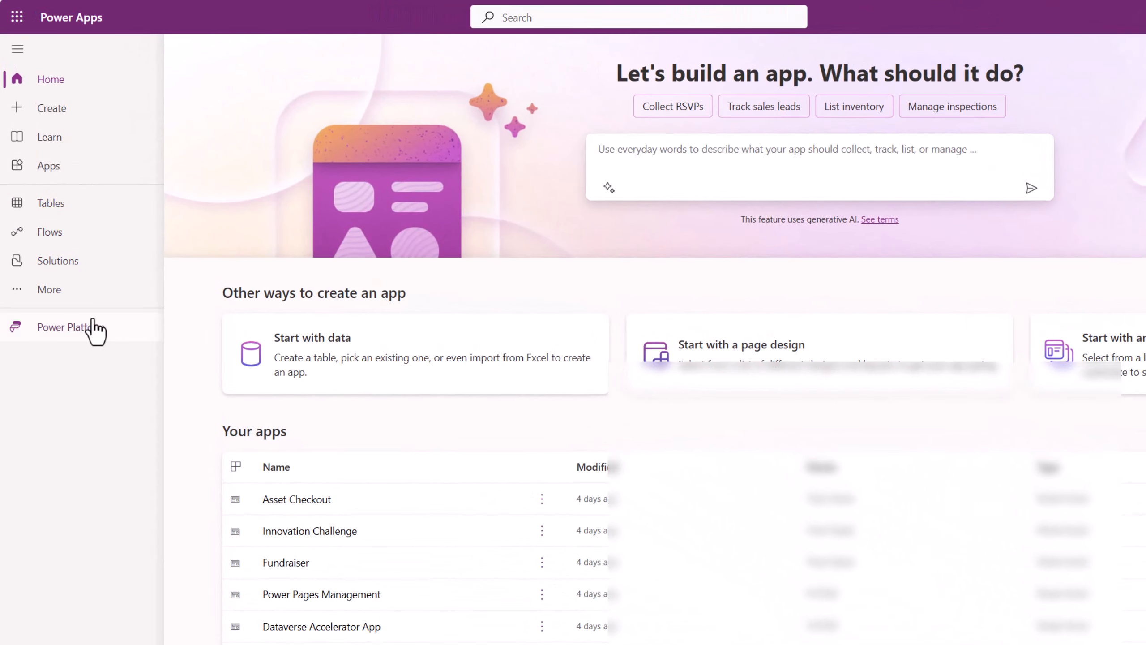
Find Component libraries among all available Power Apps features and pin it to the navigation.
{"action": "left_click", "coordinate": [70, 296]}
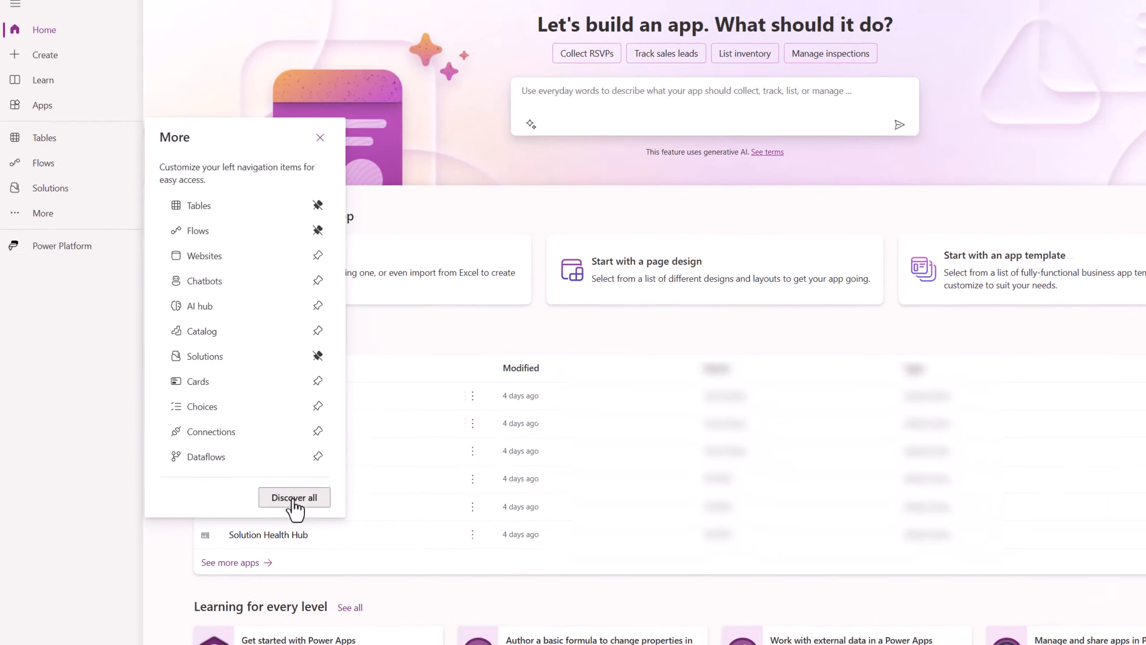
{"action": "left_click", "coordinate": [294, 497]}
{"action": "scroll", "coordinate": [640, 509], "scroll_direction": "down", "scroll_amount": 3}
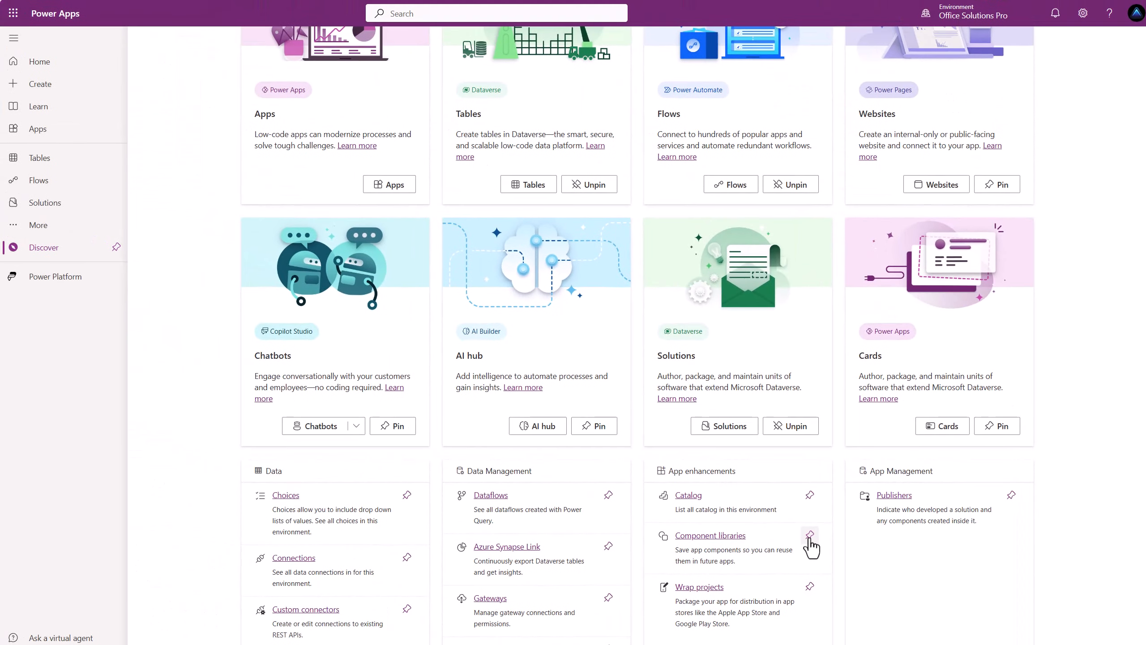
{"action": "left_click", "coordinate": [810, 536]}
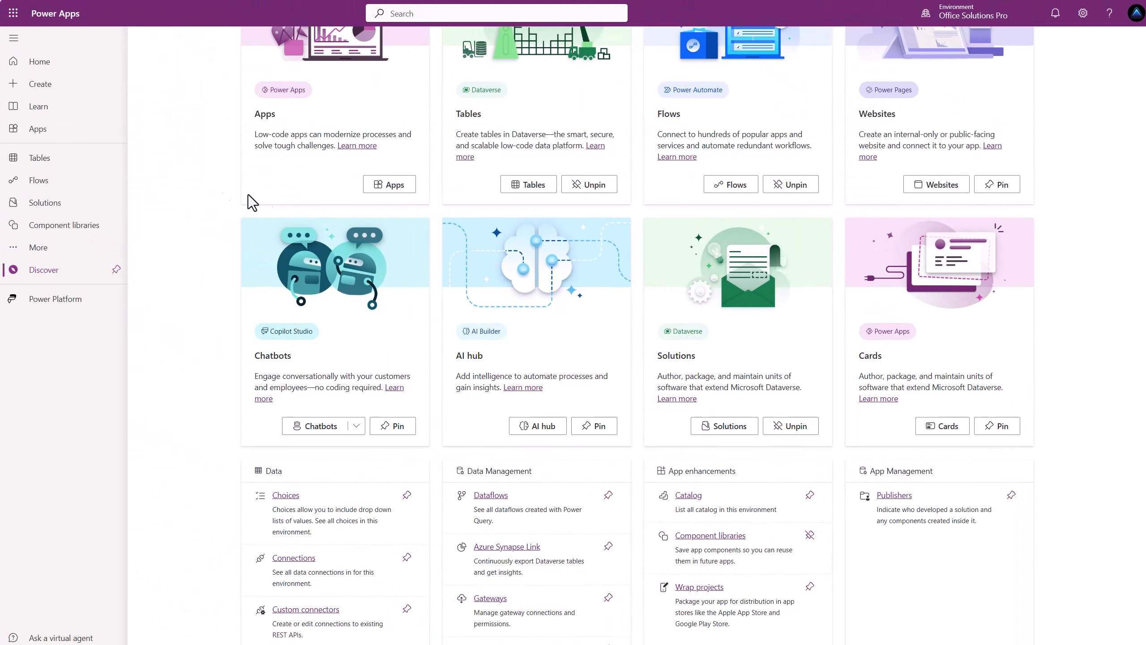
Create a new component library named Component Library.
{"action": "left_click", "coordinate": [58, 226]}
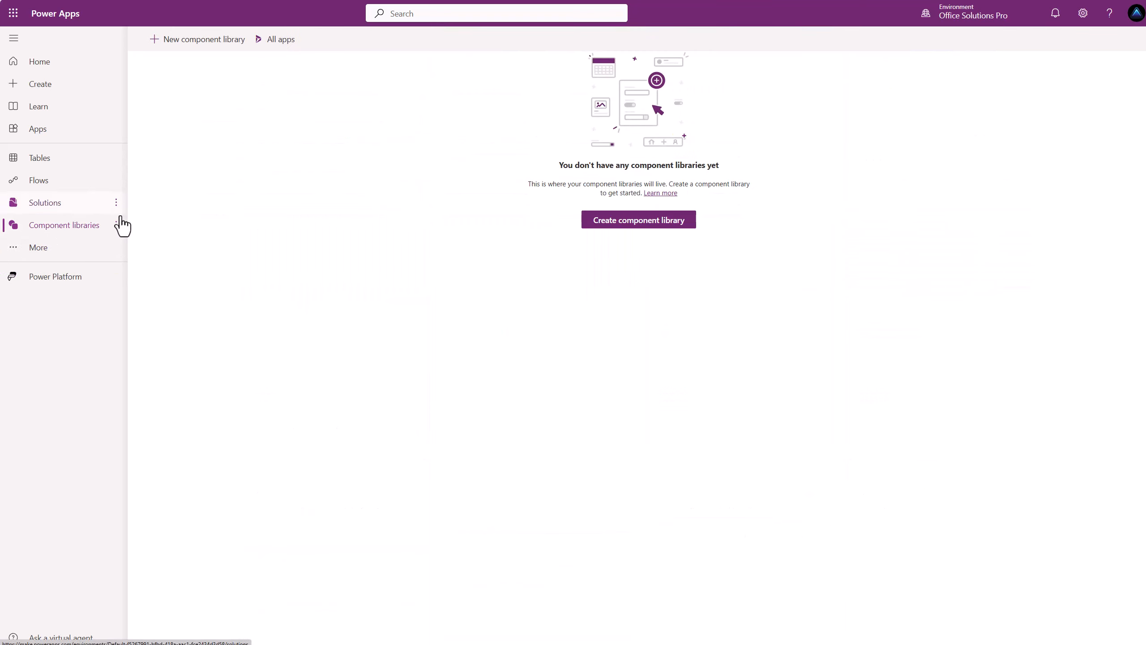
{"action": "left_click", "coordinate": [191, 41]}
{"action": "left_click", "coordinate": [614, 226]}
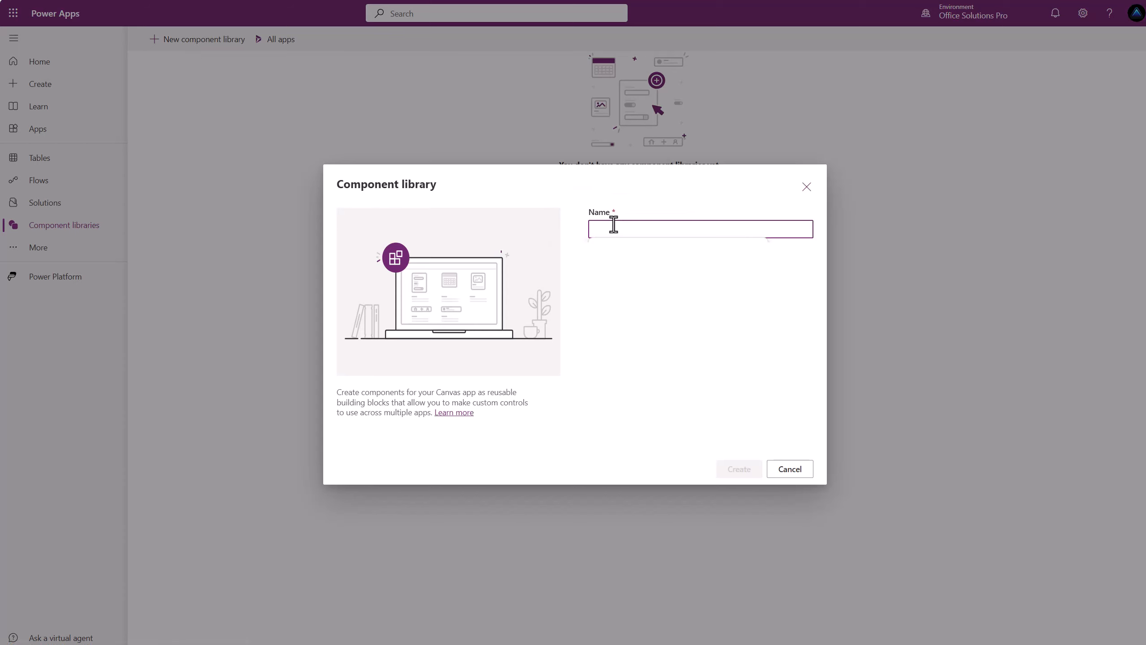
{"action": "type", "text": "Component Library"}
{"action": "key", "text": "Tab"}
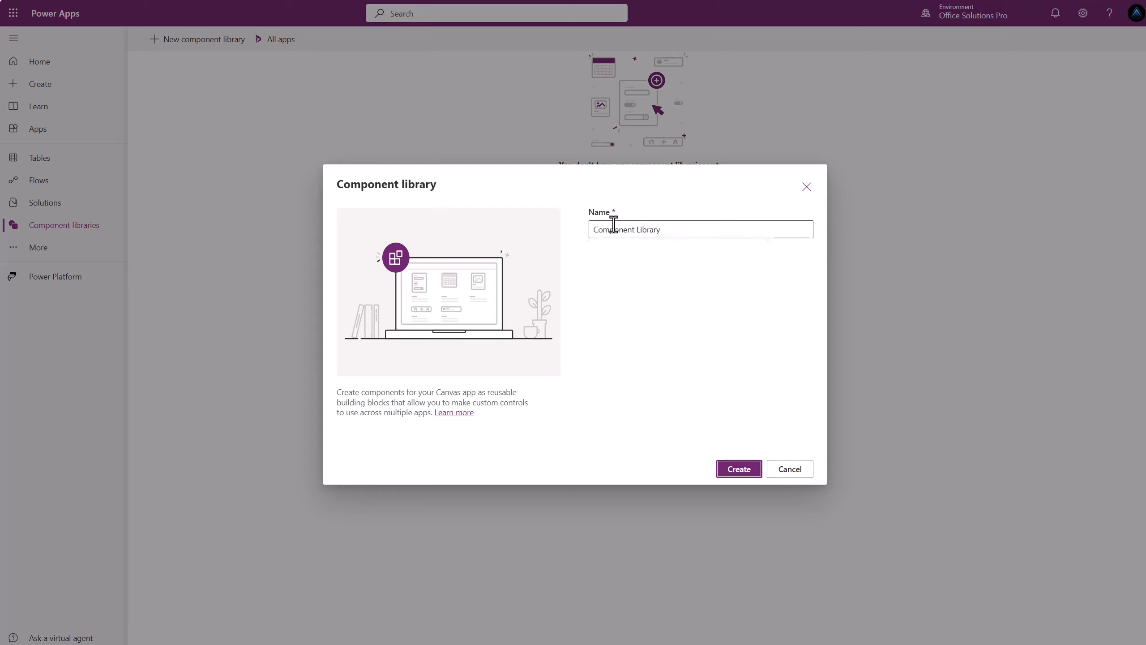
{"action": "left_click", "coordinate": [743, 480]}
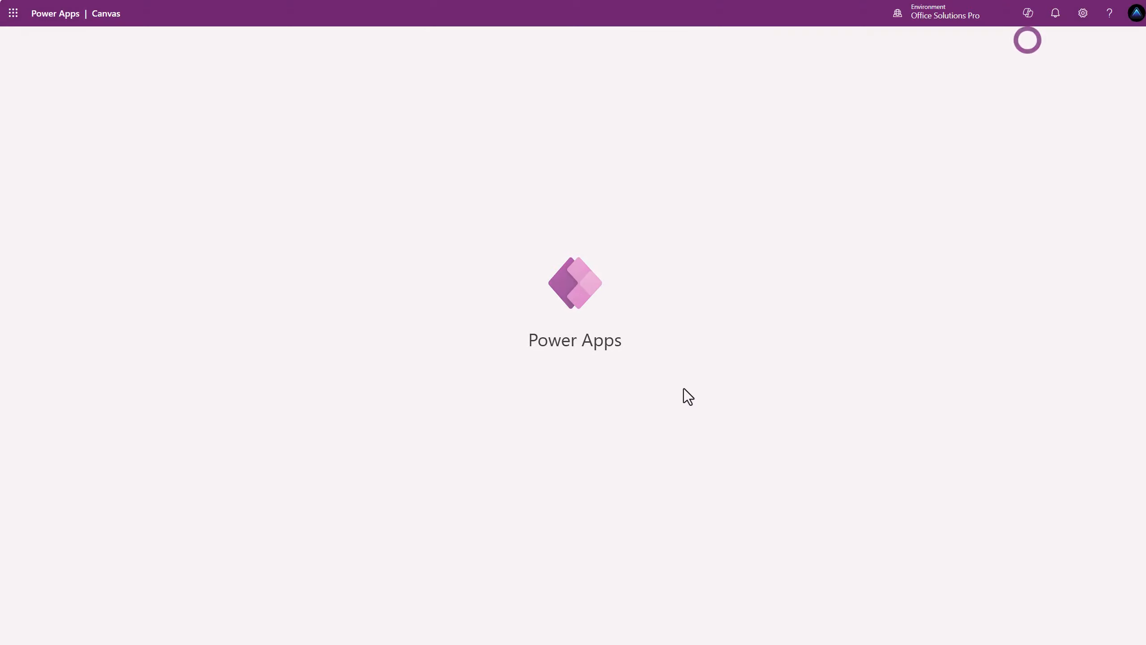
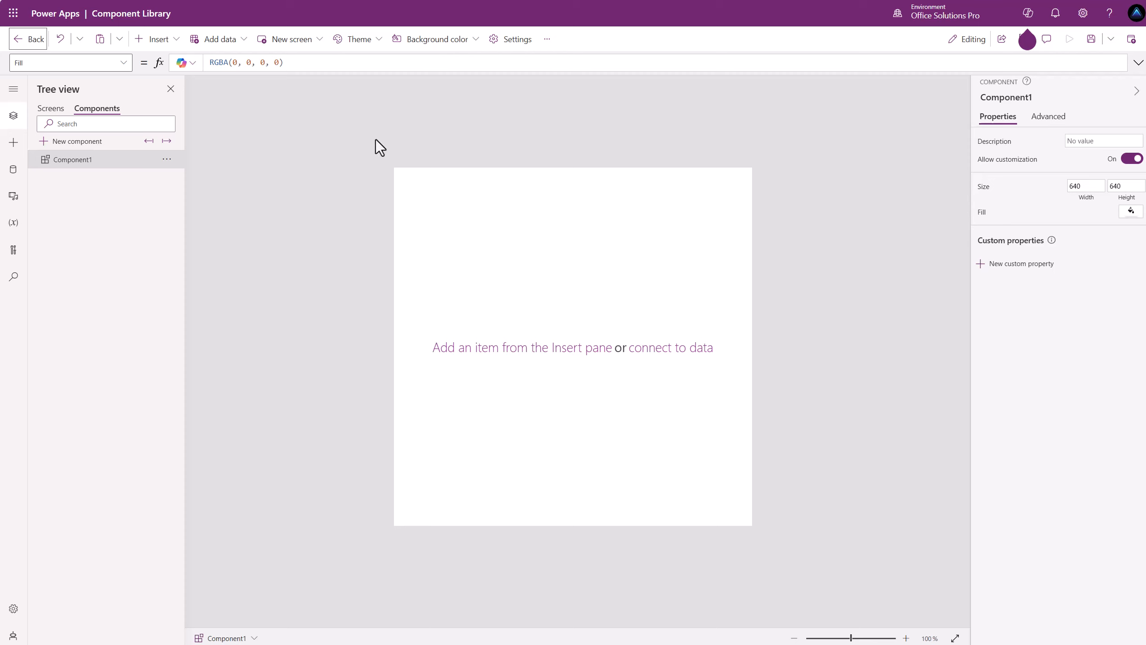
Turn on modern controls and themes in the component library's general settings.
{"action": "left_click", "coordinate": [519, 43]}
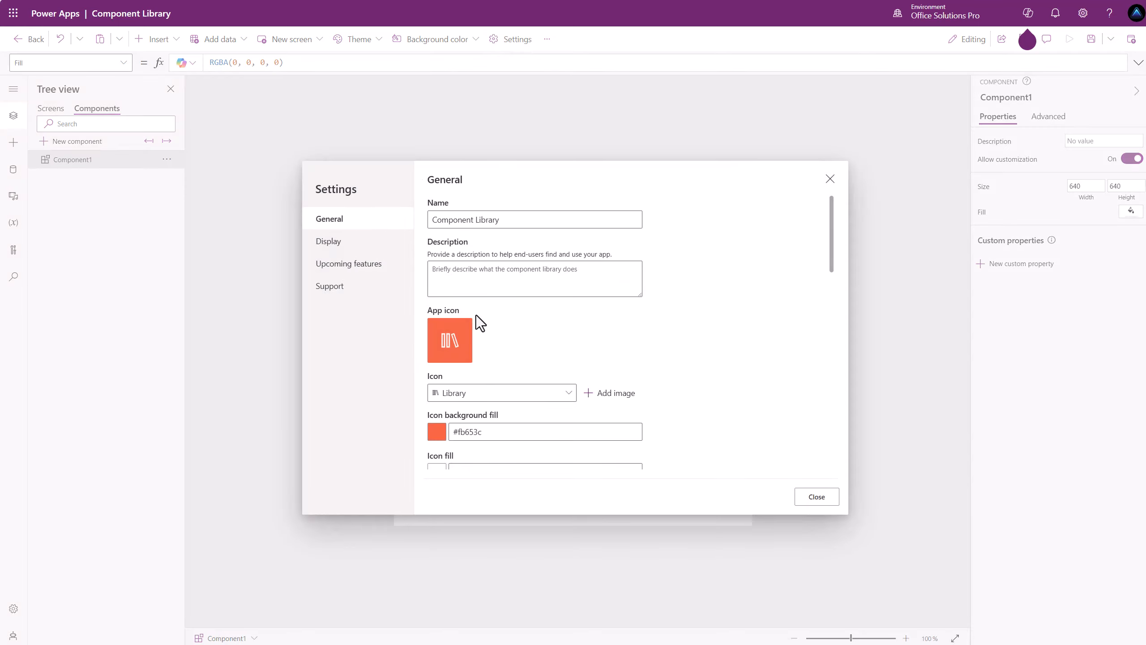
{"action": "scroll", "coordinate": [476, 318], "scroll_direction": "down", "scroll_amount": 2}
{"action": "scroll", "coordinate": [477, 321], "scroll_direction": "down", "scroll_amount": 5}
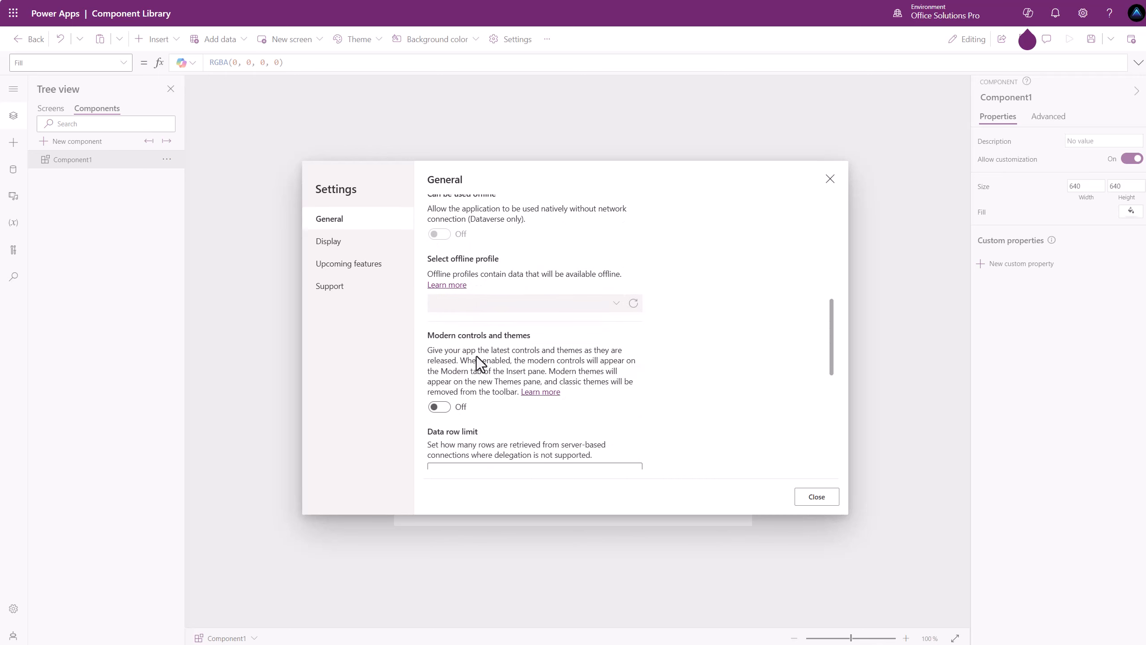
{"action": "left_click", "coordinate": [439, 410]}
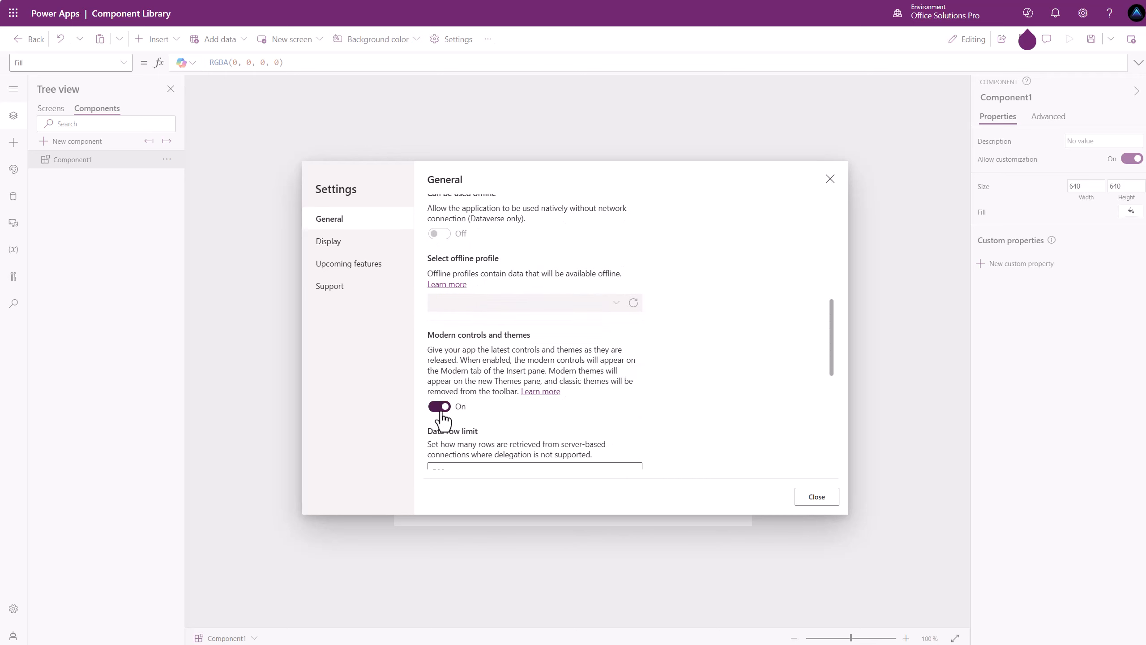
Change the component library's display orientation to Landscape and apply the change.
{"action": "left_click", "coordinate": [334, 244]}
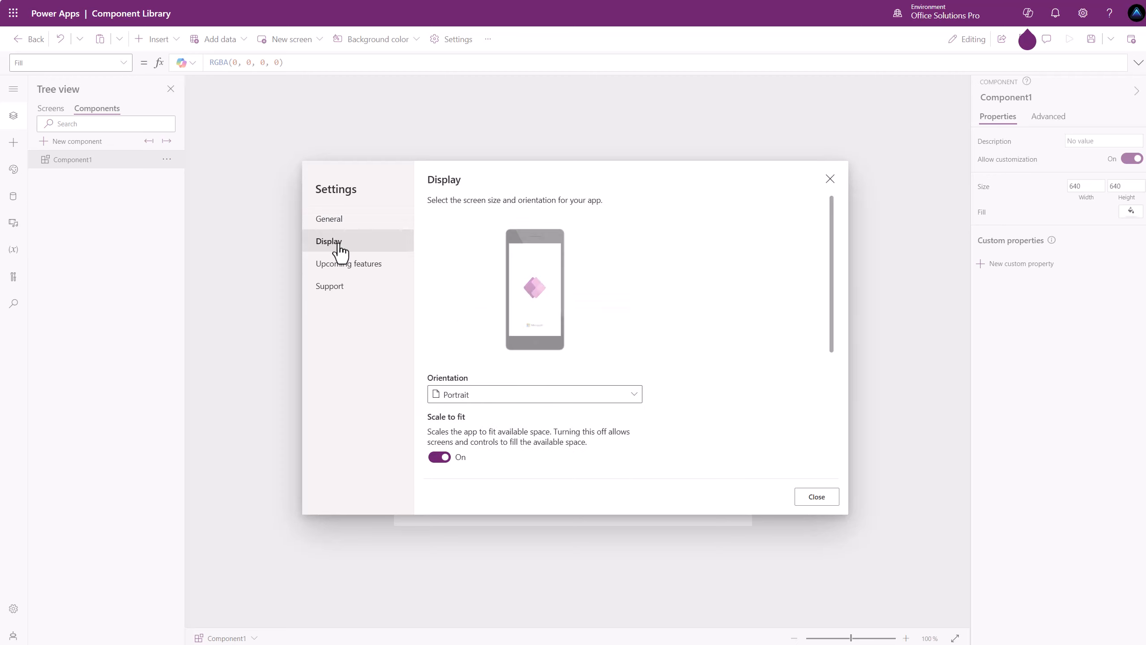
{"action": "left_click", "coordinate": [508, 399]}
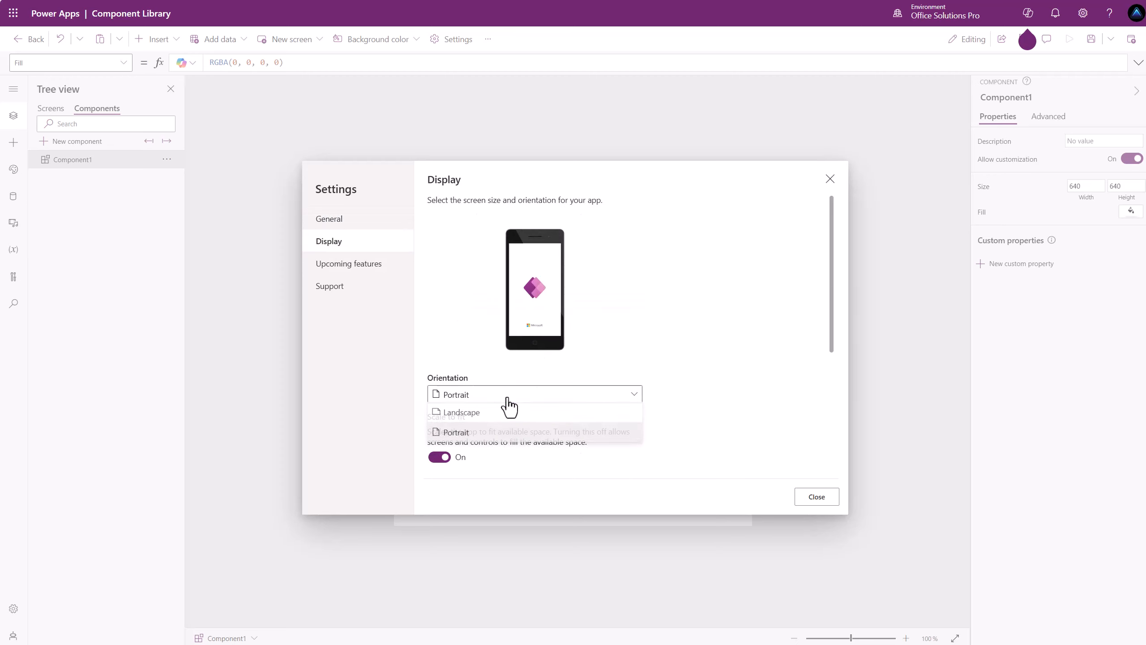
{"action": "left_click", "coordinate": [484, 413]}
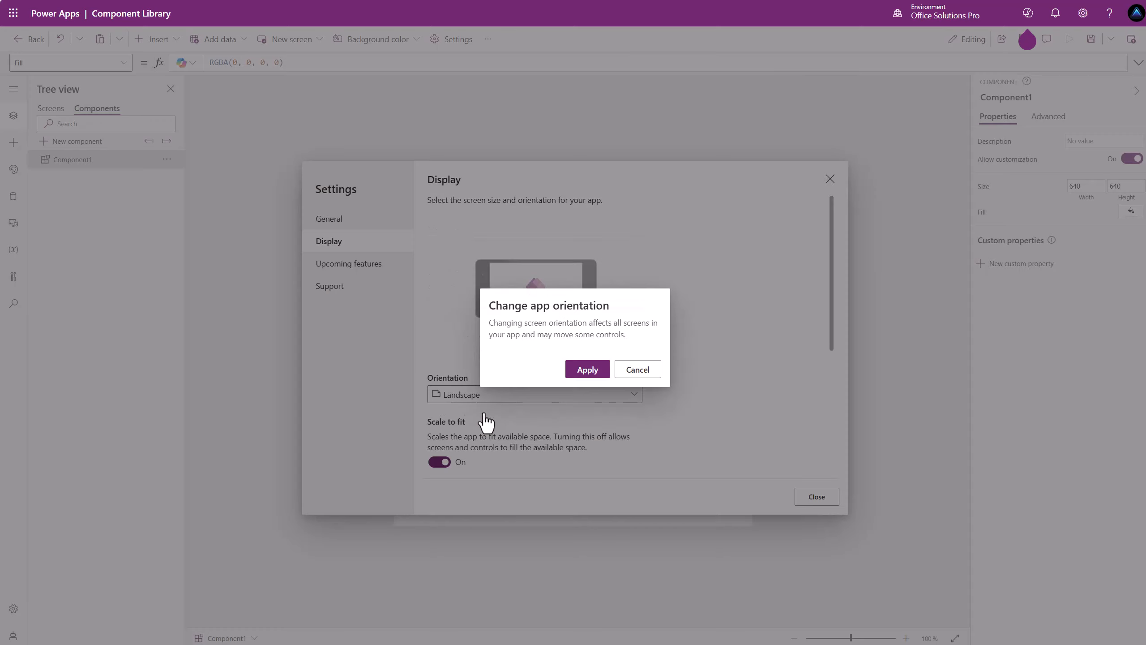
{"action": "left_click", "coordinate": [587, 374]}
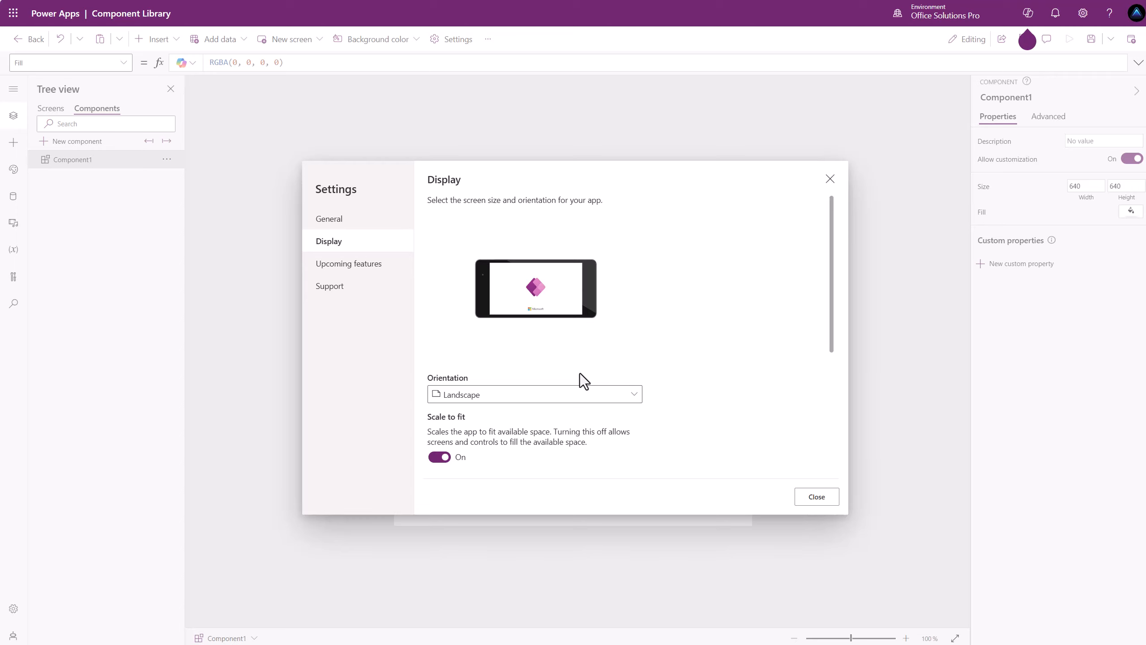
Enable the experimental feature Enhanced component properties, searching the upcoming features for "comp", and close the settings.
{"action": "left_click", "coordinate": [366, 270]}
{"action": "left_click", "coordinate": [485, 226]}
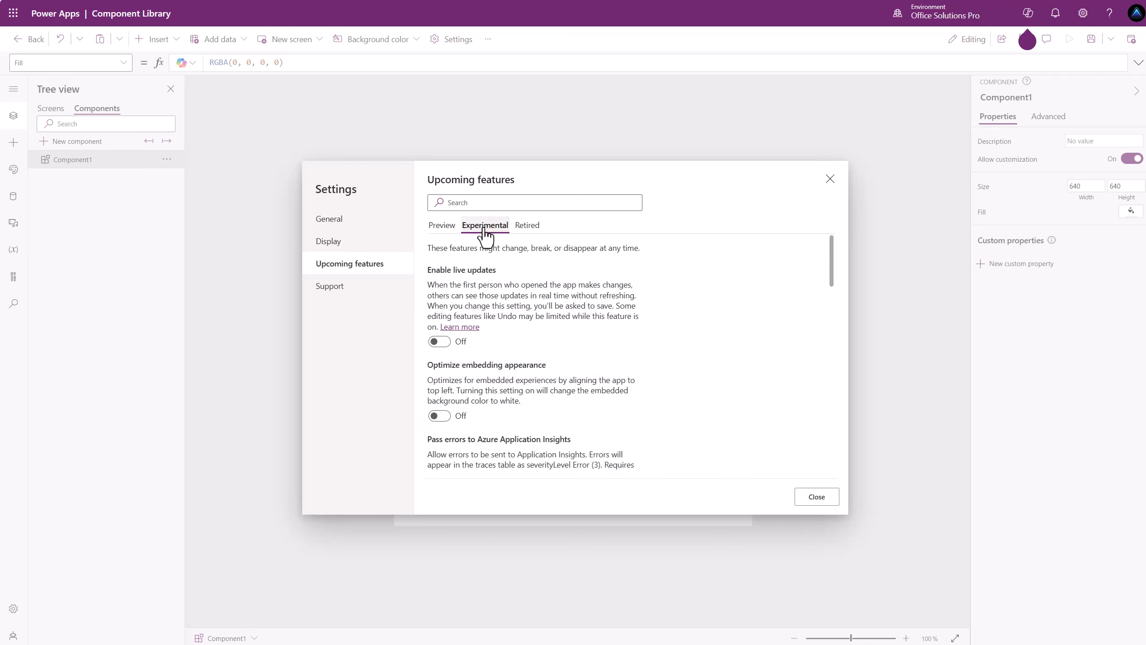
{"action": "left_click", "coordinate": [480, 205]}
{"action": "type", "text": "comp"}
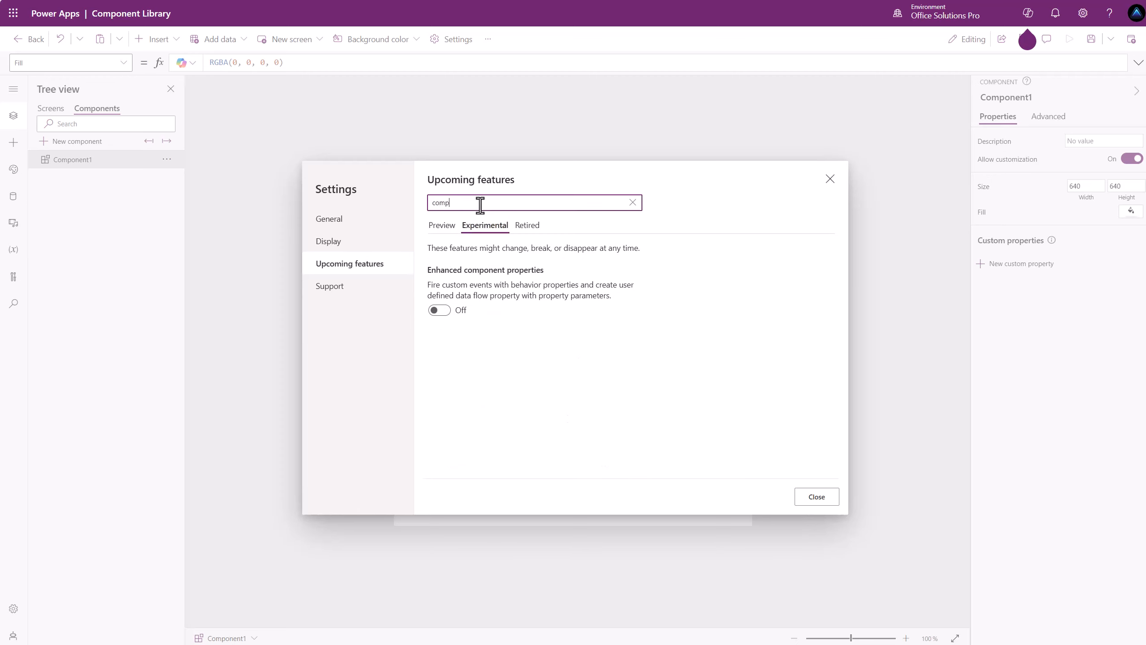
{"action": "left_click", "coordinate": [441, 311]}
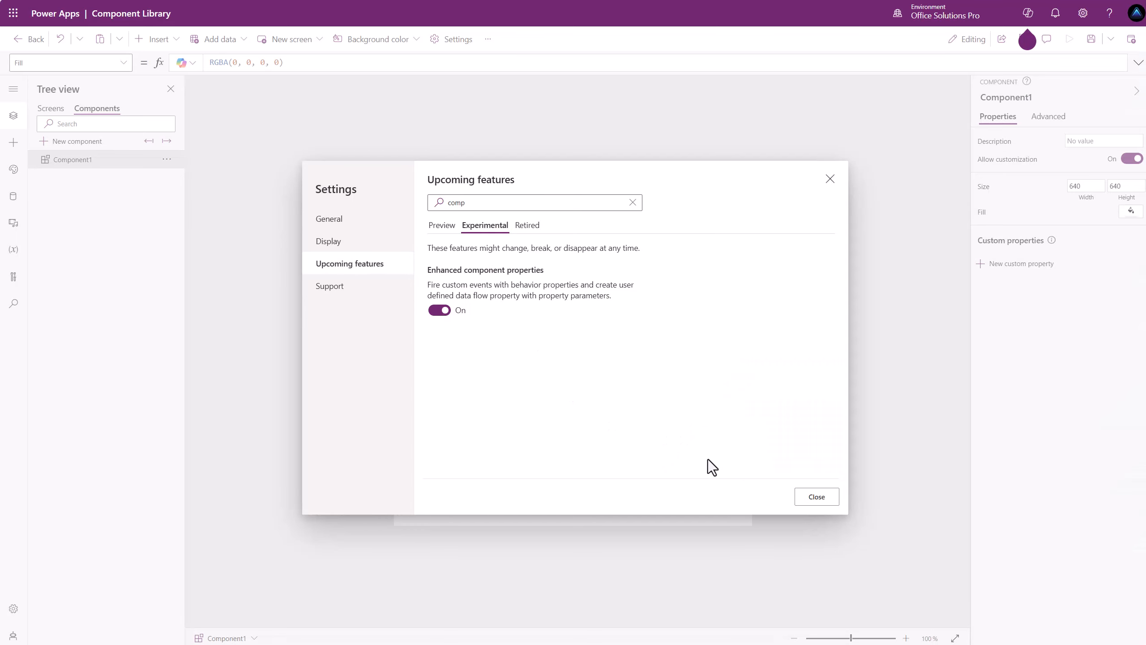
{"action": "left_click", "coordinate": [816, 496]}
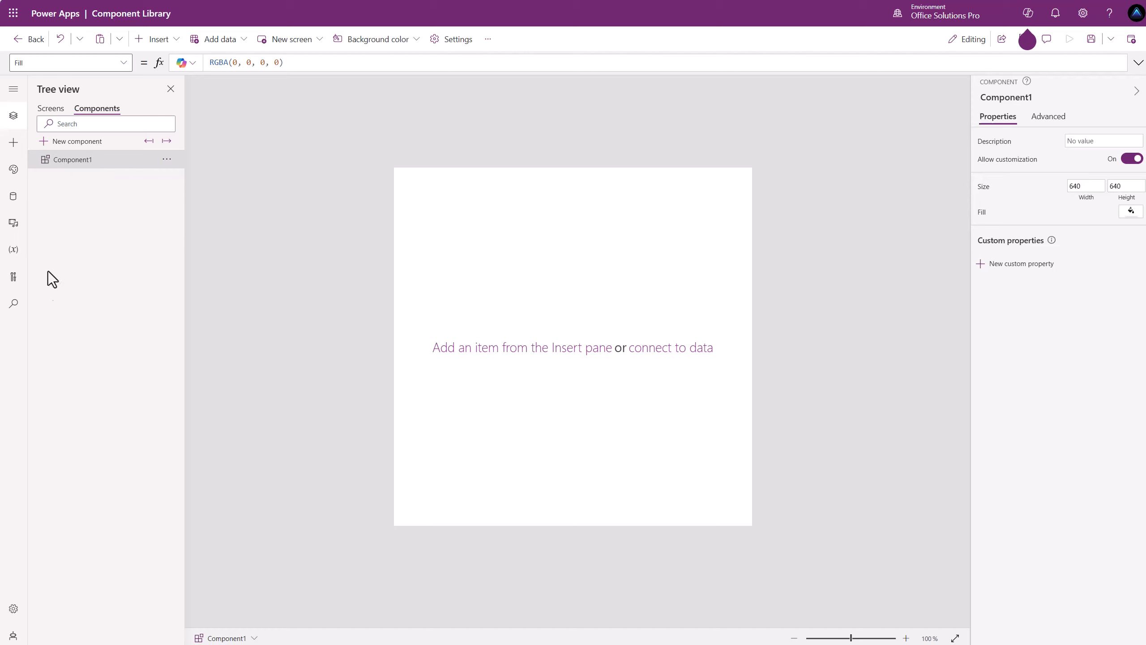
Rename the component Component1 as App Header.
{"action": "double_click", "coordinate": [110, 159]}
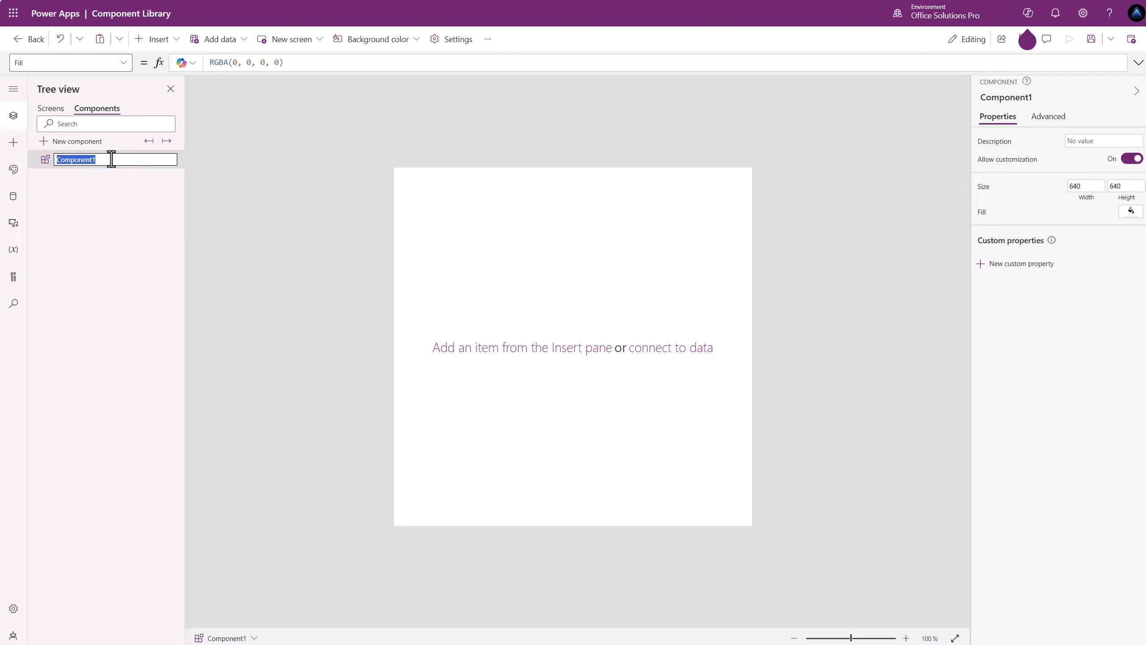
{"action": "type", "text": "App Header"}
{"action": "left_click", "coordinate": [230, 159]}
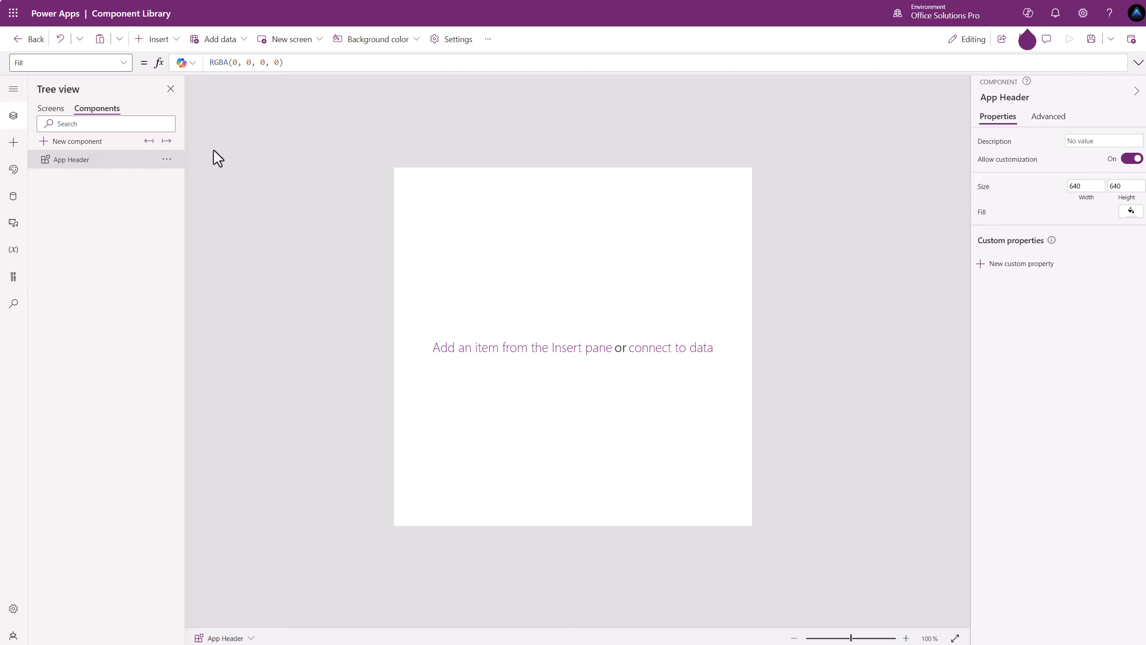
Insert the custom App Header component on Screen1.
{"action": "left_click", "coordinate": [51, 109]}
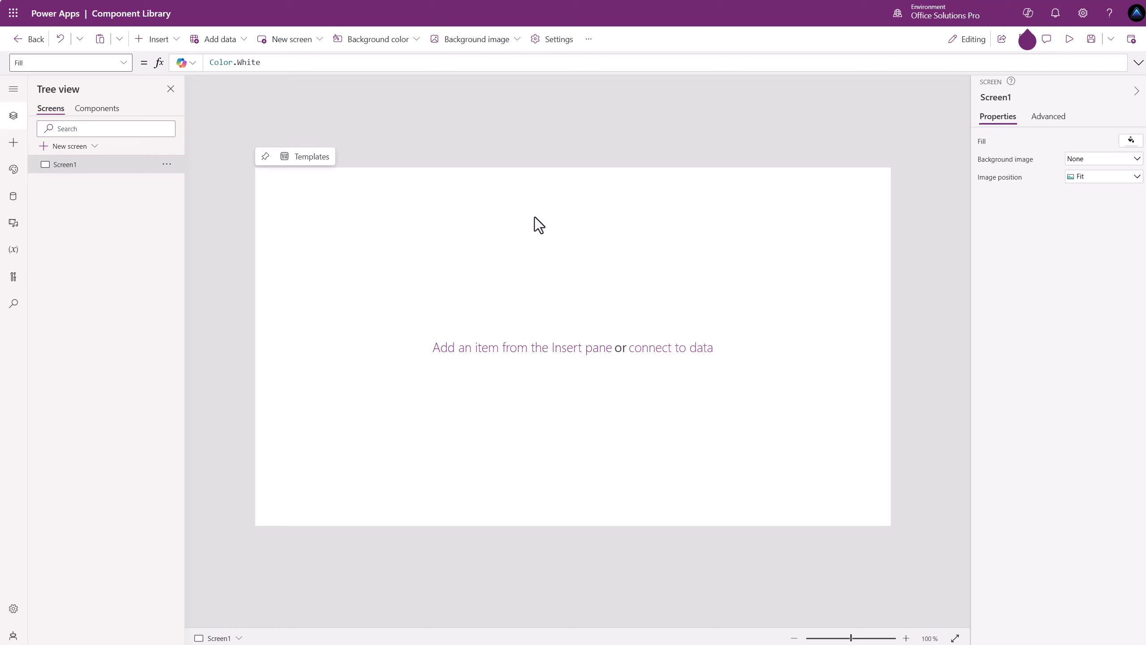
{"action": "left_click", "coordinate": [175, 43]}
{"action": "left_click", "coordinate": [149, 236]}
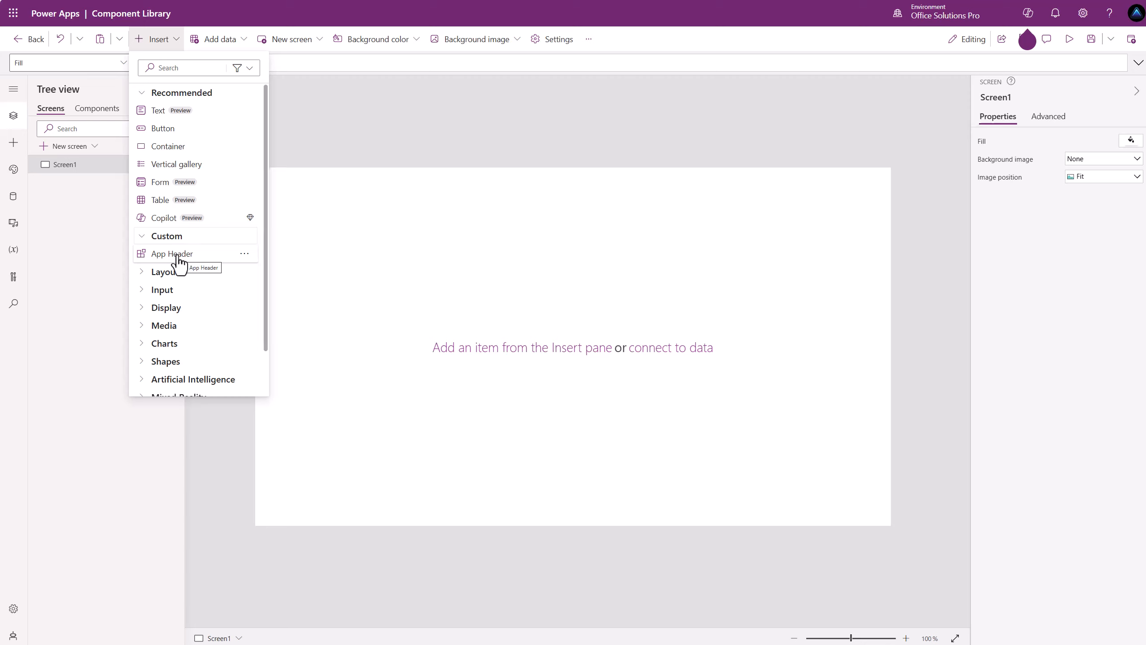
{"action": "left_click", "coordinate": [177, 256]}
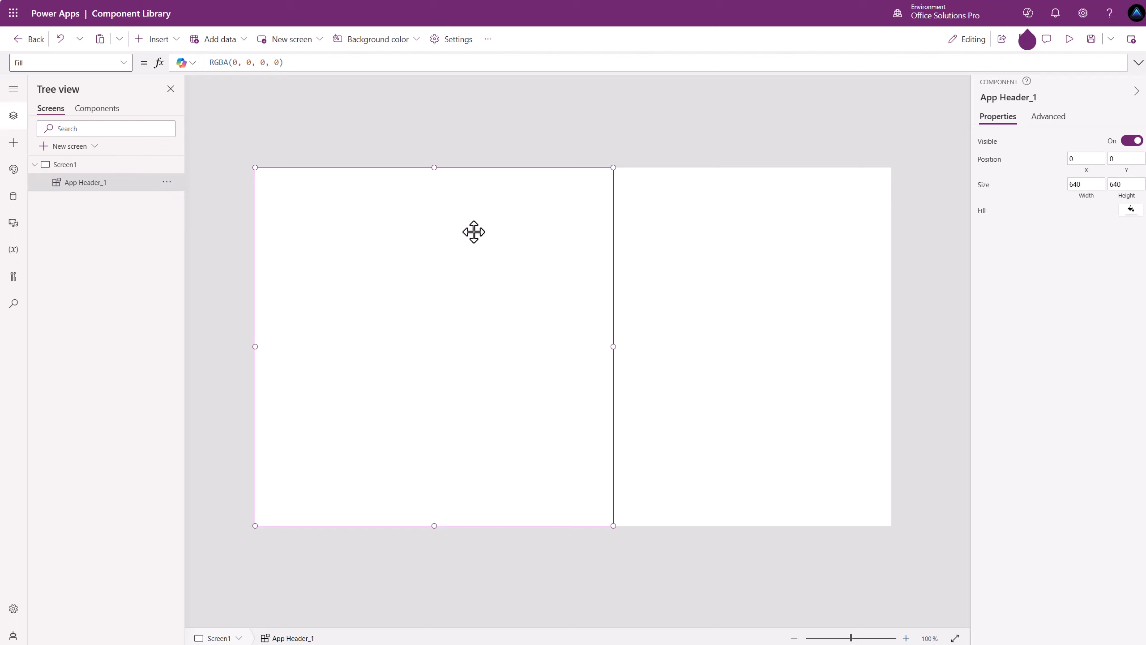
Try out the built-in Header layout control on Screen1 and delete it.
{"action": "left_click", "coordinate": [173, 44]}
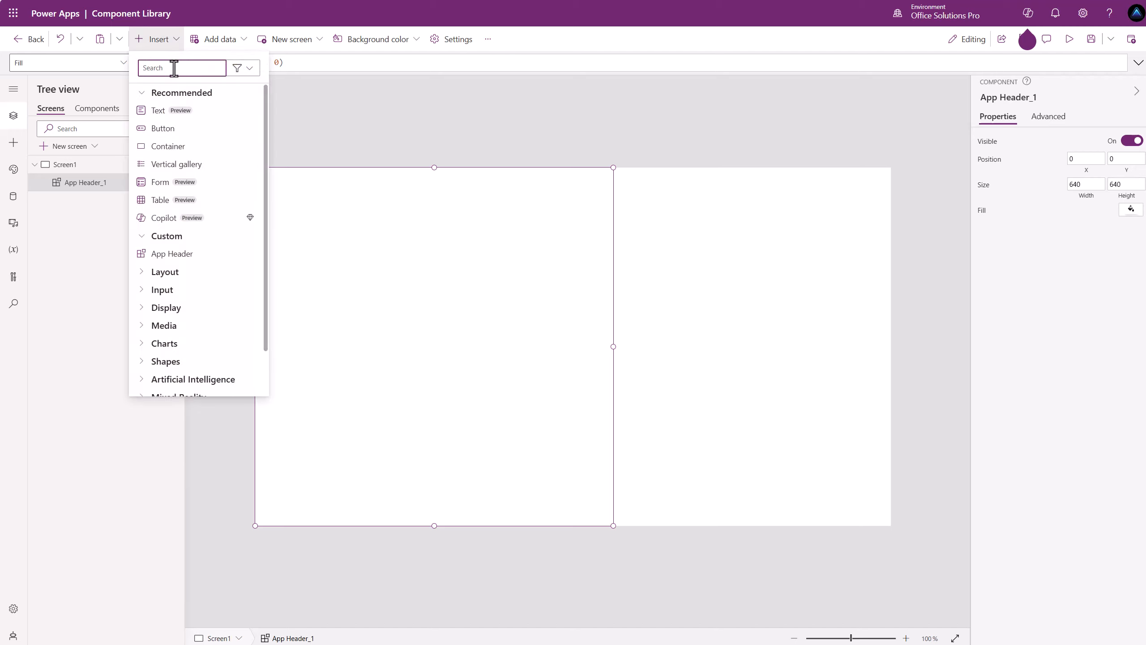
{"action": "type", "text": "header"}
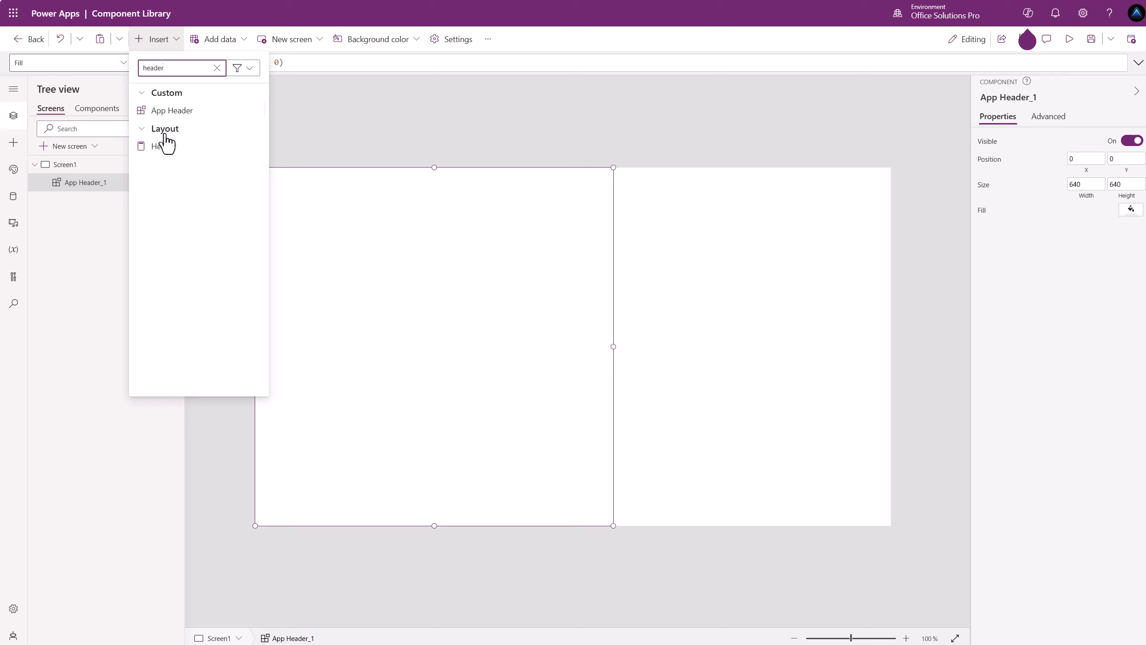
{"action": "left_click", "coordinate": [168, 154]}
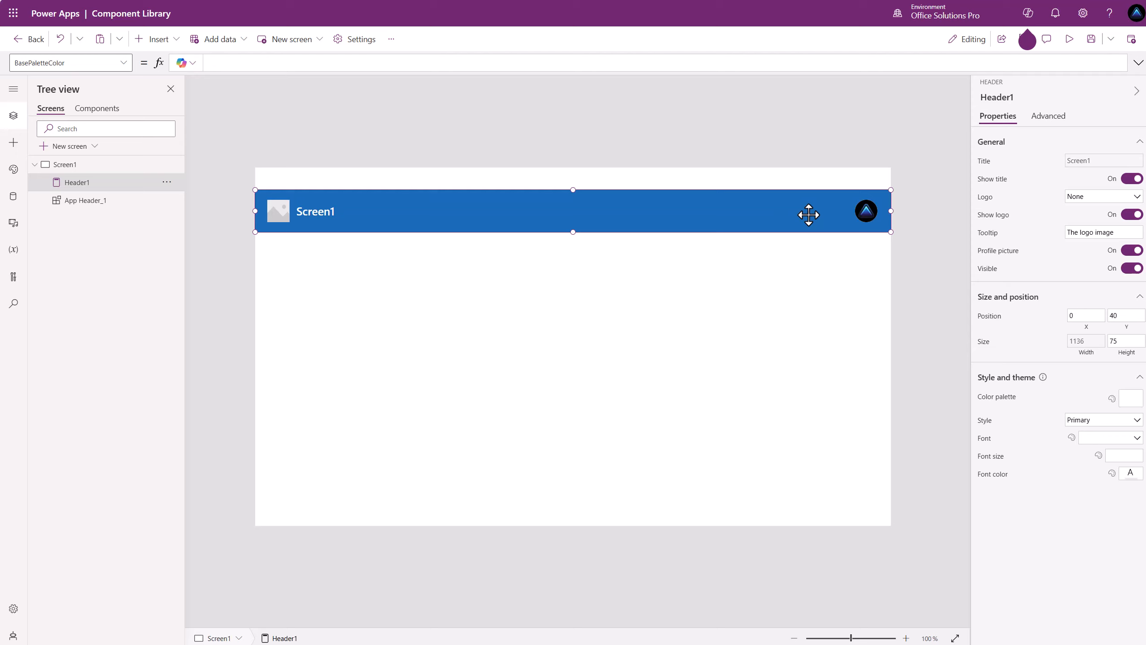
{"action": "key", "text": "Delete"}
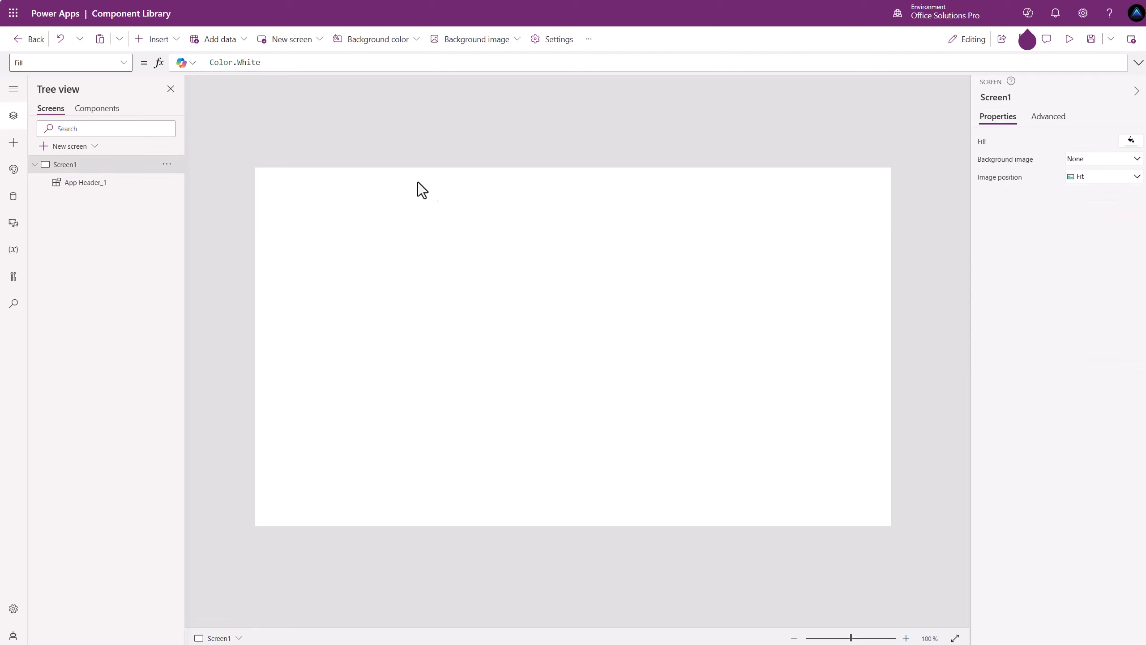
Set the App Header component's Width property to the formula App.Width.
{"action": "left_click", "coordinate": [100, 110]}
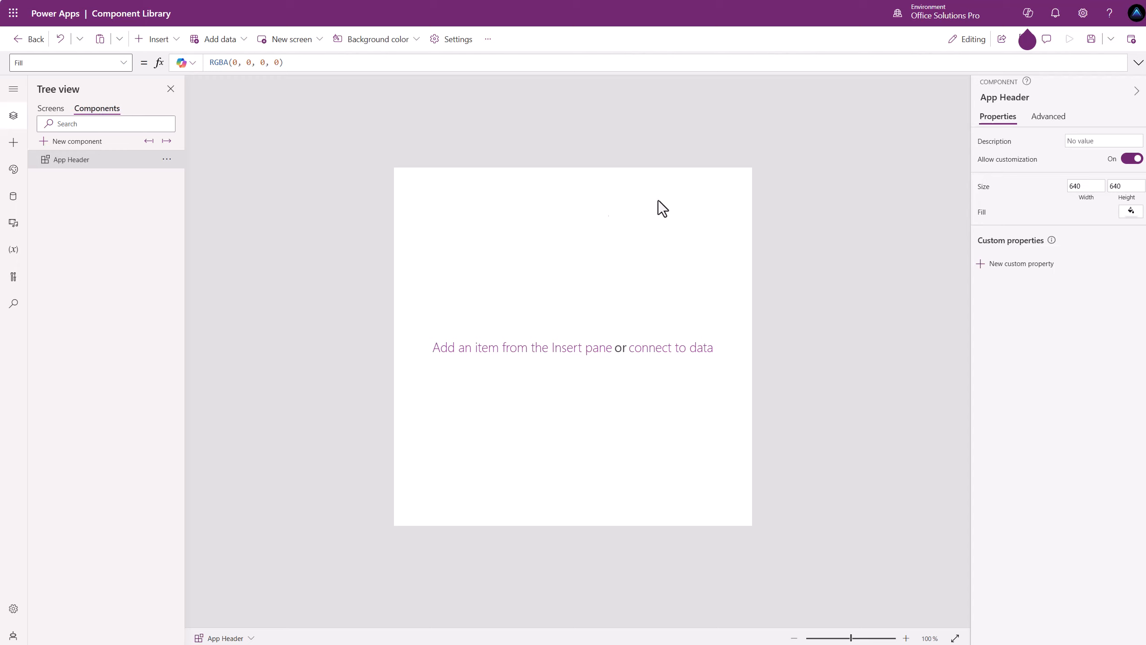
{"action": "left_click", "coordinate": [1082, 199]}
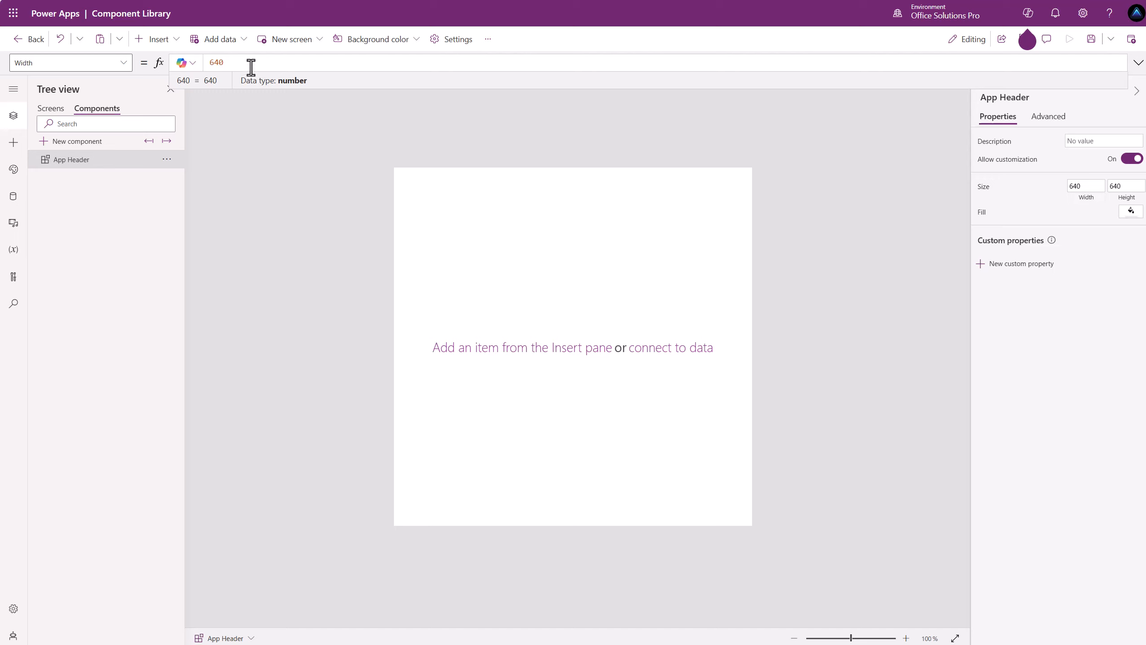
{"action": "left_click_drag", "start_coordinate": [249, 63], "coordinate": [174, 70]}
{"action": "type", "text": "App.Width"}
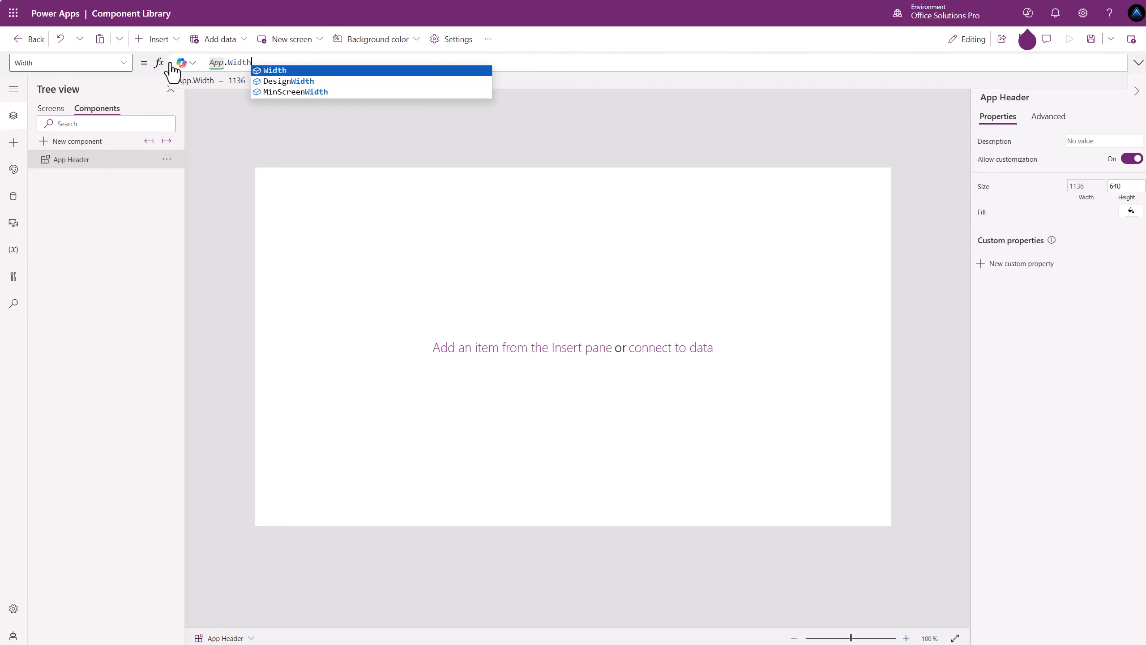
{"action": "left_click", "coordinate": [51, 110]}
{"action": "left_click", "coordinate": [381, 213]}
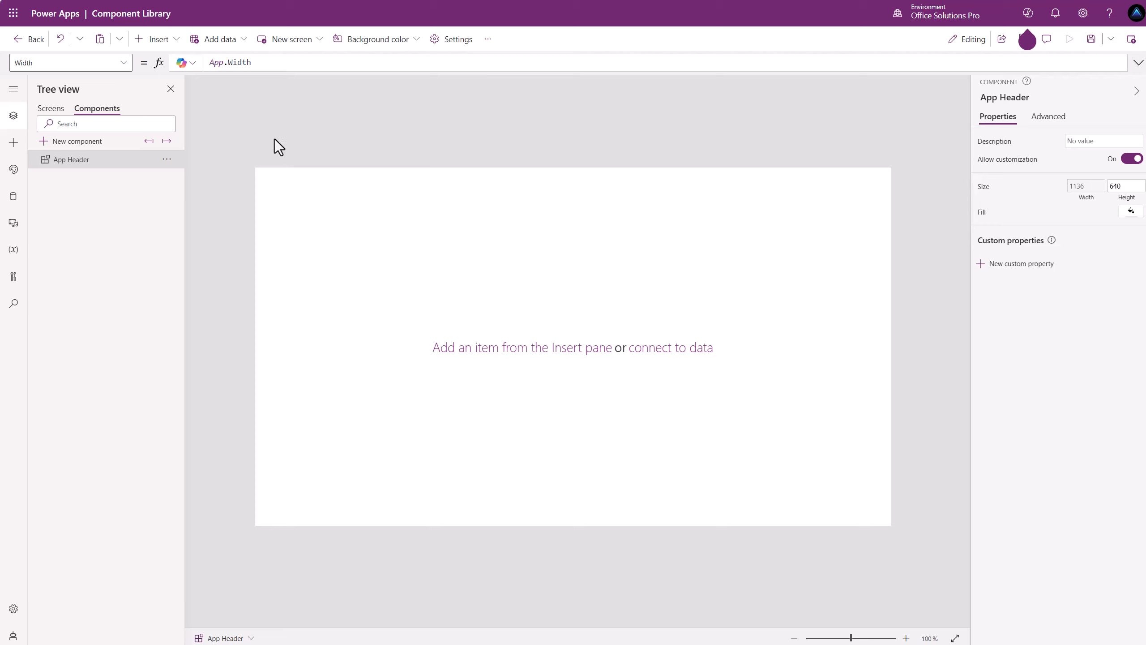
Look up rectangle and button controls among the insertable items by searching for "rec" and "butt".
{"action": "left_click", "coordinate": [164, 44]}
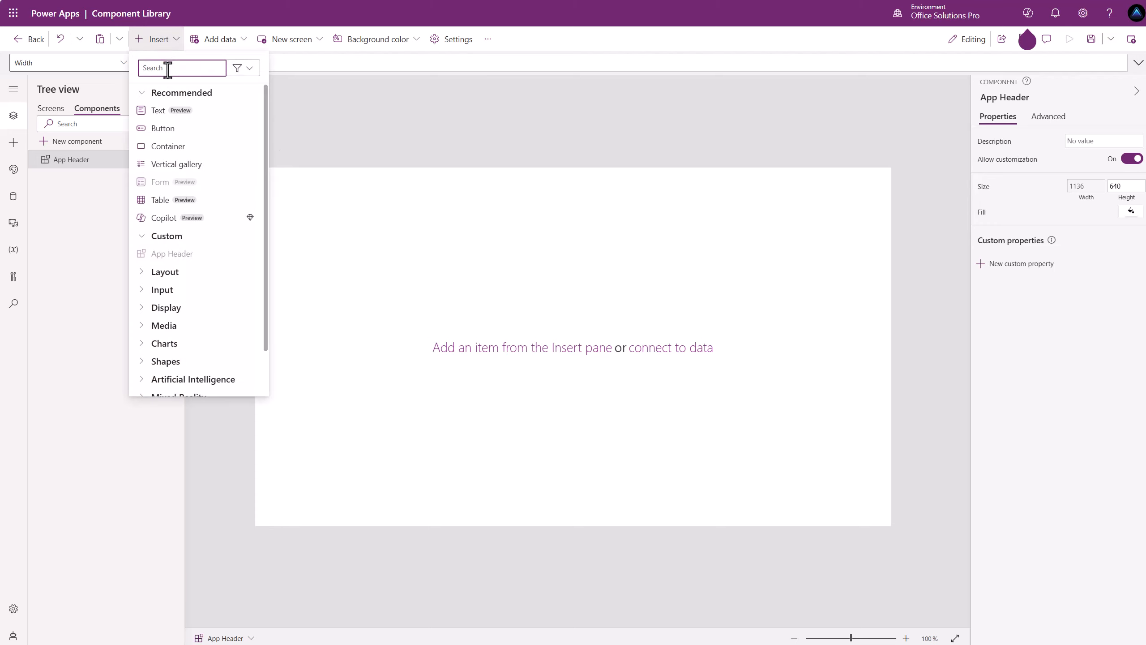
{"action": "type", "text": "rec"}
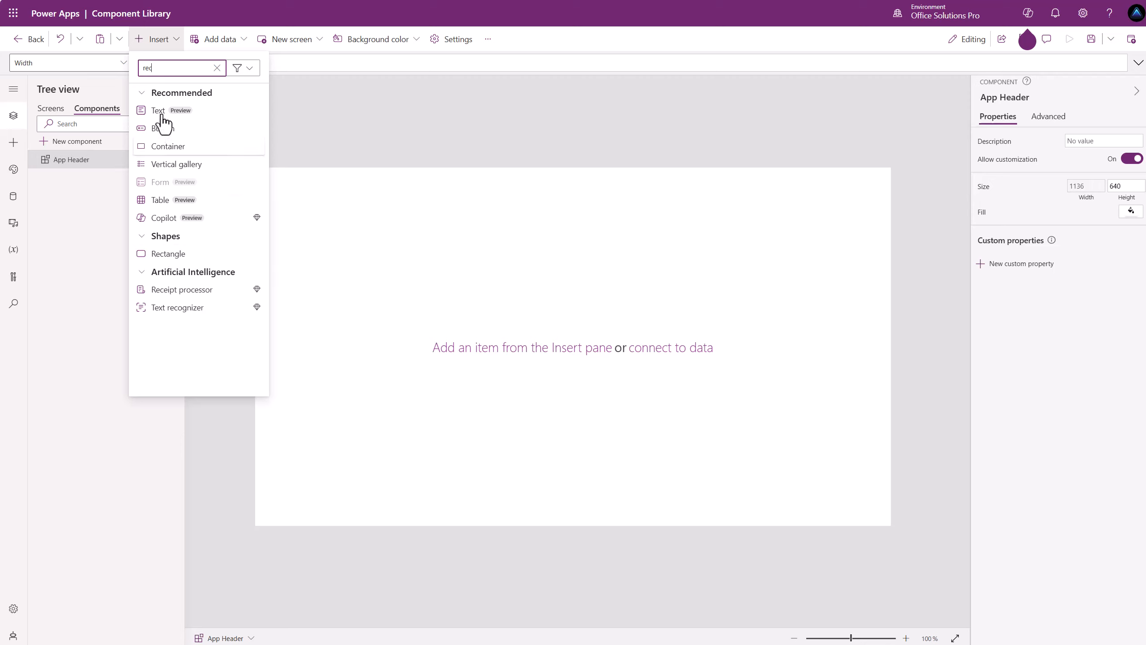
{"action": "left_click_drag", "start_coordinate": [158, 68], "coordinate": [127, 68]}
{"action": "type", "text": "butt"}
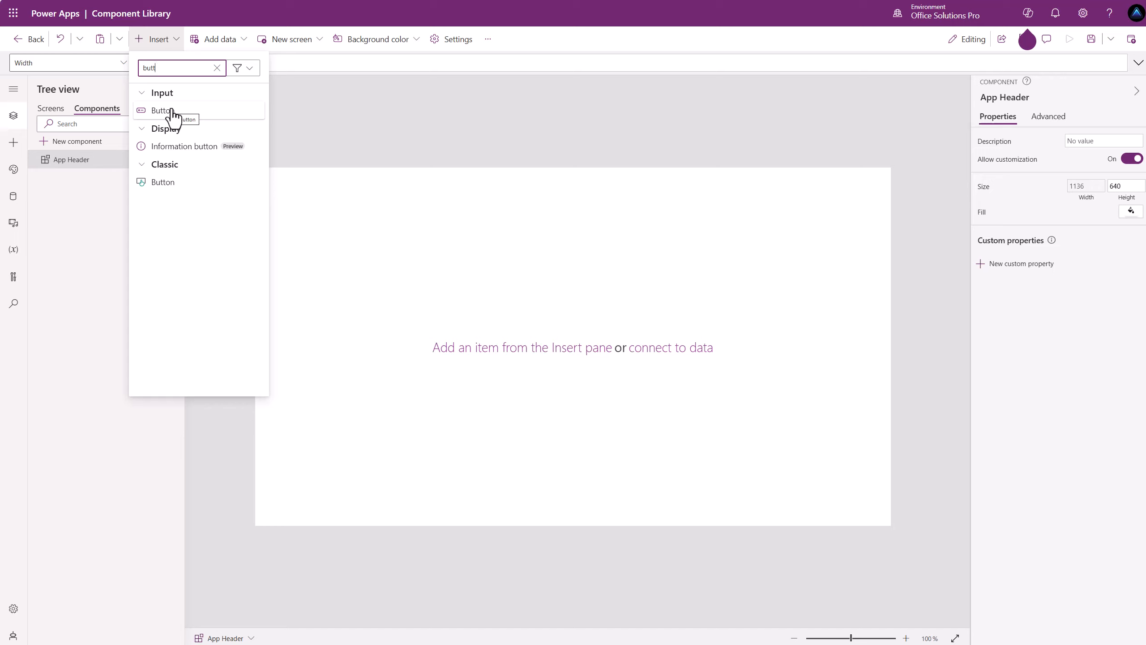
{"action": "left_click", "coordinate": [217, 68]}
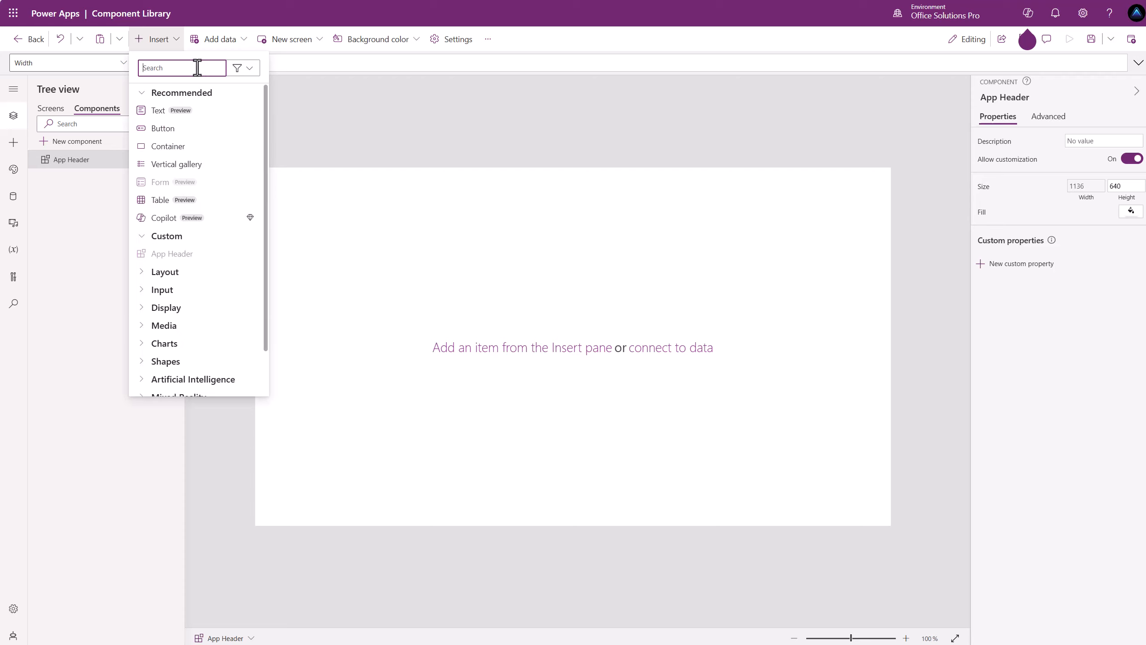
Insert a horizontal container into the App Header component, finding it with the search term "cont".
{"action": "type", "text": "cont"}
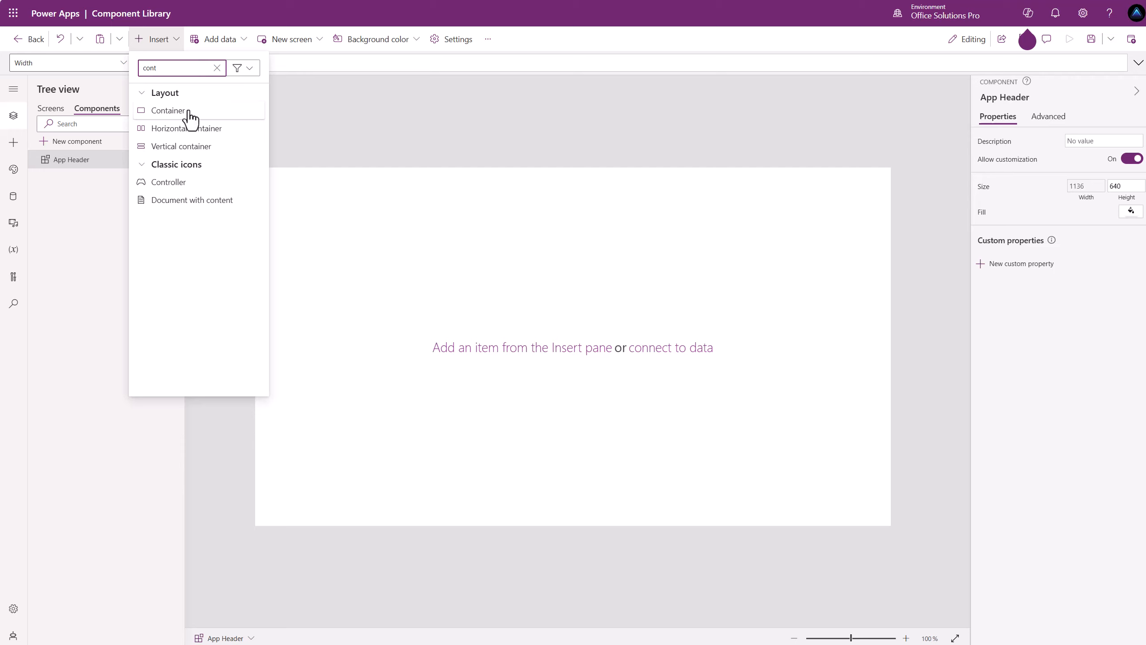
{"action": "left_click", "coordinate": [191, 129]}
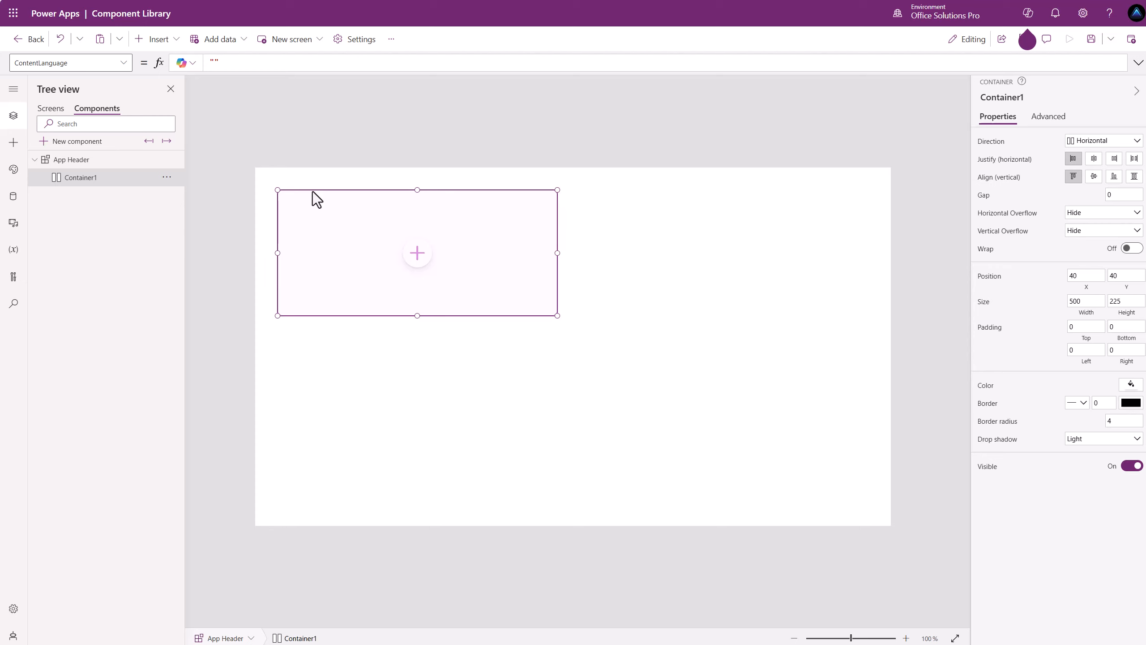
{"action": "left_click", "coordinate": [158, 39]}
{"action": "type", "text": "con"}
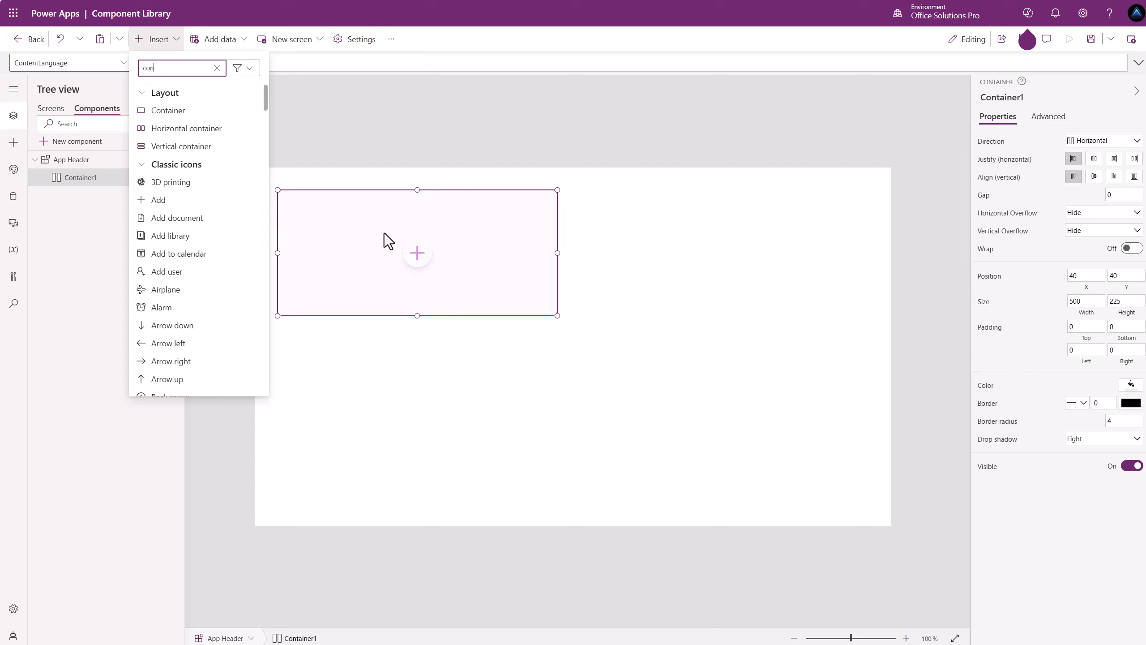
{"action": "left_click", "coordinate": [356, 244]}
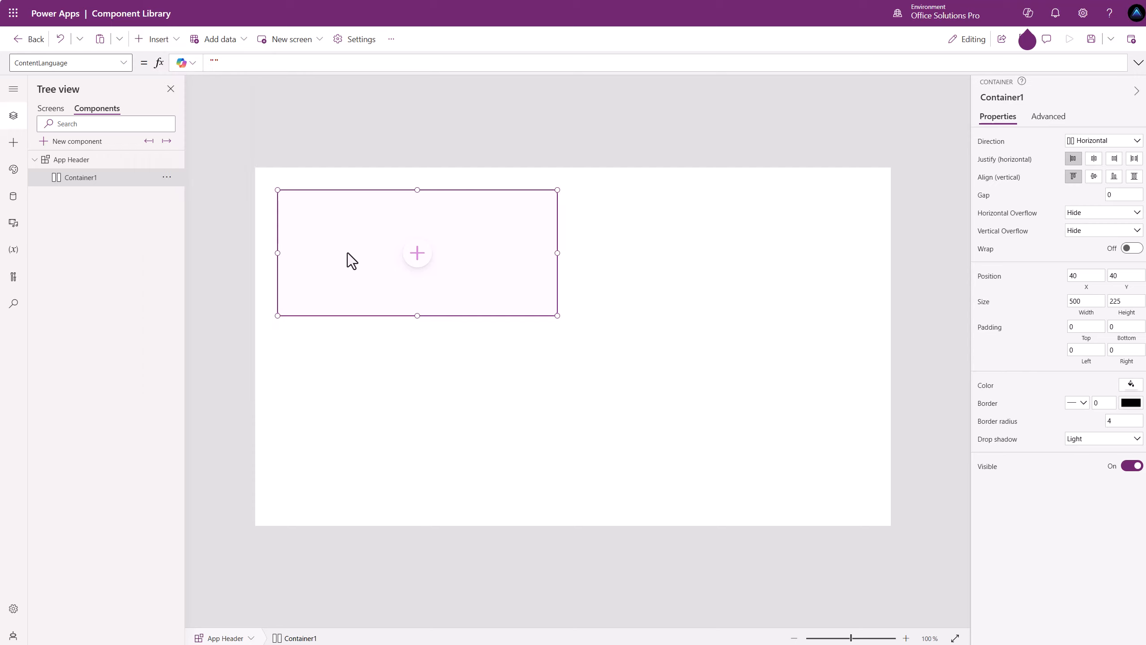
Move the horizontal container to position X 0, Y 0 and set its gap to 10.
{"action": "left_click_drag", "start_coordinate": [314, 187], "coordinate": [289, 166]}
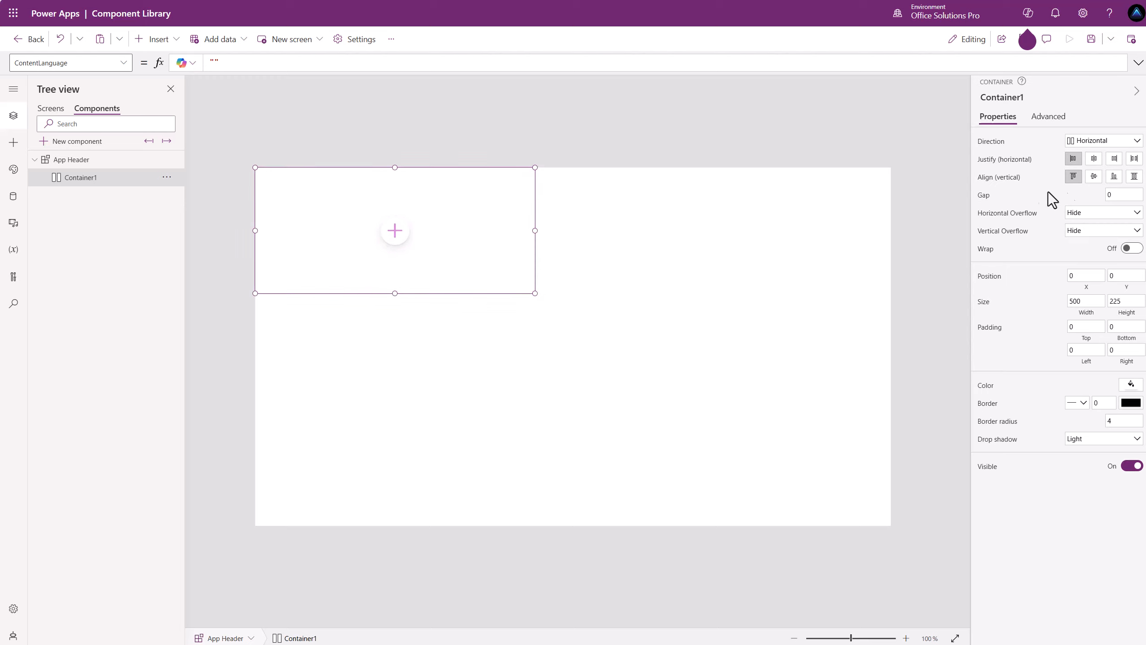
{"action": "left_click", "coordinate": [1117, 194]}
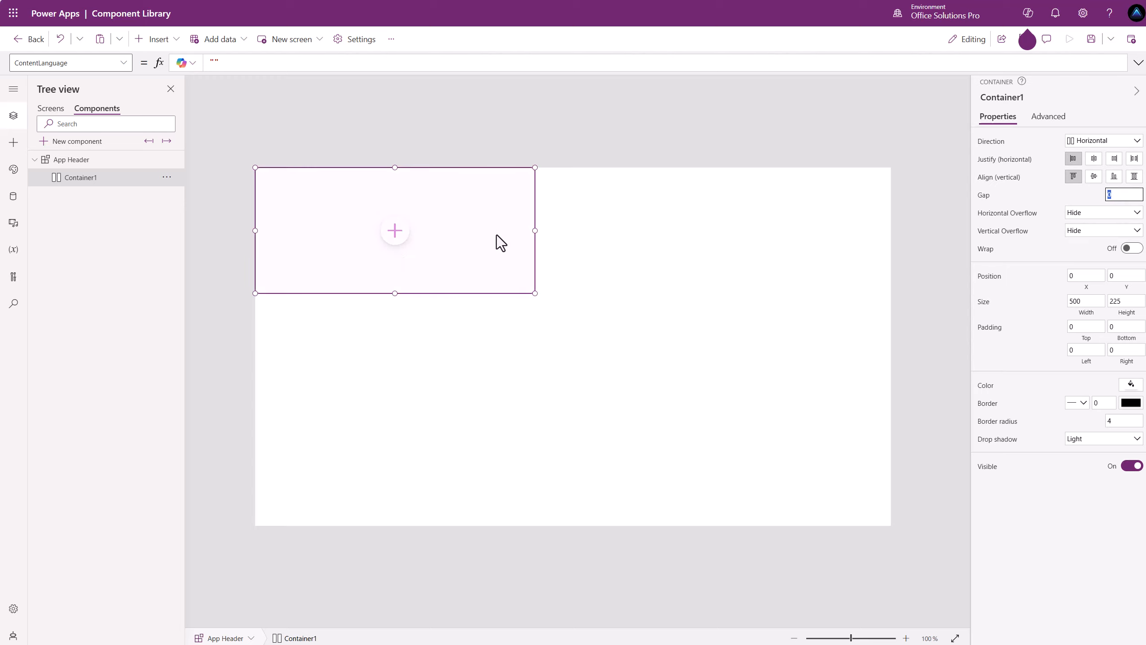
{"action": "left_click", "coordinate": [1112, 194]}
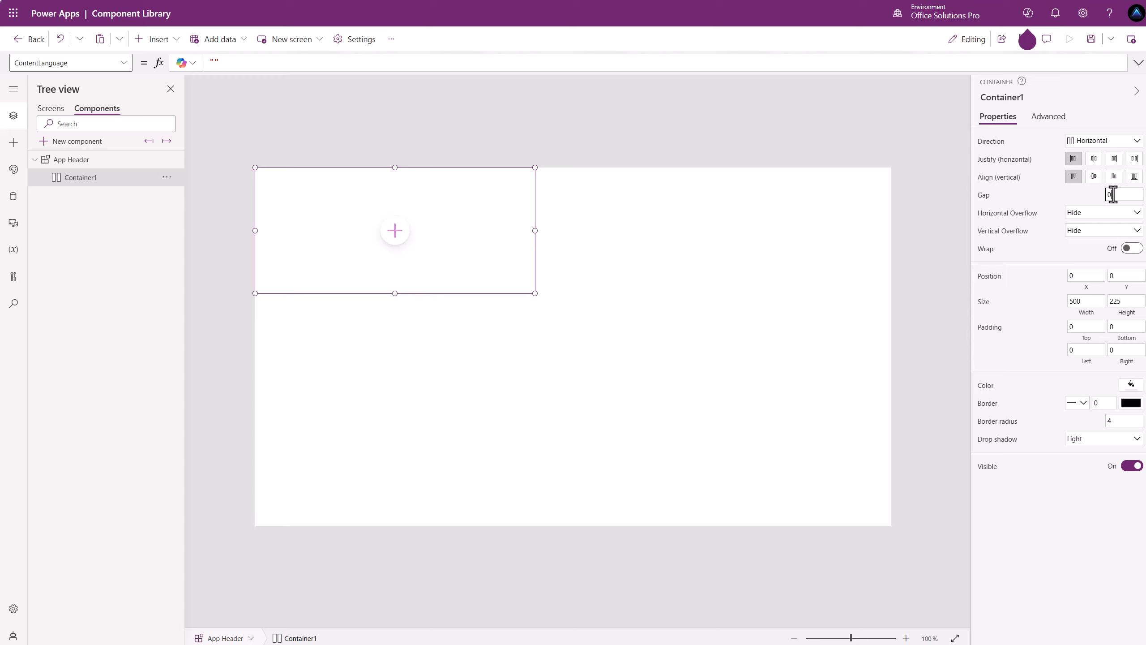
{"action": "double_click", "coordinate": [1112, 194]}
{"action": "type", "text": "10"}
{"action": "left_click", "coordinate": [1089, 202]}
Set the horizontal container's left padding to 30.
{"action": "left_click", "coordinate": [1089, 351]}
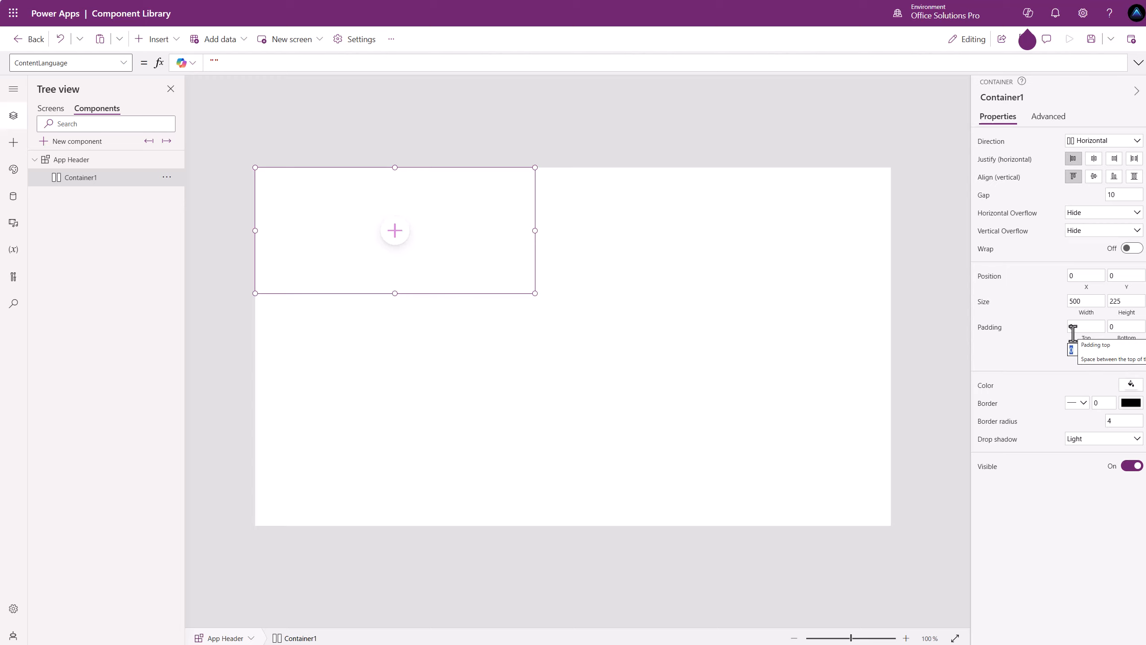
{"action": "type", "text": "30"}
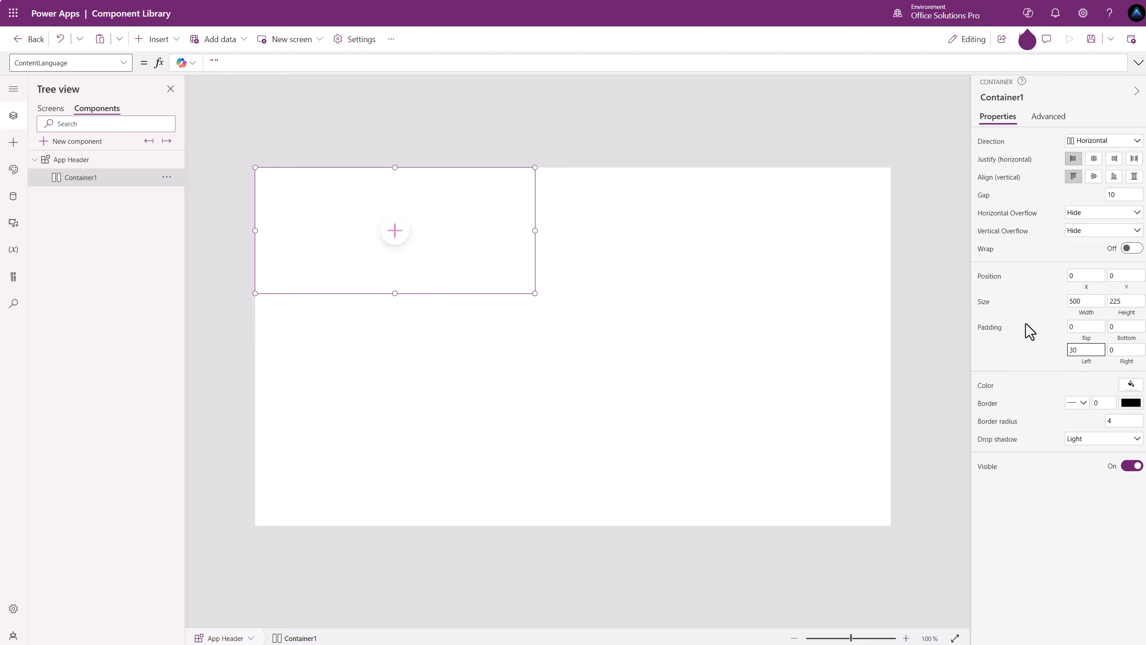
{"action": "left_click", "coordinate": [913, 303]}
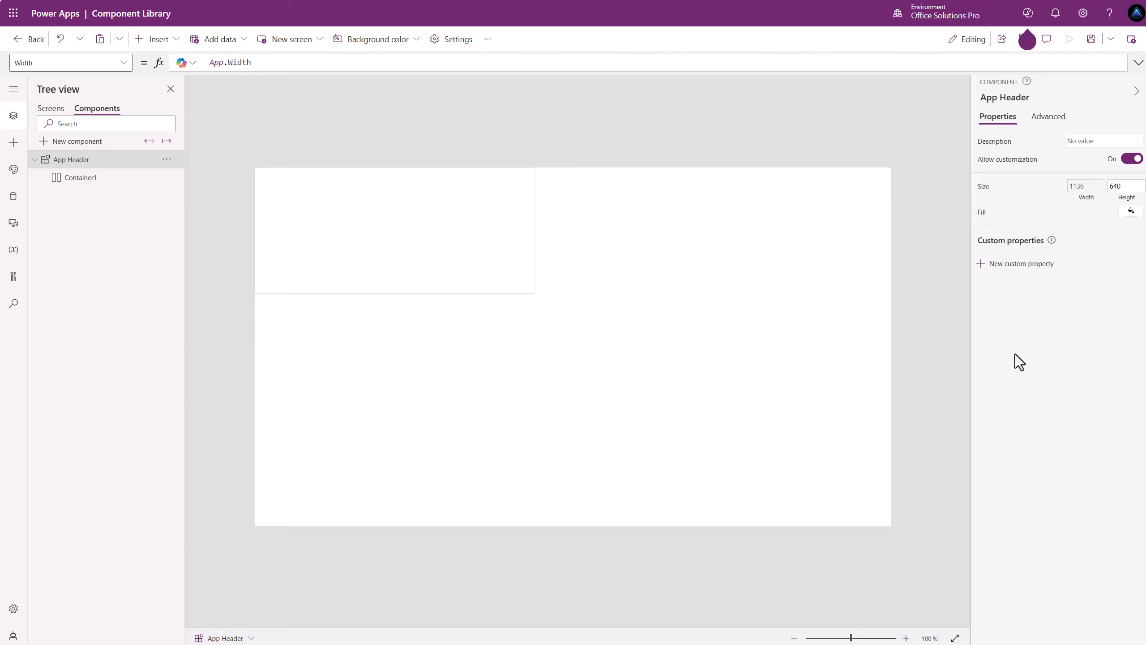
Create a custom input property named Component Height with the Number data type on the App Header component.
{"action": "left_click", "coordinate": [1009, 267]}
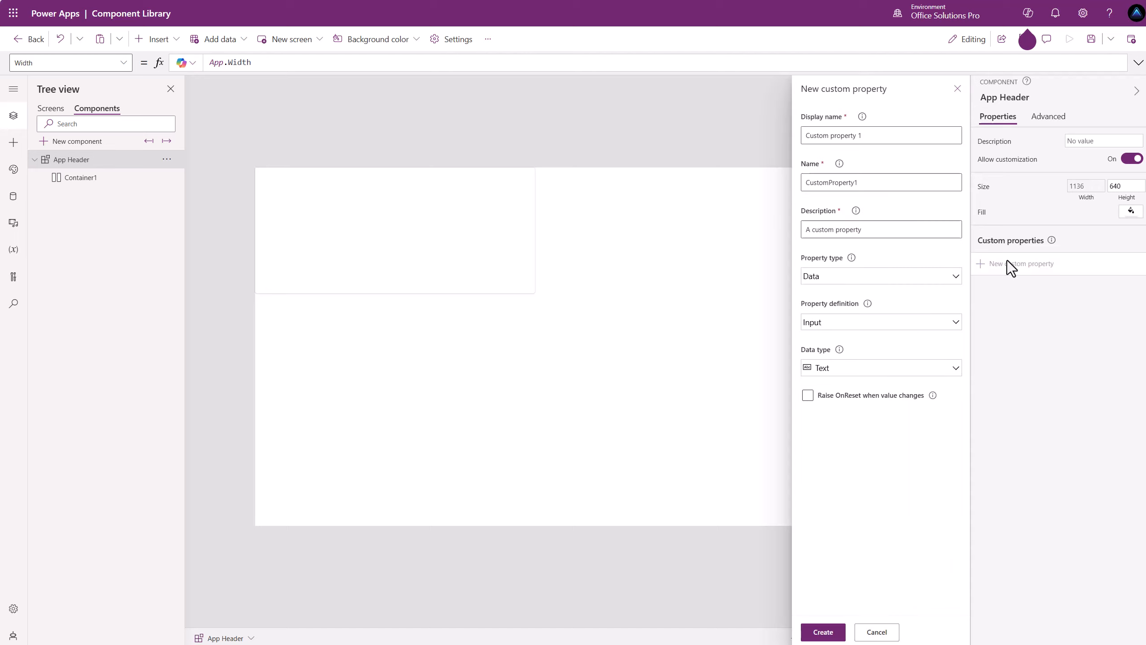
{"action": "left_click_drag", "start_coordinate": [870, 141], "coordinate": [805, 137]}
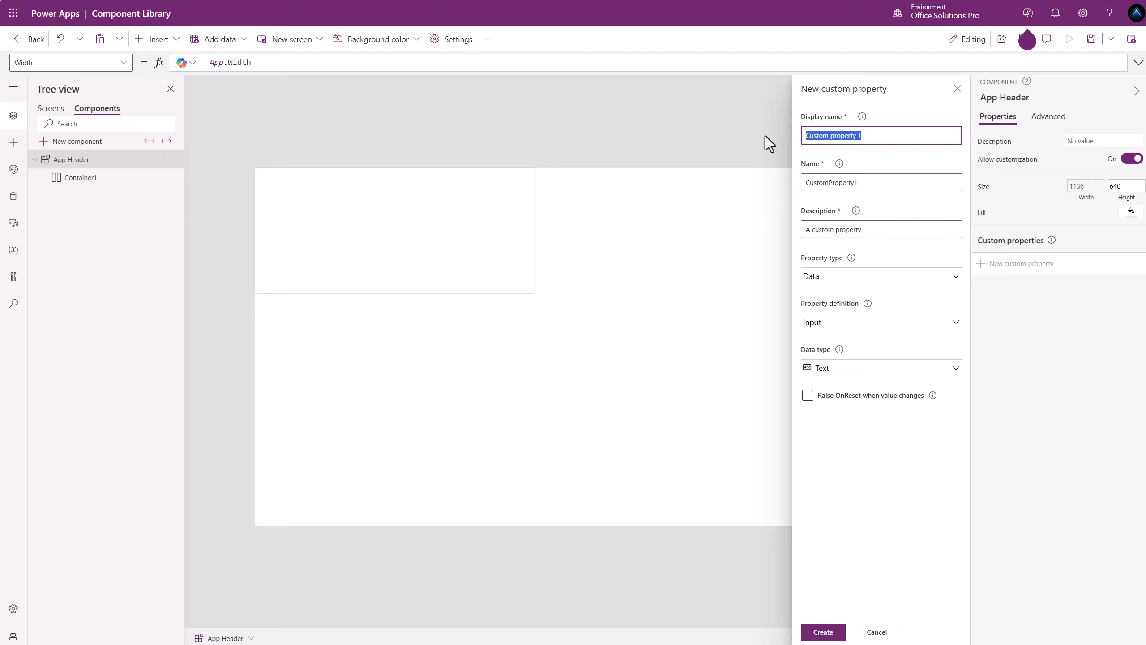
{"action": "type", "text": "Component Height"}
{"action": "left_click", "coordinate": [886, 375]}
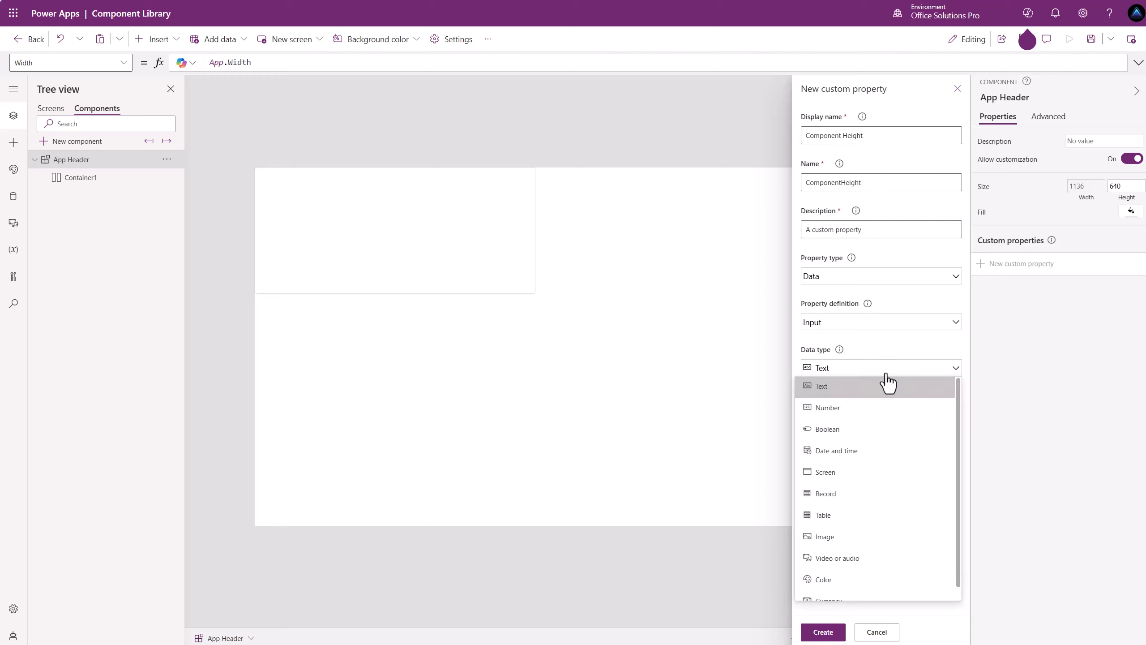
{"action": "left_click", "coordinate": [864, 407]}
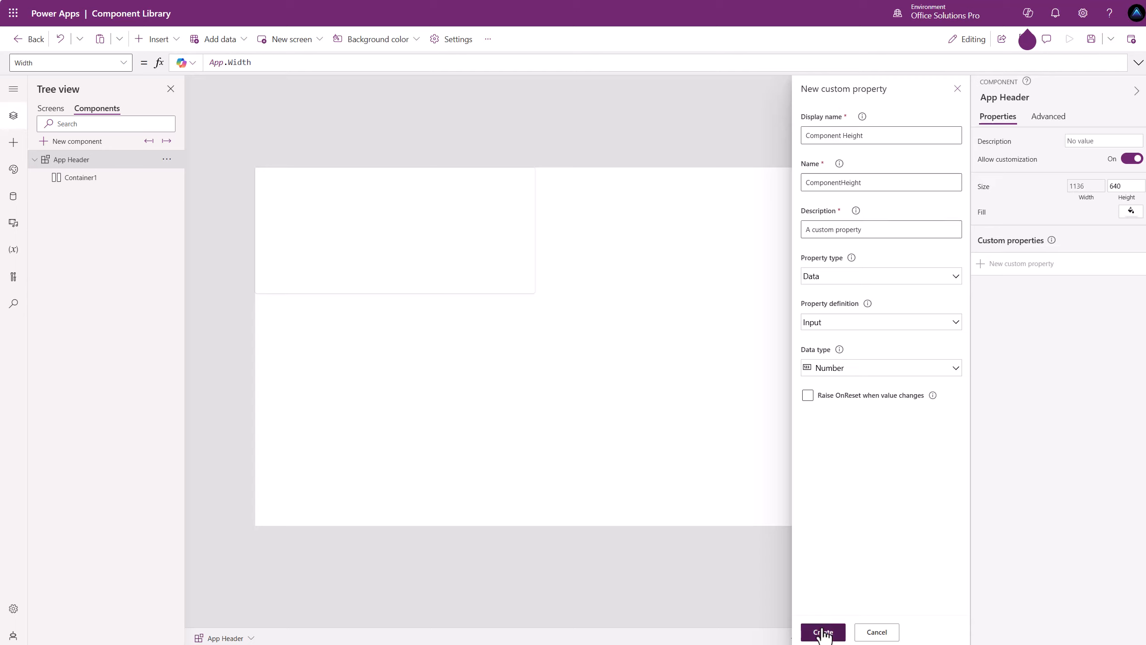
{"action": "left_click", "coordinate": [823, 632]}
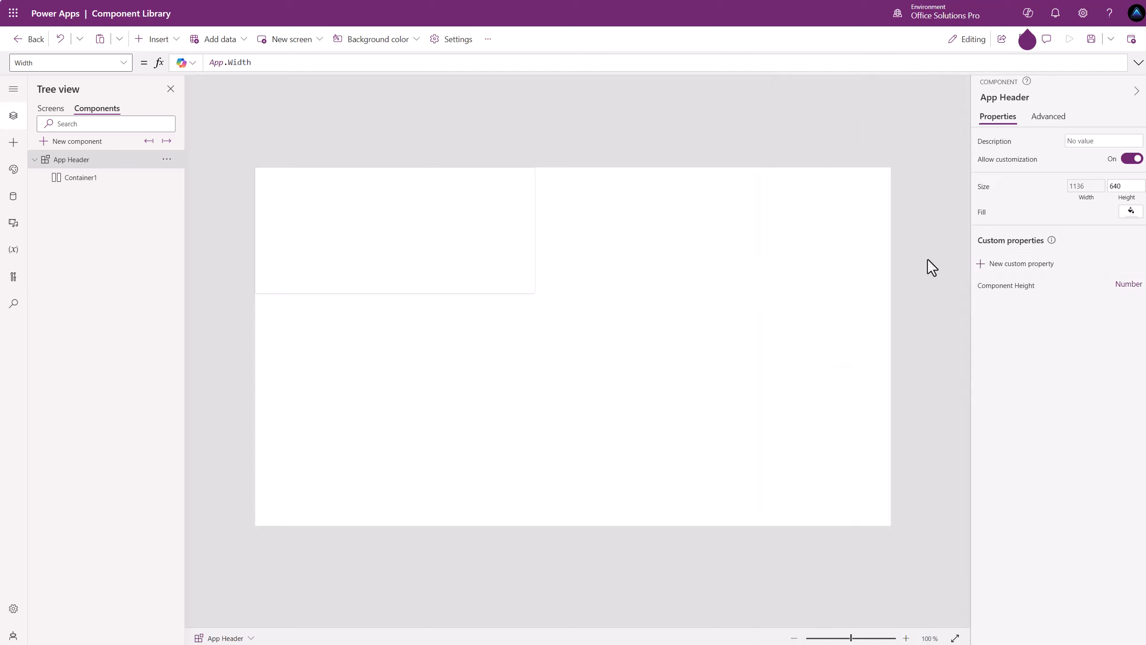
Create a custom input property named Header X with the Number data type on the App Header component.
{"action": "left_click", "coordinate": [985, 265]}
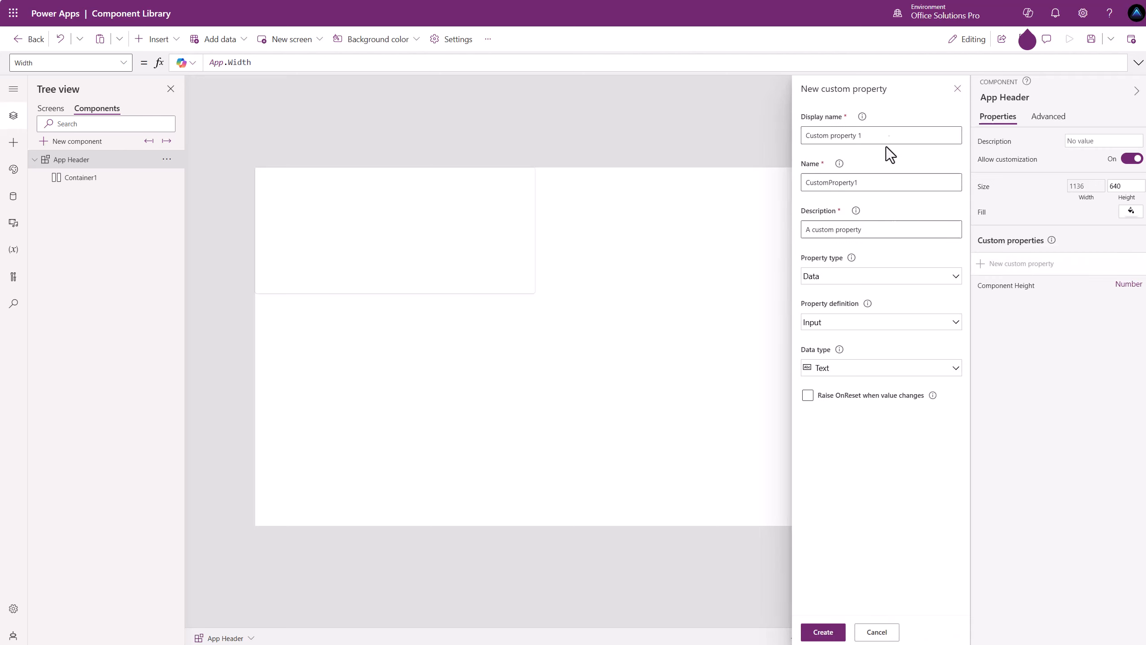
{"action": "left_click", "coordinate": [880, 134]}
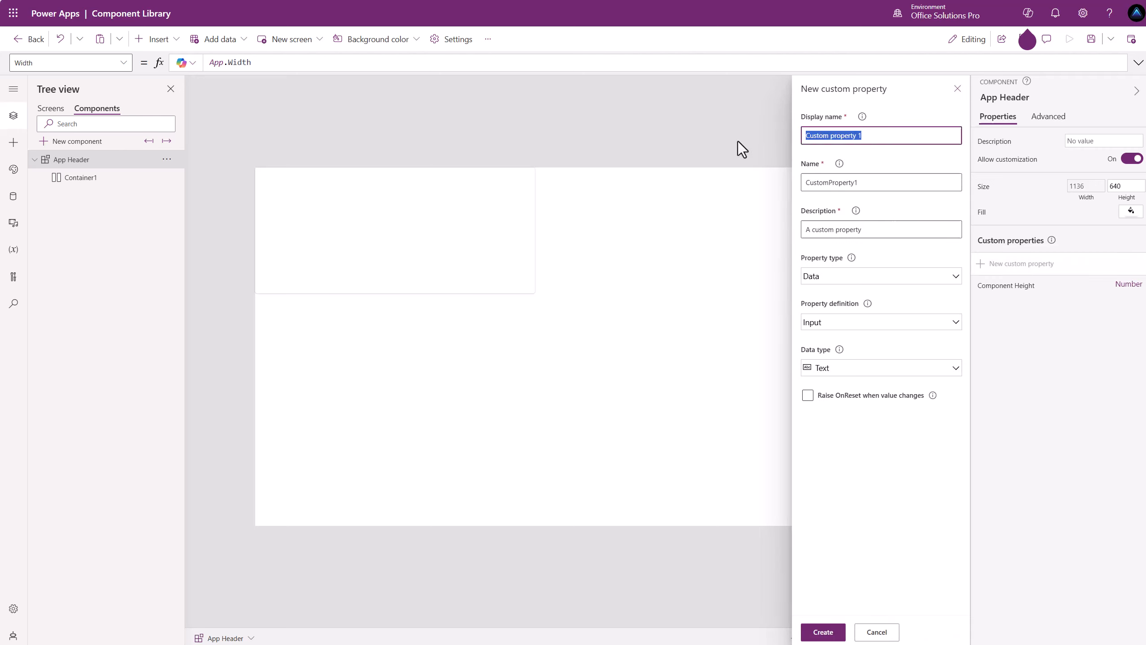
{"action": "type", "text": "Header X"}
{"action": "left_click", "coordinate": [861, 370]}
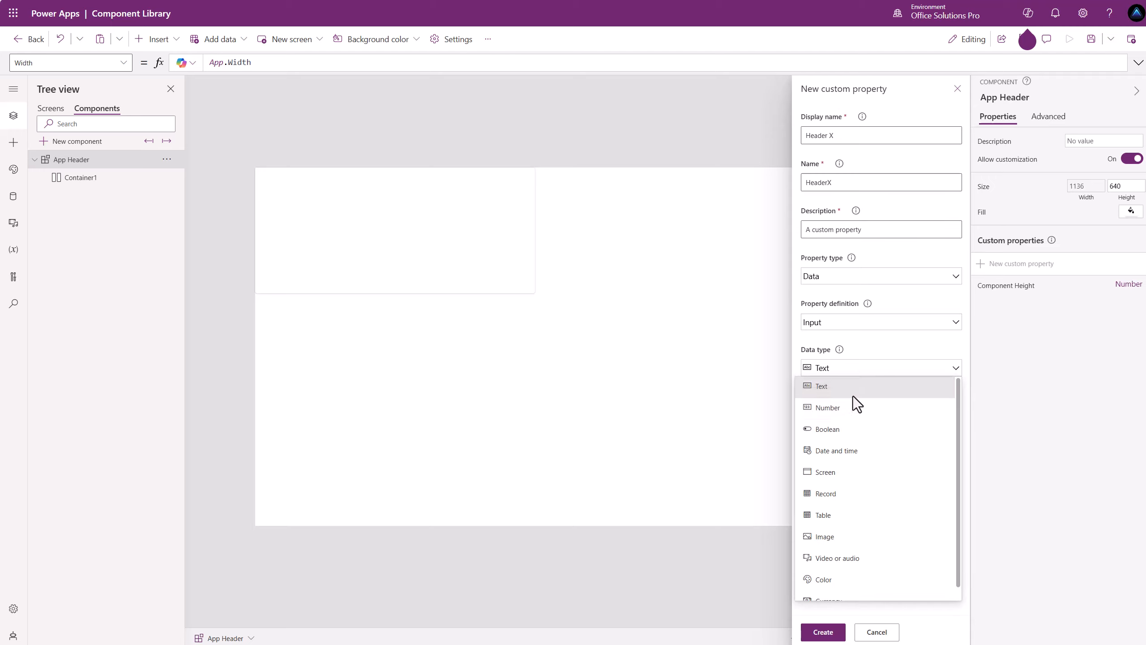
{"action": "left_click", "coordinate": [849, 406]}
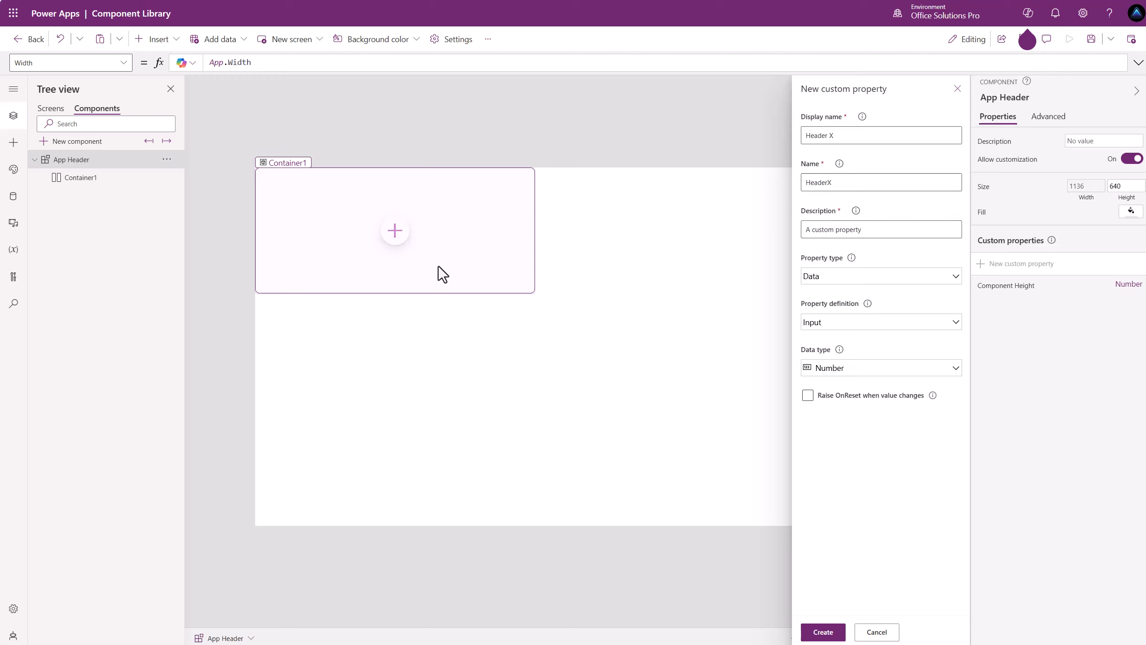
{"action": "left_click", "coordinate": [820, 631]}
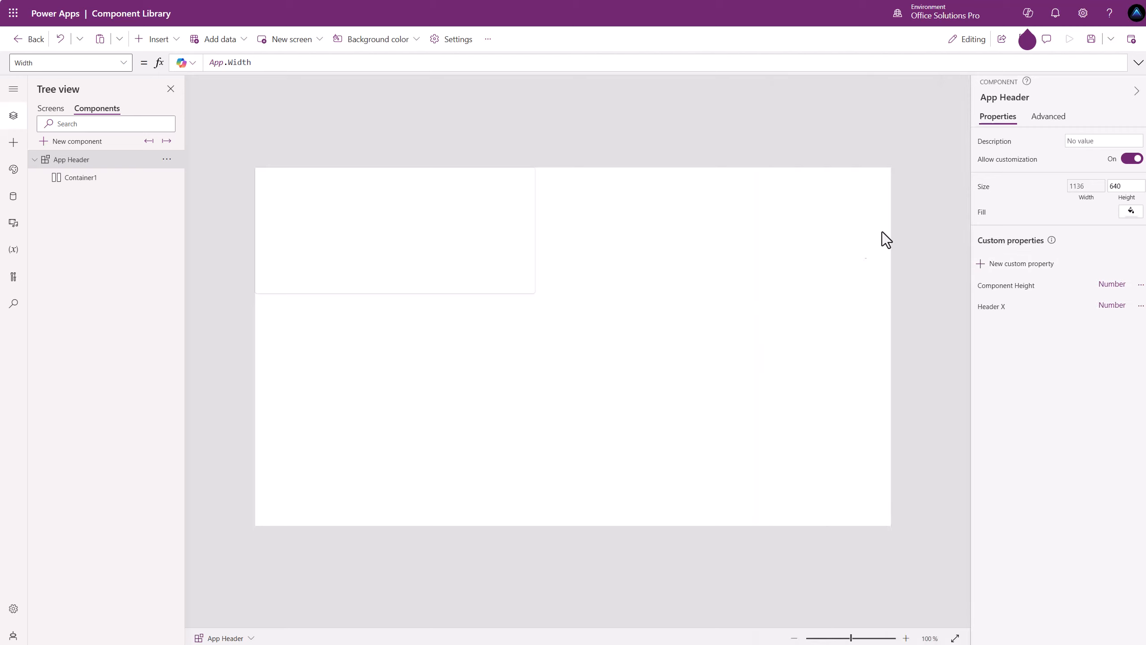
Create a custom input property named Header Width with the Number data type on the App Header component.
{"action": "left_click", "coordinate": [1005, 265]}
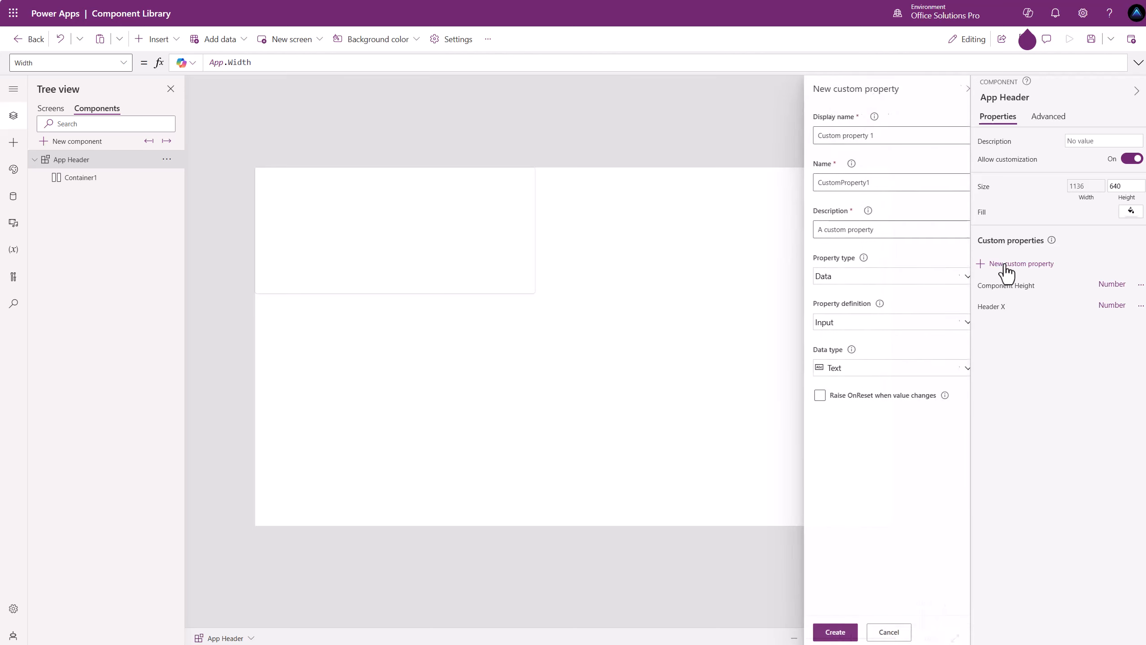
{"action": "type", "text": "Header Width"}
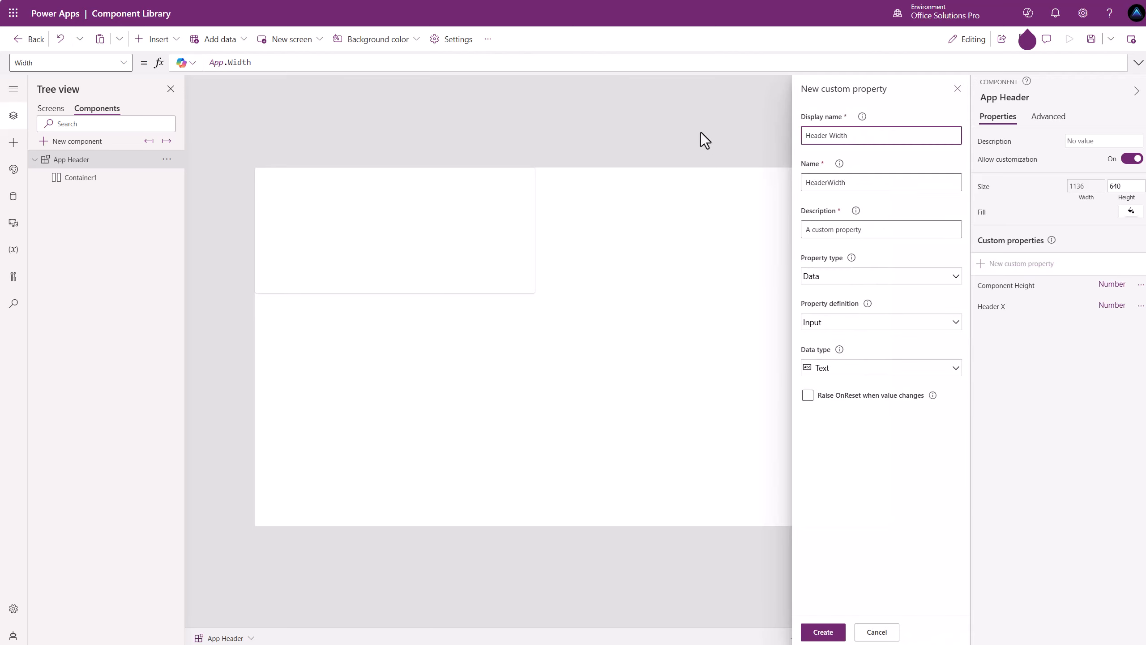
{"action": "left_click", "coordinate": [847, 369]}
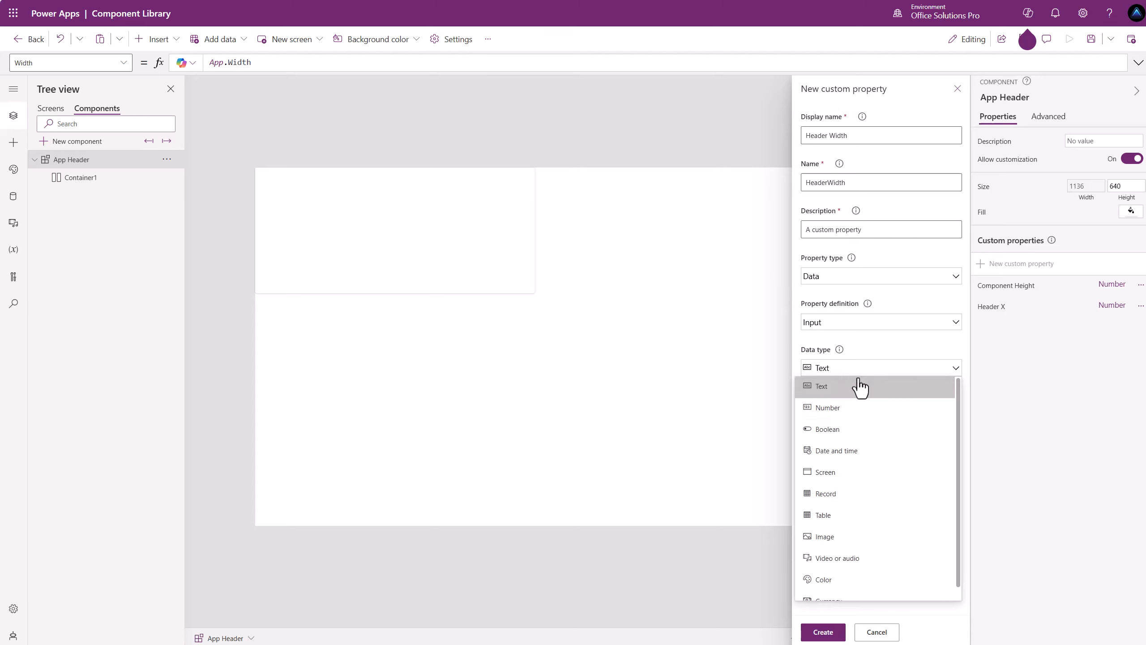
{"action": "left_click", "coordinate": [834, 409]}
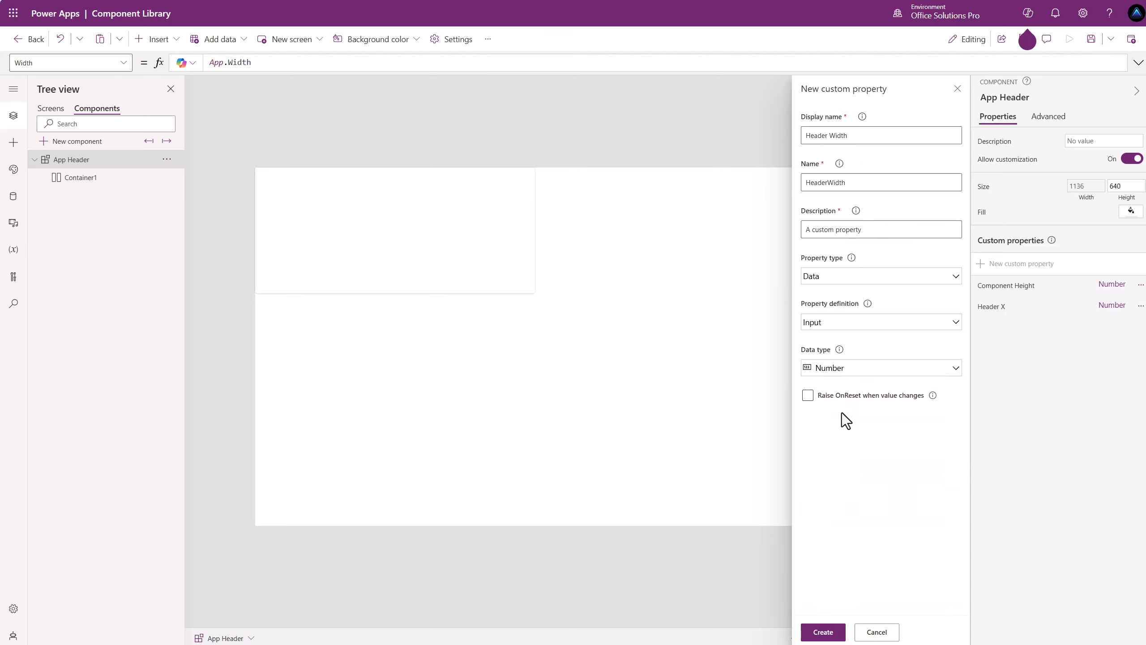
{"action": "left_click", "coordinate": [822, 632]}
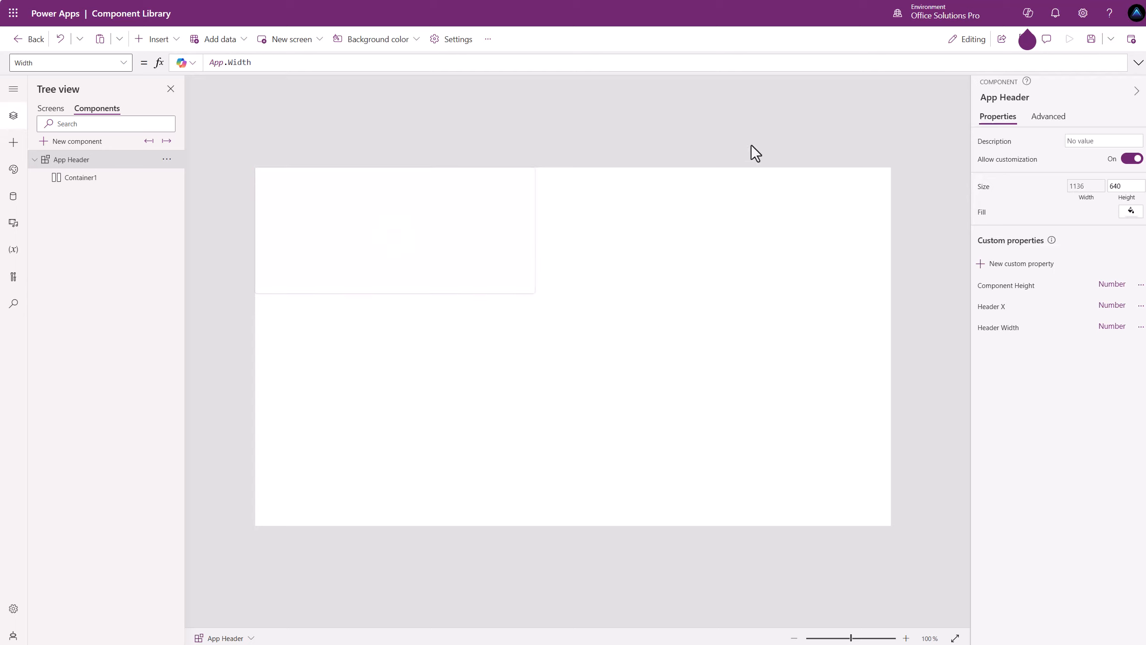
Set the App Header component's Height property to the formula 'App Header'.ComponentHeight.
{"action": "left_click", "coordinate": [1124, 190]}
{"action": "left_click_drag", "start_coordinate": [257, 66], "coordinate": [175, 65]}
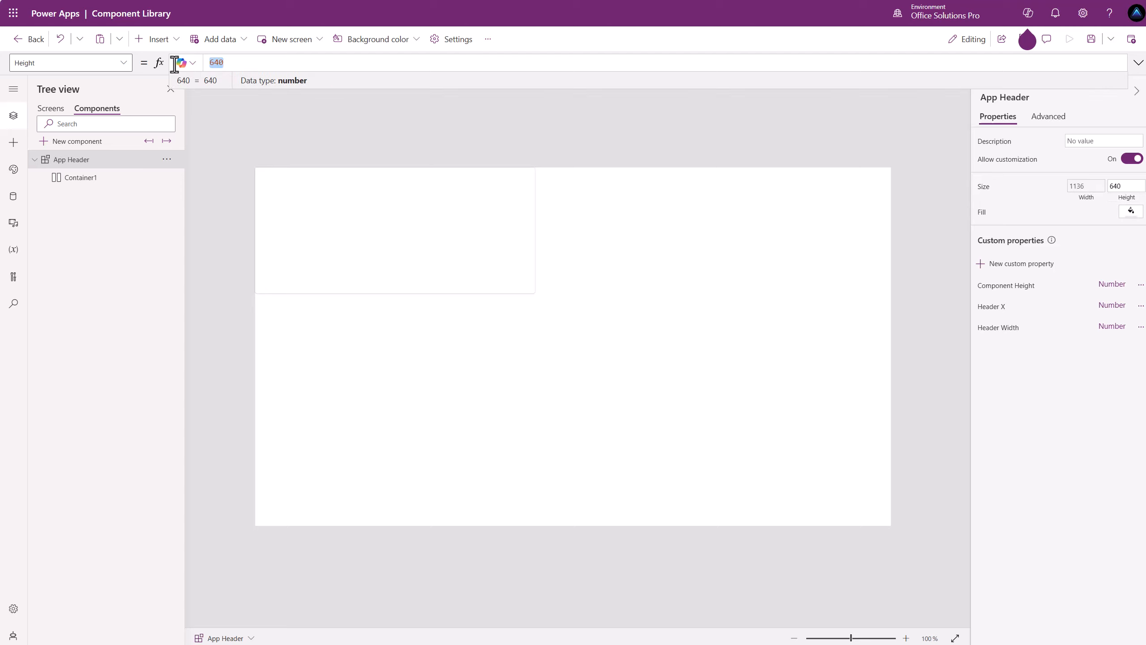
{"action": "type", "text": "'App Header'."}
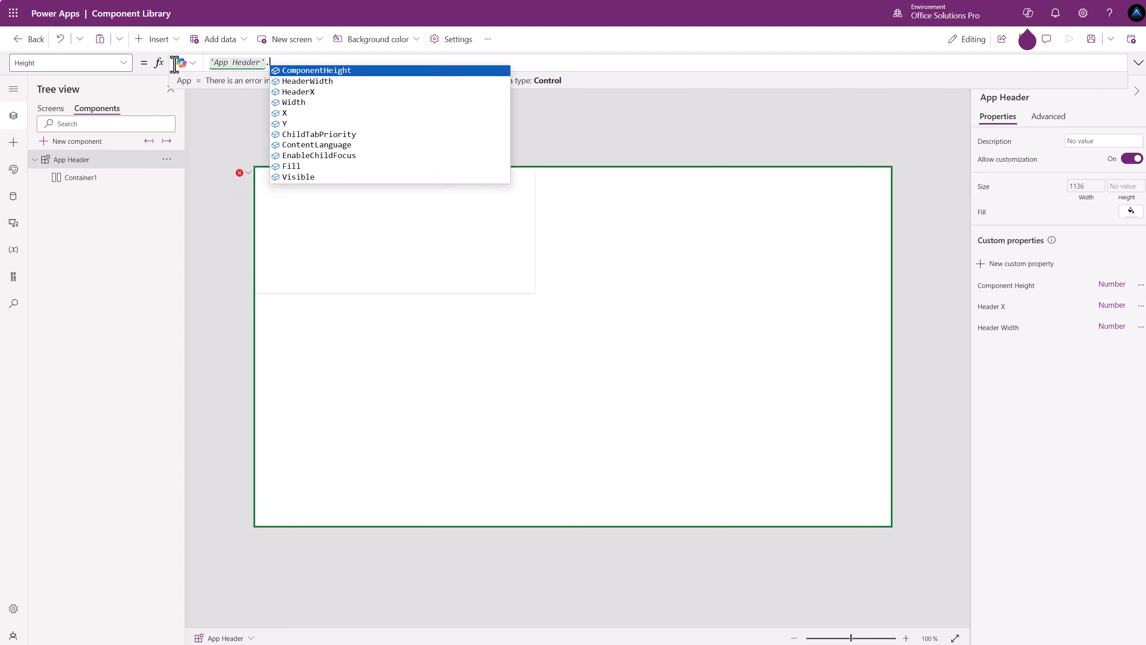
{"action": "left_click", "coordinate": [306, 73]}
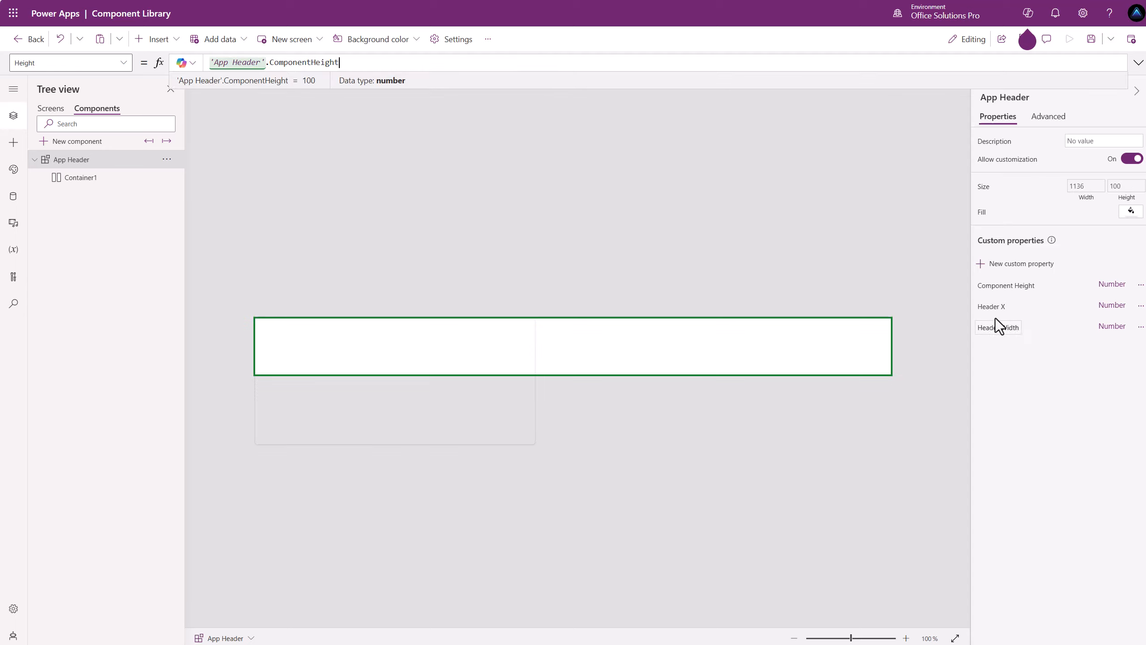
Set the default value of the Component Height custom property to 70.
{"action": "left_click", "coordinate": [999, 286]}
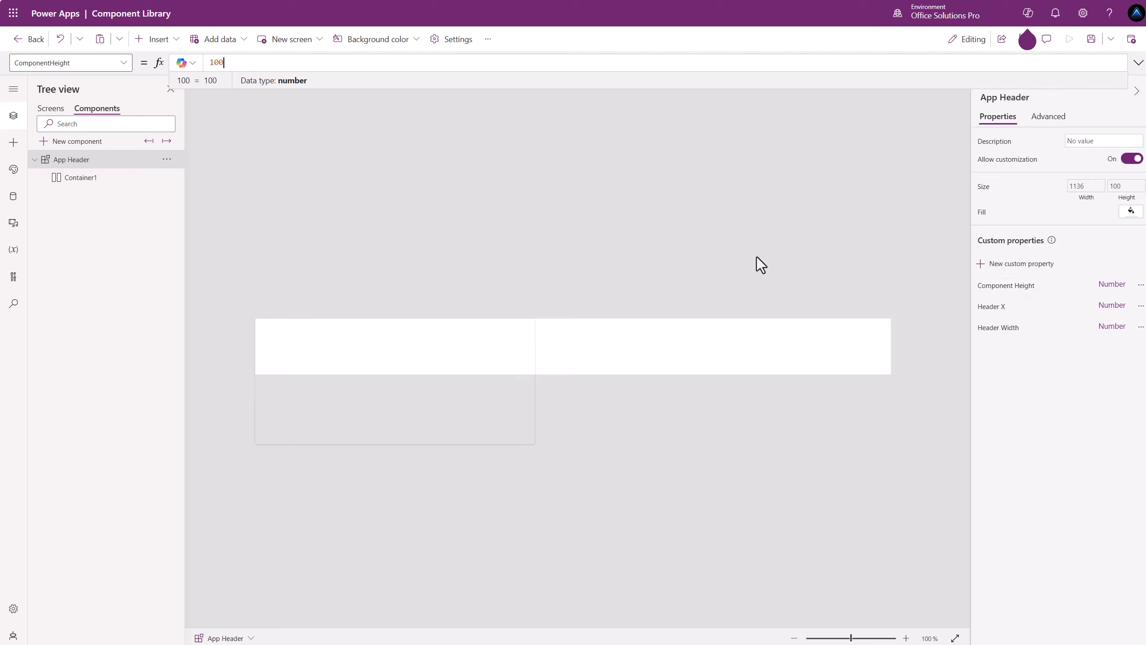
{"action": "key", "text": "BackSpace"}
{"action": "key", "text": "BackSpace"}
{"action": "key", "text": "BackSpace"}
{"action": "type", "text": "70"}
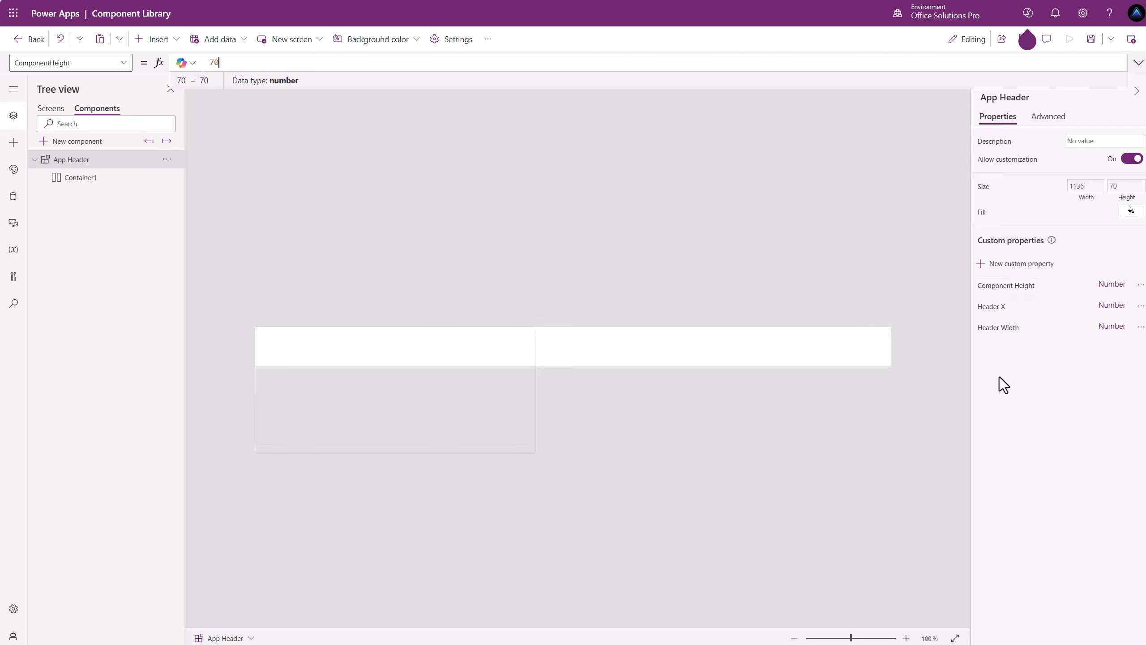
{"action": "left_click", "coordinate": [902, 327]}
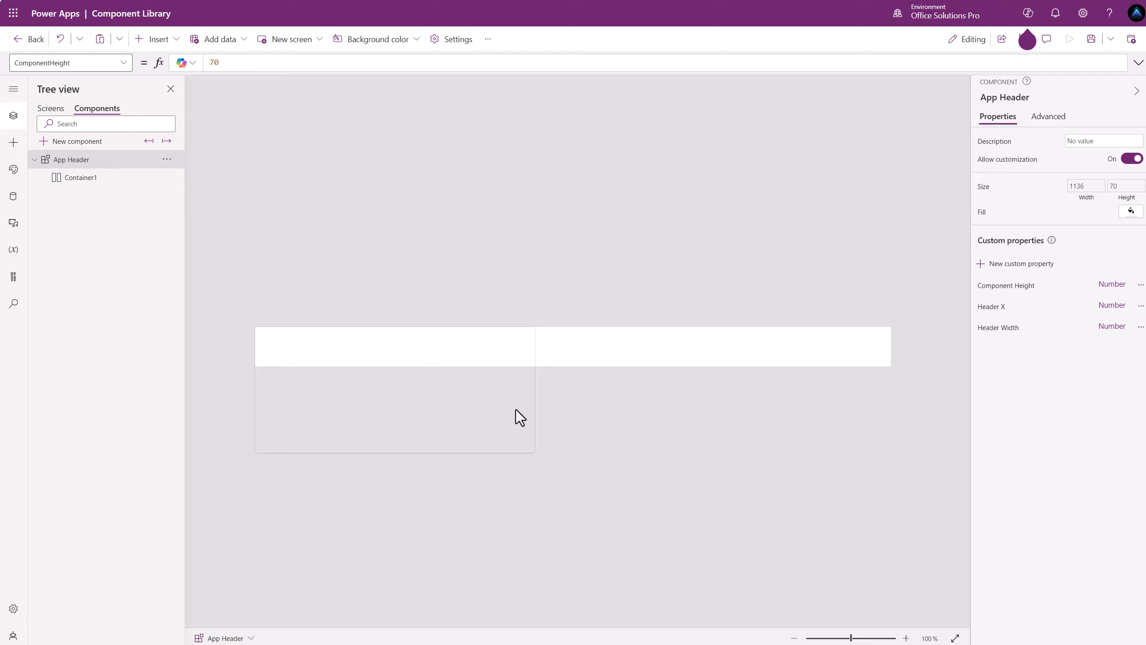
Set the Height property of Container1 to the formula 'App Header'.ComponentHeight.
{"action": "left_click", "coordinate": [496, 351]}
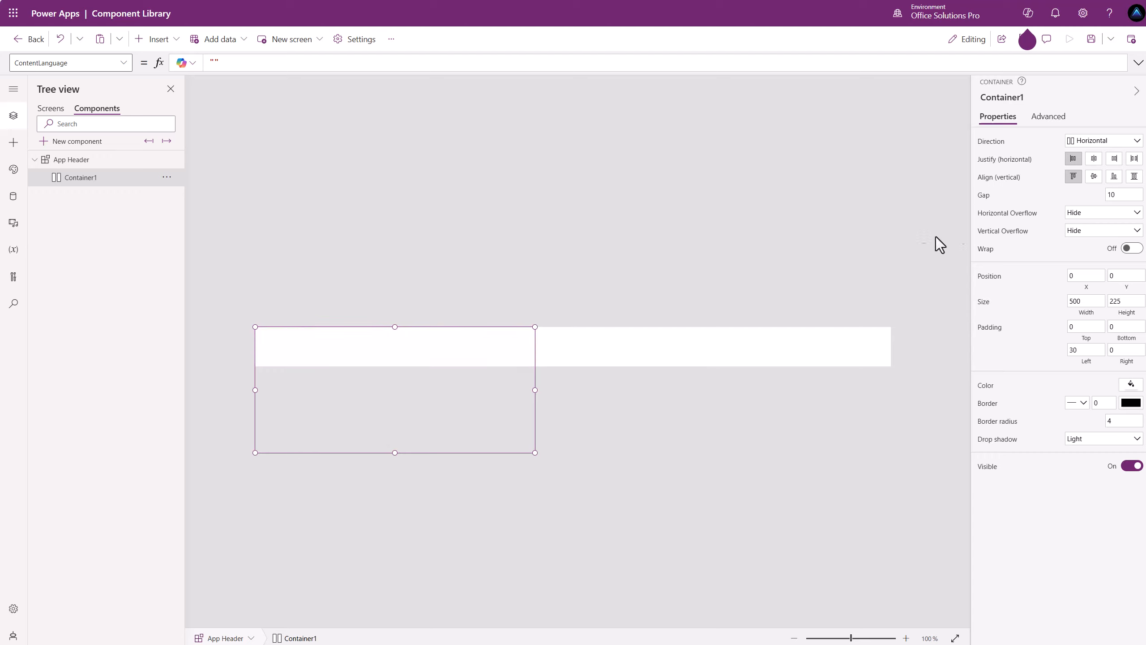
{"action": "left_click", "coordinate": [1125, 315]}
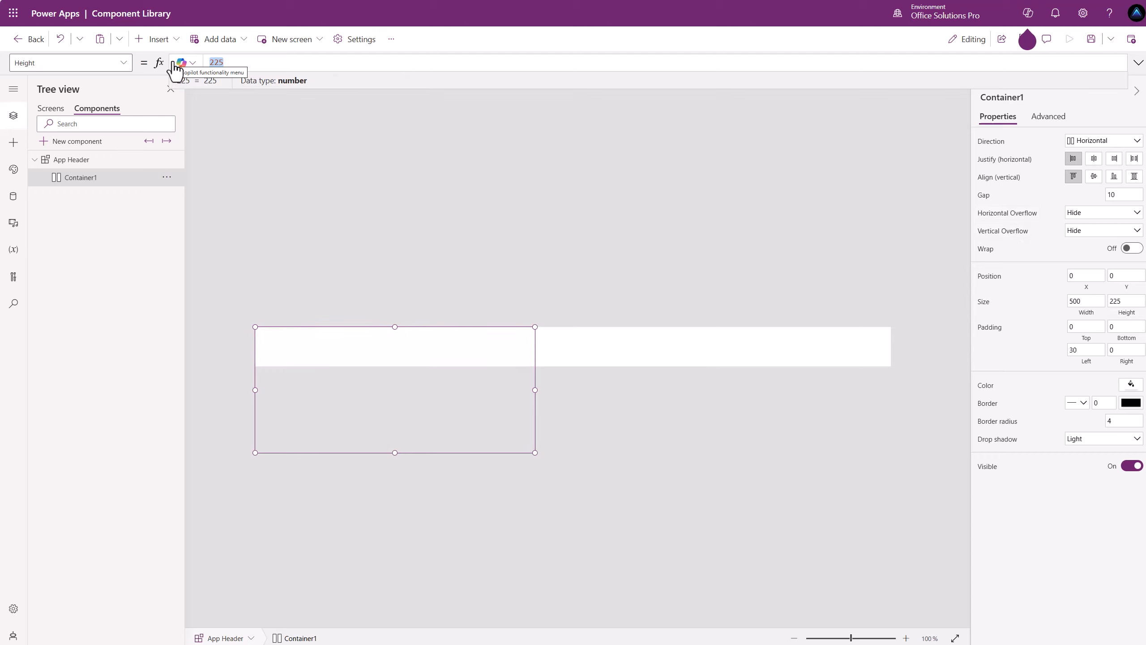
{"action": "type", "text": "App"}
{"action": "key", "text": "Tab"}
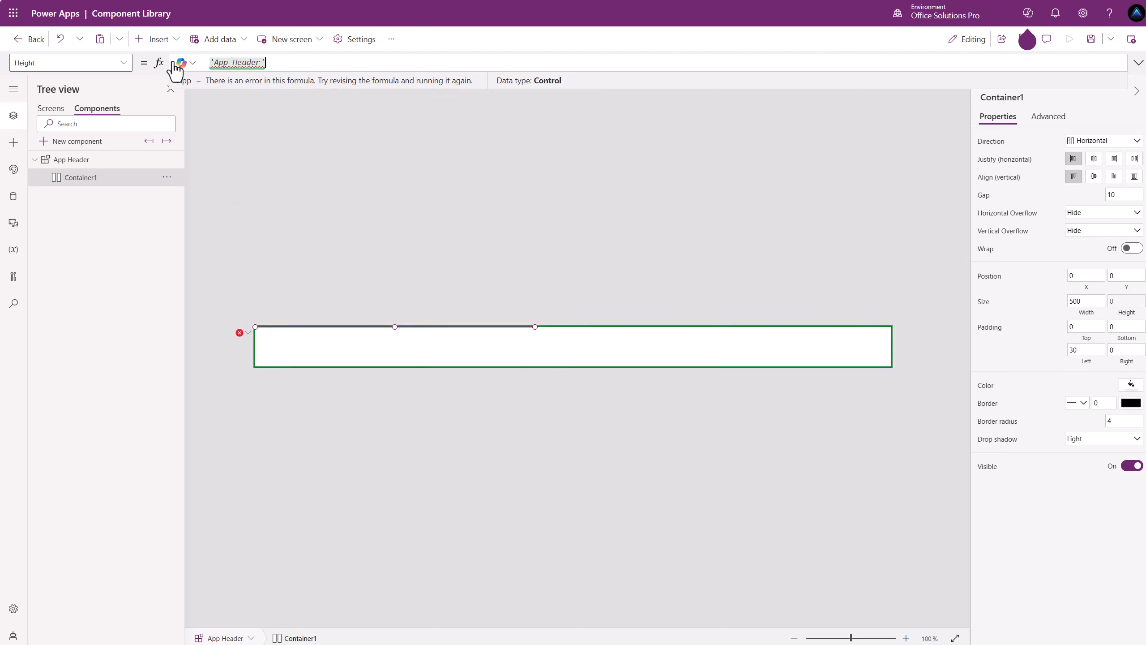
{"action": "type", "text": "."}
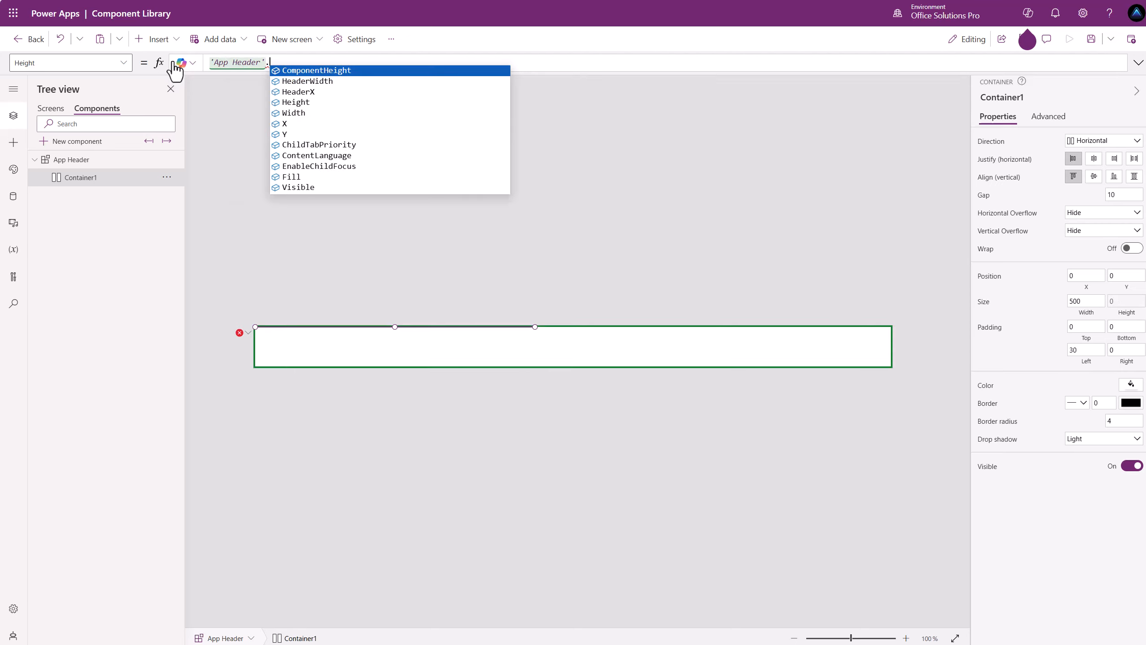
{"action": "left_click", "coordinate": [322, 70]}
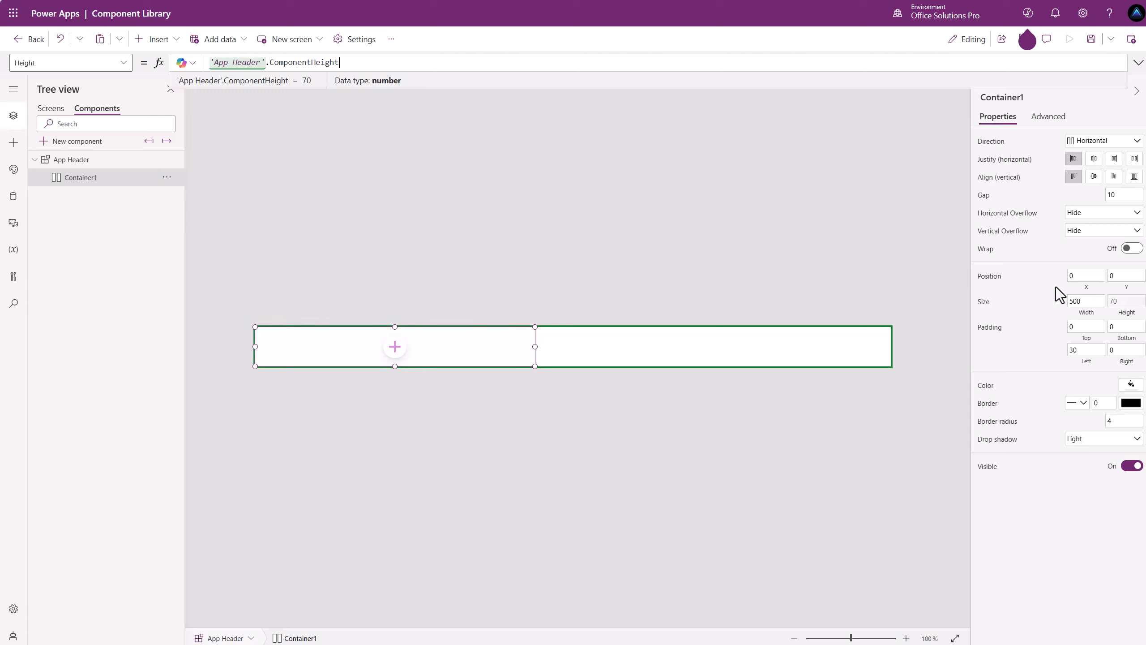
Set the X position of Container1 to the formula 'App Header'.HeaderX.
{"action": "left_click", "coordinate": [1086, 283]}
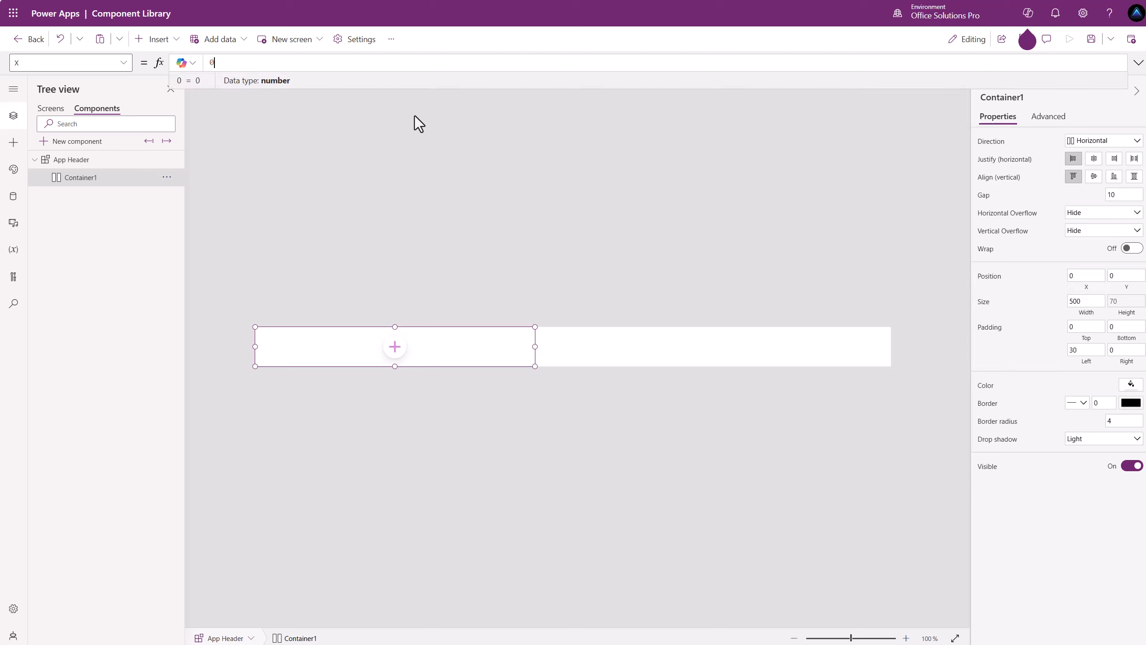
{"action": "key", "text": "BackSpace"}
{"action": "type", "text": "A"}
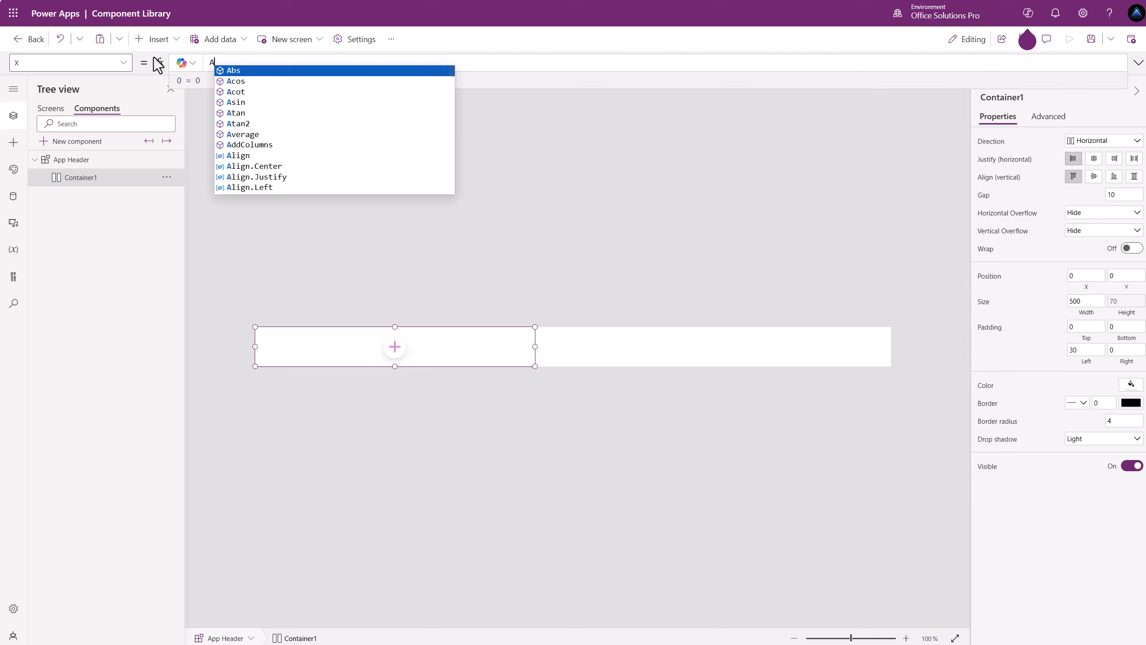
{"action": "type", "text": "pp"}
{"action": "key", "text": "Tab"}
{"action": "type", "text": ".H"}
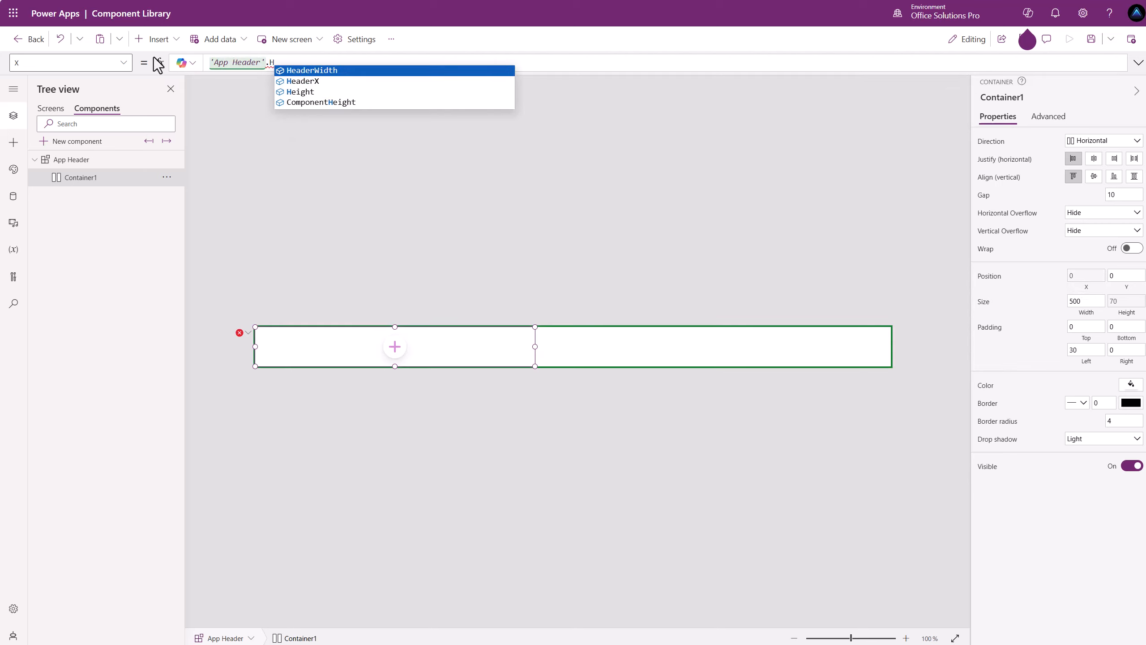
{"action": "left_click", "coordinate": [302, 81]}
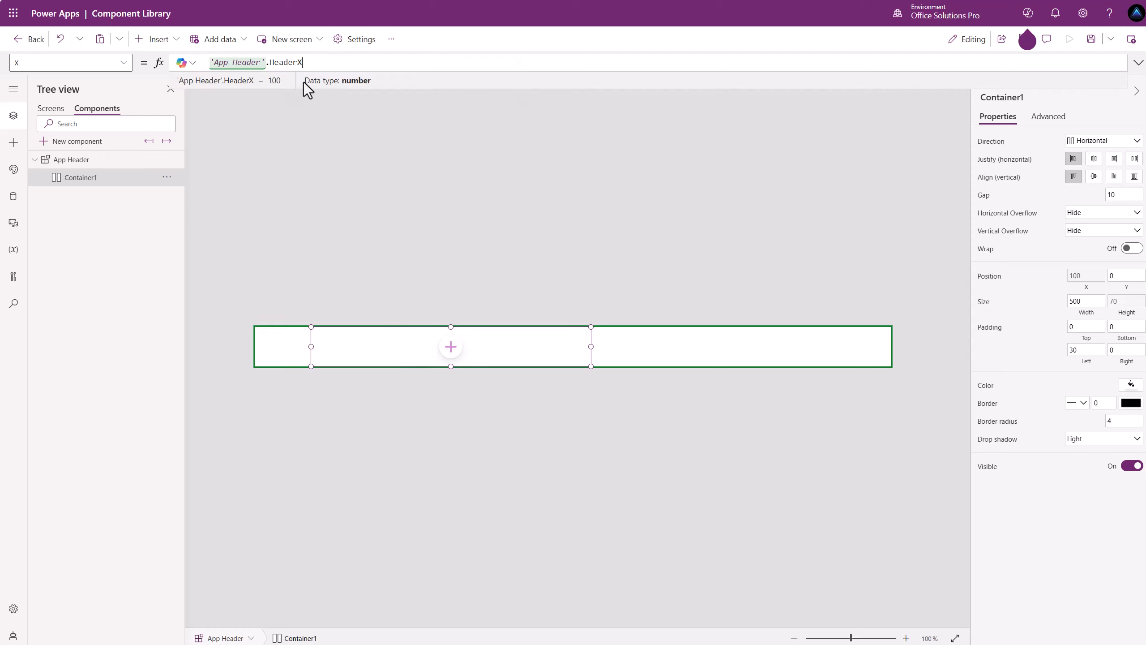
Set the default value of the App Header component's Header X custom property to 0.
{"action": "left_click", "coordinate": [948, 369]}
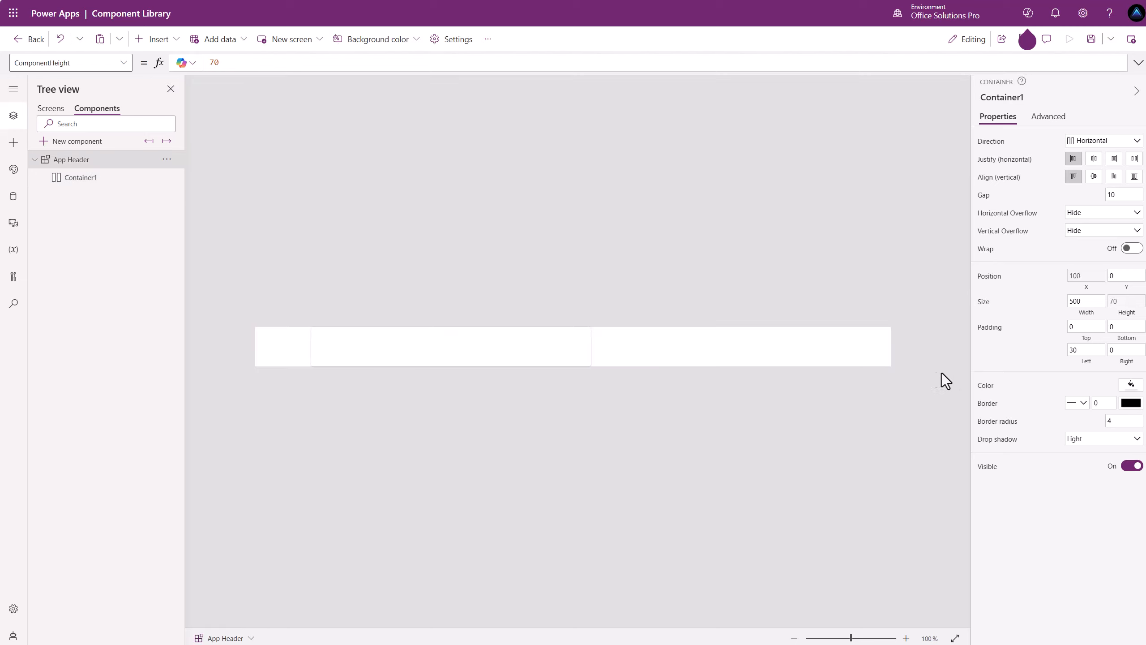
{"action": "left_click", "coordinate": [994, 309]}
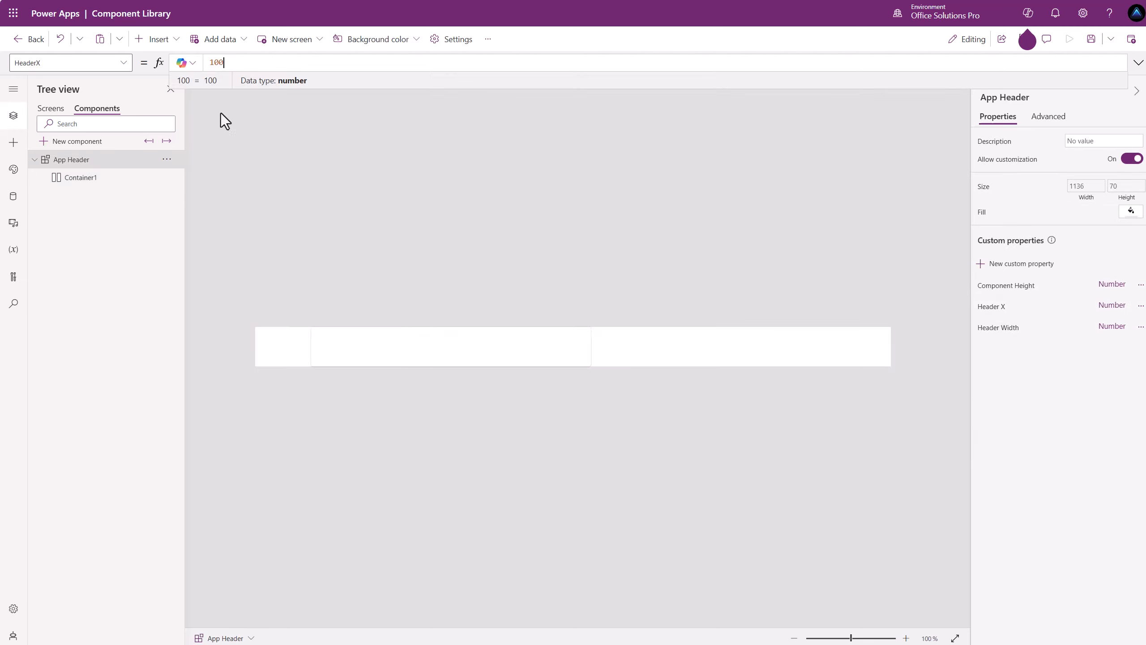
{"action": "left_click_drag", "start_coordinate": [228, 63], "coordinate": [167, 68]}
{"action": "type", "text": "0"}
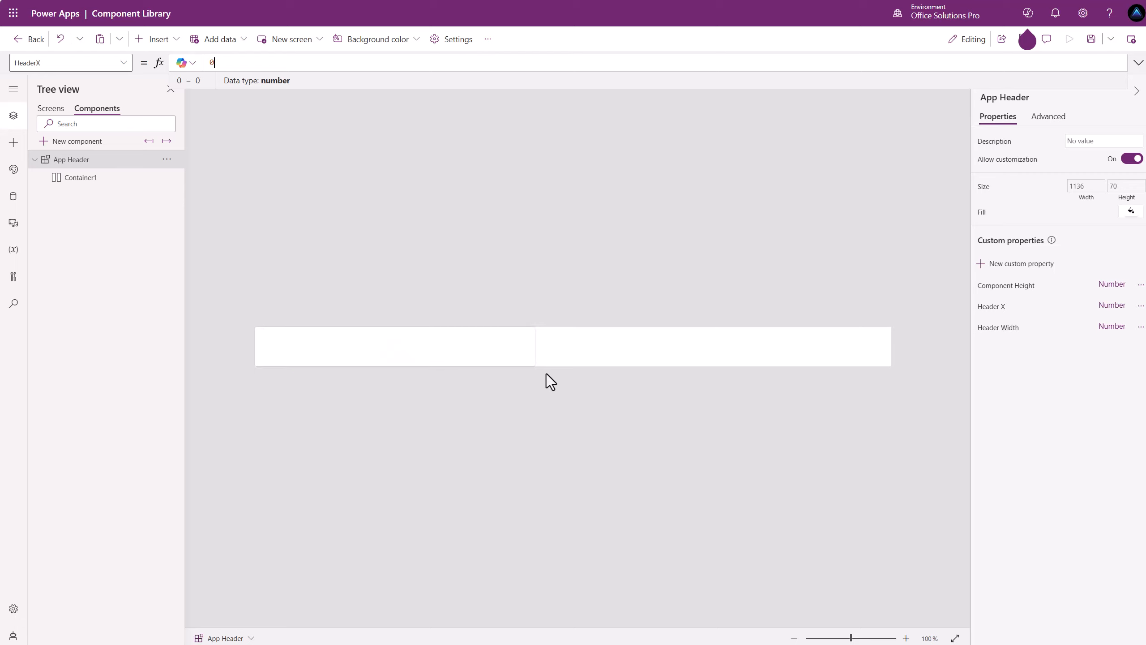
Set the Width property of Container1 to the formula App.Width - 'App Header'.HeaderX * 2.
{"action": "left_click", "coordinate": [370, 357]}
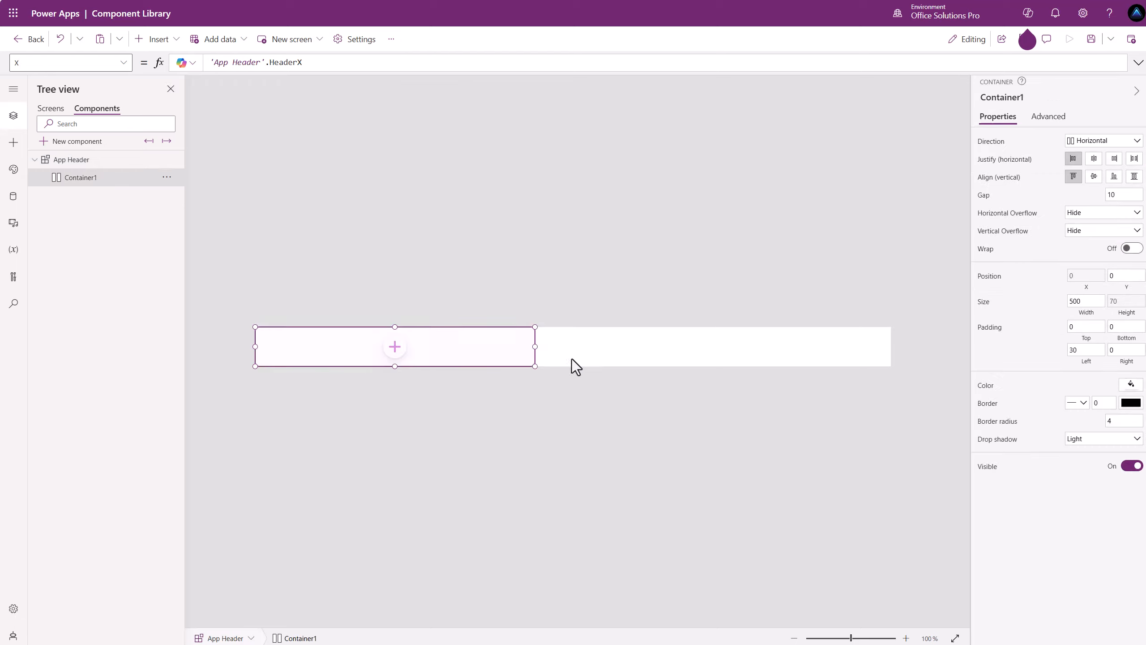
{"action": "left_click", "coordinate": [1083, 302]}
{"action": "left_click_drag", "start_coordinate": [225, 62], "coordinate": [173, 68]}
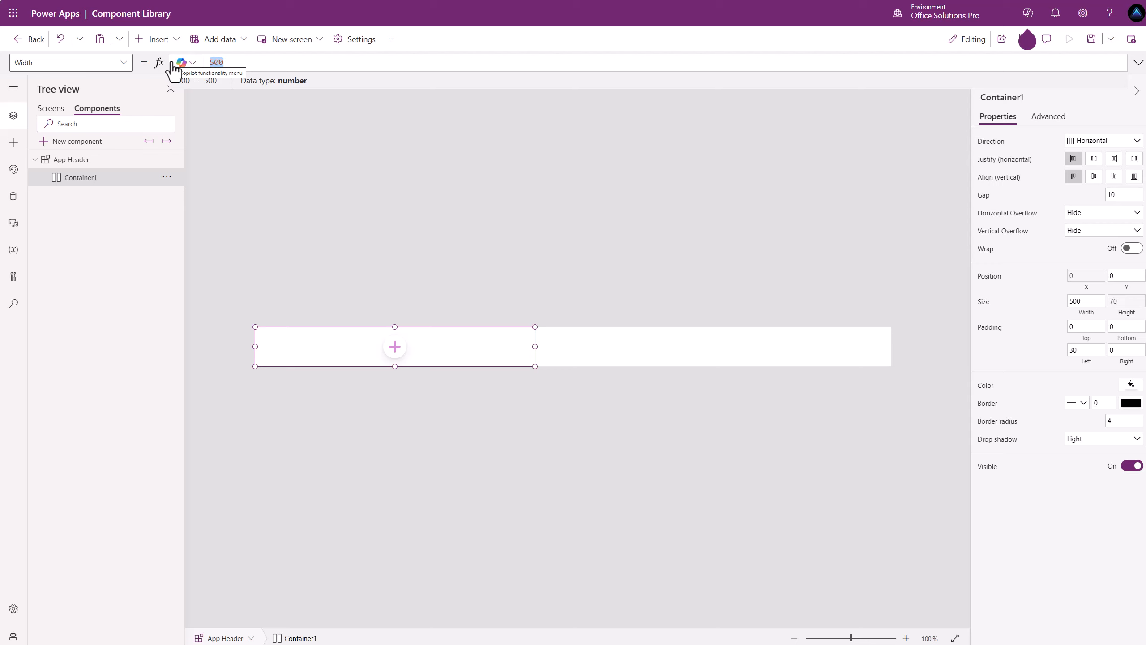
{"action": "type", "text": "App.Width"}
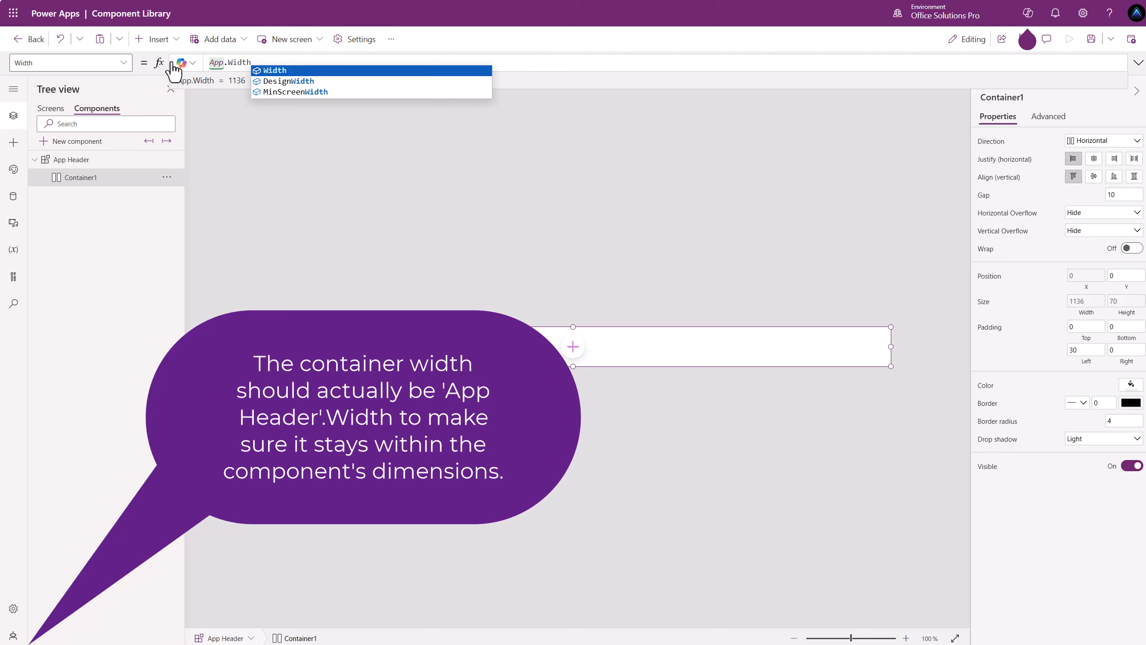
{"action": "type", "text": "-"}
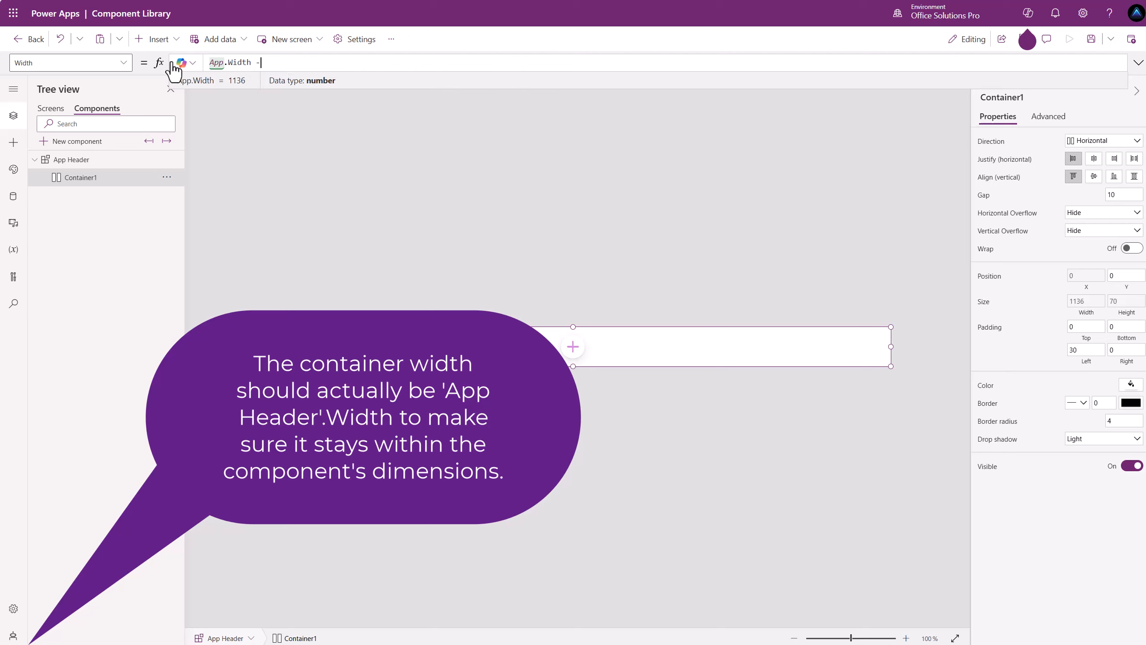
{"action": "type", "text": " 'App Header'."}
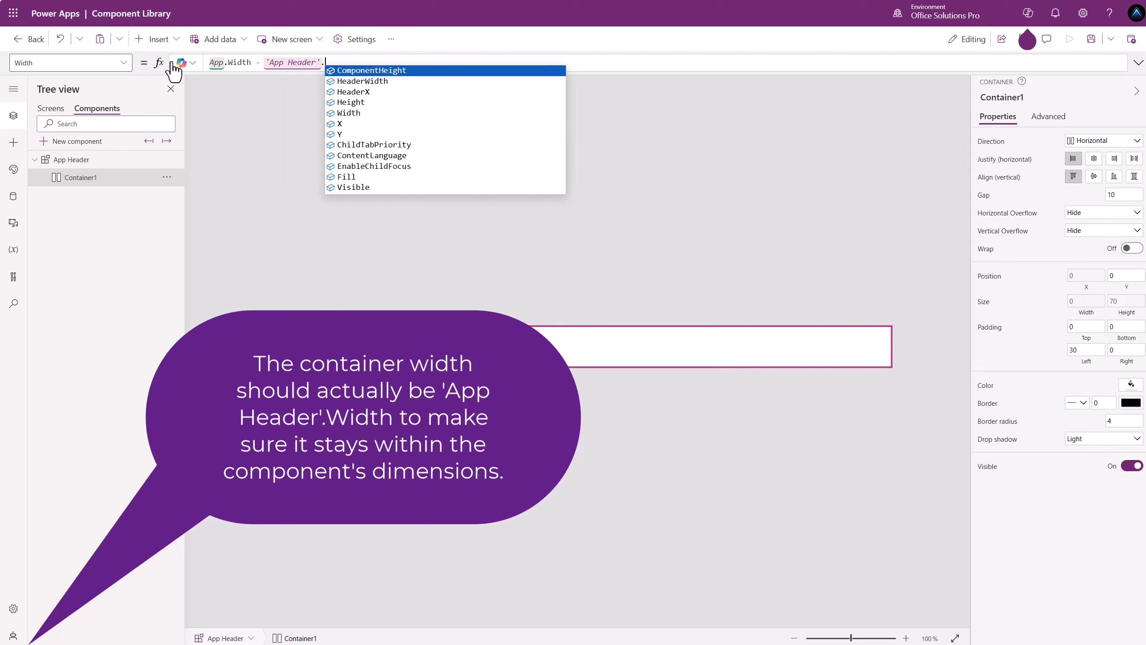
{"action": "type", "text": "Head"}
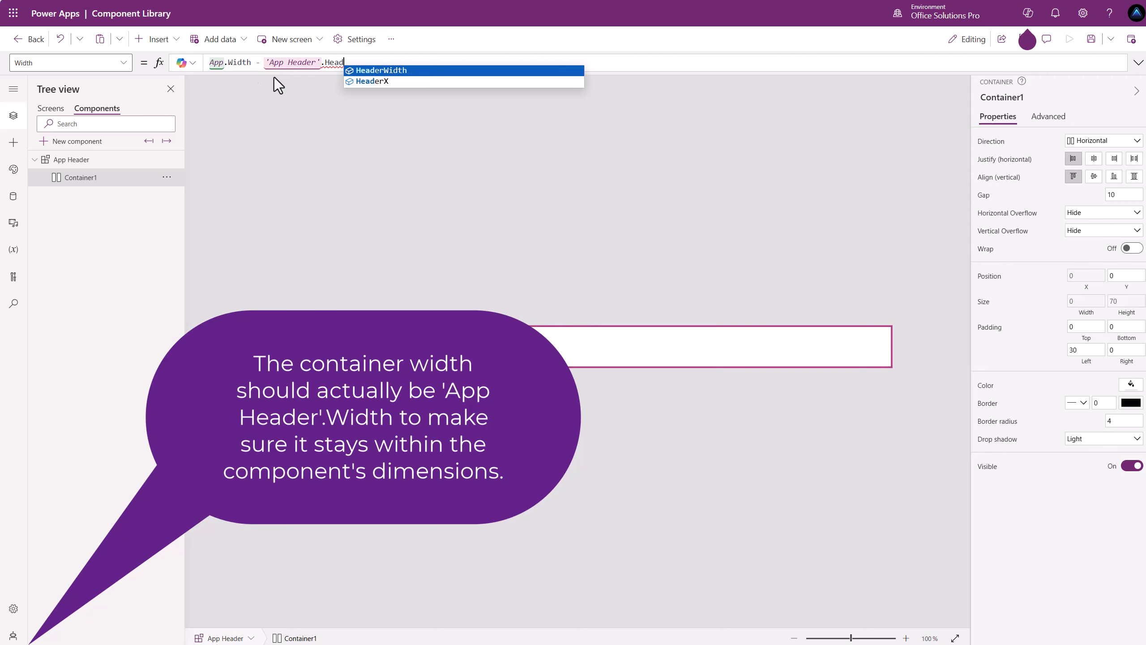
{"action": "left_click", "coordinate": [366, 83]}
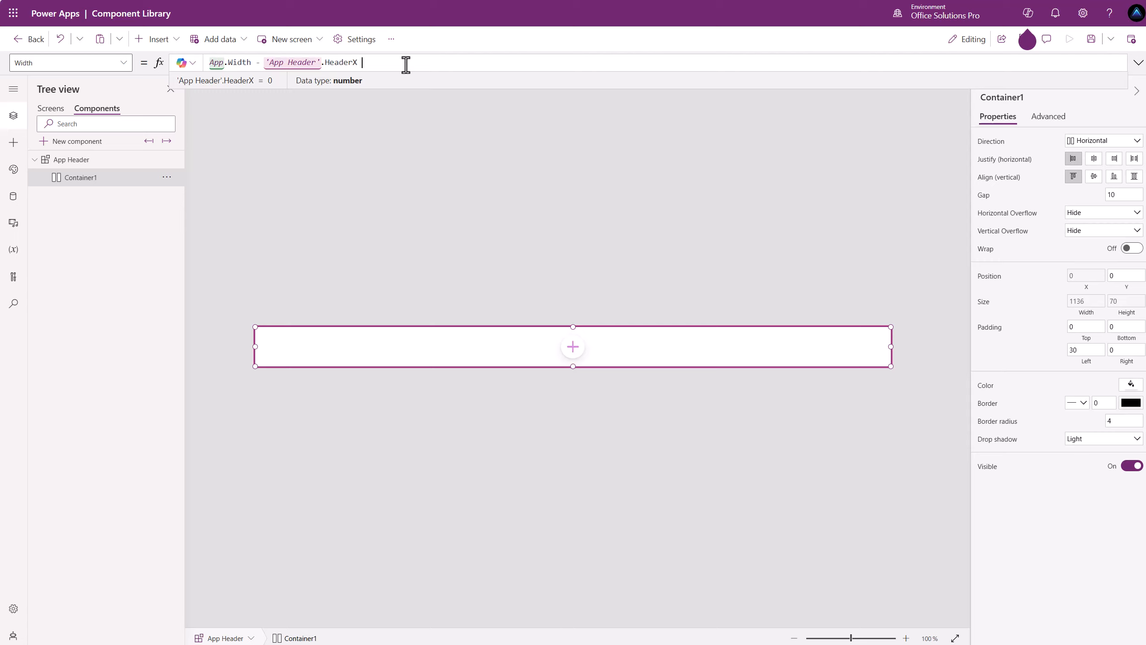
{"action": "type", "text": "2"}
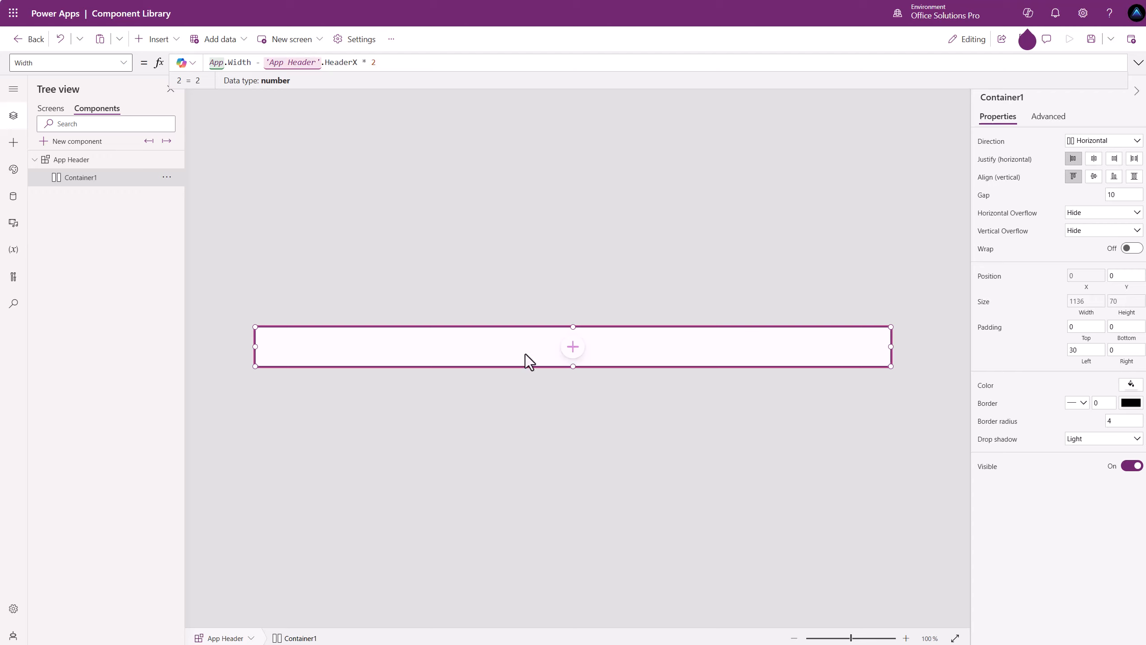
Set the Header X custom property's default value to 20 to test the container's side margins.
{"action": "left_click", "coordinate": [922, 369]}
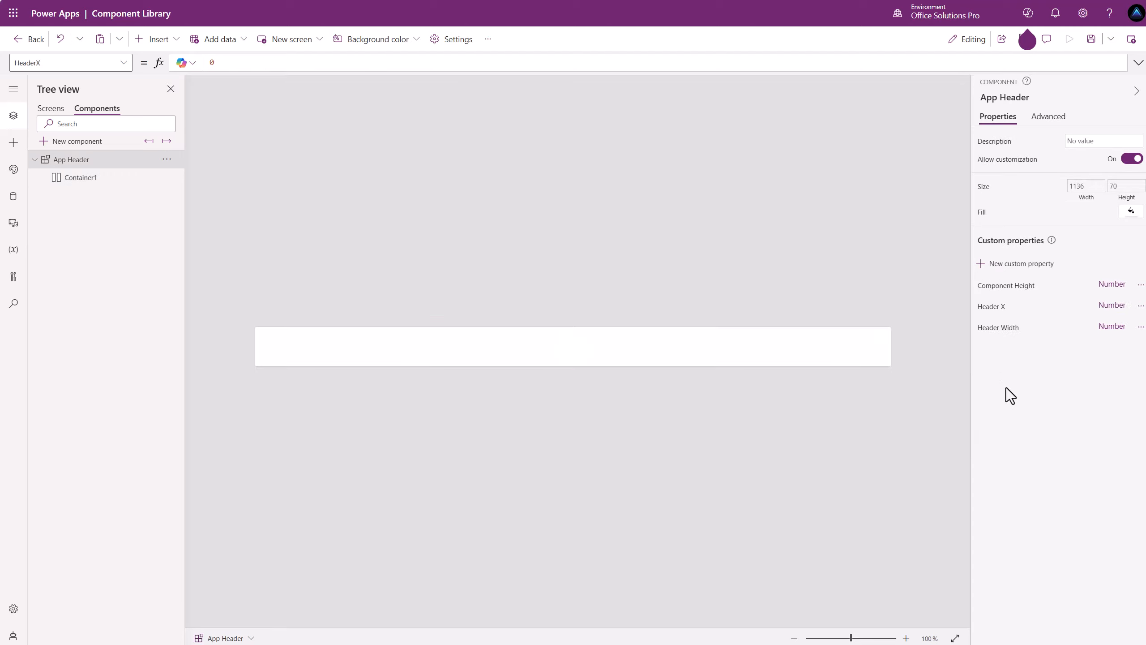
{"action": "left_click", "coordinate": [992, 307]}
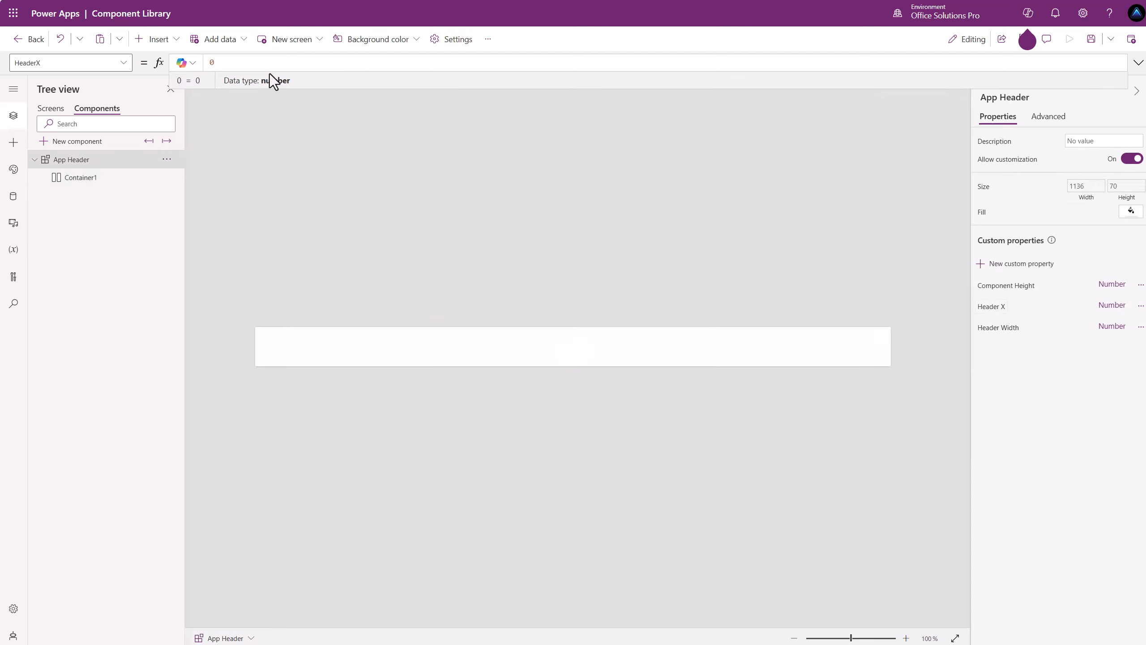
{"action": "key", "text": "BackSpace"}
{"action": "type", "text": "20"}
{"action": "left_click", "coordinate": [315, 170]}
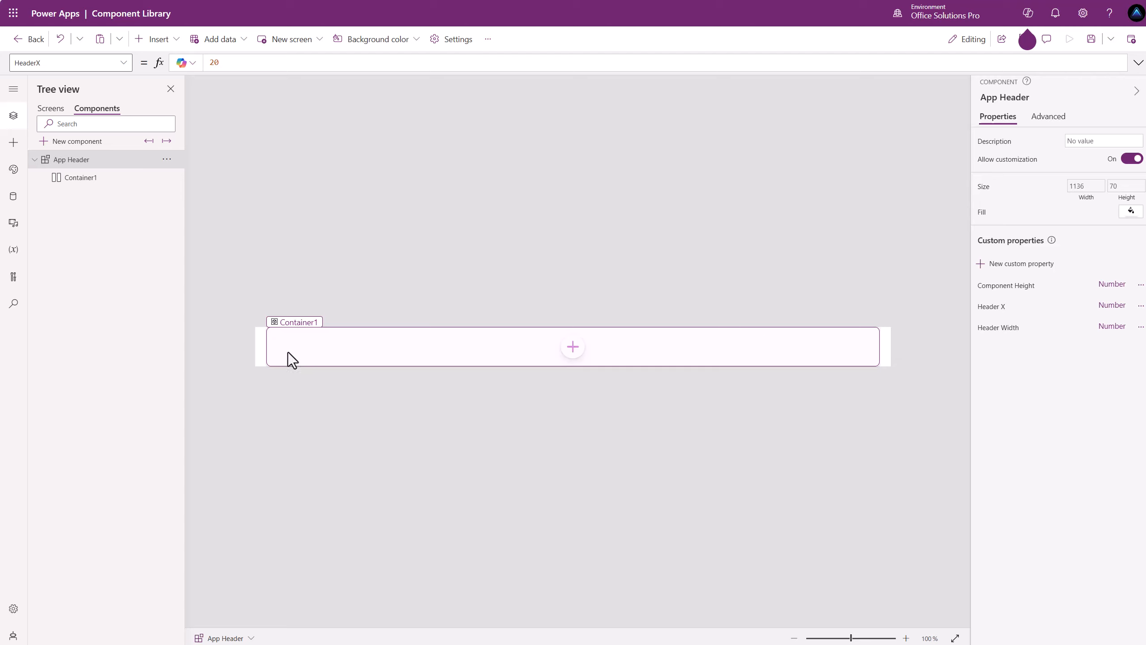
Rename Container1 in the App Header component as Header Container.
{"action": "double_click", "coordinate": [102, 177]}
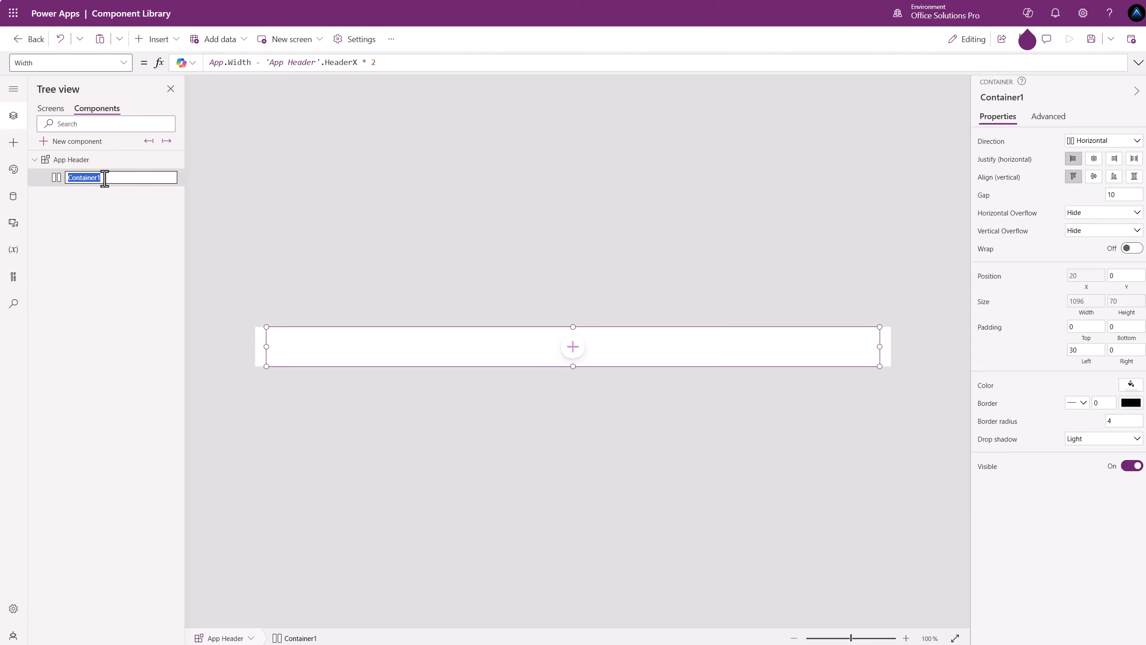
{"action": "type", "text": "Header Container"}
{"action": "left_click", "coordinate": [283, 219]}
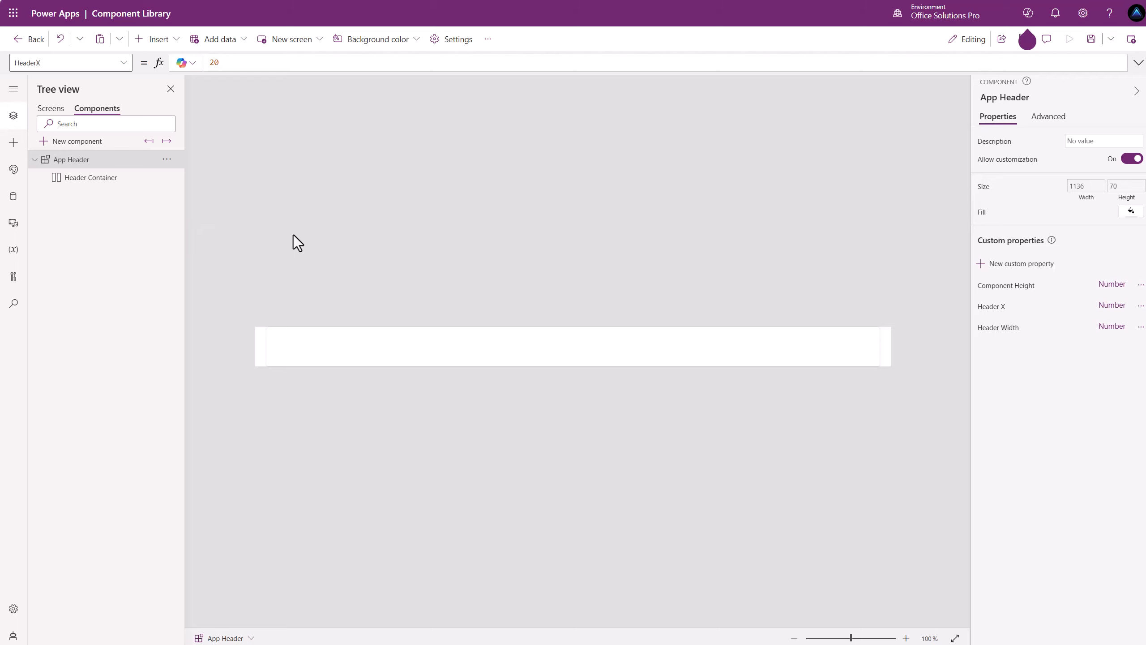
Reset the Header X custom property's default value to 0.
{"action": "left_click", "coordinate": [1000, 312]}
{"action": "left_click_drag", "start_coordinate": [227, 67], "coordinate": [192, 65]}
{"action": "type", "text": "0"}
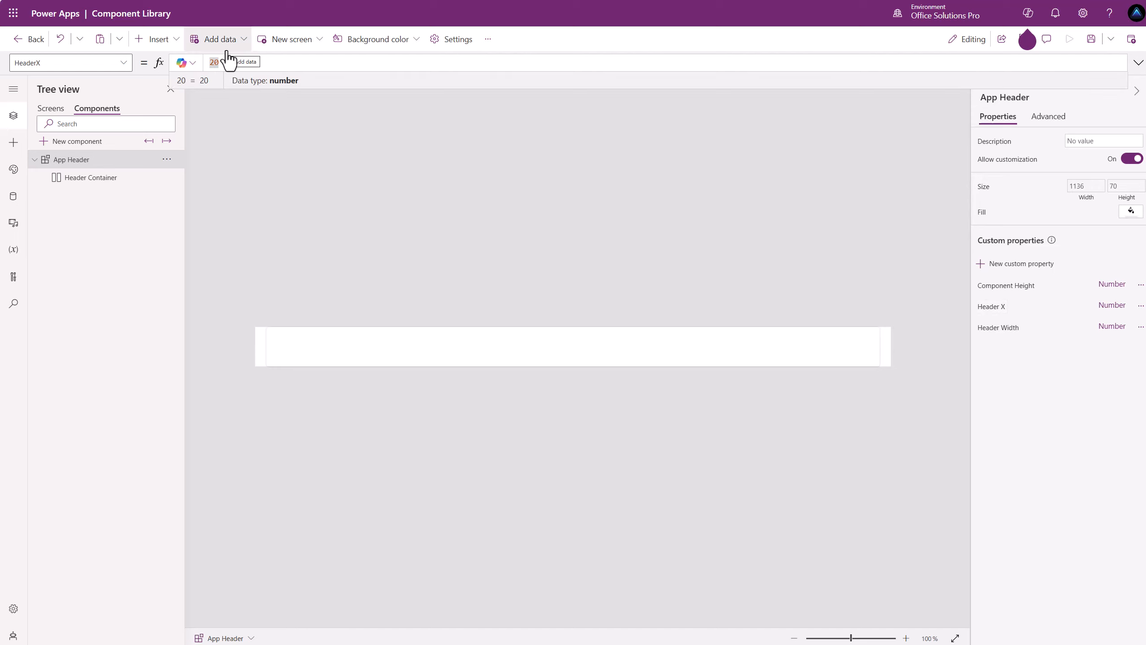
Set the Header Container's drop shadow to None and its border radius to 0.
{"action": "left_click", "coordinate": [425, 342]}
{"action": "left_click", "coordinate": [423, 351]}
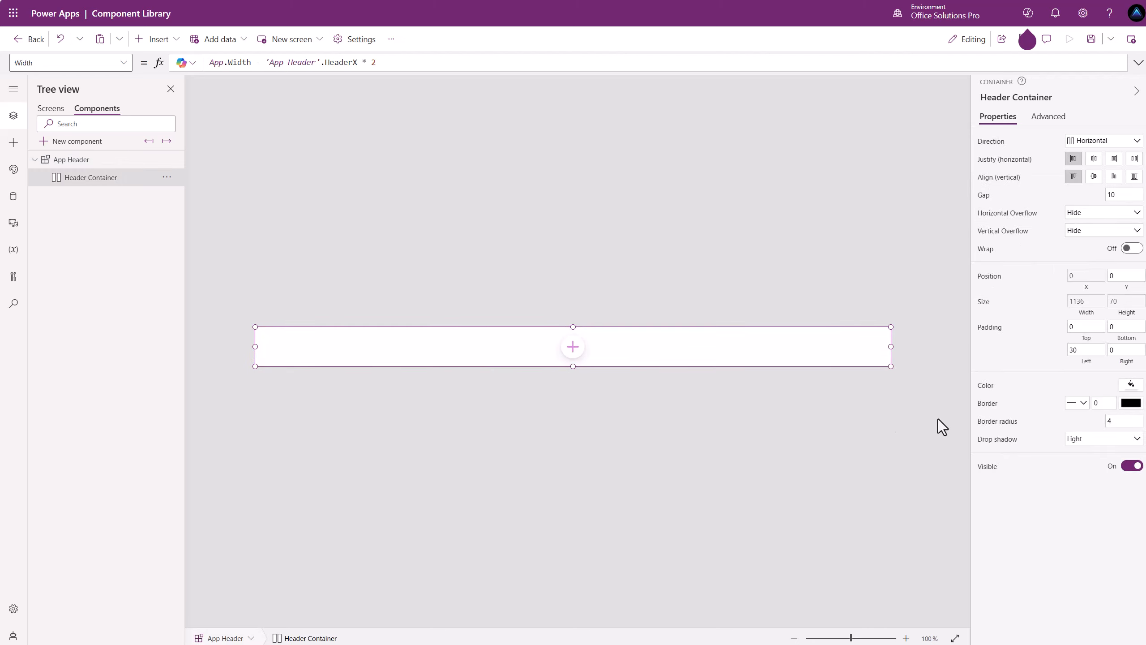
{"action": "left_click", "coordinate": [1092, 441]}
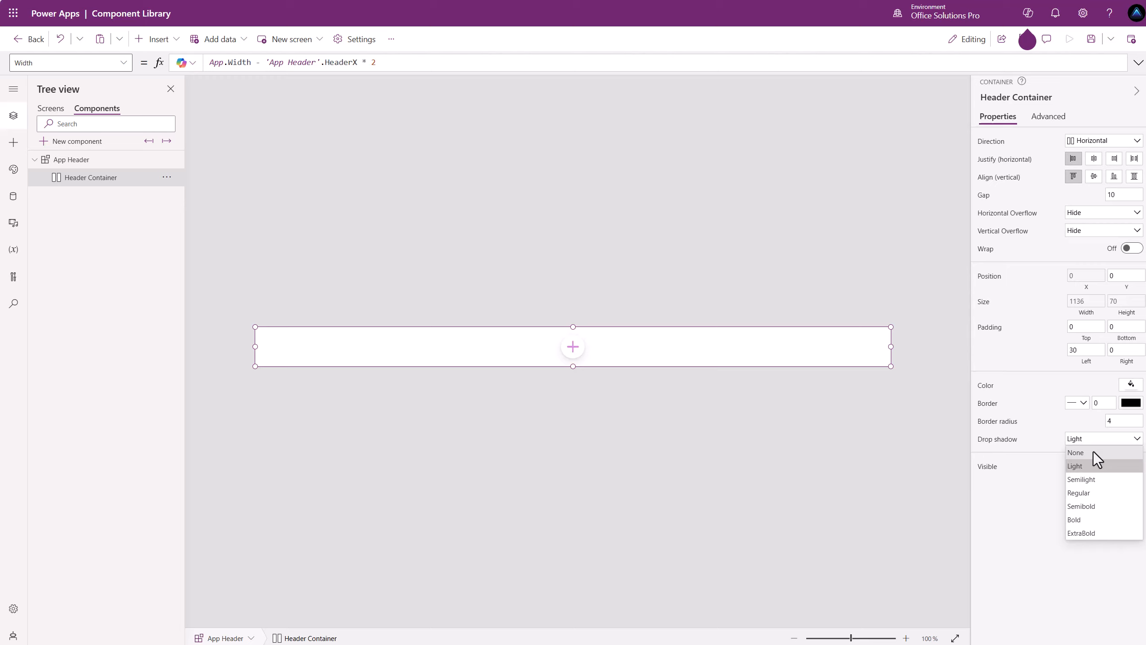
{"action": "left_click", "coordinate": [1098, 453]}
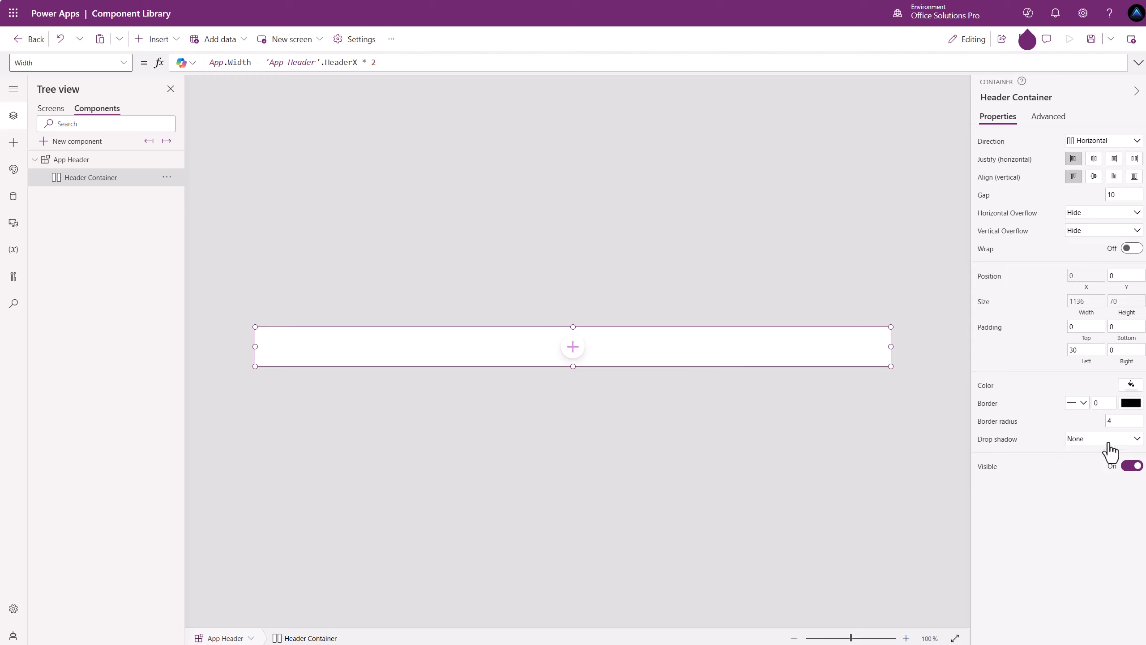
{"action": "left_click_drag", "start_coordinate": [1126, 423], "coordinate": [1104, 427]}
{"action": "type", "text": "0"}
{"action": "left_click", "coordinate": [943, 398]}
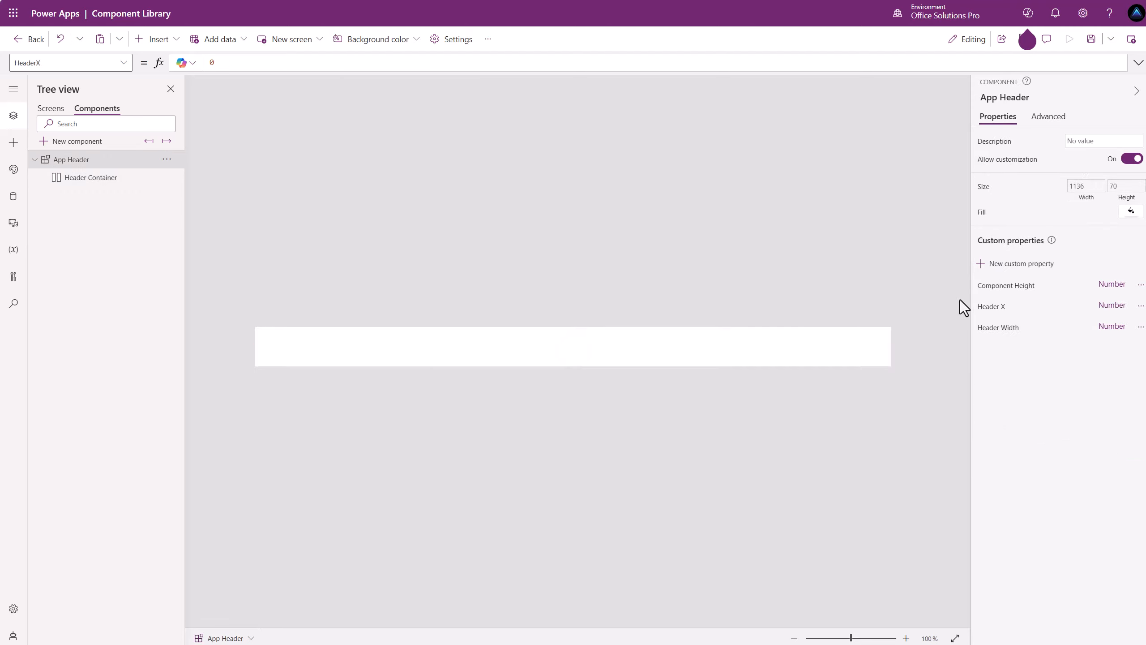
Create a custom input property named Header Border Radius with the Number data type on the App Header component.
{"action": "left_click", "coordinate": [1011, 267]}
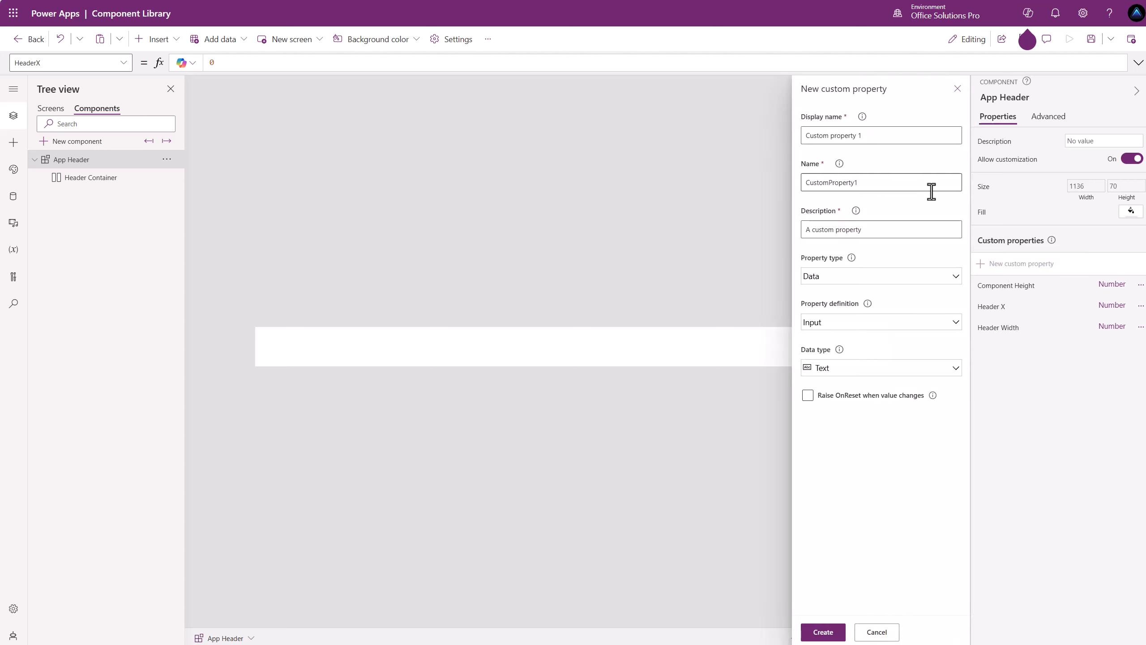
{"action": "left_click_drag", "start_coordinate": [880, 136], "coordinate": [723, 137]}
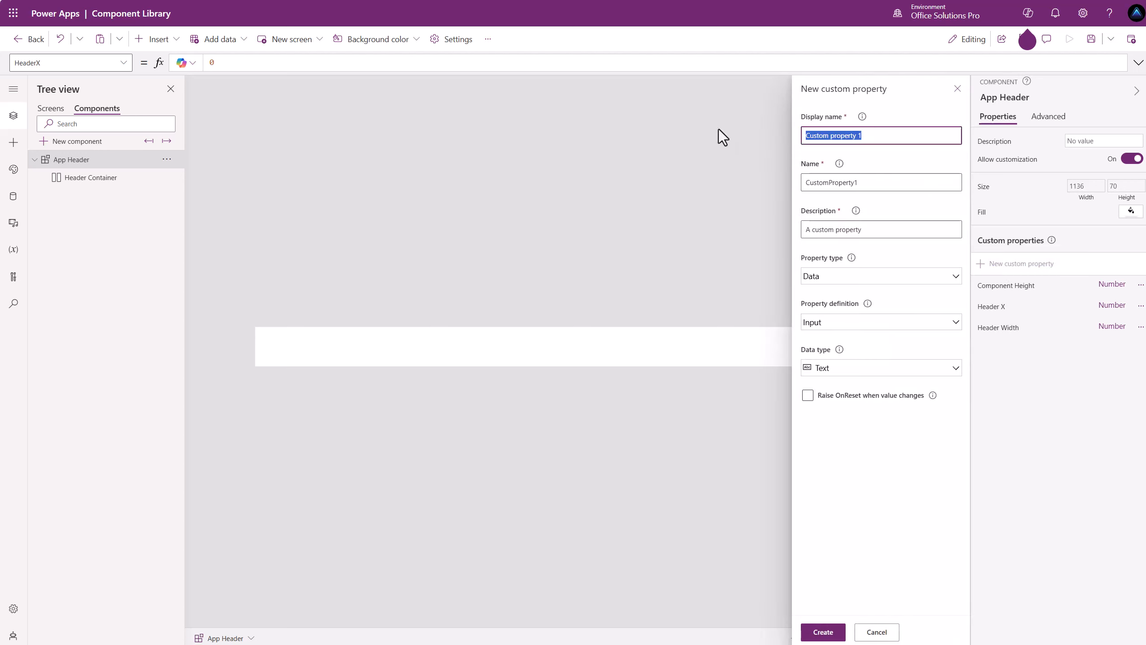
{"action": "type", "text": "Heade"}
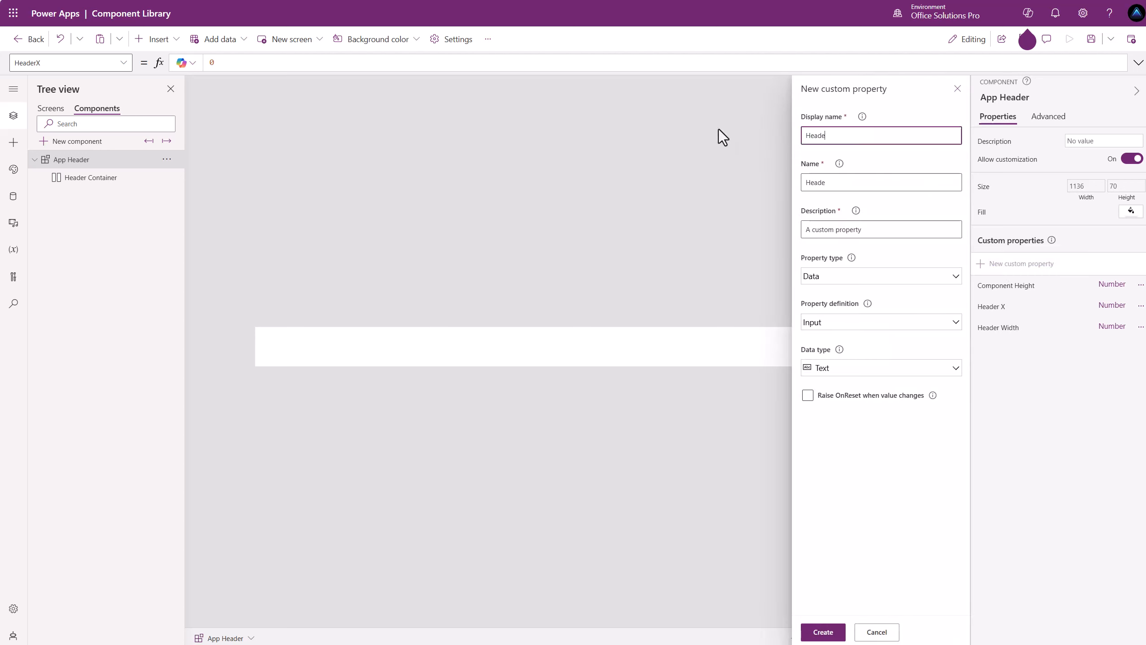
{"action": "type", "text": "r Border Radius"}
{"action": "left_click", "coordinate": [864, 369]}
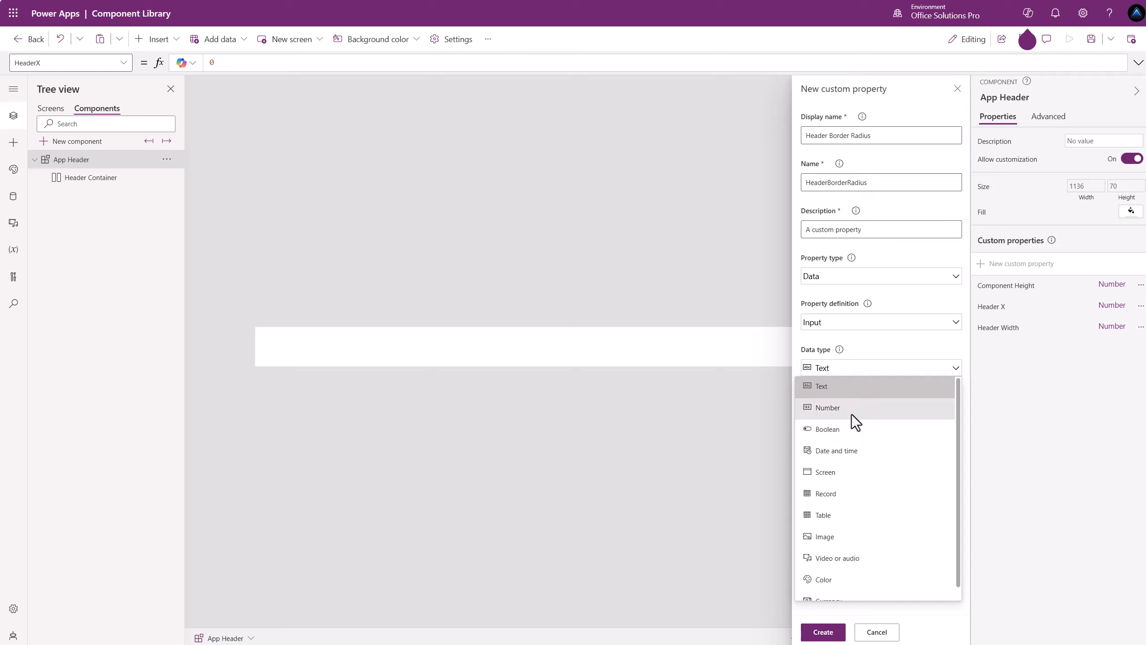
{"action": "left_click", "coordinate": [851, 414]}
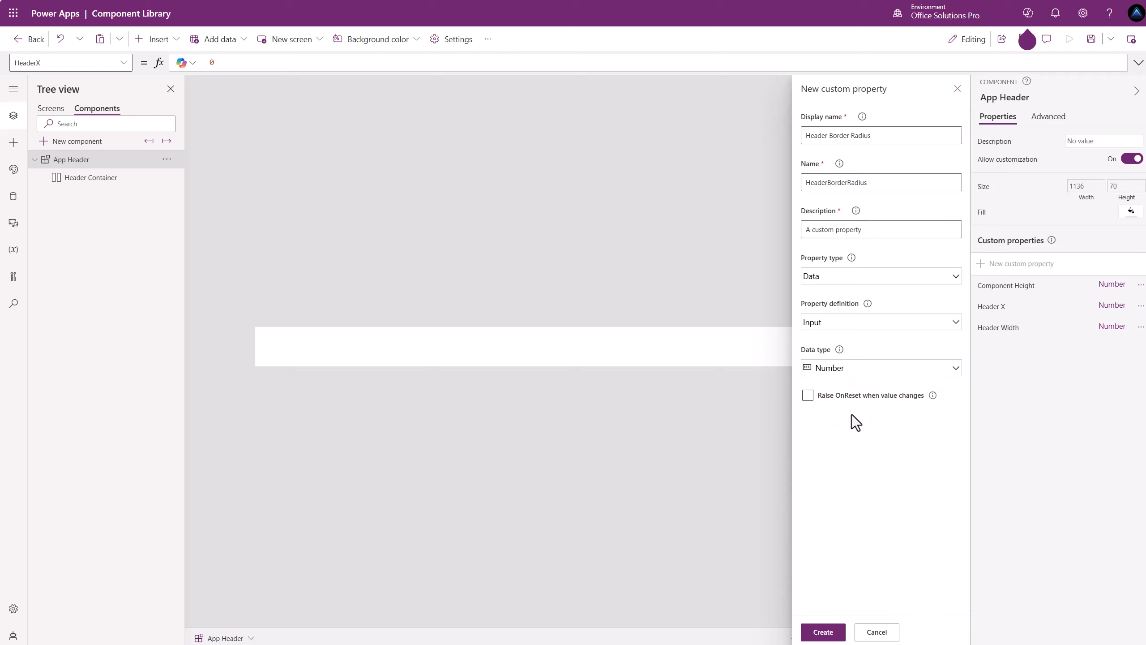
{"action": "left_click", "coordinate": [823, 631]}
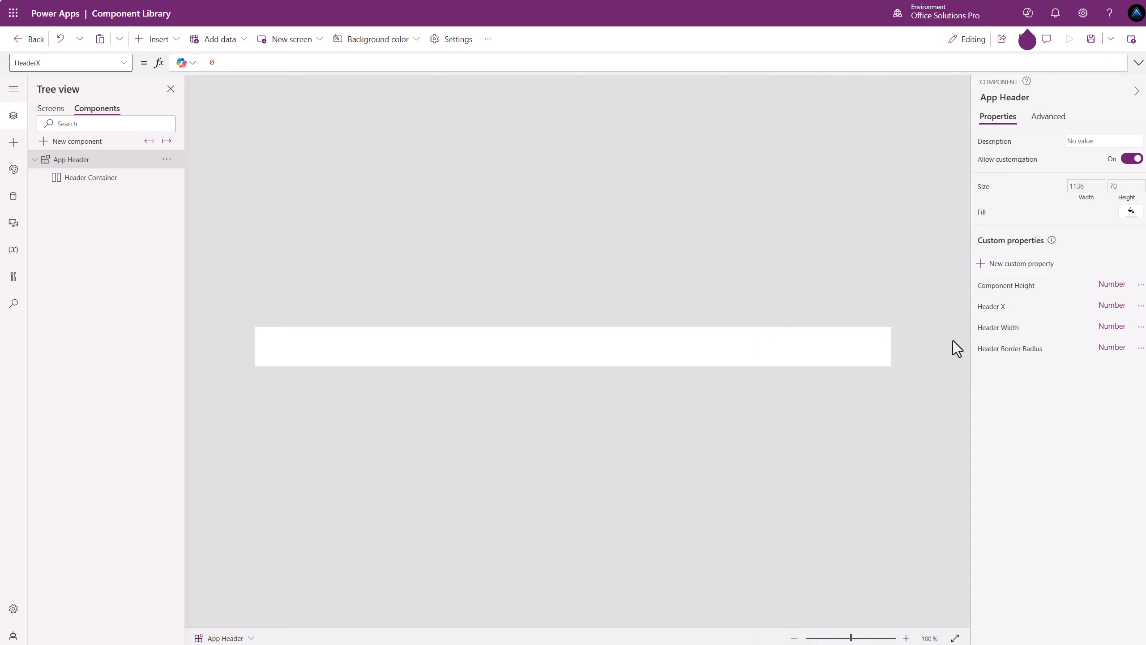
Set the Header Border Radius custom property's default value to 50.
{"action": "left_click", "coordinate": [1008, 350]}
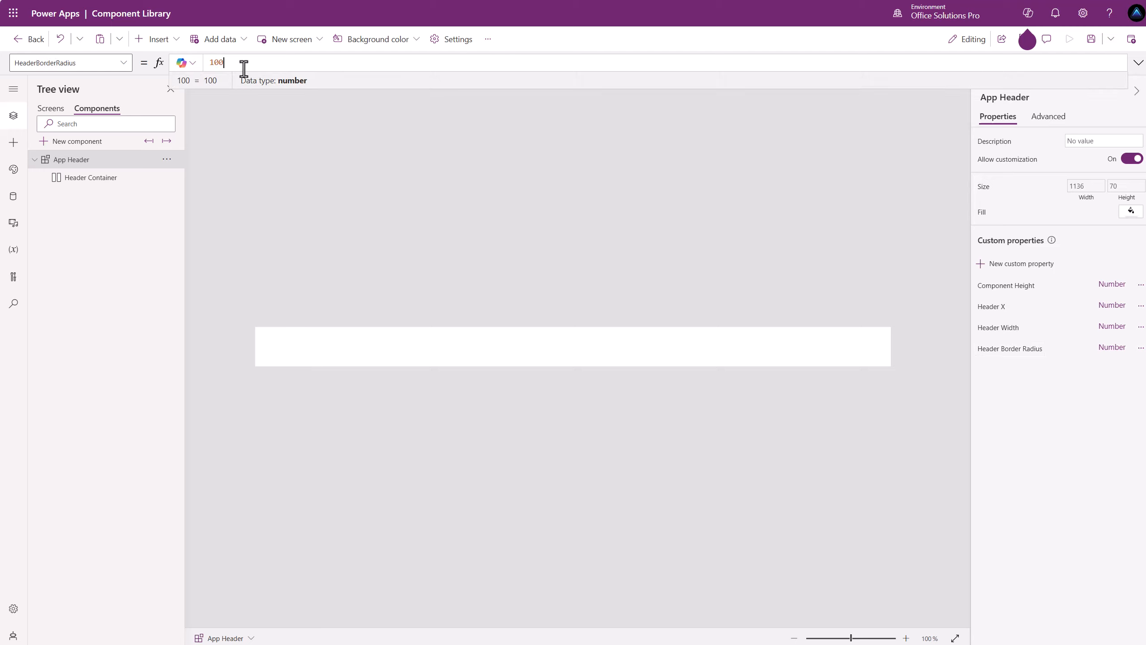
{"action": "left_click_drag", "start_coordinate": [241, 65], "coordinate": [181, 61]}
{"action": "type", "text": "50"}
Set the Header Container's border radius formula (RadiusTopLeft) to 'App Header'.HeaderBorderRadius and check its corners on the canvas.
{"action": "left_click", "coordinate": [636, 349]}
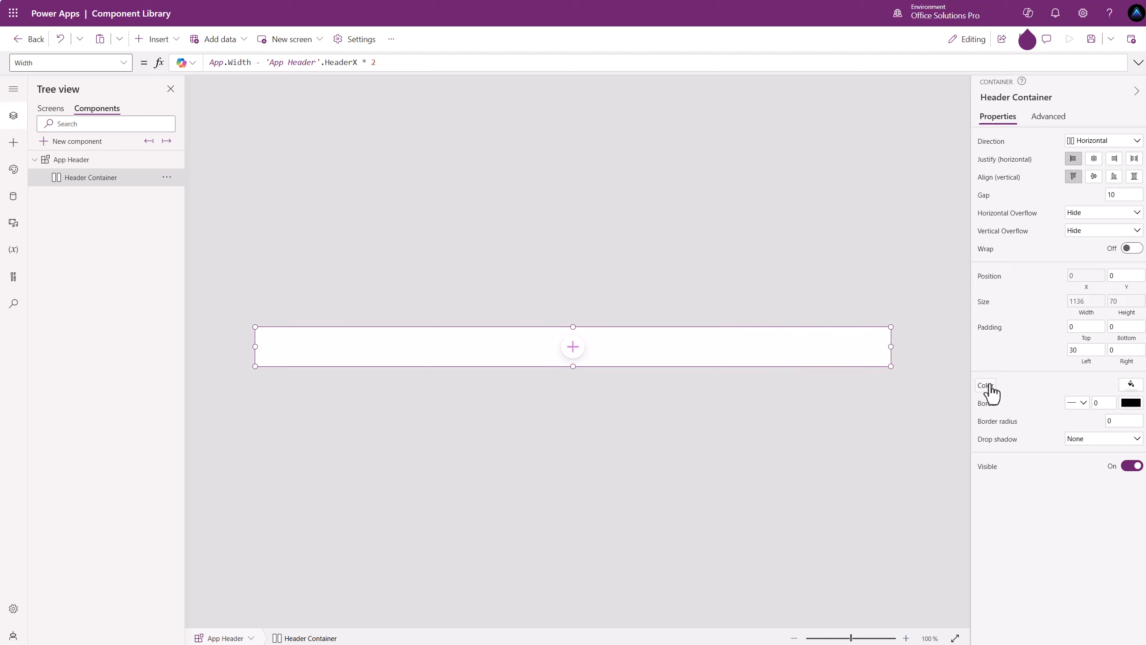
{"action": "left_click", "coordinate": [1002, 422]}
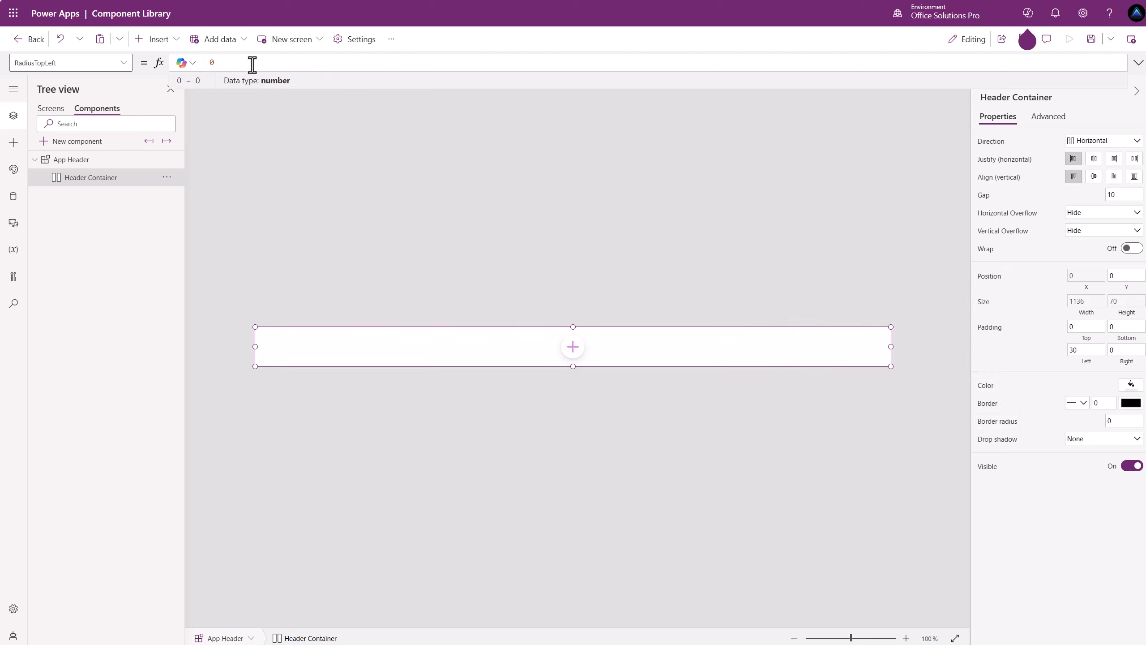
{"action": "left_click_drag", "start_coordinate": [252, 65], "coordinate": [178, 69]}
{"action": "type", "text": "'App Header'"}
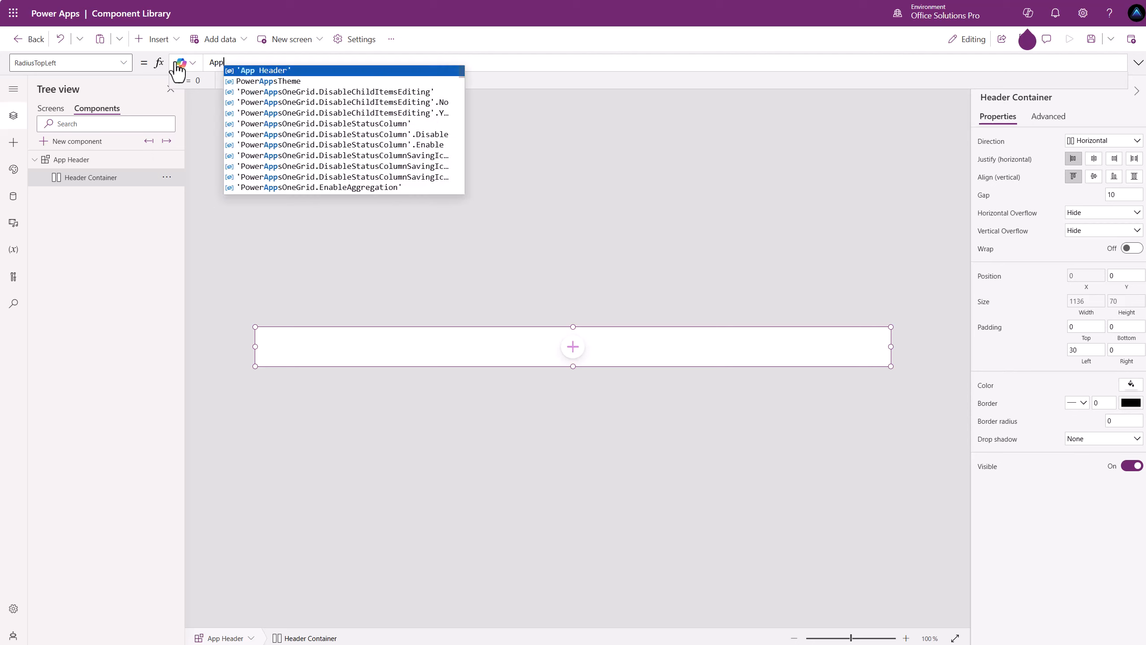
{"action": "key", "text": "Tab"}
{"action": "type", "text": "."}
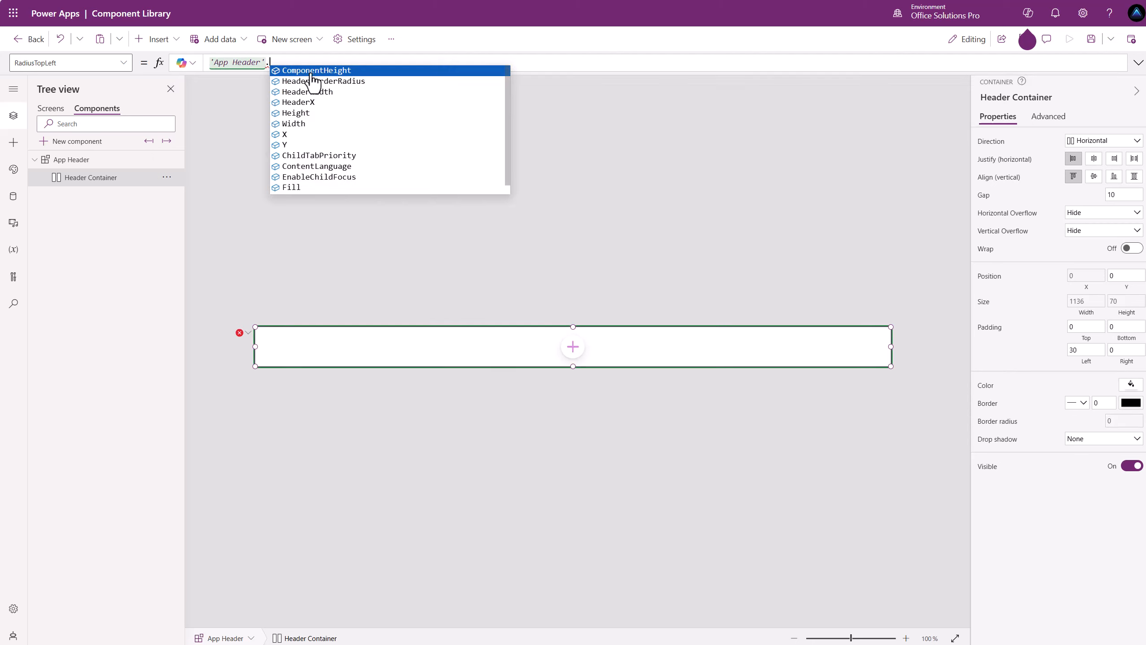
{"action": "left_click", "coordinate": [337, 82]}
{"action": "left_click", "coordinate": [428, 244]}
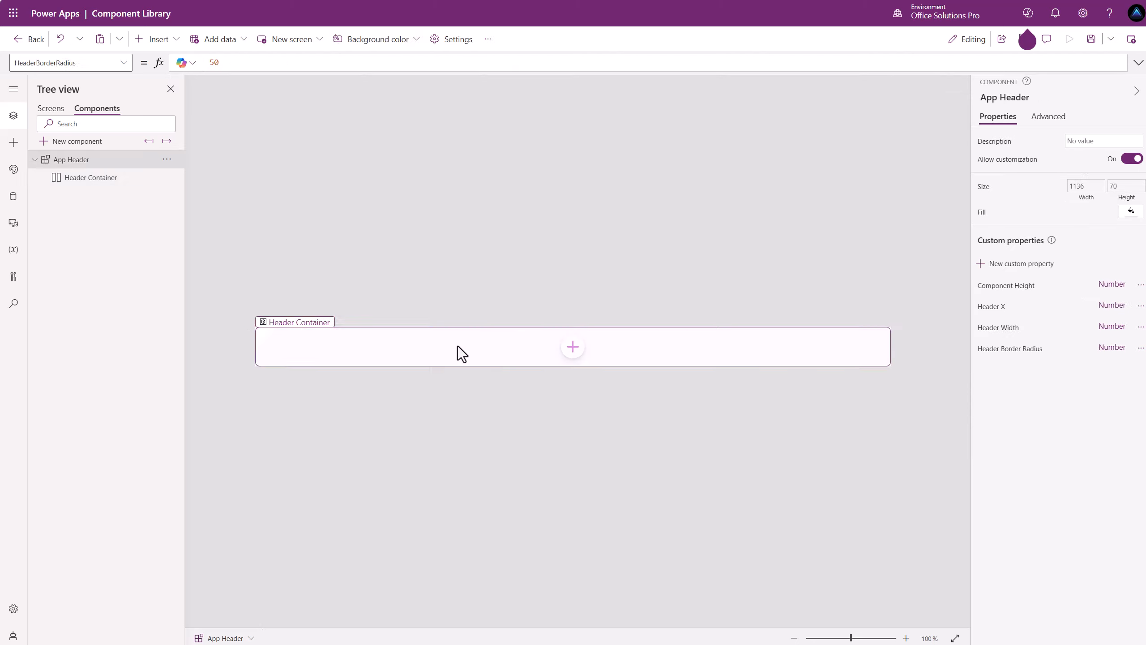
{"action": "left_click", "coordinate": [455, 346]}
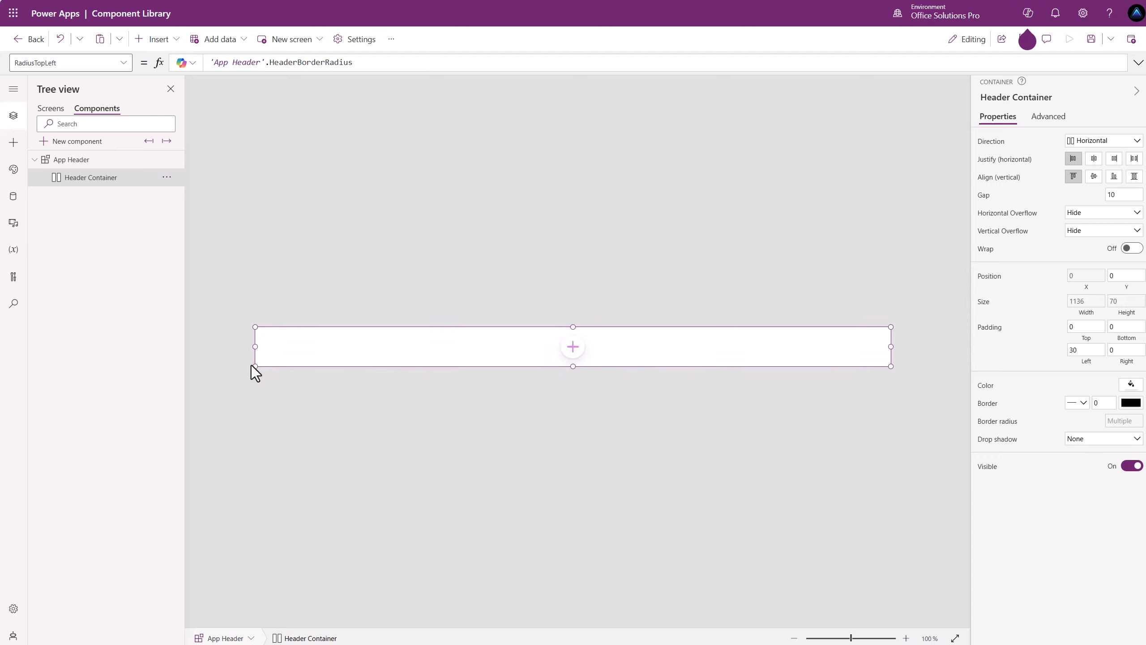
{"action": "left_click", "coordinate": [288, 291]}
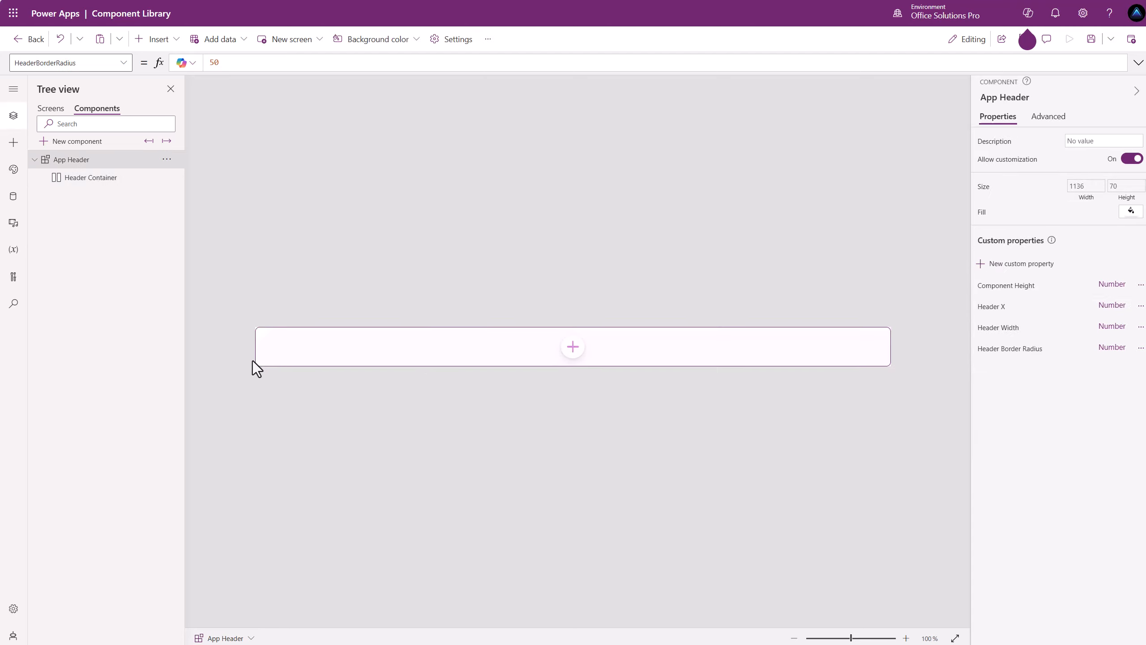
{"action": "left_click", "coordinate": [324, 358]}
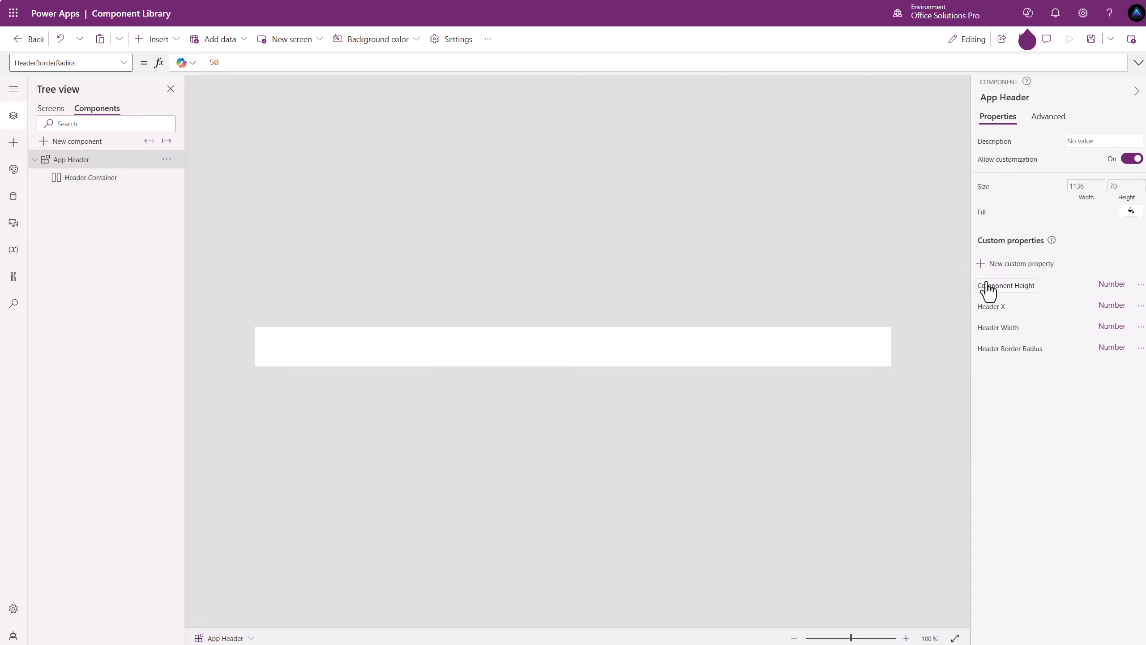
Create a custom input property named Header Color with the Color data type on the App Header component.
{"action": "left_click", "coordinate": [1030, 267]}
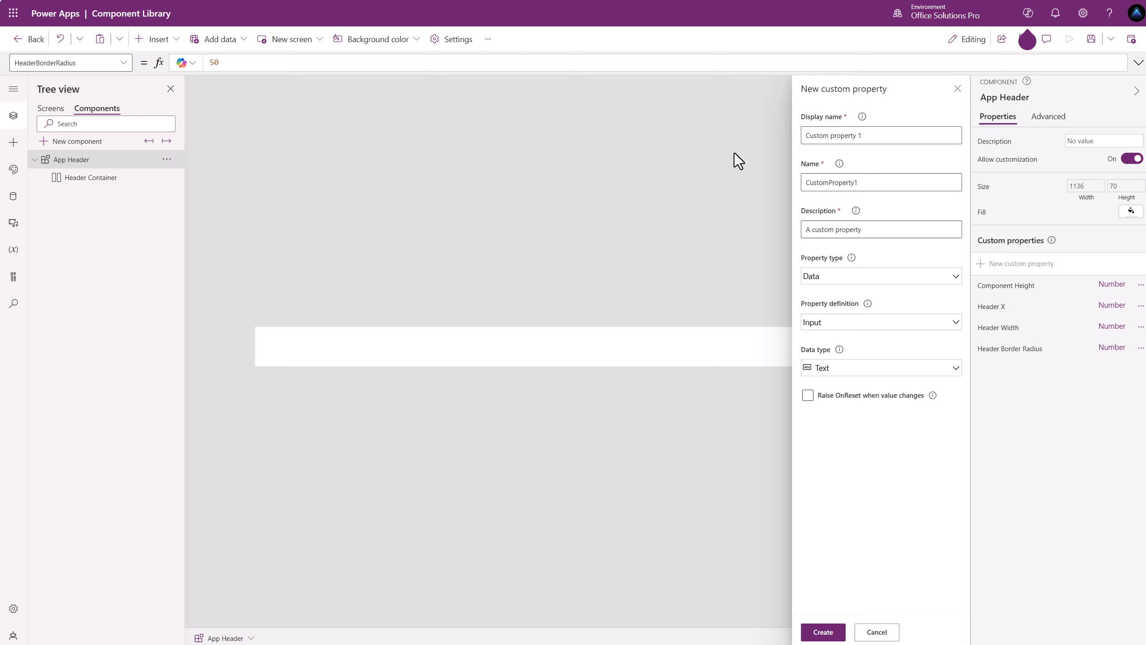
{"action": "triple_click", "coordinate": [885, 135]}
{"action": "type", "text": "Header Color"}
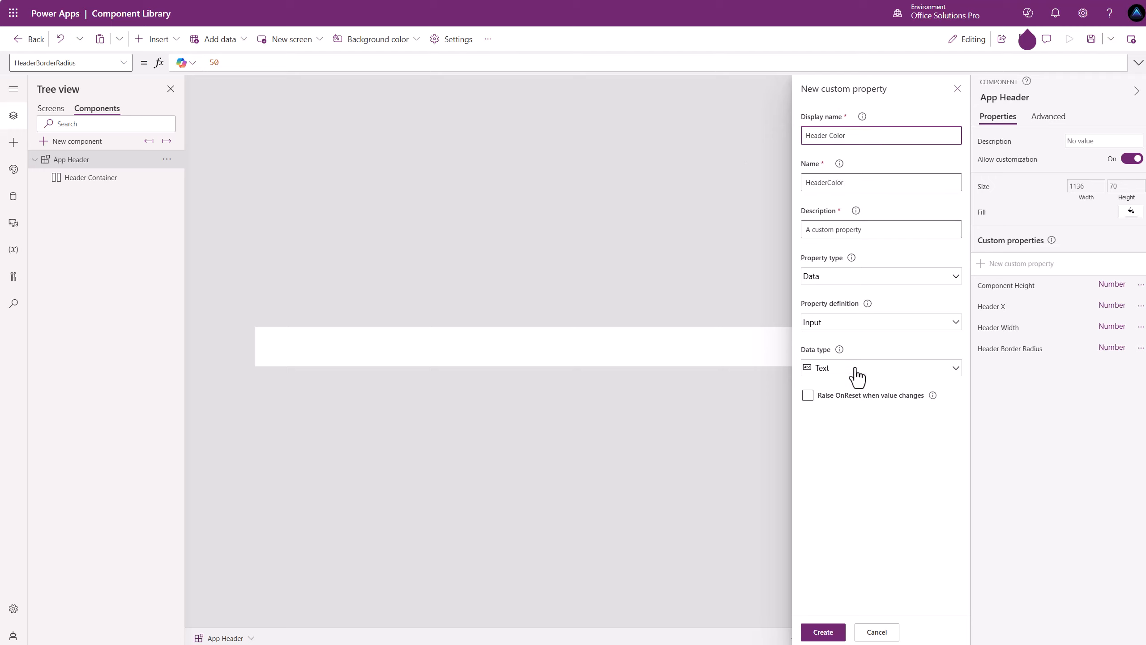
{"action": "left_click", "coordinate": [856, 373]}
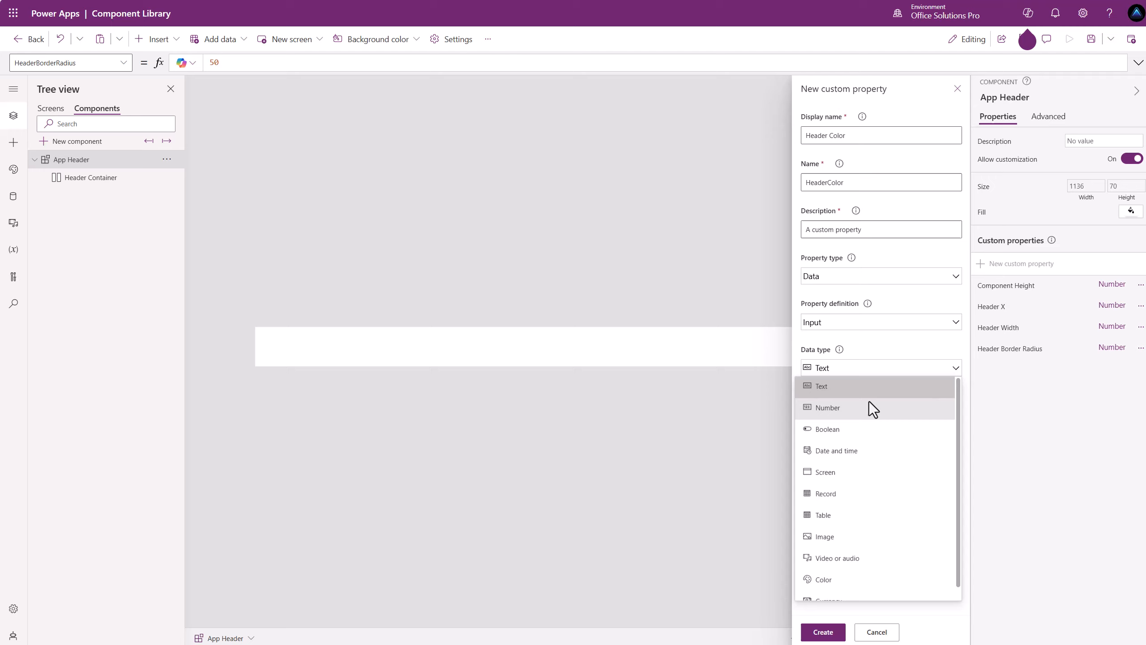
{"action": "left_click", "coordinate": [830, 578]}
{"action": "left_click", "coordinate": [823, 632]}
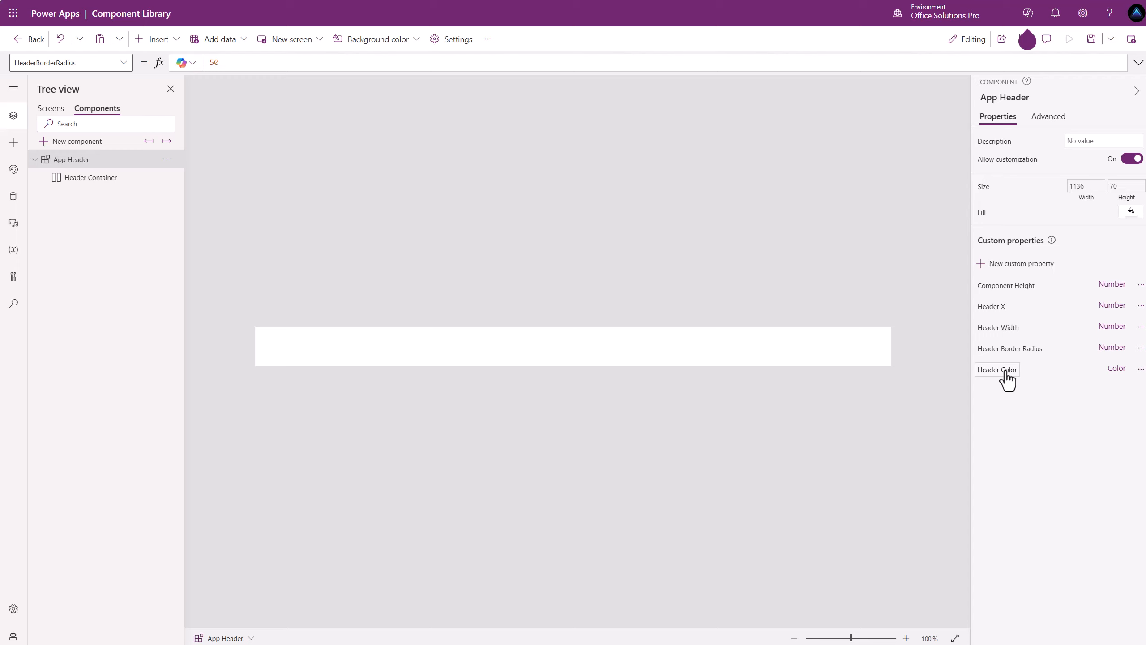
Set the Header Color custom property's default value to RGBA(20, 109, 177, 1).
{"action": "left_click", "coordinate": [1005, 372]}
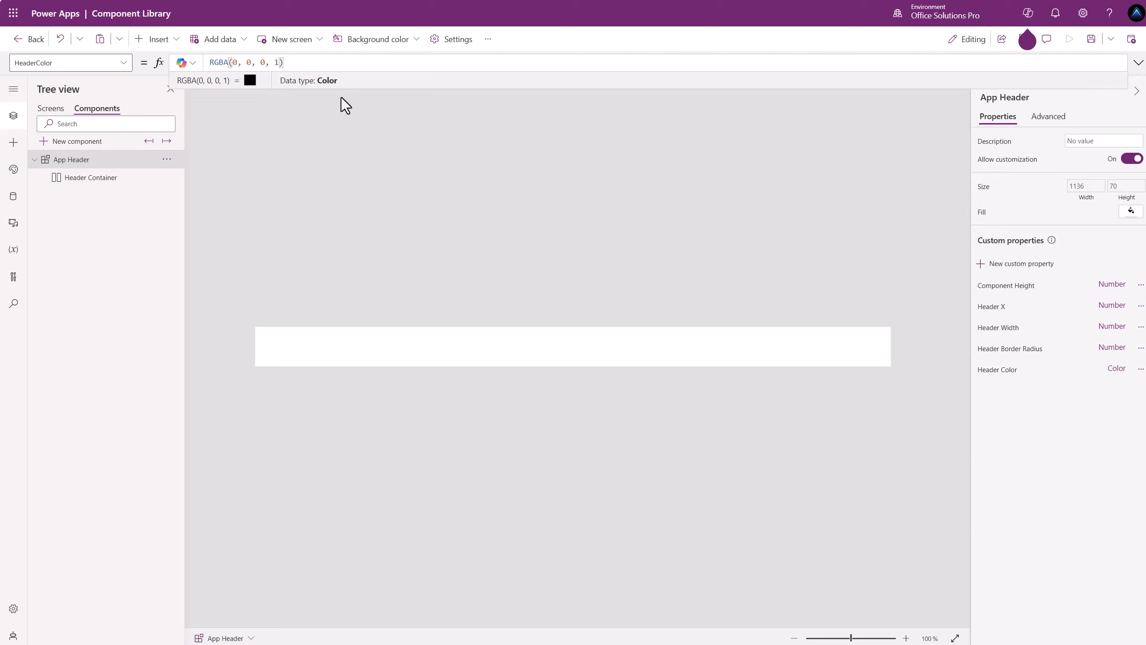
{"action": "left_click", "coordinate": [233, 63]}
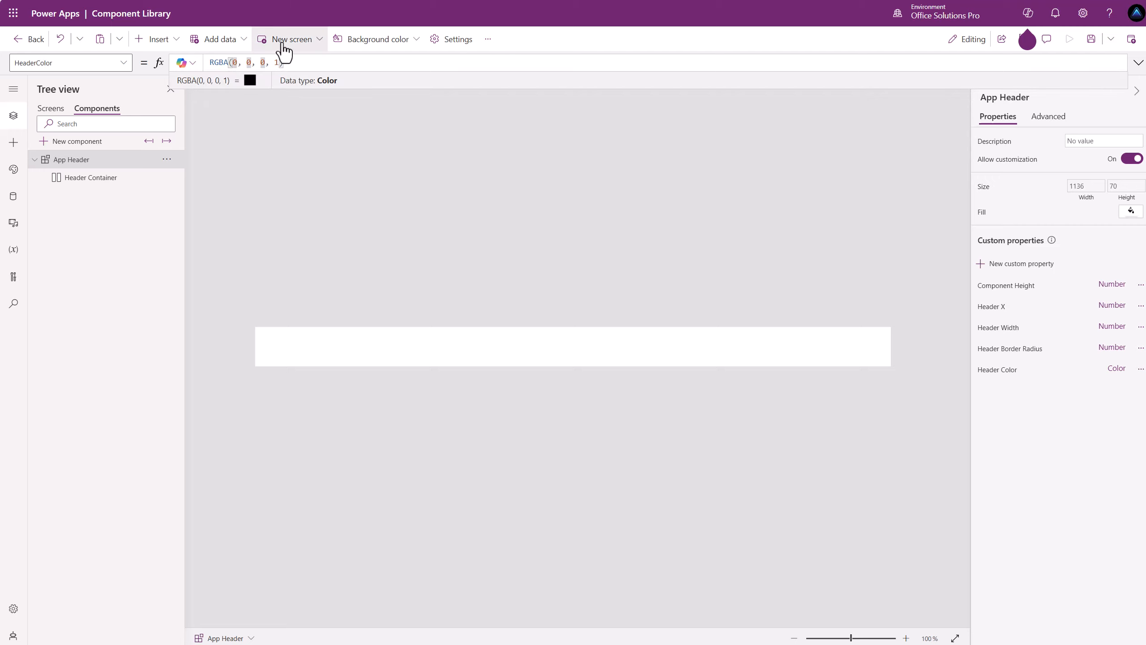
{"action": "type", "text": "2"}
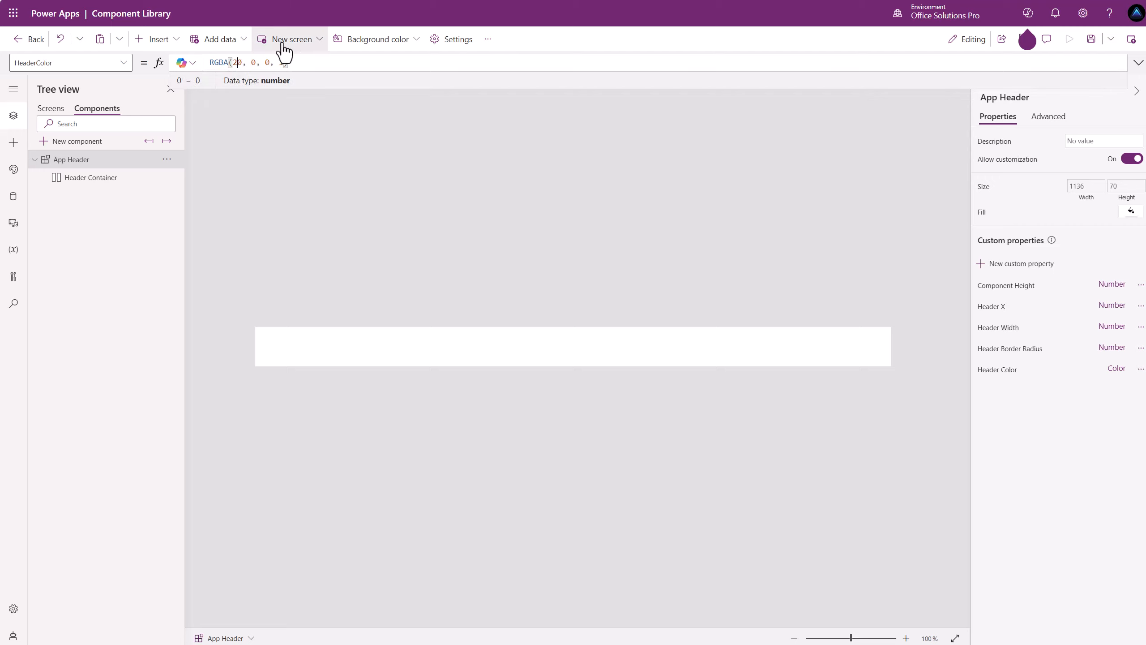
{"action": "key", "text": "Right"}
{"action": "key", "text": "Right"}
{"action": "key", "text": "Right"}
{"action": "key", "text": "Right"}
{"action": "key", "text": "BackSpace"}
{"action": "type", "text": "109"}
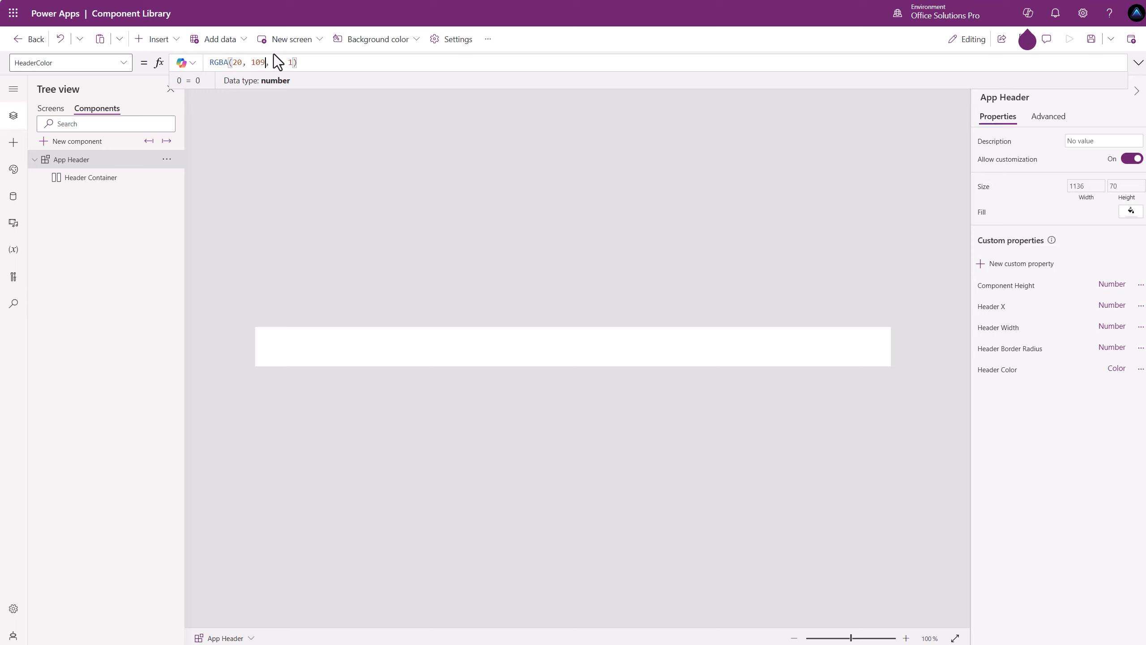
{"action": "key", "text": "Right"}
{"action": "key", "text": "Right"}
{"action": "key", "text": "shift+Right"}
{"action": "type", "text": "177"}
Set the Header Container's fill color formula to 'App Header'.HeaderColor.
{"action": "left_click", "coordinate": [723, 351]}
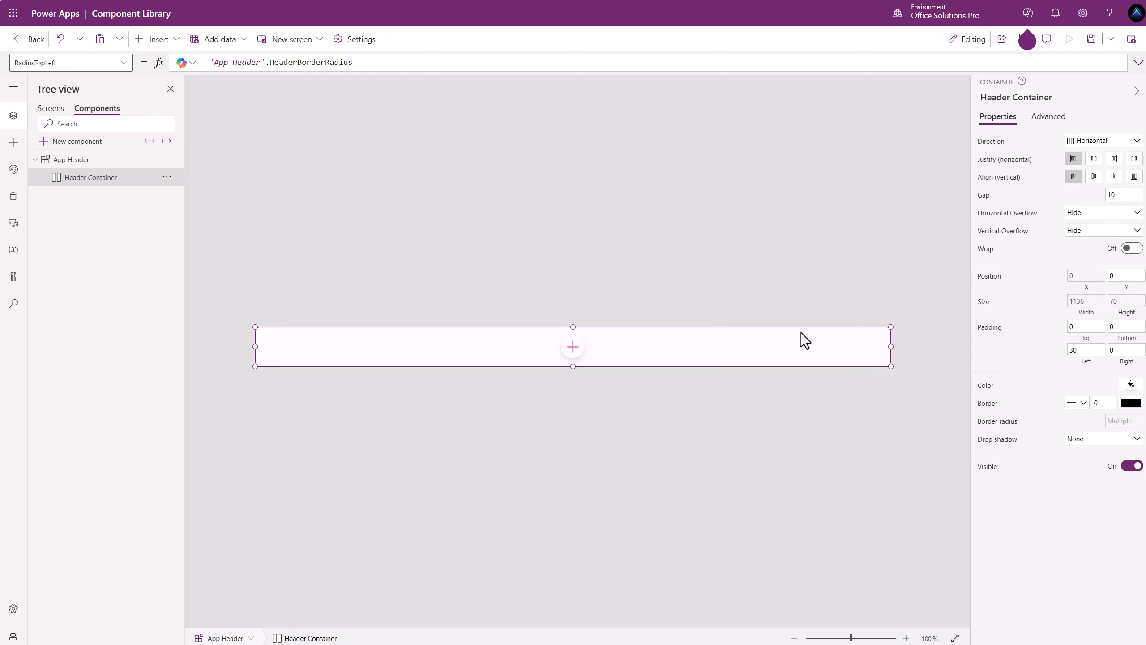
{"action": "left_click", "coordinate": [984, 386]}
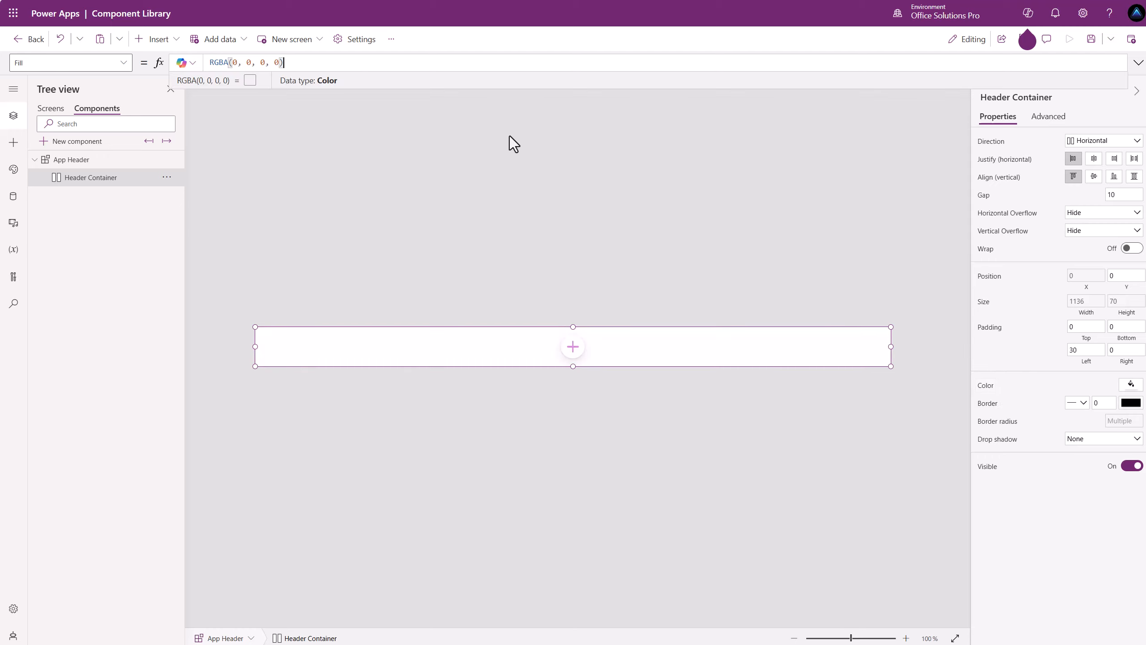
{"action": "left_click_drag", "start_coordinate": [288, 63], "coordinate": [213, 63]}
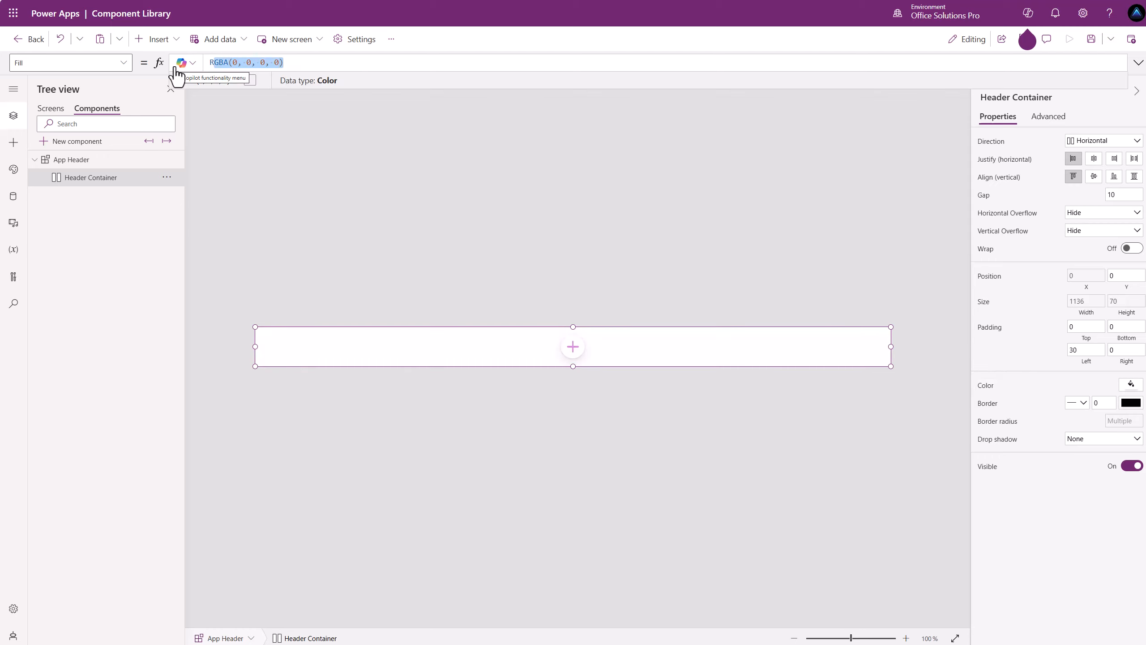
{"action": "key", "text": "BackSpace"}
{"action": "key", "text": "BackSpace"}
{"action": "type", "text": "'App Header'"}
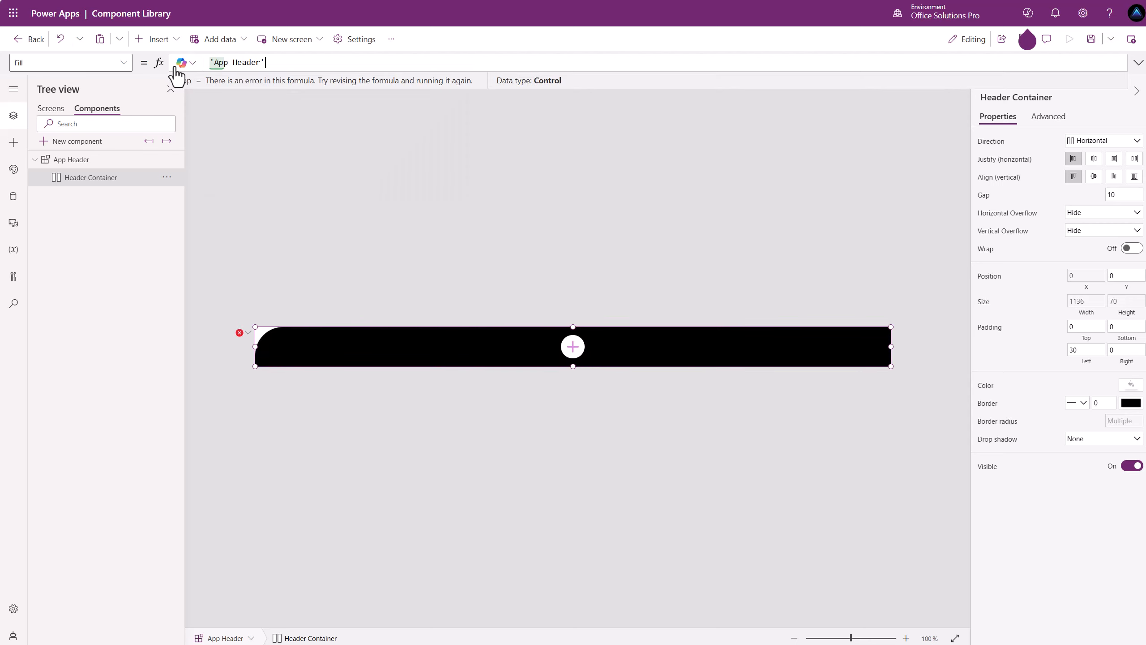
{"action": "type", "text": "."}
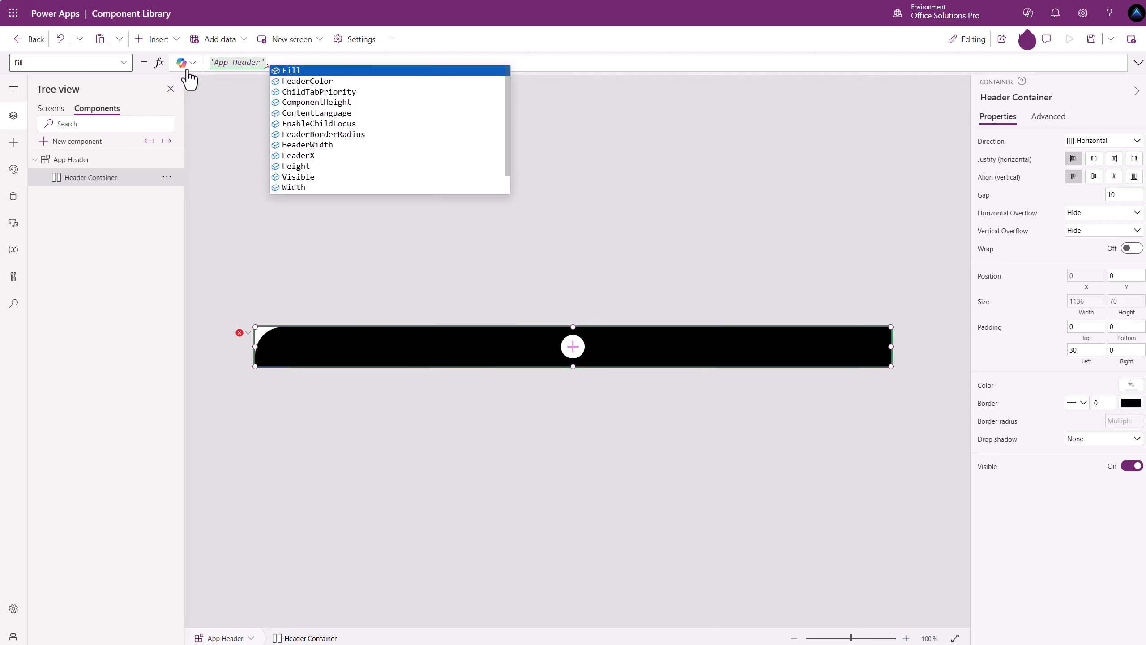
{"action": "left_click", "coordinate": [298, 83]}
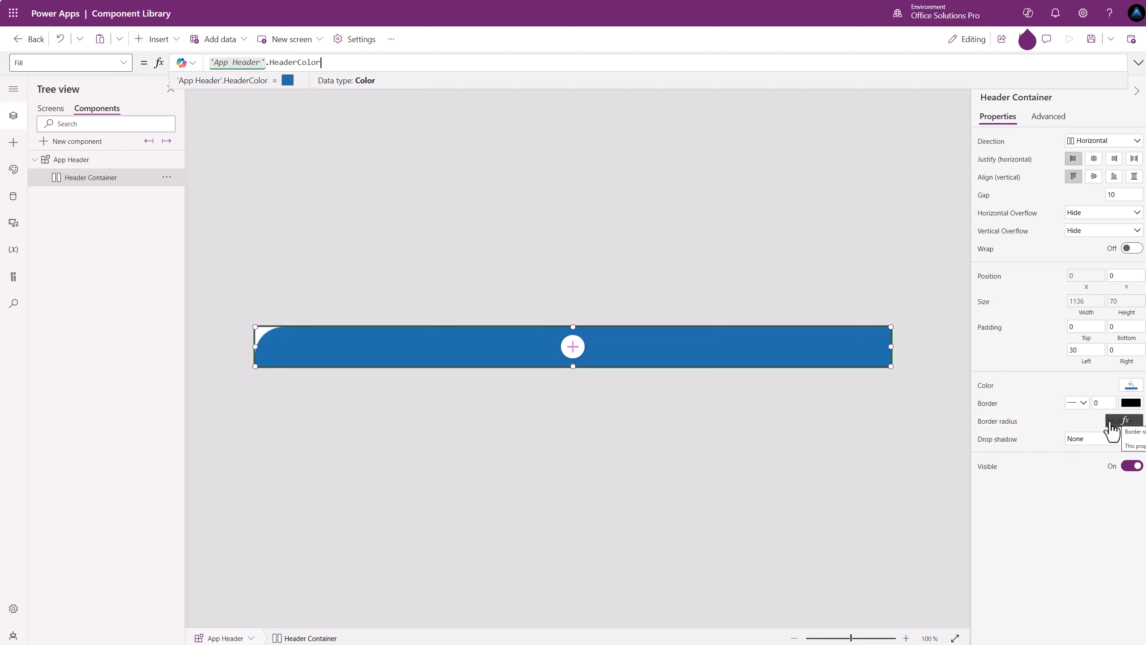
Copy the 'App Header'.HeaderBorderRadius formula into the Header Container's RadiusBottomLeft, RadiusBottomRight and RadiusTopRight properties.
{"action": "left_click", "coordinate": [1010, 425]}
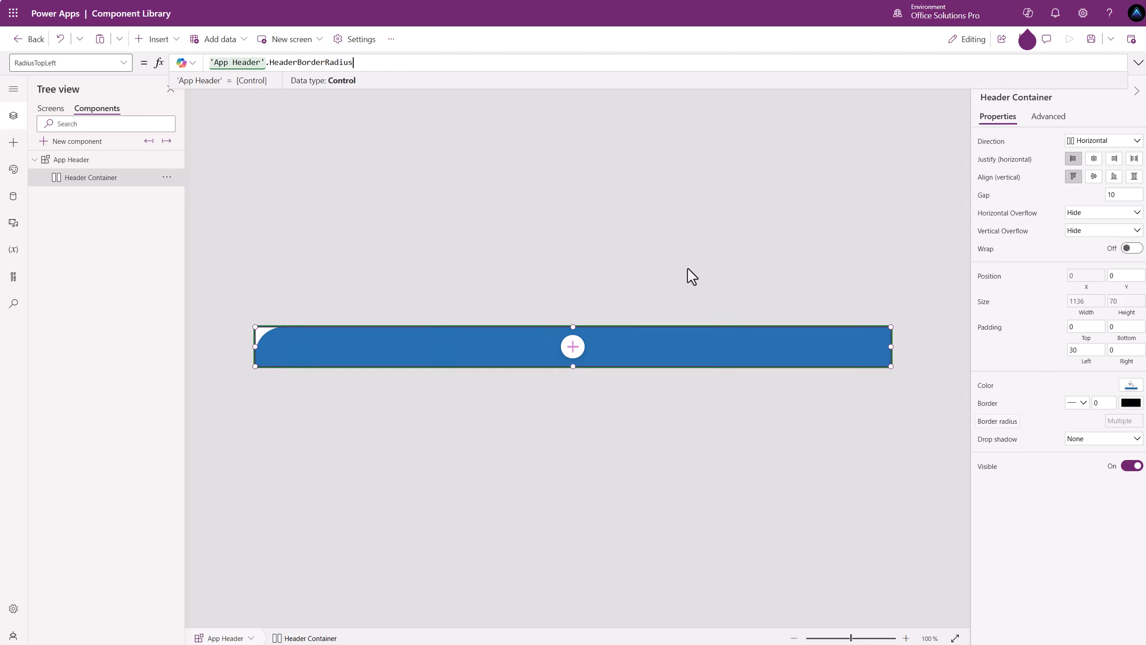
{"action": "left_click_drag", "start_coordinate": [392, 61], "coordinate": [216, 61]}
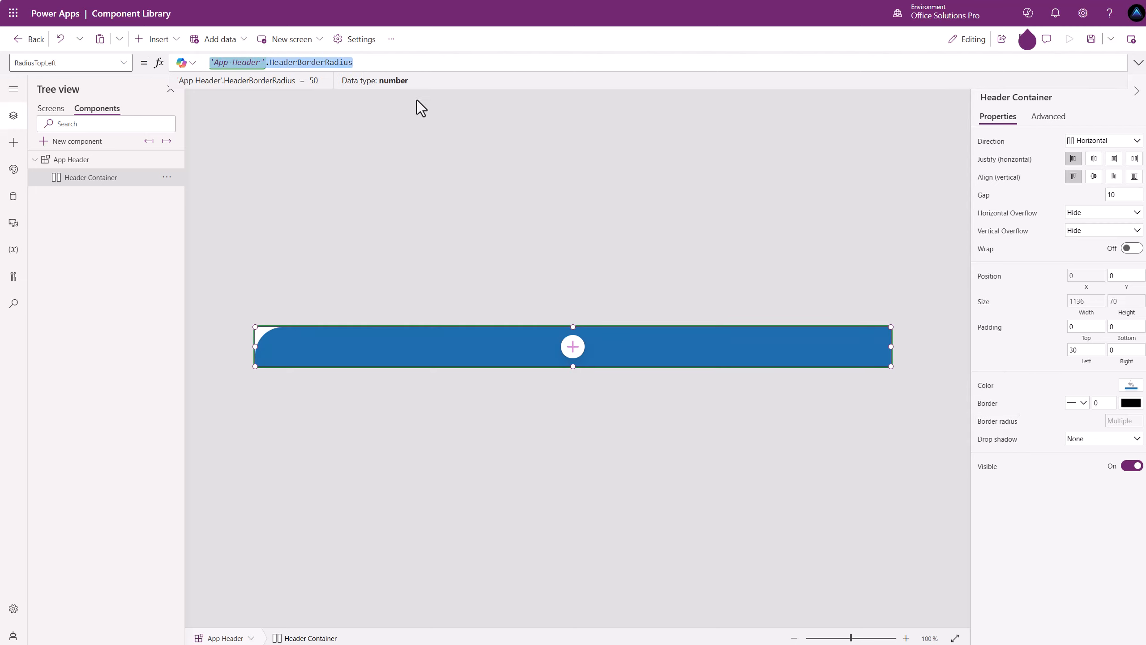
{"action": "left_click", "coordinate": [1051, 117]}
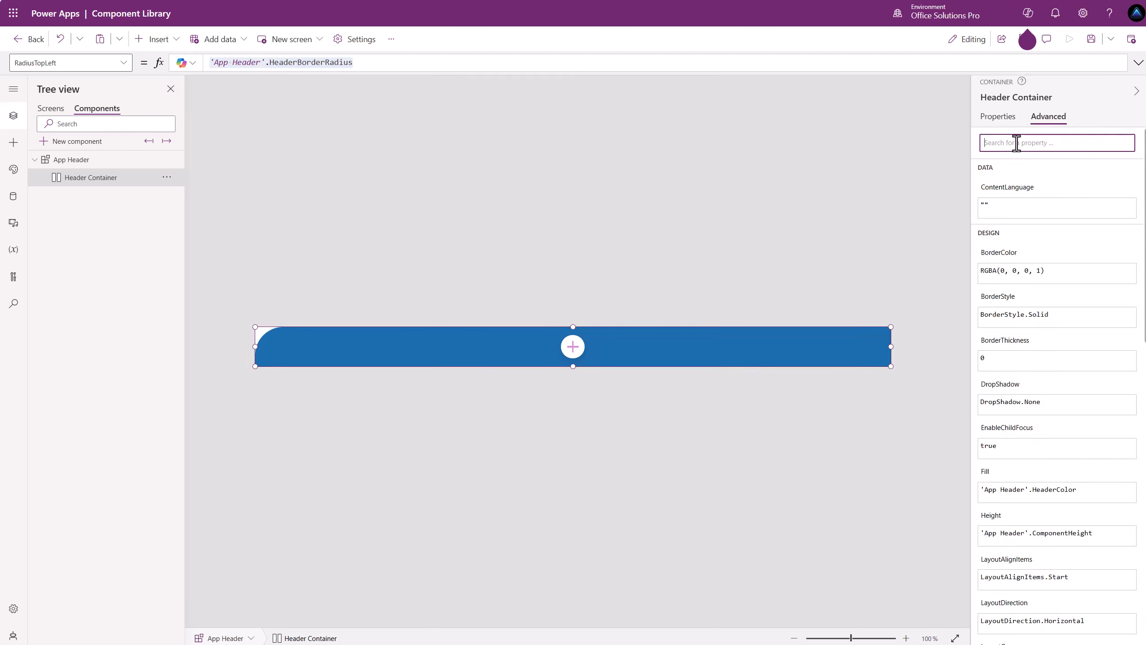
{"action": "type", "text": "rad"}
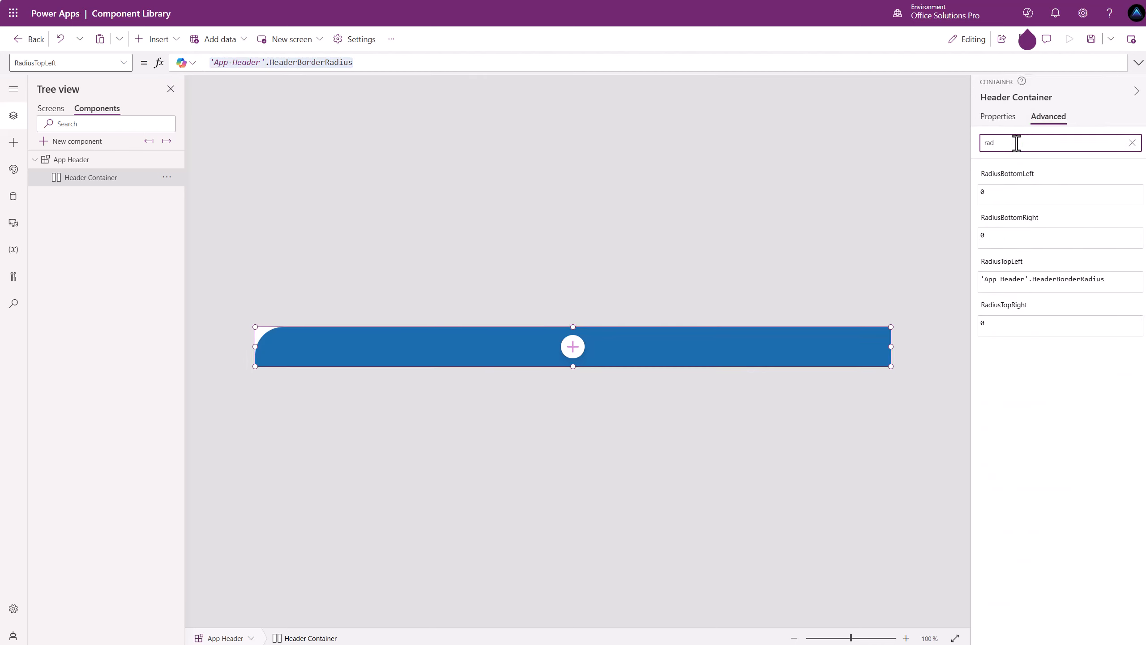
{"action": "left_click", "coordinate": [1006, 194]}
{"action": "type", "text": "'App Header'.HeaderBorderRadius"}
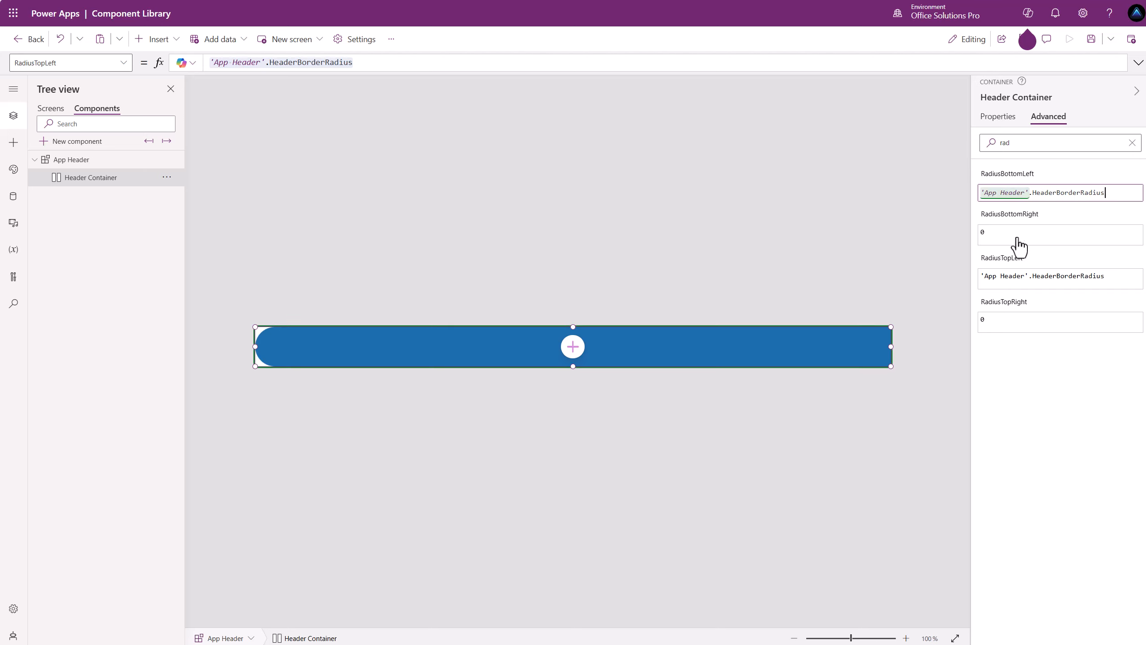
{"action": "left_click", "coordinate": [1004, 235]}
{"action": "type", "text": "'App Header'.HeaderBorderRadius"}
{"action": "left_click", "coordinate": [1013, 322]}
{"action": "type", "text": "'App Header'.HeaderBorderRadius"}
{"action": "left_click", "coordinate": [1025, 369]}
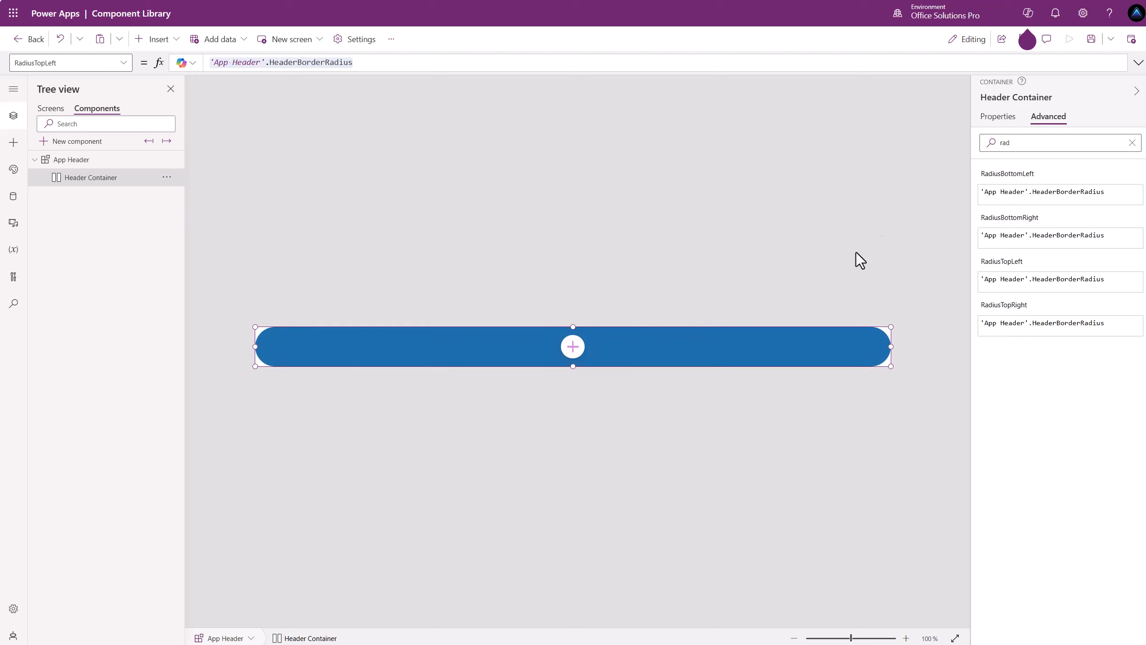
On Screen1, try a Component Height of 100 on the App Header instance and restore it to 70.
{"action": "left_click", "coordinate": [1001, 121]}
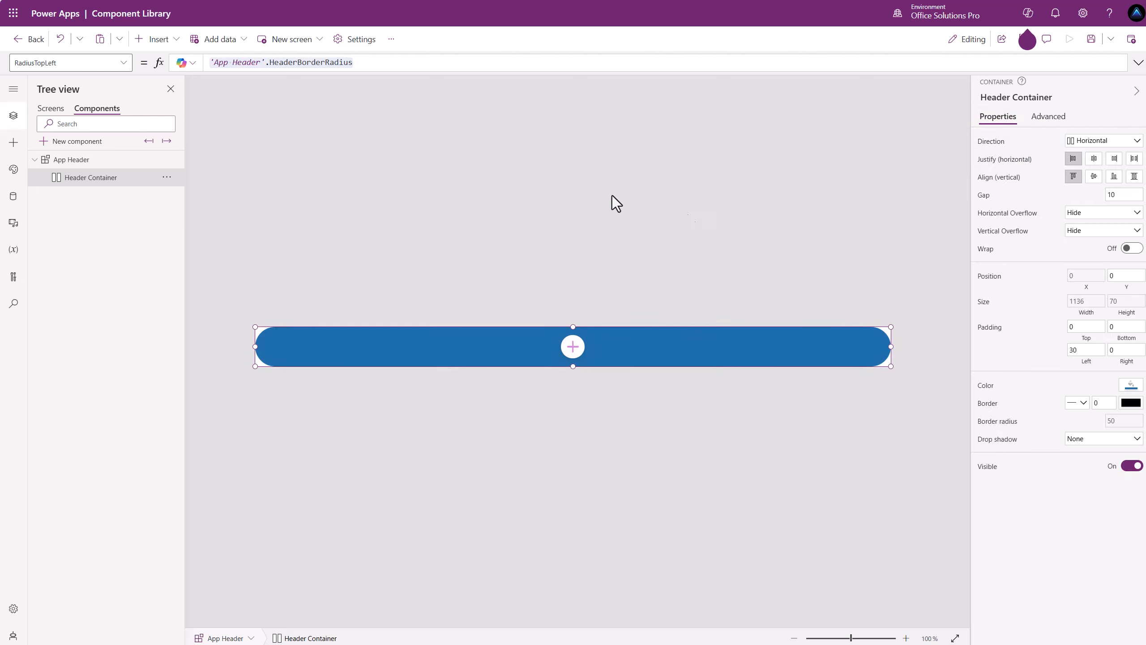
{"action": "left_click", "coordinate": [463, 191]}
{"action": "left_click", "coordinate": [52, 109]}
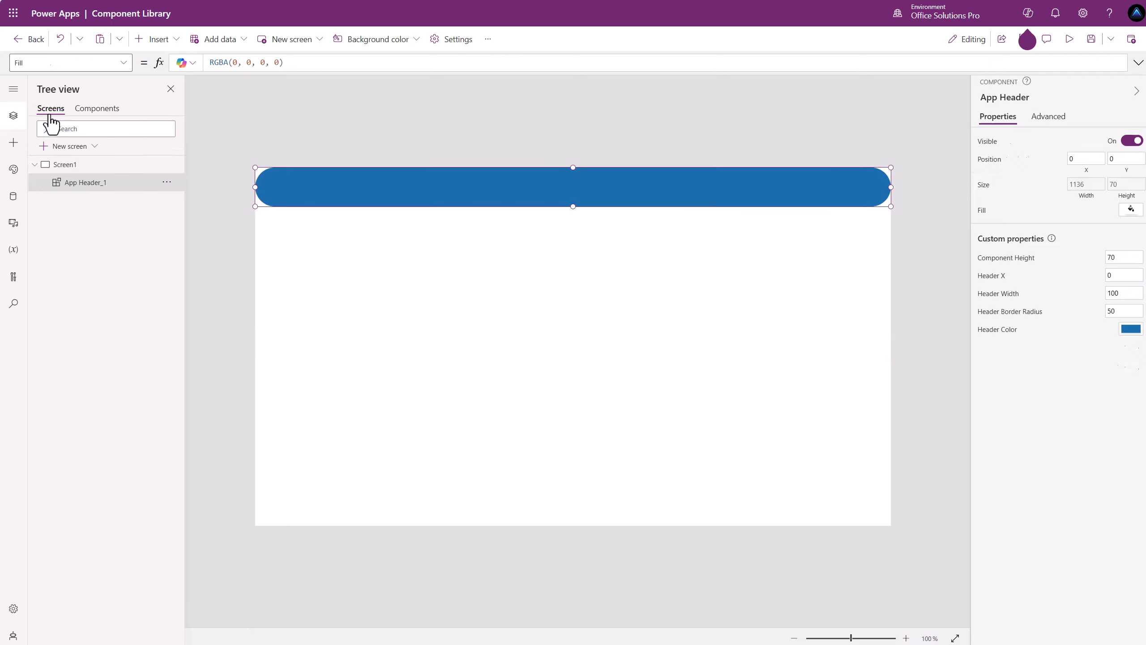
{"action": "left_click", "coordinate": [1138, 257]}
{"action": "type", "text": "100"}
{"action": "key", "text": "Return"}
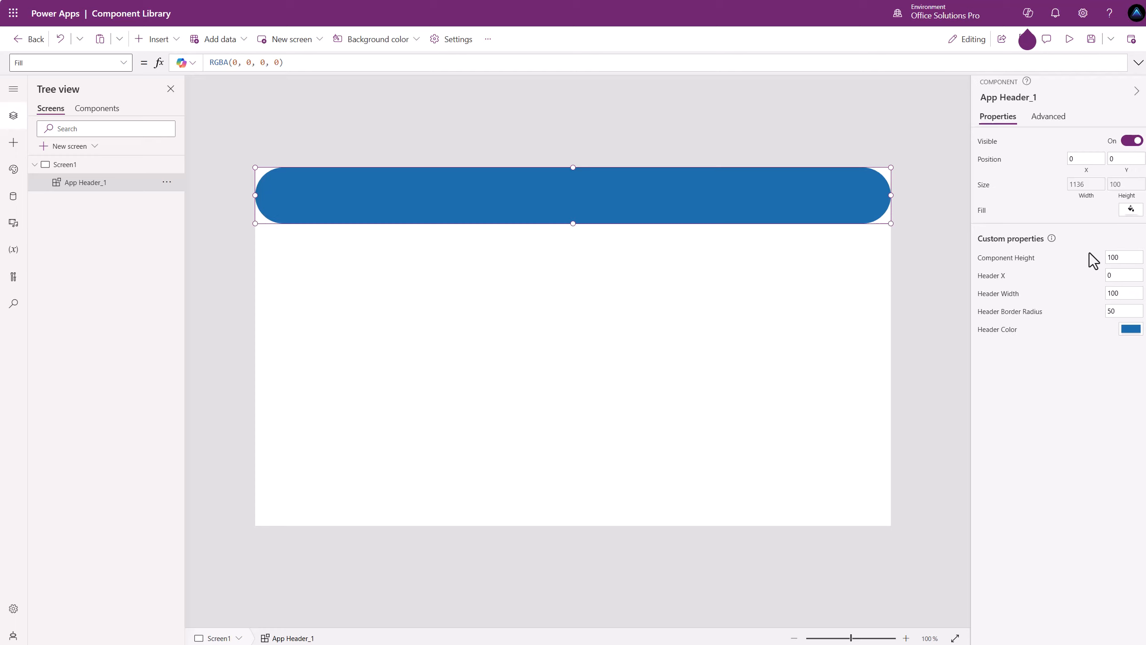
{"action": "left_click", "coordinate": [1127, 258]}
{"action": "type", "text": "70"}
{"action": "key", "text": "Return"}
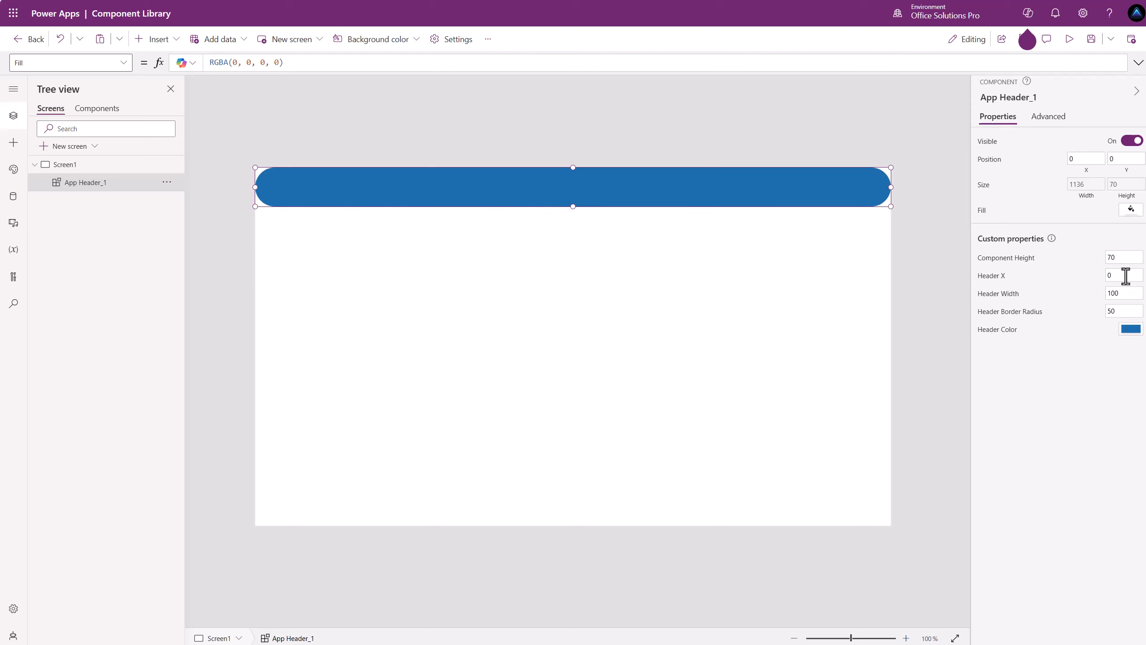
Try a Header X of 23 on the App Header instance and reset it to 0.
{"action": "left_click", "coordinate": [1126, 275]}
{"action": "key", "text": "Return"}
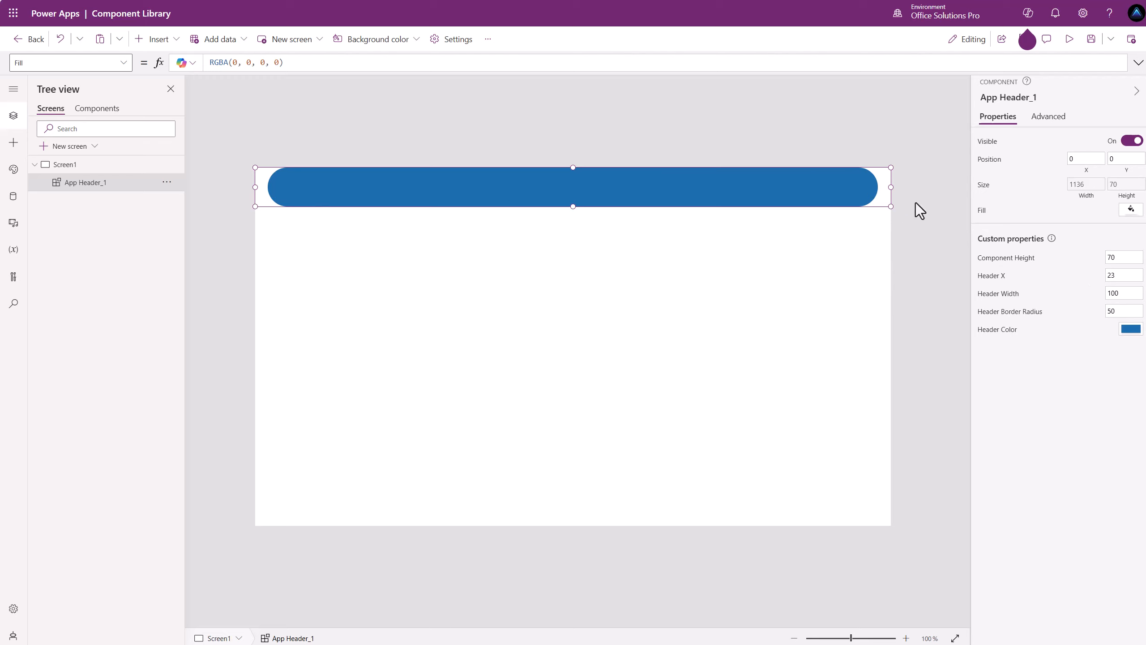
{"action": "left_click", "coordinate": [1084, 273]}
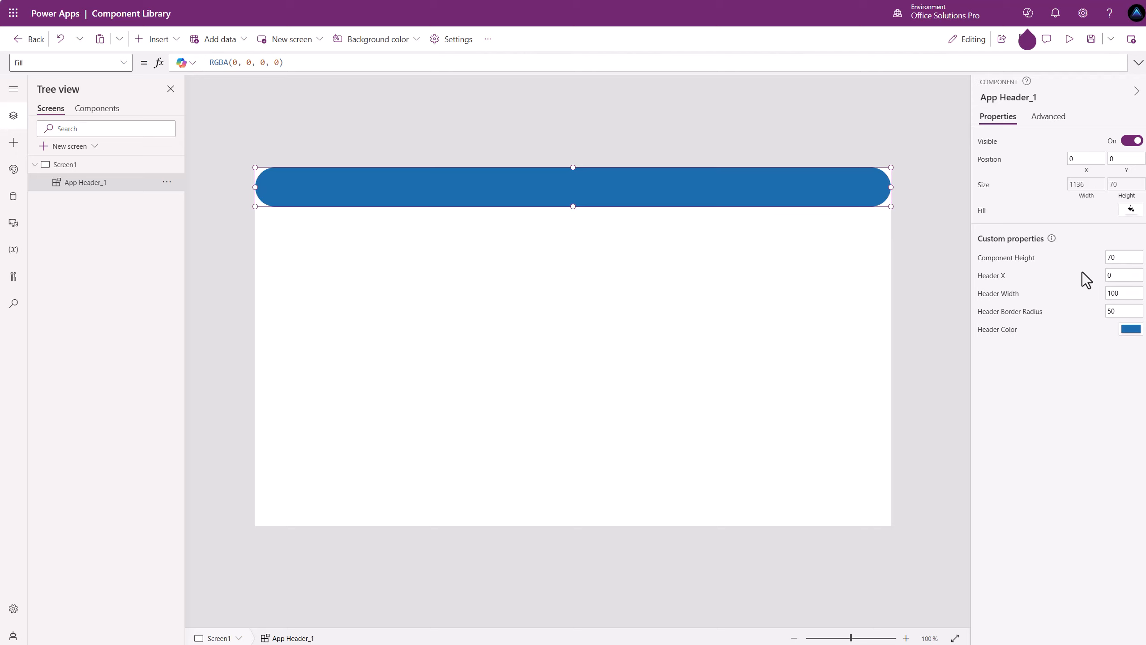
Set the App Header instance's Header Border Radius to 0 and its Header Color to the first blue theme color, after trying red and orange.
{"action": "double_click", "coordinate": [1125, 311]}
{"action": "left_click", "coordinate": [1094, 310]}
{"action": "left_click", "coordinate": [1128, 330]}
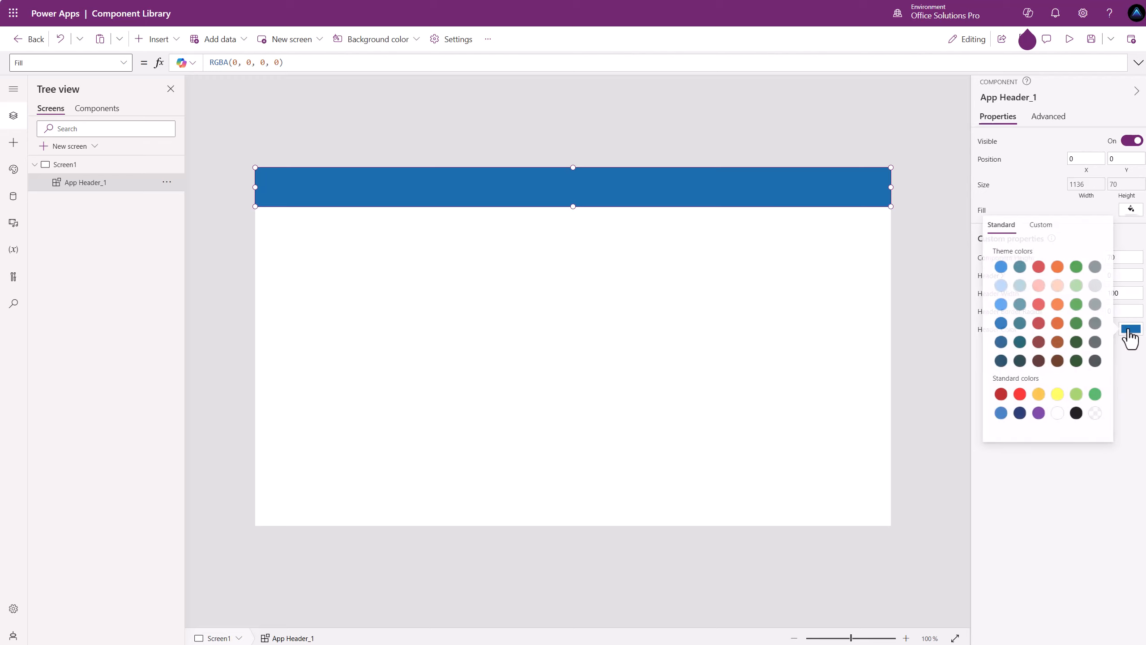
{"action": "left_click", "coordinate": [1038, 267]}
{"action": "left_click", "coordinate": [1056, 267]}
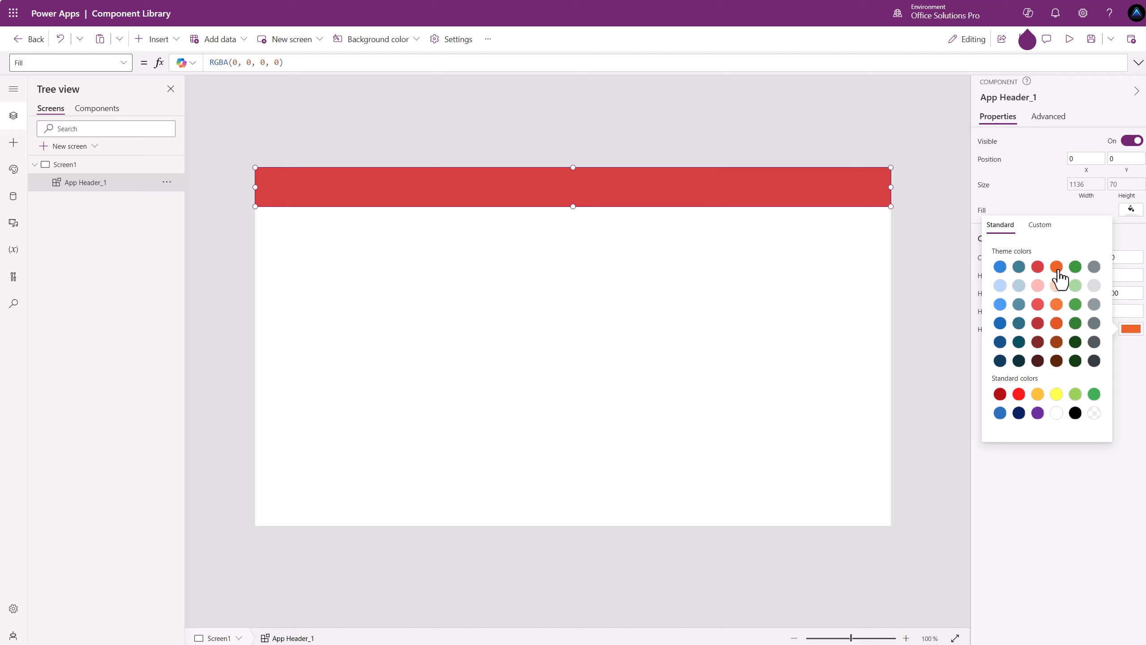
{"action": "left_click", "coordinate": [1000, 267]}
{"action": "left_click", "coordinate": [1042, 200]}
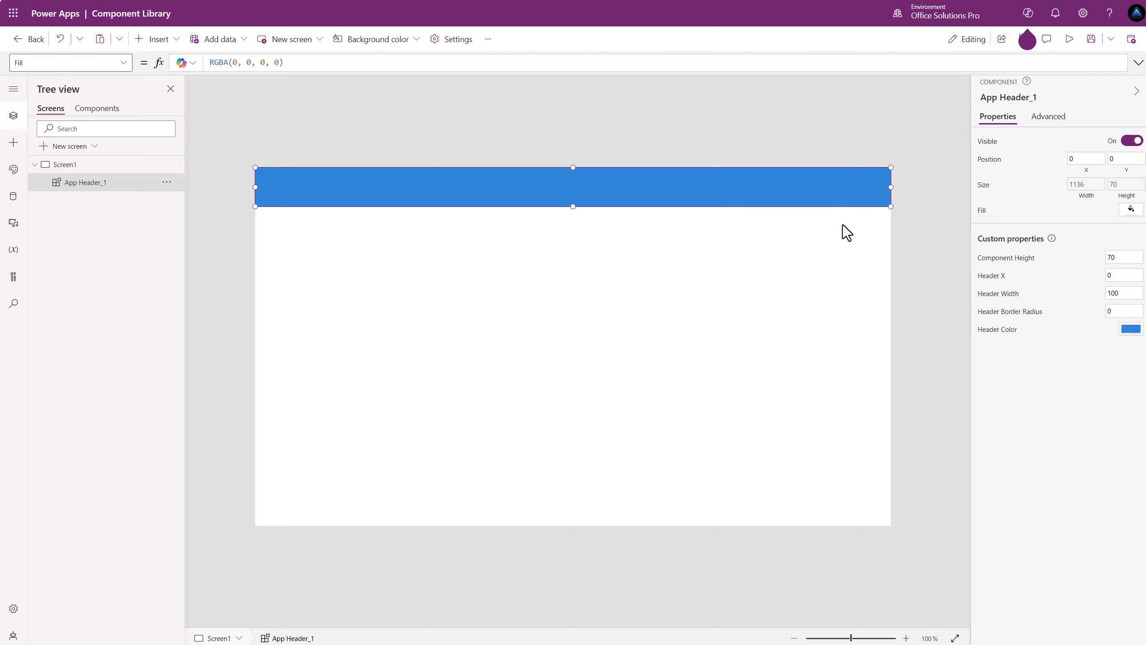
Insert an Image control into the App Header component's Header Container.
{"action": "left_click", "coordinate": [96, 109]}
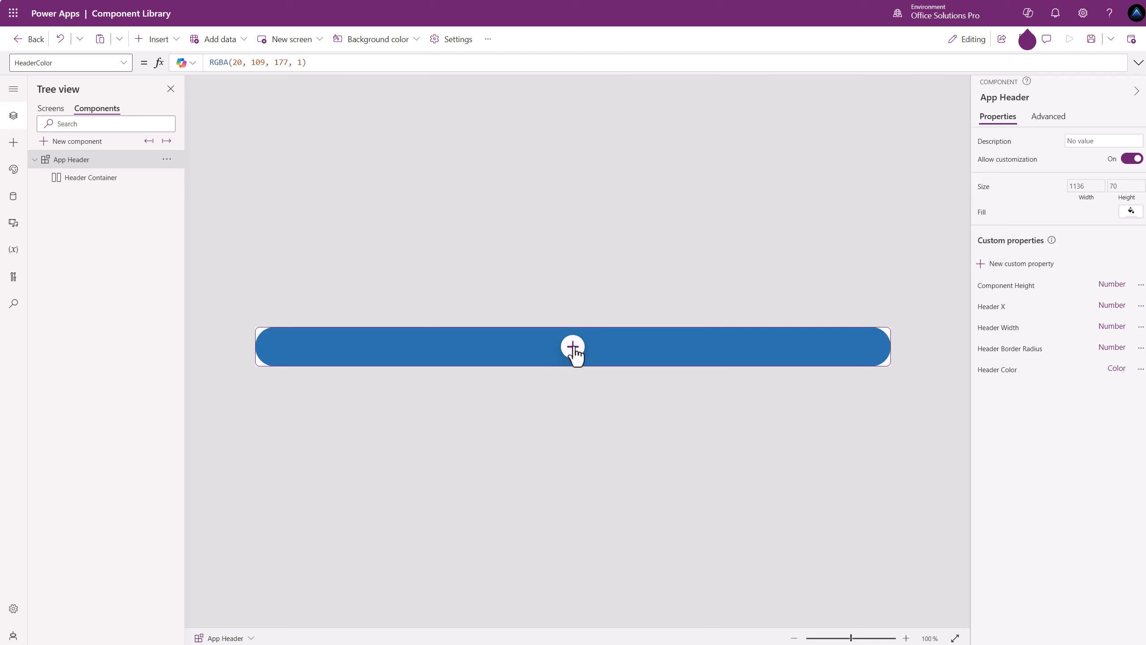
{"action": "left_click", "coordinate": [573, 346]}
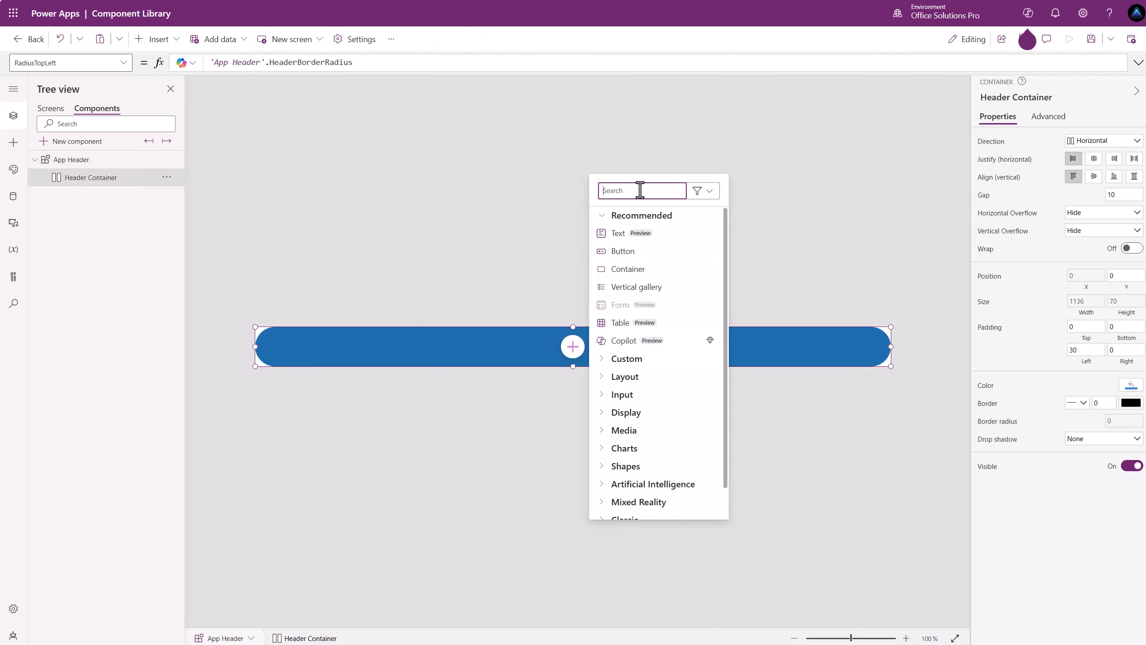
{"action": "type", "text": "image"}
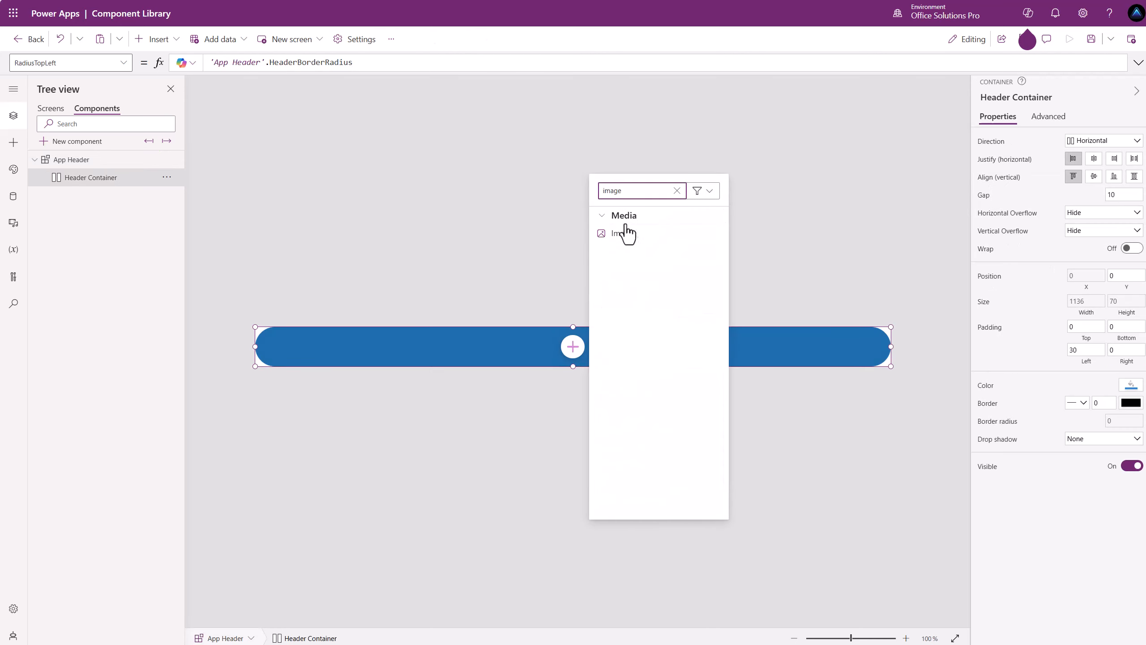
{"action": "left_click", "coordinate": [625, 233]}
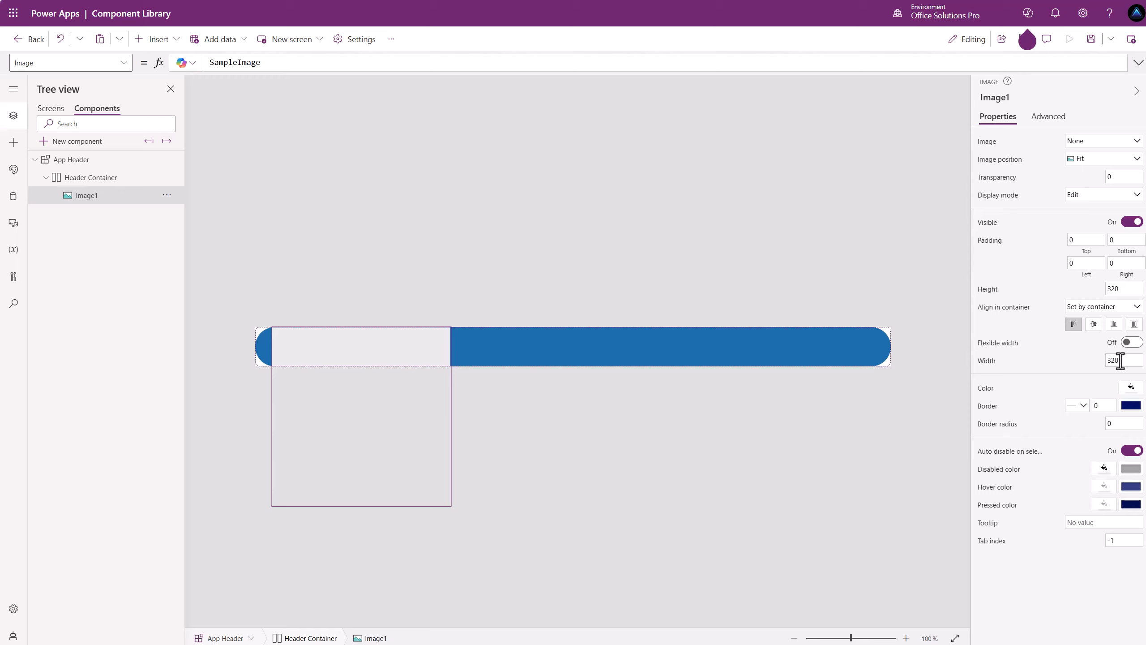
Set the image control's Height formula to 'App Header'.ComponentHeight.
{"action": "left_click", "coordinate": [988, 289]}
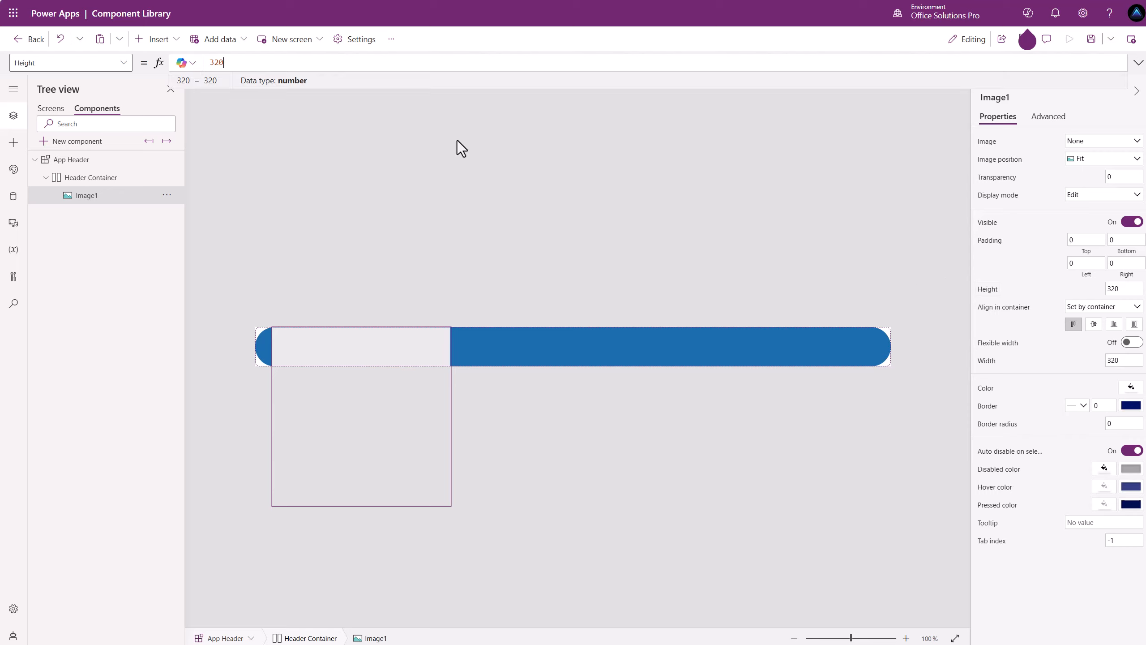
{"action": "double_click", "coordinate": [221, 63]}
{"action": "type", "text": "'App Header'"}
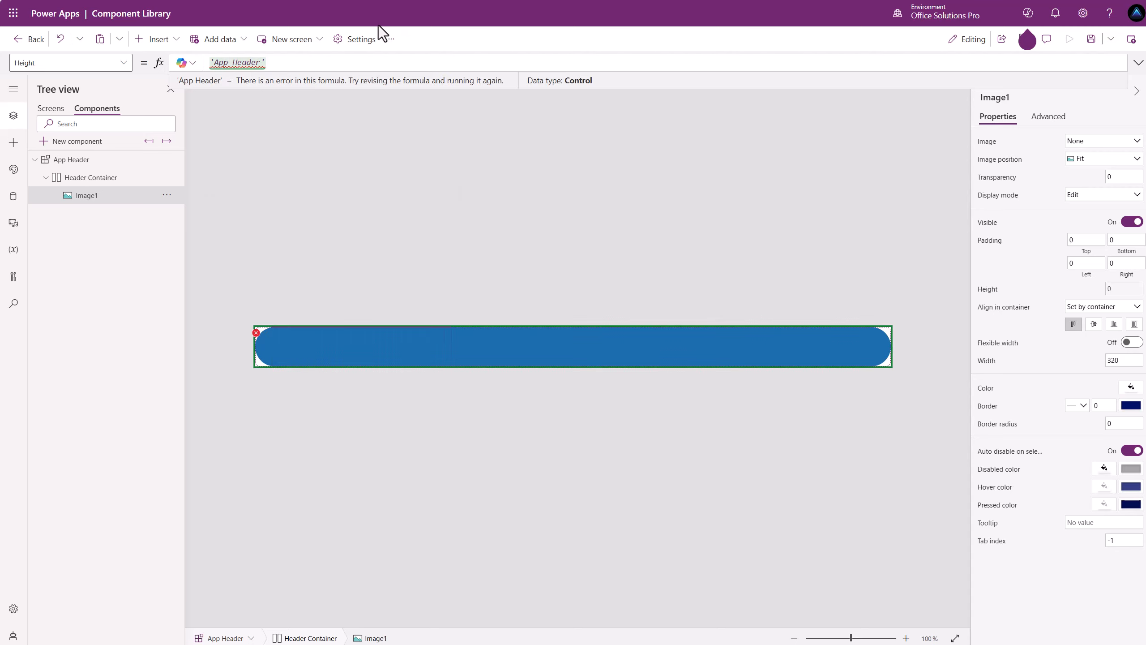
{"action": "type", "text": "."}
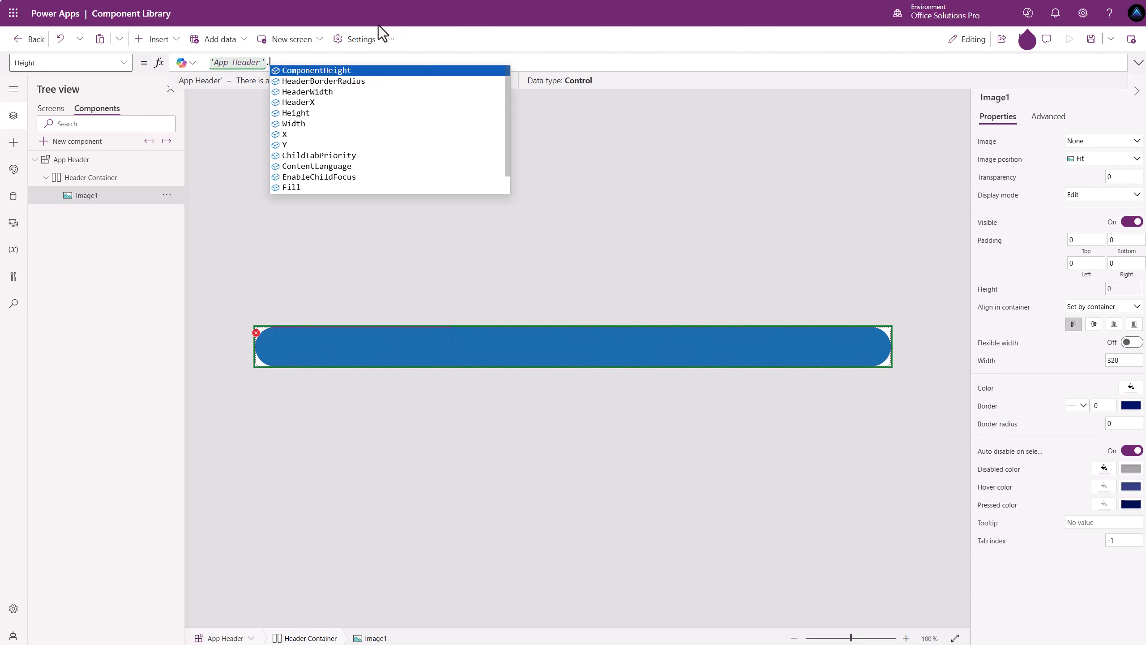
{"action": "left_click", "coordinate": [363, 71]}
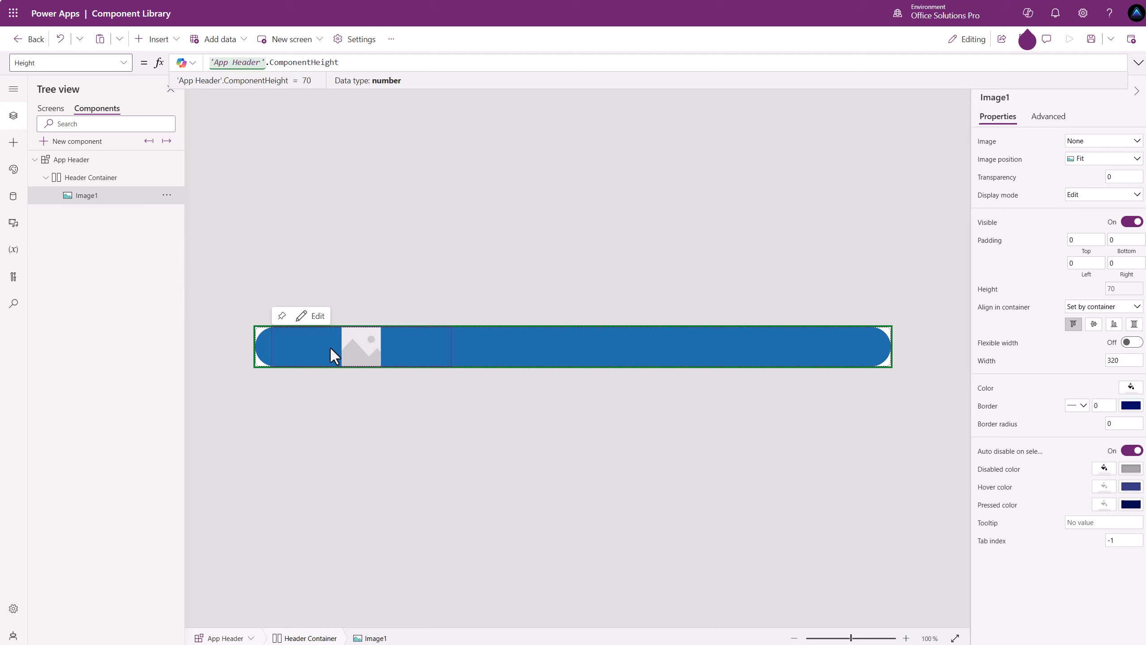
{"action": "left_click", "coordinate": [263, 348]}
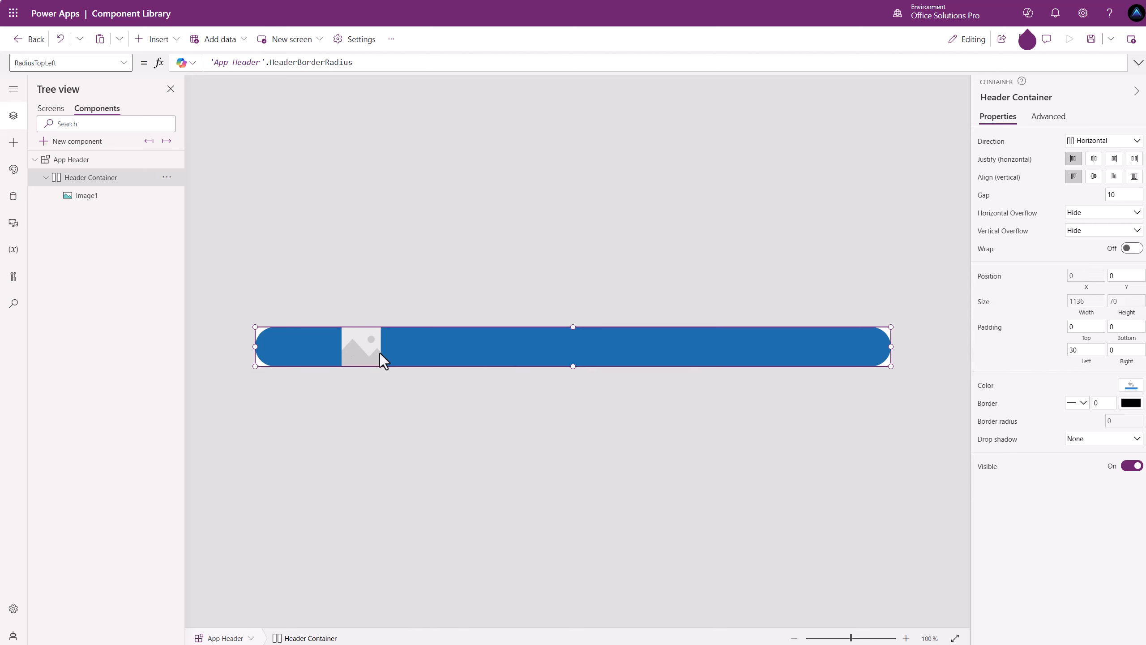
{"action": "left_click", "coordinate": [357, 347]}
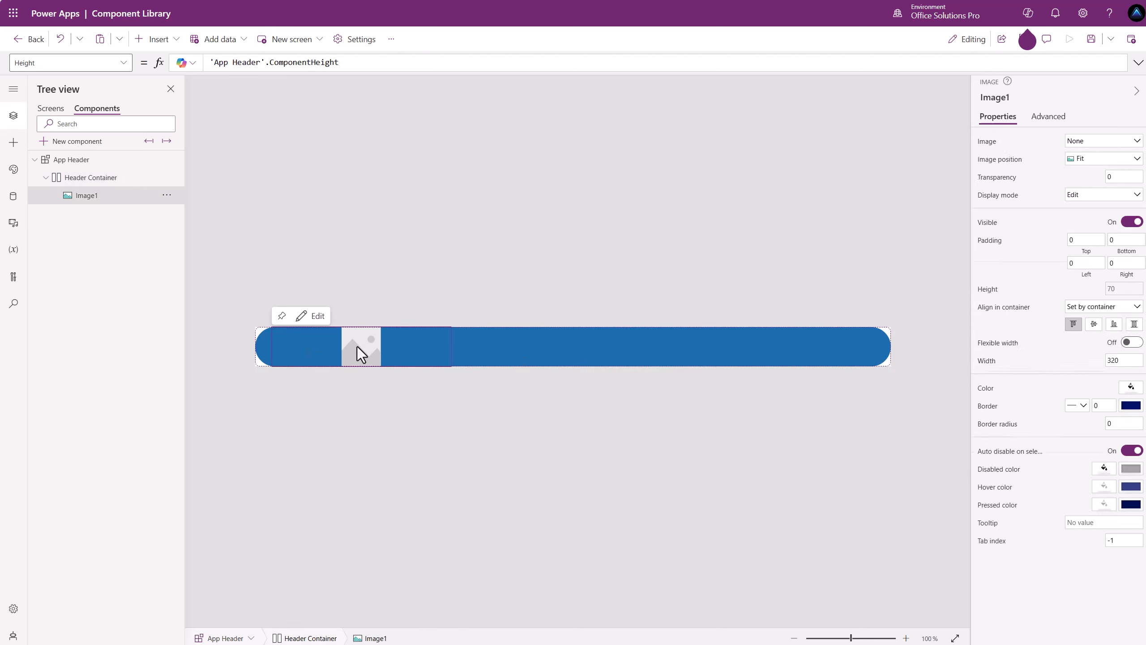
Create a custom input property named Logo Image with the Image data type on the App Header component.
{"action": "left_click", "coordinate": [838, 285]}
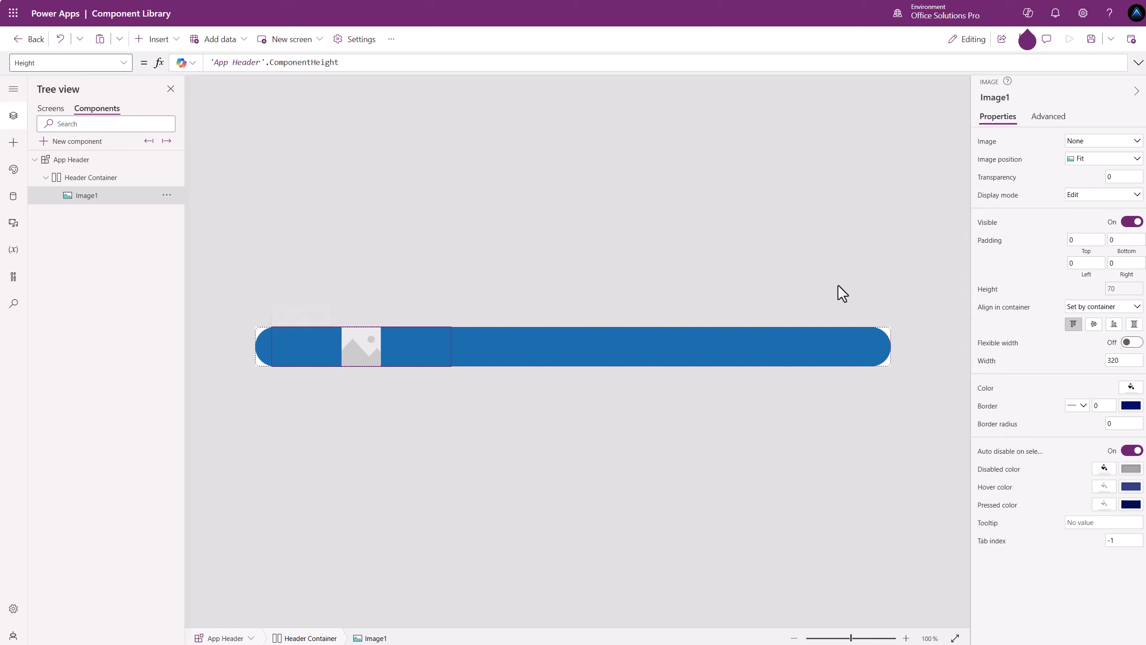
{"action": "left_click", "coordinate": [980, 266]}
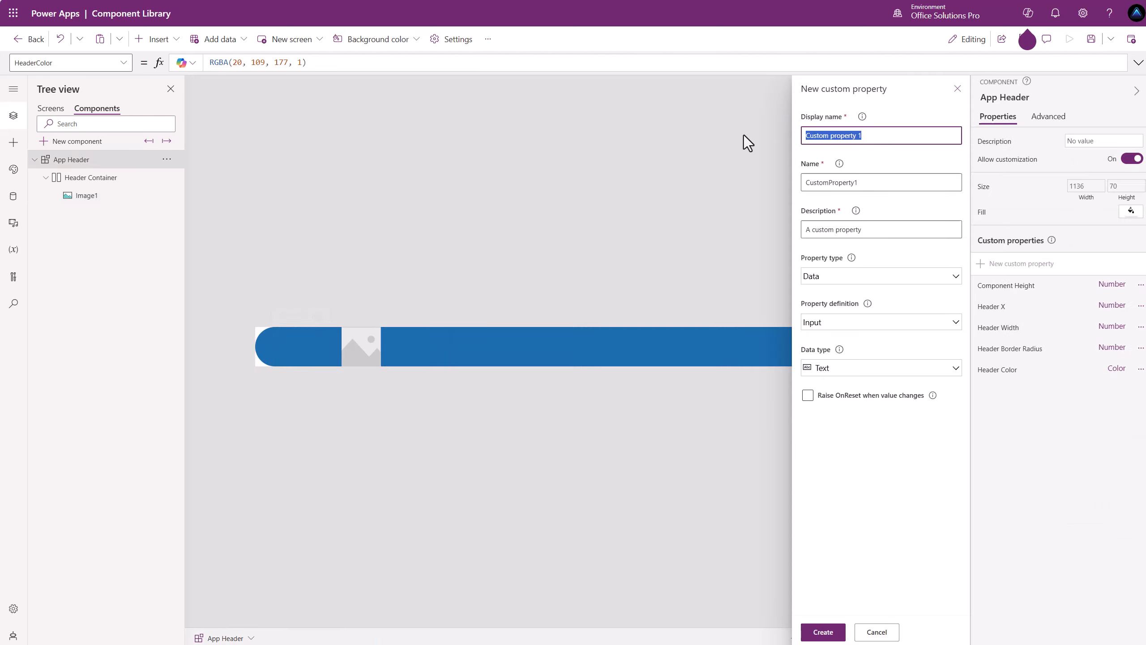
{"action": "type", "text": "Logo I"}
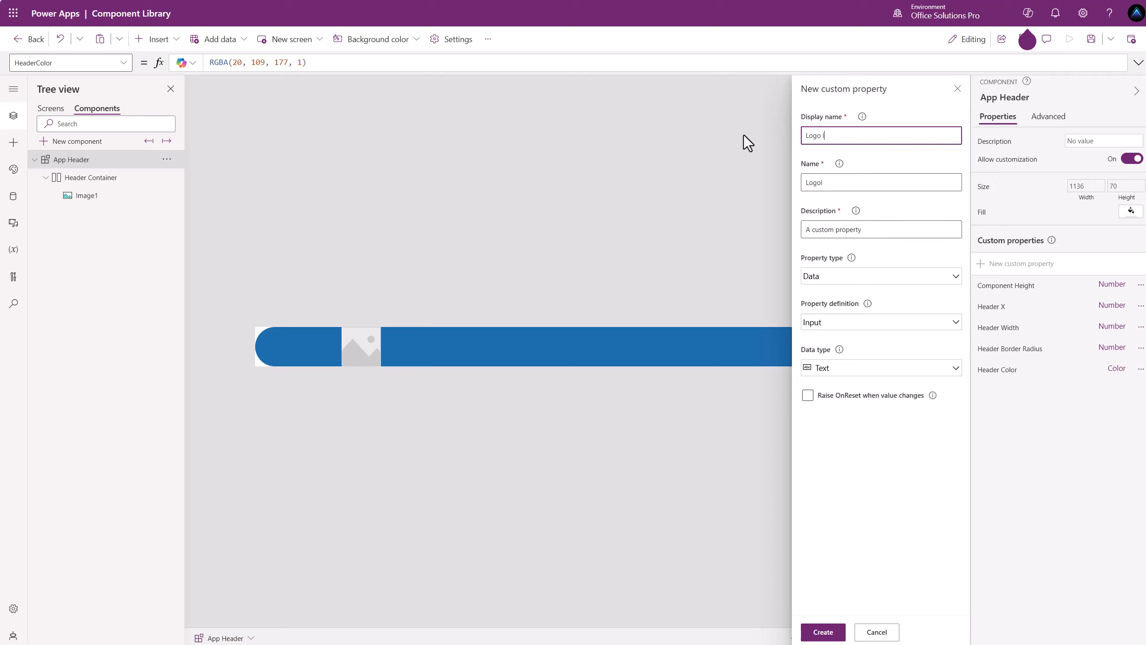
{"action": "type", "text": "mage"}
{"action": "left_click", "coordinate": [836, 376]}
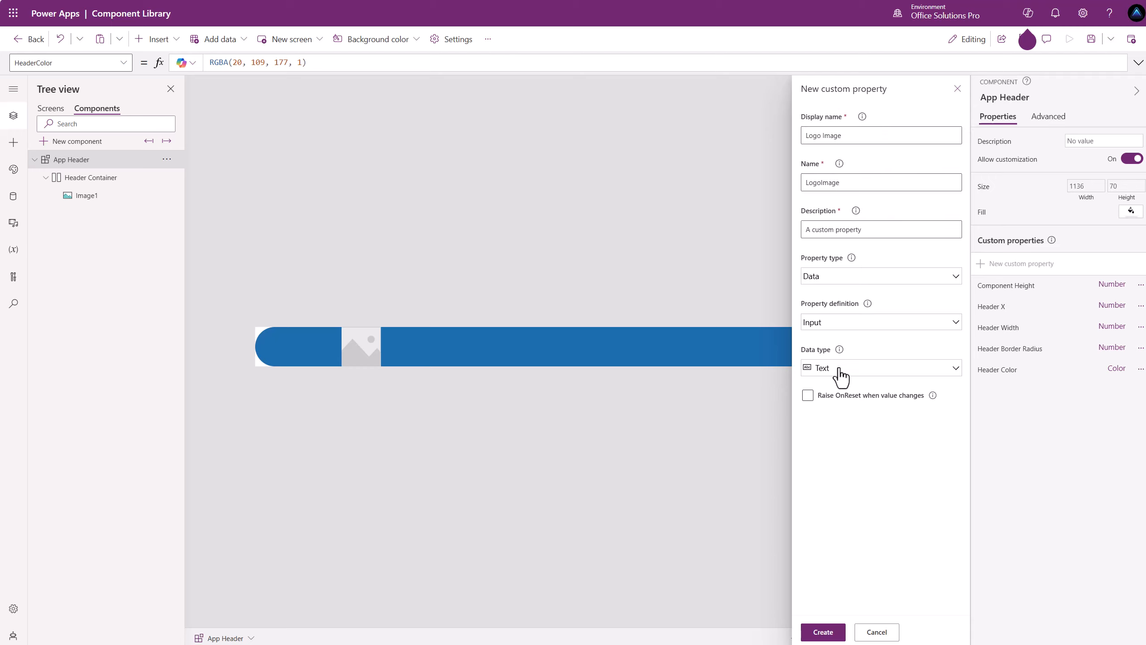
{"action": "left_click", "coordinate": [832, 536]}
{"action": "left_click", "coordinate": [822, 631]}
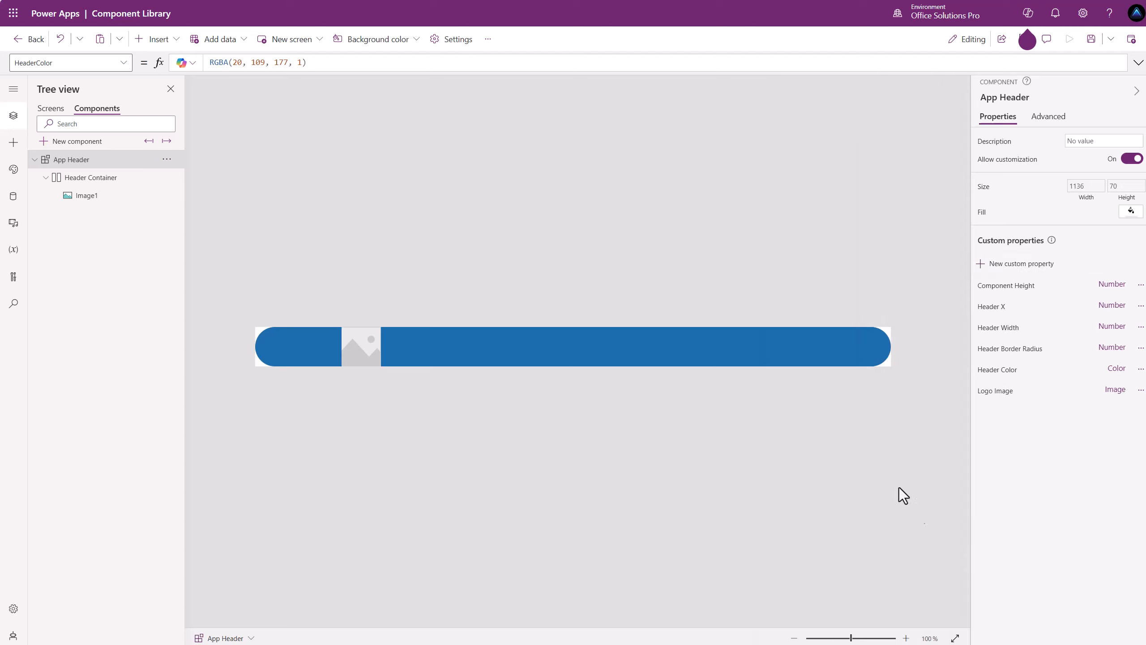
Set the image control's Image formula to 'App Header'.LogoImage.
{"action": "left_click", "coordinate": [360, 344]}
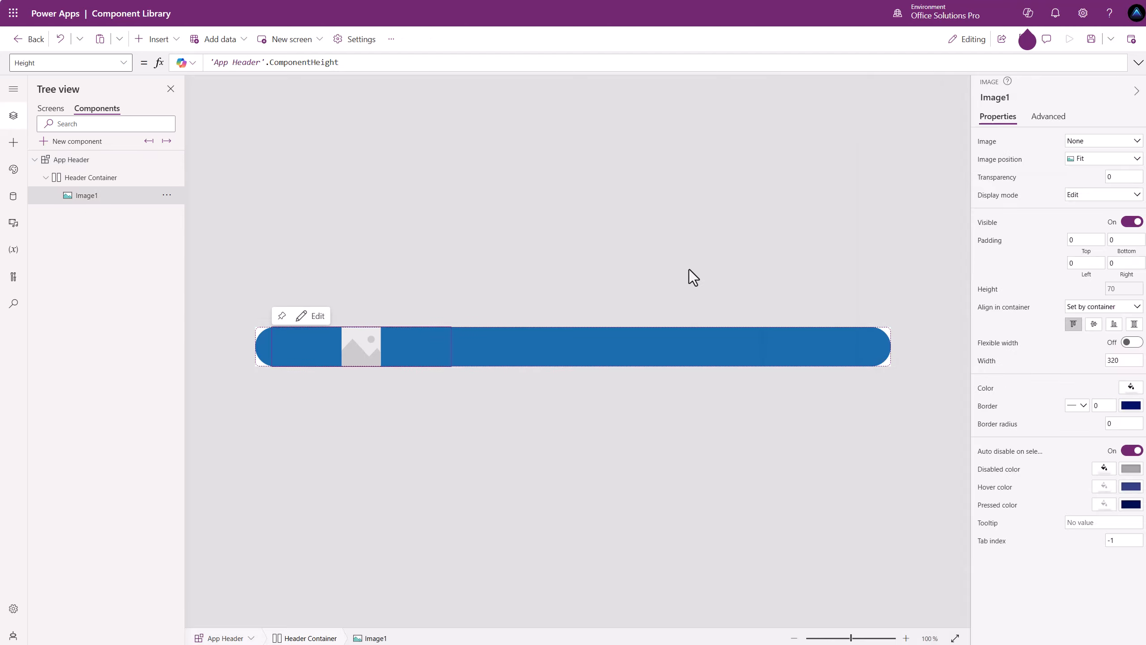
{"action": "left_click", "coordinate": [988, 142]}
{"action": "left_click_drag", "start_coordinate": [266, 62], "coordinate": [141, 55]}
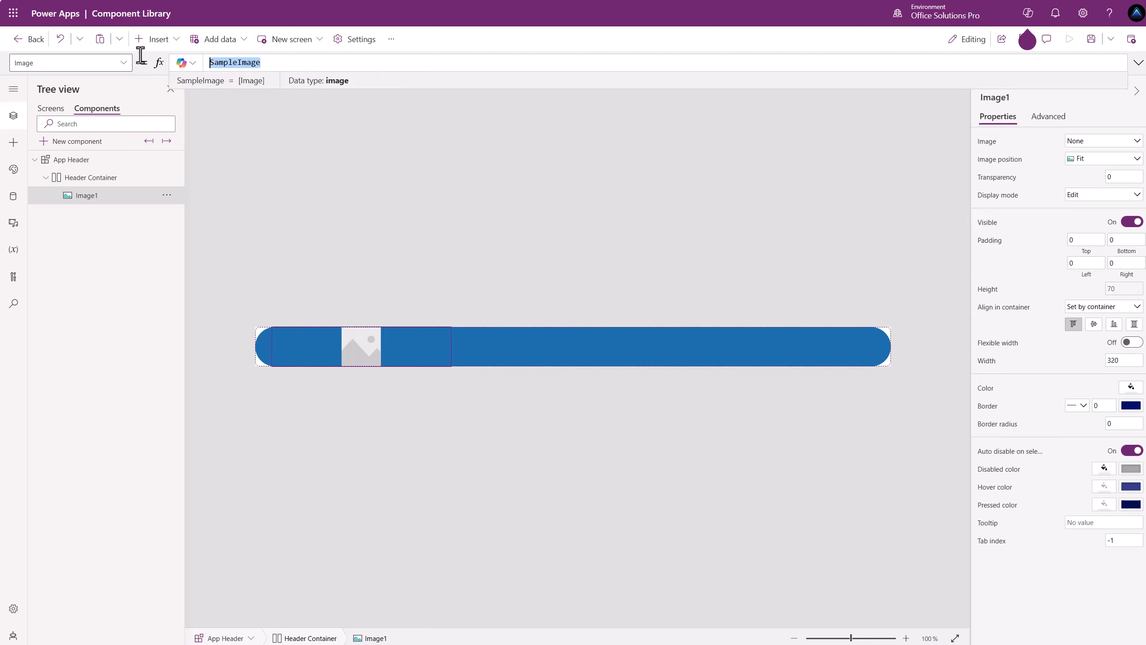
{"action": "type", "text": "'App Header'."}
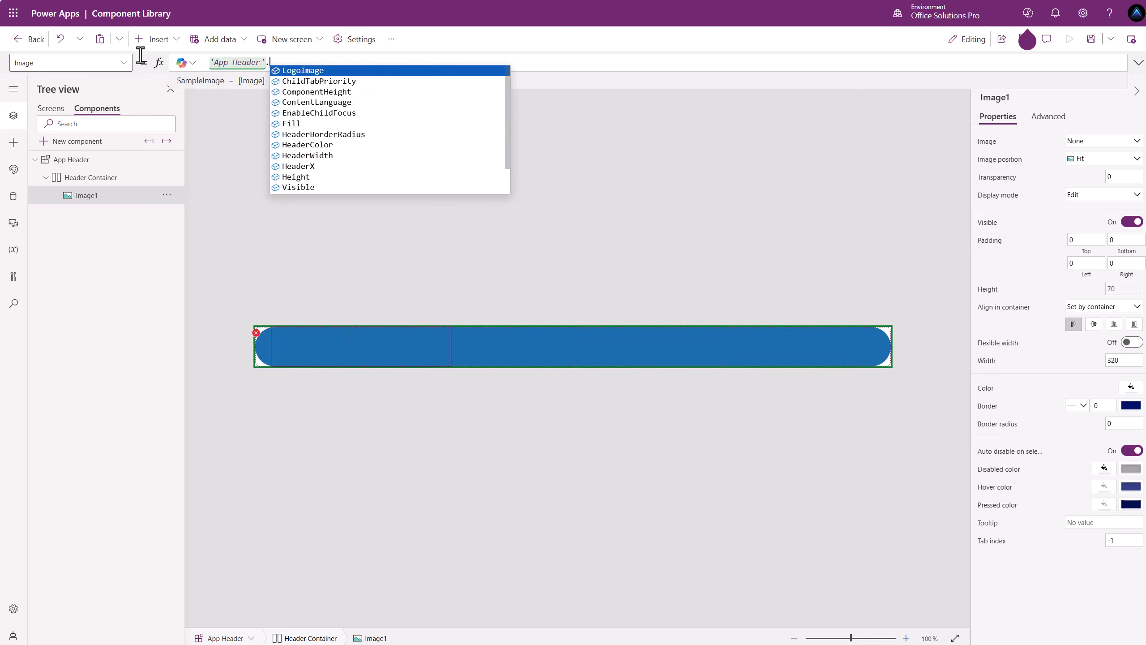
{"action": "left_click", "coordinate": [303, 72]}
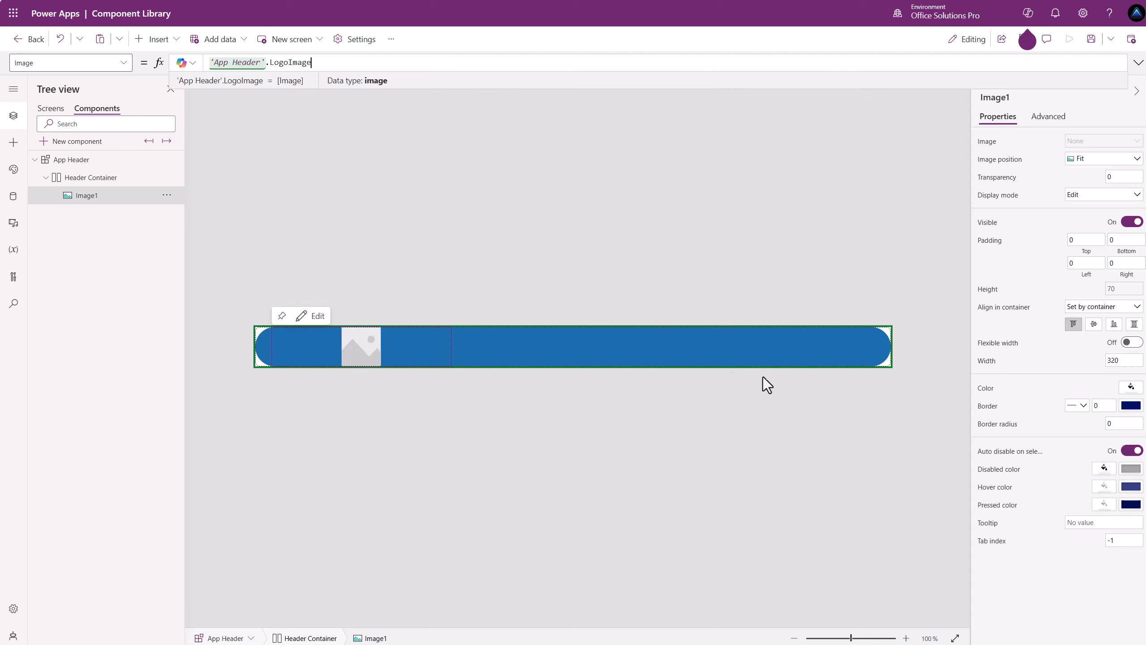
Create a custom input property named Logo Image Width with the Number data type on the App Header component.
{"action": "left_click", "coordinate": [810, 399]}
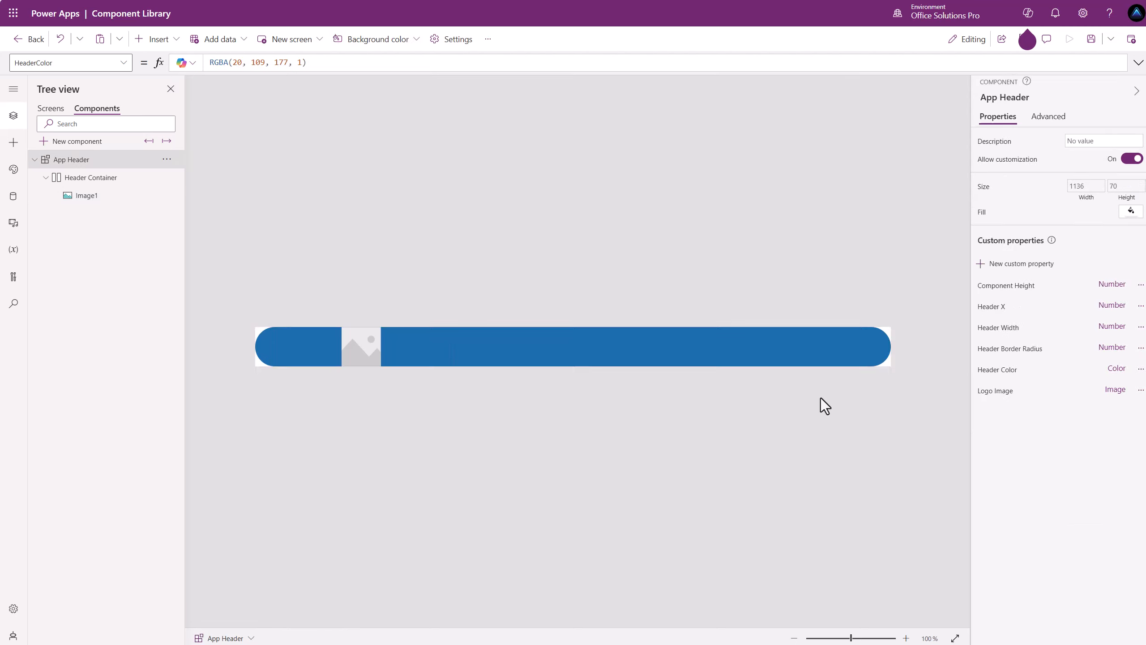
{"action": "left_click", "coordinate": [1015, 267]}
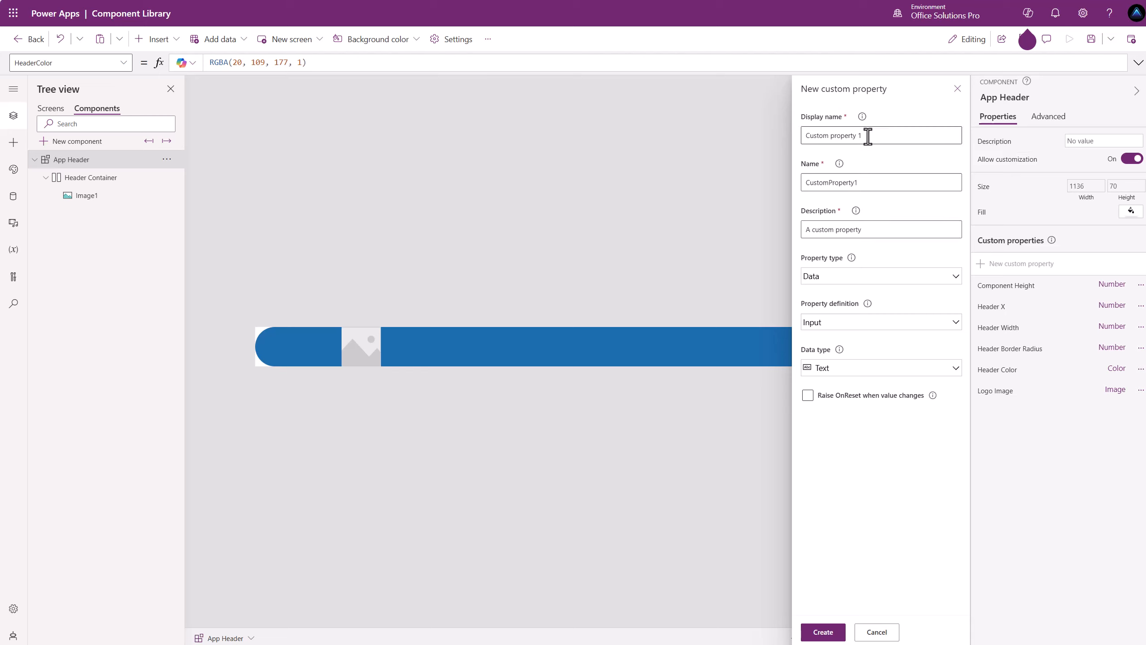
{"action": "left_click_drag", "start_coordinate": [867, 136], "coordinate": [777, 133]}
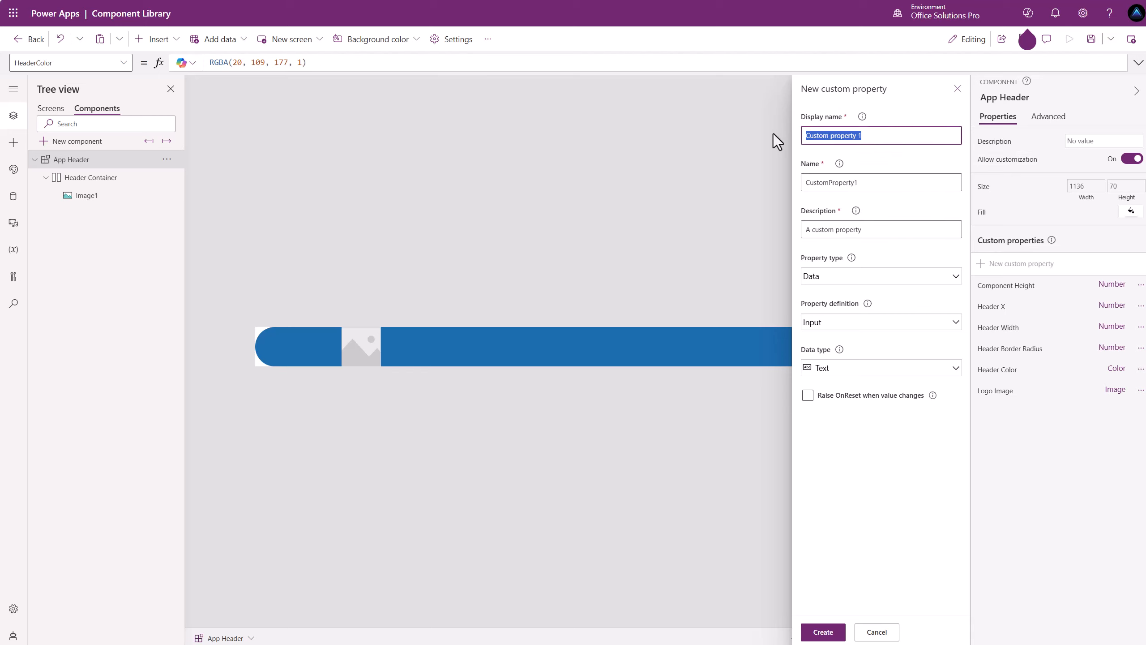
{"action": "type", "text": "Logi"}
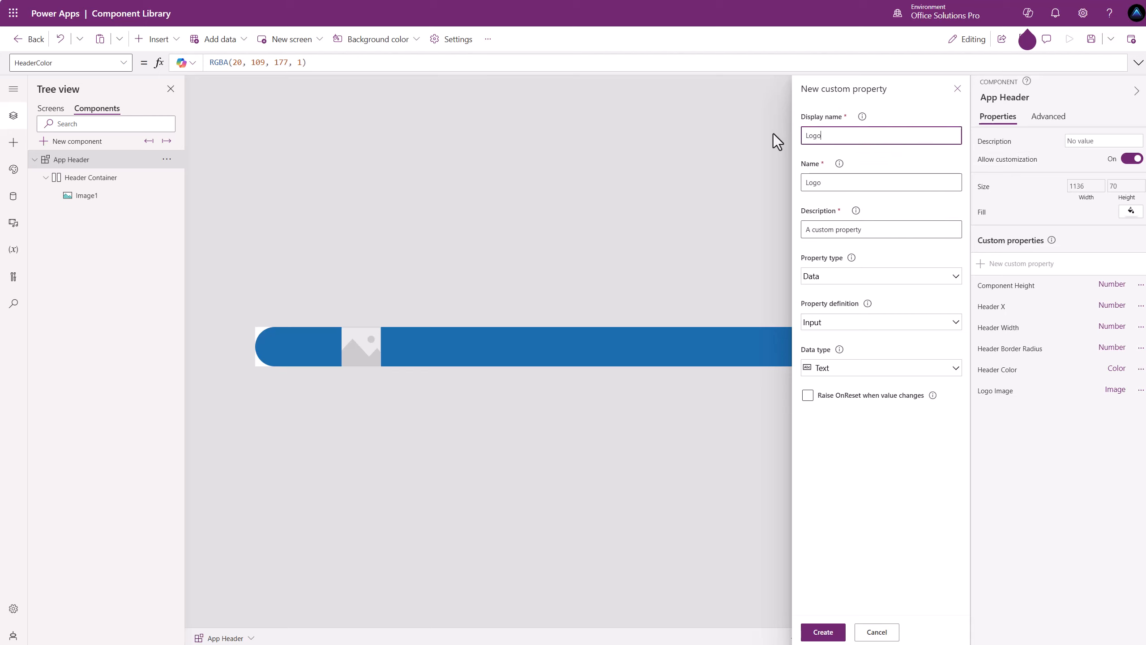
{"action": "type", "text": "o Image Width"}
{"action": "left_click", "coordinate": [885, 367]}
{"action": "left_click", "coordinate": [863, 409]}
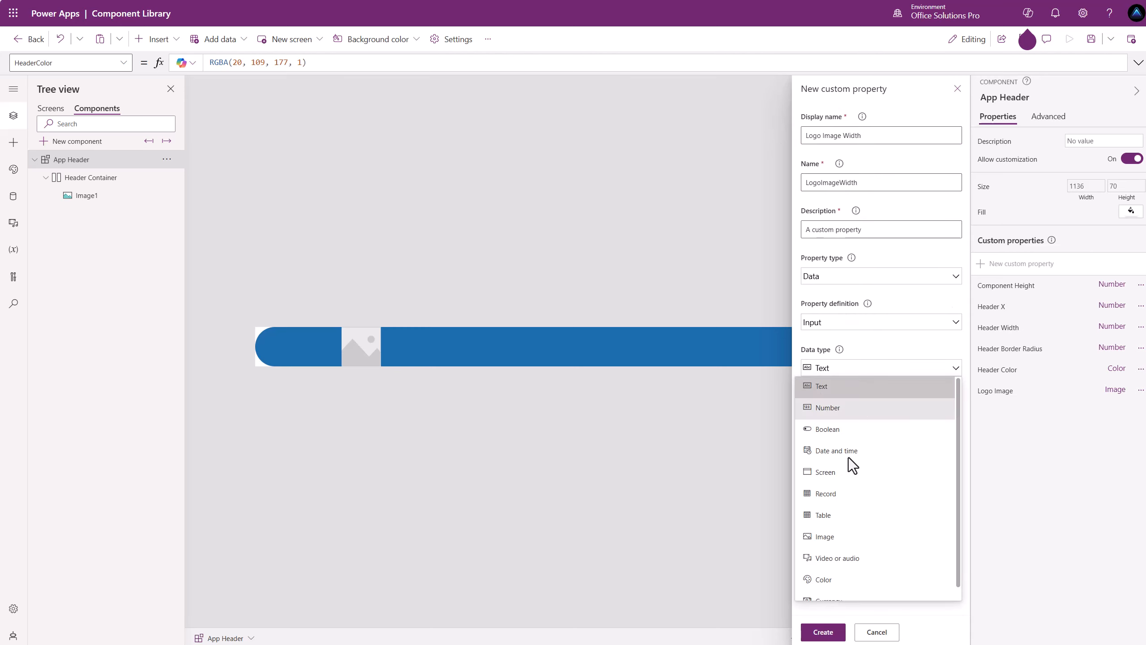
{"action": "left_click", "coordinate": [822, 632]}
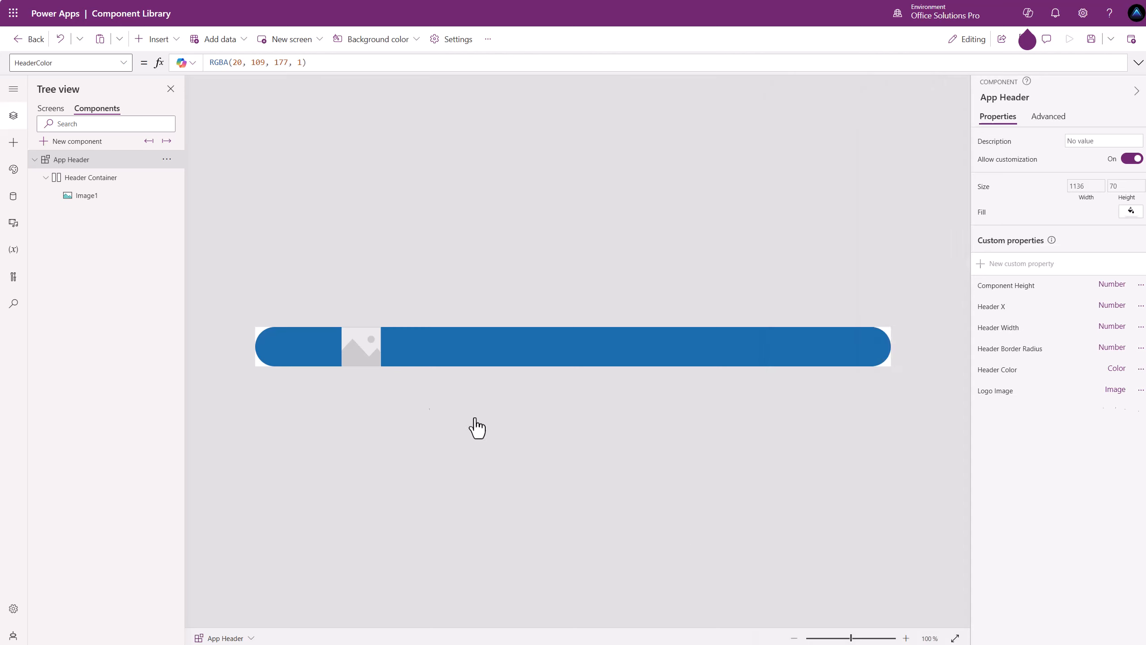
Set the image control's Width formula to 'App Header'.LogoImageWidth.
{"action": "left_click", "coordinate": [360, 353]}
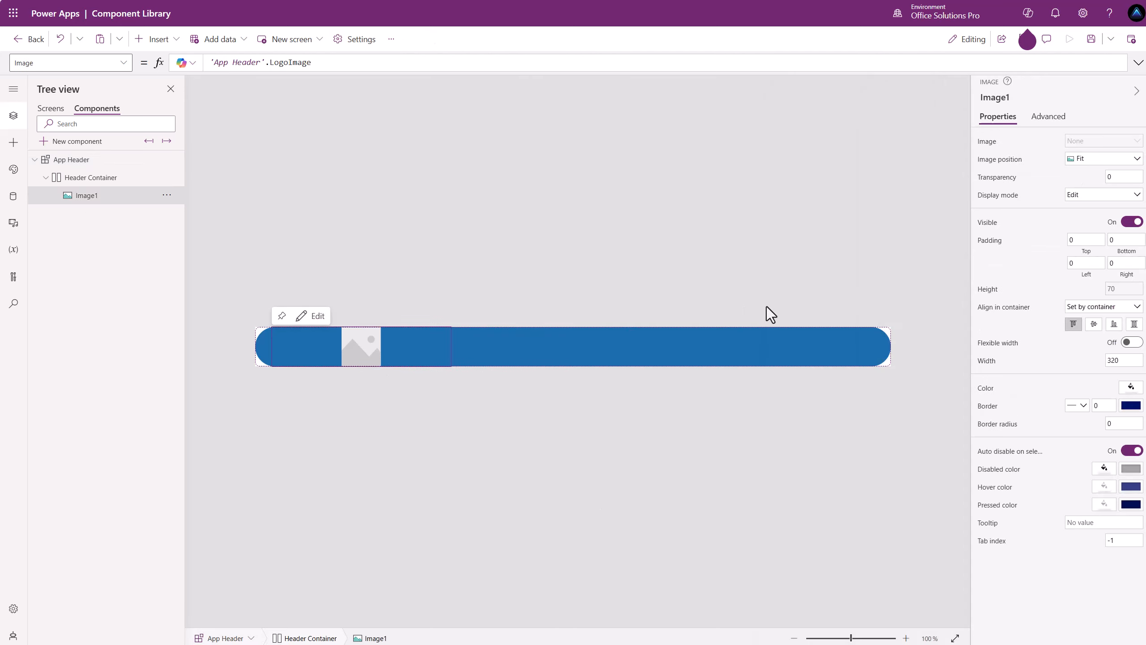
{"action": "left_click", "coordinate": [997, 359]}
{"action": "left_click_drag", "start_coordinate": [259, 63], "coordinate": [134, 63]}
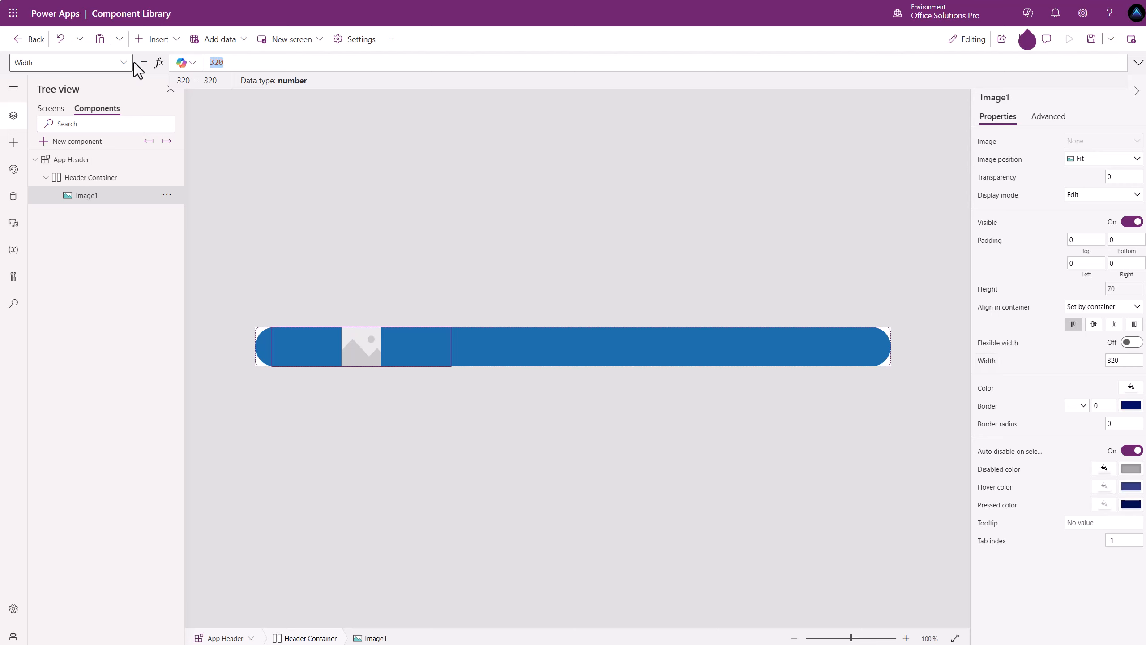
{"action": "type", "text": "'App Header'.Im"}
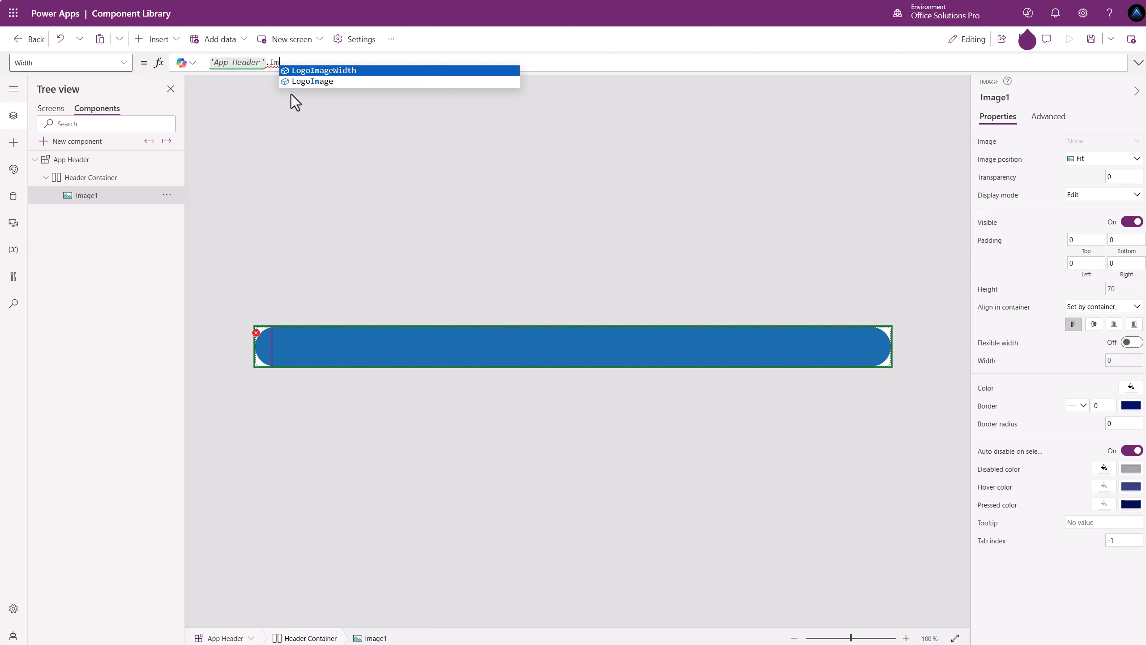
{"action": "left_click", "coordinate": [335, 71]}
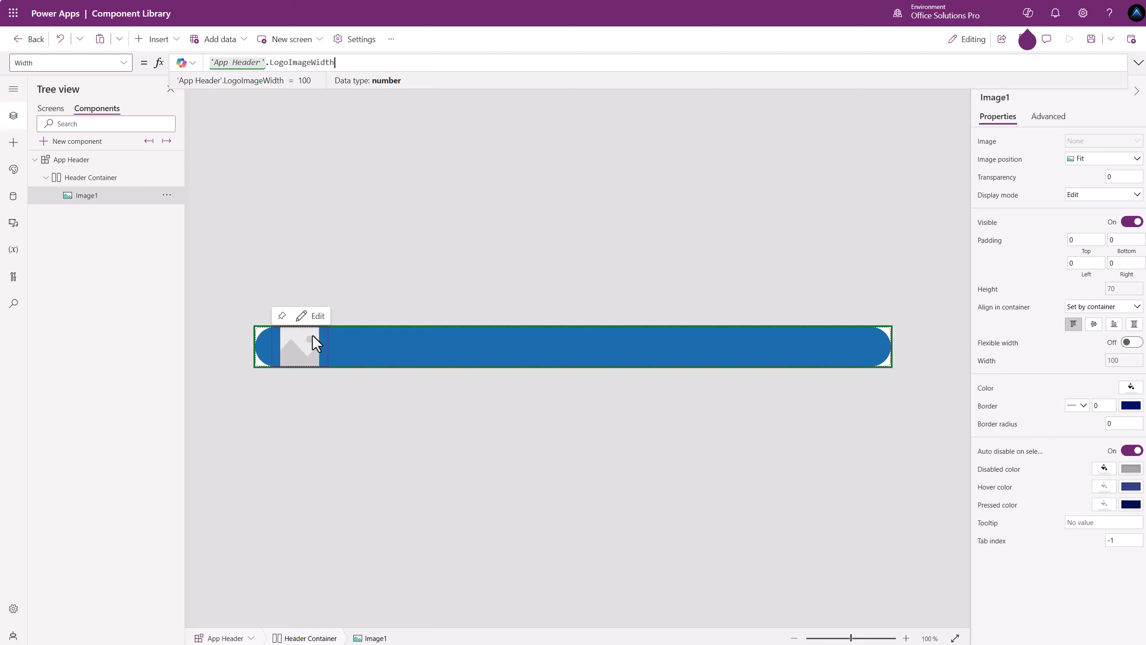
Insert a Text control beside the logo image in the Header Container and review its advanced properties.
{"action": "left_click", "coordinate": [158, 40]}
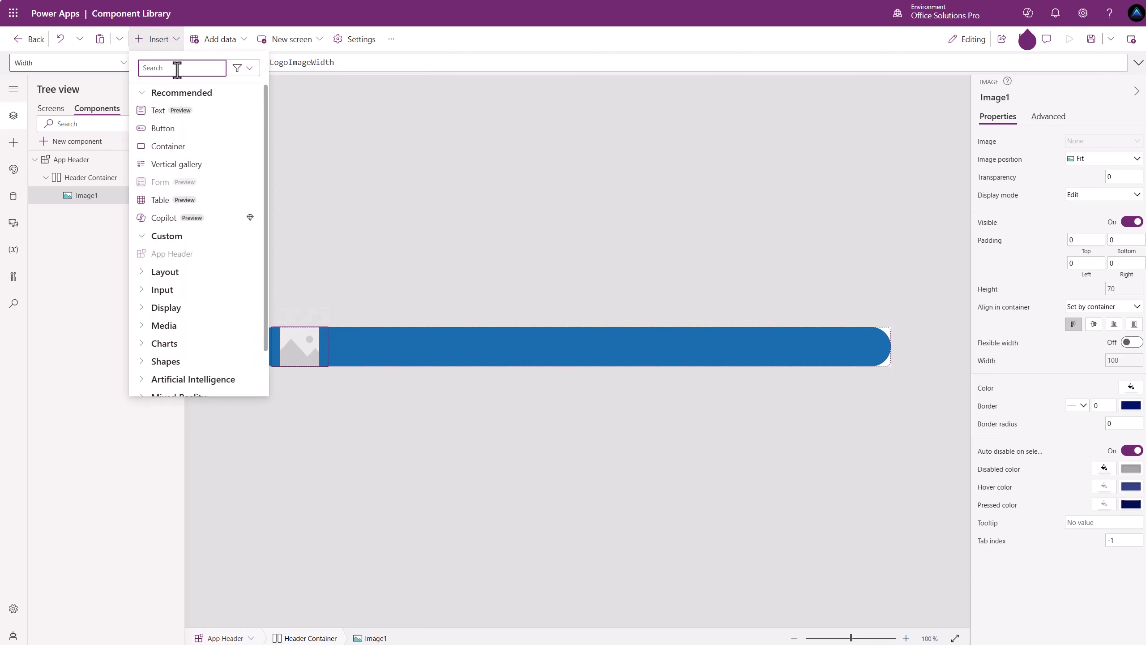
{"action": "type", "text": "tex"}
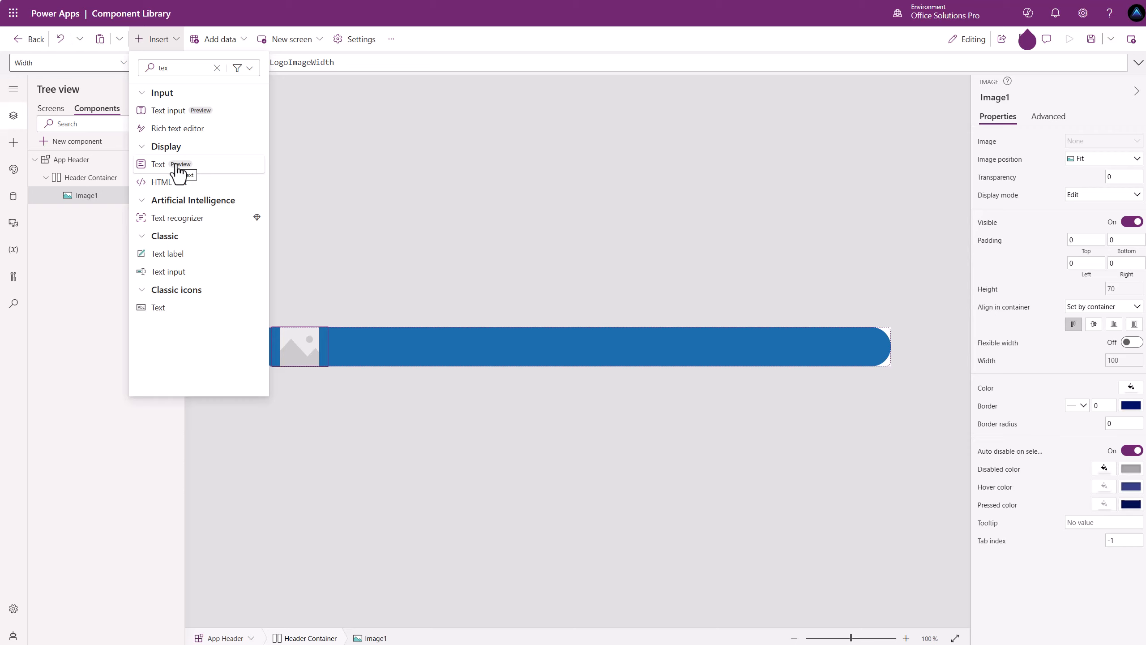
{"action": "left_click", "coordinate": [178, 169]}
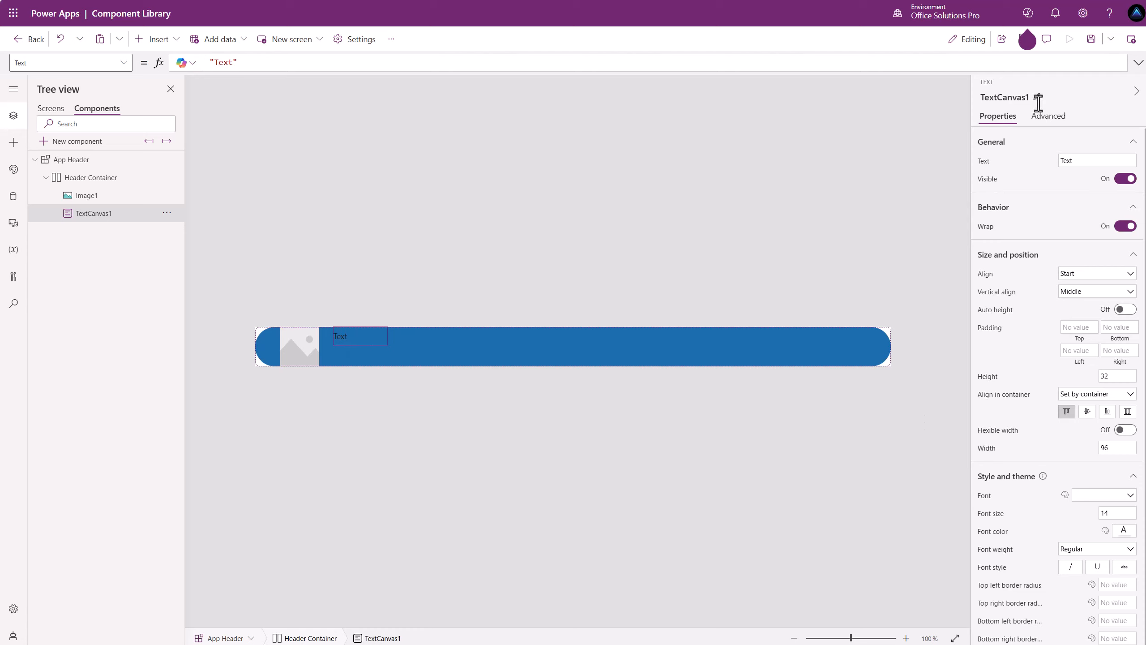
{"action": "left_click", "coordinate": [1043, 119]}
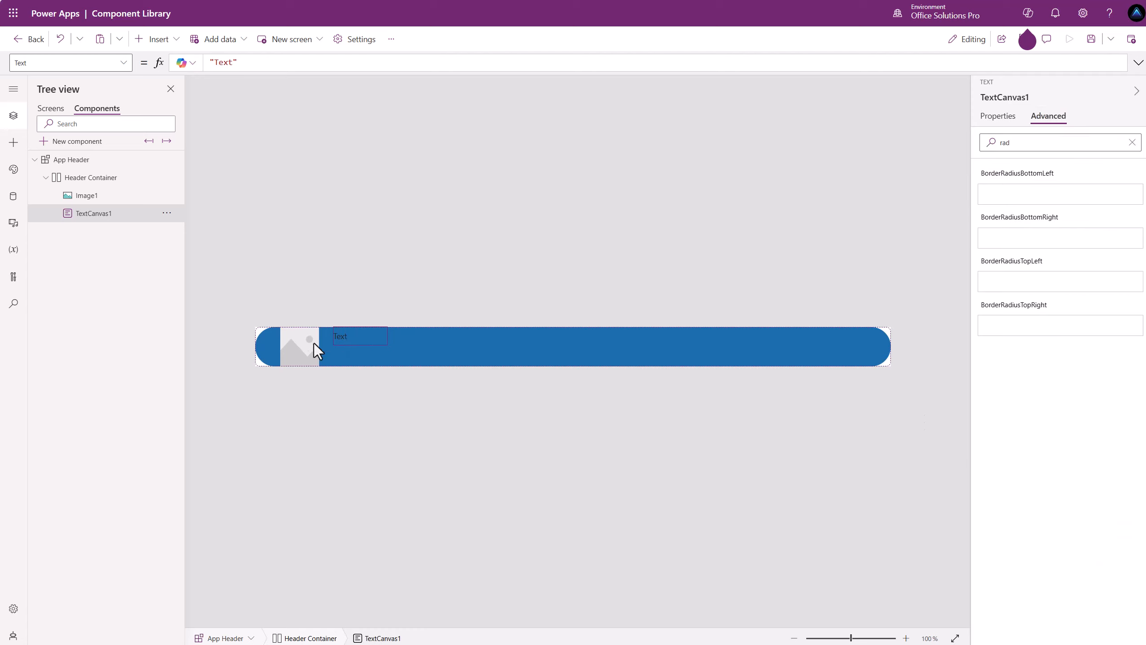
{"action": "left_click", "coordinate": [1132, 142]}
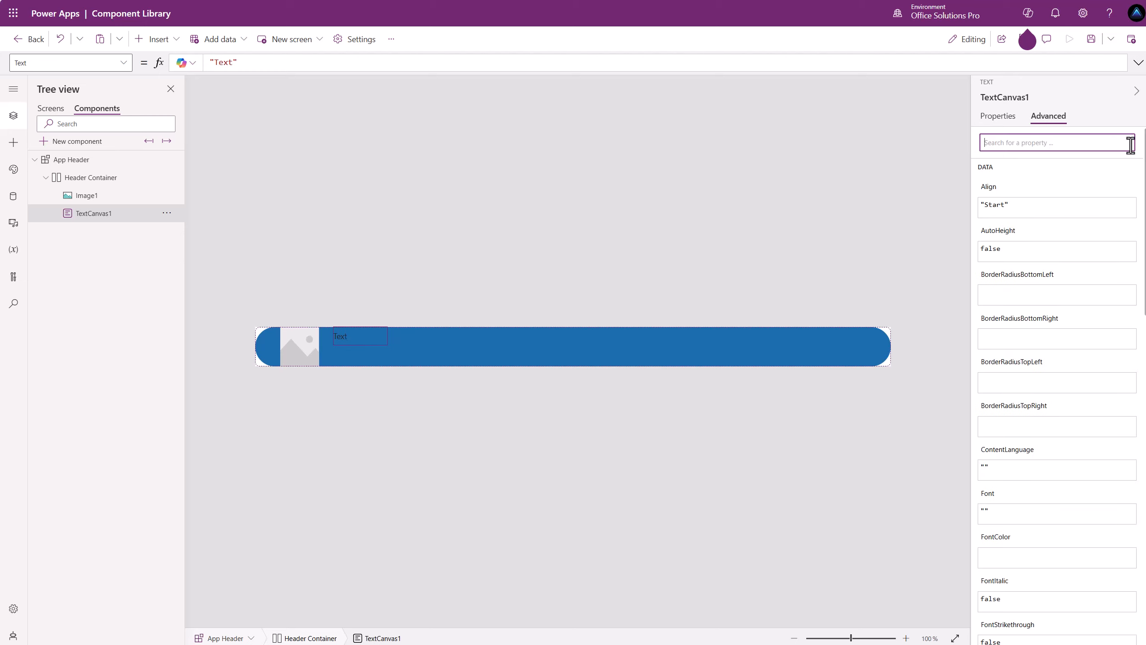
{"action": "scroll", "coordinate": [1084, 235], "scroll_direction": "down", "scroll_amount": 10}
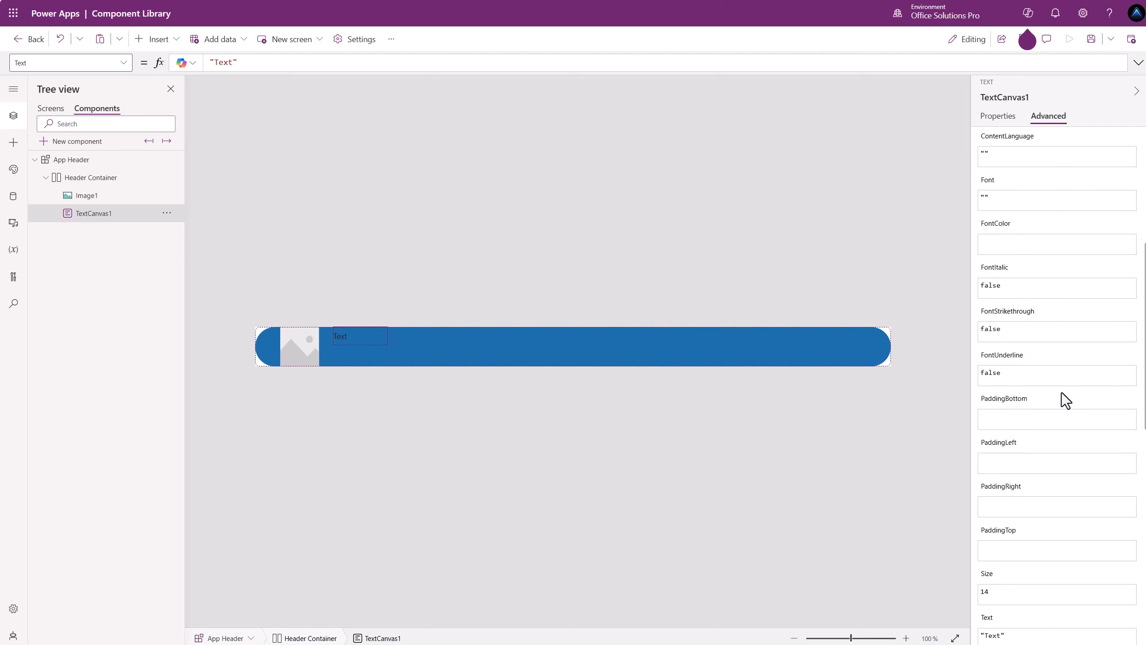
{"action": "scroll", "coordinate": [1061, 400], "scroll_direction": "down", "scroll_amount": 8}
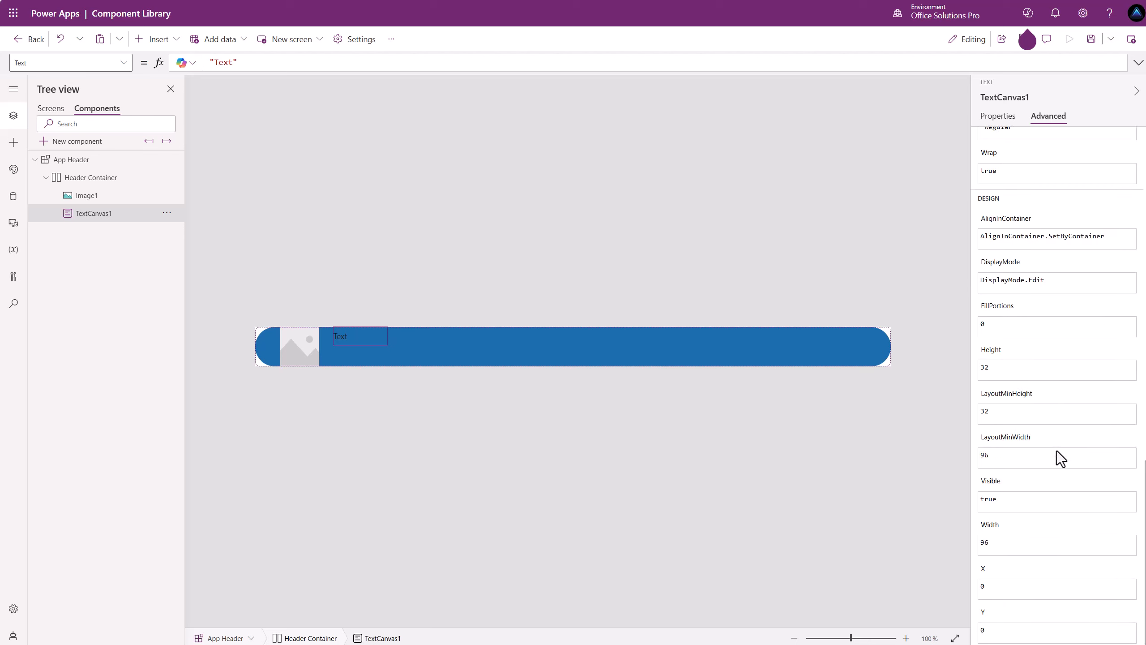
{"action": "scroll", "coordinate": [1042, 422], "scroll_direction": "up", "scroll_amount": 18}
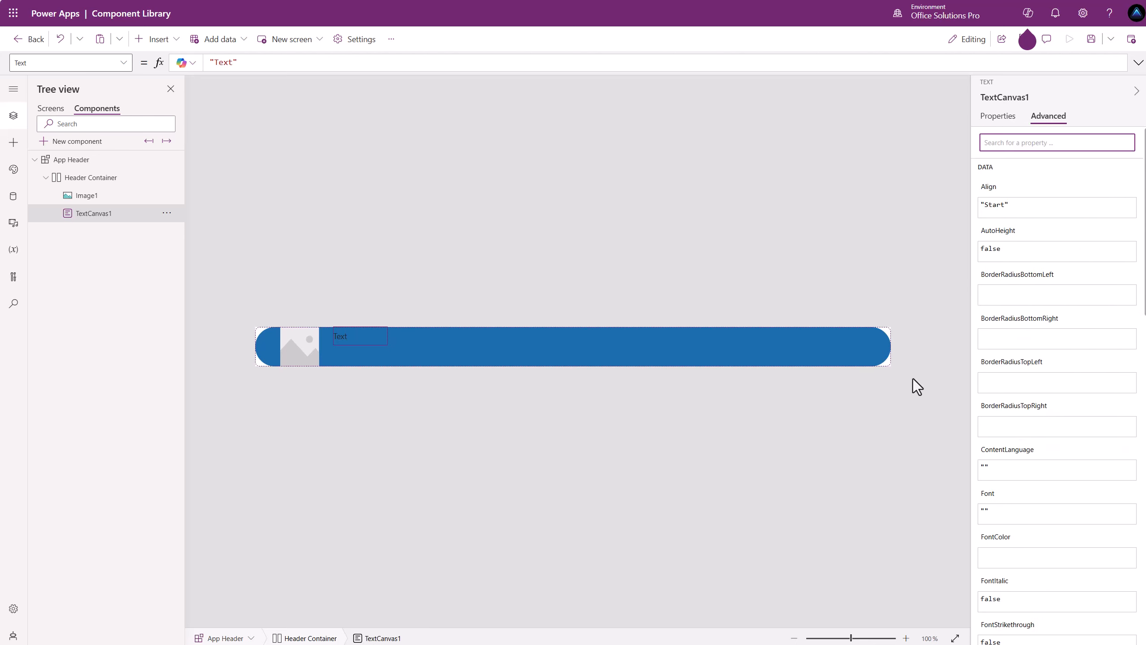
Create a custom input property named Header Title Font Size with the Number data type on the App Header component.
{"action": "left_click", "coordinate": [921, 405]}
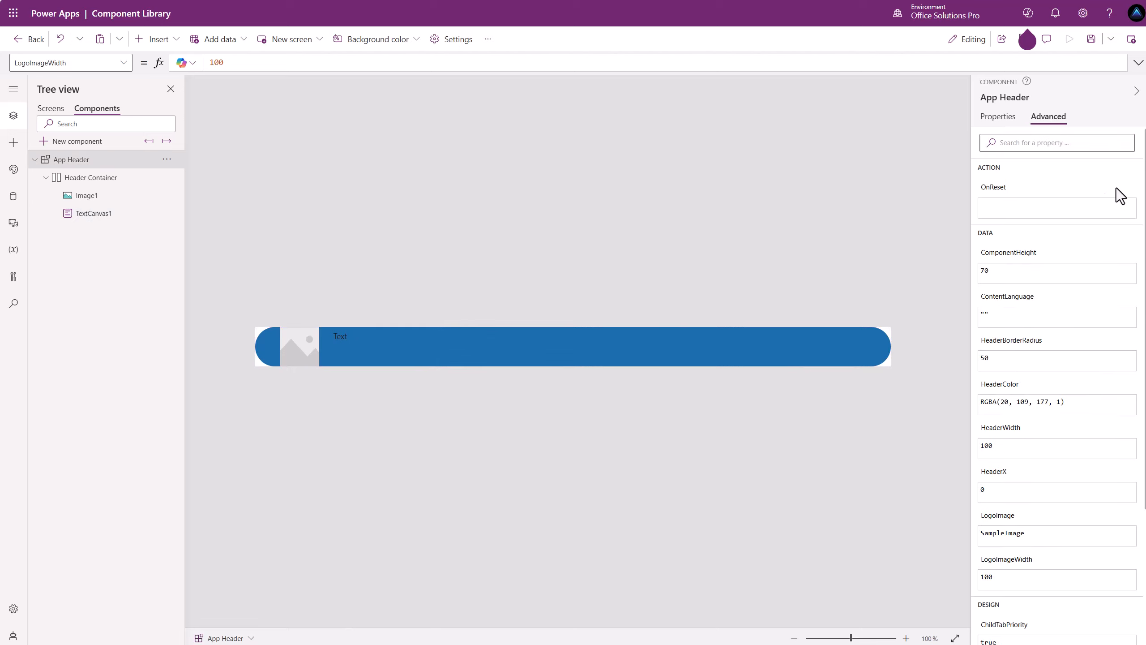
{"action": "left_click", "coordinate": [998, 116]}
{"action": "left_click", "coordinate": [1007, 266]}
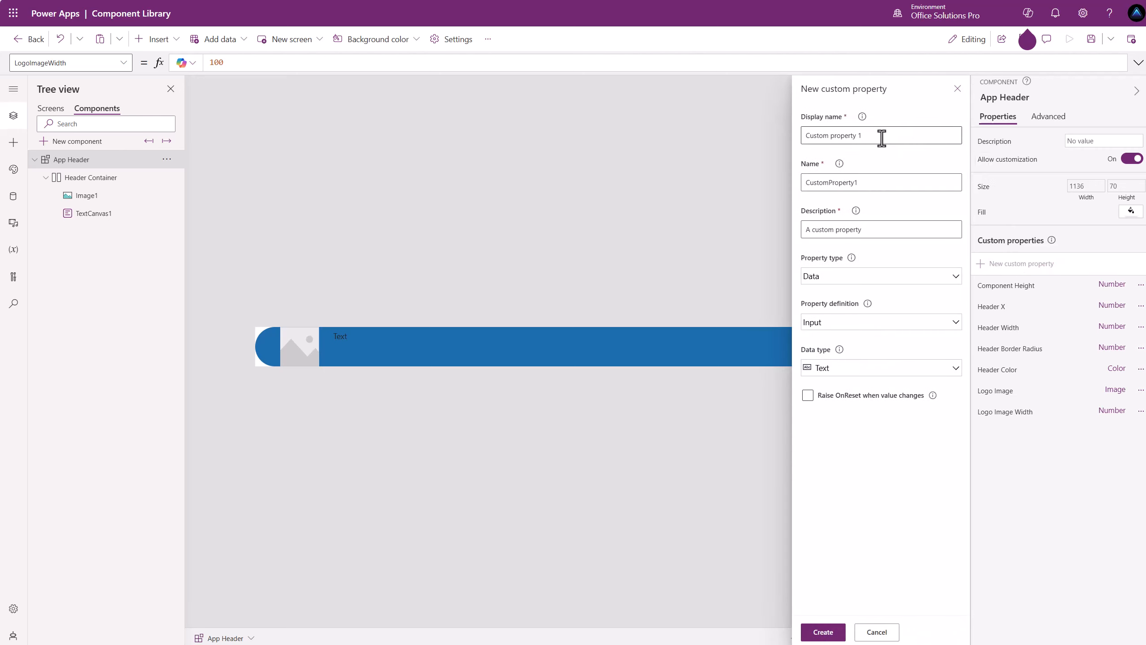
{"action": "left_click_drag", "start_coordinate": [881, 138], "coordinate": [745, 136]}
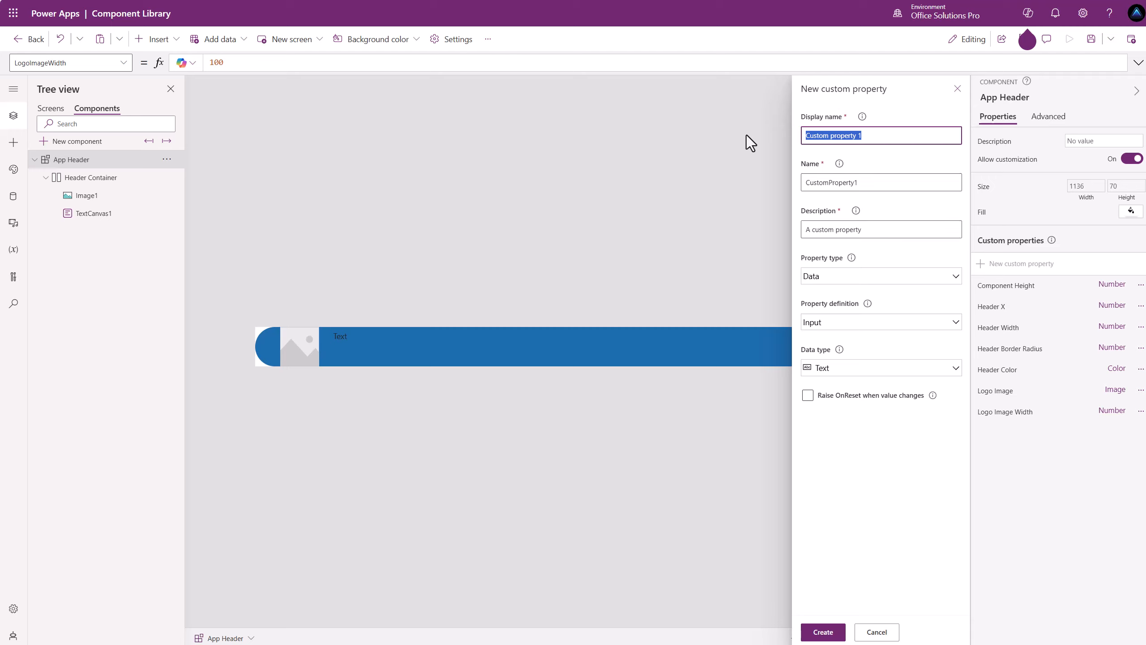
{"action": "type", "text": "Header Title Font X"}
{"action": "key", "text": "BackSpace"}
{"action": "type", "text": "Size"}
{"action": "left_click", "coordinate": [857, 368]}
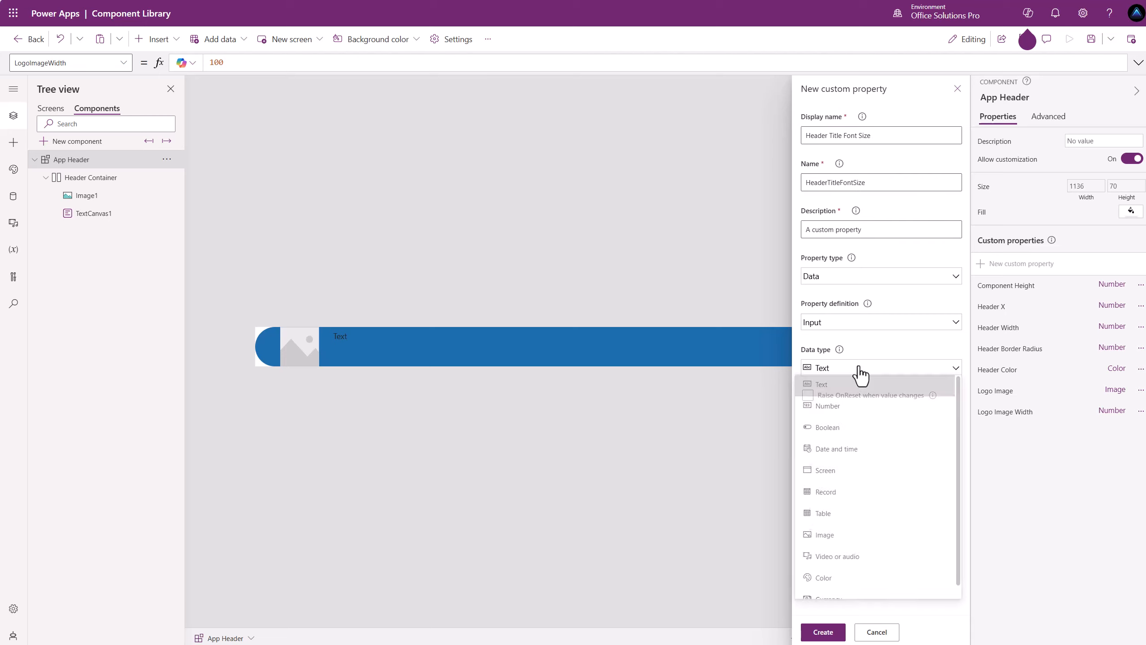
{"action": "left_click", "coordinate": [848, 404]}
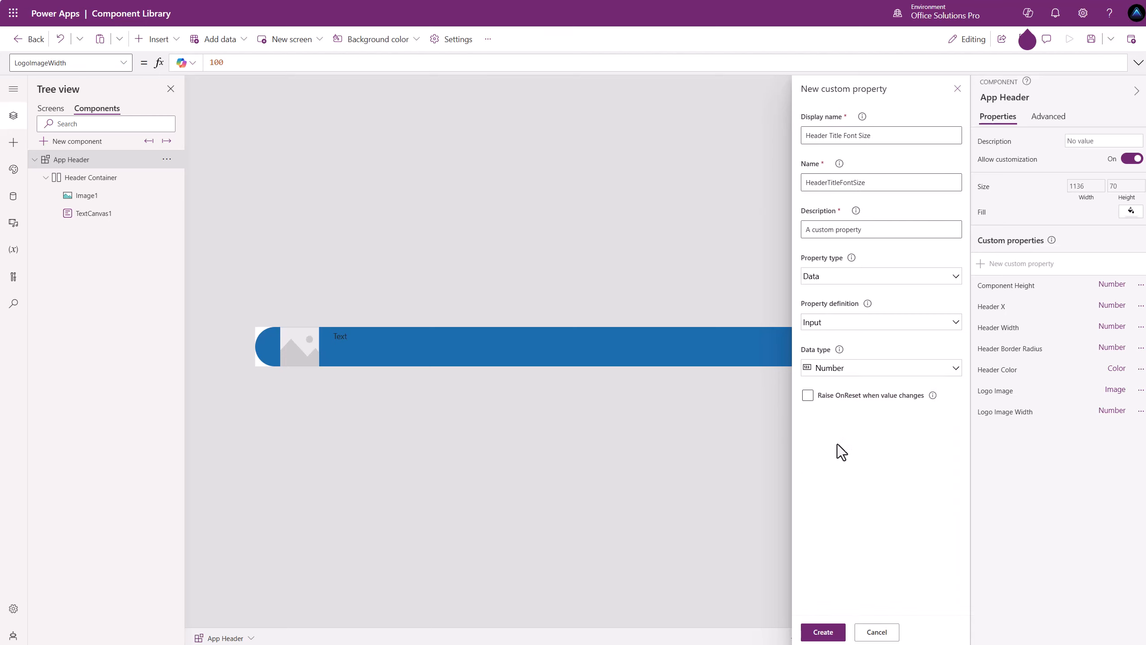
{"action": "left_click", "coordinate": [822, 631]}
Set the default value of the Header Title Font Size property to 26.
{"action": "left_click", "coordinate": [1004, 435]}
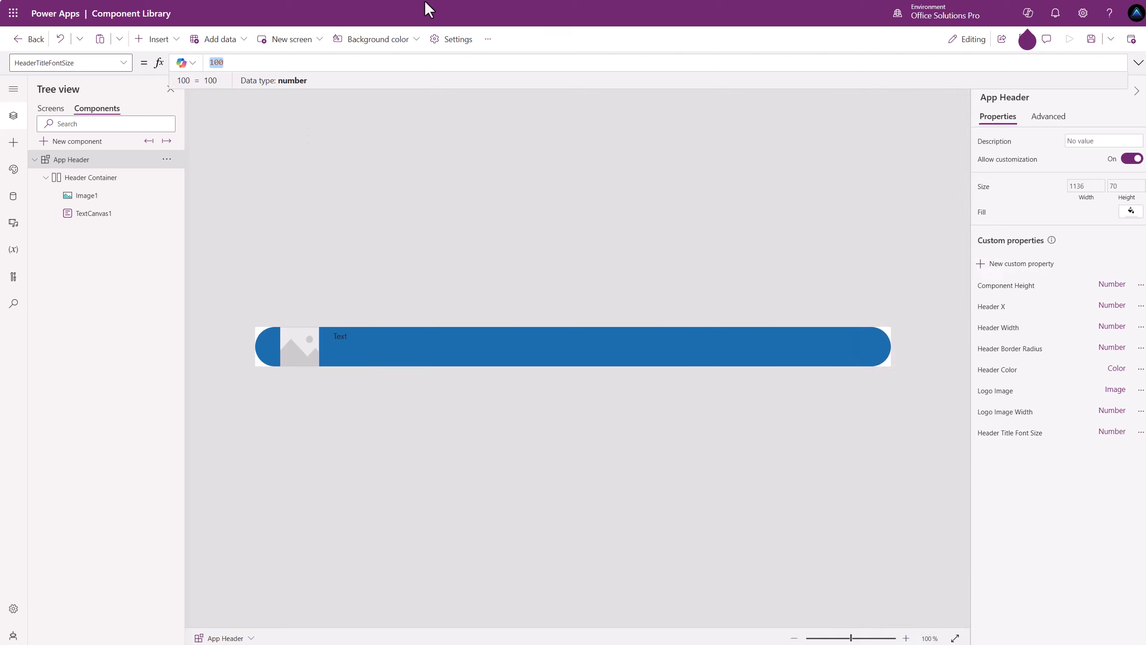
{"action": "type", "text": "26"}
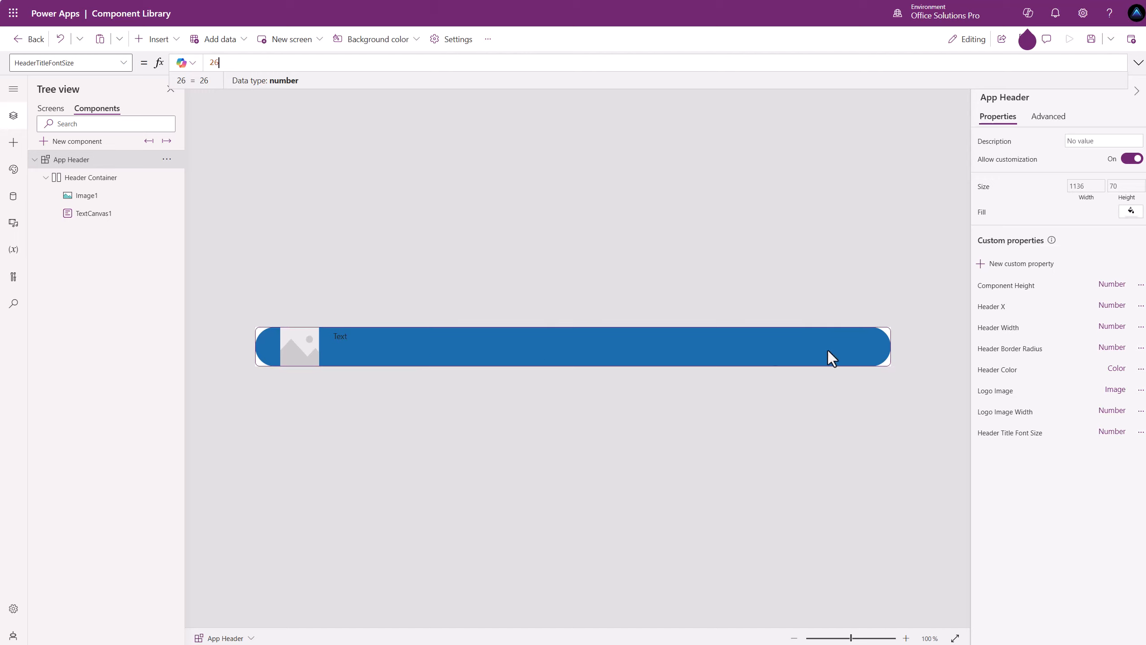
{"action": "left_click", "coordinate": [947, 355]}
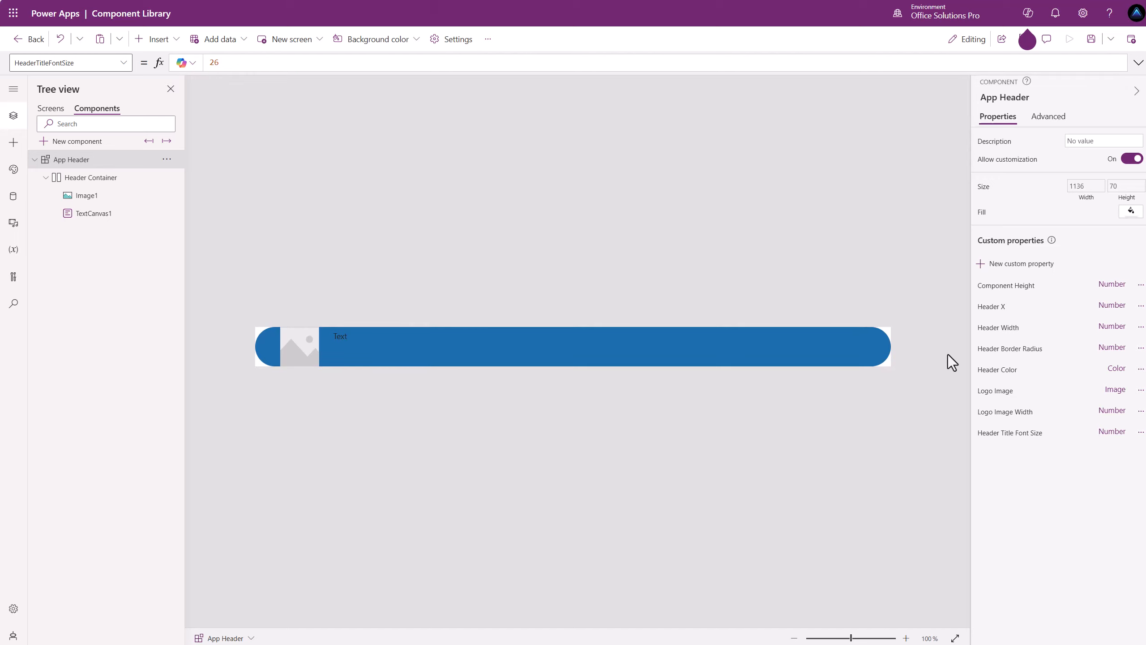
Create a custom input property named Header Title Width with the Number data type on the App Header component.
{"action": "left_click", "coordinate": [1007, 267]}
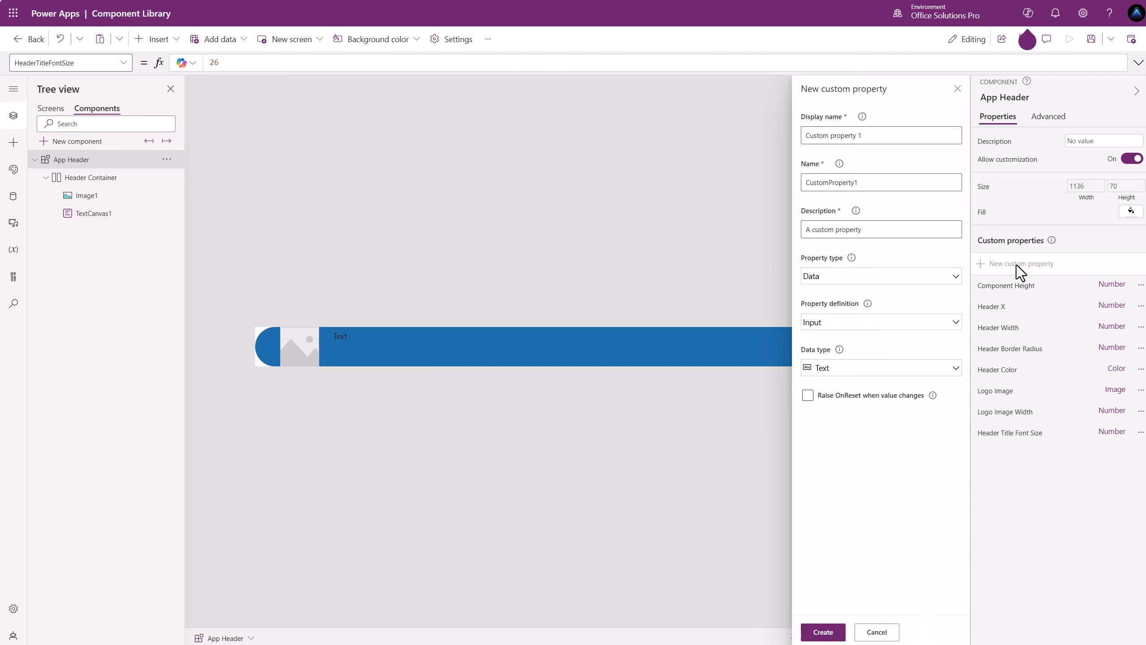
{"action": "left_click", "coordinate": [880, 135]}
{"action": "key", "text": "ctrl+a"}
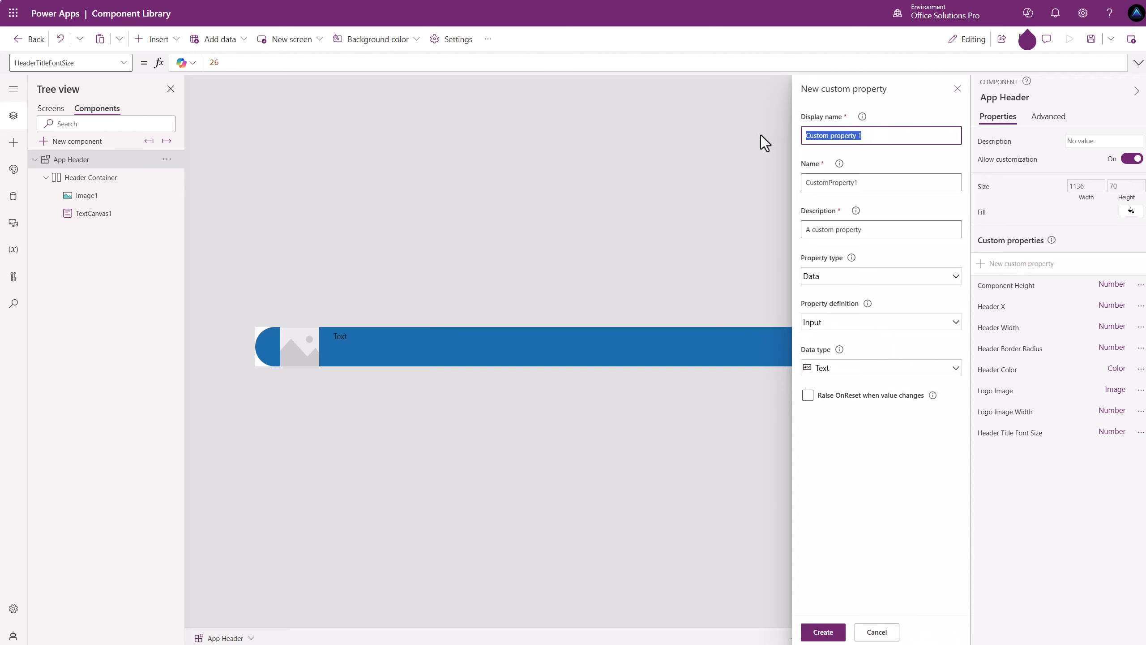
{"action": "type", "text": "Header Title Width"}
{"action": "left_click", "coordinate": [847, 368]}
{"action": "left_click", "coordinate": [834, 408]}
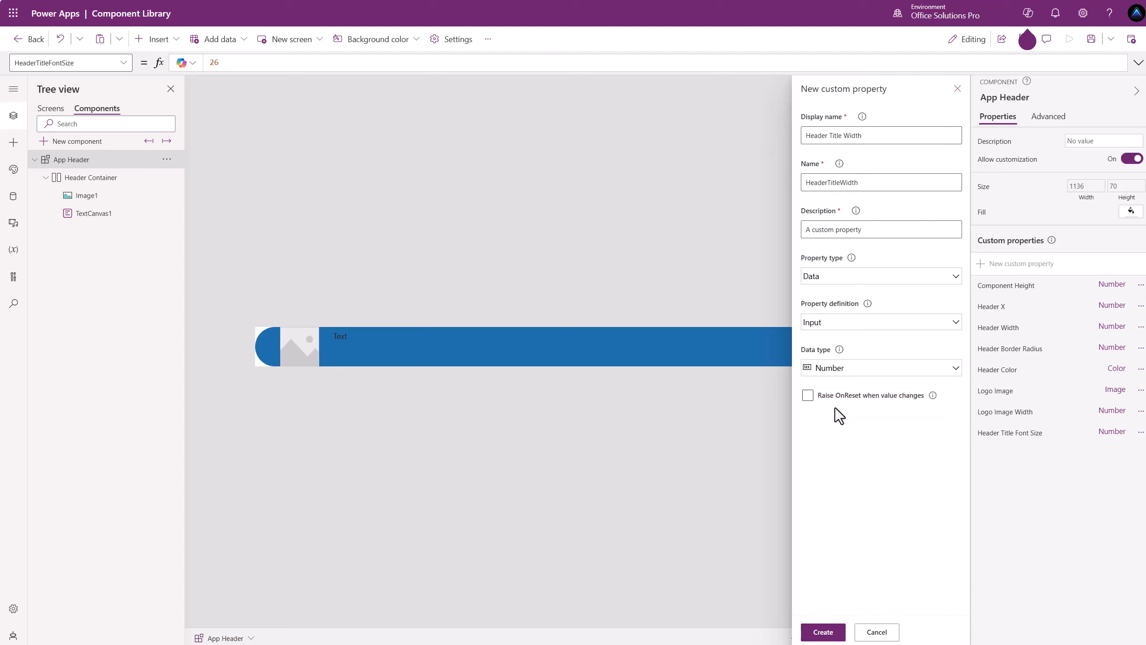
{"action": "key", "text": "Return"}
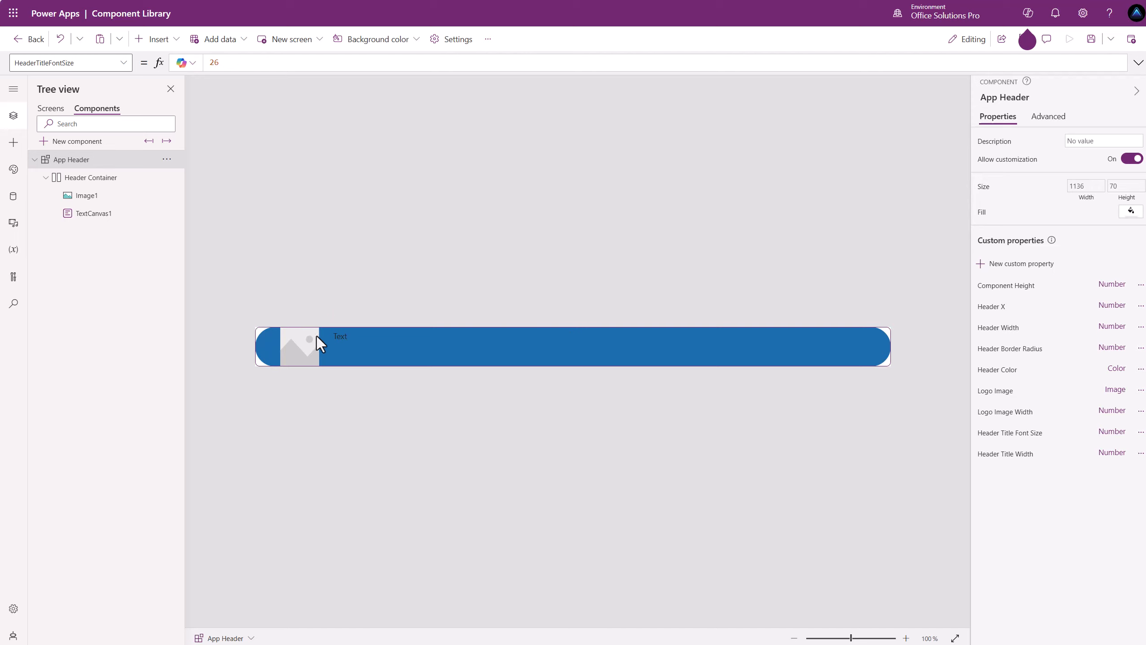
Set the text control's Height formula to 'App Header'.ComponentHeight.
{"action": "left_click", "coordinate": [341, 337]}
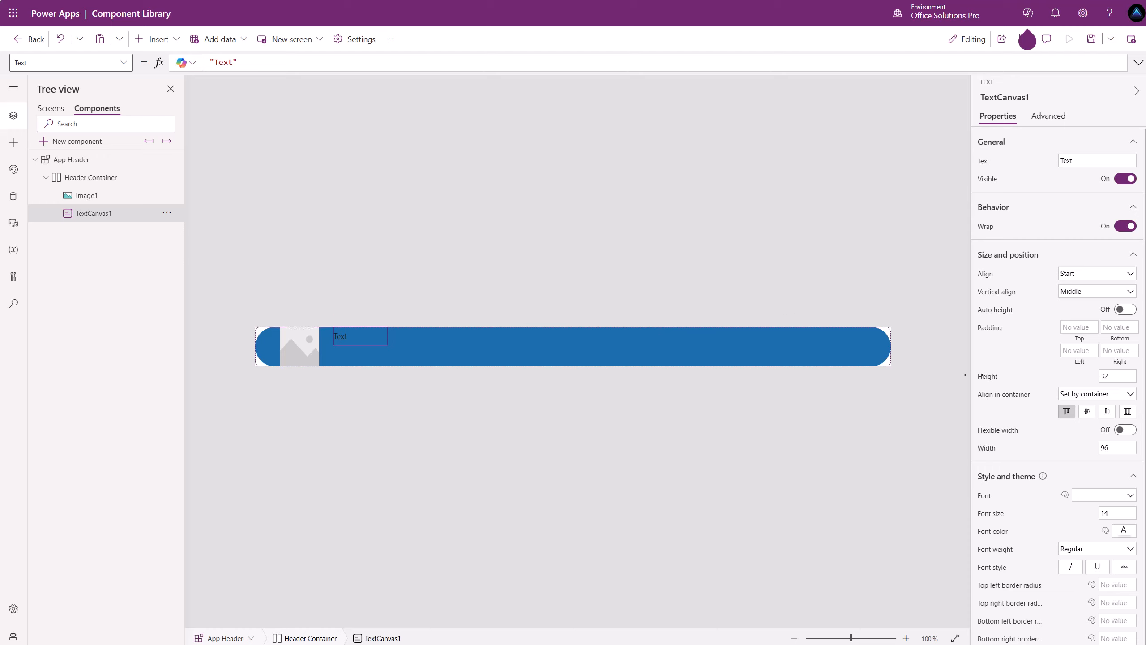
{"action": "left_click", "coordinate": [982, 381]}
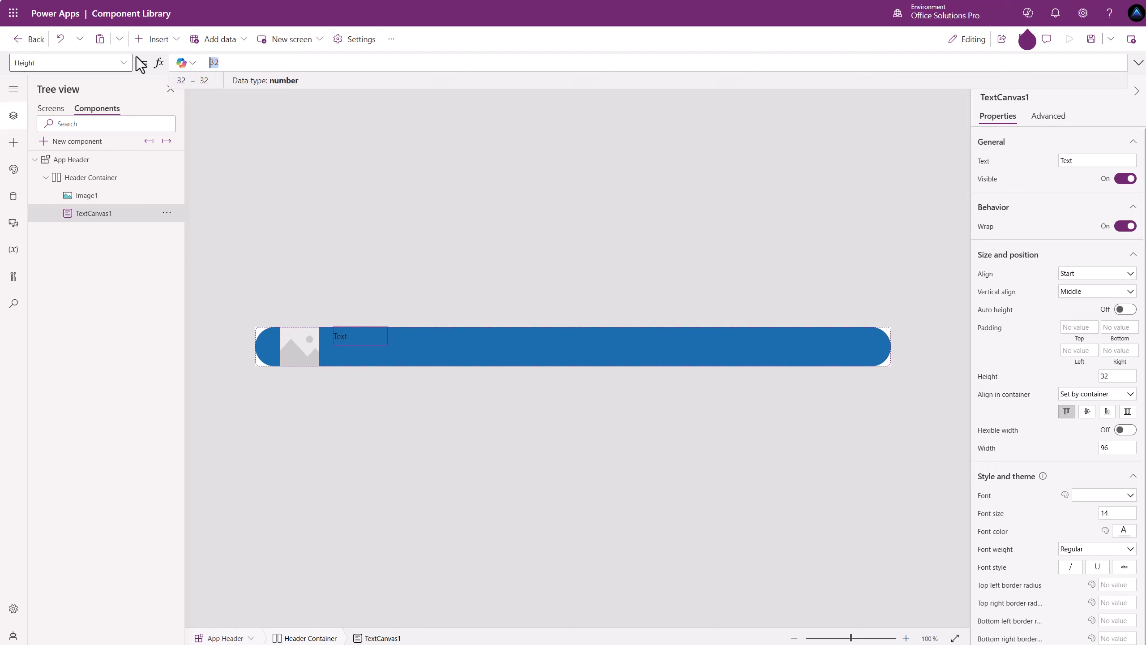
{"action": "type", "text": "'App Header'."}
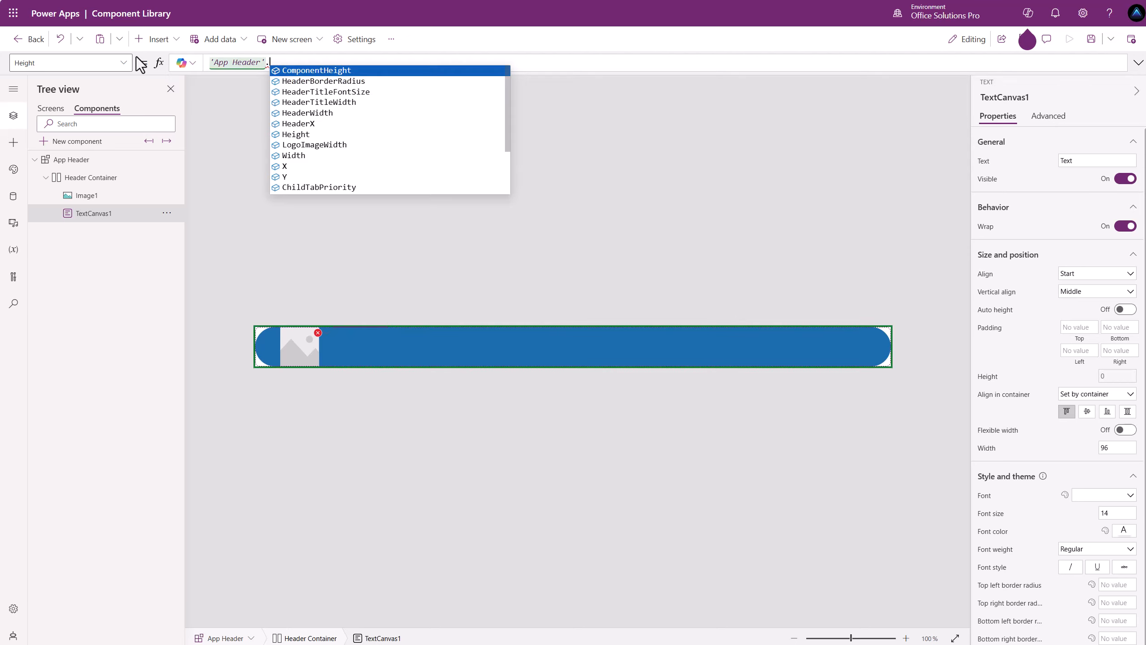
{"action": "left_click", "coordinate": [322, 72]}
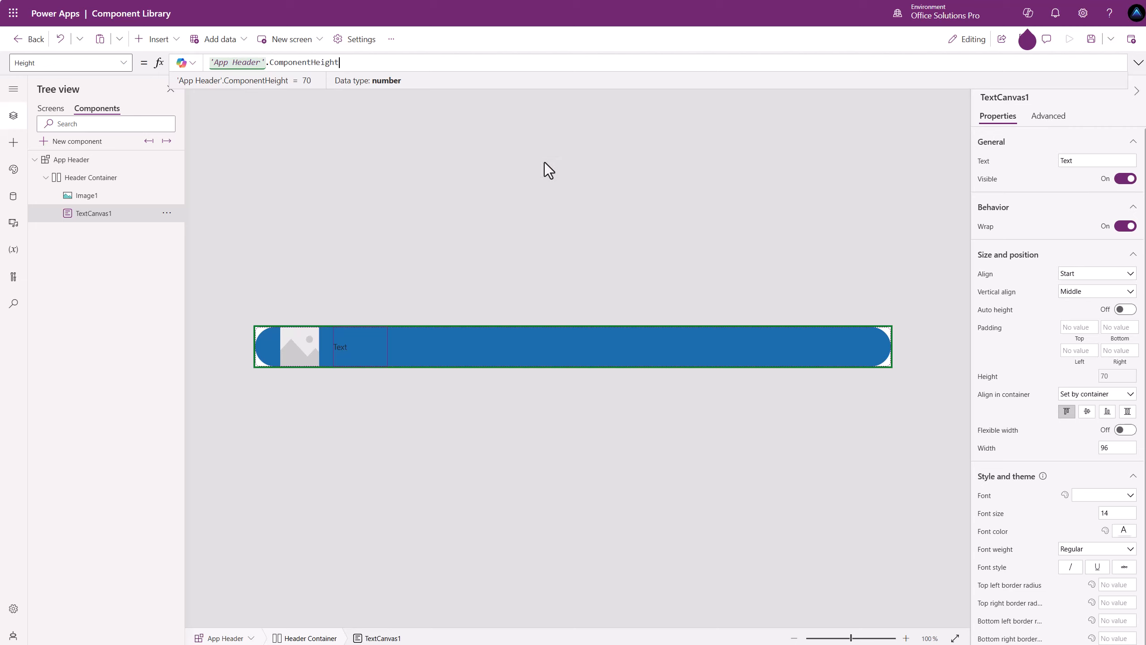
Set the text control's font Size formula to 'App Header'.HeaderTitleFontSize.
{"action": "left_click", "coordinate": [993, 514]}
{"action": "left_click", "coordinate": [237, 63]}
{"action": "left_click_drag", "start_coordinate": [238, 63], "coordinate": [172, 61]}
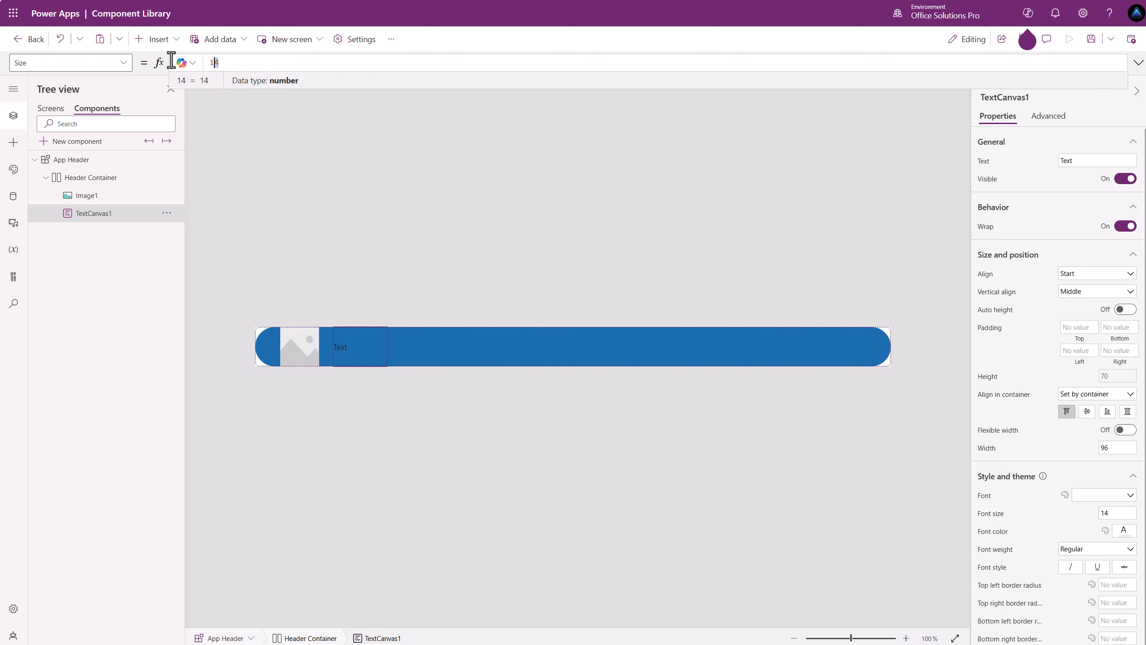
{"action": "key", "text": "BackSpace"}
{"action": "type", "text": "A"}
{"action": "key", "text": "BackSpace"}
{"action": "key", "text": "BackSpace"}
{"action": "type", "text": "'App Header'"}
{"action": "key", "text": "Tab"}
{"action": "type", "text": ".H"}
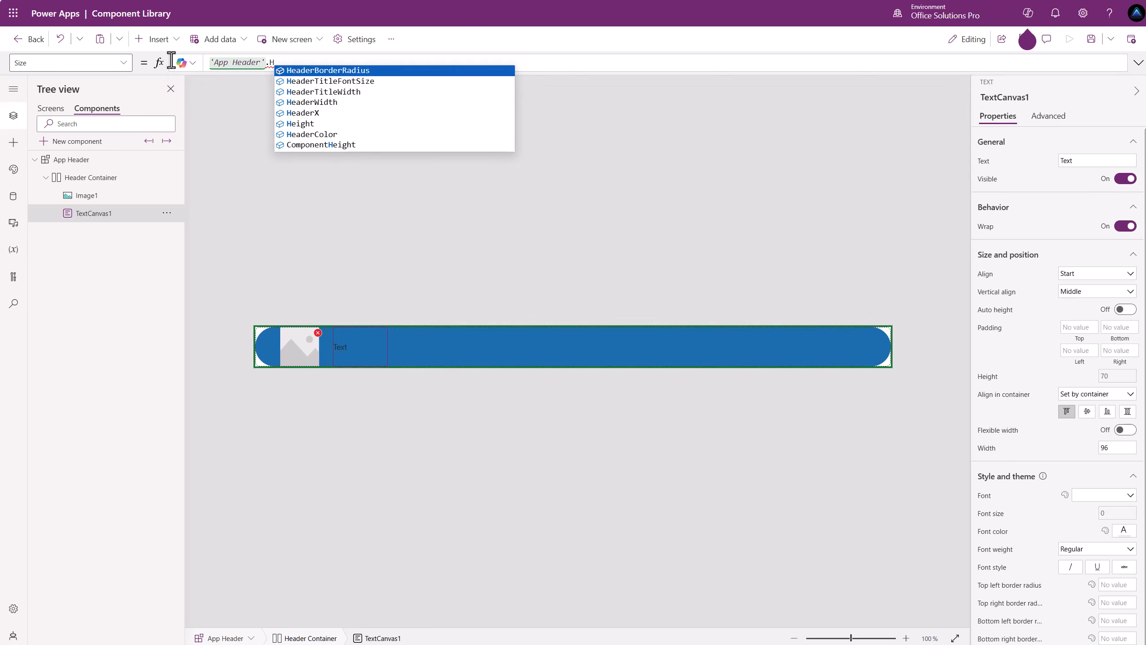
{"action": "left_click", "coordinate": [339, 81]}
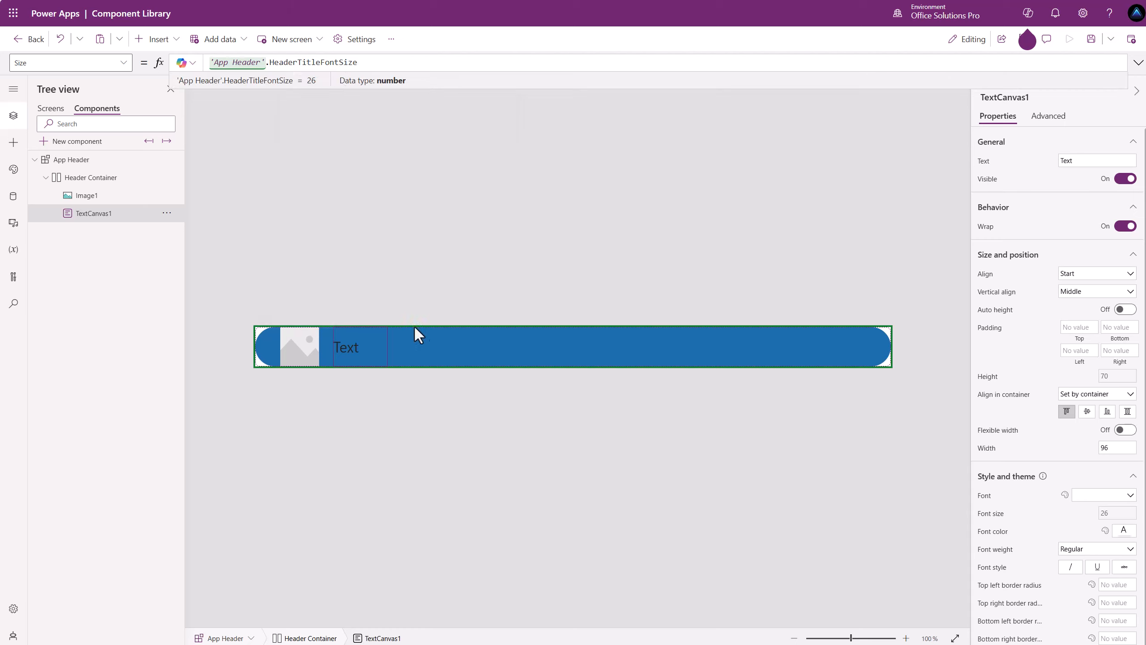
Create a custom input property named Header Title Color with the Color data type on the App Header component.
{"action": "left_click", "coordinate": [729, 304]}
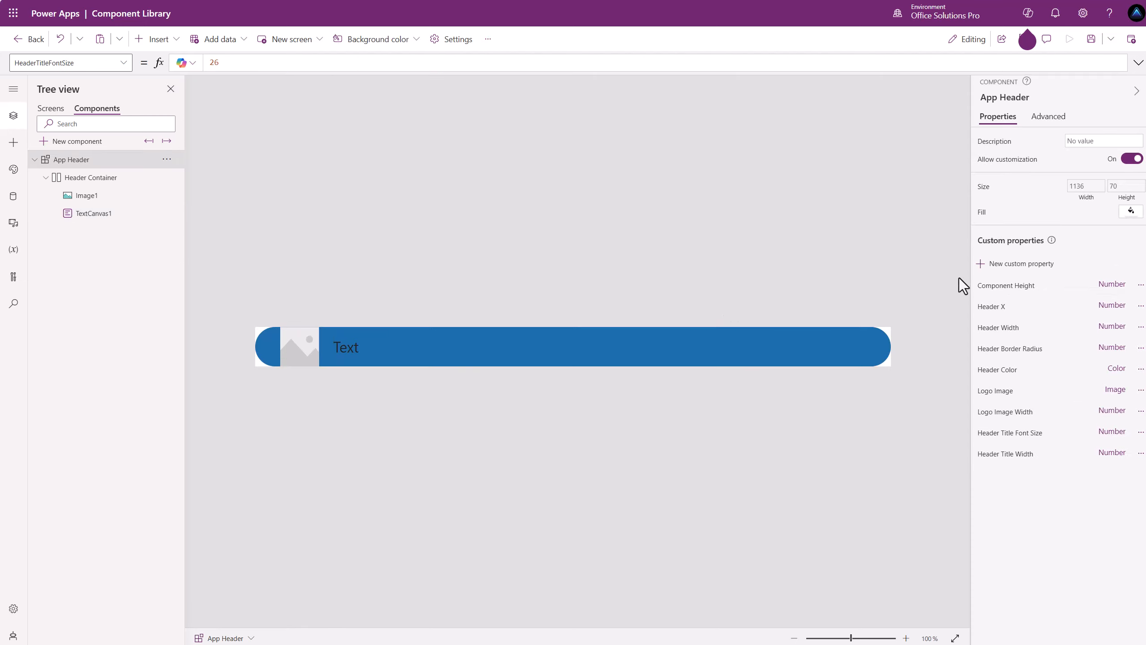
{"action": "left_click", "coordinate": [1021, 263]}
{"action": "left_click_drag", "start_coordinate": [883, 137], "coordinate": [755, 131]}
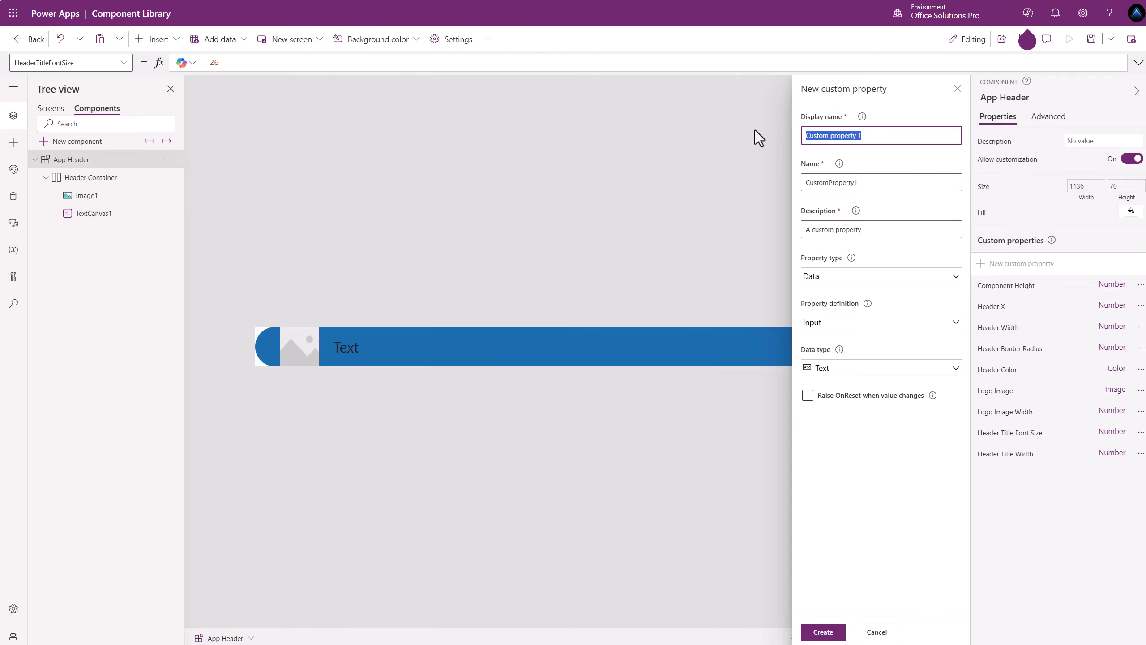
{"action": "key", "text": "BackSpace"}
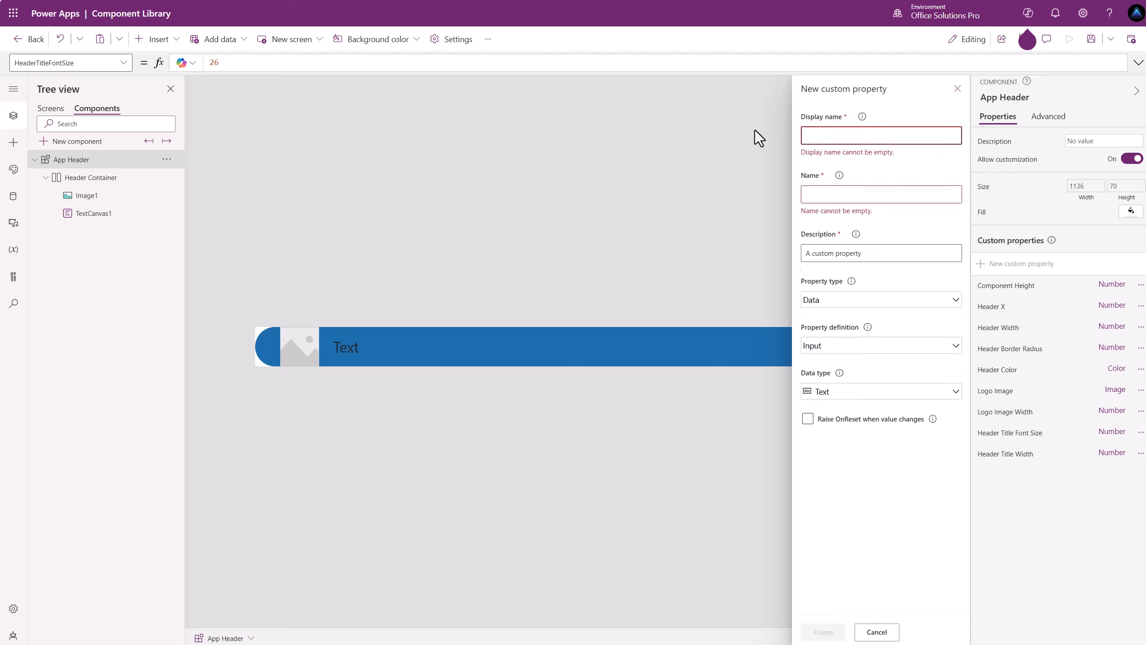
{"action": "type", "text": "Header ti"}
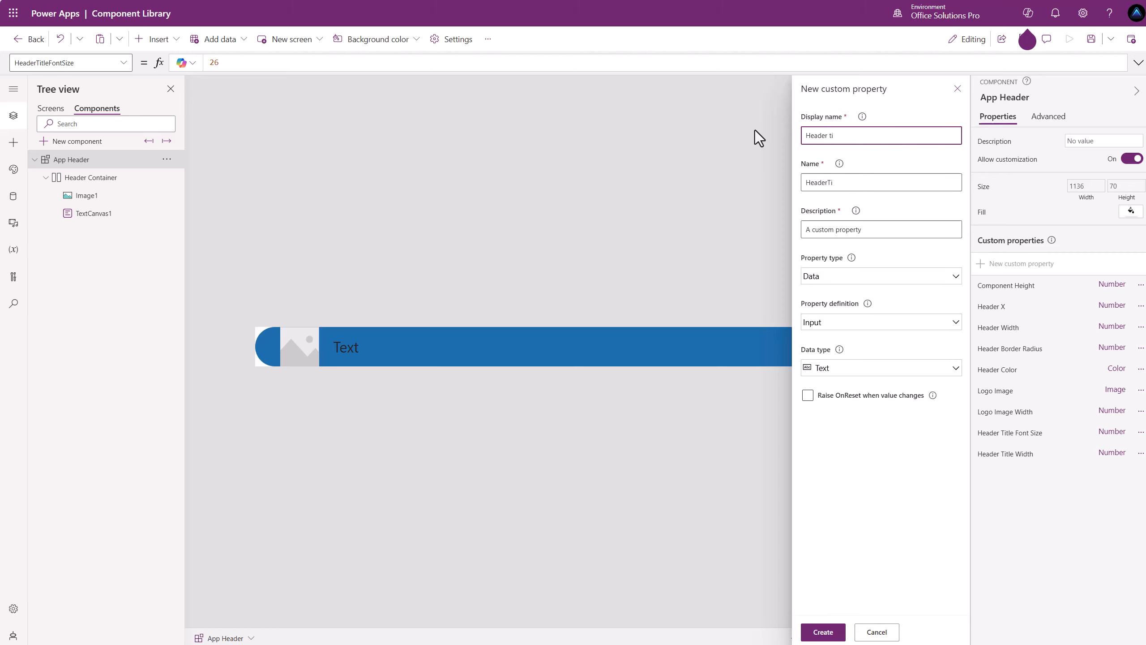
{"action": "type", "text": "Title Color"}
{"action": "left_click", "coordinate": [841, 371]}
{"action": "left_click", "coordinate": [834, 578]}
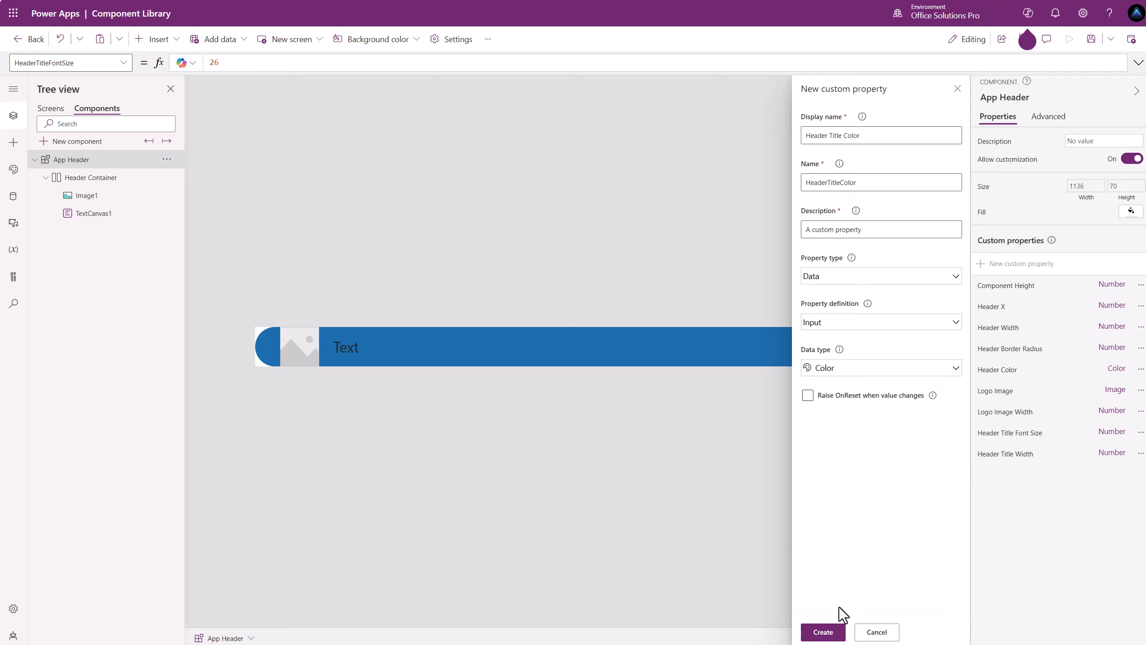
{"action": "left_click", "coordinate": [822, 631]}
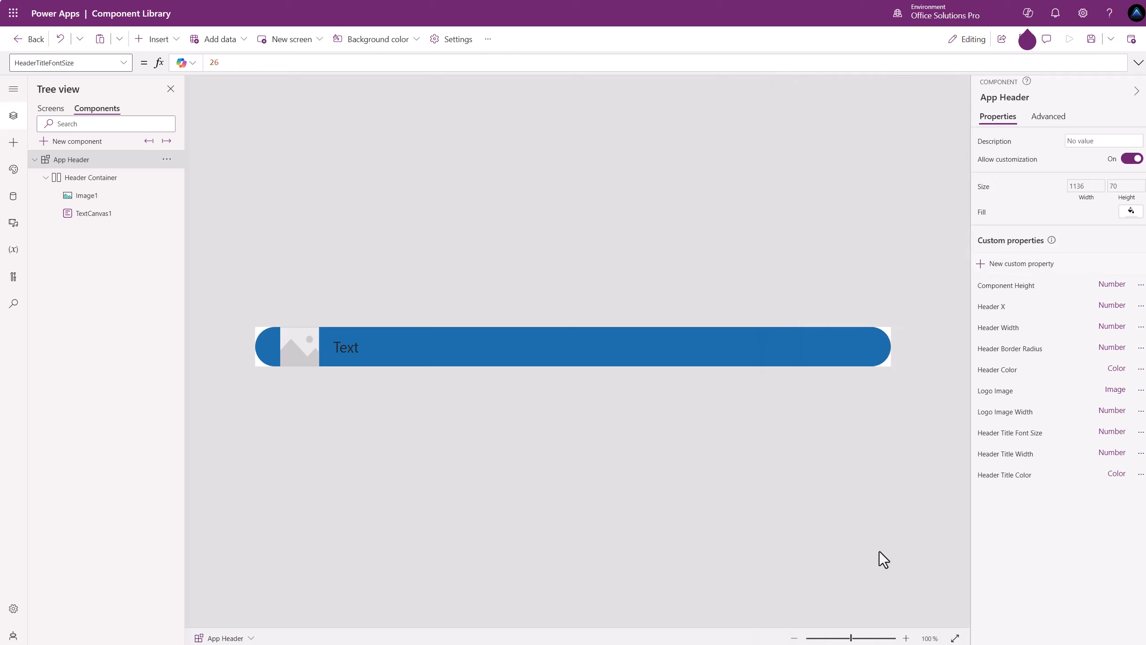
Set the default value of the Header Title Color property to RGBA(255, 255, 255, 1).
{"action": "left_click", "coordinate": [1010, 477]}
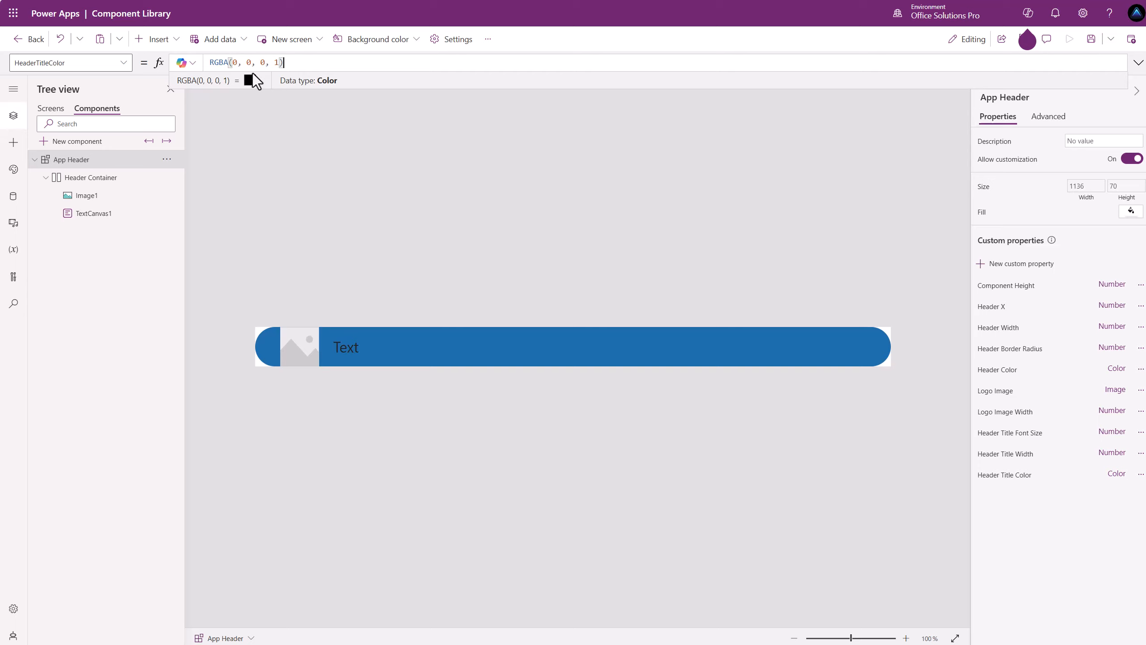
{"action": "double_click", "coordinate": [234, 62]}
{"action": "type", "text": "255"}
{"action": "key", "text": "Right"}
{"action": "key", "text": "Right"}
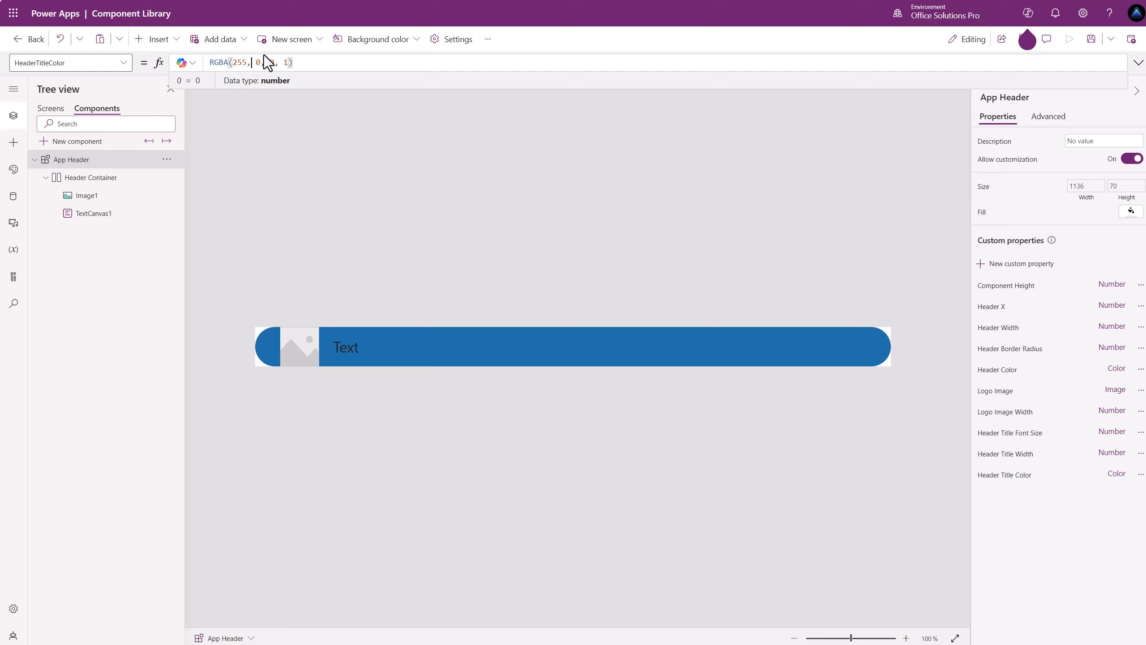
{"action": "type", "text": "255"}
{"action": "key", "text": "Right"}
{"action": "key", "text": "Right"}
{"action": "key", "text": "Right"}
{"action": "key", "text": "BackSpace"}
{"action": "type", "text": "255"}
Set the text control's FontColor formula to 'App Header'.HeaderTitleColor.
{"action": "left_click", "coordinate": [344, 341]}
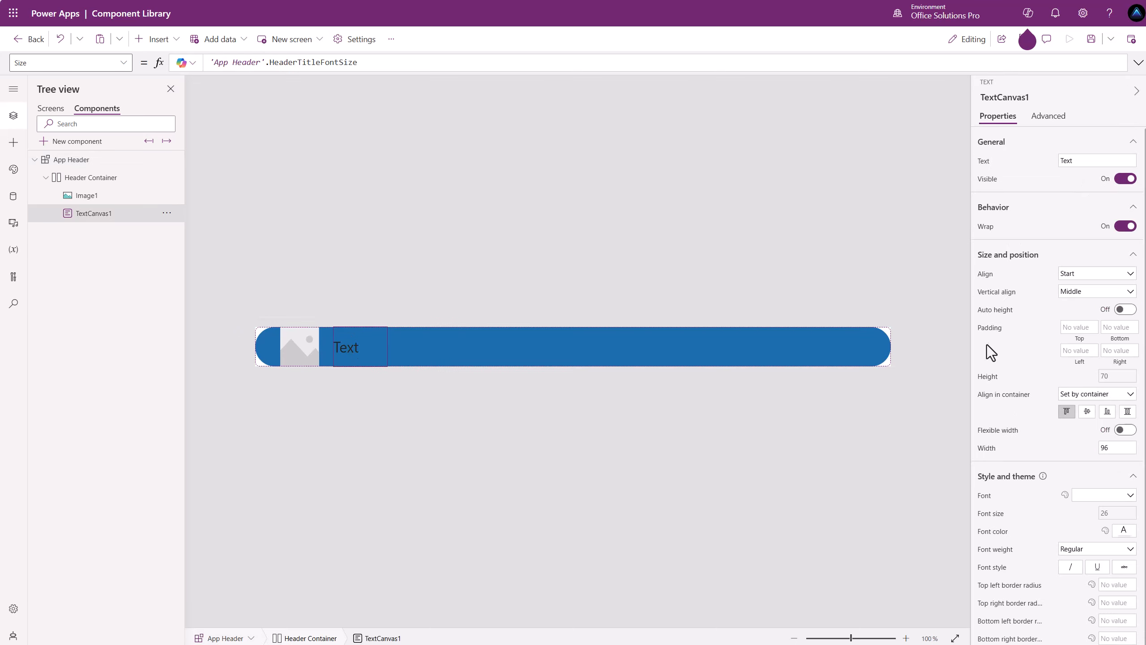
{"action": "left_click", "coordinate": [995, 531]}
{"action": "type", "text": "'App Header'."}
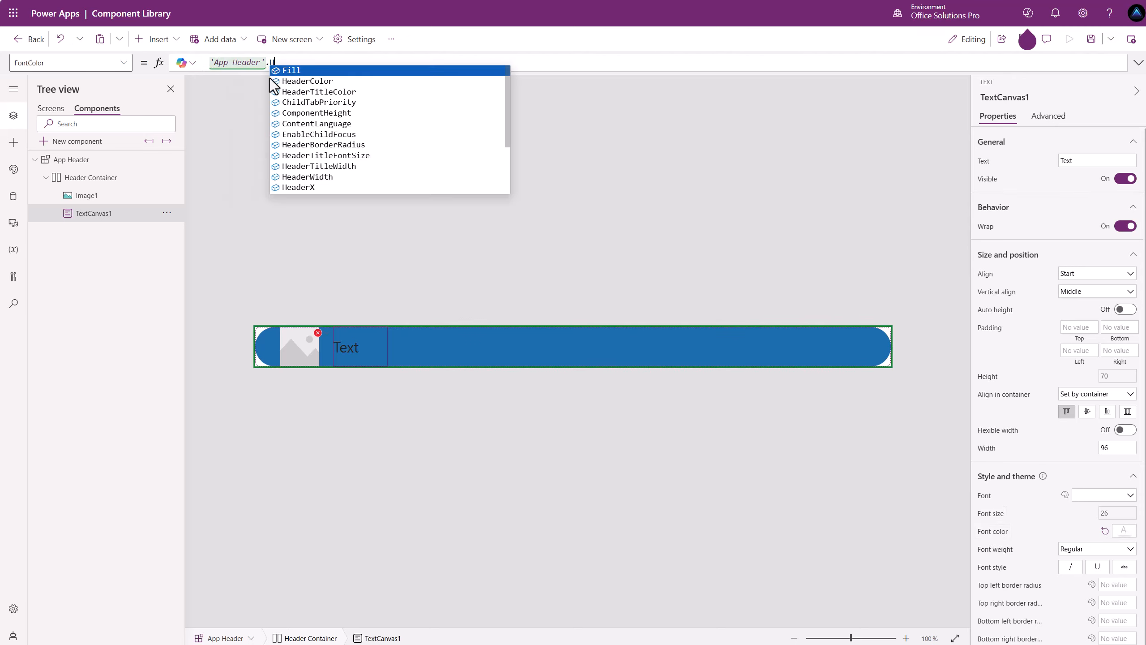
{"action": "type", "text": "He"}
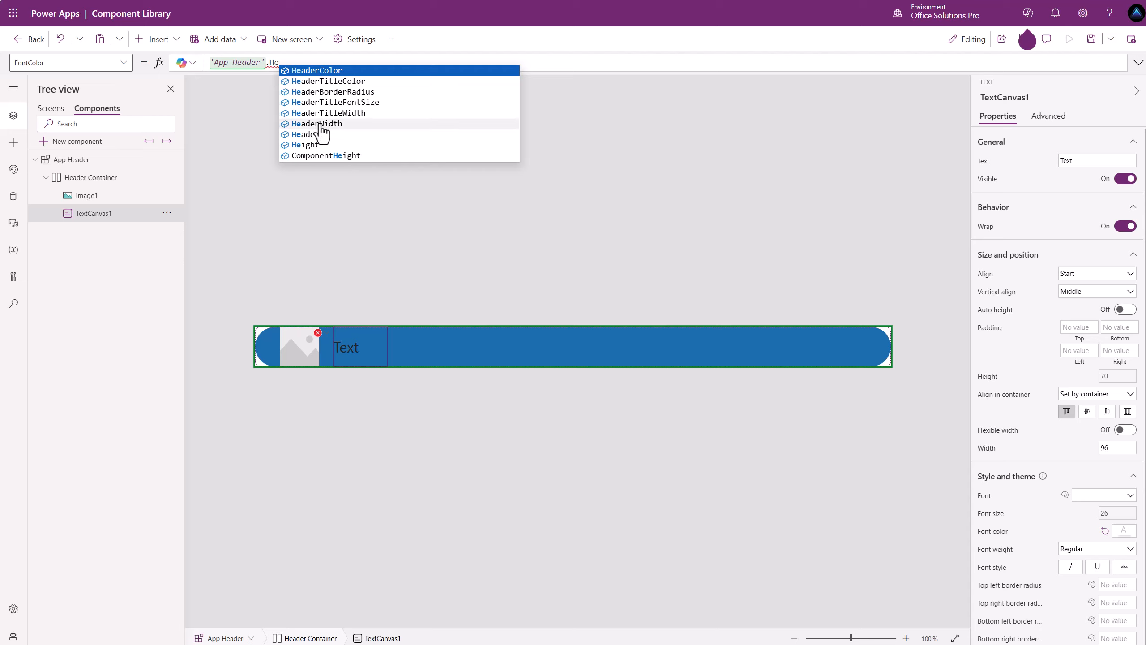
{"action": "left_click", "coordinate": [328, 83]}
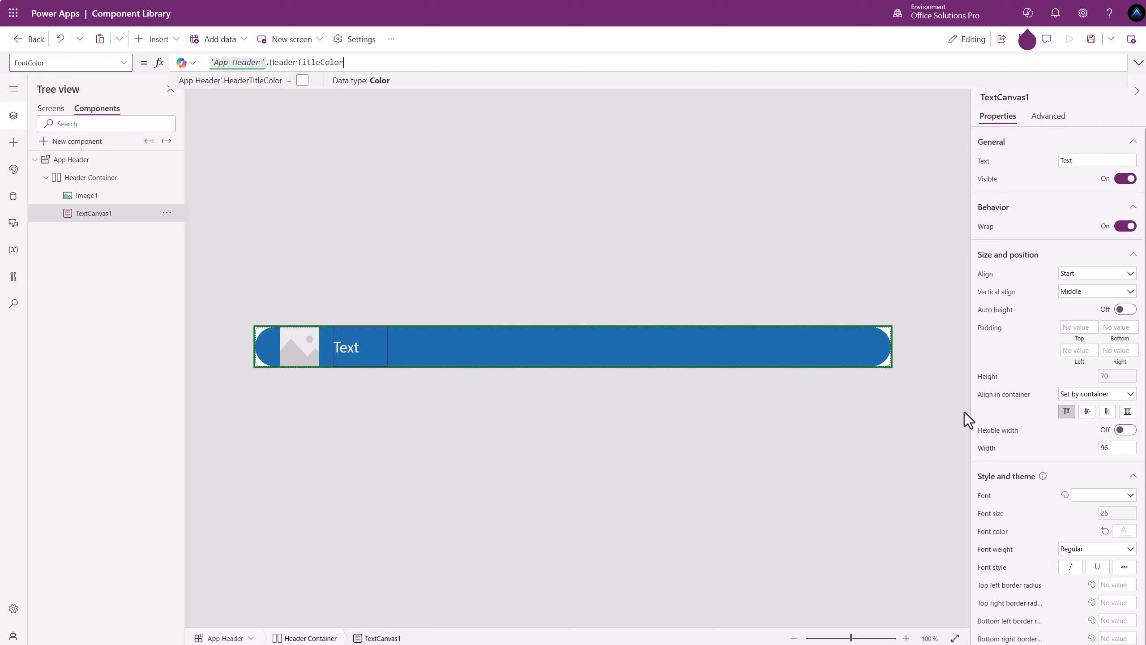
Set the text control's Width formula to 'App Header'.HeaderTitleWidth.
{"action": "left_click", "coordinate": [986, 447]}
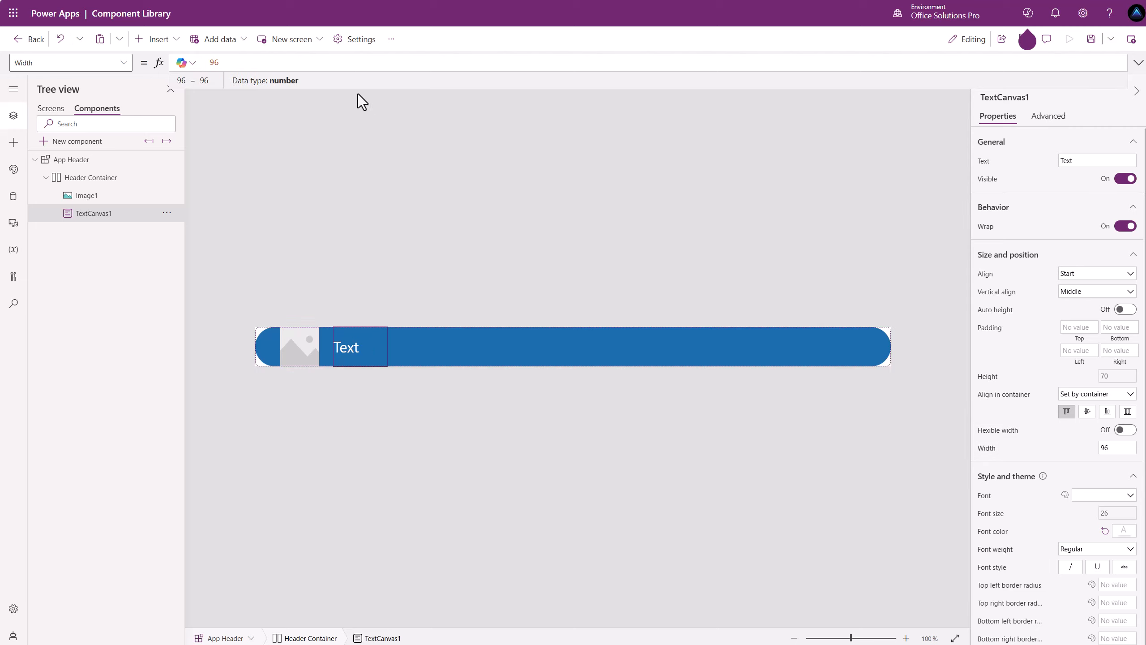
{"action": "key", "text": "BackSpace"}
{"action": "key", "text": "BackSpace"}
{"action": "type", "text": "Ap"}
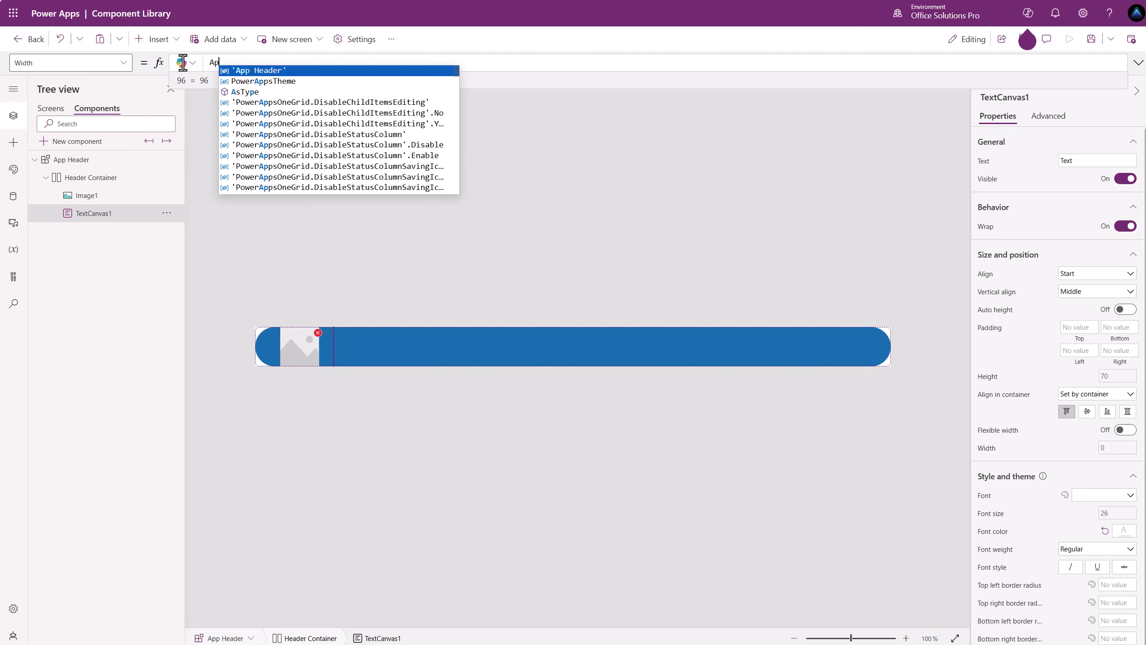
{"action": "key", "text": "Tab"}
{"action": "type", "text": "."}
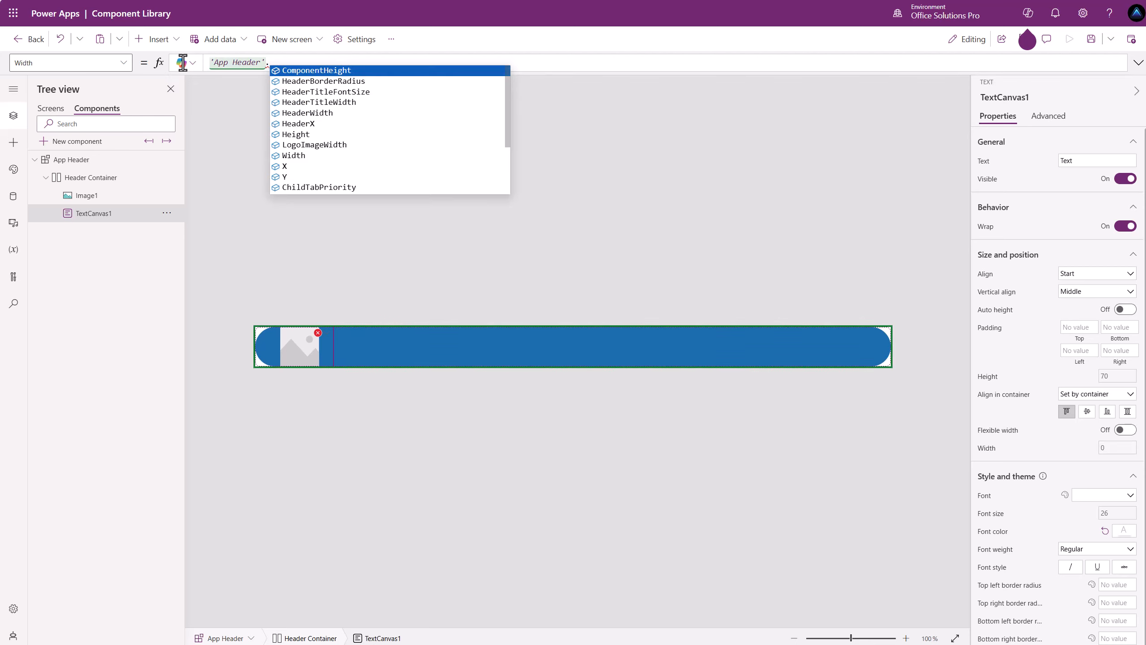
{"action": "left_click", "coordinate": [321, 103]}
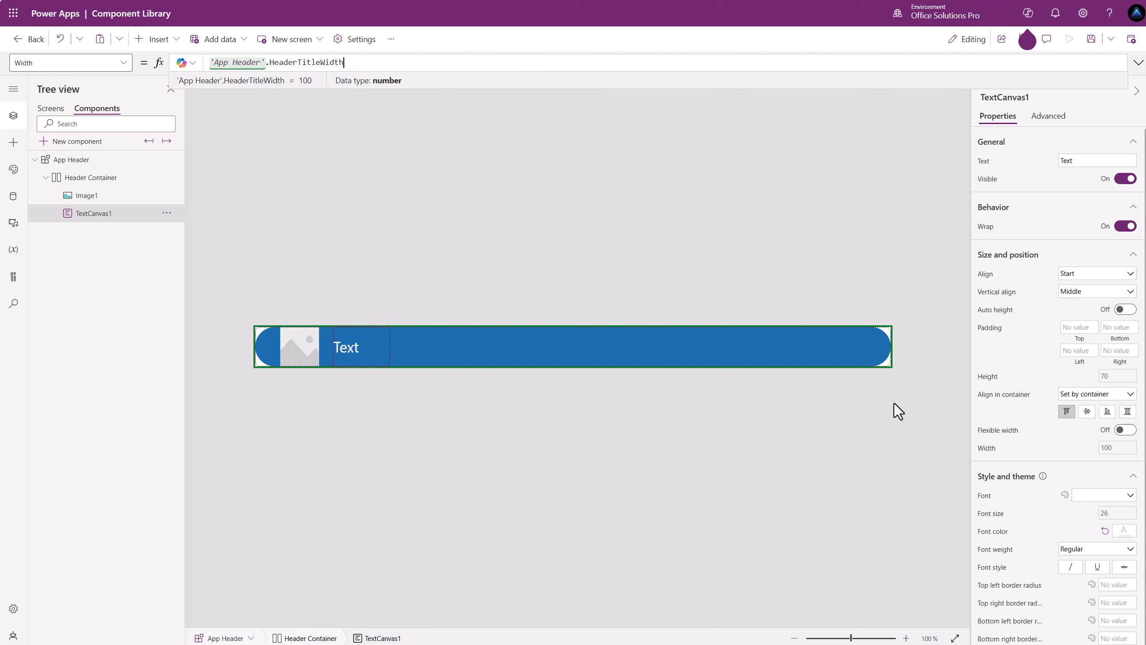
Set the default value of the Header Title Width property to 350 and check the text control's extent.
{"action": "left_click", "coordinate": [908, 422]}
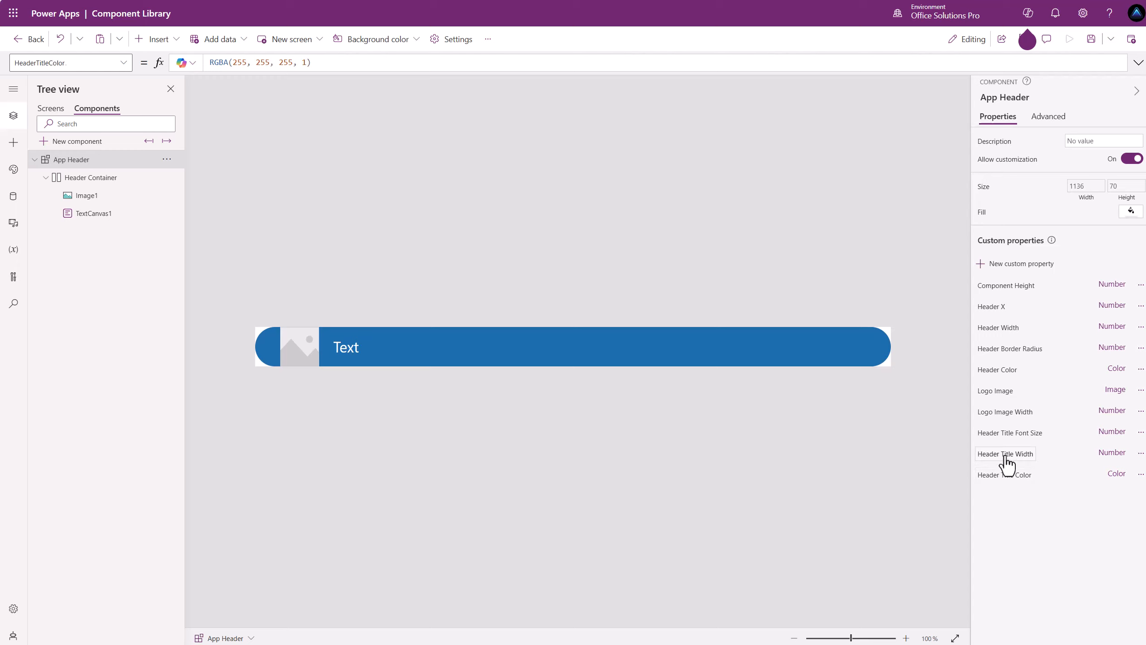
{"action": "left_click", "coordinate": [1006, 453]}
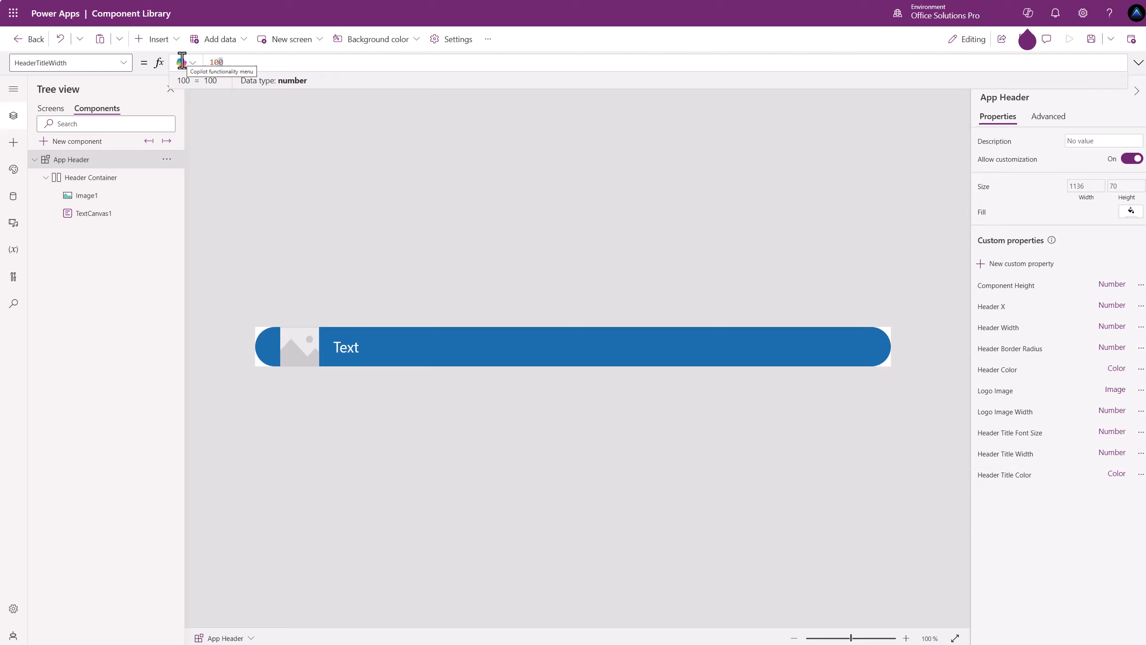
{"action": "key", "text": "BackSpace"}
{"action": "type", "text": "350"}
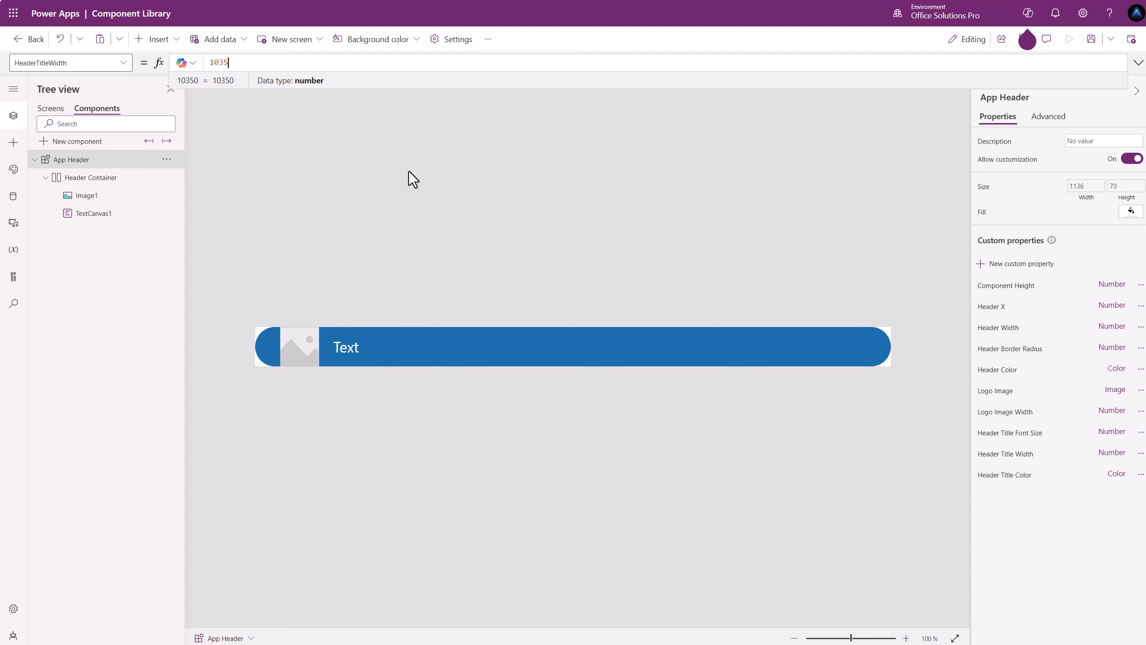
{"action": "key", "text": "BackSpace"}
{"action": "key", "text": "BackSpace"}
{"action": "key", "text": "BackSpace"}
{"action": "key", "text": "BackSpace"}
{"action": "key", "text": "BackSpace"}
{"action": "type", "text": "350"}
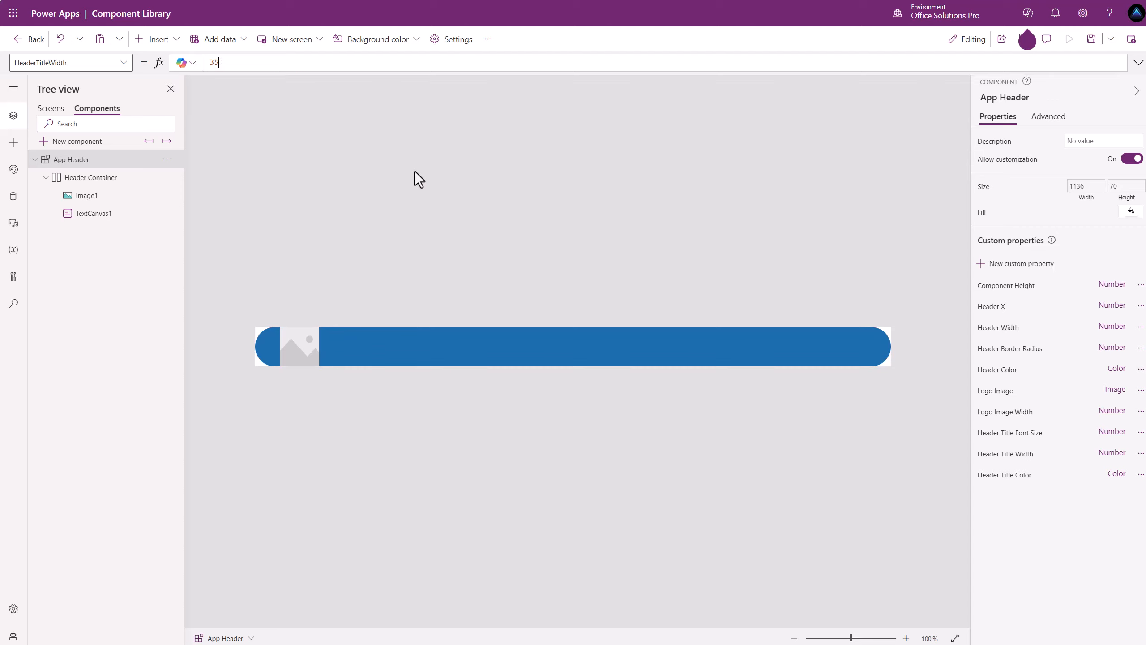
{"action": "left_click", "coordinate": [362, 347]}
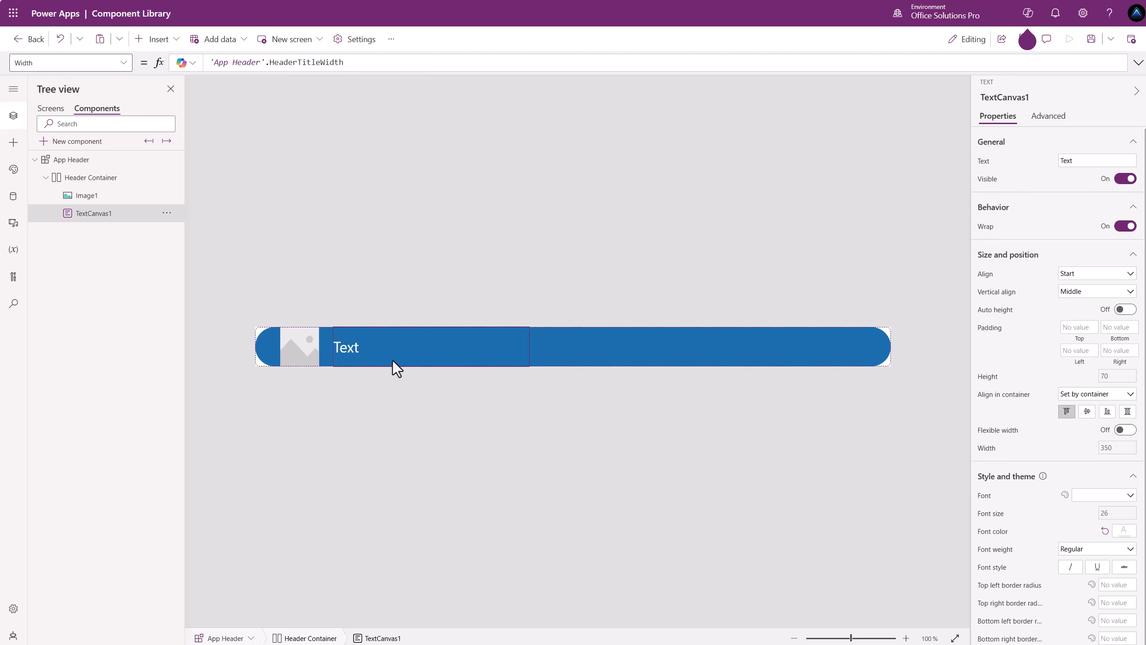
Create a custom property named Header Title Text on App Header with property type Function, definition Input and data type Text.
{"action": "left_click", "coordinate": [894, 401]}
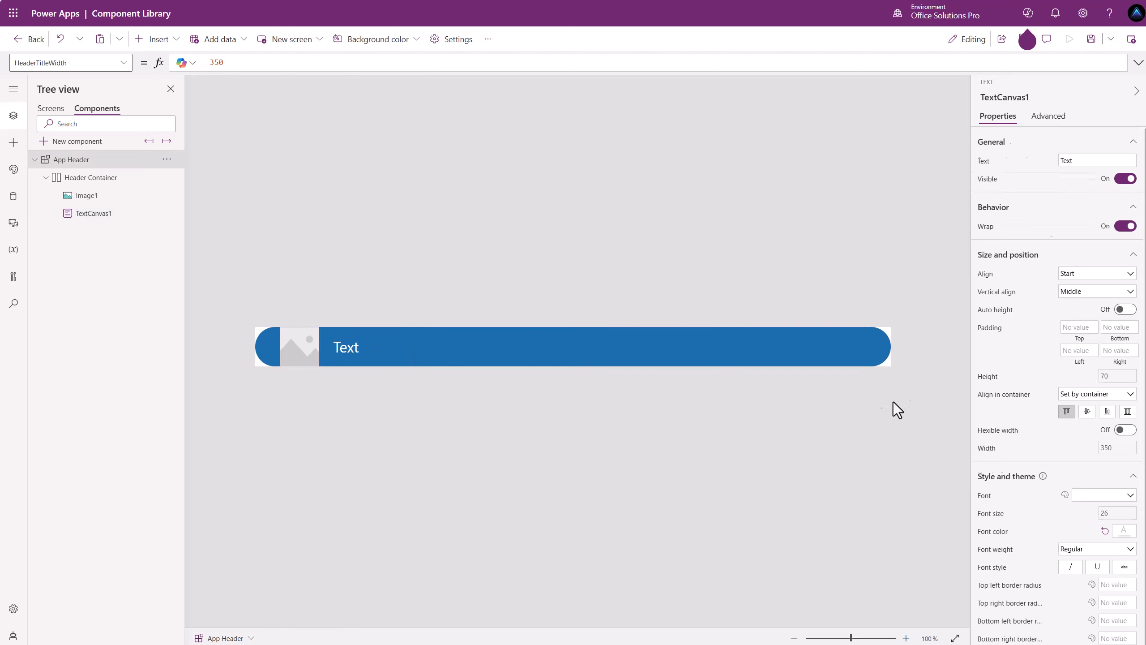
{"action": "left_click", "coordinate": [1019, 262]}
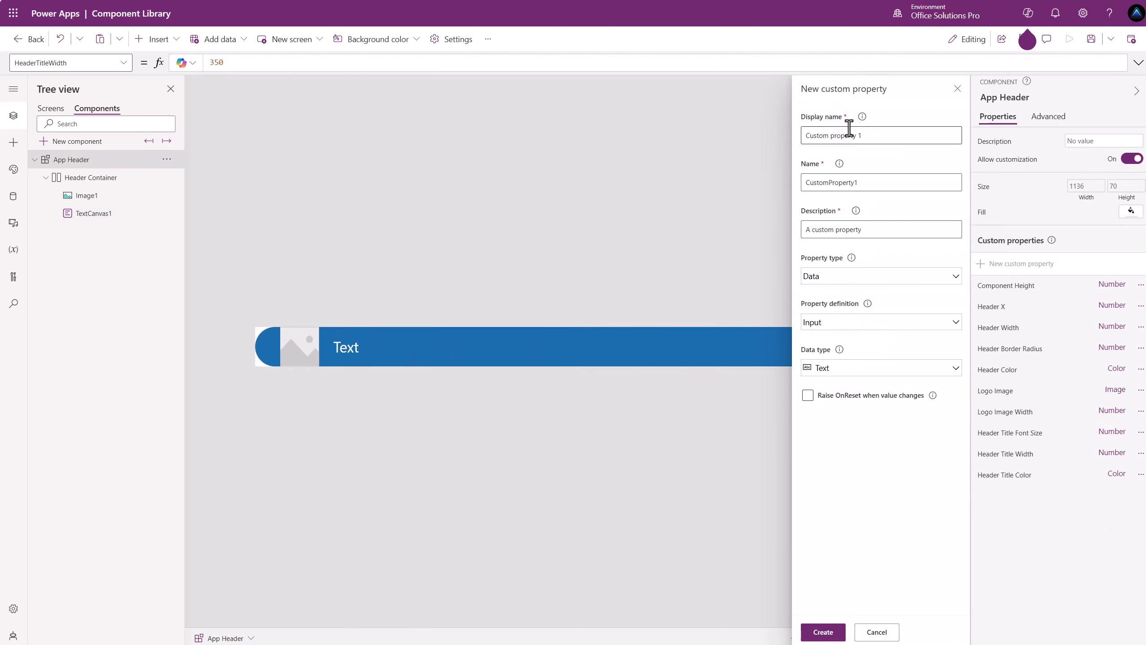
{"action": "type", "text": "He"}
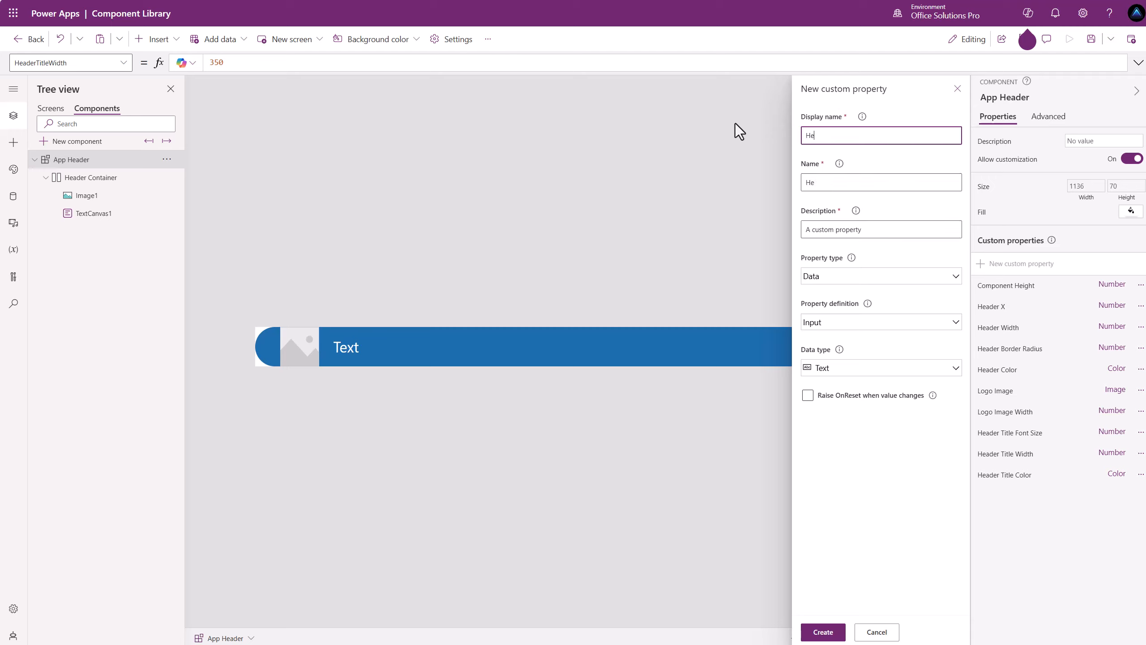
{"action": "type", "text": "ader Title Text"}
{"action": "left_click", "coordinate": [856, 276]}
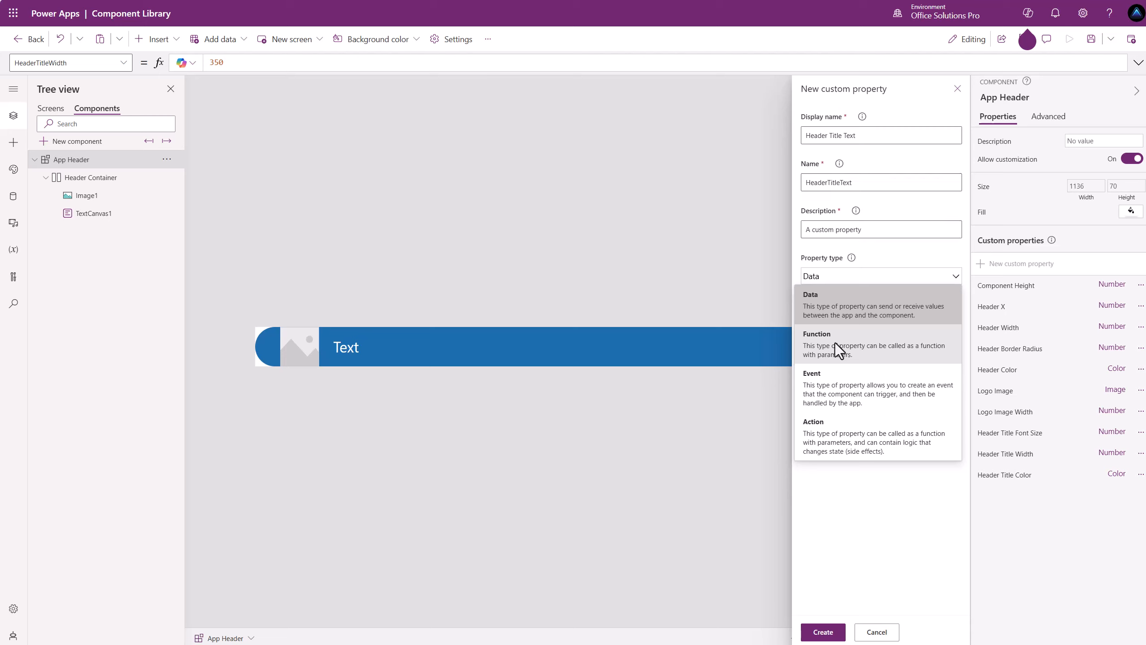
{"action": "left_click", "coordinate": [835, 342]}
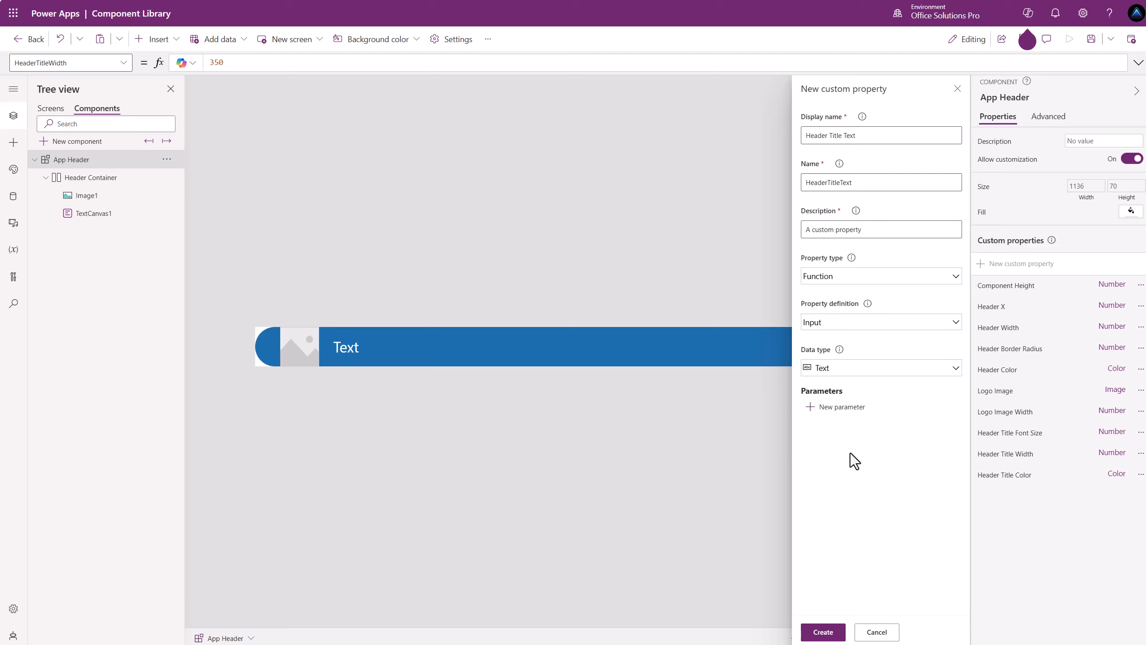
{"action": "left_click", "coordinate": [824, 632]}
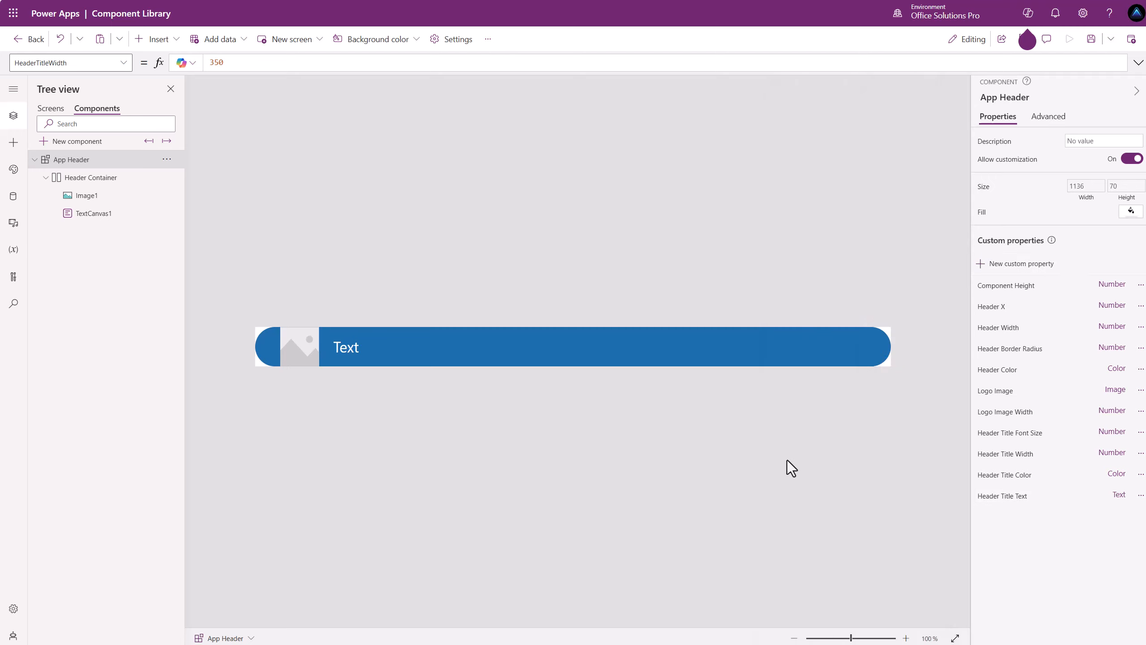
Set the text control's Text formula to 'App Header'.HeaderTitleText().
{"action": "left_click", "coordinate": [350, 345]}
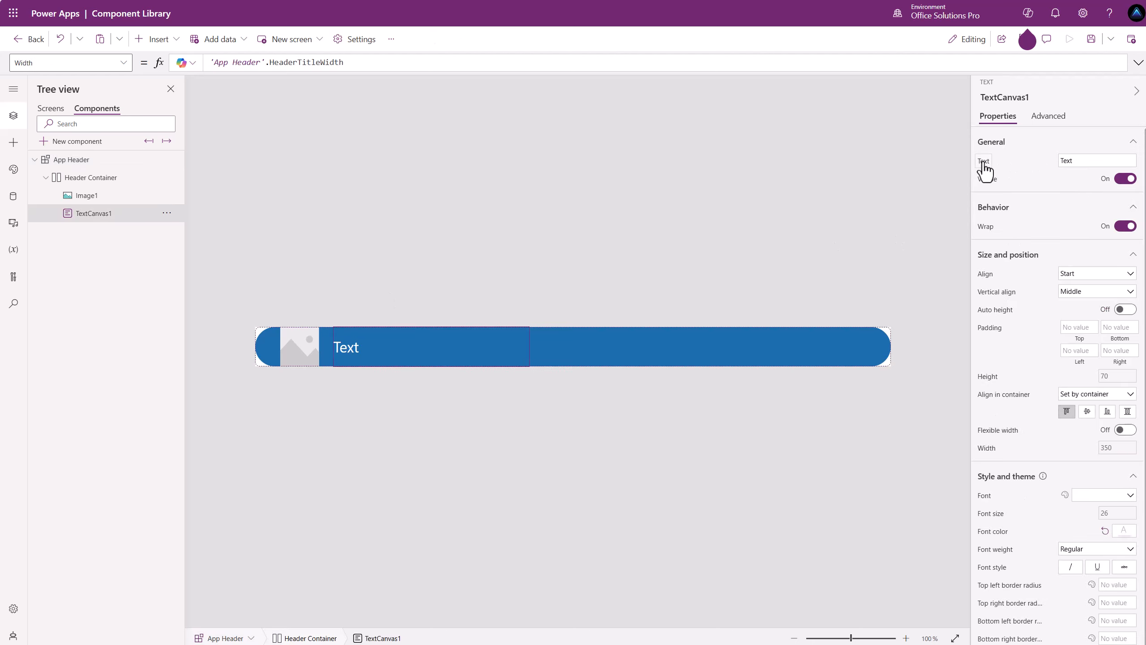
{"action": "left_click", "coordinate": [368, 63]}
{"action": "double_click", "coordinate": [368, 65]}
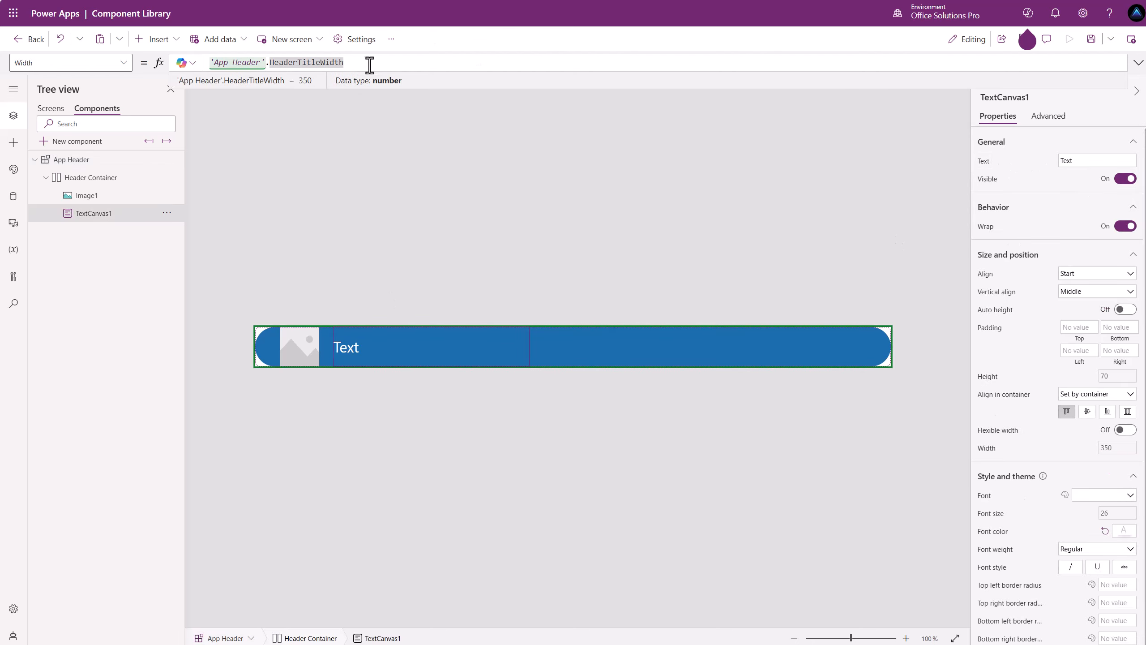
{"action": "left_click", "coordinate": [983, 162]}
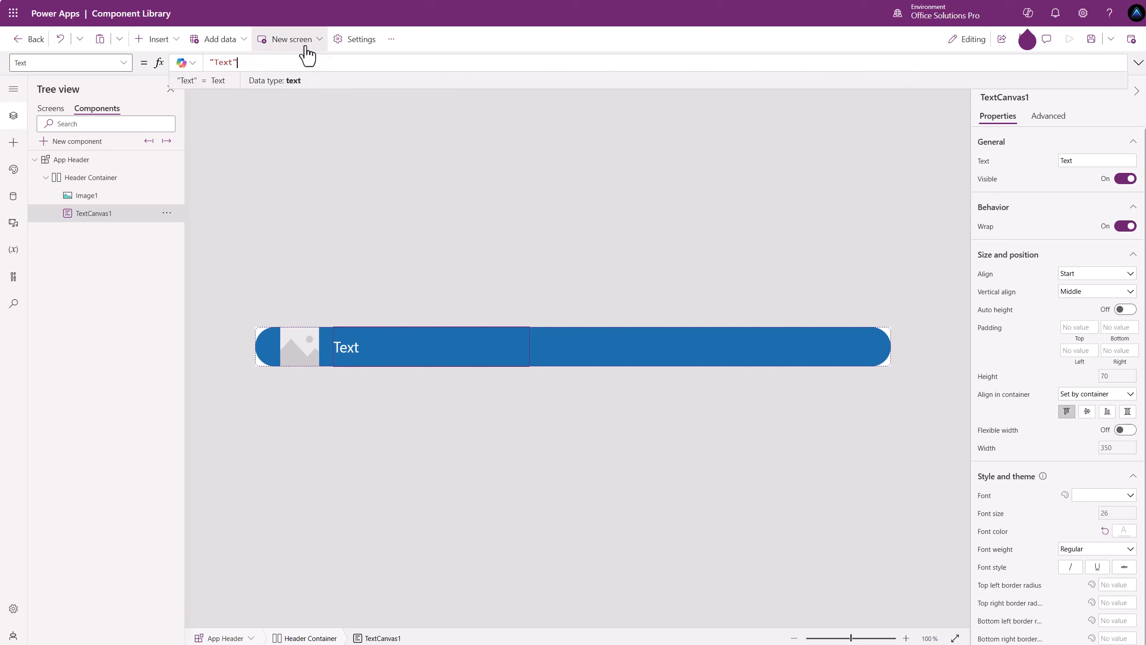
{"action": "left_click_drag", "start_coordinate": [251, 61], "coordinate": [164, 50]}
{"action": "type", "text": "'App Header'."}
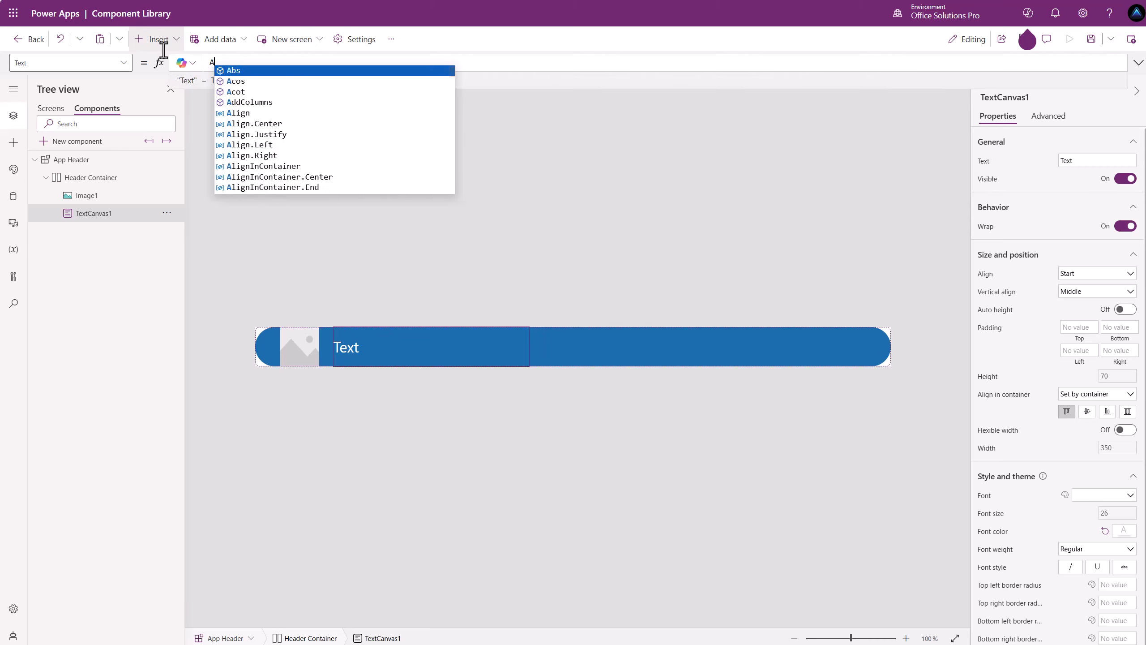
{"action": "type", "text": "He"}
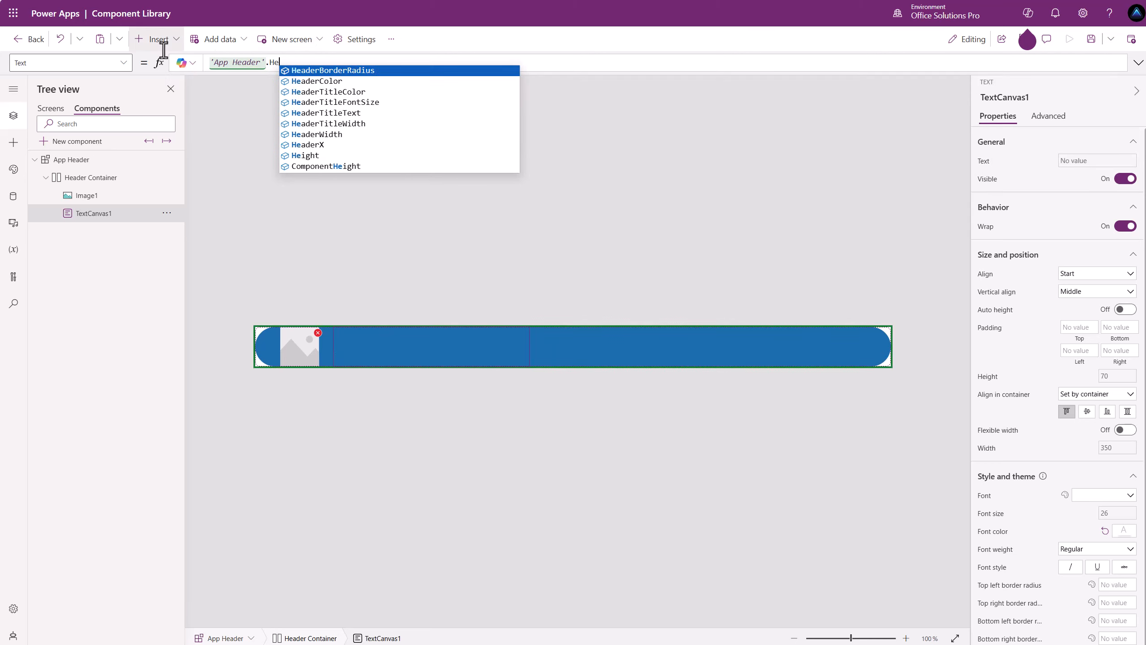
{"action": "left_click", "coordinate": [347, 114]}
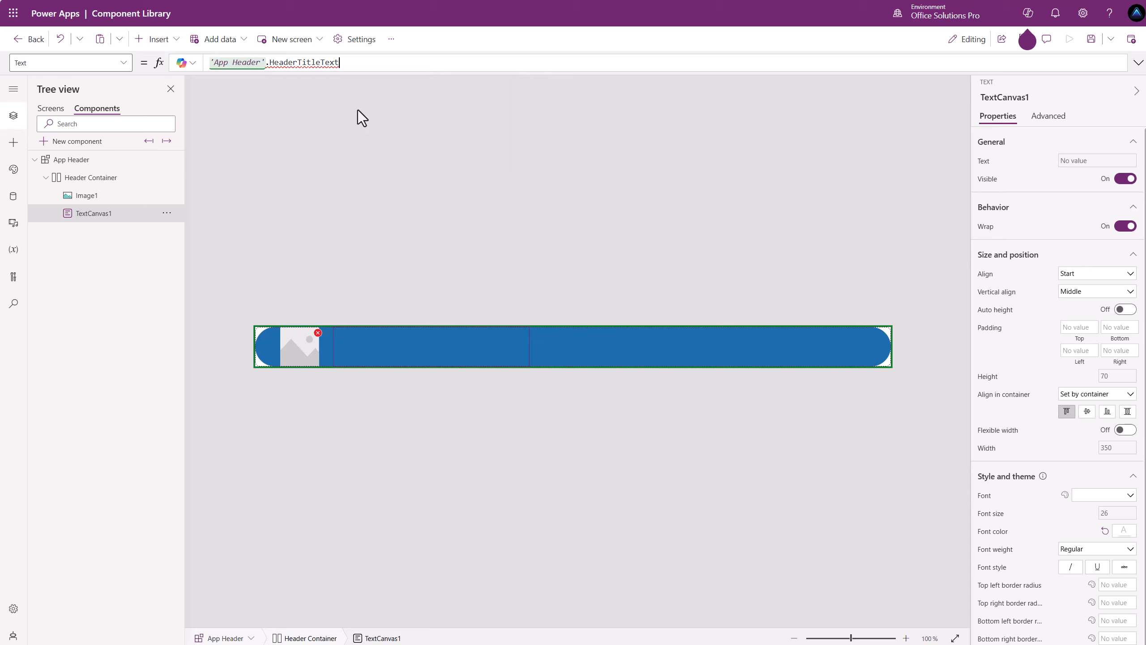
{"action": "type", "text": "()"}
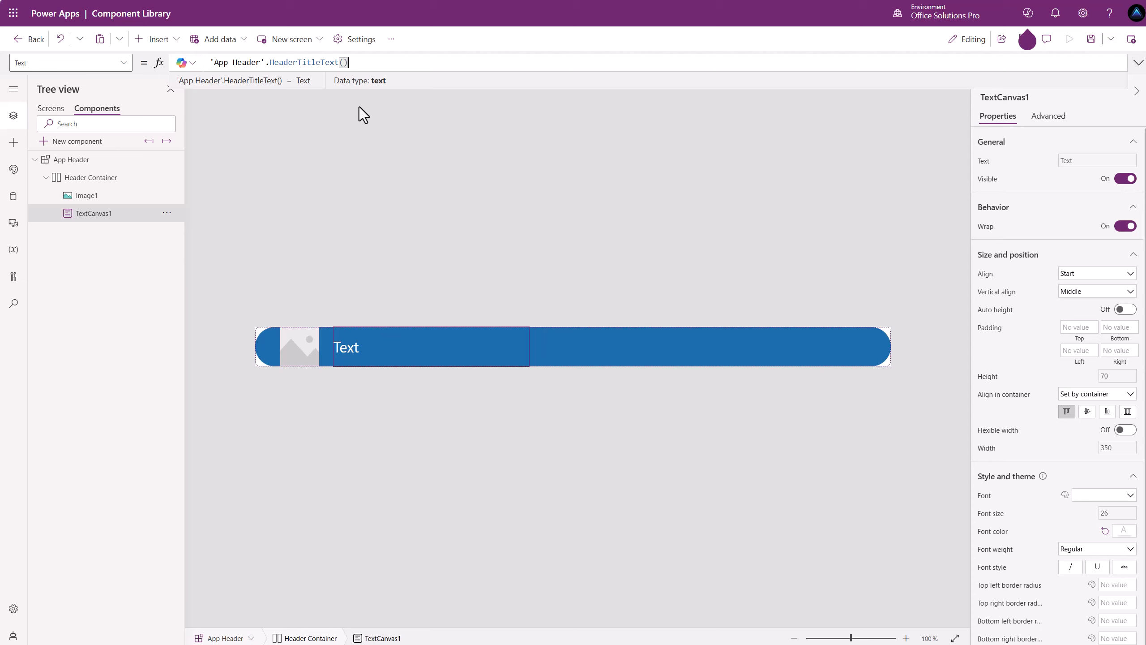
Set the Header Title Text of the App Header instance on Screen1 to "Start Screen" and check the component's own title text.
{"action": "left_click", "coordinate": [49, 109]}
{"action": "left_click", "coordinate": [1078, 437]}
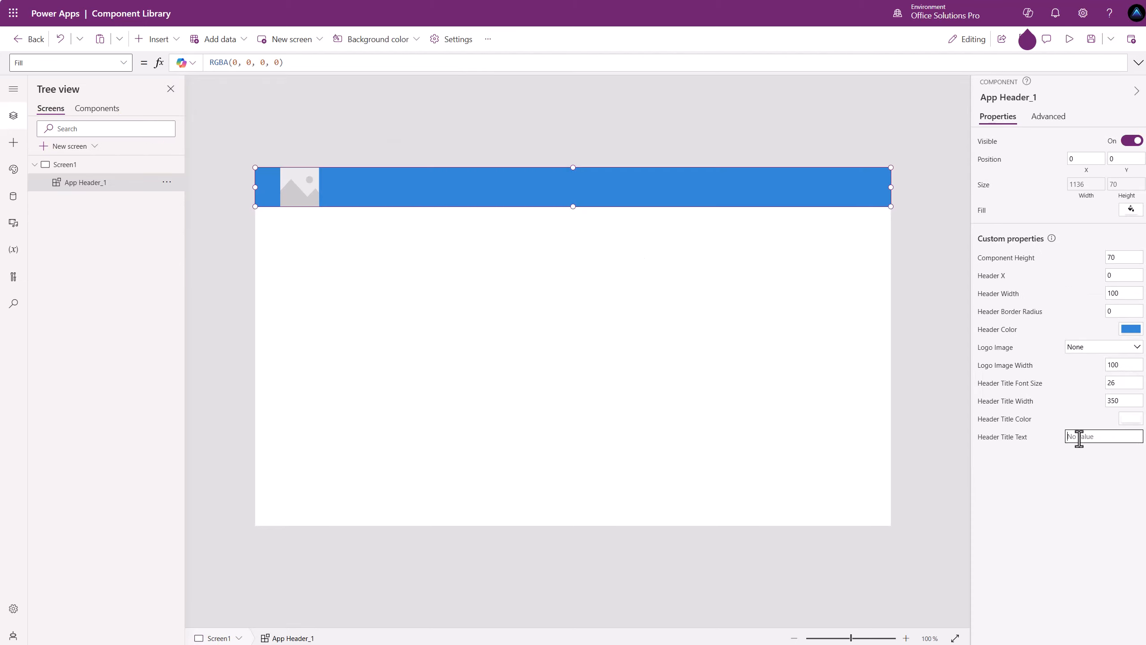
{"action": "type", "text": "Start Screen"}
{"action": "left_click", "coordinate": [1062, 464]}
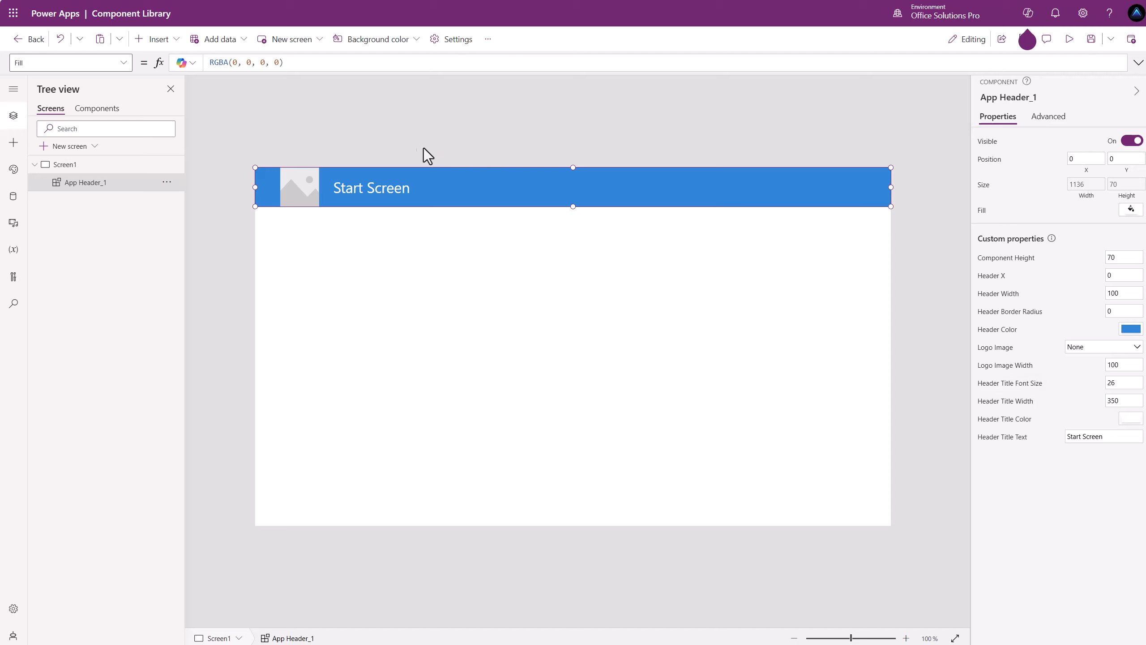
{"action": "left_click", "coordinate": [96, 109]}
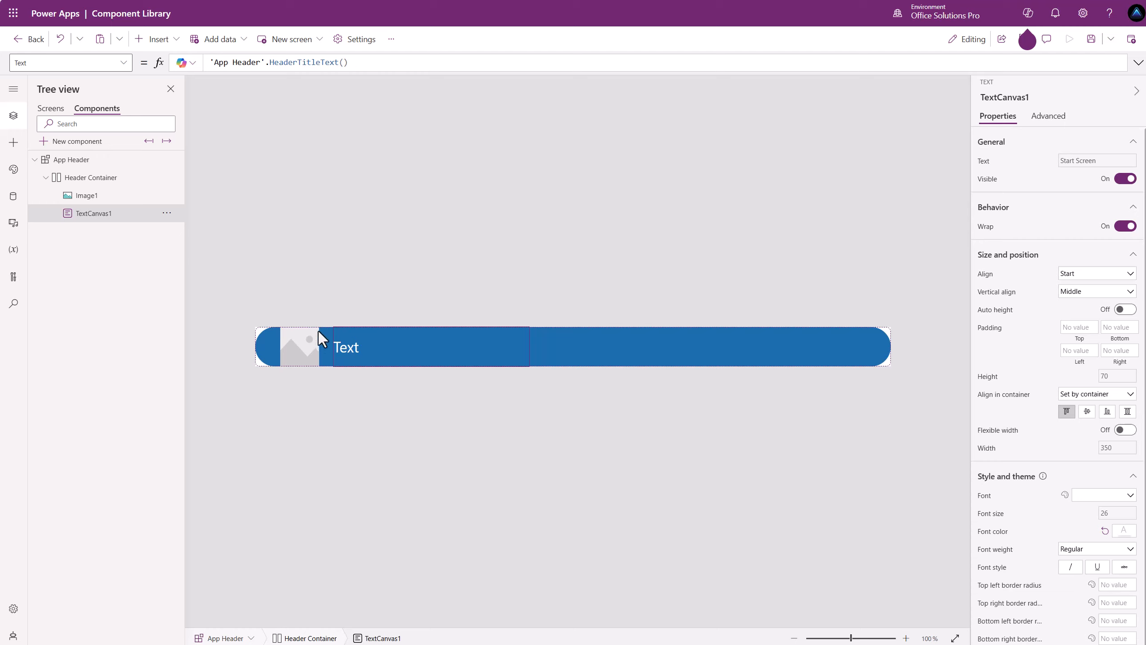
Set the Logo Image of the App Header instance on Screen1 to the orange spiral shell picture from the stock images.
{"action": "left_click", "coordinate": [51, 108]}
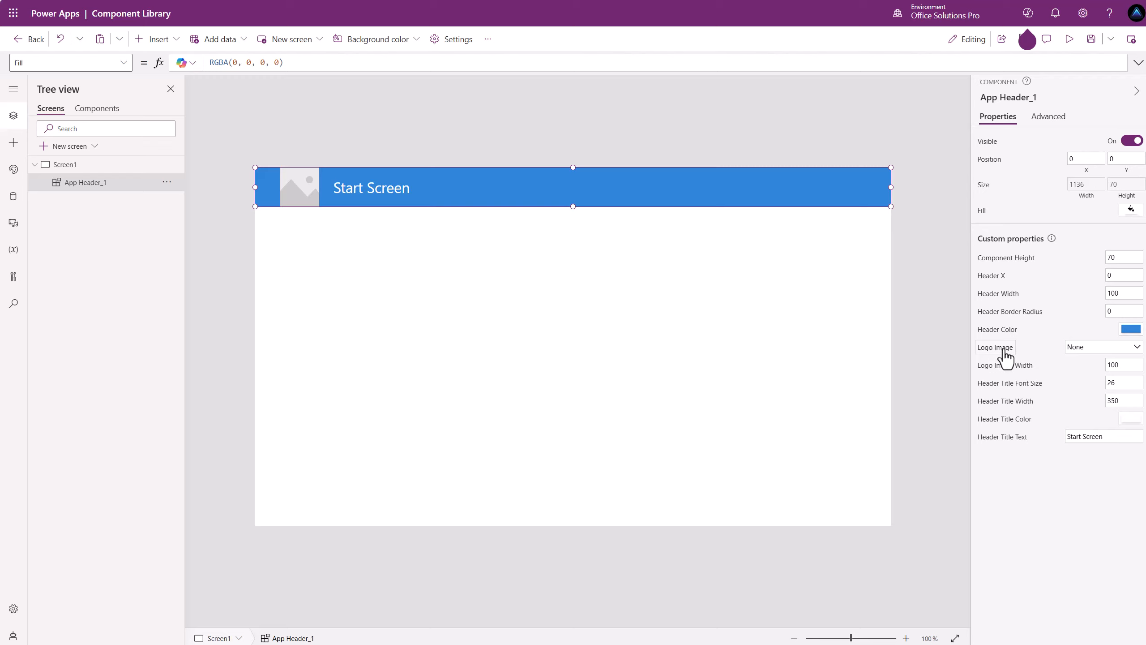
{"action": "left_click", "coordinate": [1092, 347]}
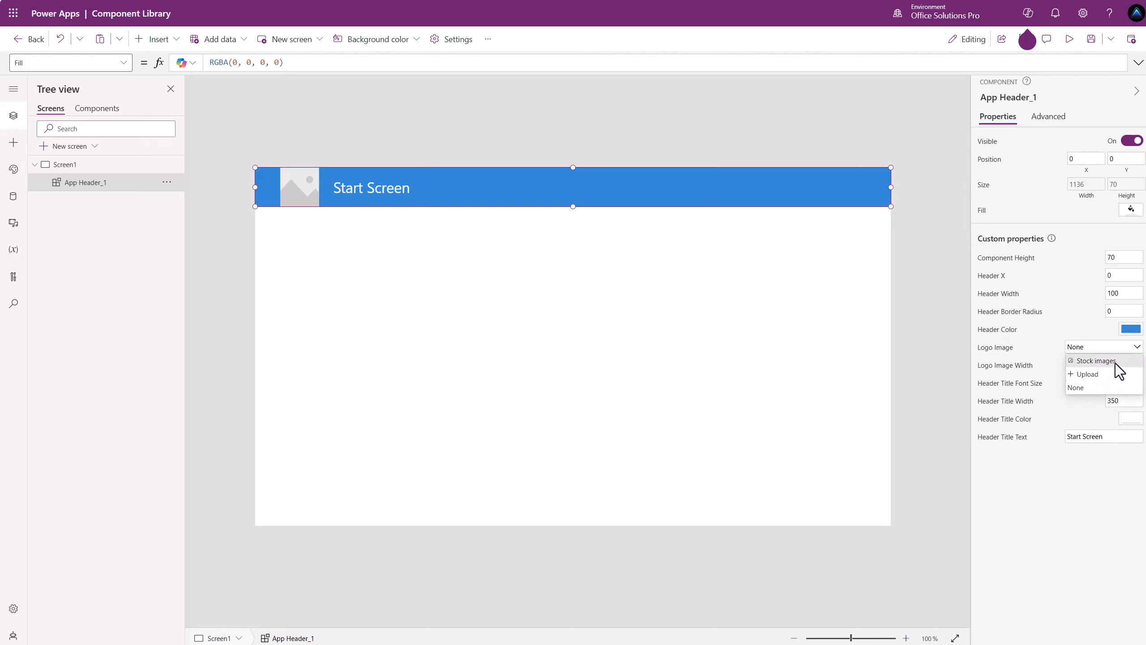
{"action": "left_click", "coordinate": [1099, 362]}
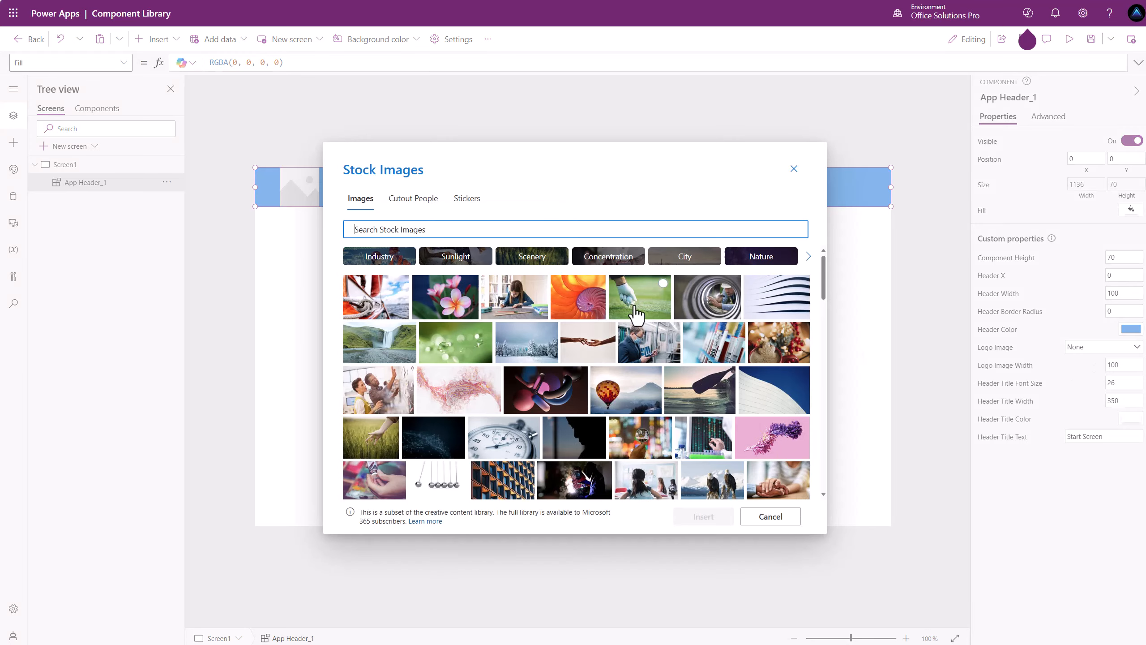
{"action": "left_click", "coordinate": [593, 305]}
{"action": "left_click", "coordinate": [702, 516]}
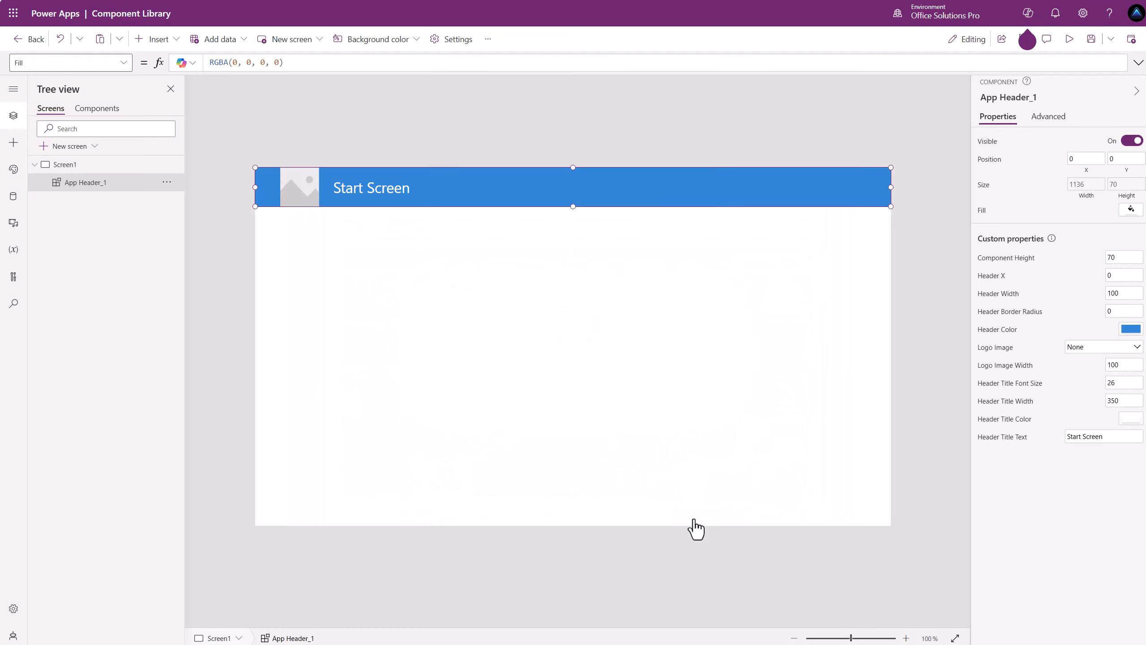
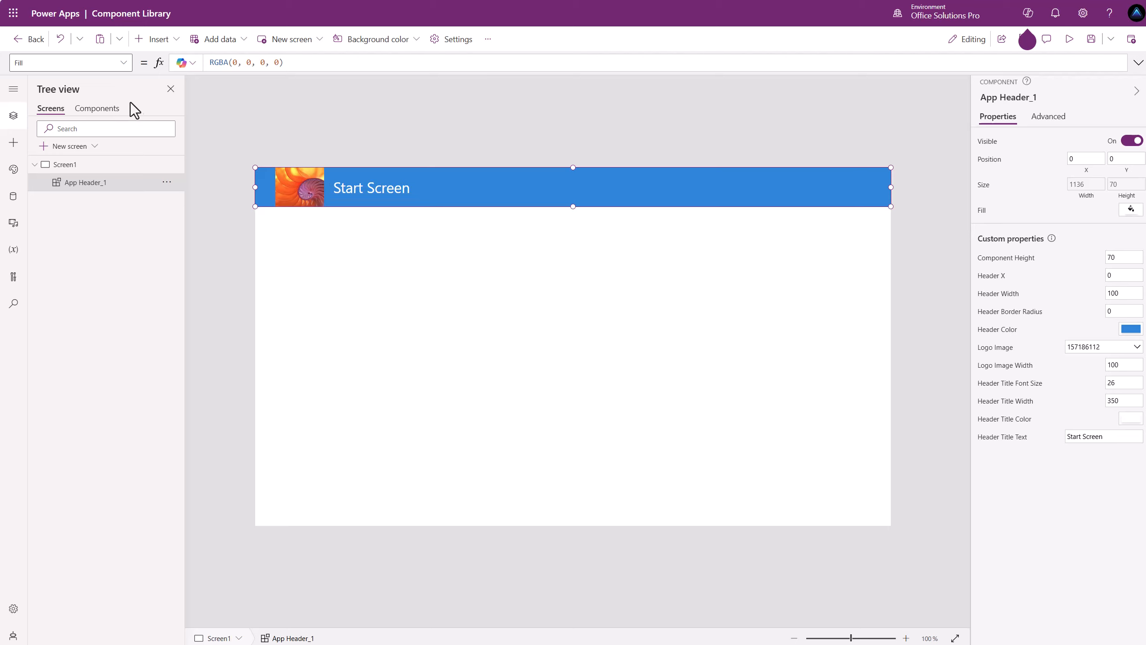
Insert a horizontal container into the App Header component's Header Container, after the title text control.
{"action": "left_click", "coordinate": [104, 110]}
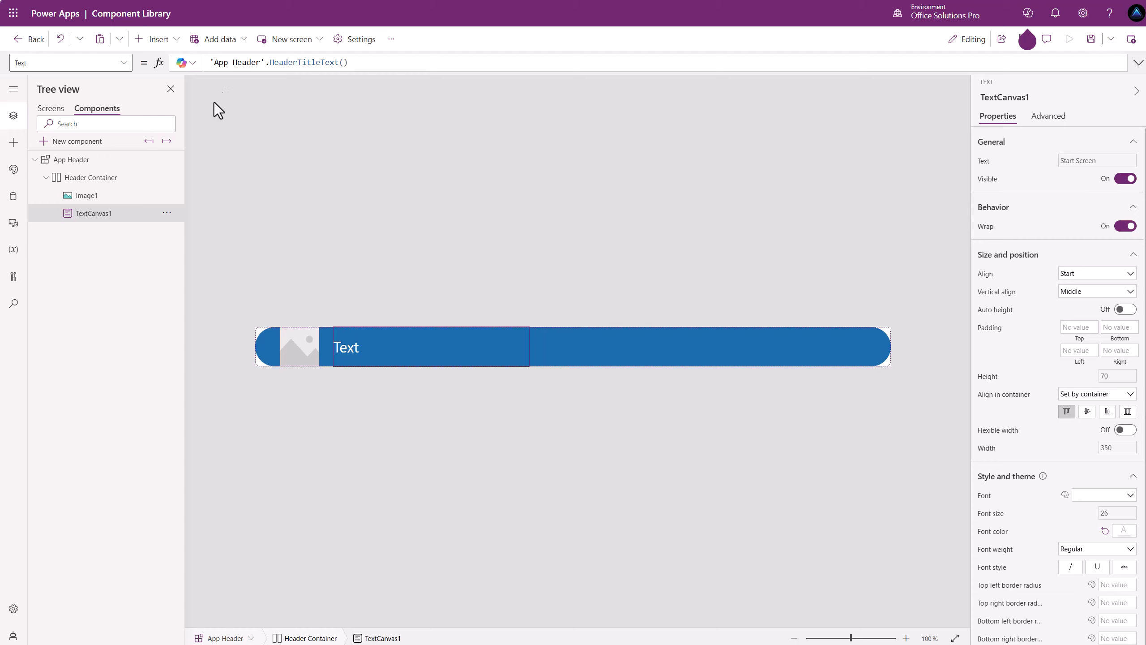
{"action": "left_click", "coordinate": [158, 40]}
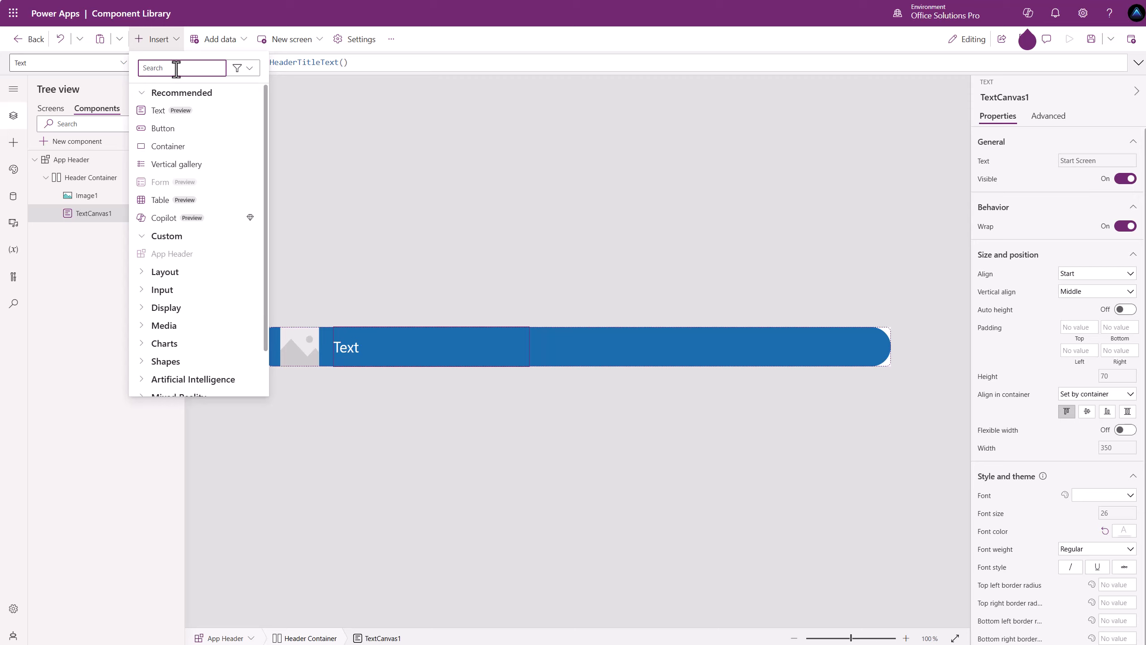
{"action": "type", "text": "con"}
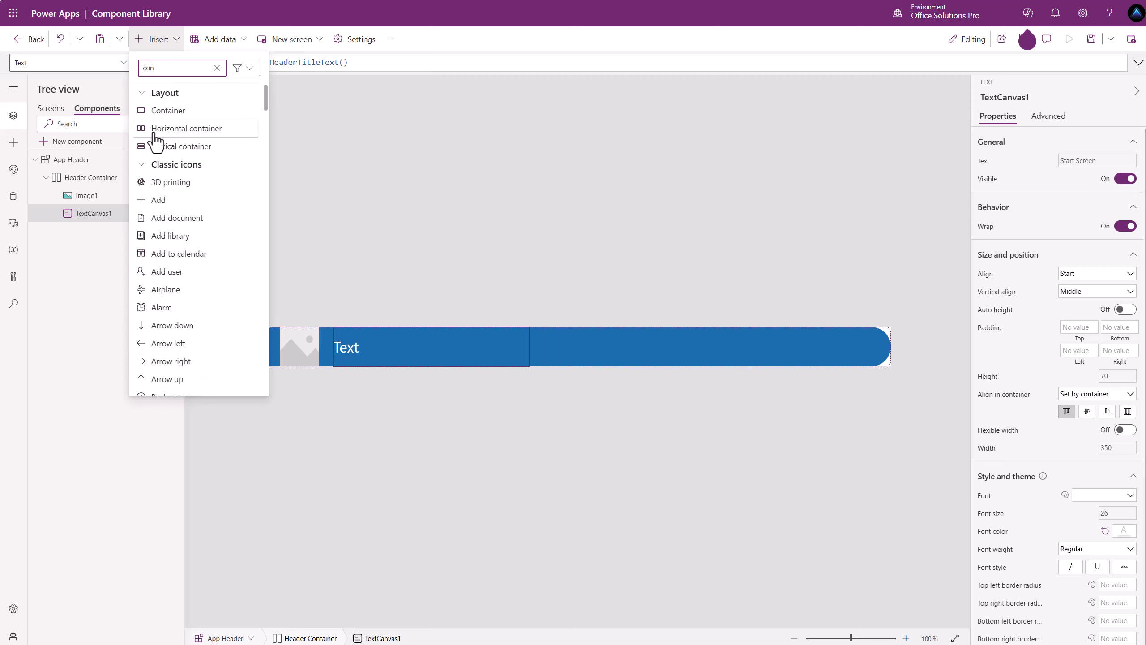
{"action": "left_click", "coordinate": [192, 131]}
{"action": "left_click", "coordinate": [195, 135]}
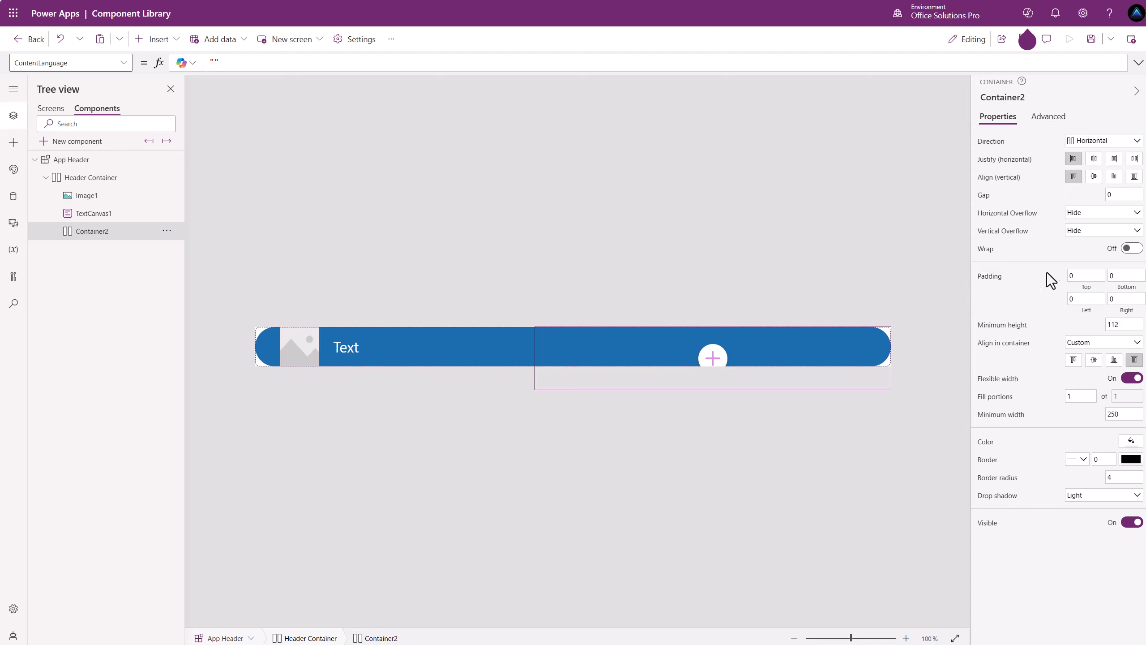
Set the new horizontal container's minimum height to 1 and its minimum width to 1.
{"action": "left_click", "coordinate": [1125, 325]}
{"action": "type", "text": "1"}
{"action": "left_click", "coordinate": [1137, 414]}
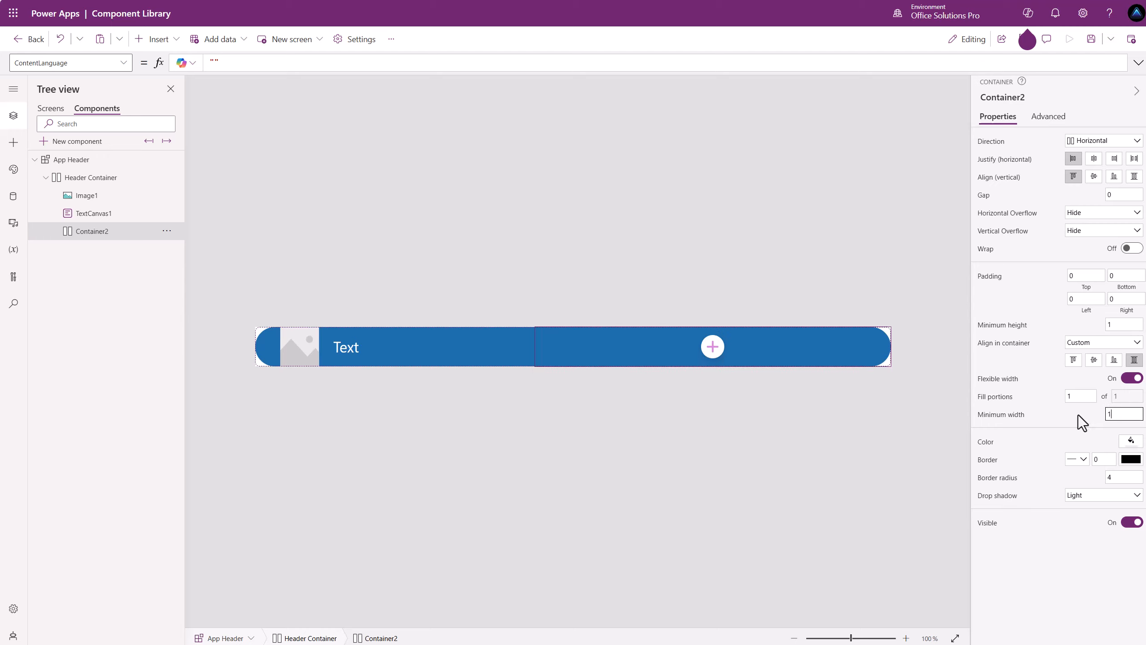
{"action": "type", "text": "1"}
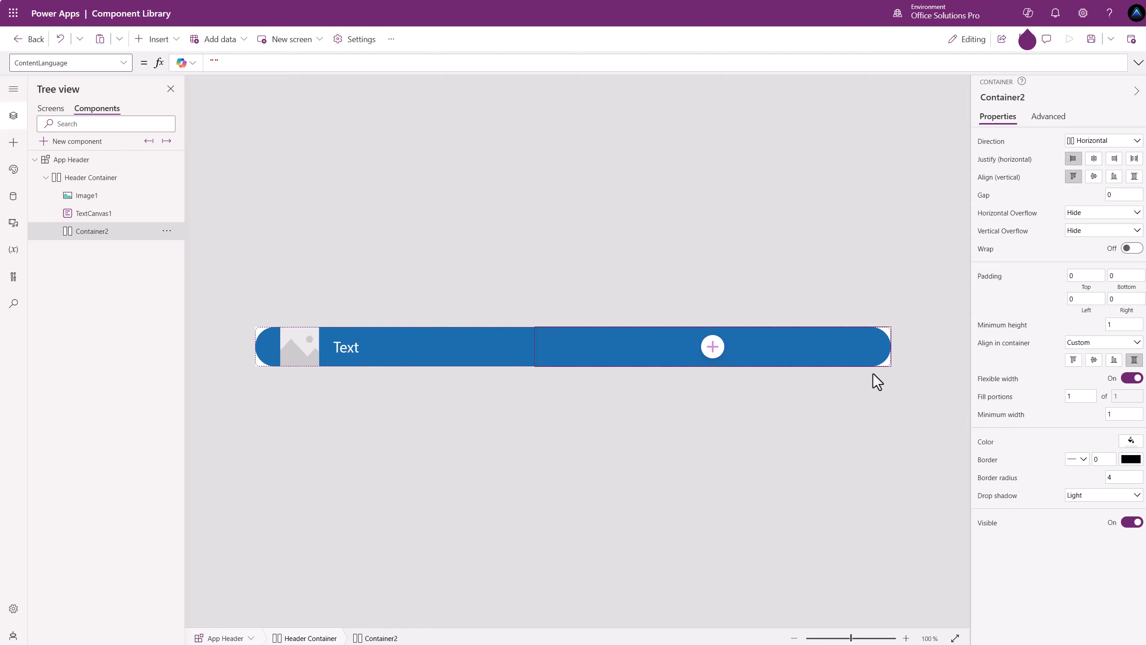
Turn off flexible width for the new horizontal container and open its width value for editing.
{"action": "left_click", "coordinate": [1131, 380]}
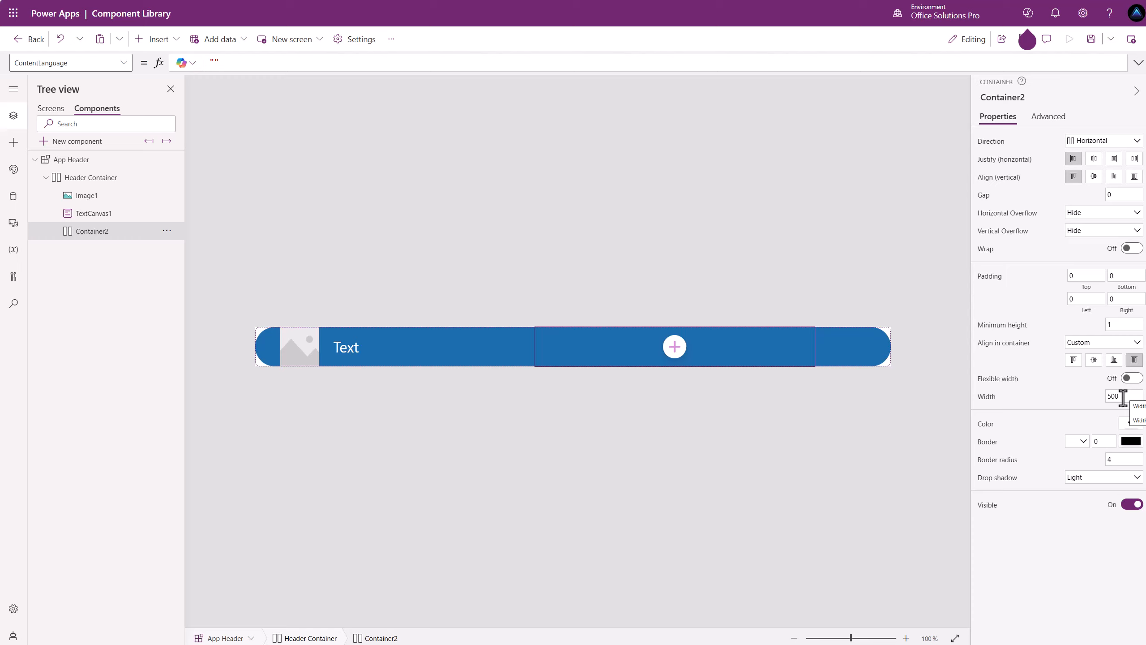
{"action": "double_click", "coordinate": [1123, 396]}
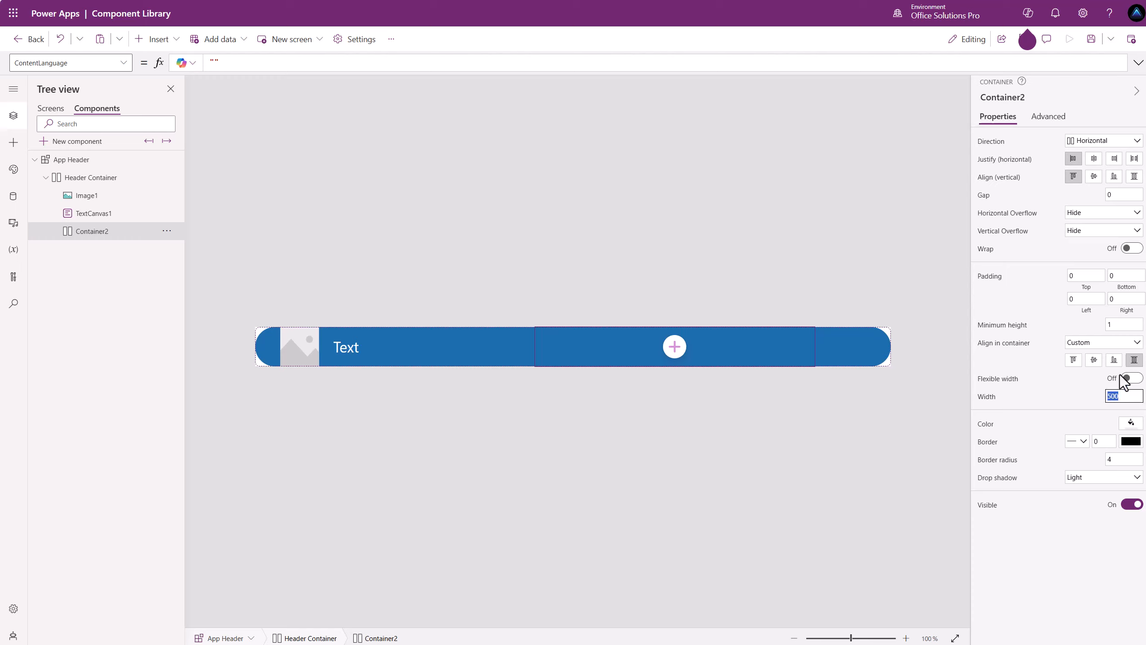
Set the width of Container2 to 300 and its gap to 10.
{"action": "type", "text": "300"}
{"action": "left_click", "coordinate": [1080, 395]}
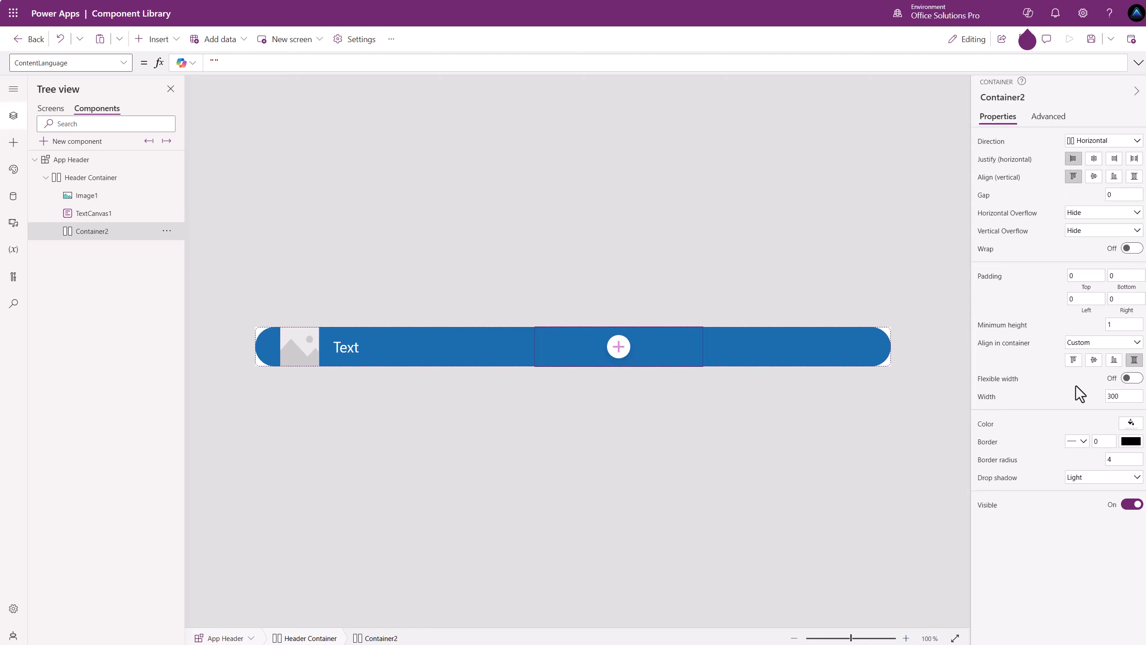
{"action": "left_click", "coordinate": [1113, 194]}
{"action": "type", "text": "10"}
{"action": "left_click", "coordinate": [1078, 198]}
Remove the drop shadow from Container2 and set its border radius to 0.
{"action": "left_click", "coordinate": [1103, 479]}
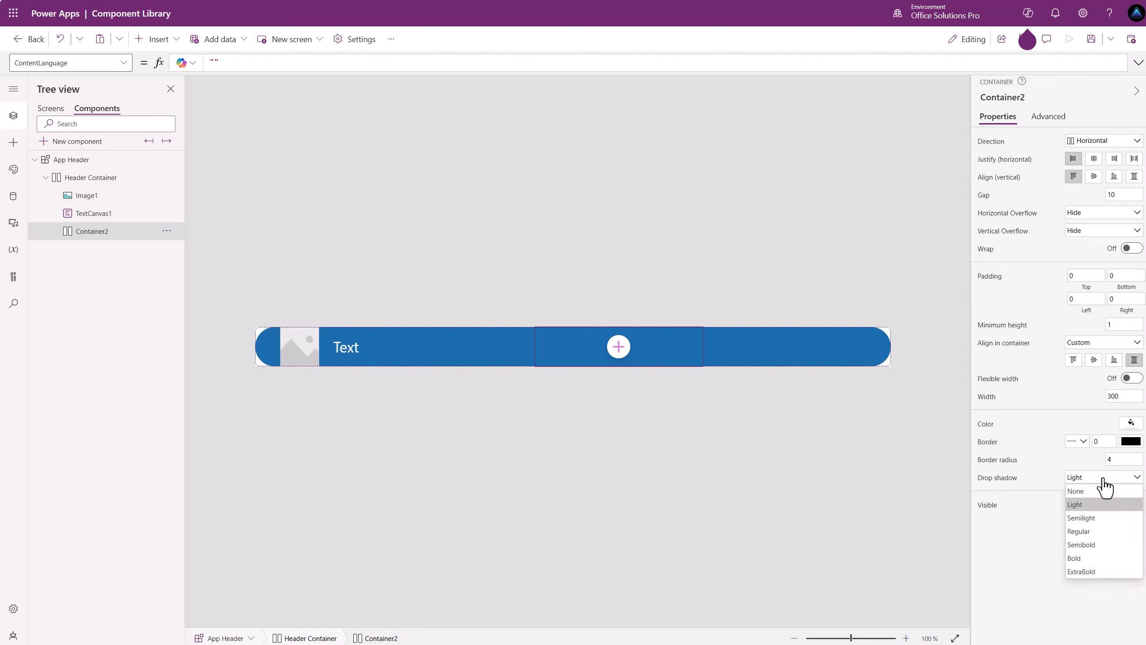
{"action": "left_click", "coordinate": [1079, 491]}
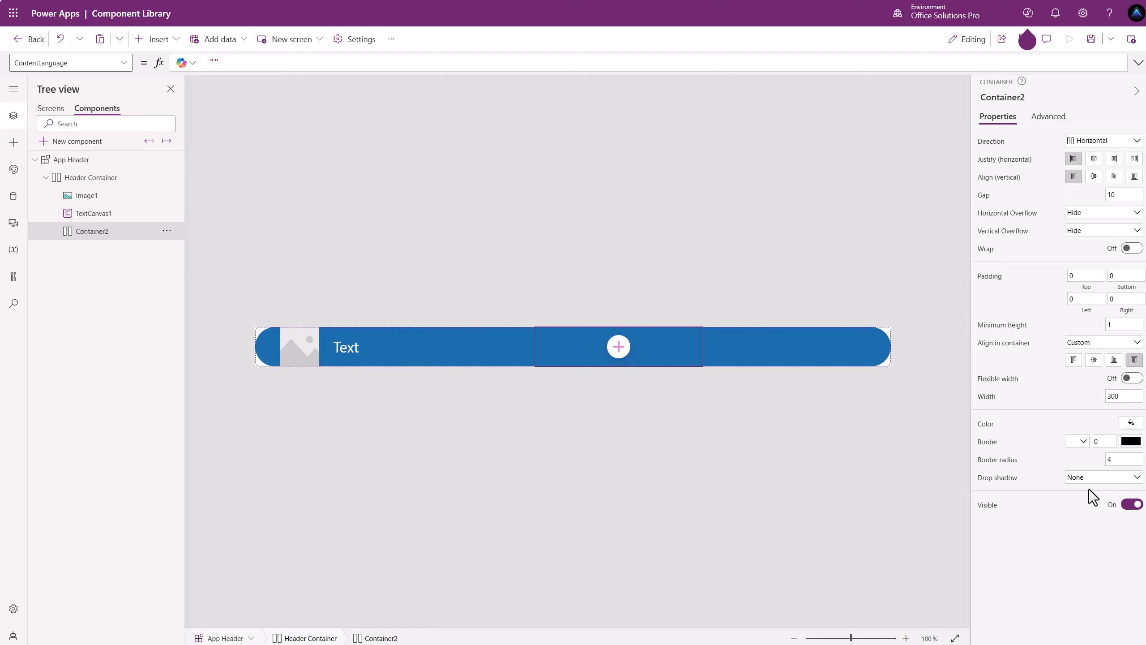
{"action": "left_click", "coordinate": [1122, 460]}
{"action": "left_click", "coordinate": [1066, 463]}
{"action": "left_click", "coordinate": [796, 416]}
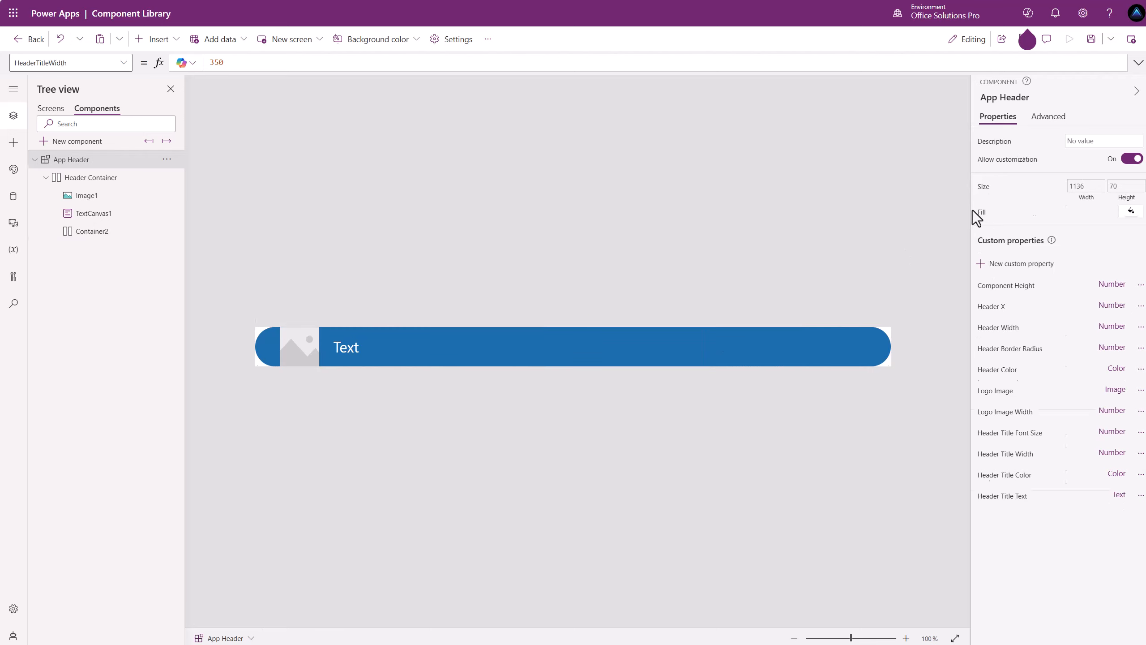
Bind the Height of Container2 to 'App Header'.ComponentHeight.
{"action": "left_click", "coordinate": [810, 350]}
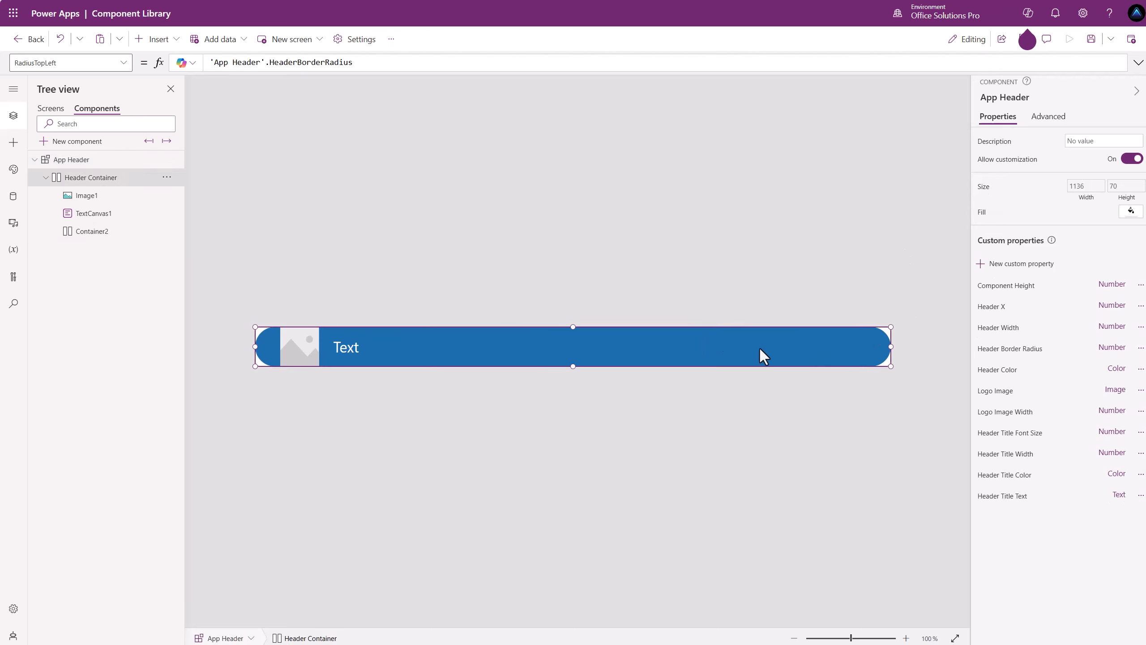
{"action": "left_click", "coordinate": [600, 342]}
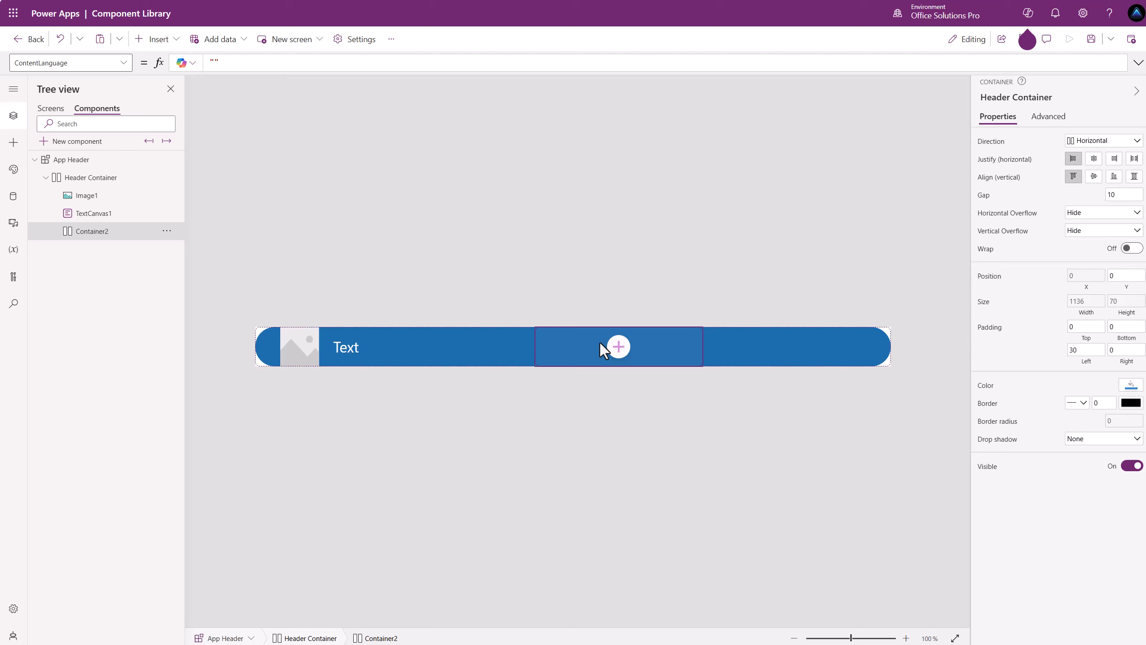
{"action": "left_click", "coordinate": [1047, 117]}
{"action": "left_click", "coordinate": [1018, 143]}
{"action": "type", "text": "hei"}
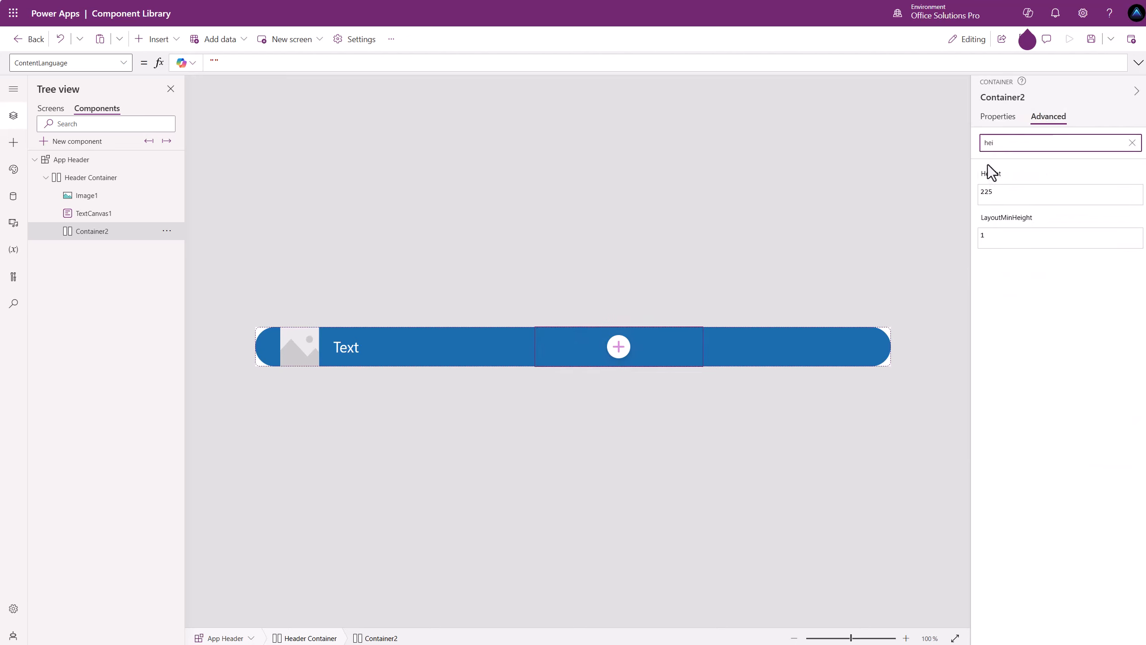
{"action": "left_click", "coordinate": [992, 192]}
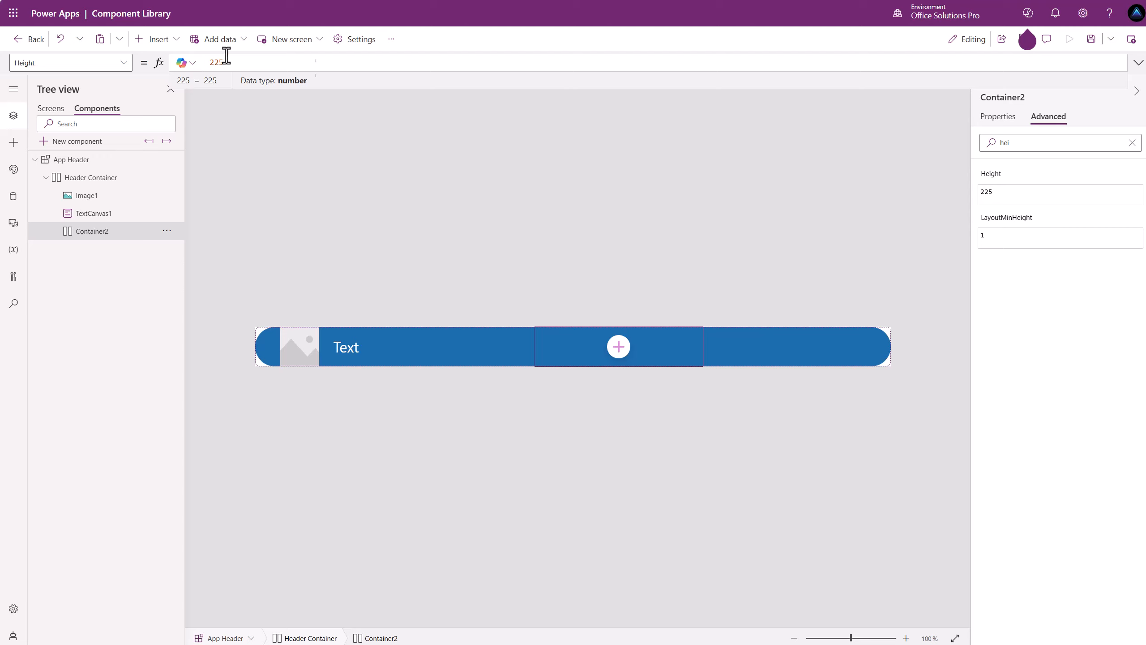
{"action": "left_click_drag", "start_coordinate": [228, 62], "coordinate": [155, 65]}
{"action": "type", "text": "'App Header'.C"}
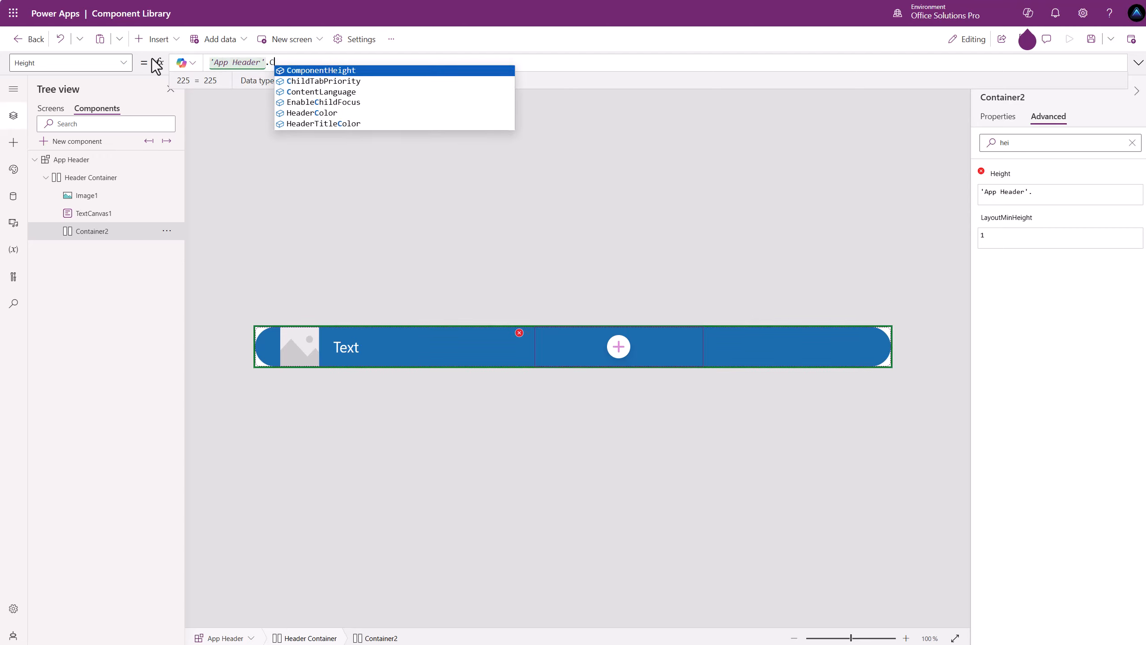
{"action": "left_click", "coordinate": [321, 70]}
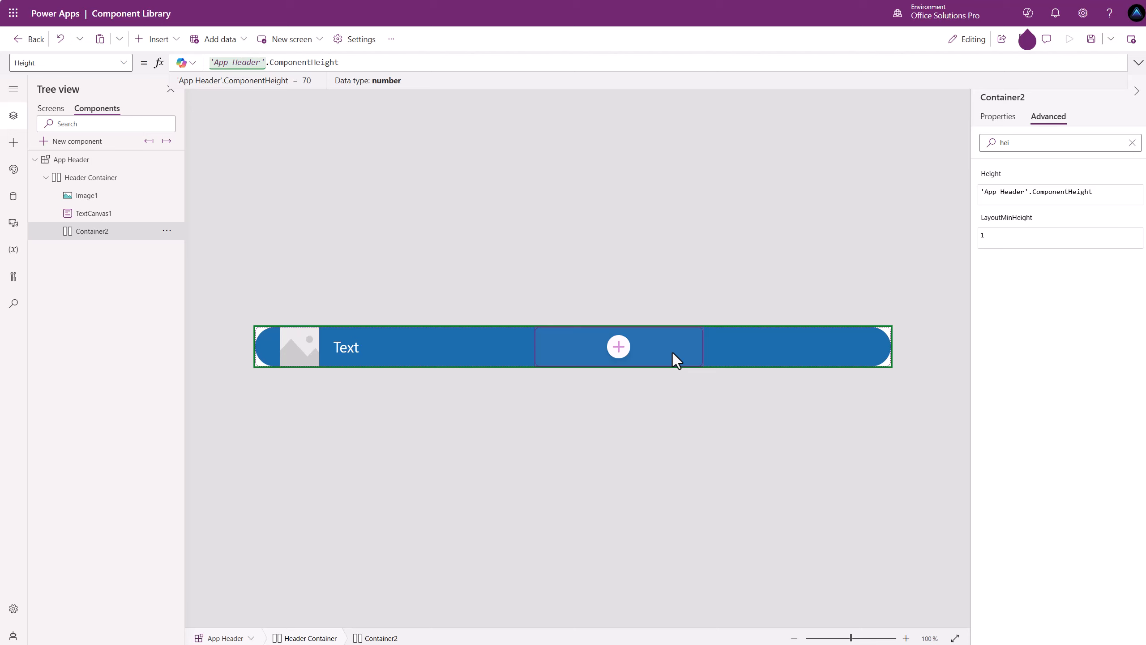
{"action": "left_click", "coordinate": [989, 124]}
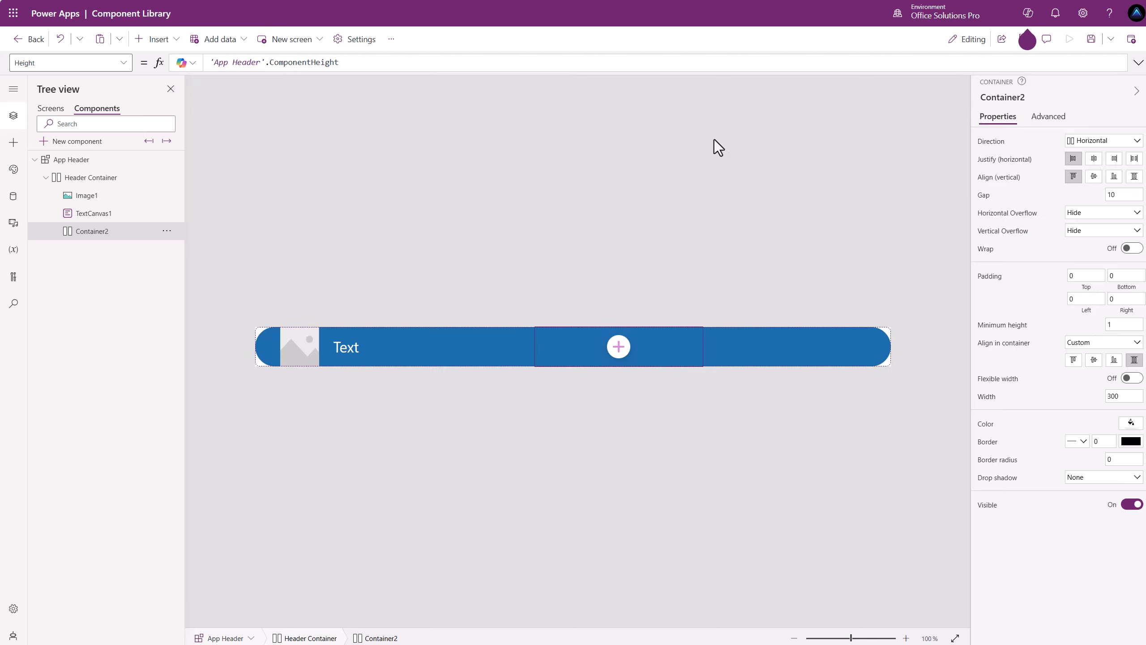
Insert a classic Save icon into Container2.
{"action": "left_click", "coordinate": [159, 40]}
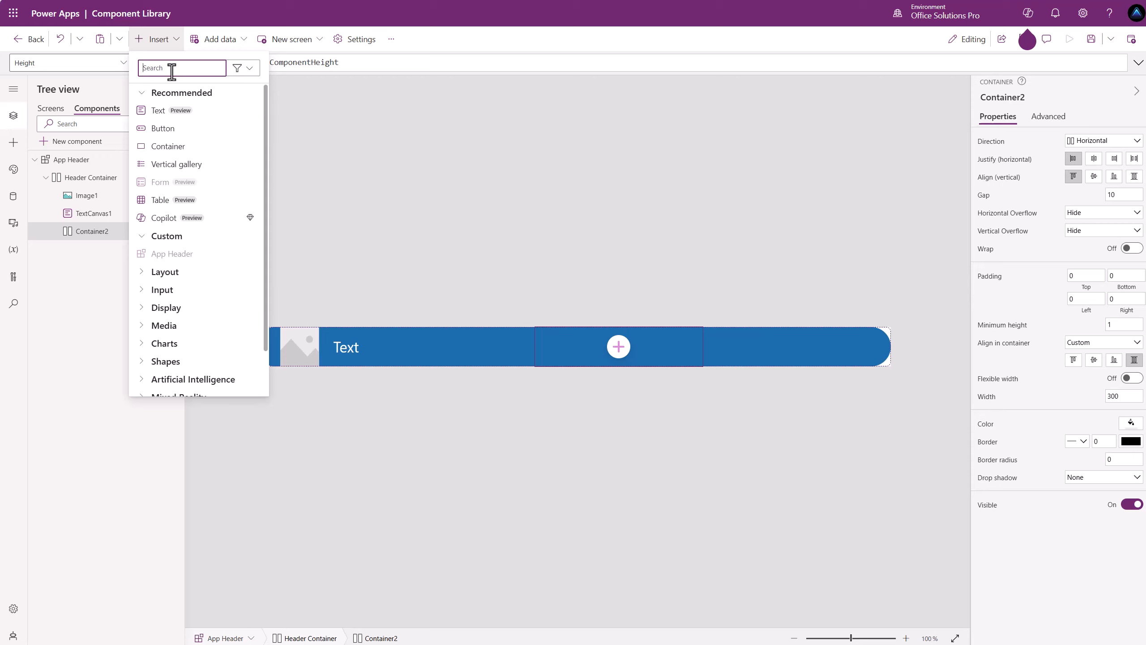
{"action": "type", "text": "save"}
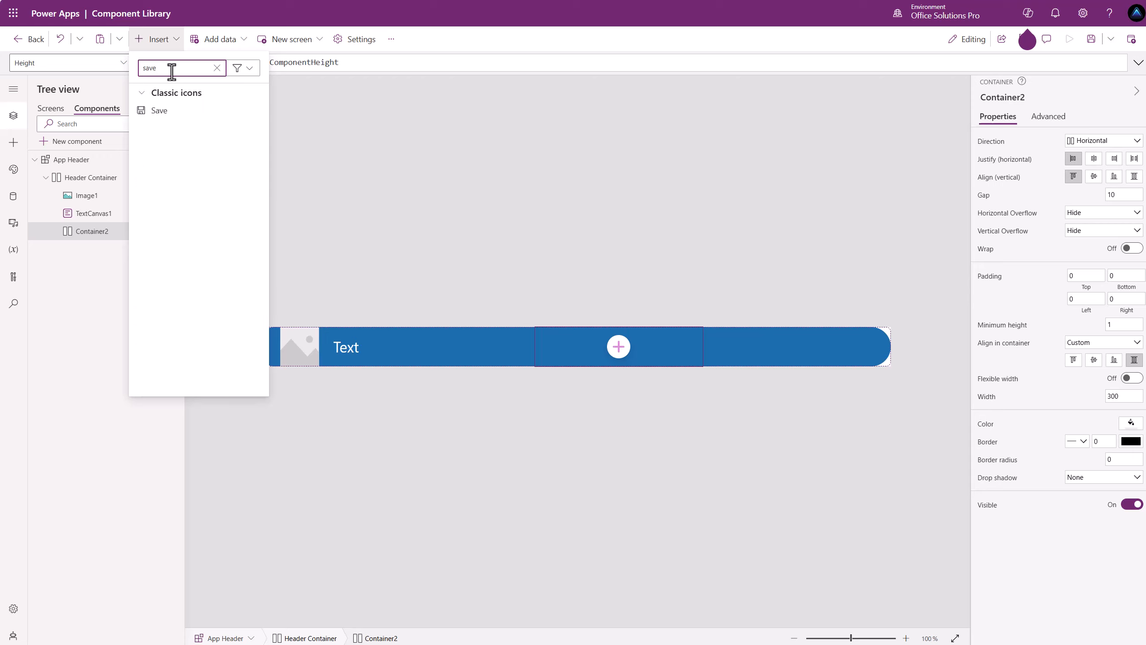
{"action": "left_click", "coordinate": [162, 112]}
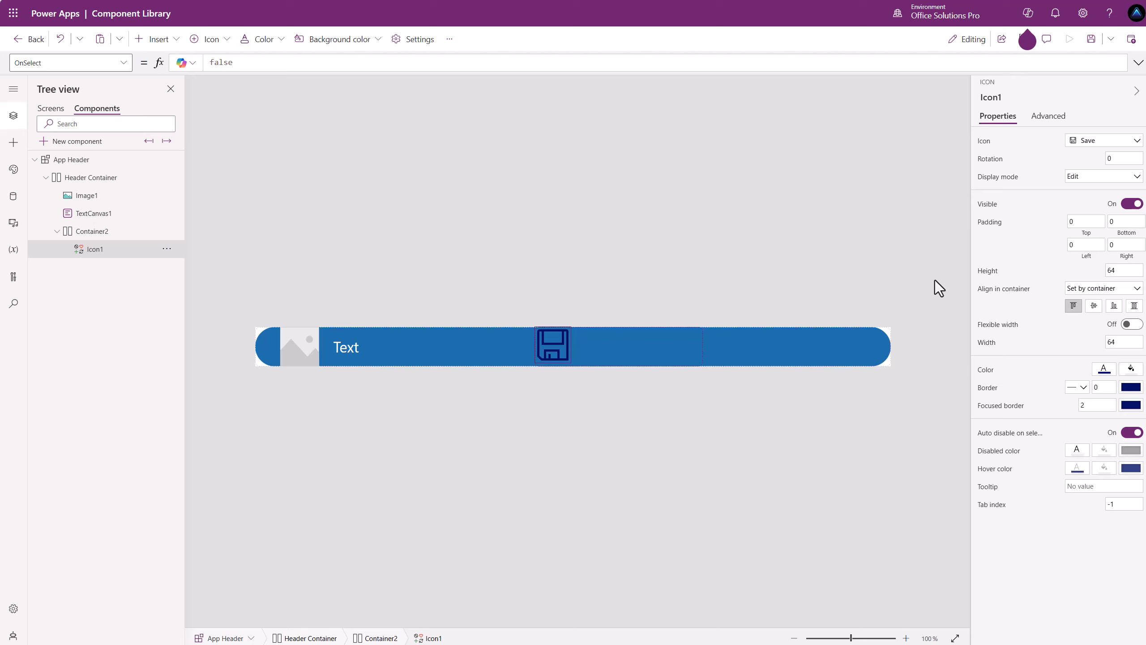
Create a custom input property named Button Width with the Number data type on the App Header component.
{"action": "left_click", "coordinate": [934, 303]}
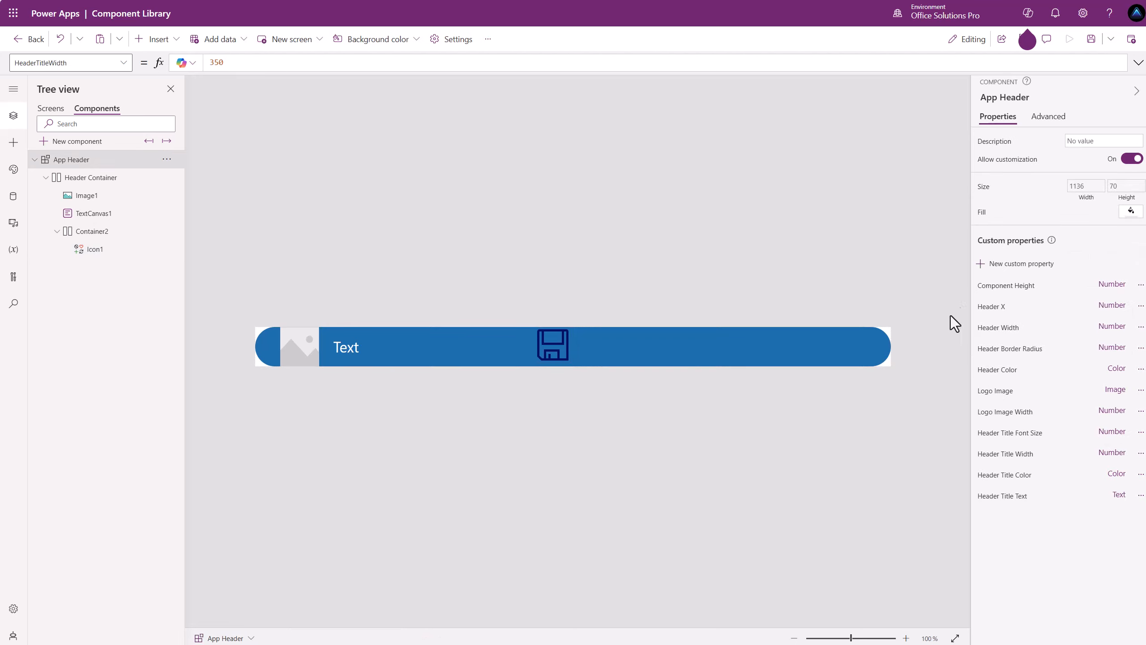
{"action": "left_click", "coordinate": [1010, 266]}
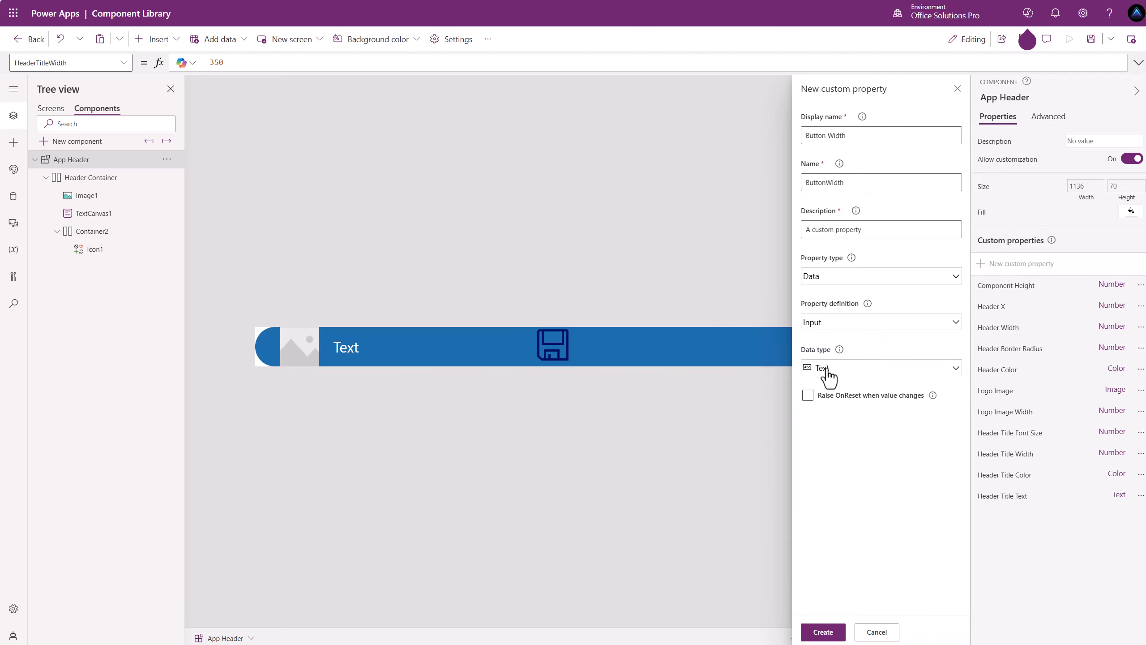
{"action": "left_click", "coordinate": [830, 378]}
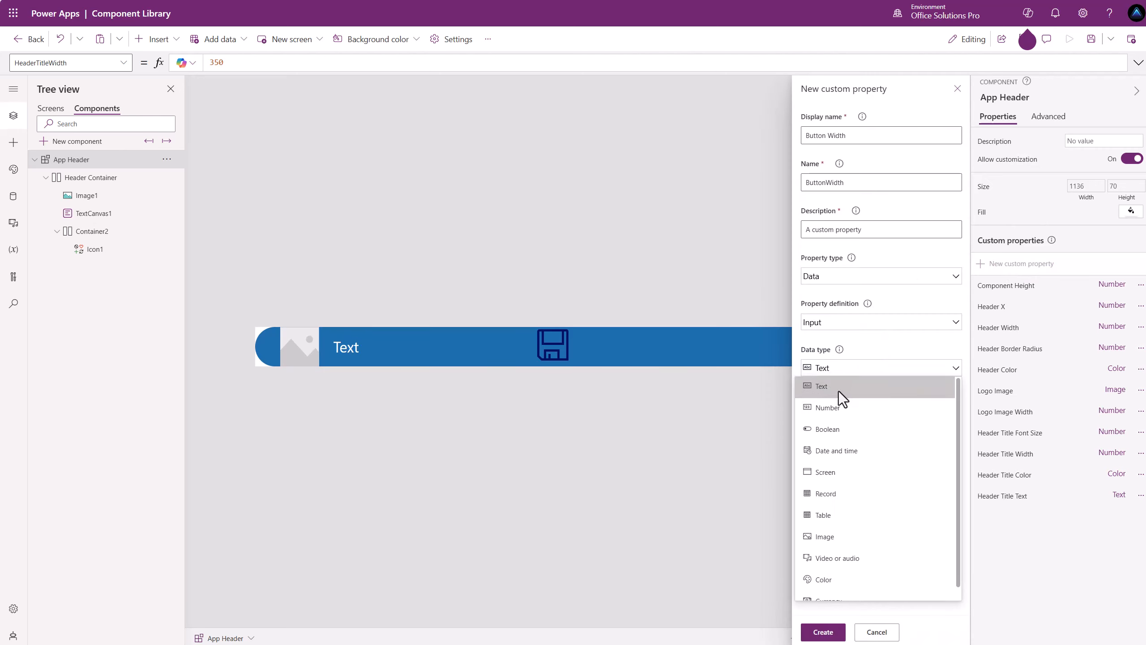
{"action": "left_click", "coordinate": [836, 408]}
{"action": "left_click", "coordinate": [822, 631]}
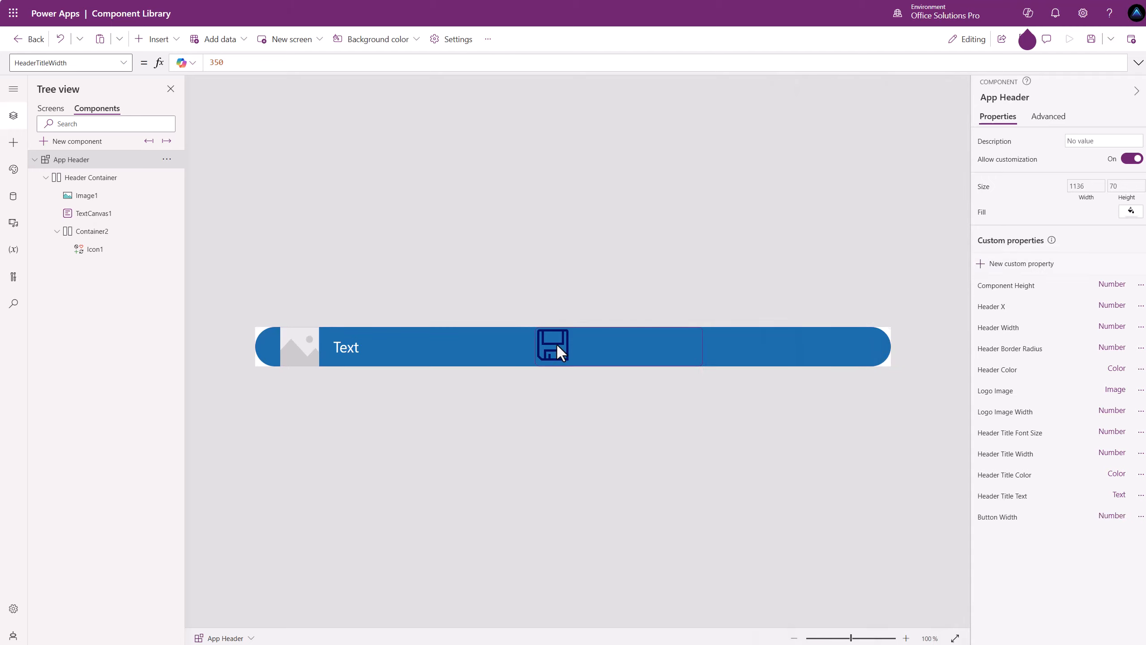
Create a custom input property named Button Color with the Color data type on the App Header component.
{"action": "left_click", "coordinate": [994, 265]}
{"action": "left_click_drag", "start_coordinate": [869, 137], "coordinate": [731, 127]}
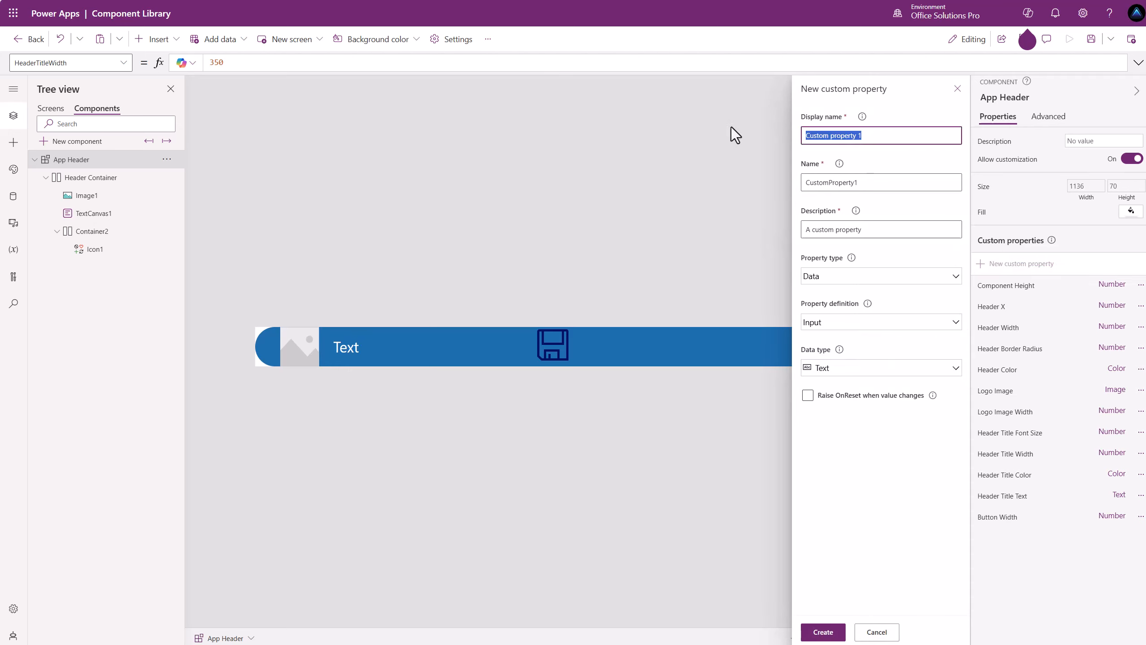
{"action": "type", "text": "Button Color"}
{"action": "left_click", "coordinate": [847, 368]}
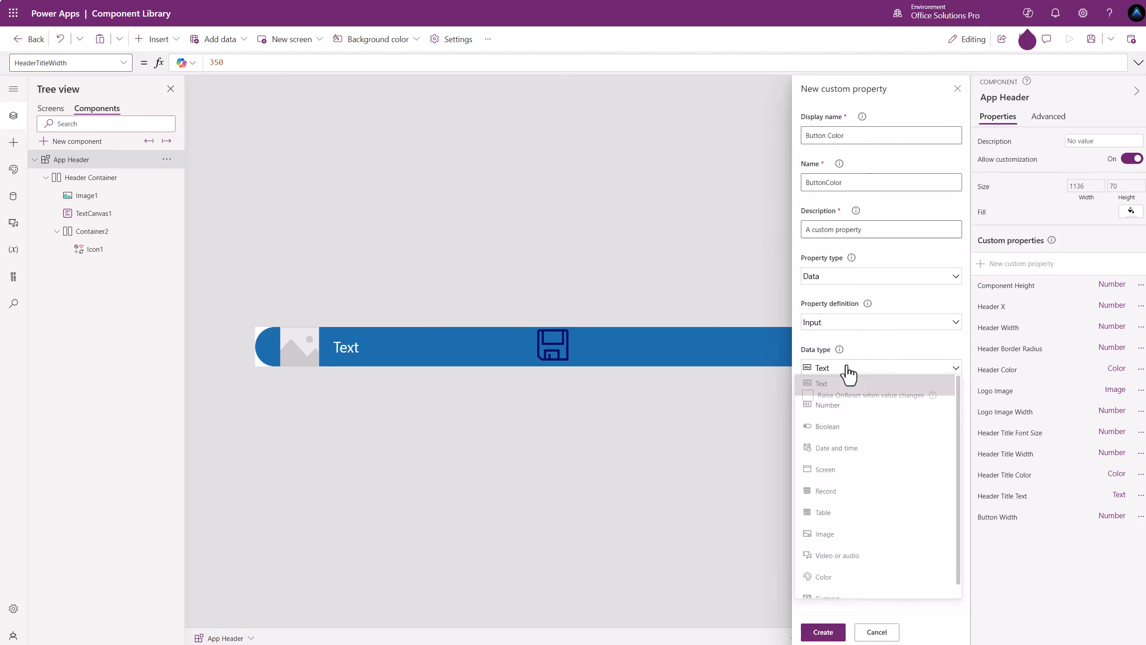
{"action": "left_click", "coordinate": [826, 579]}
{"action": "left_click", "coordinate": [823, 633]}
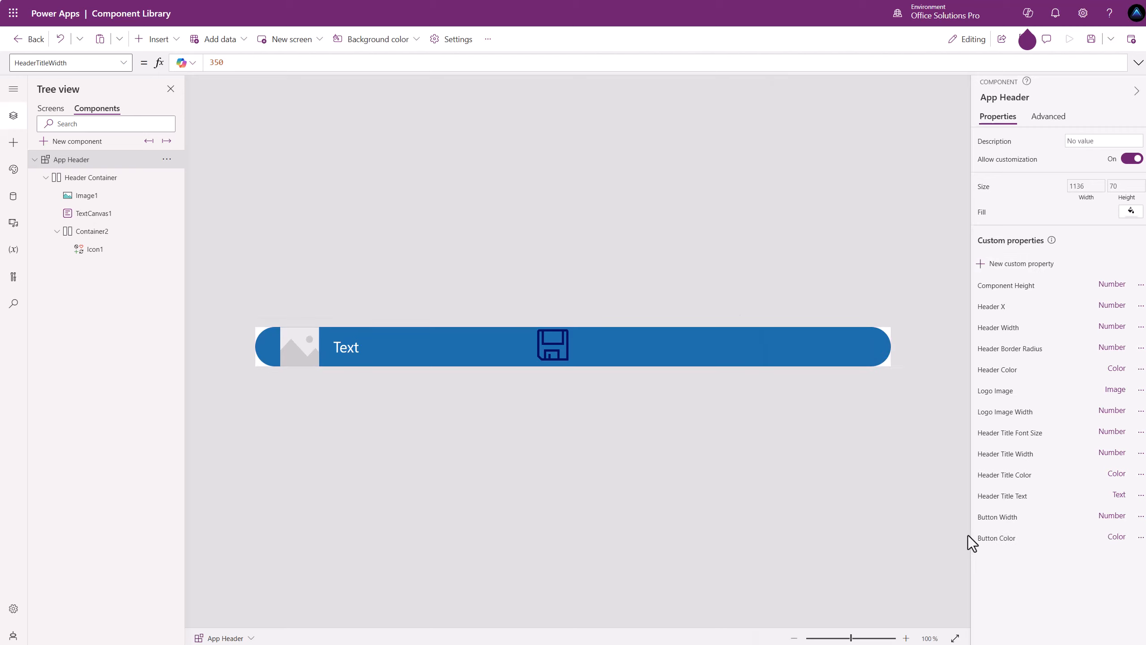
Set the default value of the Button Width custom property to 40.
{"action": "left_click", "coordinate": [999, 518]}
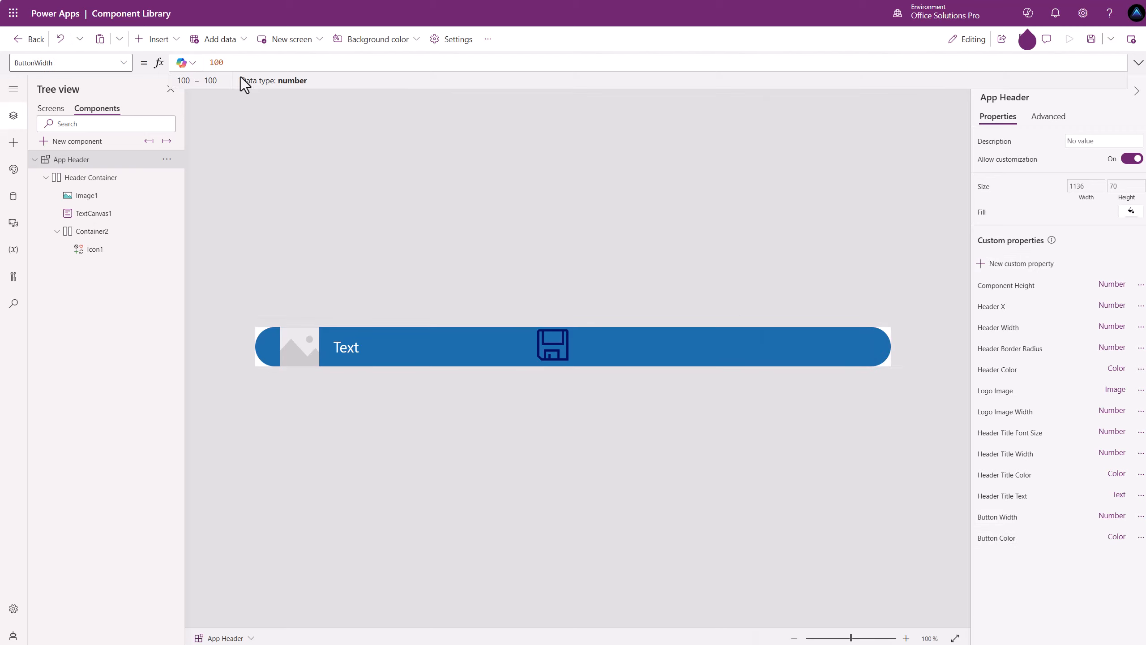
{"action": "left_click_drag", "start_coordinate": [233, 64], "coordinate": [176, 67]}
{"action": "type", "text": "40"}
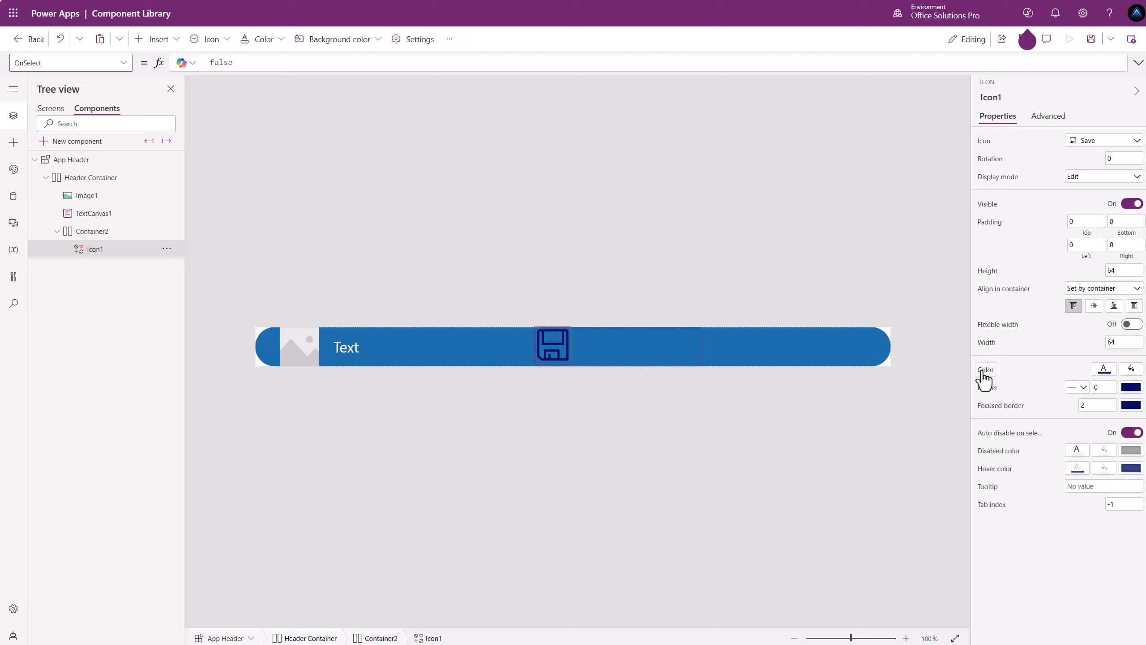
Bind the Save icon's Color to 'App Header'.ButtonColor.
{"action": "left_click", "coordinate": [984, 370]}
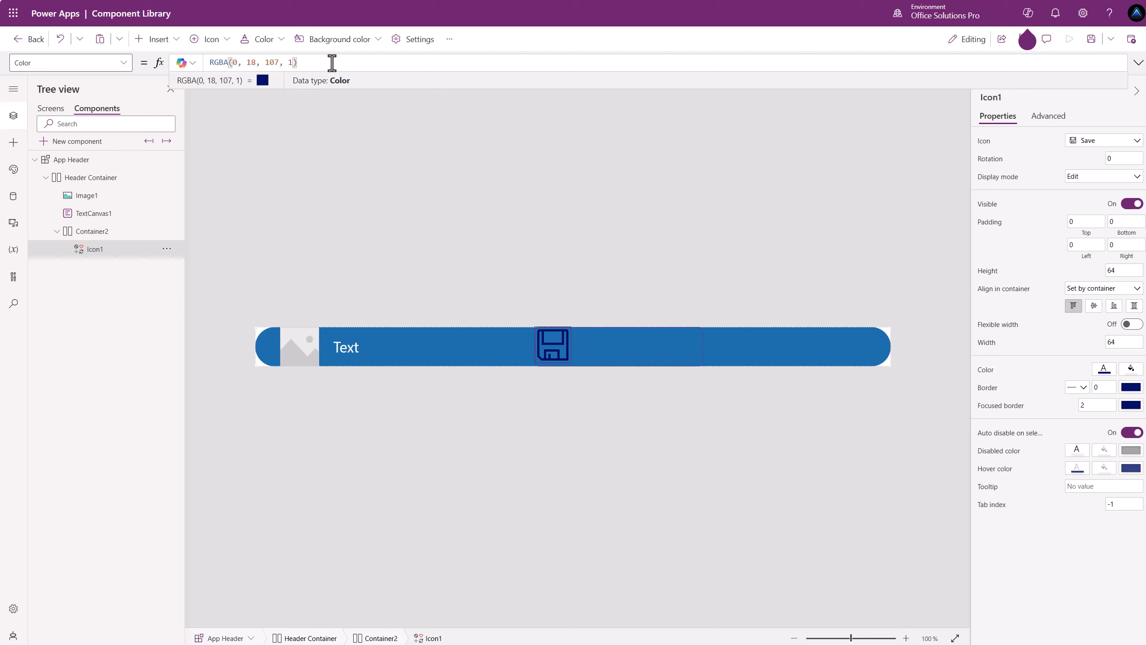
{"action": "left_click_drag", "start_coordinate": [332, 63], "coordinate": [201, 62]}
{"action": "type", "text": "'App Header'.ButtonColor"}
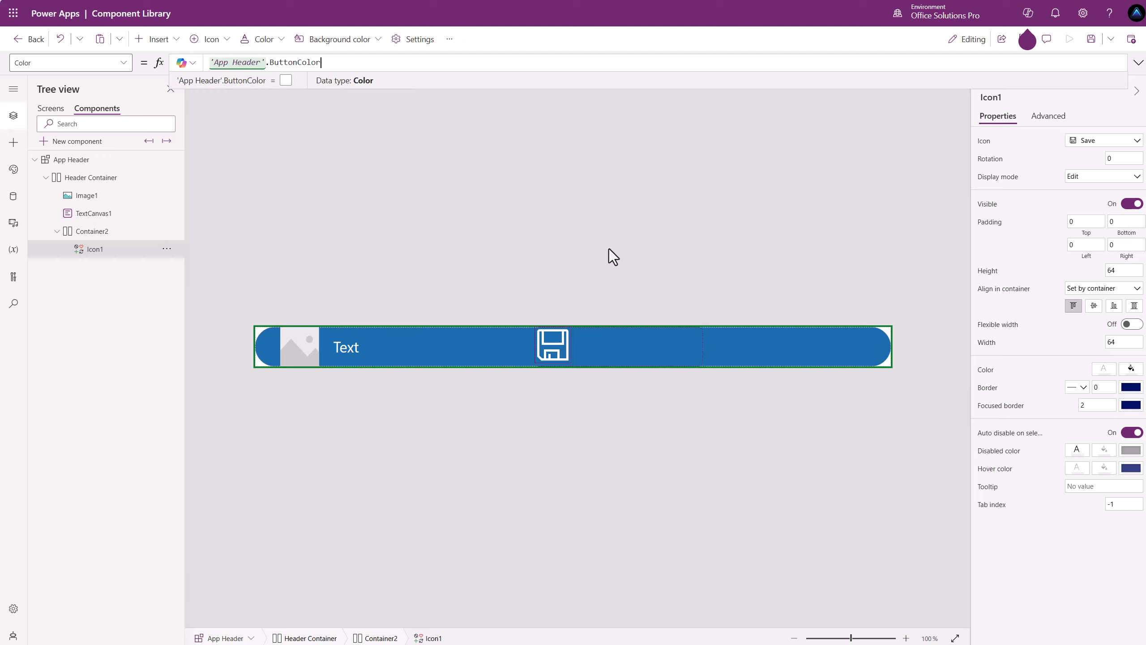
Bind the Save icon's Width to 'App Header'.ButtonWidth.
{"action": "left_click", "coordinate": [984, 347]}
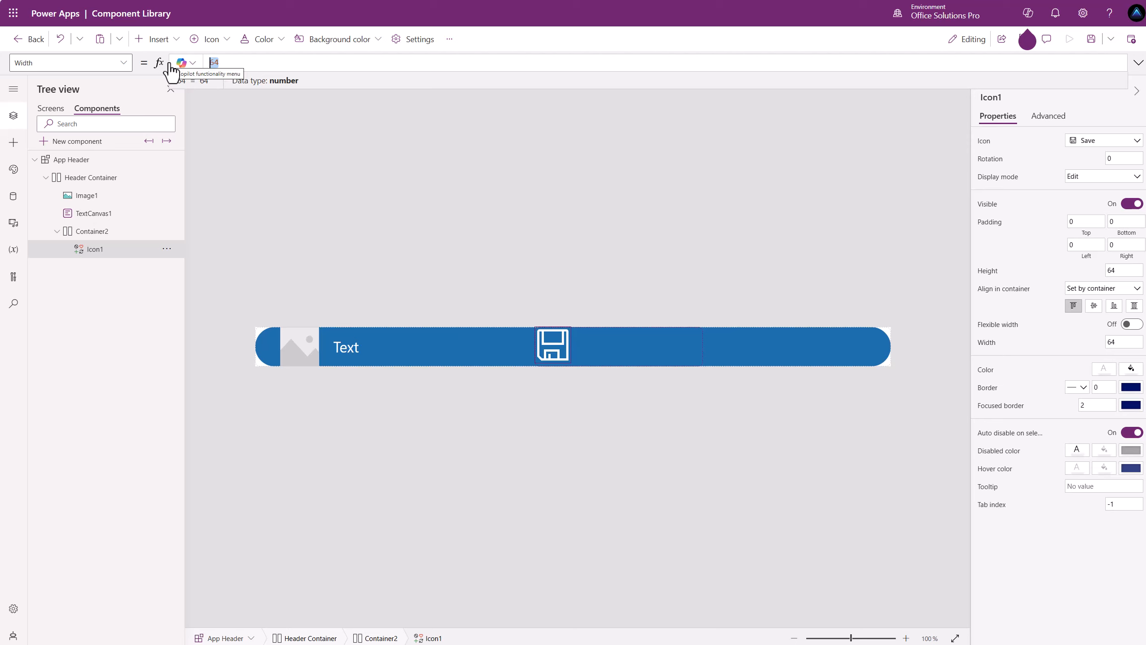
{"action": "type", "text": "App"}
{"action": "key", "text": "Tab"}
{"action": "type", "text": "."}
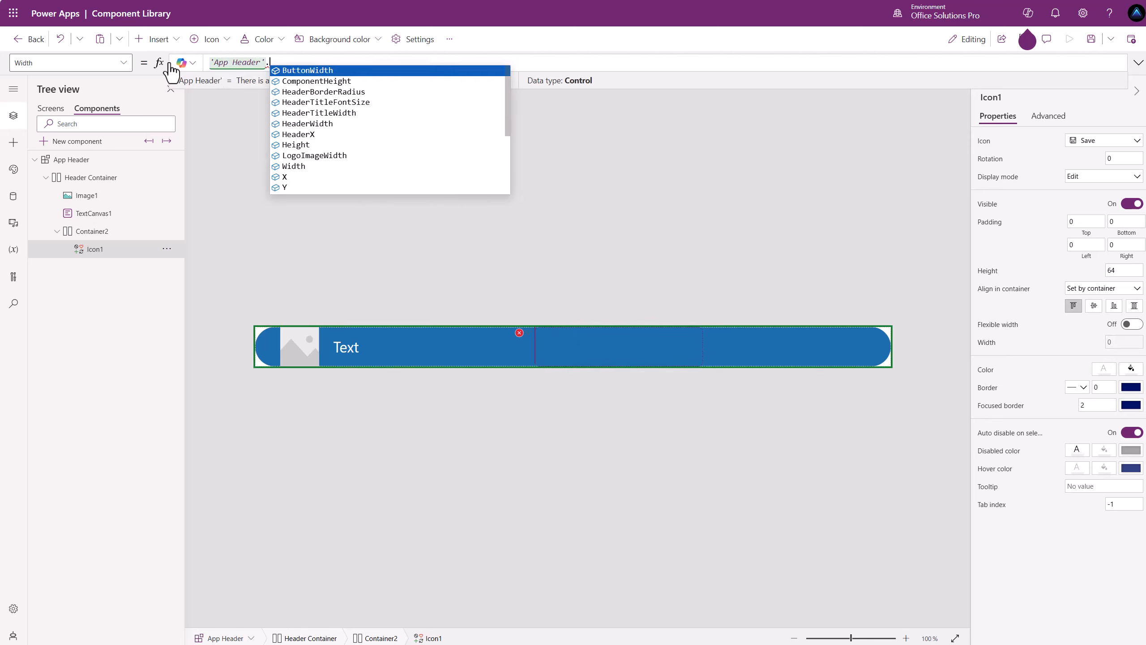
{"action": "key", "text": "Tab"}
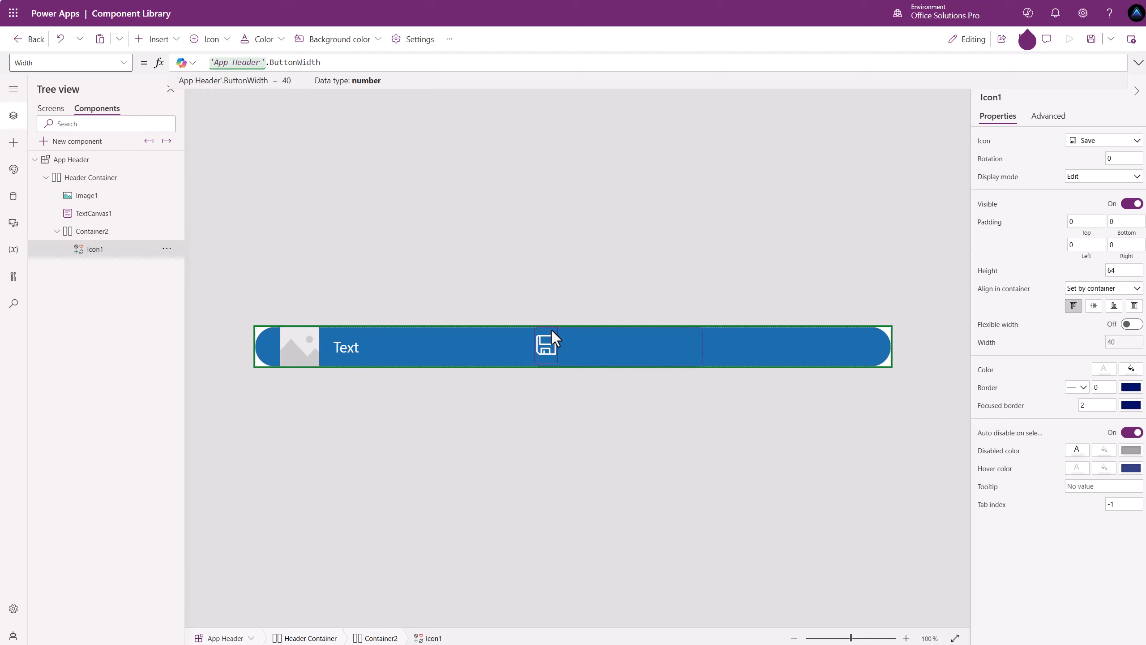
Bind the Save icon's Height to 'App Header'.ComponentHeight.
{"action": "left_click", "coordinate": [988, 272]}
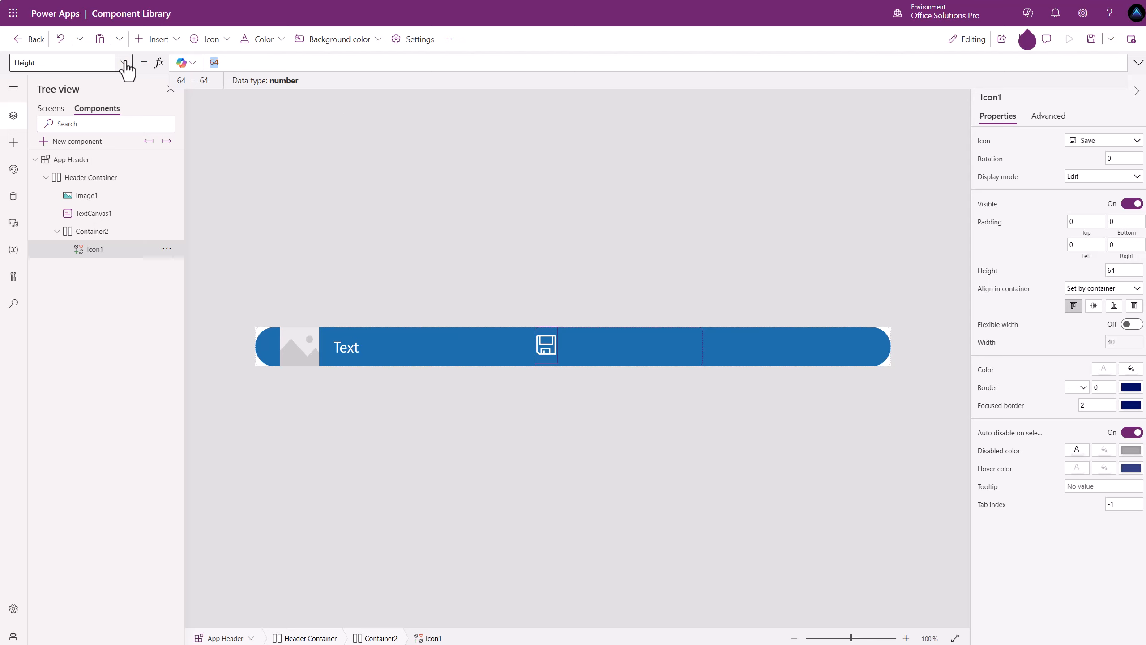
{"action": "type", "text": "'App Header'"}
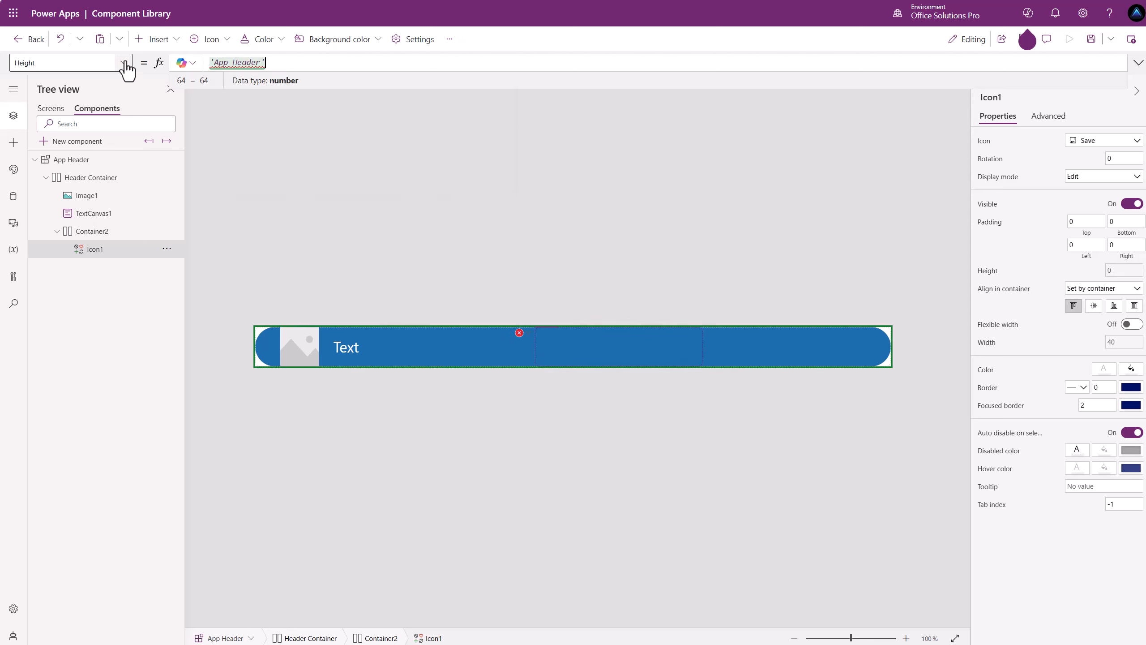
{"action": "type", "text": ".C"}
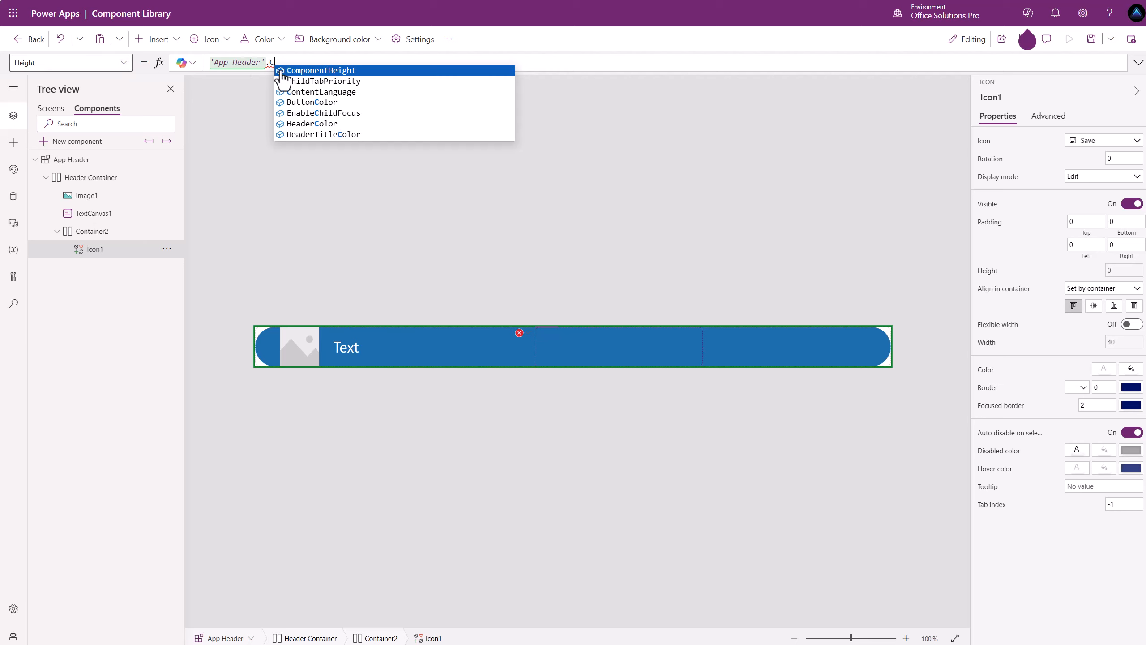
{"action": "left_click", "coordinate": [308, 71]}
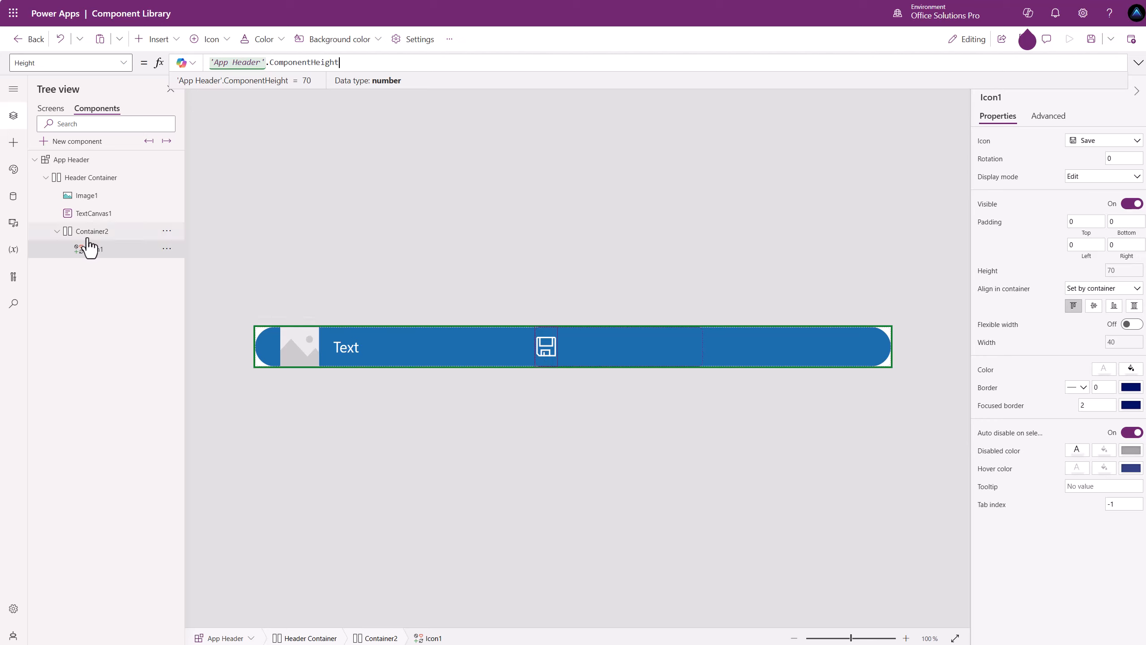
Rename Container2 as Button Container and its Save icon as icoSave.
{"action": "double_click", "coordinate": [138, 232]}
{"action": "type", "text": "Bu"}
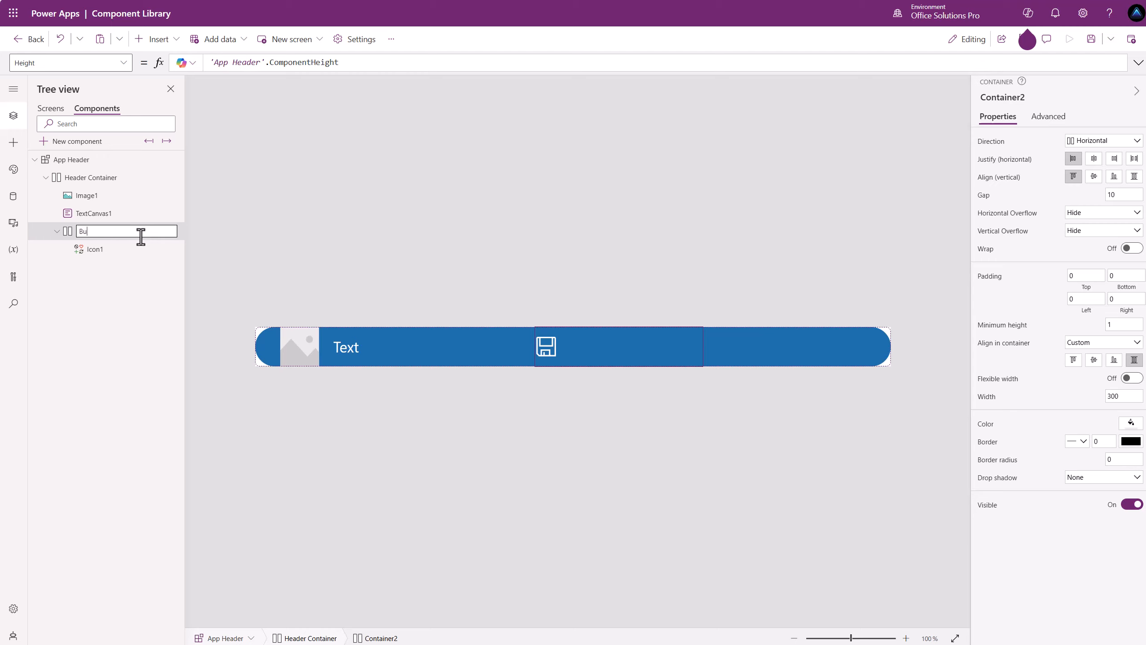
{"action": "type", "text": "tton Container"}
{"action": "double_click", "coordinate": [110, 249]}
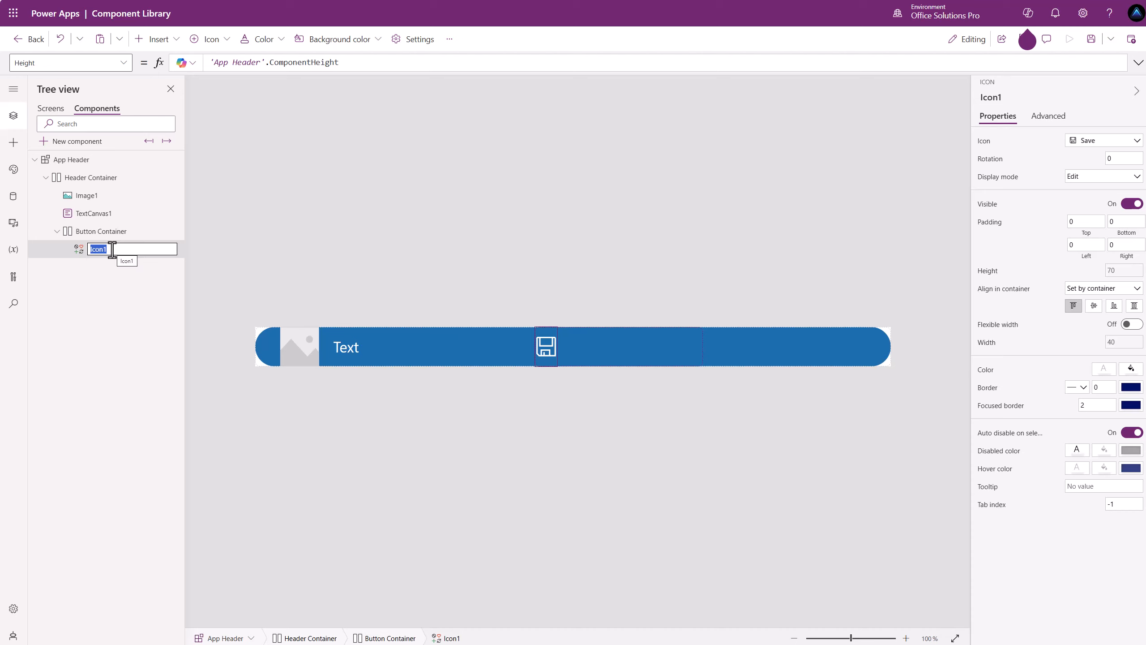
{"action": "type", "text": "icoSave"}
{"action": "left_click", "coordinate": [264, 244]}
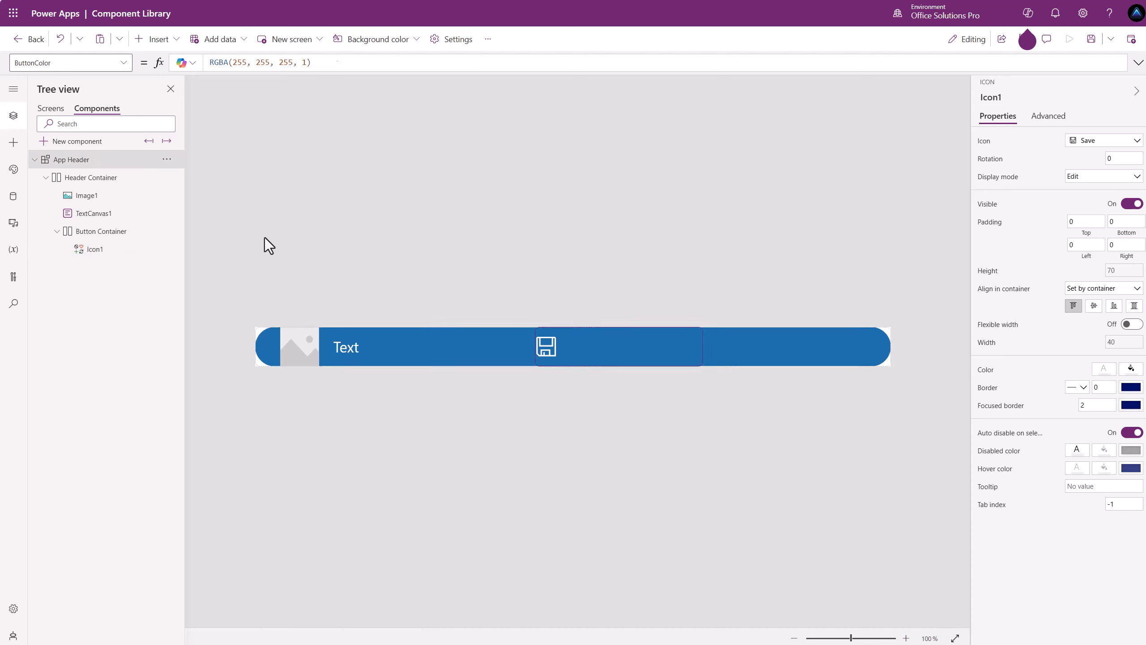
Duplicate the icoSave icon five times inside the Button Container.
{"action": "left_click", "coordinate": [549, 347]}
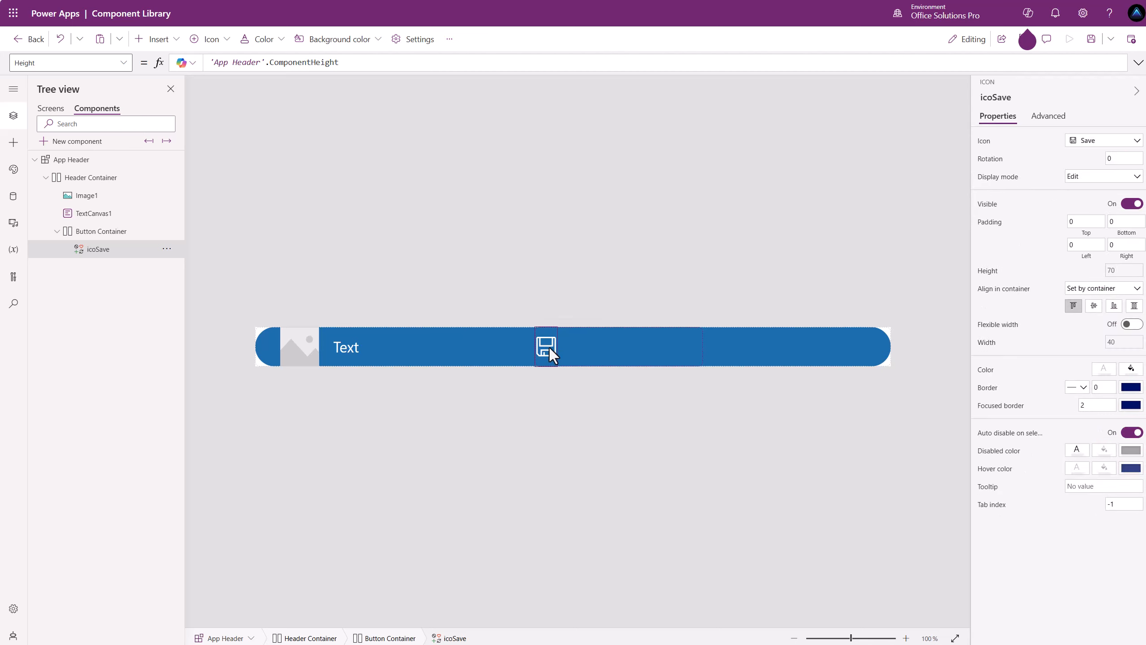
{"action": "key", "text": "ctrl+c"}
{"action": "key", "text": "ctrl+v"}
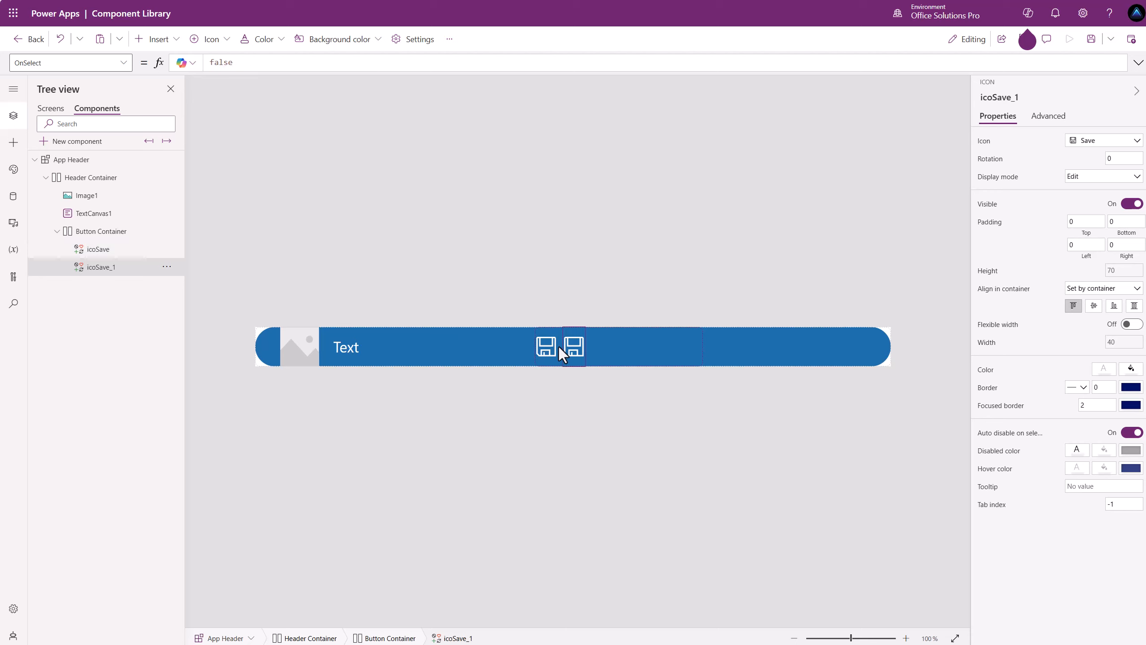
{"action": "key", "text": "ctrl+v"}
{"action": "key", "text": "ctrl+v"}
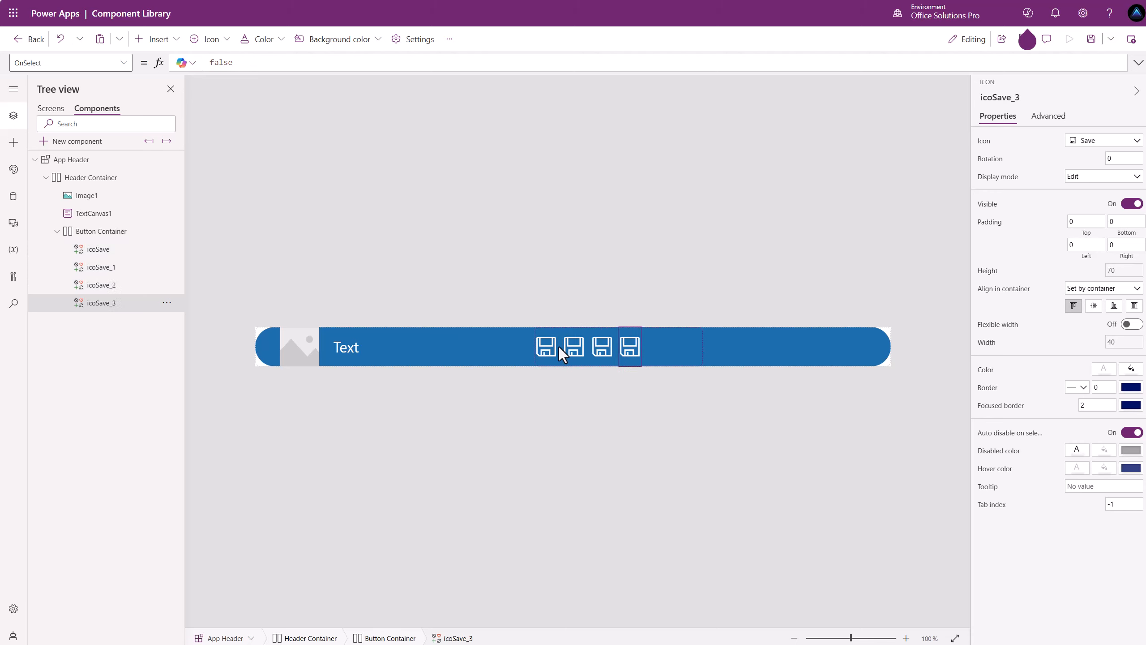
{"action": "key", "text": "ctrl+v"}
{"action": "key", "text": "ctrl+v"}
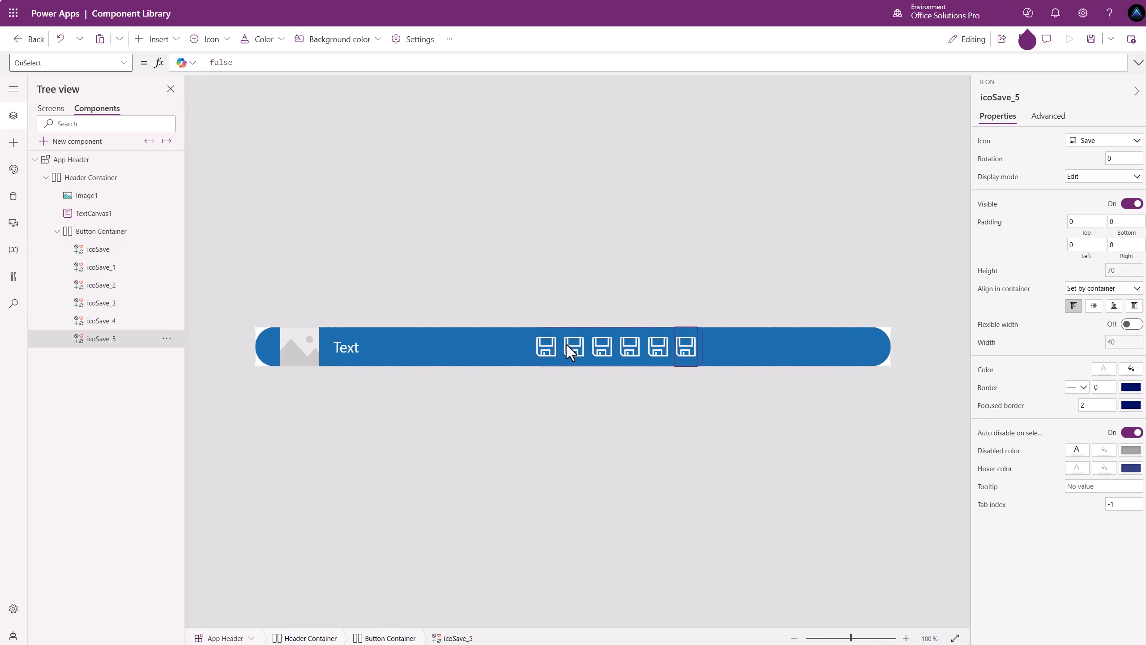
Change the icon of icoSave_1 to Edit and the icon of icoSave_2 to Add.
{"action": "left_click", "coordinate": [571, 345]}
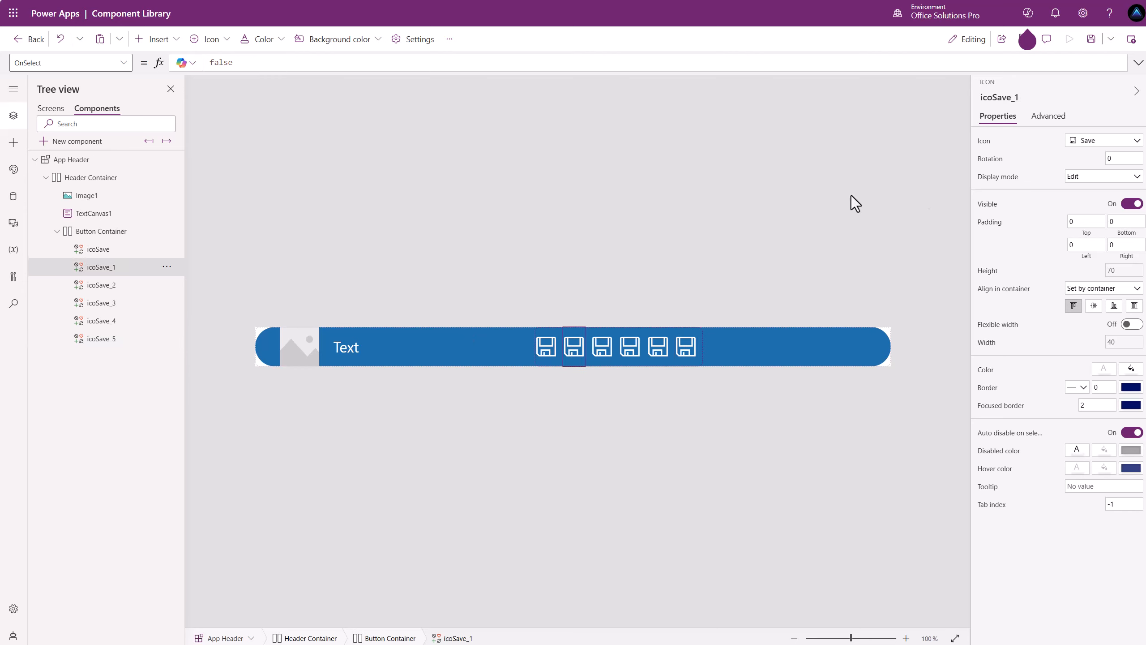
{"action": "left_click", "coordinate": [1105, 145]}
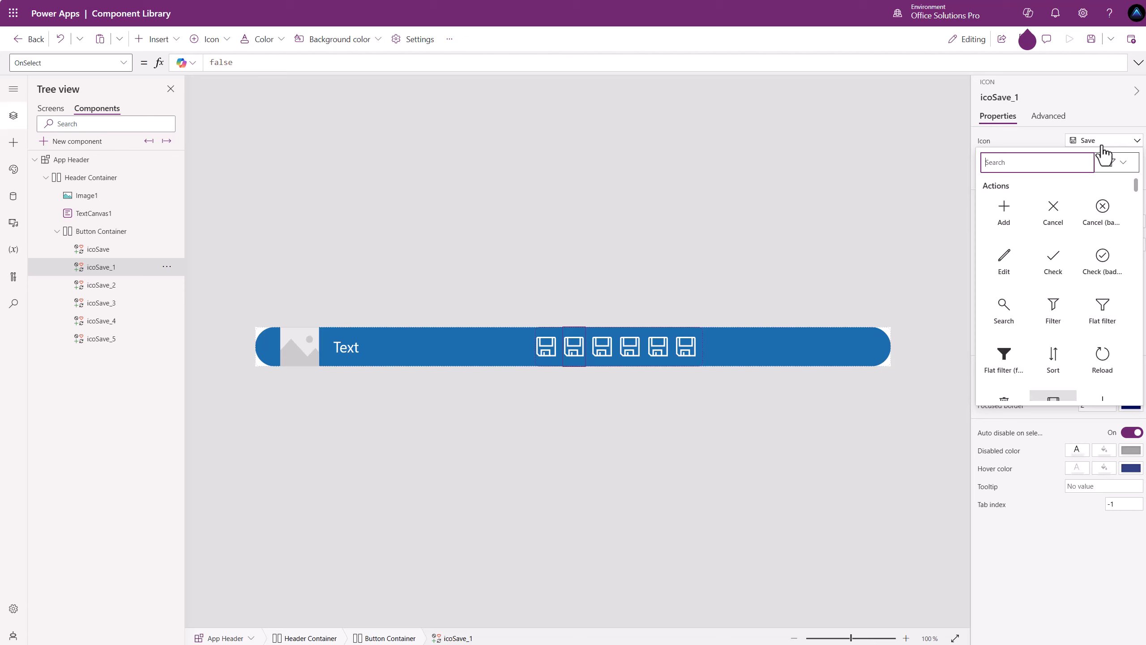
{"action": "left_click", "coordinate": [1005, 271]}
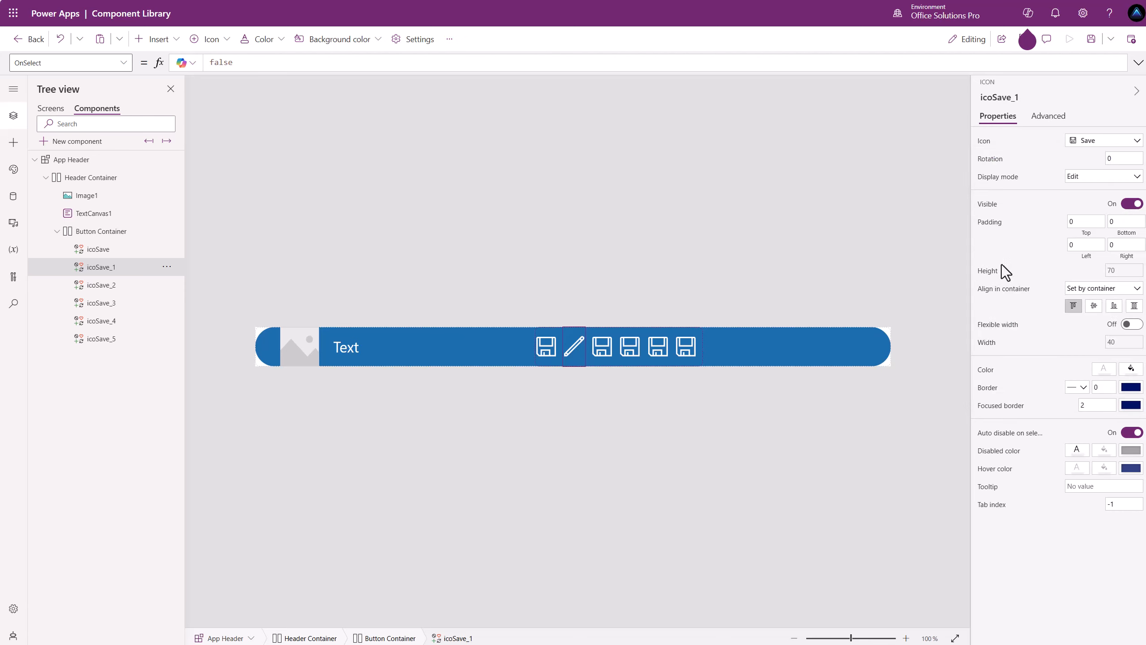
{"action": "left_click", "coordinate": [601, 353]}
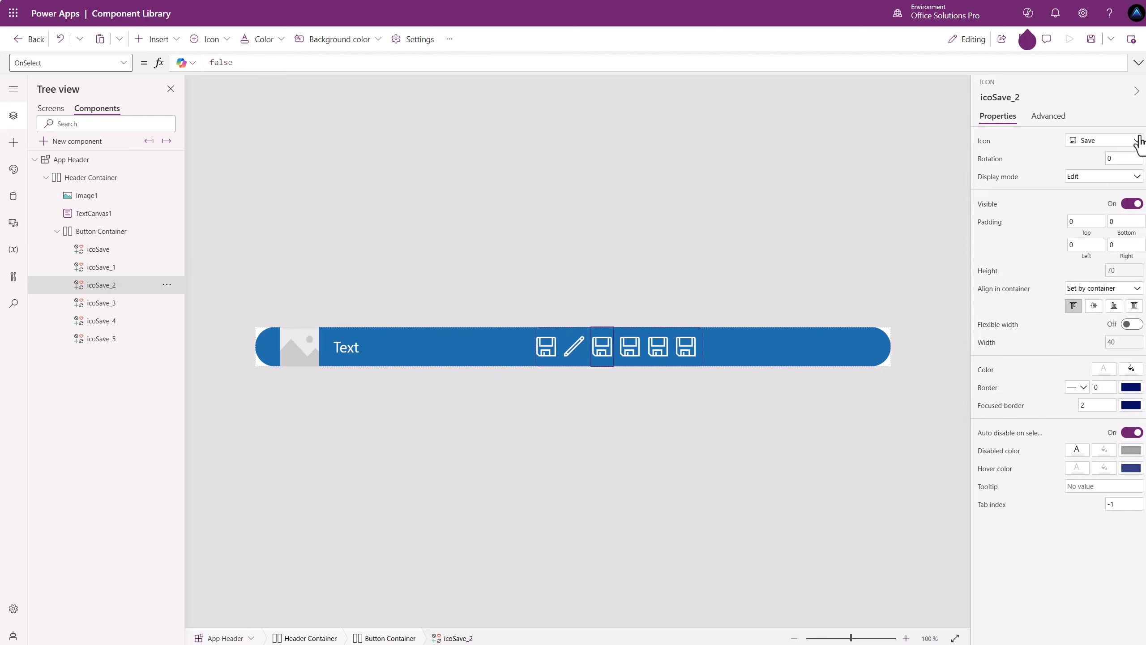
{"action": "left_click", "coordinate": [1110, 145]}
{"action": "left_click", "coordinate": [1004, 217]}
Change the icon of icoSave_3 to Sort and the icon of icoSave_4 to Reload.
{"action": "left_click", "coordinate": [629, 350]}
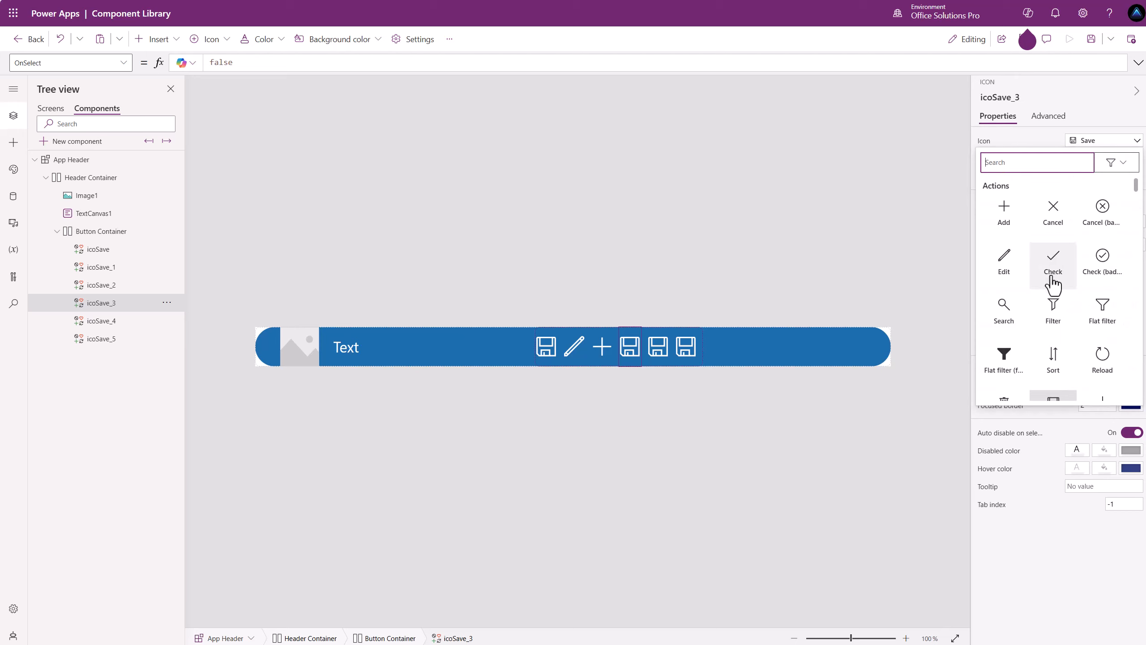
{"action": "left_click", "coordinate": [1053, 359]}
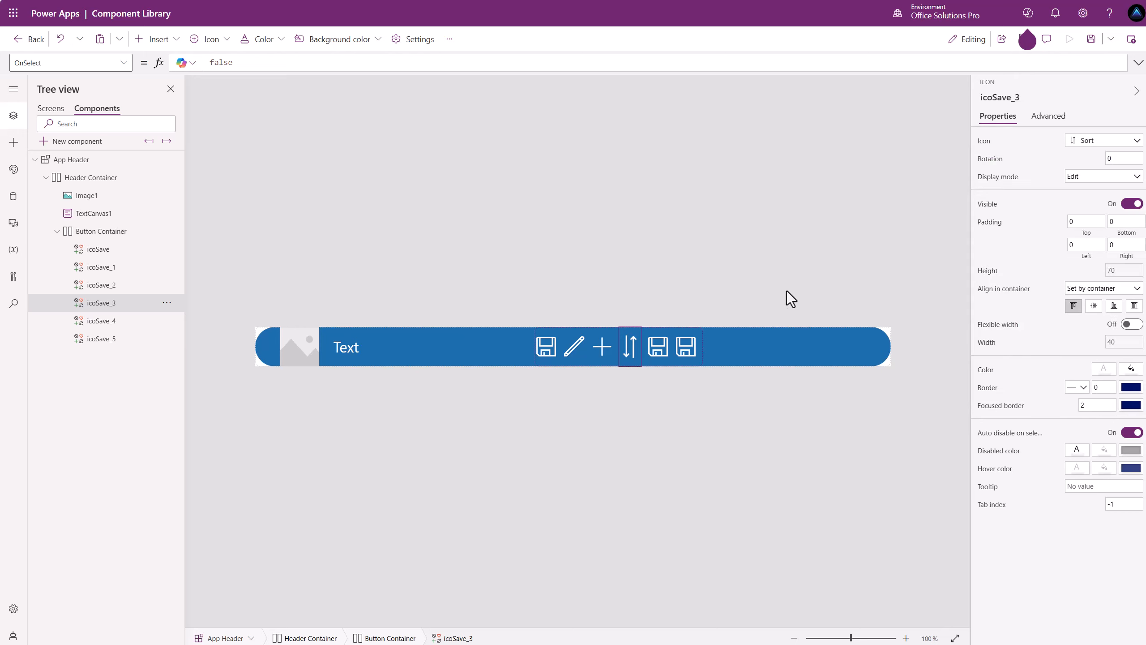
{"action": "left_click", "coordinate": [656, 350]}
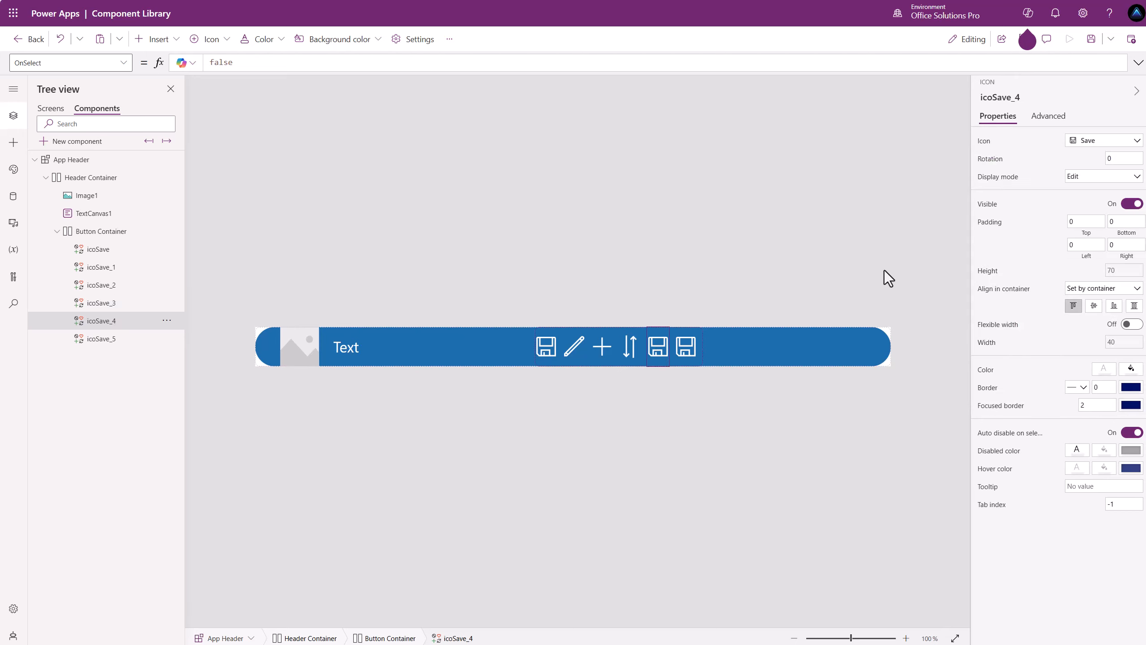
{"action": "left_click", "coordinate": [1120, 143]}
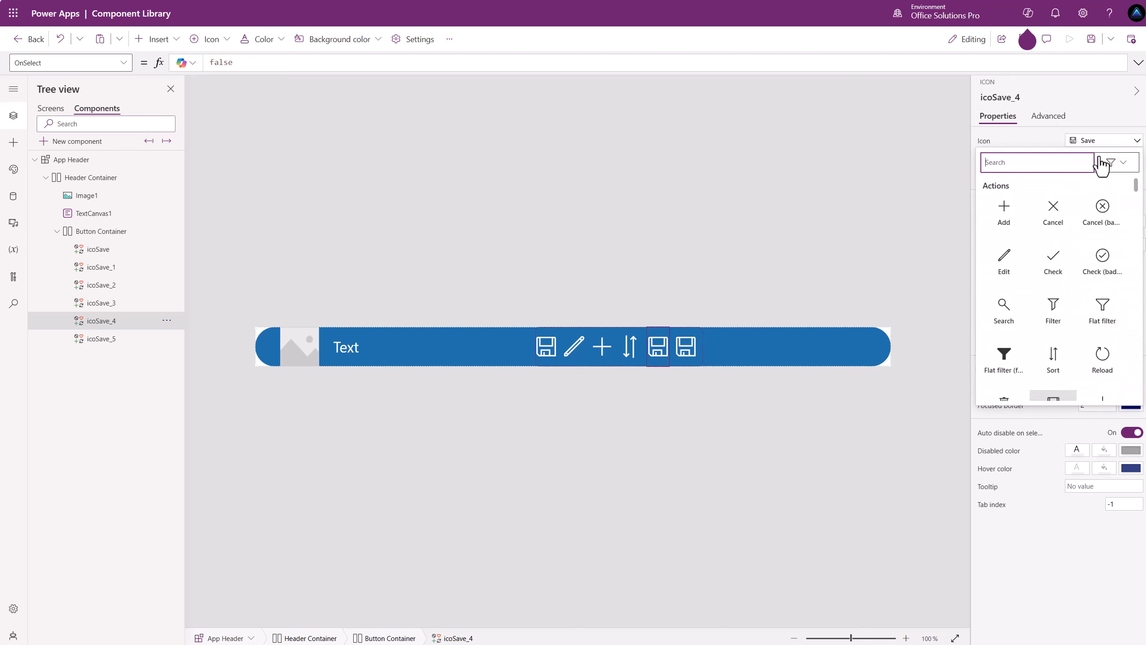
{"action": "left_click", "coordinate": [1100, 362]}
Search the icons for "left" and set icoSave_5 to the Left navigation icon.
{"action": "left_click", "coordinate": [682, 351]}
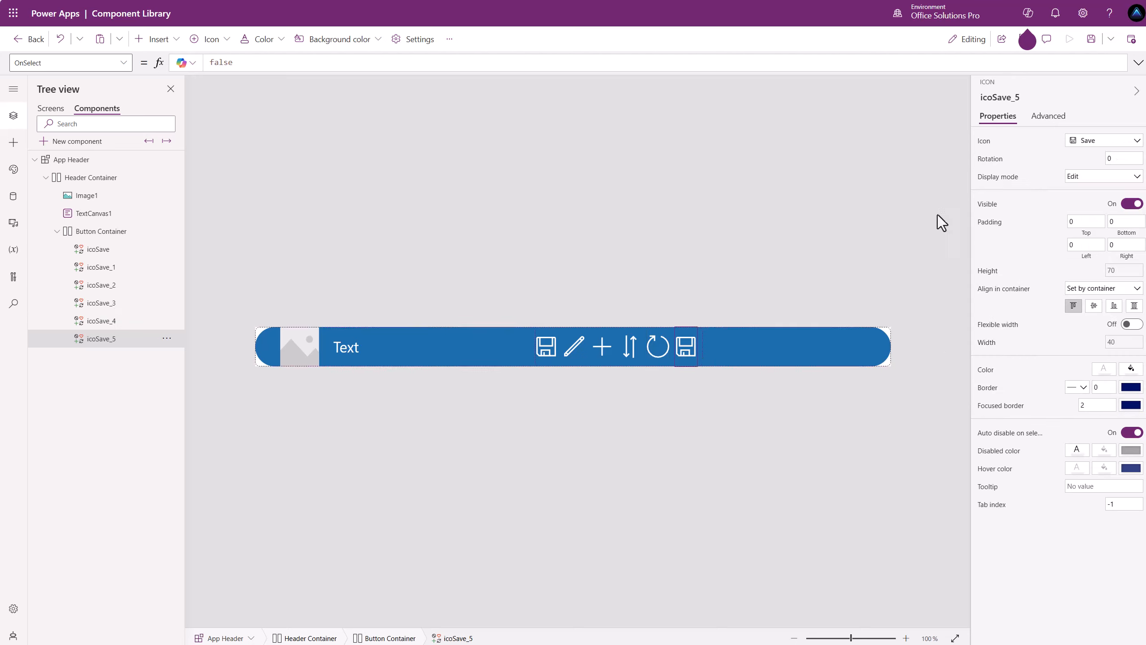
{"action": "left_click", "coordinate": [1095, 141]}
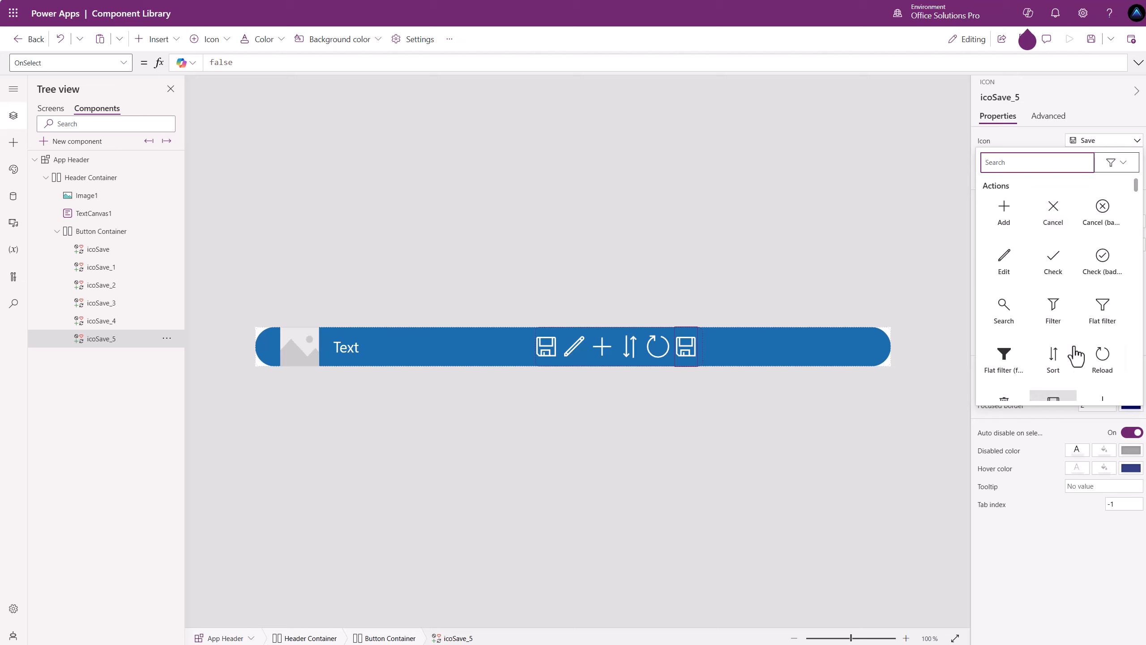
{"action": "scroll", "coordinate": [1056, 356], "scroll_direction": "down", "scroll_amount": 2}
{"action": "scroll", "coordinate": [1060, 323], "scroll_direction": "down", "scroll_amount": 4}
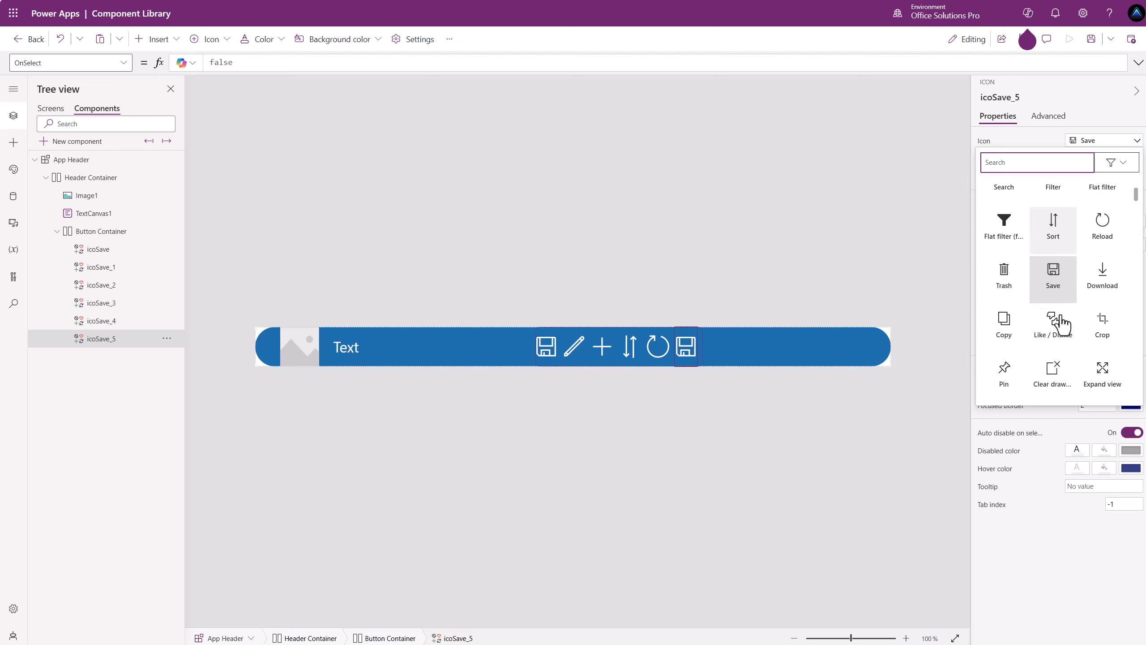
{"action": "scroll", "coordinate": [1061, 325], "scroll_direction": "up", "scroll_amount": 5}
{"action": "scroll", "coordinate": [1061, 325], "scroll_direction": "up", "scroll_amount": 1}
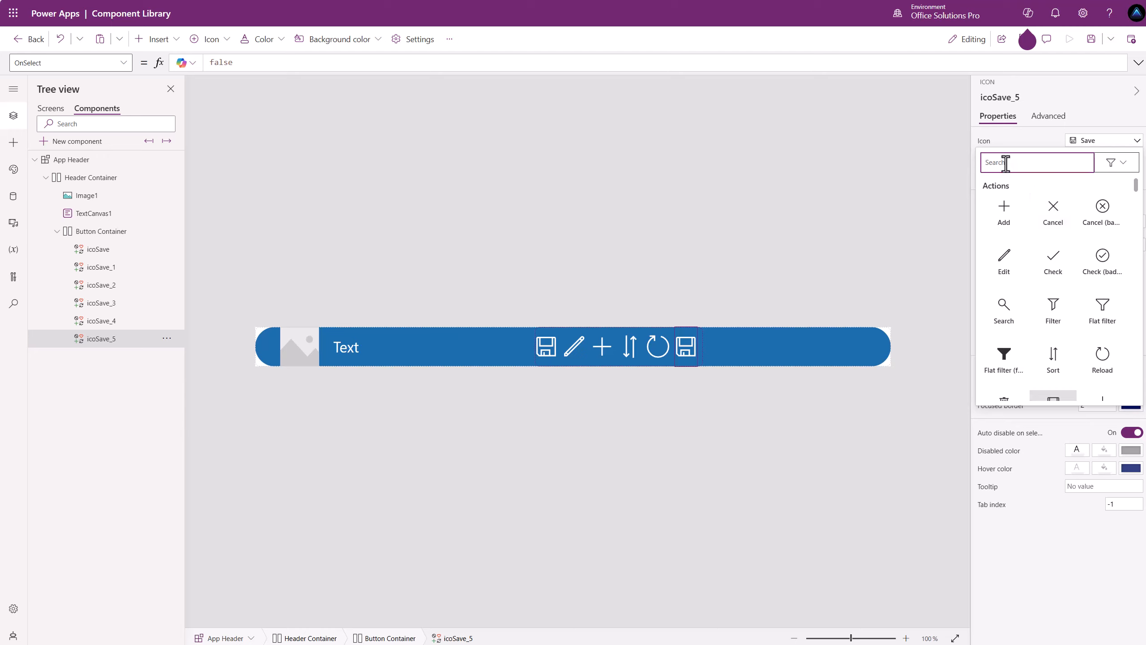
{"action": "type", "text": "left"}
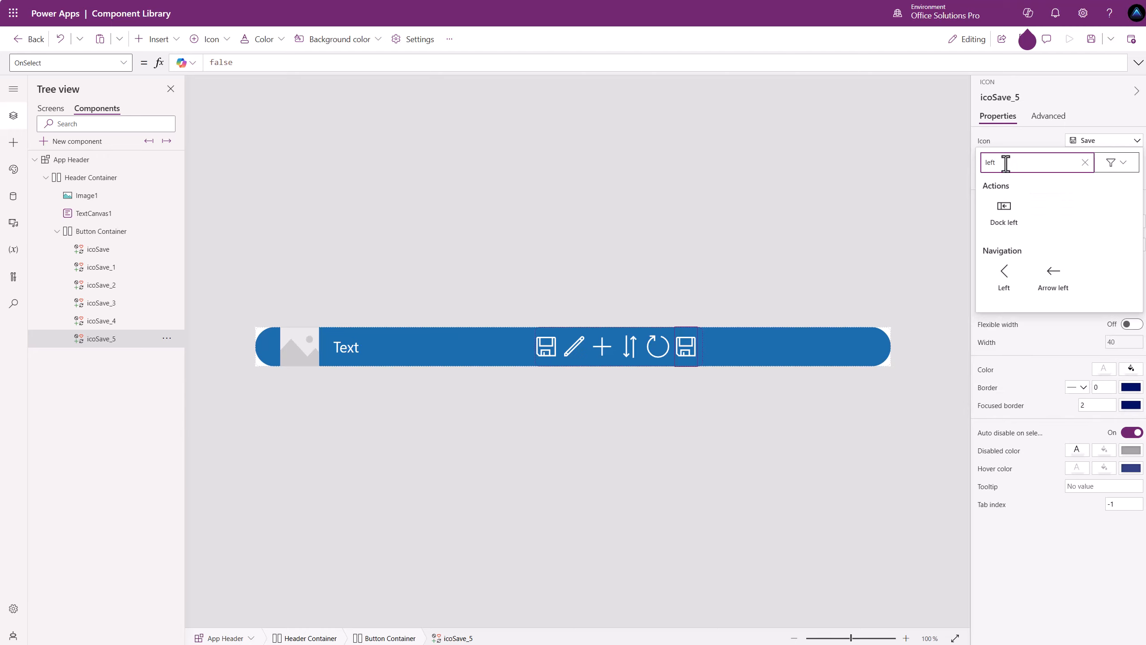
{"action": "left_click", "coordinate": [1003, 272]}
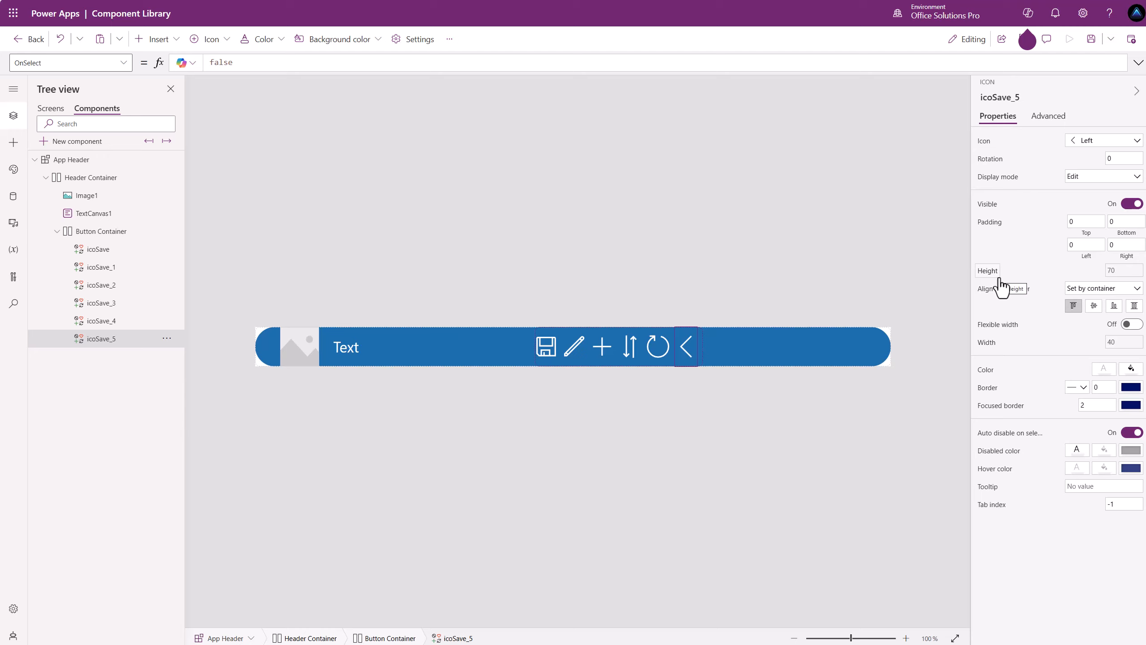
{"action": "left_click", "coordinate": [546, 345]}
{"action": "left_click", "coordinate": [571, 346]}
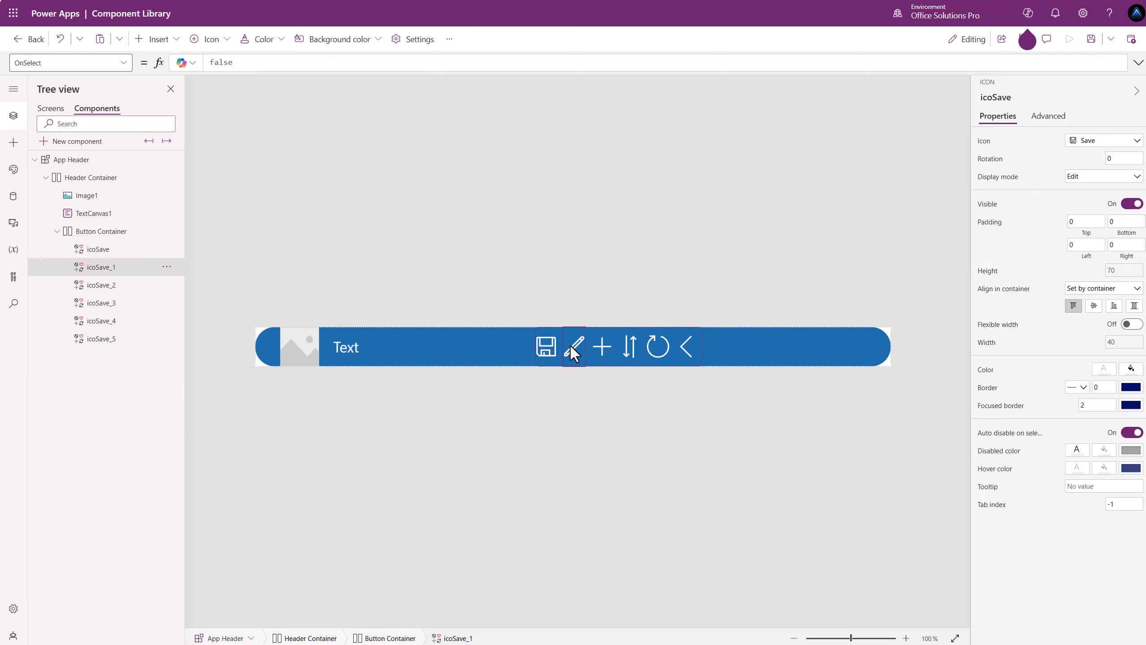
{"action": "left_click", "coordinate": [601, 347]}
{"action": "left_click", "coordinate": [632, 350]}
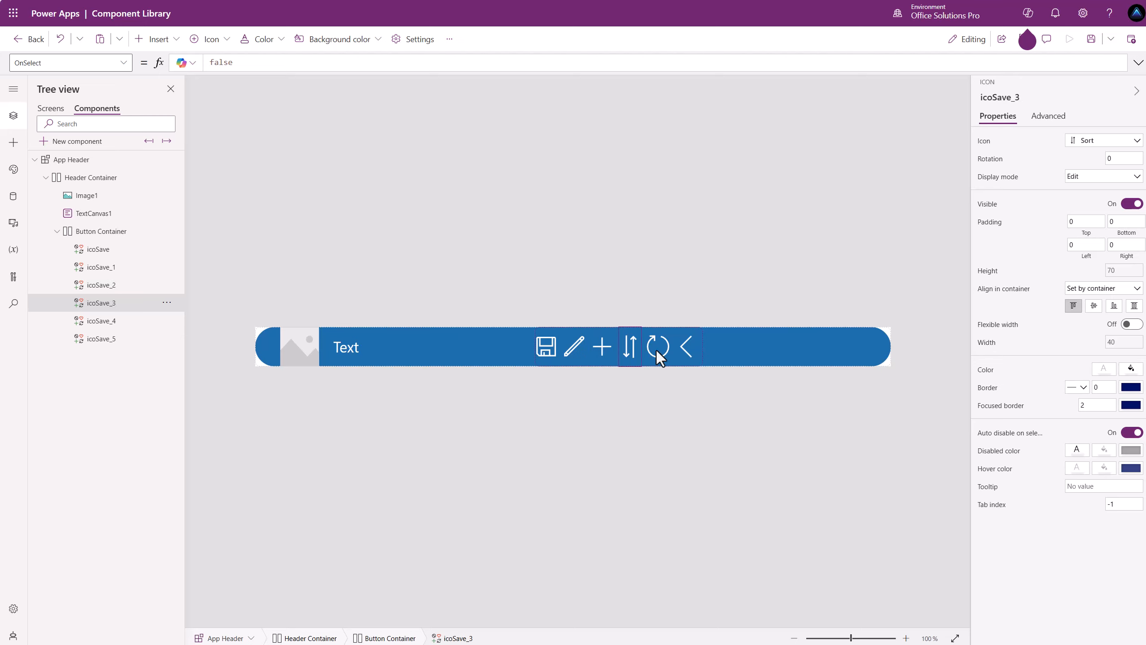
{"action": "left_click", "coordinate": [656, 350]}
{"action": "left_click", "coordinate": [684, 349]}
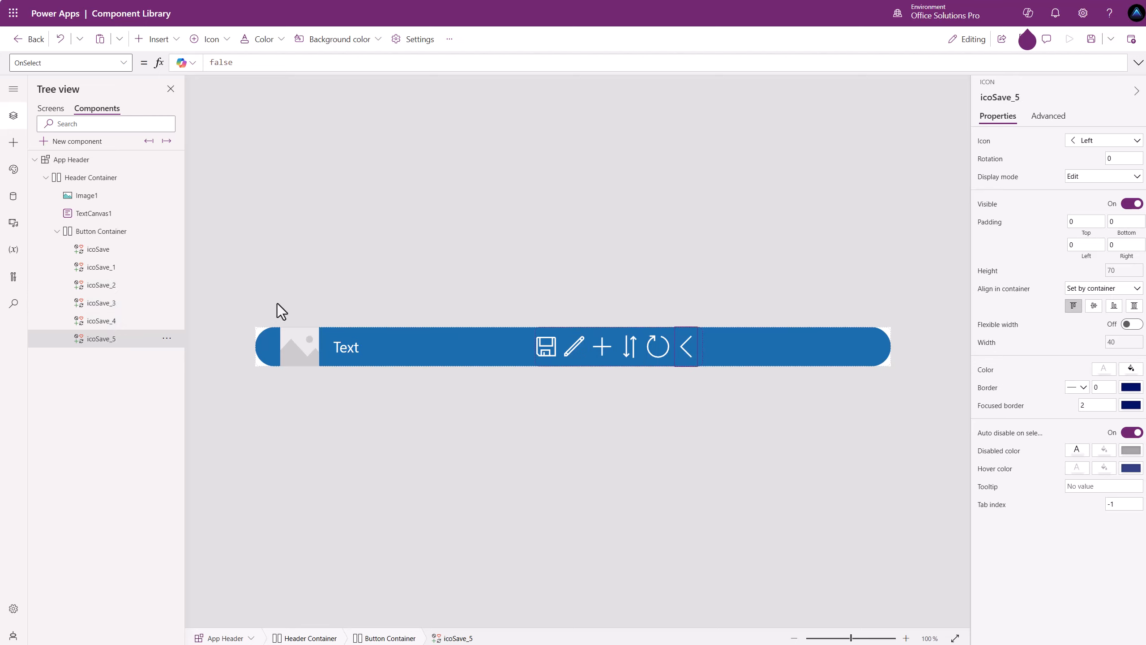
Rename icoSave_1 as icoEdit, icoSave_2 as icoAdd and icoSave_3 as icoSort.
{"action": "double_click", "coordinate": [115, 267]}
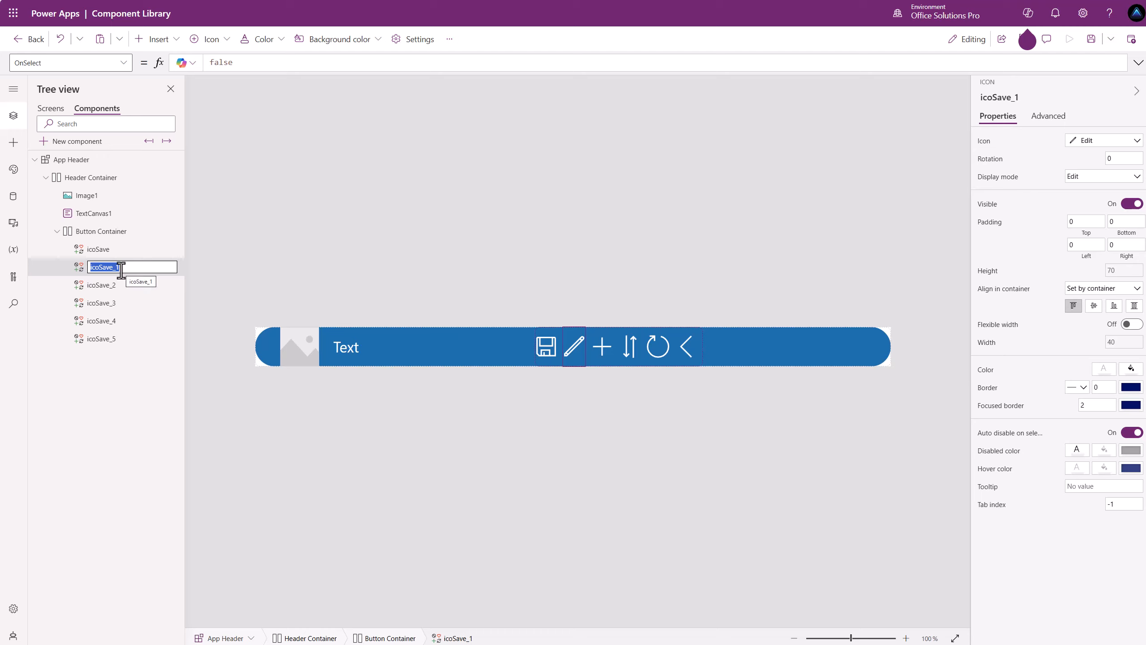
{"action": "type", "text": "icoEdit"}
{"action": "double_click", "coordinate": [120, 285]}
{"action": "type", "text": "i"}
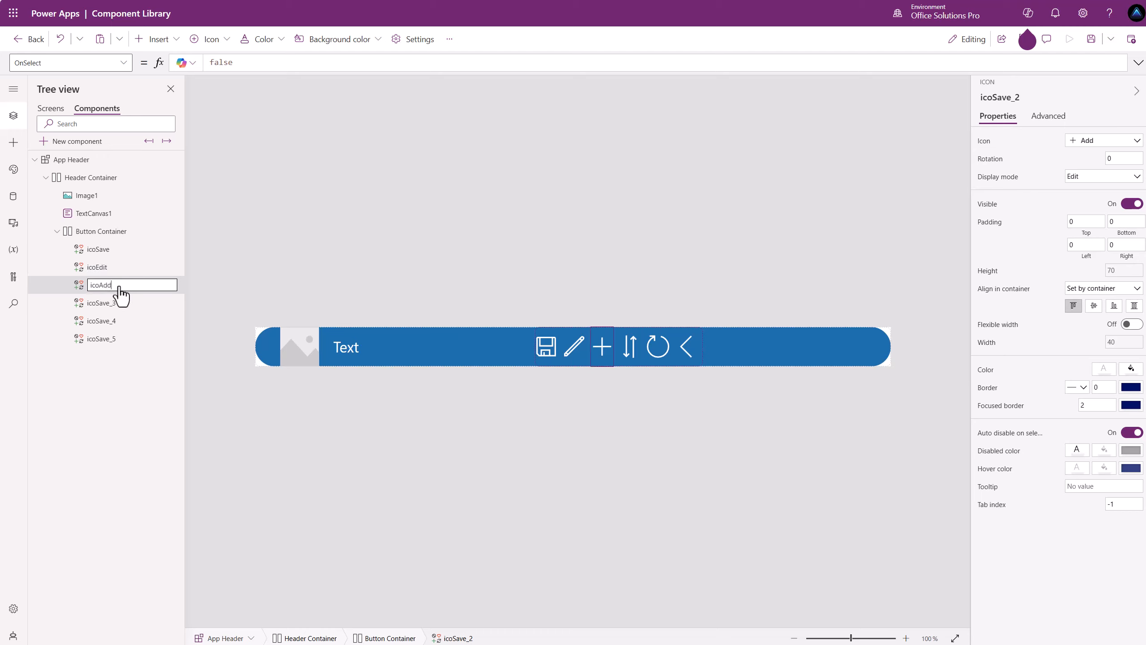
{"action": "double_click", "coordinate": [116, 304]}
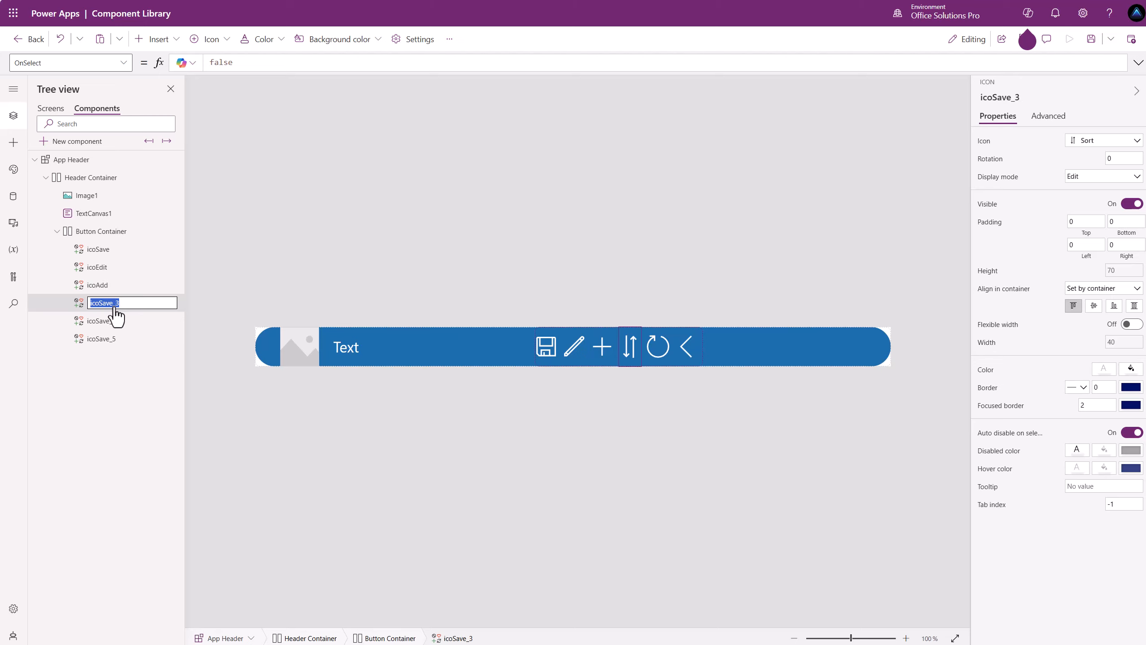
{"action": "type", "text": "id"}
Rename icoSave_4 as icoReload and icoSave_5 as icoBack.
{"action": "double_click", "coordinate": [123, 321]}
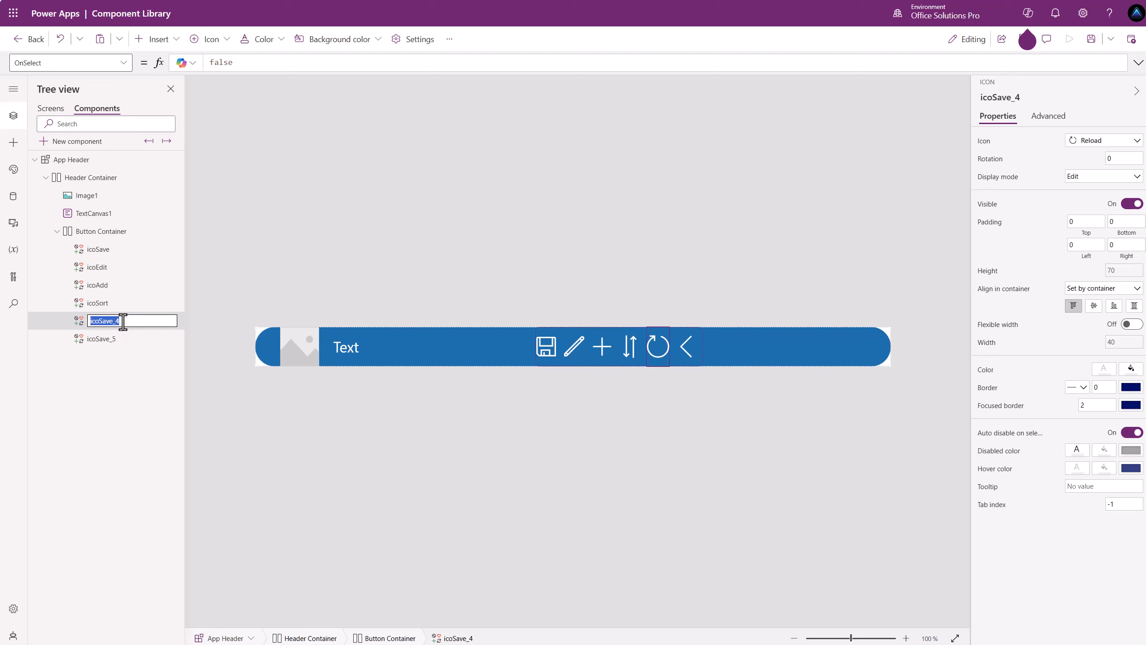
{"action": "type", "text": "i"}
{"action": "type", "text": "coRefresh"}
{"action": "double_click", "coordinate": [118, 339]}
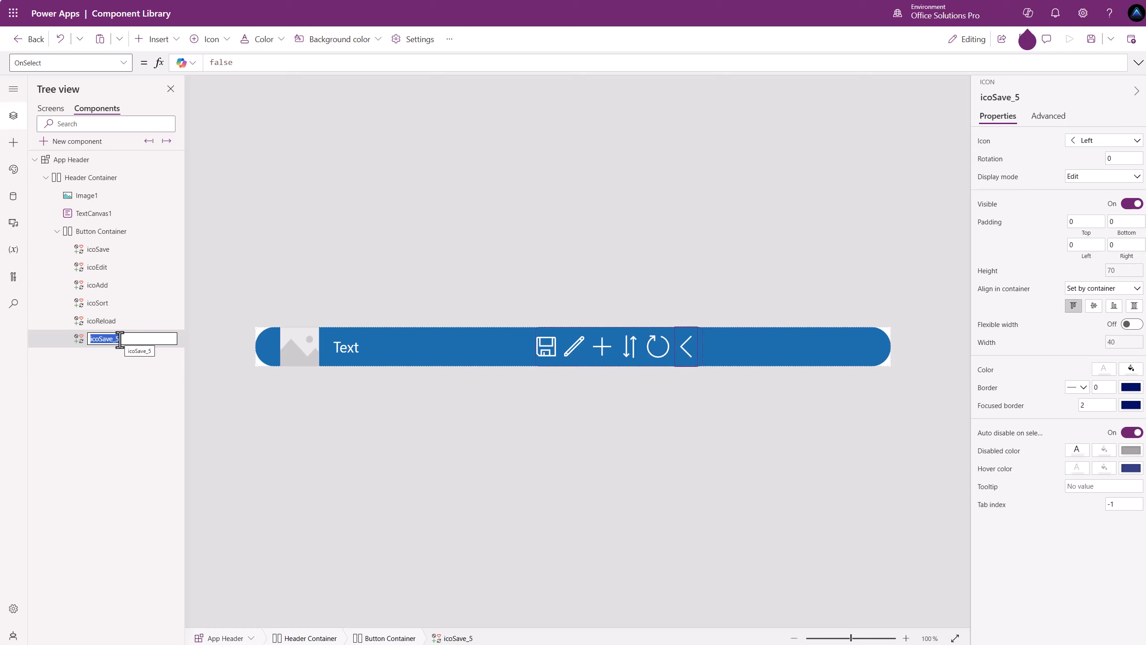
{"action": "type", "text": "icoBack"}
Create a Boolean input custom property on App Header named Save Button Visibility, copying its display name for reuse.
{"action": "left_click", "coordinate": [369, 277]}
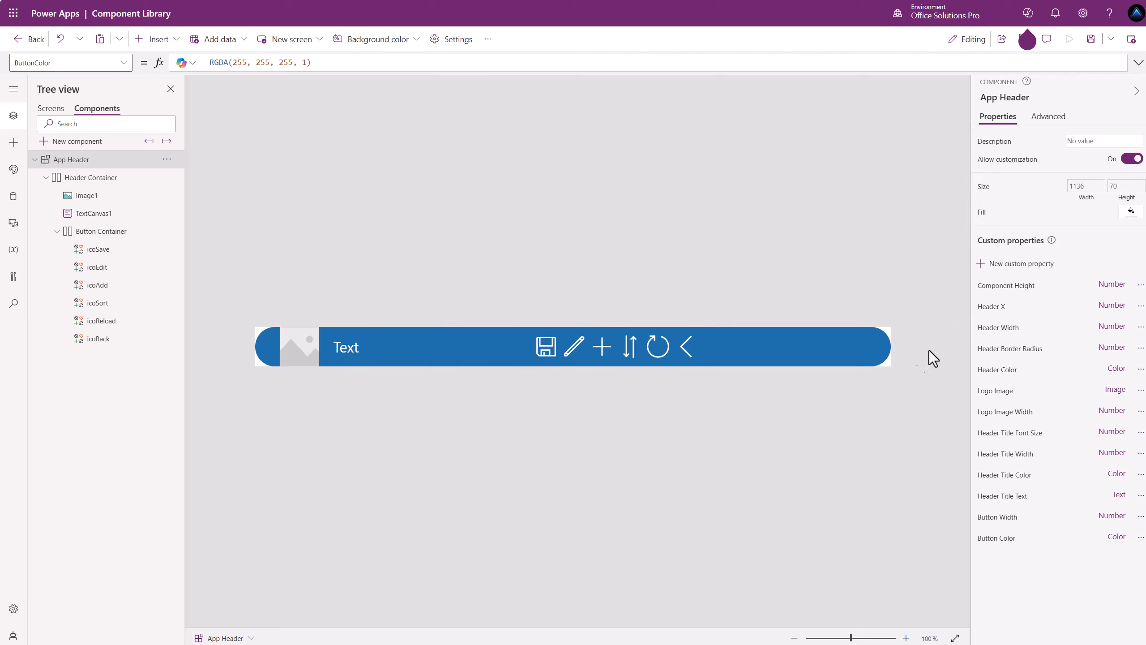
{"action": "left_click", "coordinate": [1007, 266]}
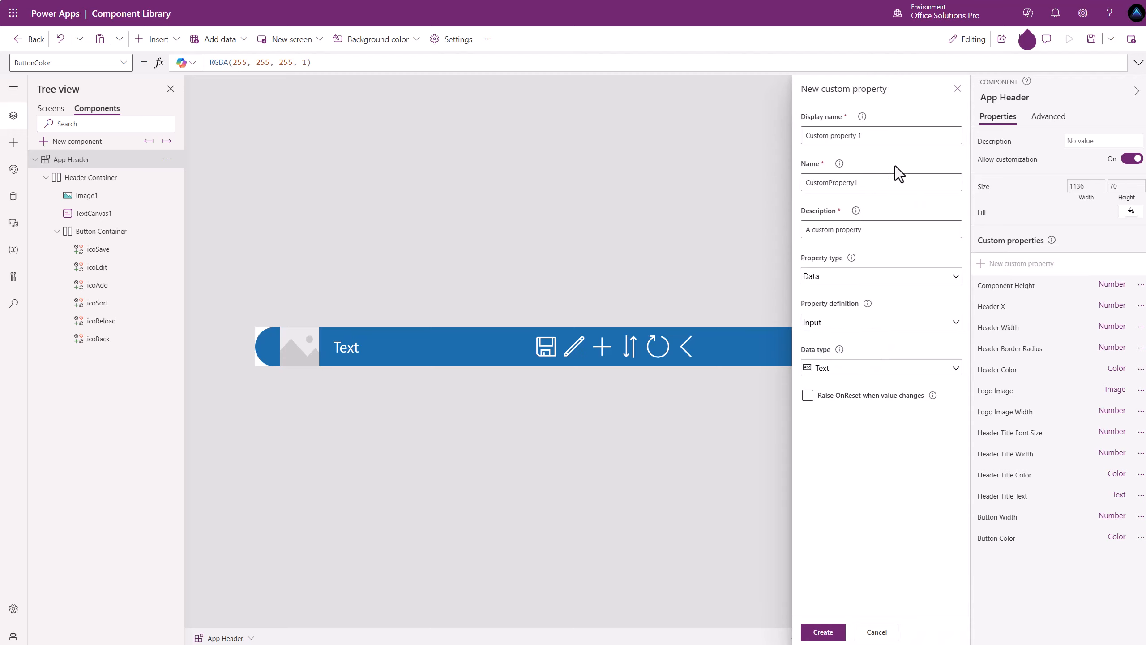
{"action": "left_click", "coordinate": [879, 135]}
{"action": "left_click_drag", "start_coordinate": [880, 136], "coordinate": [751, 132]}
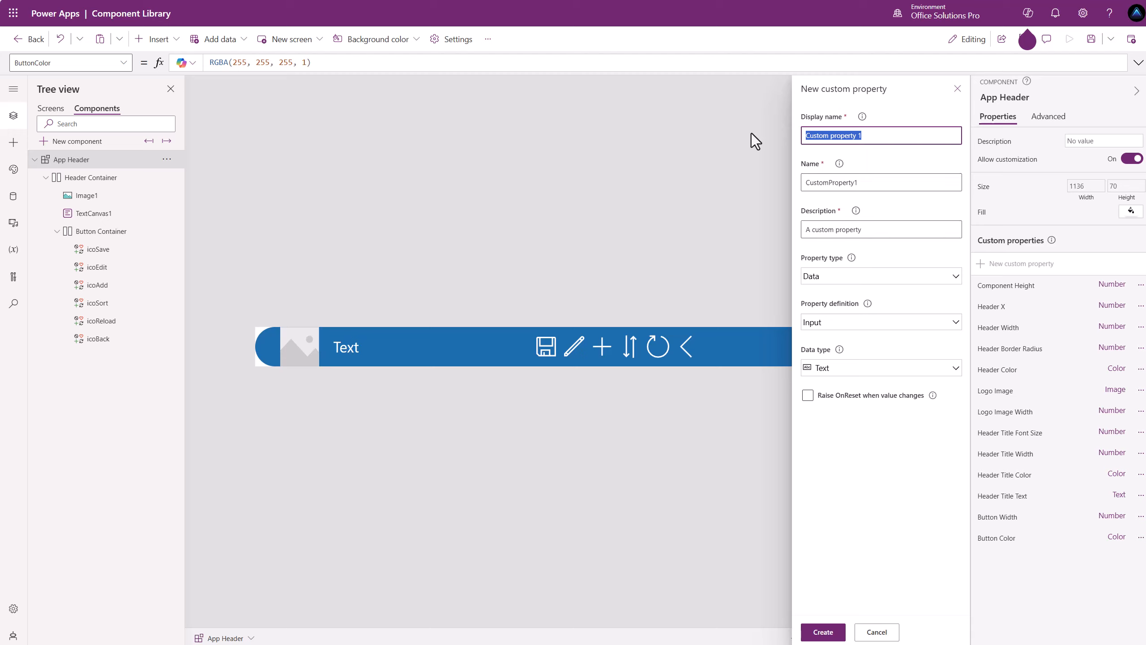
{"action": "type", "text": "Save Button Visibility"}
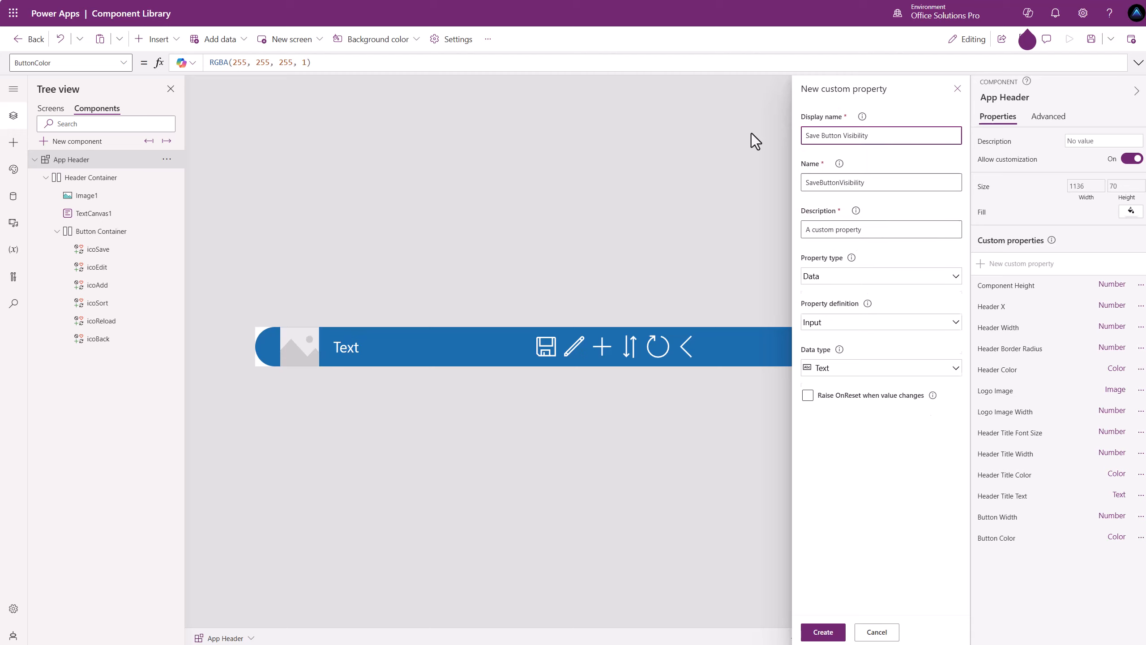
{"action": "left_click_drag", "start_coordinate": [887, 137], "coordinate": [745, 127]}
{"action": "key", "text": "ctrl+c"}
{"action": "left_click", "coordinate": [898, 370]}
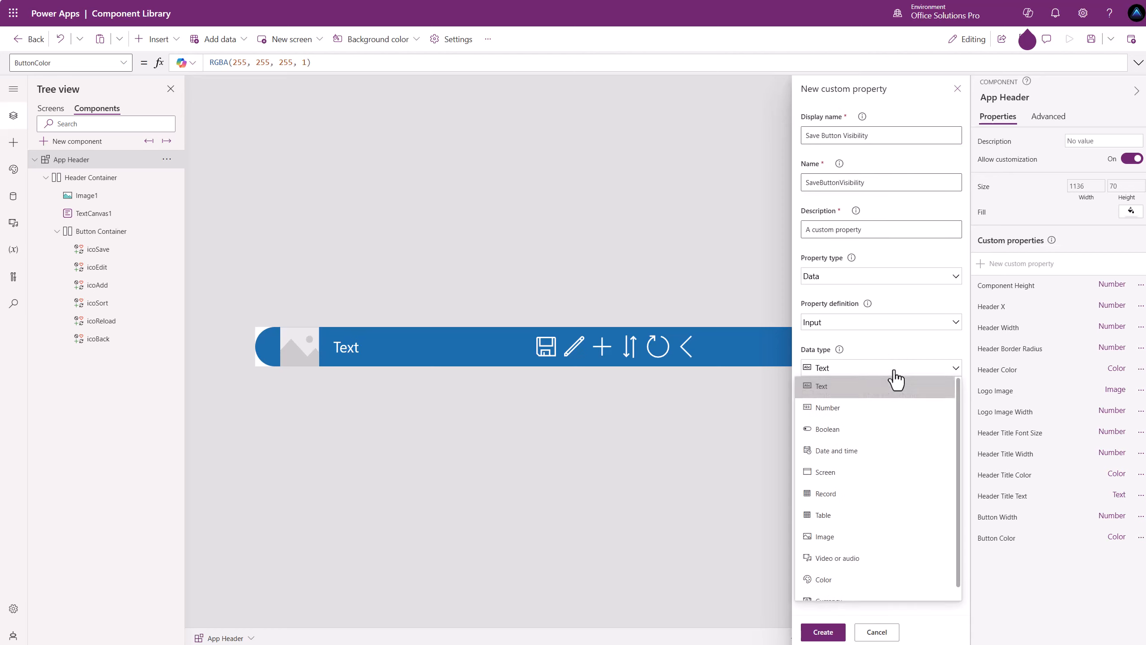
{"action": "left_click", "coordinate": [841, 433]}
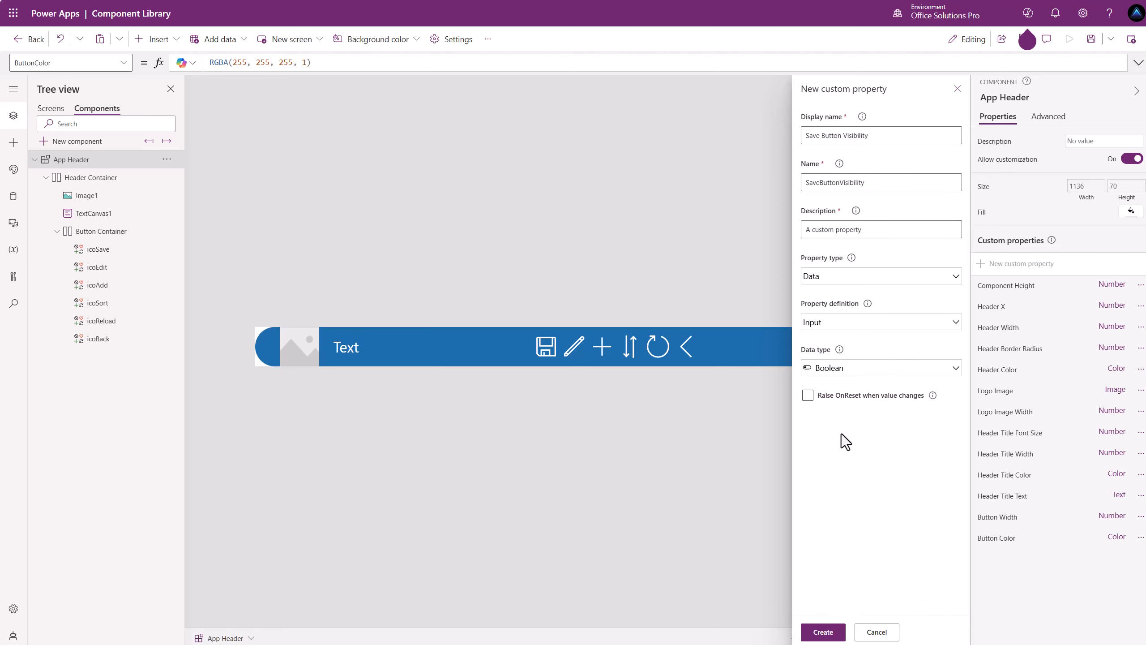
{"action": "left_click", "coordinate": [823, 632]}
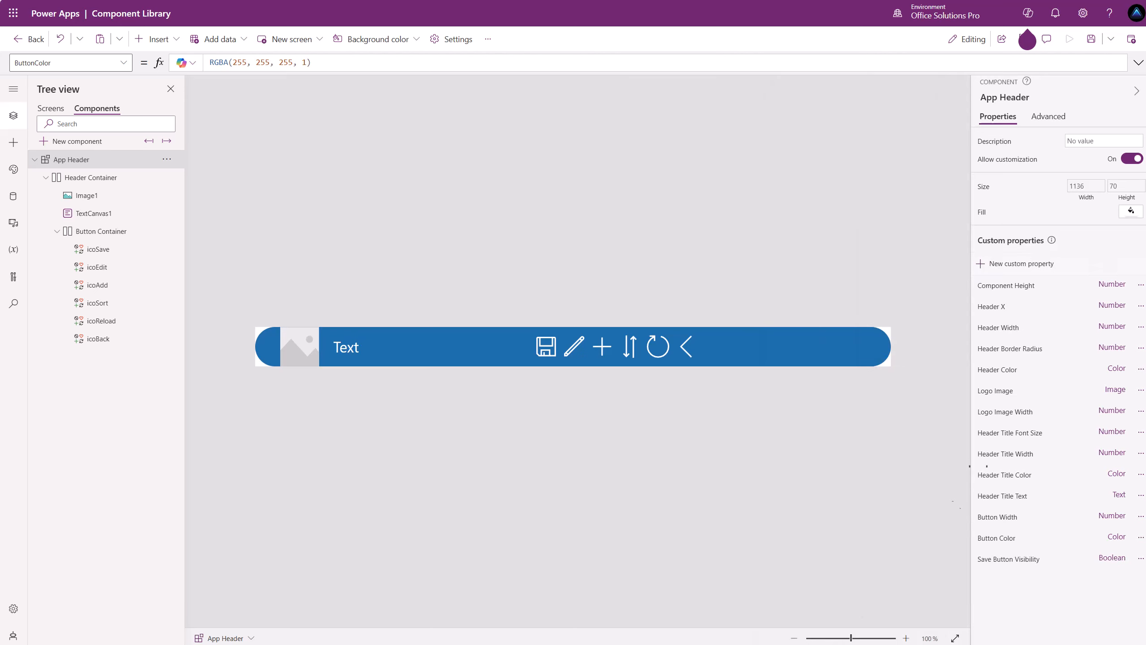
Create a Boolean input custom property on App Header named Edit Button Visibility.
{"action": "left_click", "coordinate": [1017, 265]}
{"action": "left_click_drag", "start_coordinate": [866, 136], "coordinate": [774, 135]}
{"action": "key", "text": "ctrl+v"}
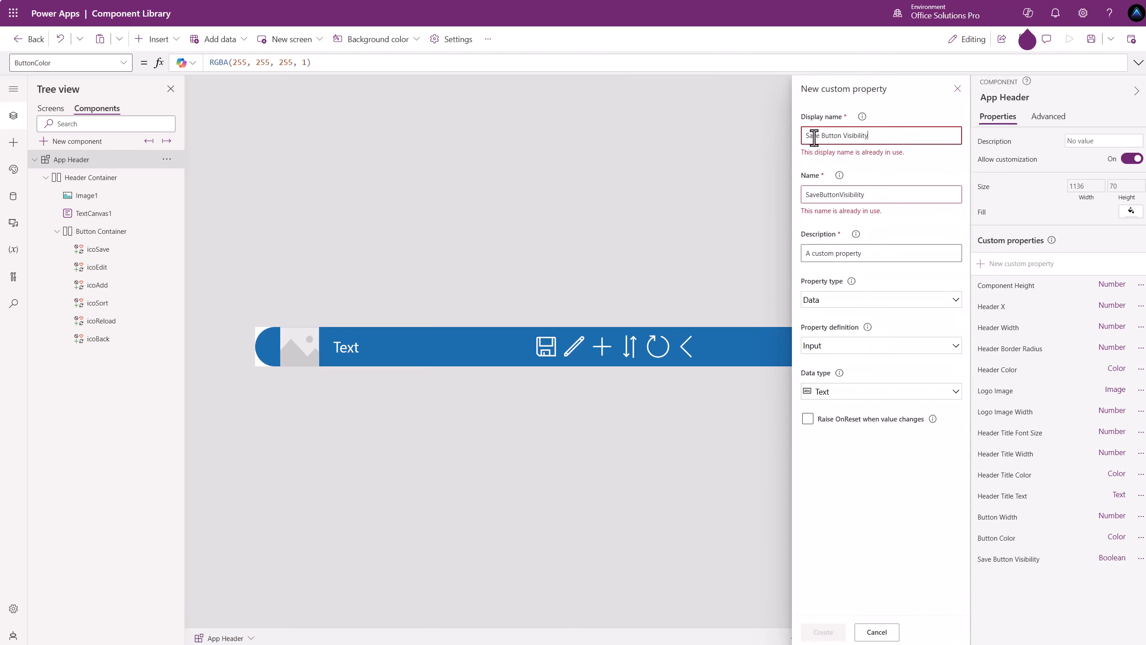
{"action": "type", "text": "Edit"}
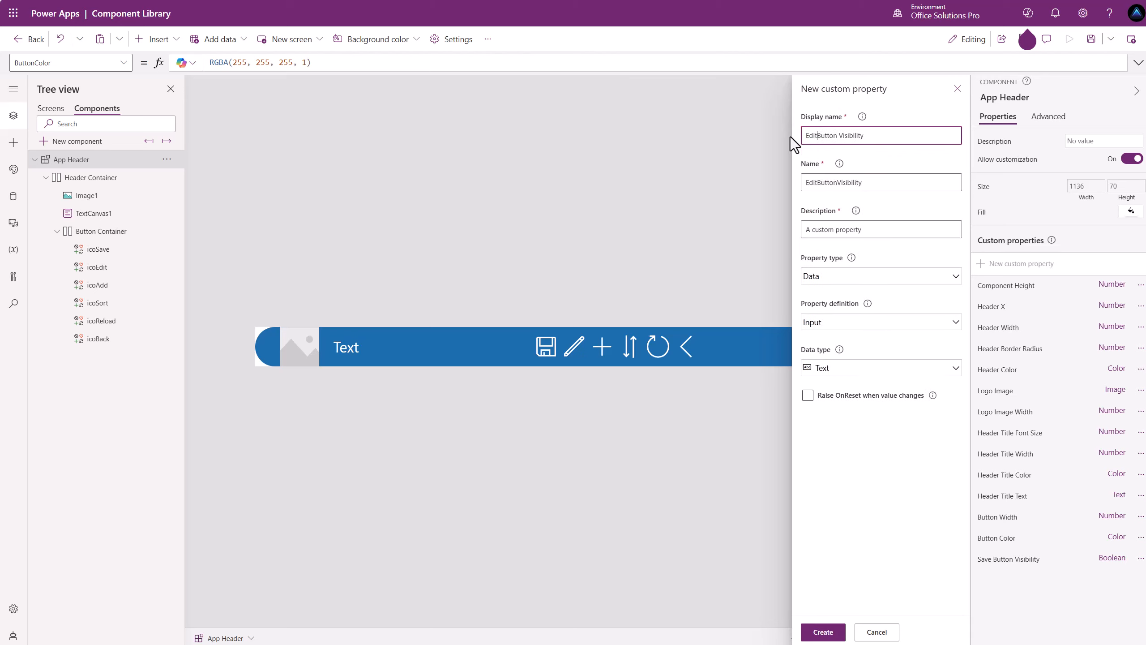
{"action": "left_click", "coordinate": [863, 374]}
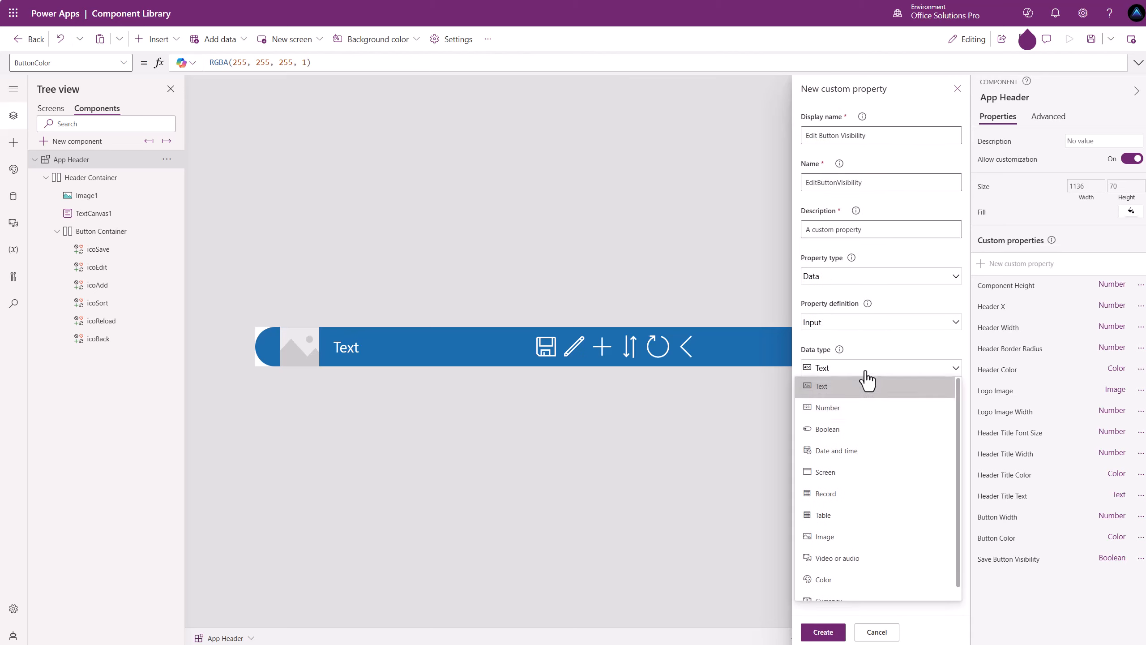
{"action": "left_click", "coordinate": [854, 433]}
{"action": "left_click", "coordinate": [821, 631]}
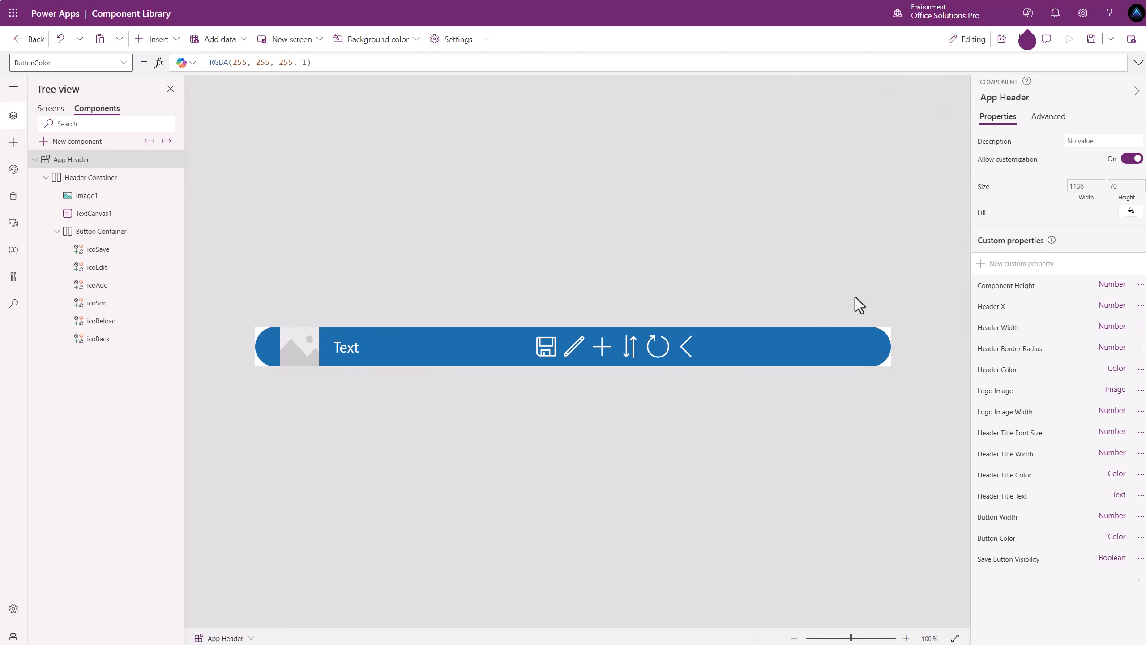
Create a Boolean input custom property on App Header named Add Button Visibility.
{"action": "left_click", "coordinate": [998, 264]}
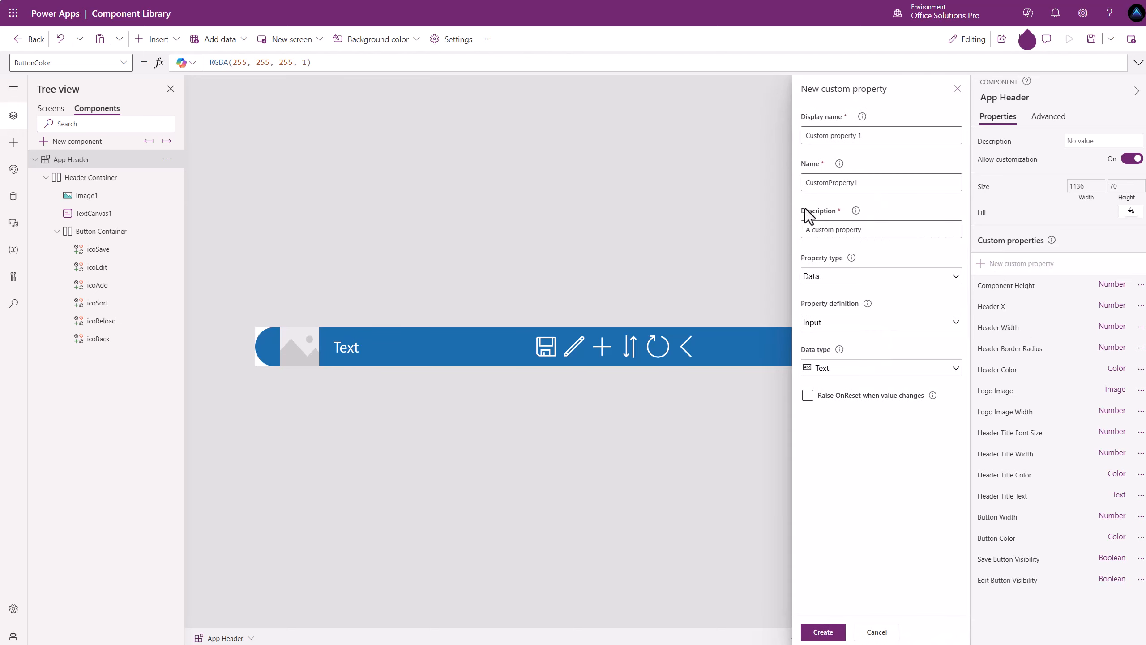
{"action": "triple_click", "coordinate": [856, 131]}
{"action": "key", "text": "ctrl+v"}
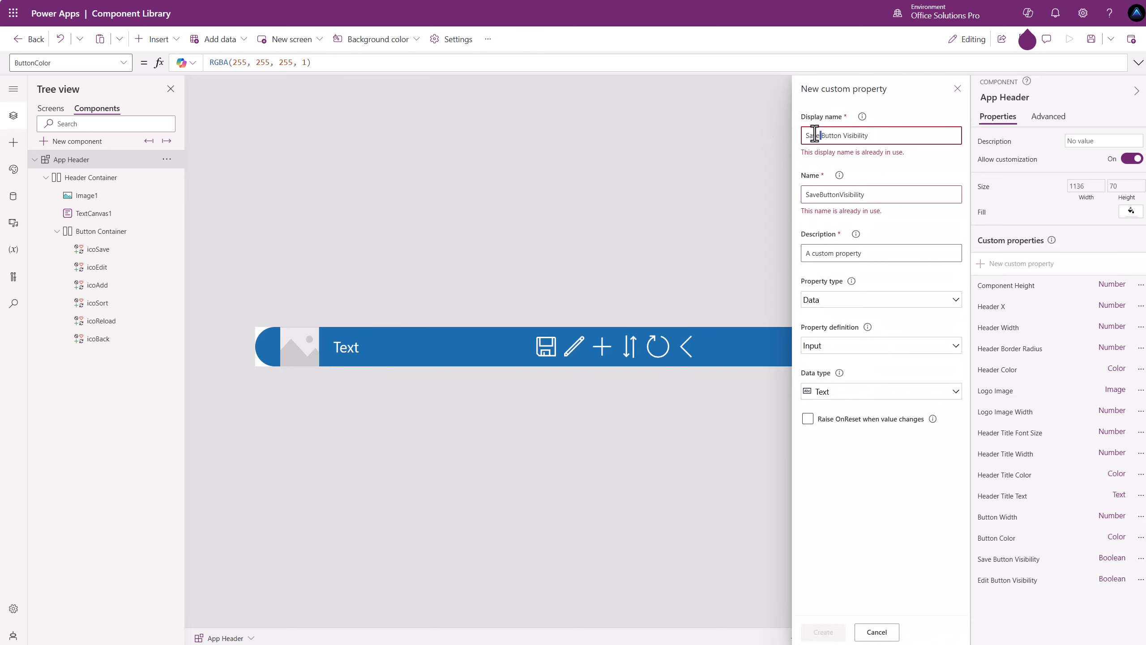
{"action": "type", "text": "Add"}
{"action": "left_click", "coordinate": [870, 372]}
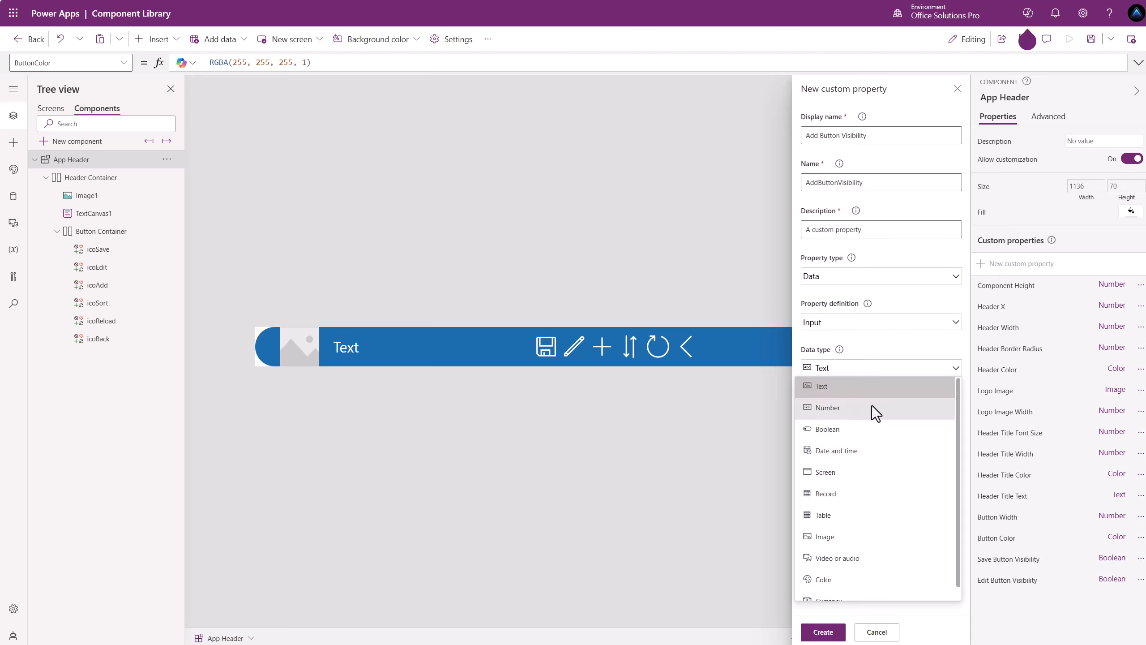
{"action": "left_click", "coordinate": [866, 428]}
{"action": "left_click", "coordinate": [822, 632]}
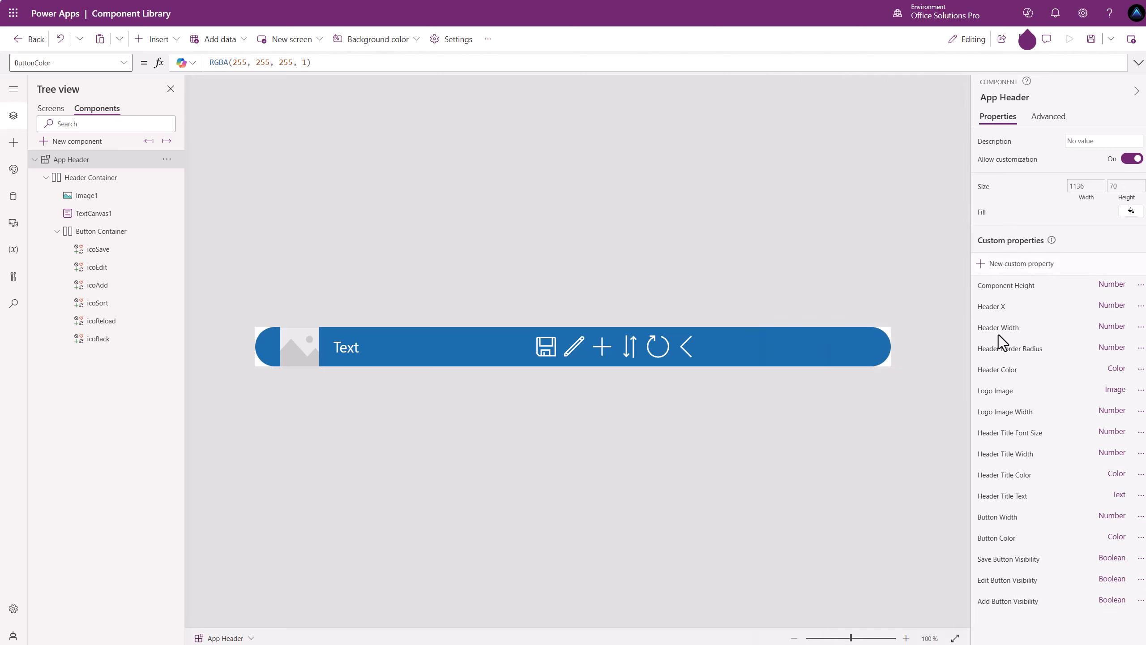
Create a Boolean input custom property on App Header named Sort Button Visibility.
{"action": "left_click", "coordinate": [1018, 266]}
{"action": "left_click_drag", "start_coordinate": [870, 136], "coordinate": [760, 140]}
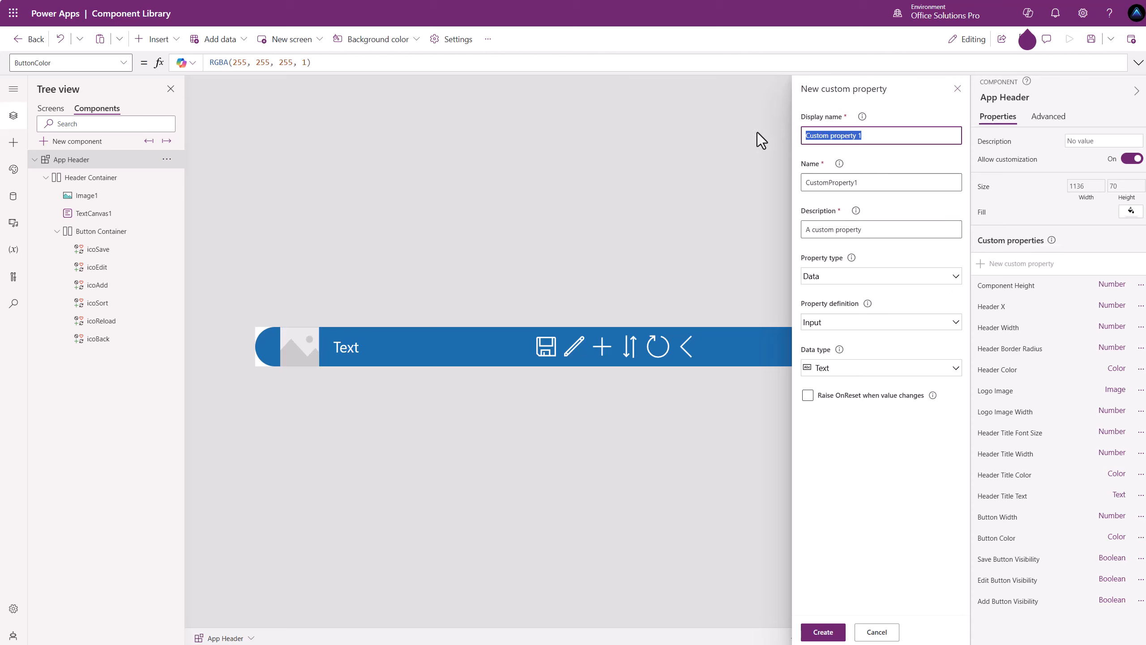
{"action": "type", "text": "Sort Button Visibility"}
{"action": "left_click", "coordinate": [860, 367]}
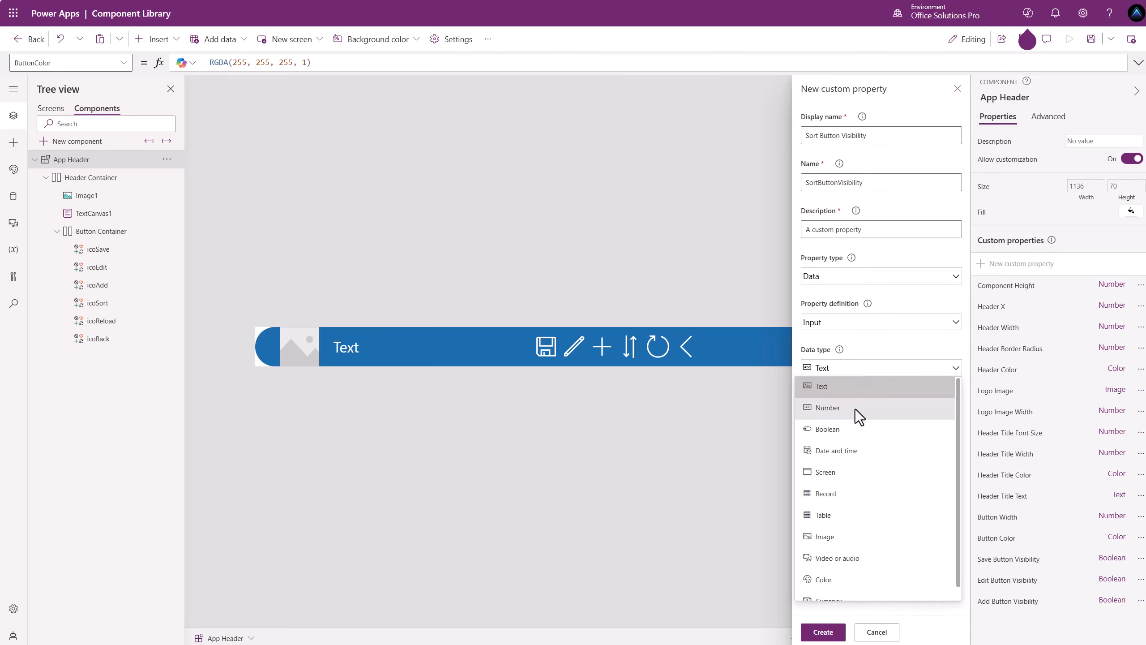
{"action": "left_click", "coordinate": [851, 430]}
{"action": "left_click", "coordinate": [822, 631]}
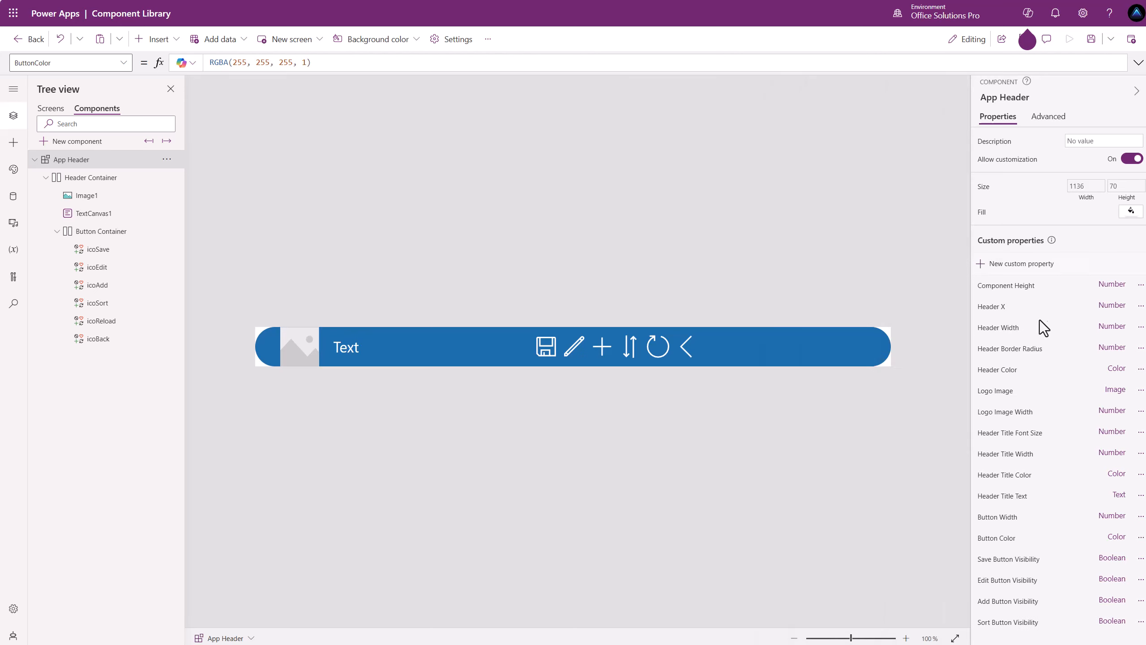
Create a Boolean input custom property on App Header named Reload Button Visibility.
{"action": "left_click", "coordinate": [1016, 263]}
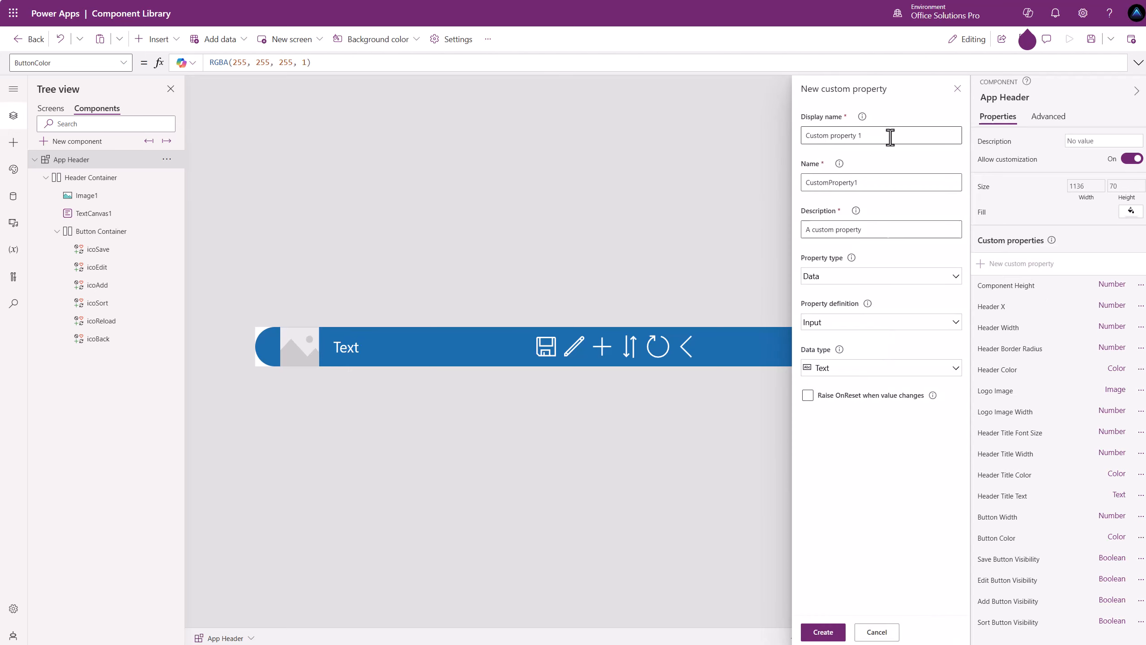
{"action": "left_click_drag", "start_coordinate": [863, 136], "coordinate": [812, 136]}
{"action": "key", "text": "ctrl+v"}
{"action": "type", "text": "Reload"}
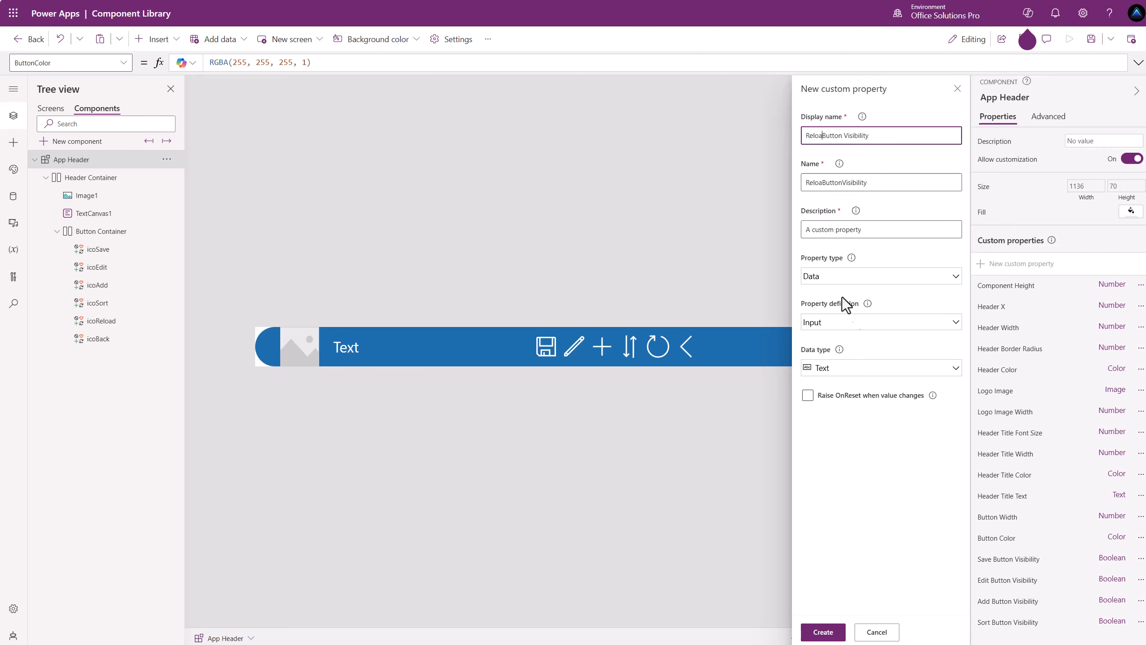
{"action": "left_click", "coordinate": [848, 368]}
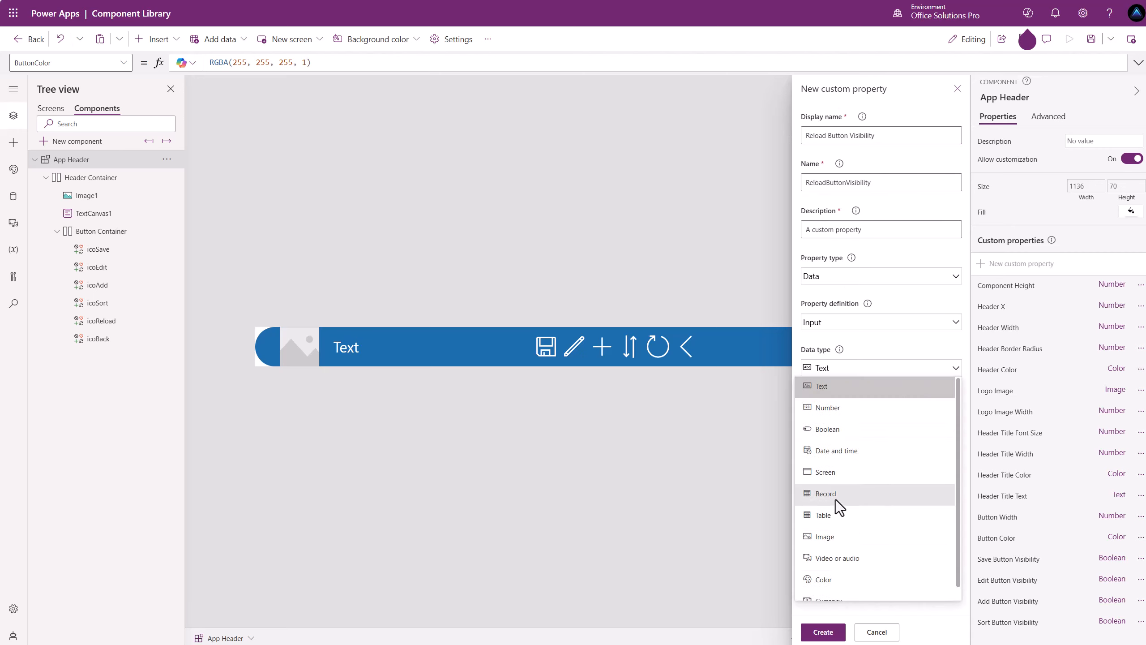
{"action": "left_click", "coordinate": [827, 428]}
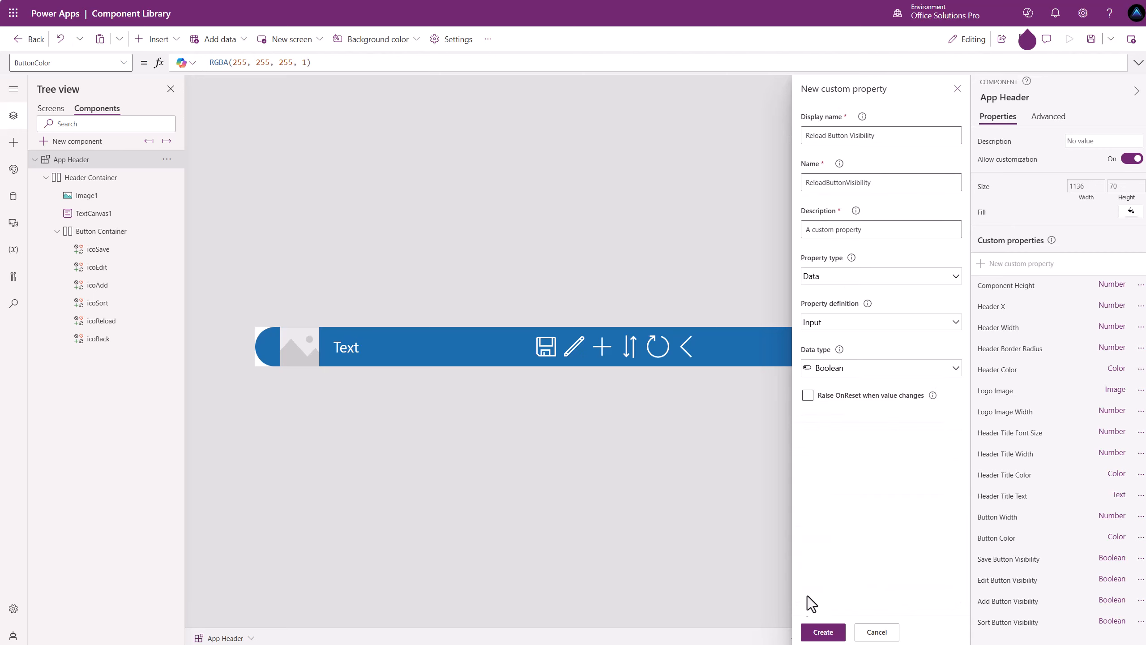
{"action": "left_click", "coordinate": [822, 631]}
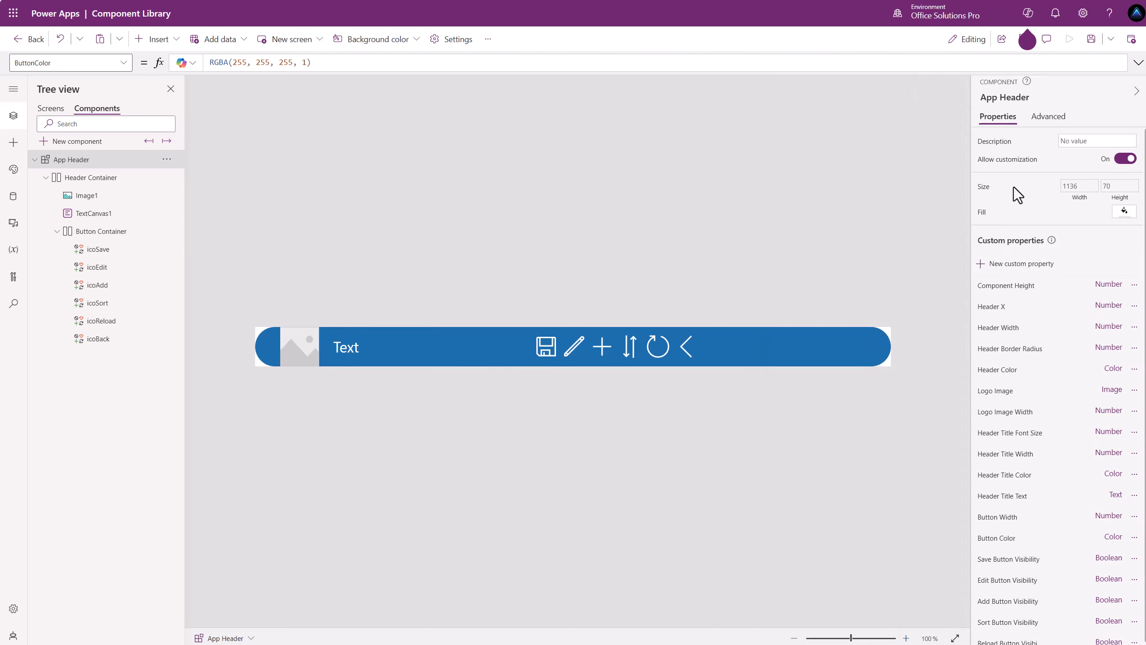
Create a Boolean input custom property on App Header named Back Button Visibility.
{"action": "left_click", "coordinate": [1005, 264]}
{"action": "left_click_drag", "start_coordinate": [864, 135], "coordinate": [758, 127]}
{"action": "key", "text": "ctrl+v"}
{"action": "left_click_drag", "start_coordinate": [826, 137], "coordinate": [806, 142]}
{"action": "type", "text": "Back"}
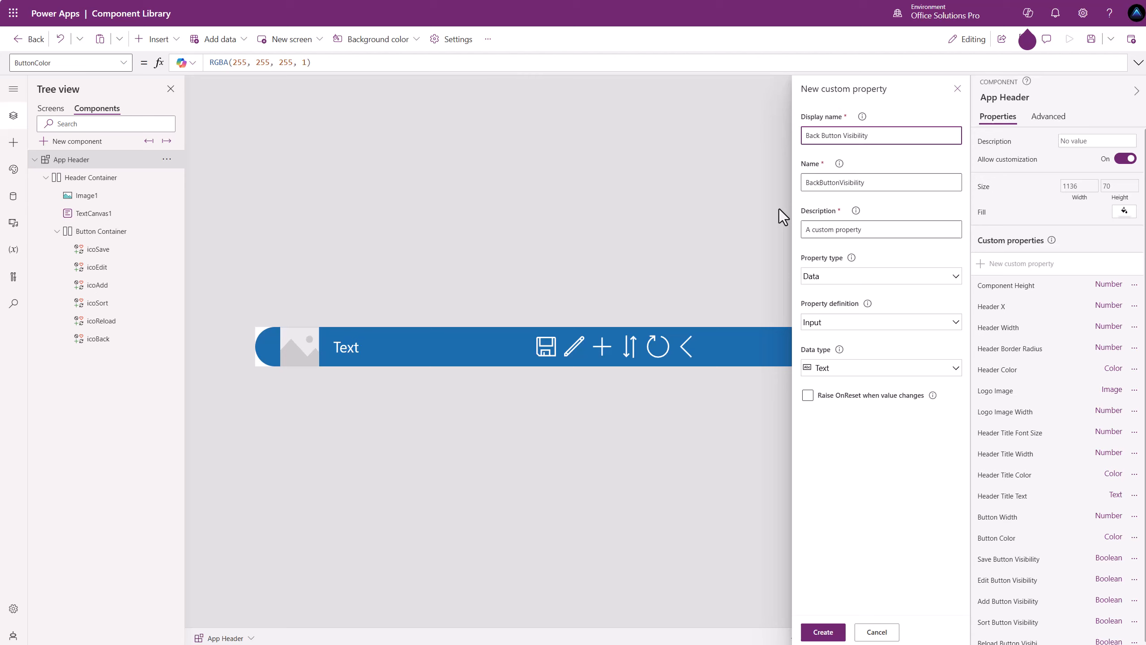
{"action": "left_click", "coordinate": [851, 371]}
{"action": "left_click", "coordinate": [857, 430]}
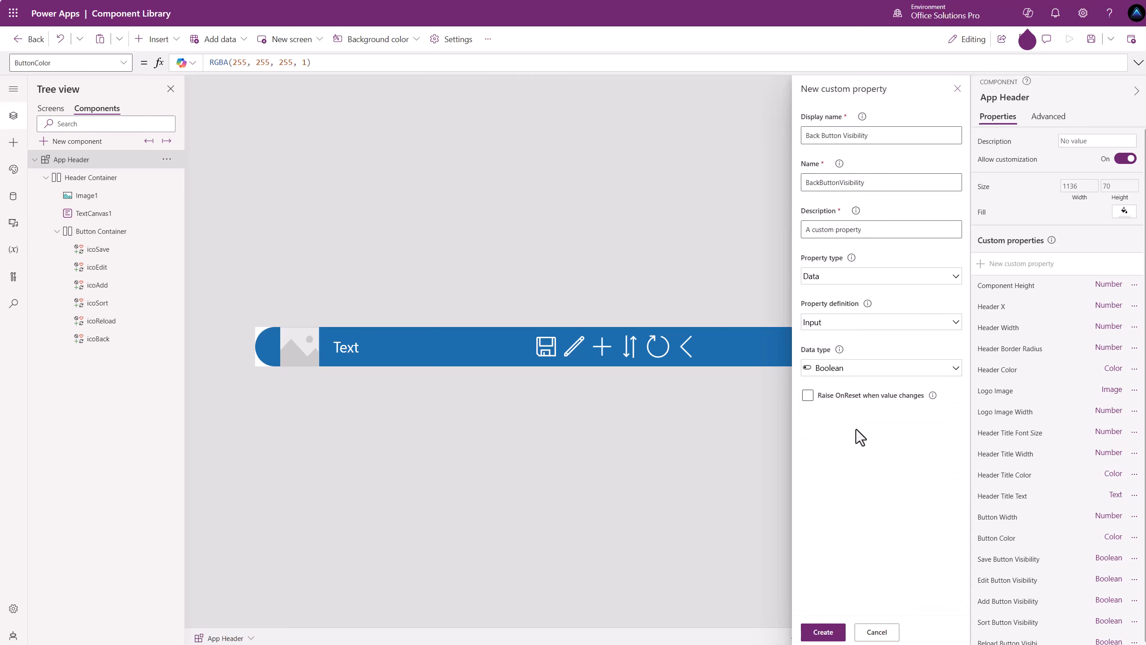
{"action": "left_click", "coordinate": [822, 632]}
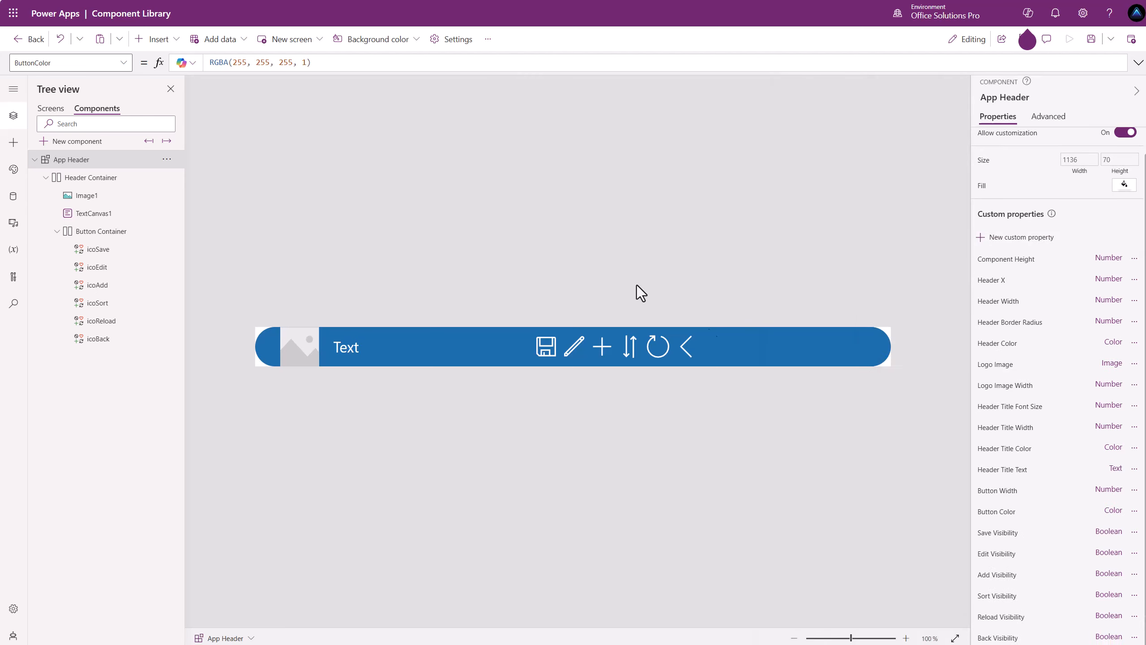
Create an Event custom property named Save OnSelect with return data type Text, copying its display name for reuse.
{"action": "left_click", "coordinate": [1005, 237]}
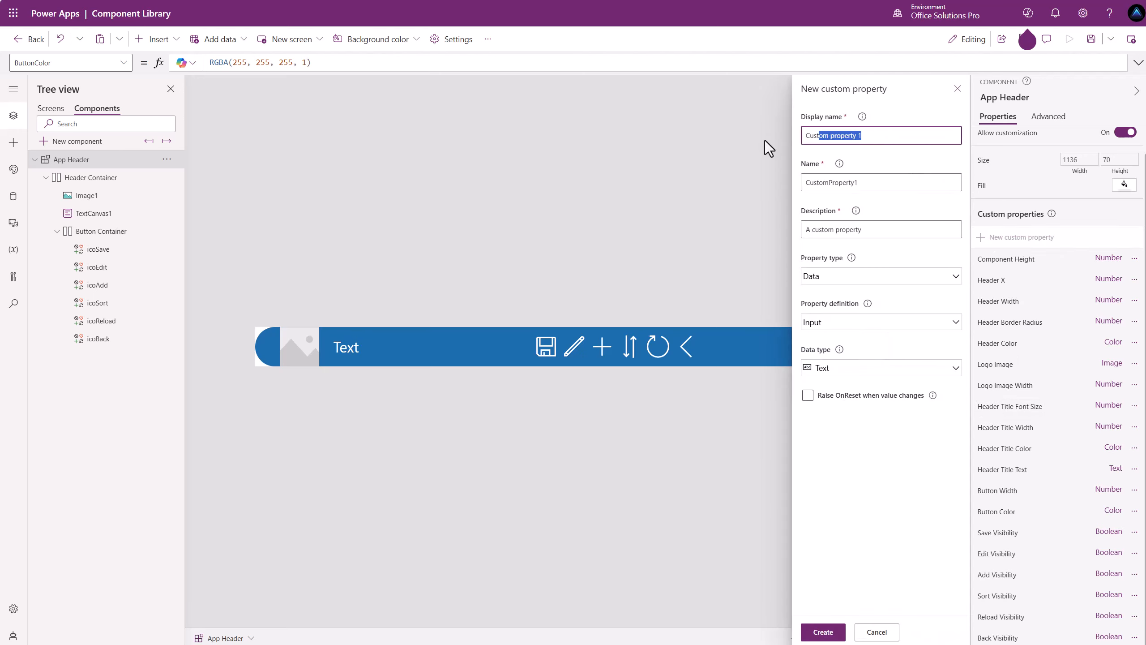
{"action": "type", "text": "Save OnSelect"}
{"action": "left_click", "coordinate": [852, 276]}
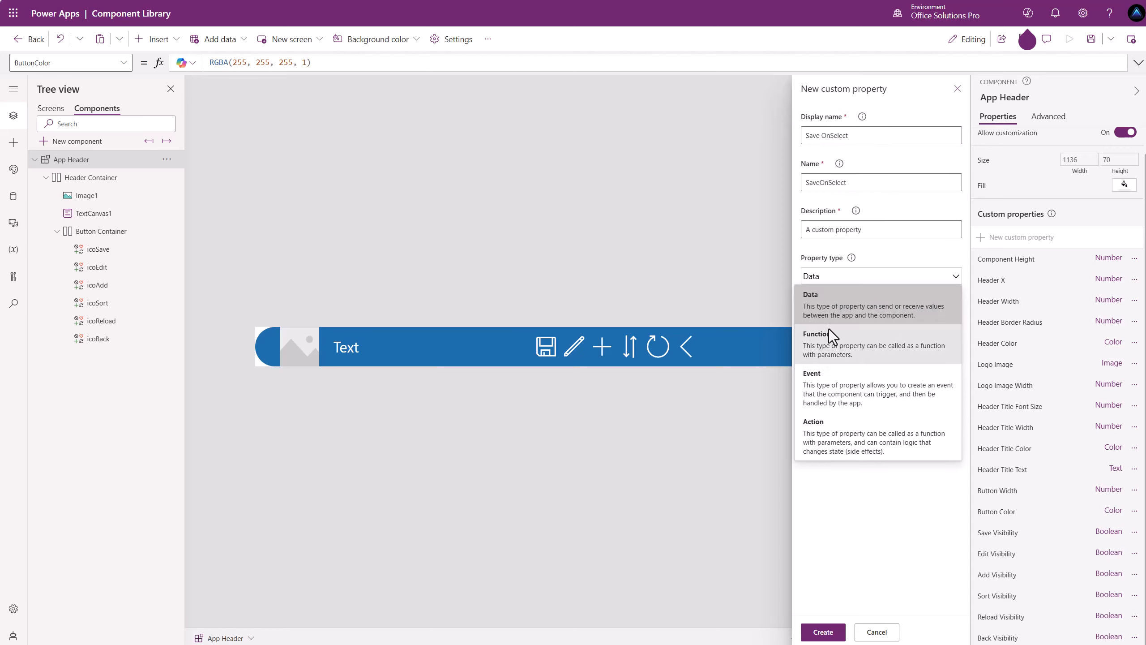
{"action": "left_click", "coordinate": [838, 380]}
{"action": "left_click", "coordinate": [863, 325]}
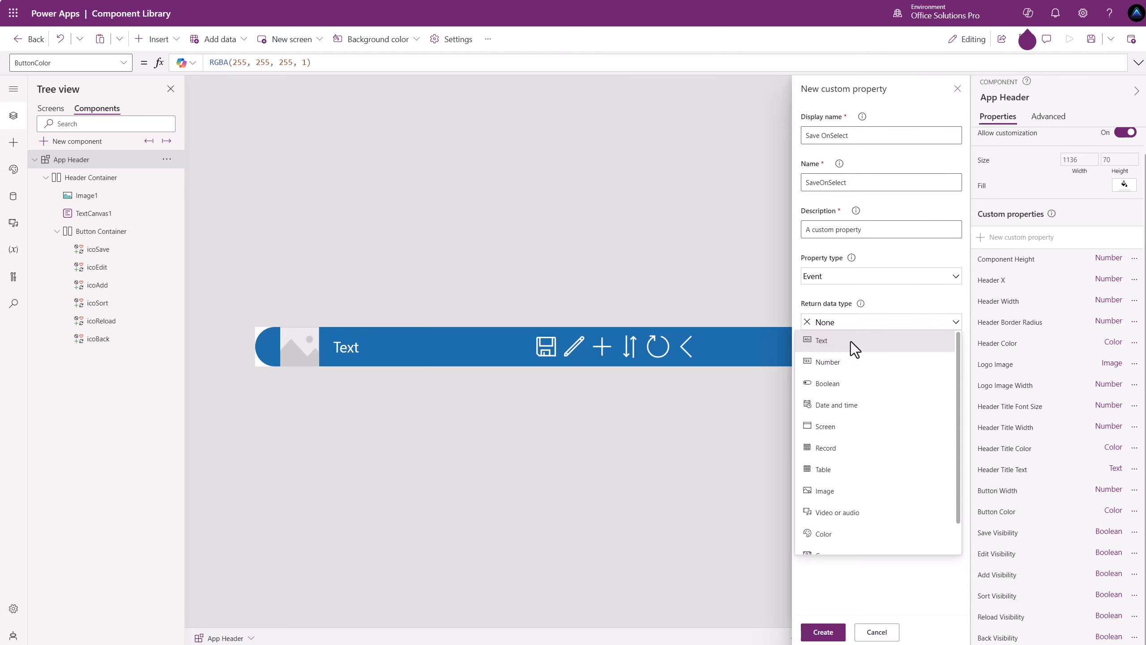
{"action": "left_click", "coordinate": [850, 341]}
{"action": "left_click", "coordinate": [824, 632]}
{"action": "key", "text": "ctrl+c"}
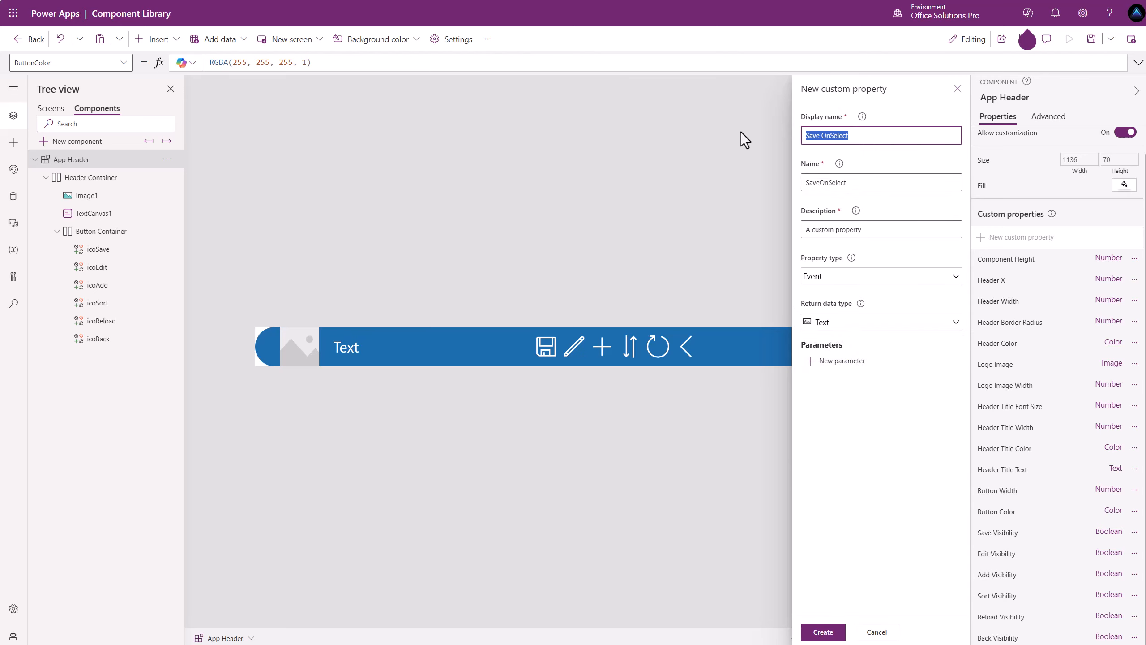
{"action": "left_click", "coordinate": [823, 632]}
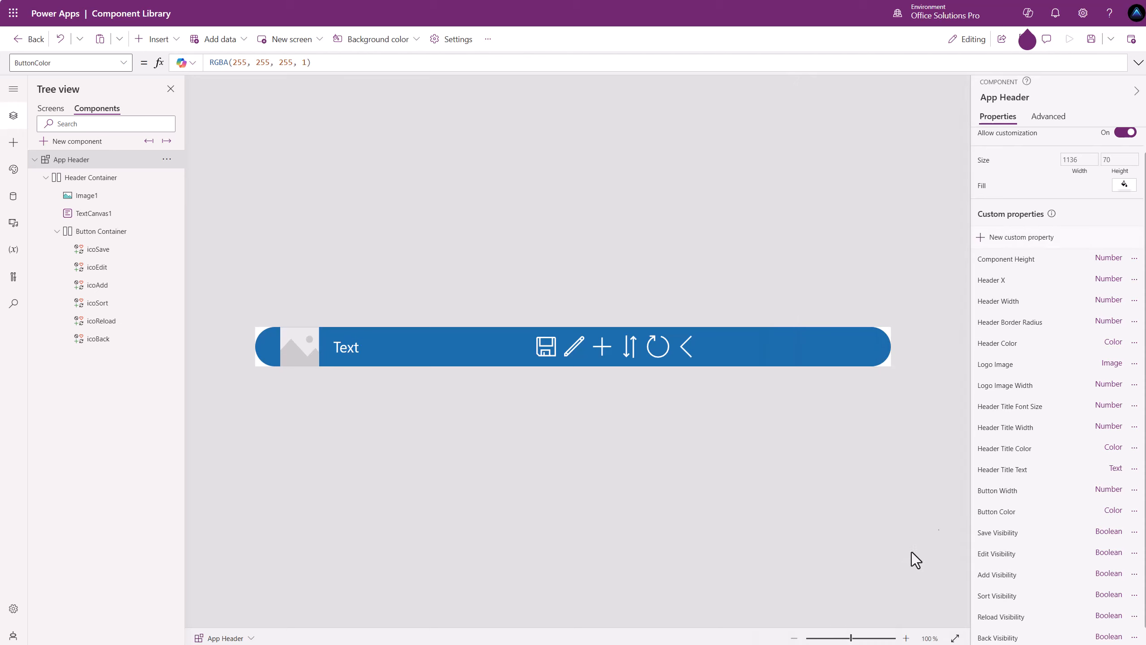
Create an Event custom property on App Header named Edit OnSelect with return data type Text.
{"action": "left_click", "coordinate": [1017, 237]}
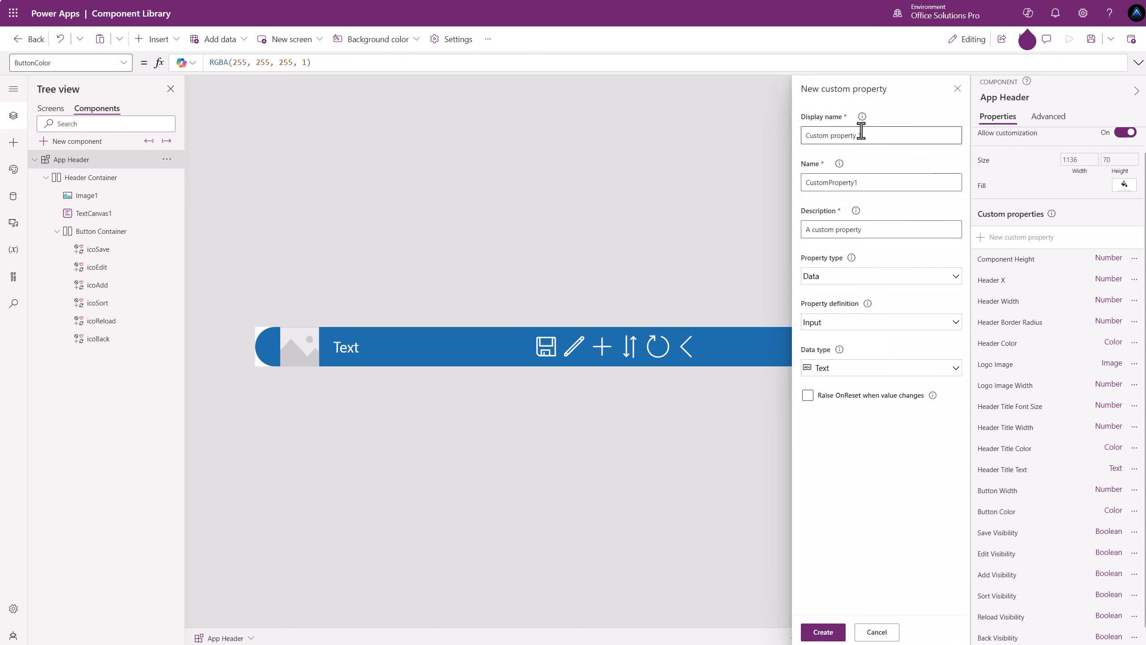
{"action": "key", "text": "ctrl+v"}
{"action": "left_click_drag", "start_coordinate": [821, 136], "coordinate": [785, 137]}
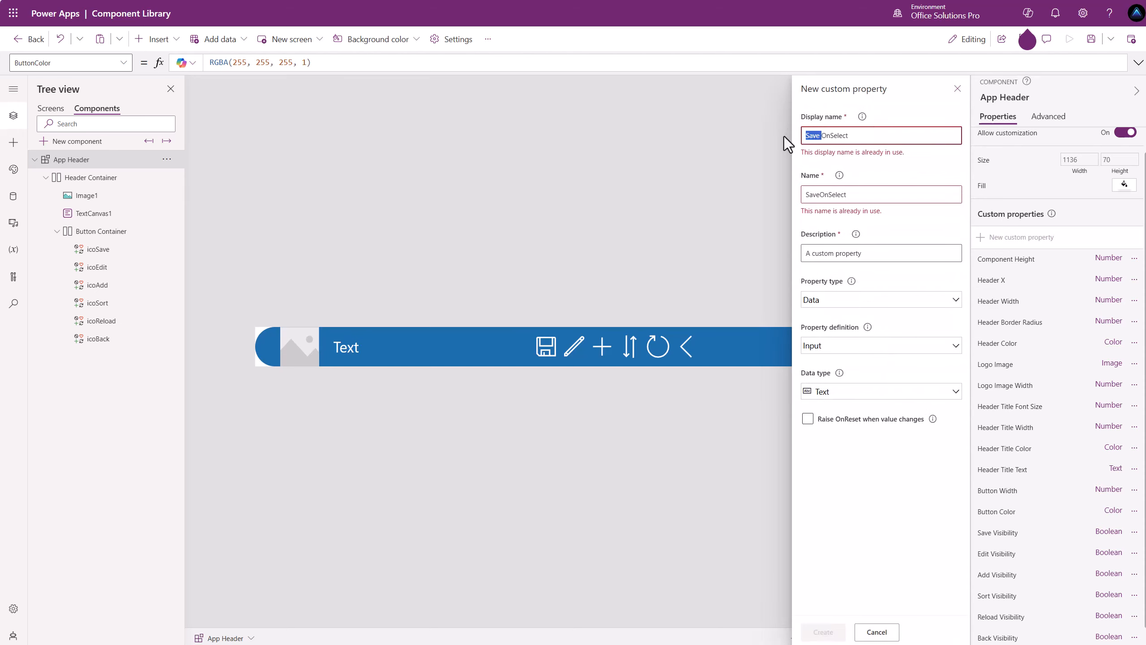
{"action": "type", "text": "Edit"}
{"action": "left_click", "coordinate": [832, 276]}
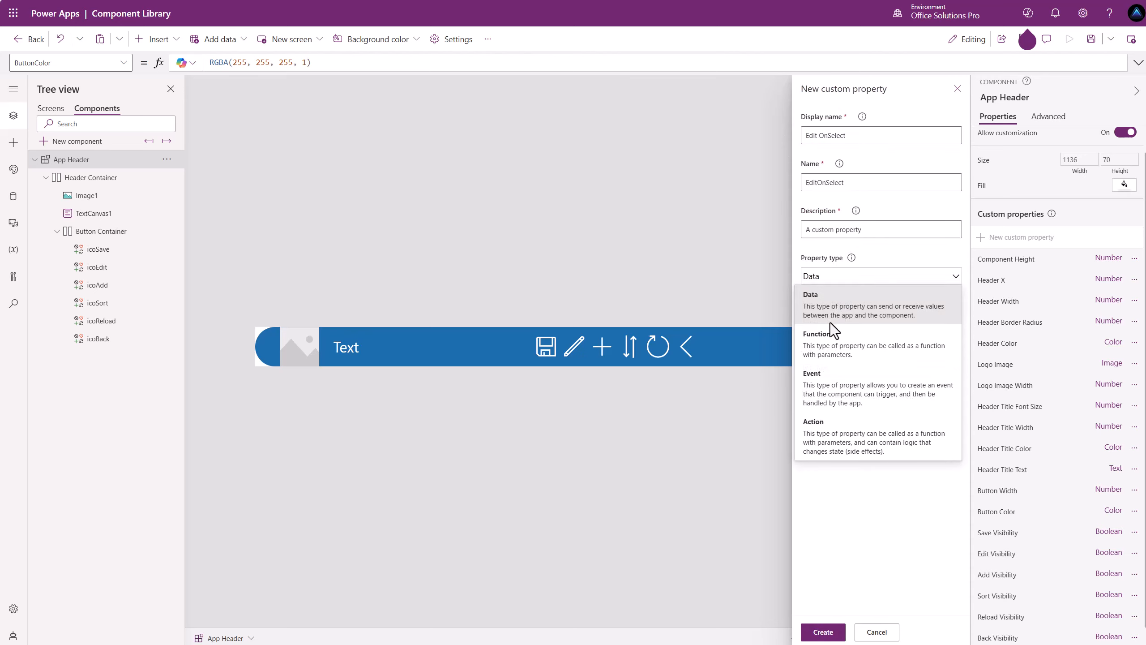
{"action": "left_click", "coordinate": [830, 322]}
{"action": "left_click", "coordinate": [873, 328]}
{"action": "left_click", "coordinate": [861, 343]}
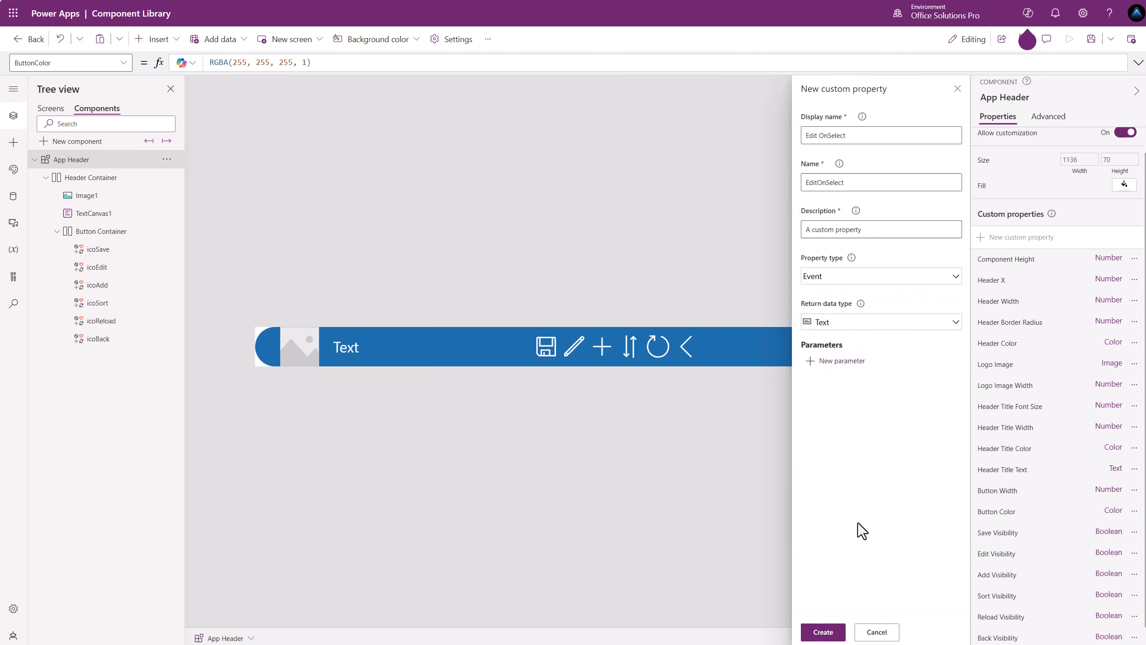
{"action": "left_click", "coordinate": [822, 632]}
Create an Event custom property on App Header named Add OnSelect with return data type Text.
{"action": "scroll", "coordinate": [1038, 339], "scroll_direction": "down", "scroll_amount": 2}
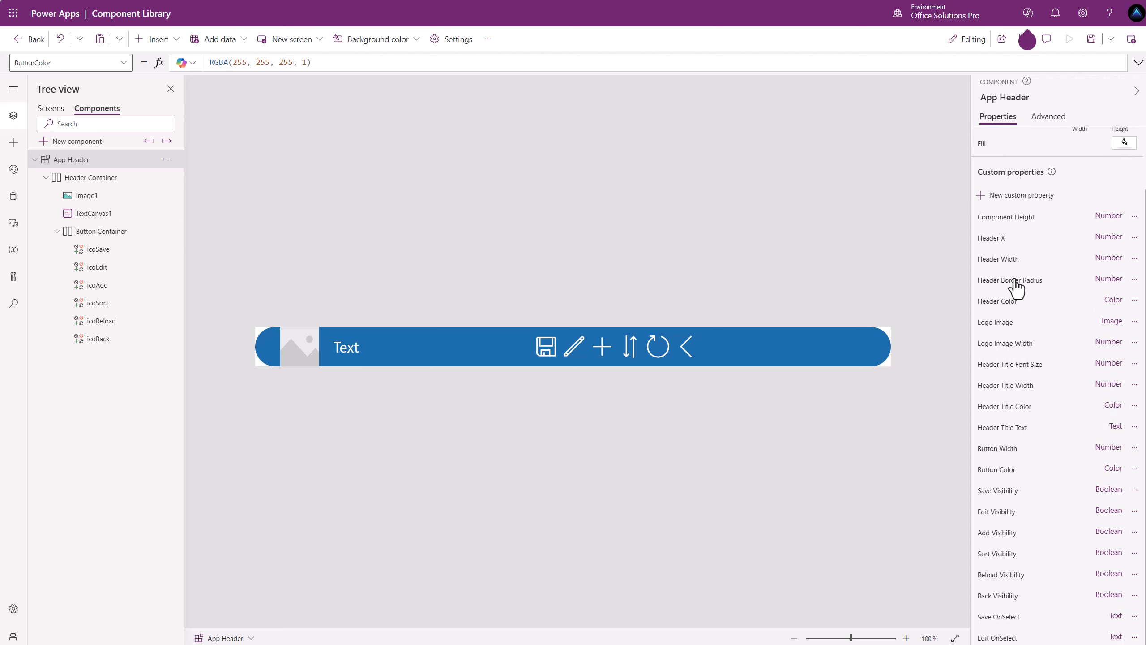
{"action": "left_click", "coordinate": [1007, 195]}
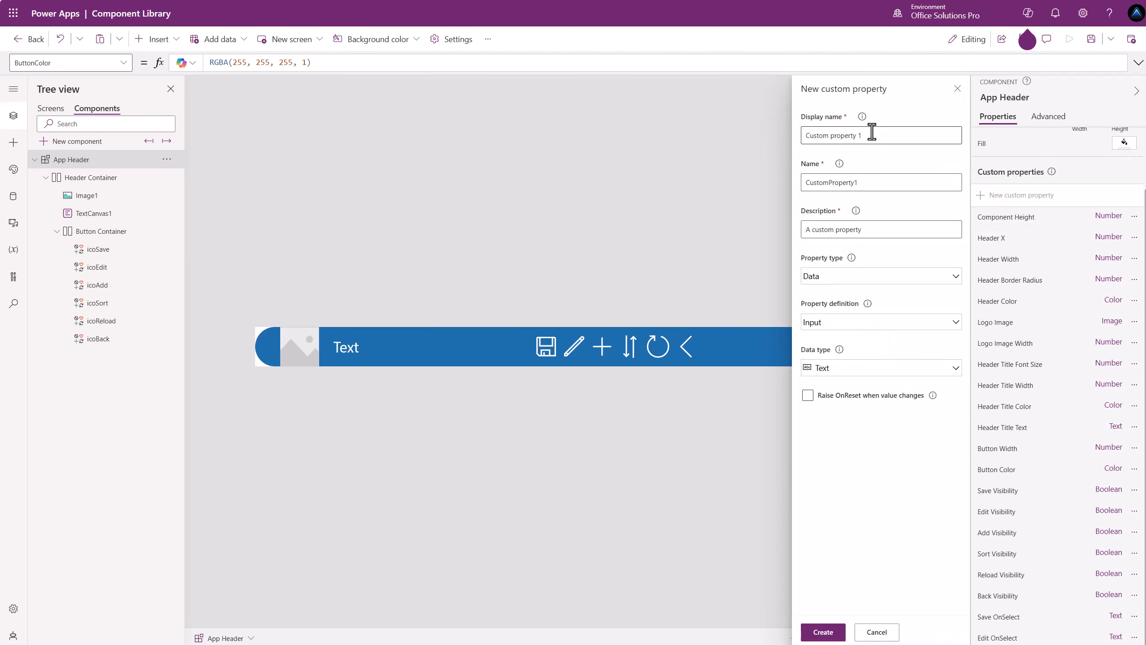
{"action": "left_click_drag", "start_coordinate": [869, 134], "coordinate": [806, 136]}
{"action": "key", "text": "ctrl+v"}
{"action": "type", "text": "Add"}
{"action": "left_click", "coordinate": [862, 284]}
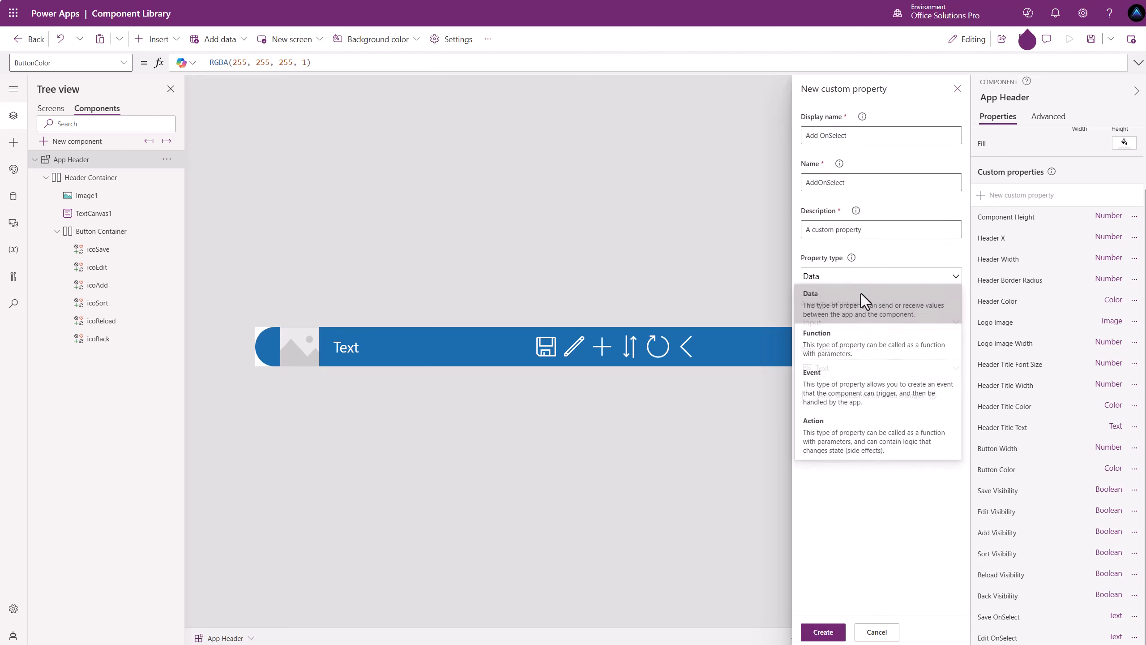
{"action": "left_click", "coordinate": [854, 376]}
{"action": "left_click", "coordinate": [860, 326]}
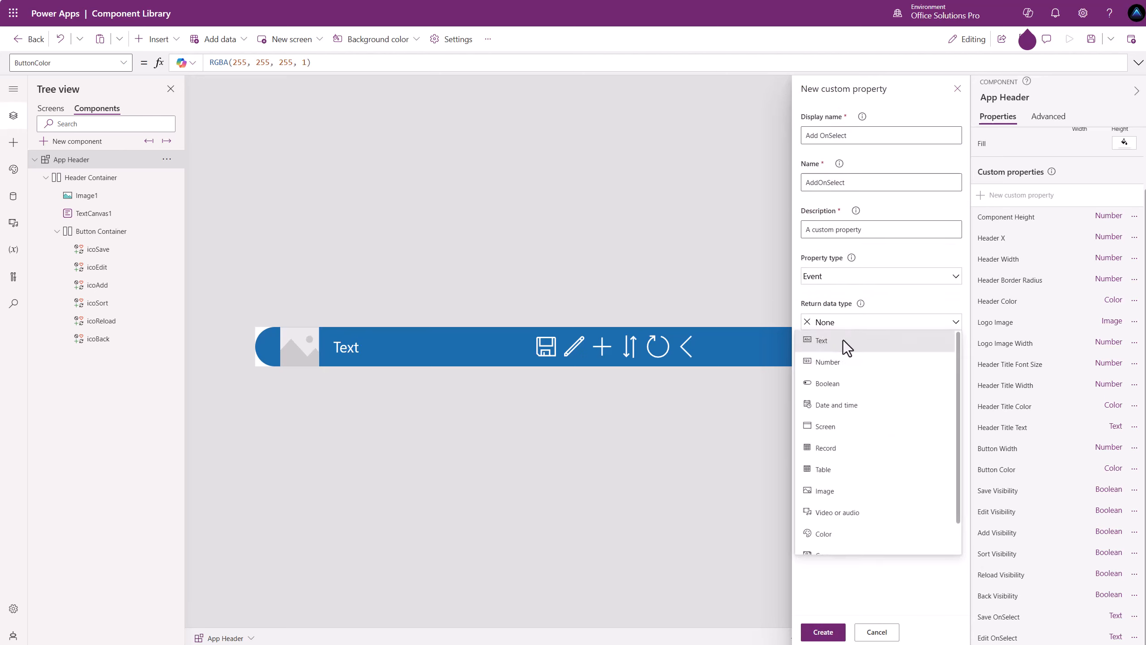
{"action": "left_click", "coordinate": [843, 340]}
{"action": "left_click", "coordinate": [837, 630]}
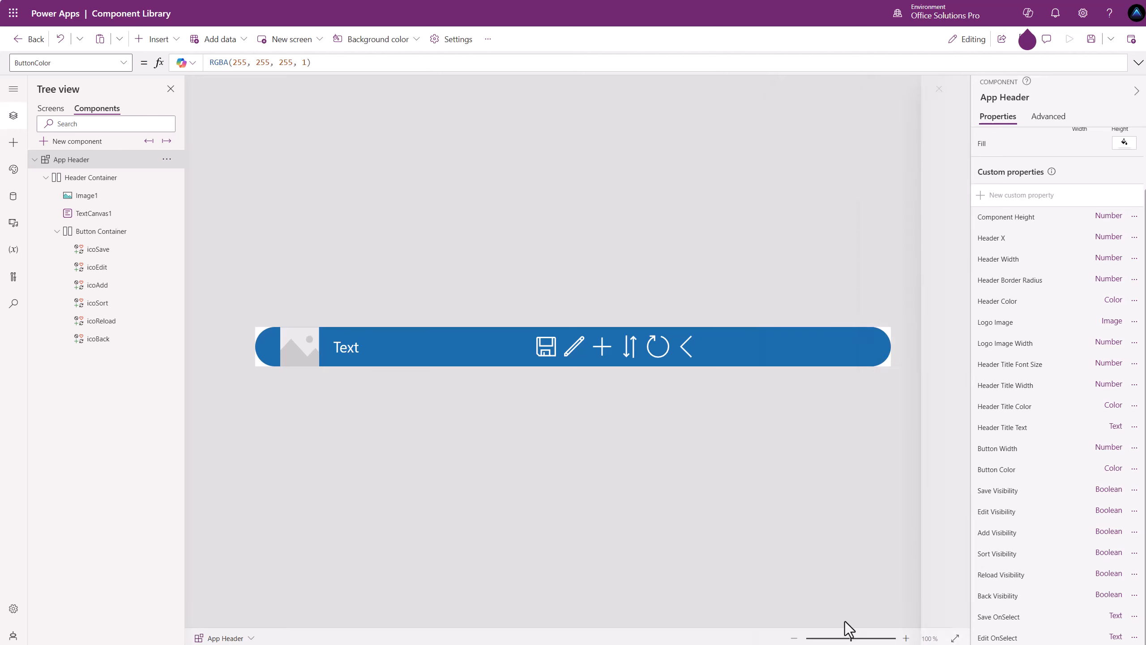
Create an Event custom property on App Header named Sort OnSelect with return data type Text.
{"action": "left_click", "coordinate": [1002, 198]}
{"action": "left_click_drag", "start_coordinate": [860, 136], "coordinate": [736, 138]}
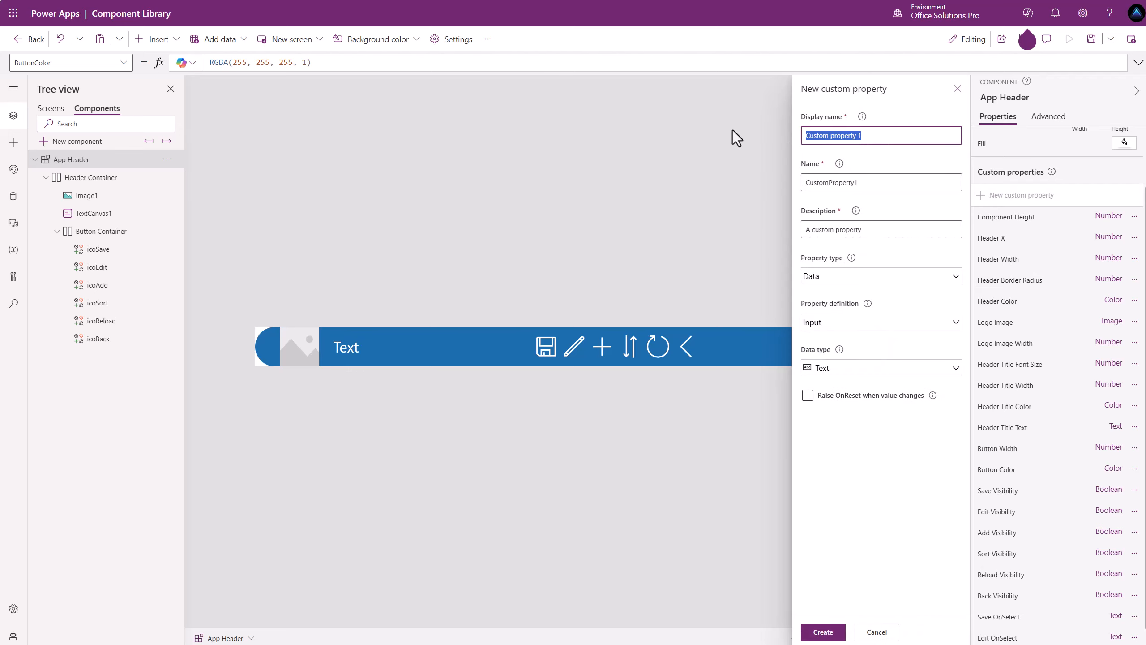
{"action": "type", "text": "Sort OnSelect"}
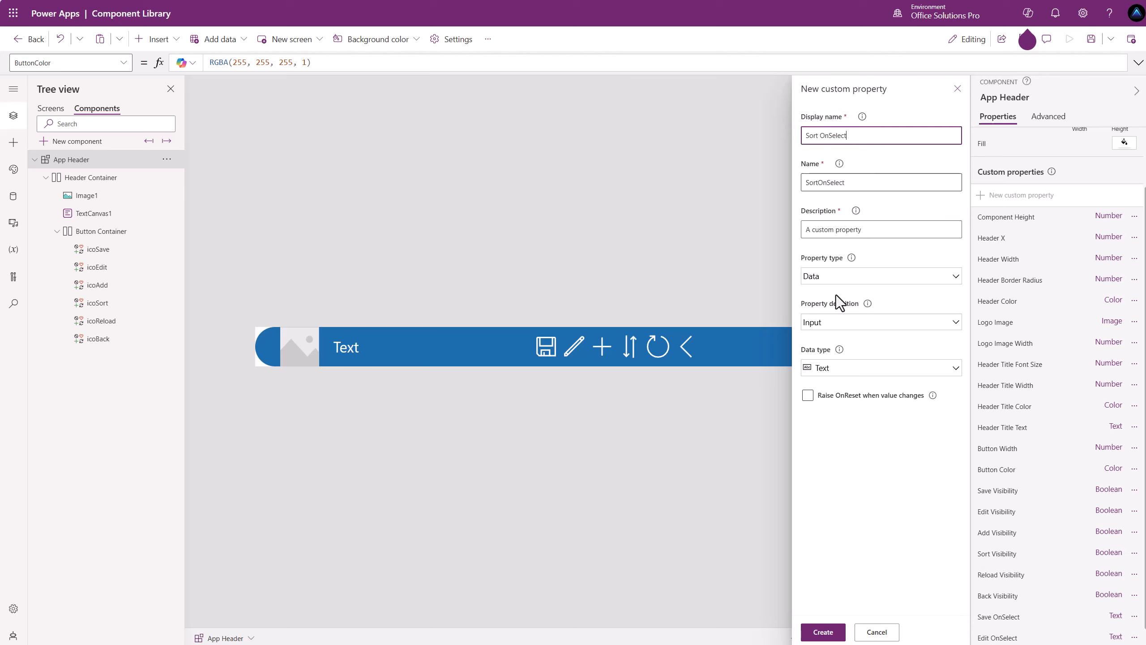
{"action": "left_click", "coordinate": [863, 368]}
{"action": "left_click", "coordinate": [870, 276]}
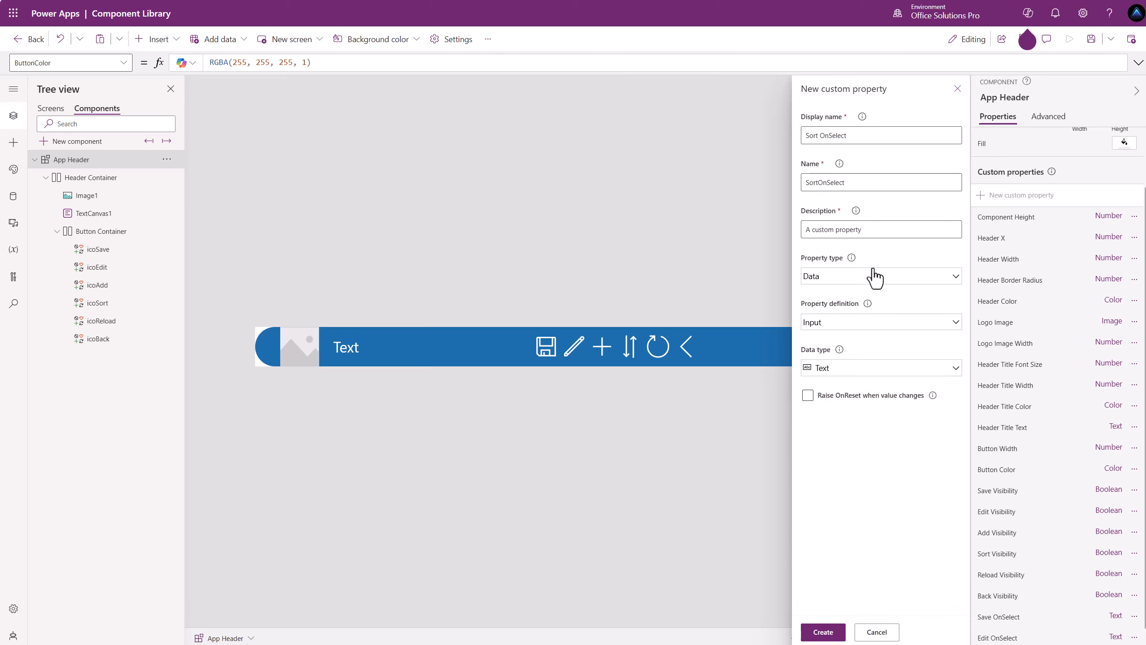
{"action": "left_click", "coordinate": [863, 386]}
{"action": "left_click", "coordinate": [866, 322]}
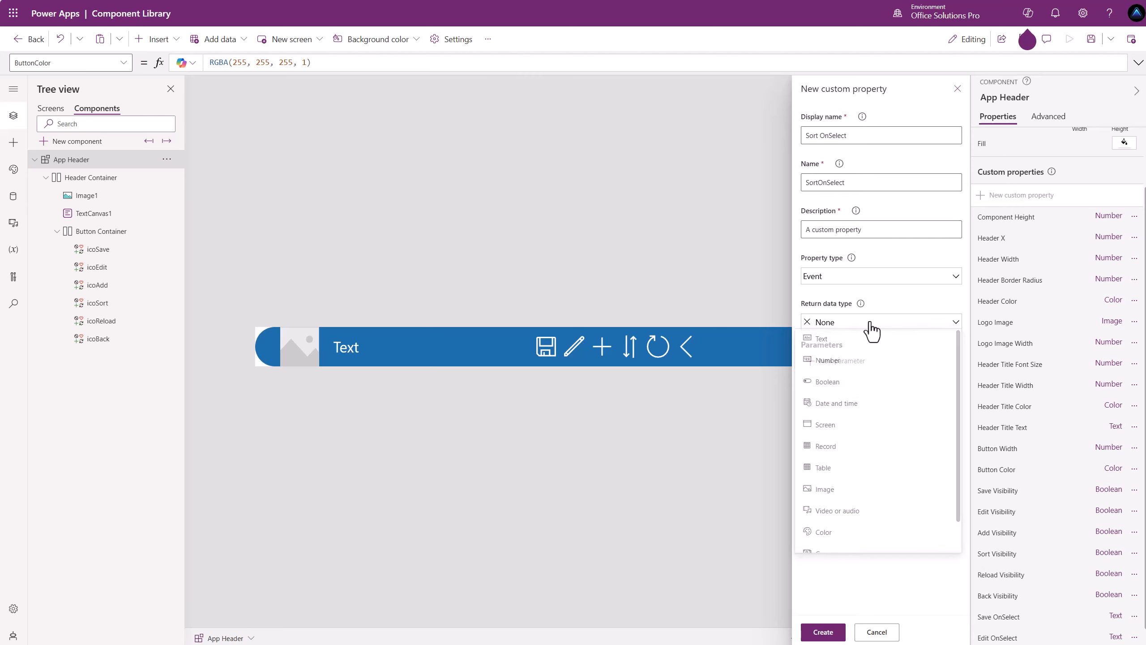
{"action": "left_click", "coordinate": [856, 340]}
{"action": "left_click", "coordinate": [823, 632]}
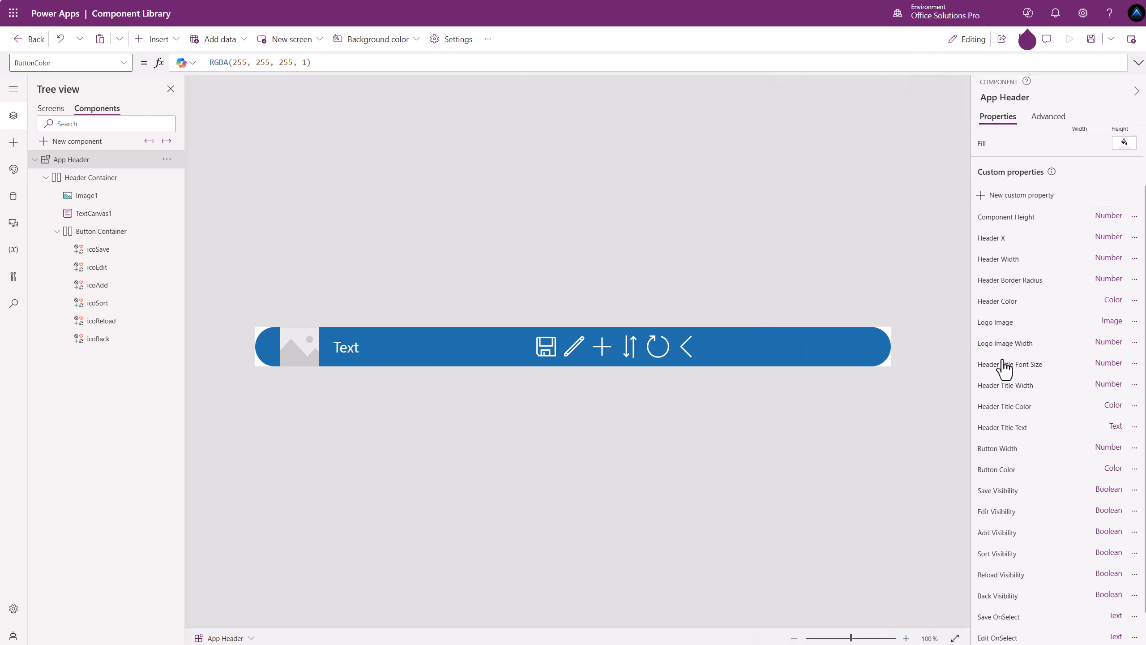
Create an Event custom property on App Header named Reload OnSelect with return data type Text.
{"action": "scroll", "coordinate": [1008, 207], "scroll_direction": "down", "scroll_amount": 1}
{"action": "left_click", "coordinate": [1010, 154]}
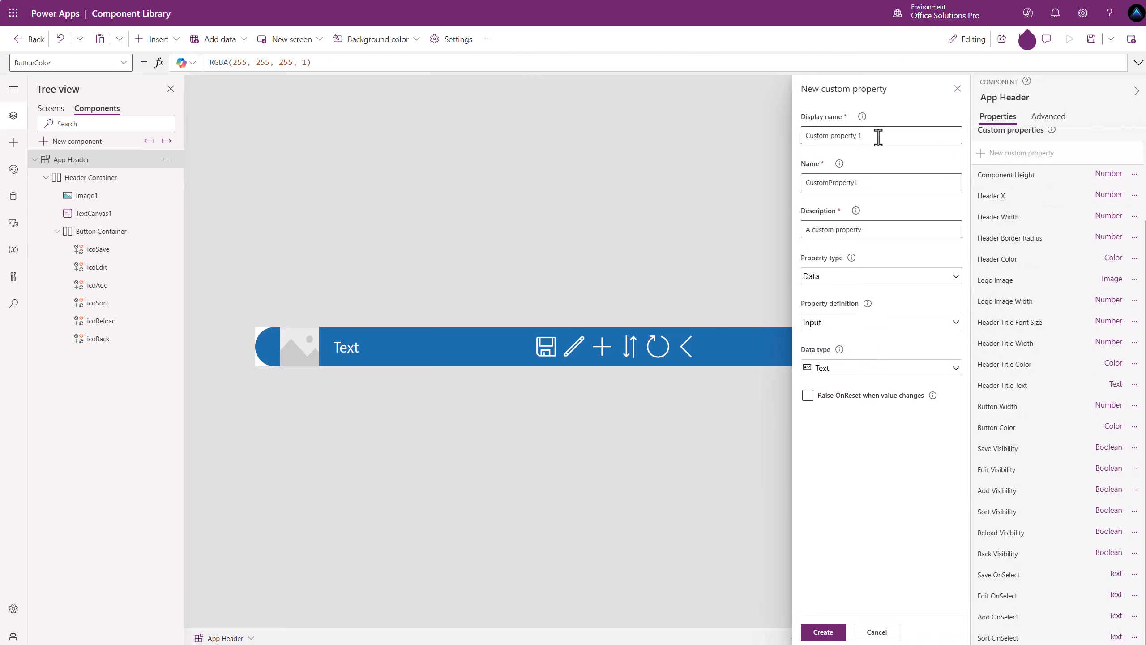
{"action": "triple_click", "coordinate": [878, 136]}
{"action": "type", "text": "Re"}
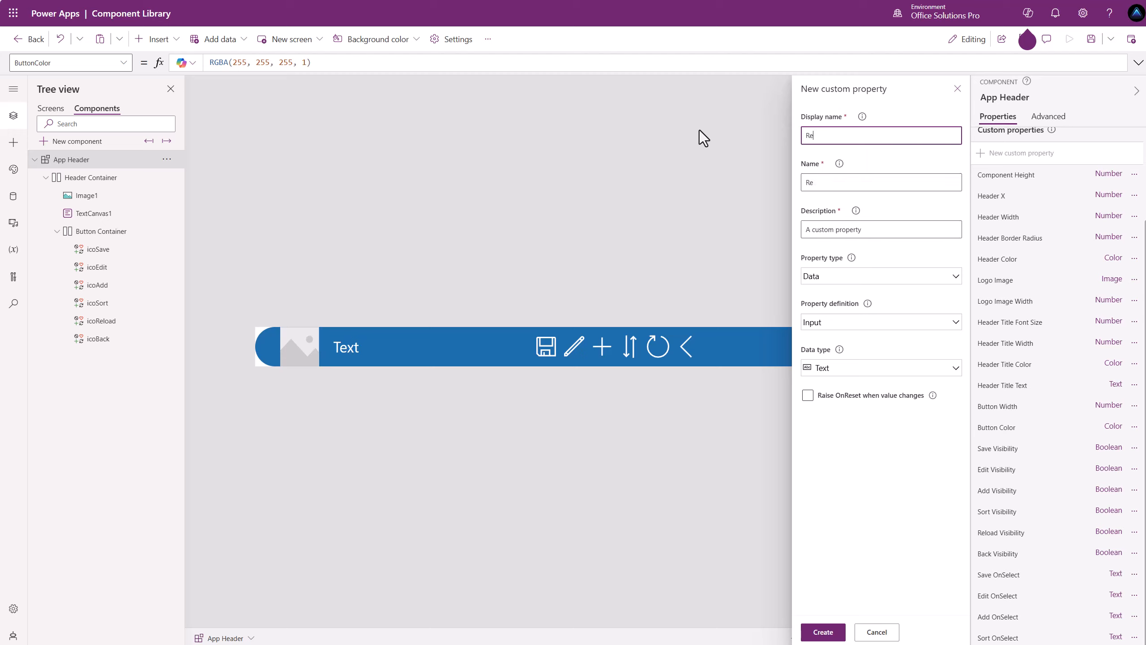
{"action": "type", "text": "load OnSelect"}
{"action": "left_click", "coordinate": [857, 277]}
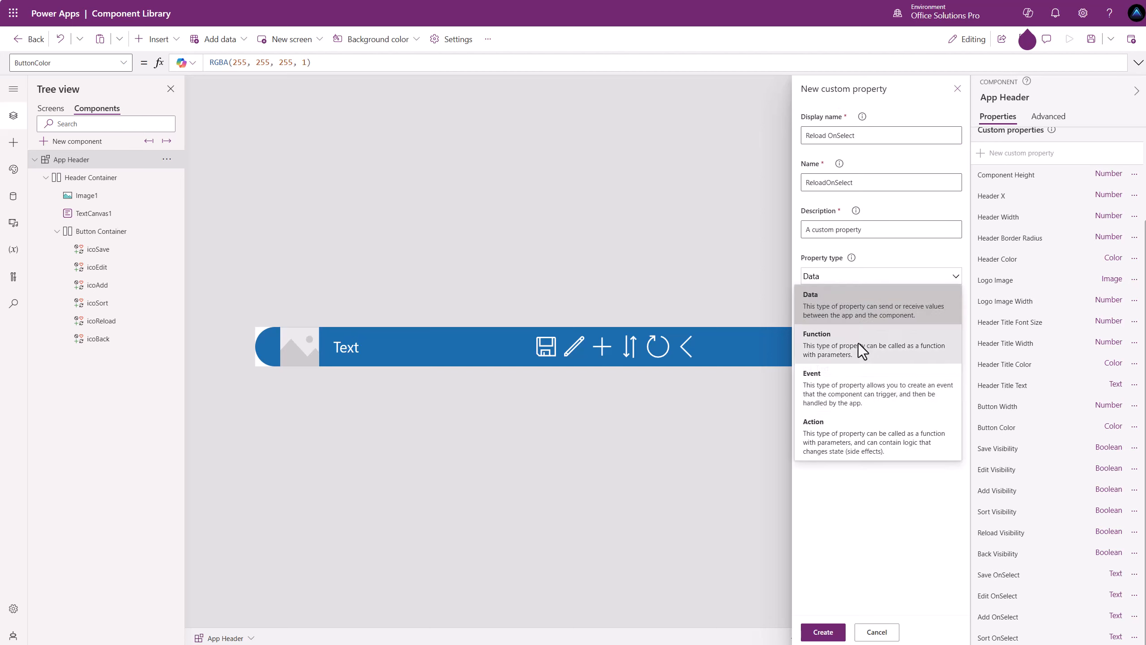
{"action": "left_click", "coordinate": [858, 342]}
{"action": "left_click", "coordinate": [872, 325]}
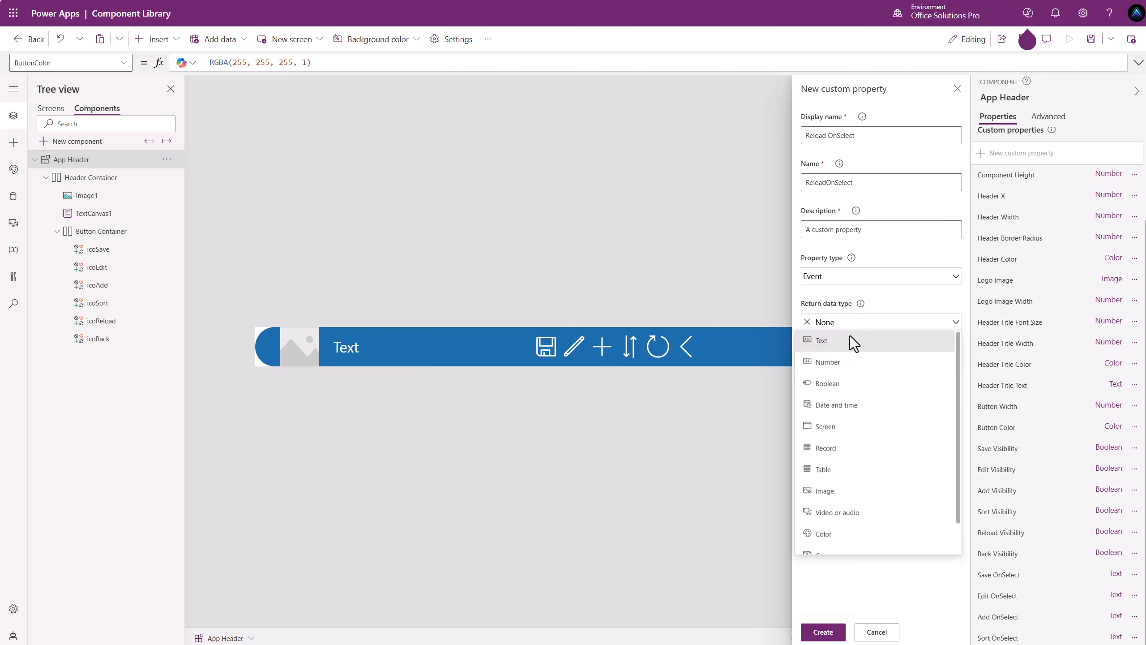
{"action": "left_click", "coordinate": [852, 340]}
{"action": "left_click", "coordinate": [822, 631]}
Create an Event custom property on App Header named Back OnSelect.
{"action": "scroll", "coordinate": [1018, 397], "scroll_direction": "down", "scroll_amount": 1}
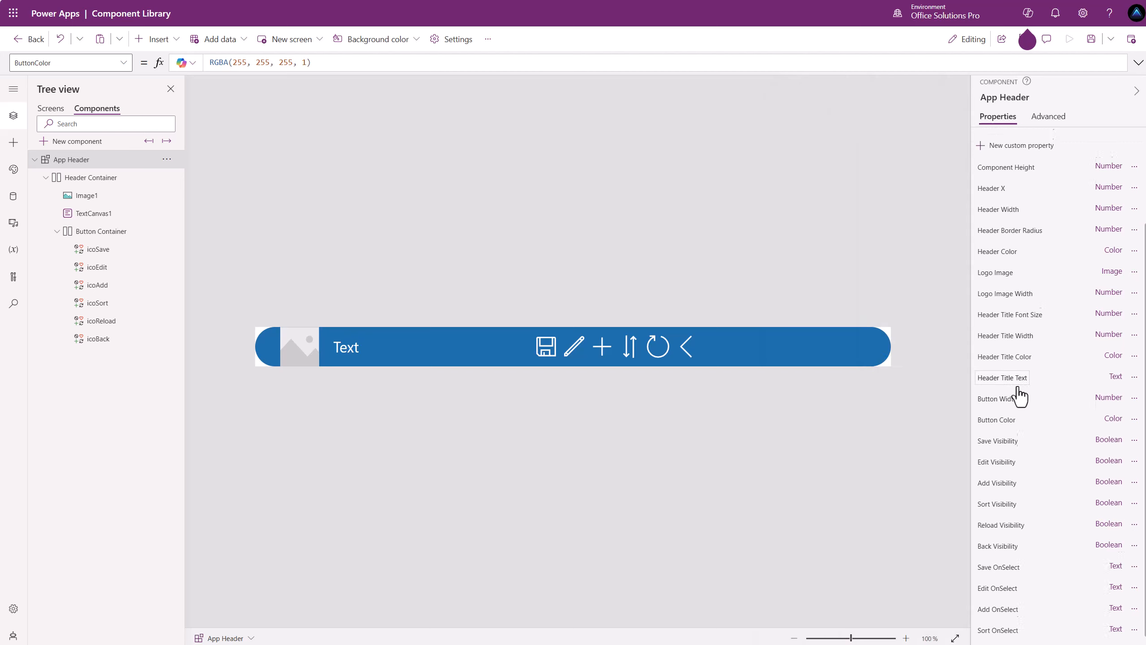
{"action": "left_click", "coordinate": [1016, 132]}
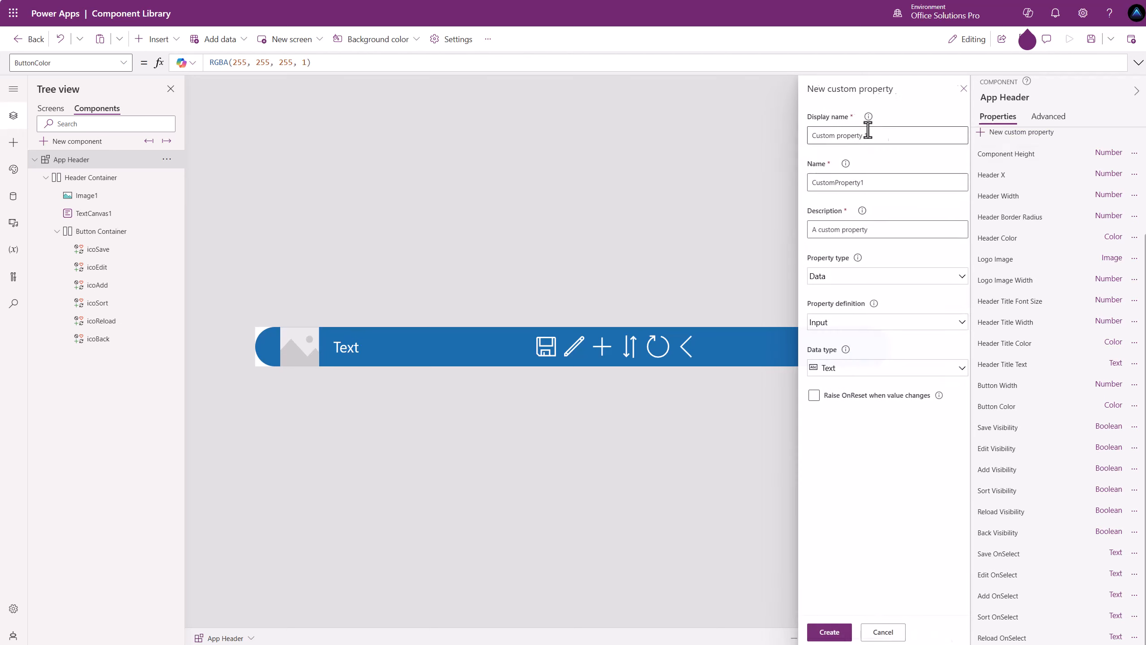
{"action": "left_click_drag", "start_coordinate": [870, 133], "coordinate": [785, 138]}
{"action": "type", "text": "Save OnSelect"}
{"action": "type", "text": "Back OnSelect"}
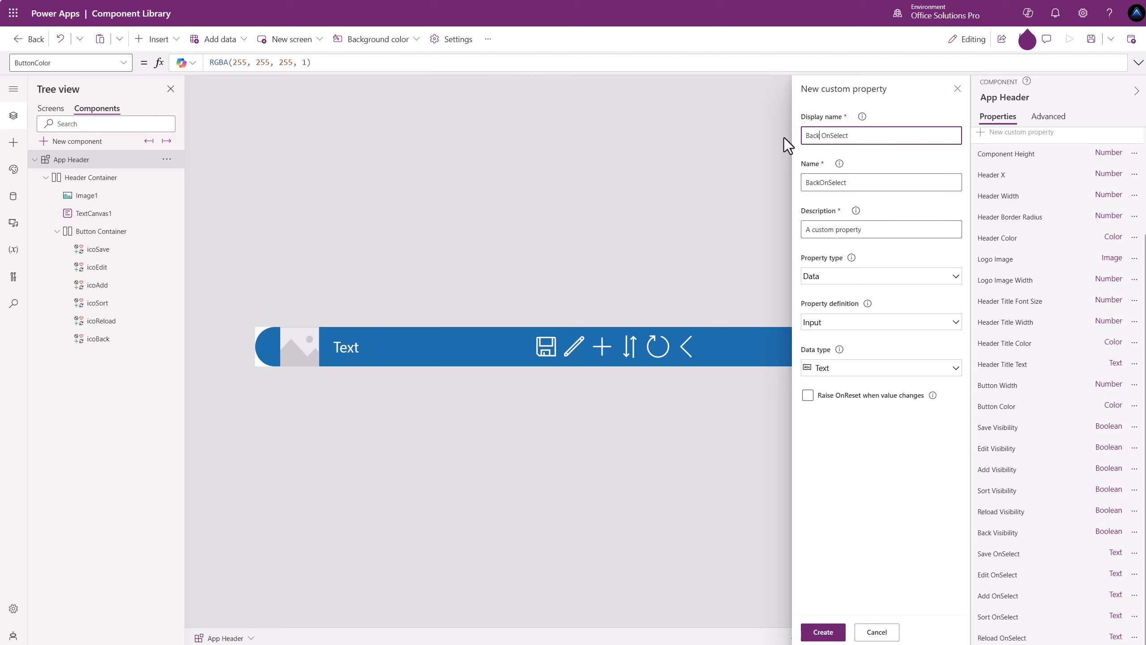
{"action": "left_click", "coordinate": [815, 276]}
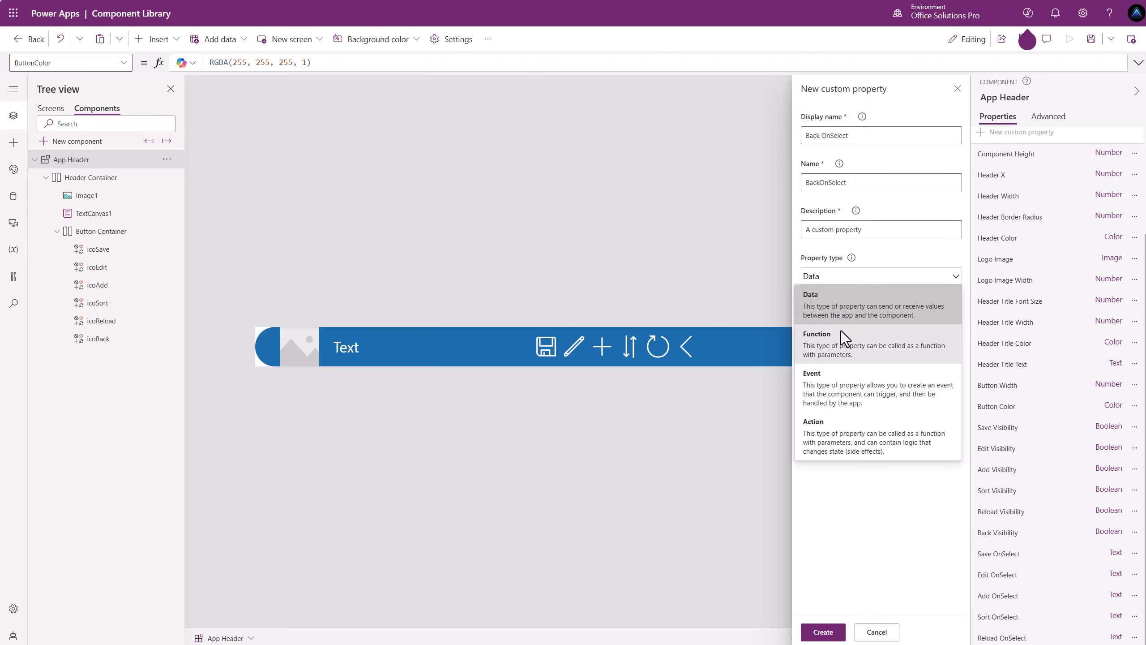
{"action": "left_click", "coordinate": [835, 370]}
{"action": "left_click", "coordinate": [823, 632]}
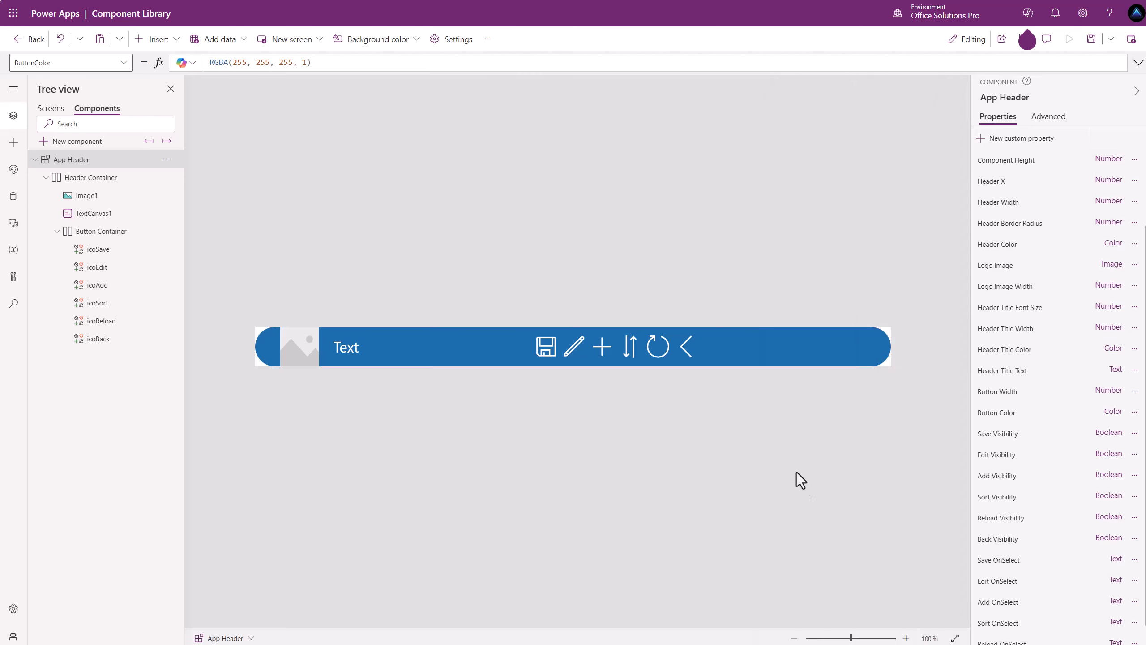
Set the Visible property of icoSave to 'App Header'.SaveVisibility and copy the formula for reuse.
{"action": "left_click", "coordinate": [546, 346]}
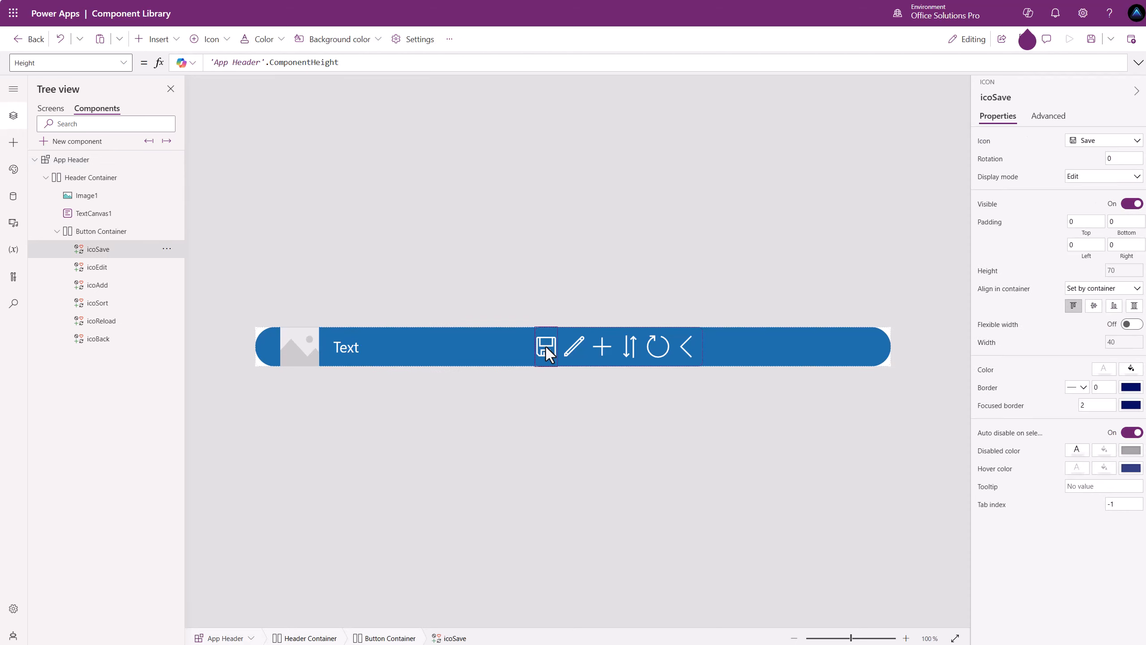
{"action": "left_click", "coordinate": [988, 204]}
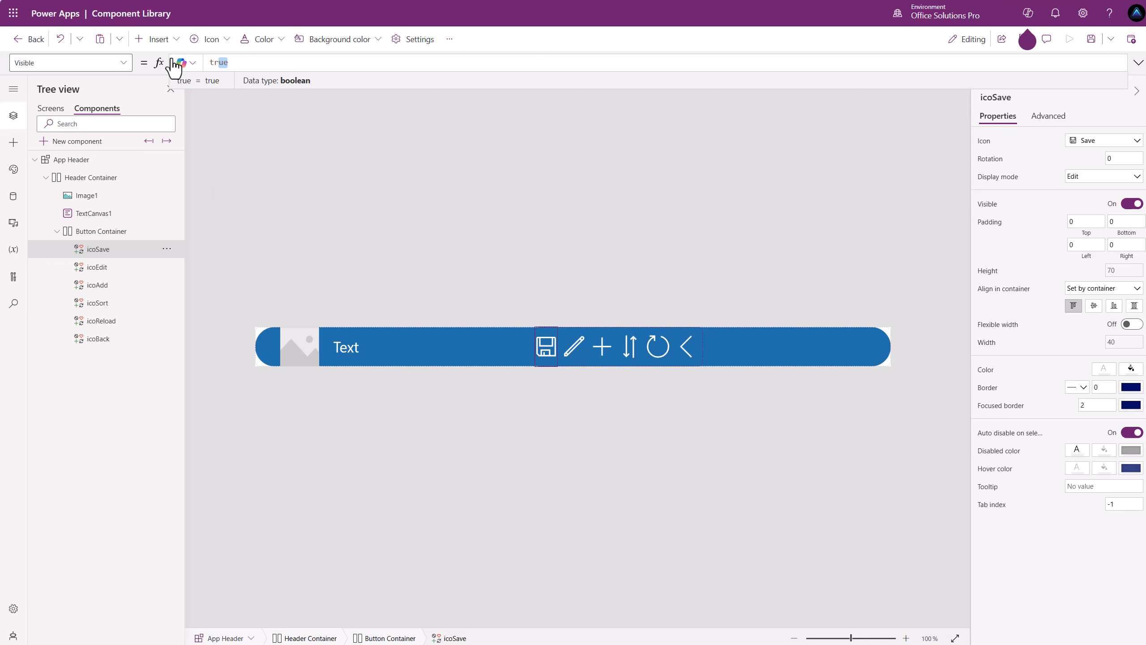
{"action": "type", "text": "App"}
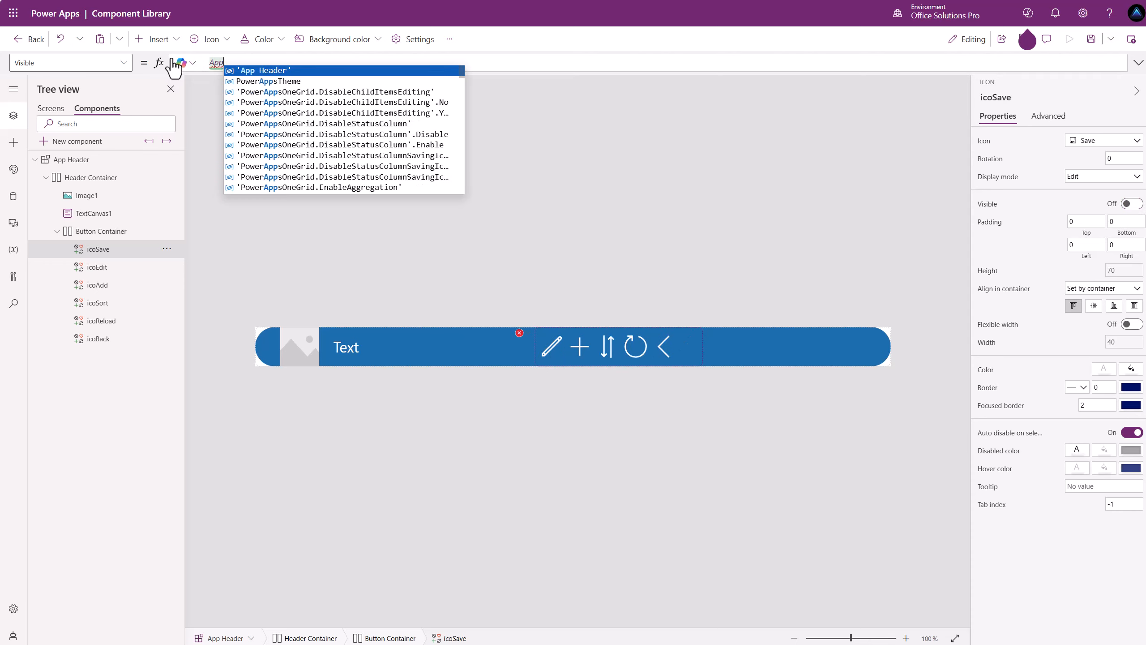
{"action": "key", "text": "Tab"}
{"action": "type", "text": "."}
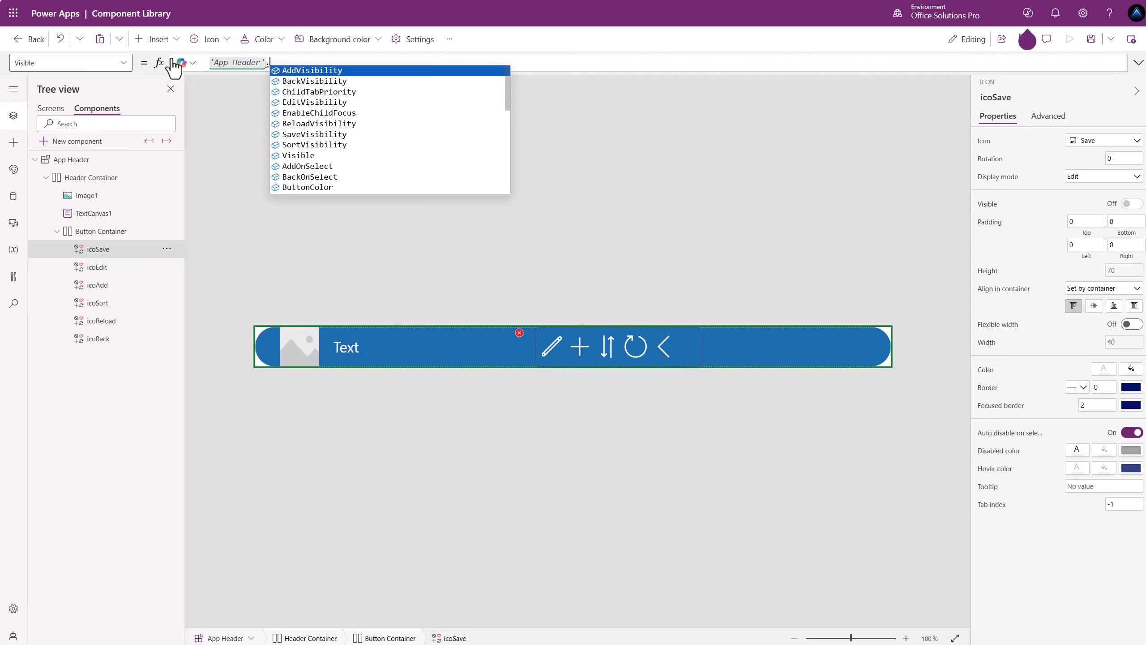
{"action": "type", "text": "S"}
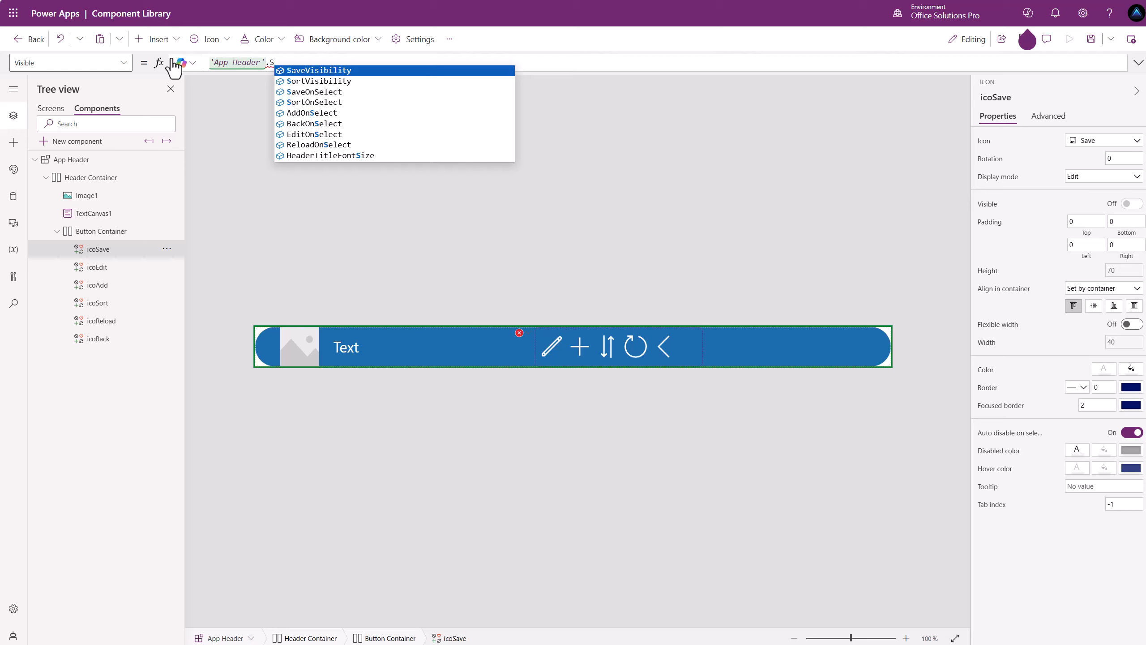
{"action": "left_click", "coordinate": [316, 71]}
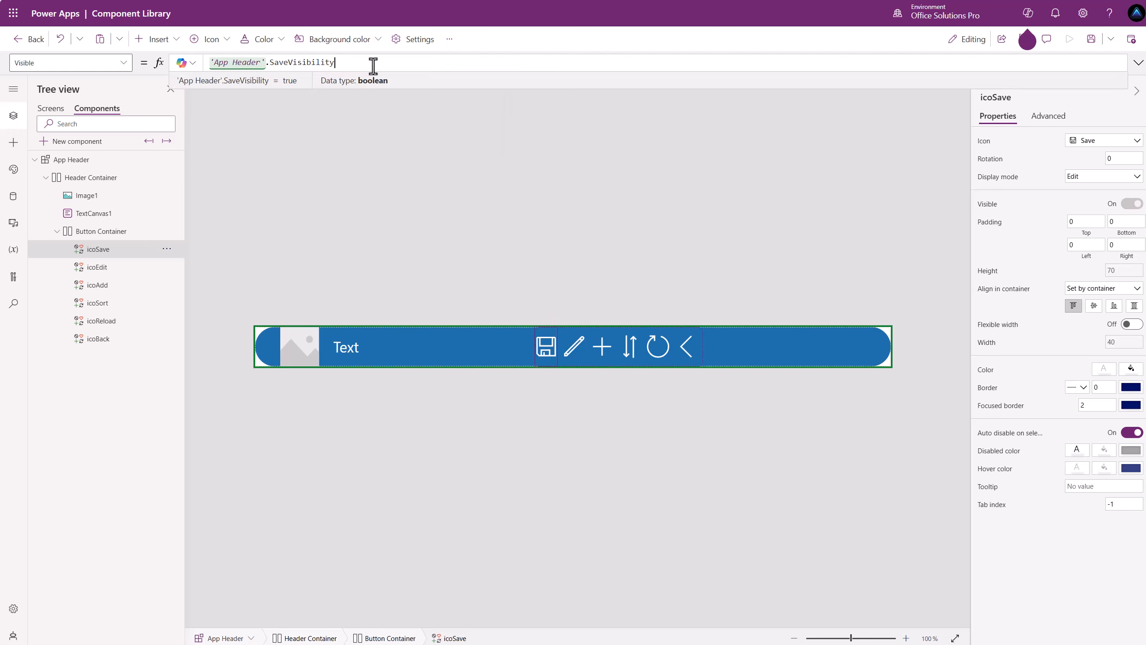
{"action": "key", "text": "ctrl+a"}
{"action": "key", "text": "ctrl+c"}
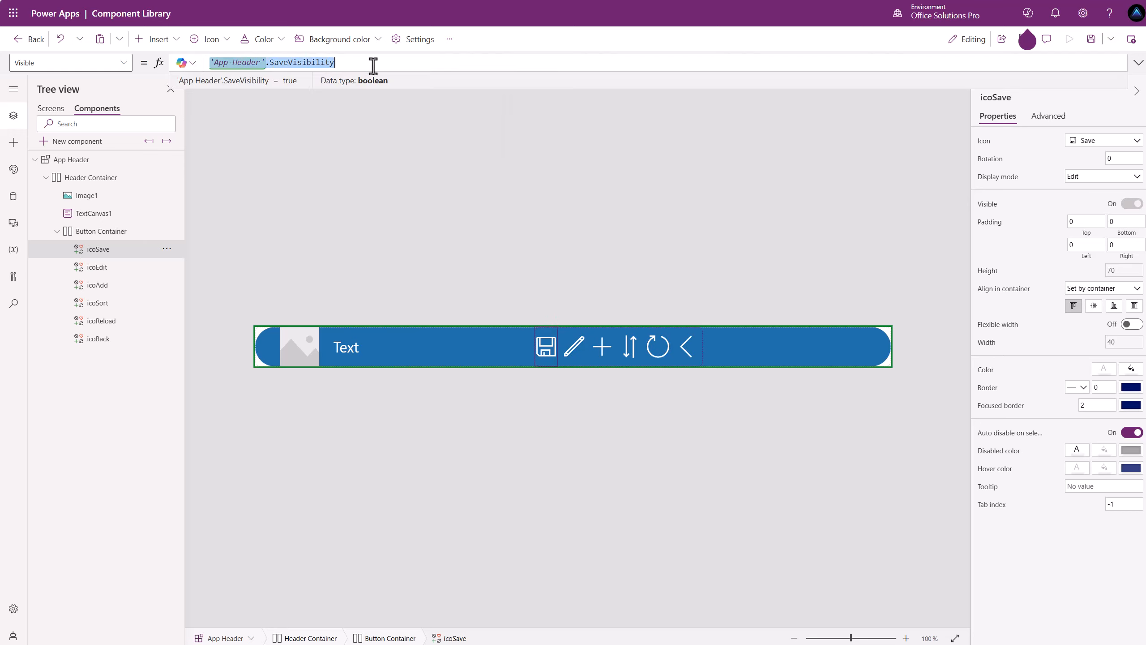
Set the Visible property of icoEdit to 'App Header'.EditVisibility by adapting the copied formula.
{"action": "left_click", "coordinate": [569, 345]}
{"action": "left_click", "coordinate": [985, 204]}
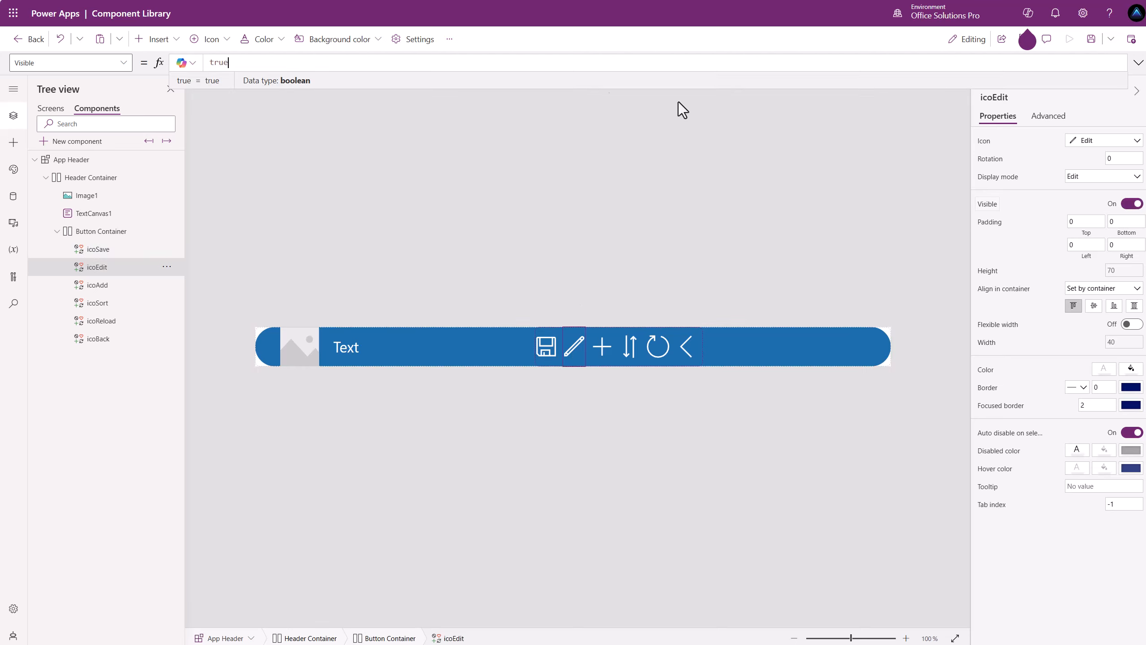
{"action": "key", "text": "ctrl+a"}
{"action": "key", "text": "ctrl+v"}
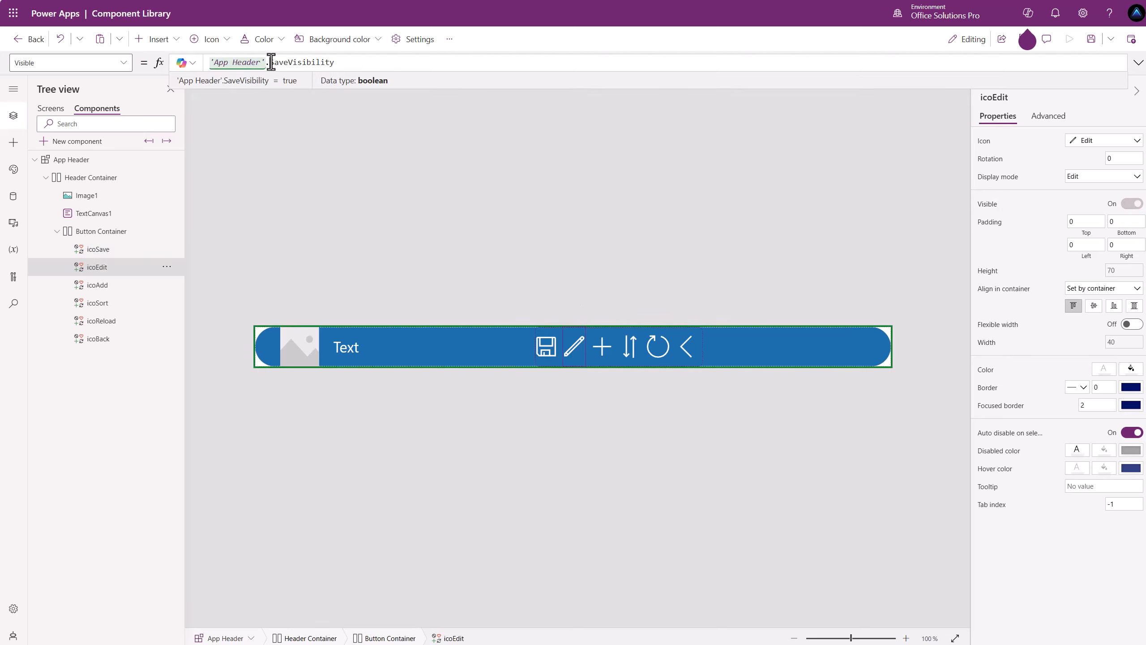
{"action": "left_click_drag", "start_coordinate": [271, 62], "coordinate": [287, 63]}
{"action": "type", "text": "EditV"}
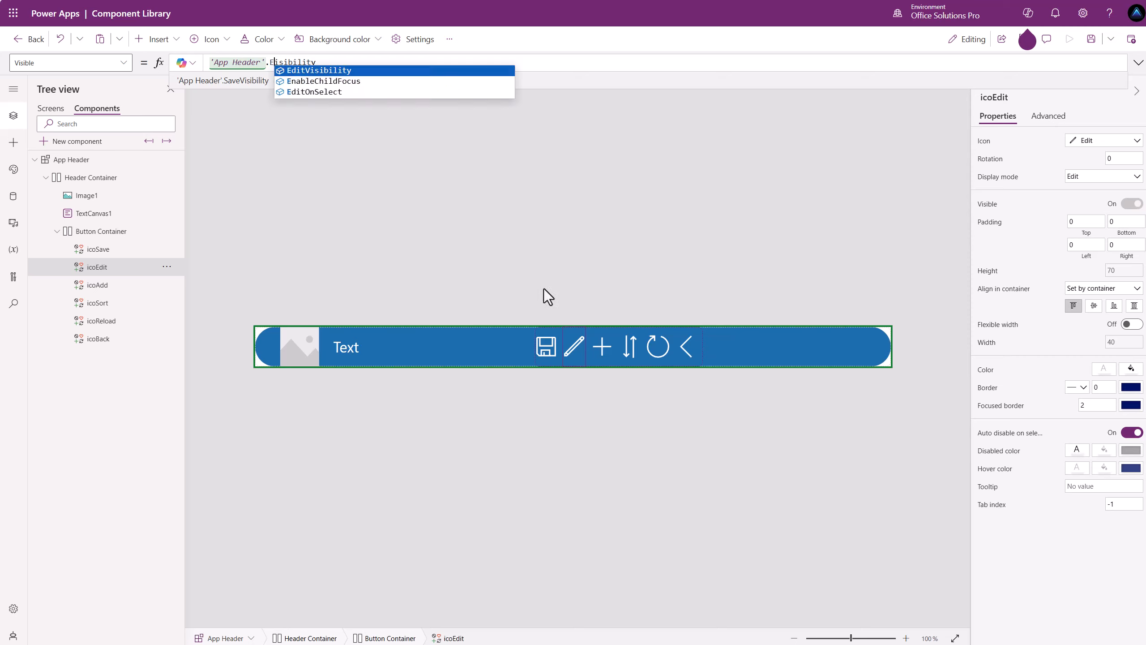
Set the Visible property of icoAdd to 'App Header'.AddVisibility.
{"action": "left_click", "coordinate": [601, 346]}
{"action": "left_click", "coordinate": [978, 208]}
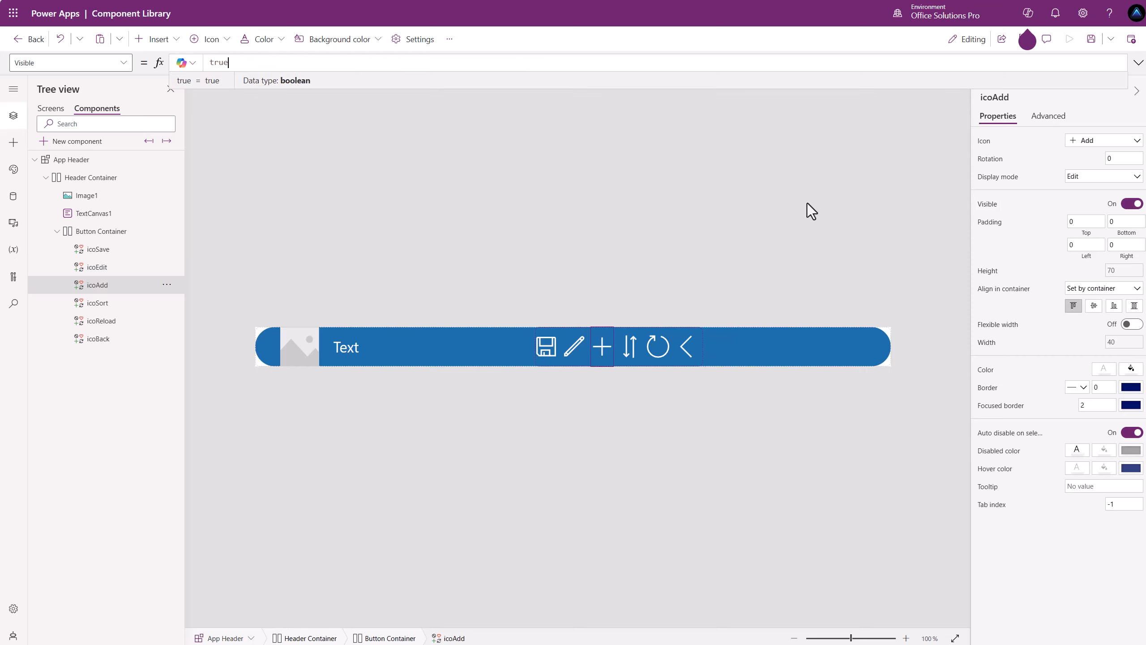
{"action": "key", "text": "ctrl+a"}
{"action": "type", "text": "'App Header'.AddVisibility"}
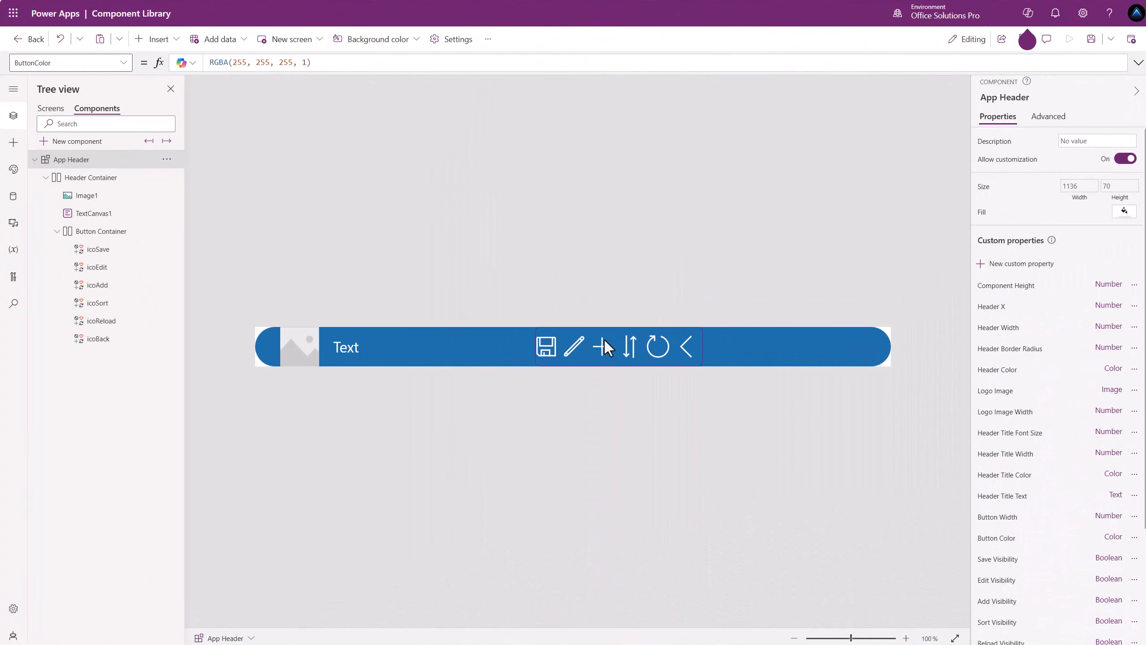
Show the full list of advanced properties for icoSave, clearing the property search filter.
{"action": "left_click", "coordinate": [549, 349]}
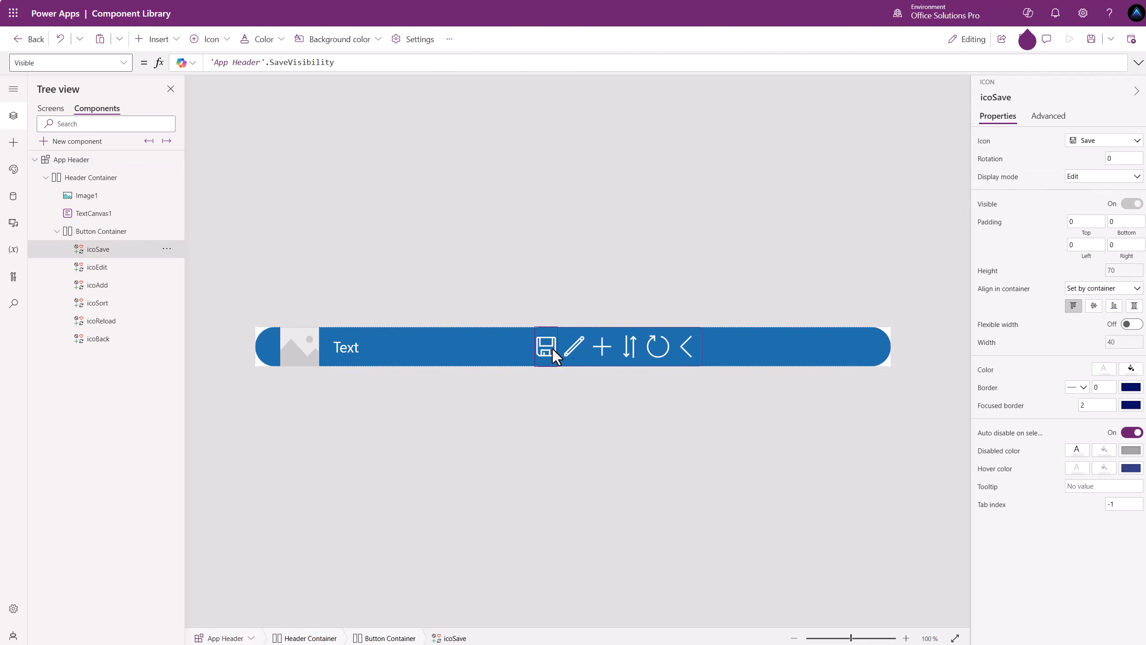
{"action": "left_click", "coordinate": [1038, 116]}
{"action": "type", "text": "hei"}
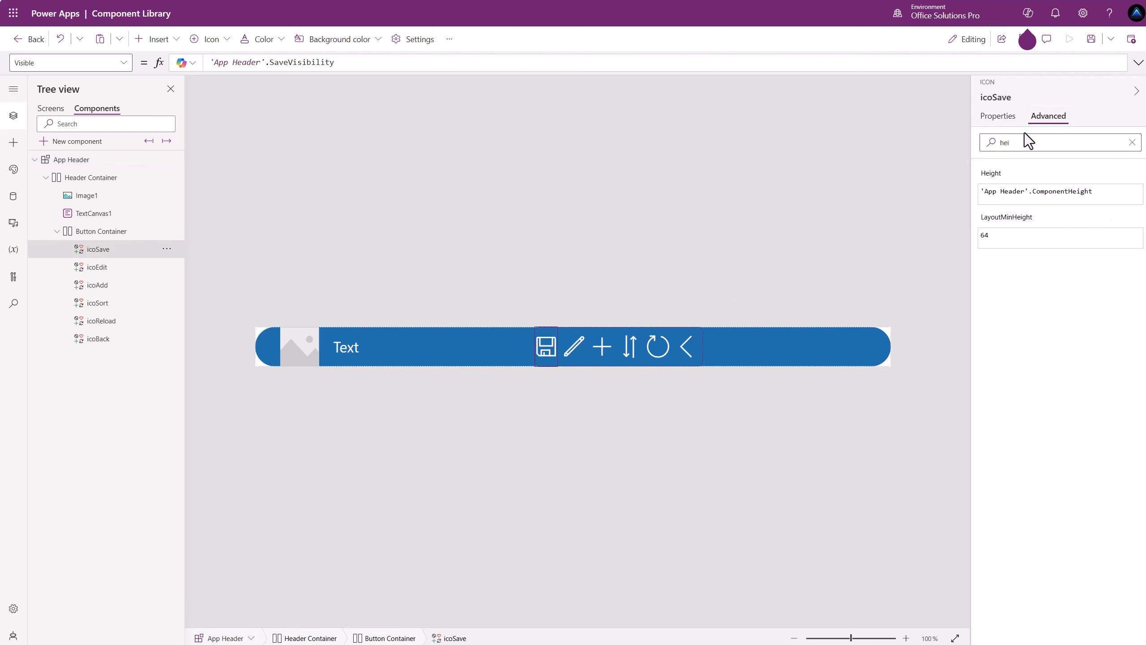
{"action": "left_click", "coordinate": [1132, 142]}
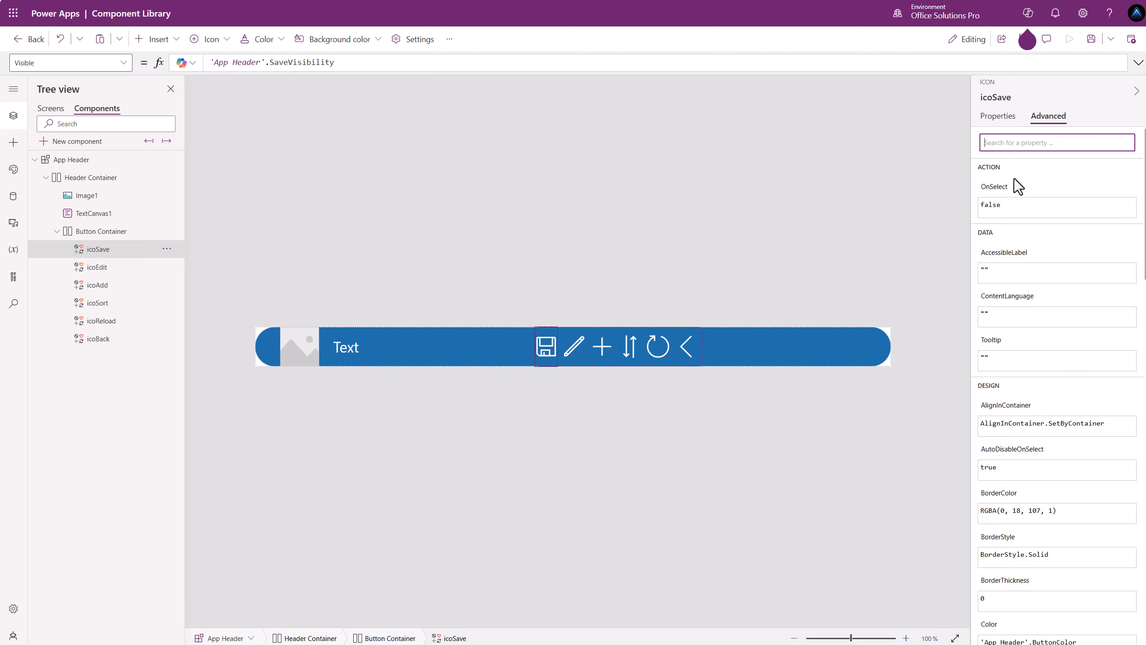
Set the OnSelect property of icoSave to 'App Header'.SaveOnSelect() and copy the formula for reuse.
{"action": "left_click", "coordinate": [998, 187]}
{"action": "left_click_drag", "start_coordinate": [264, 68], "coordinate": [167, 62]}
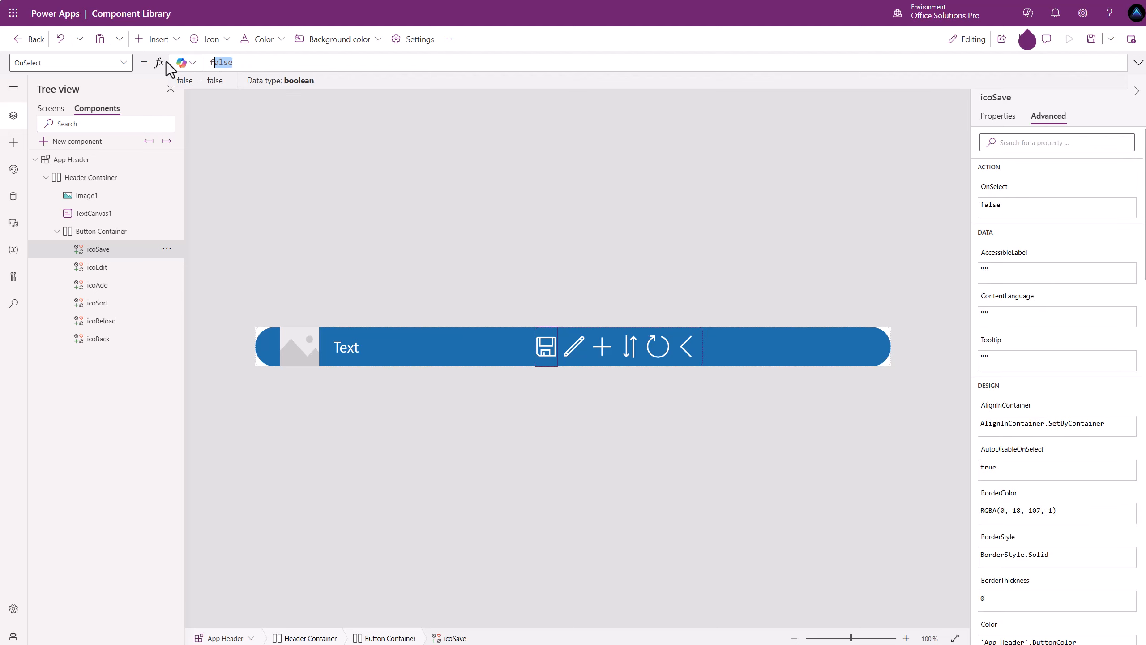
{"action": "key", "text": "BackSpace"}
{"action": "key", "text": "BackSpace"}
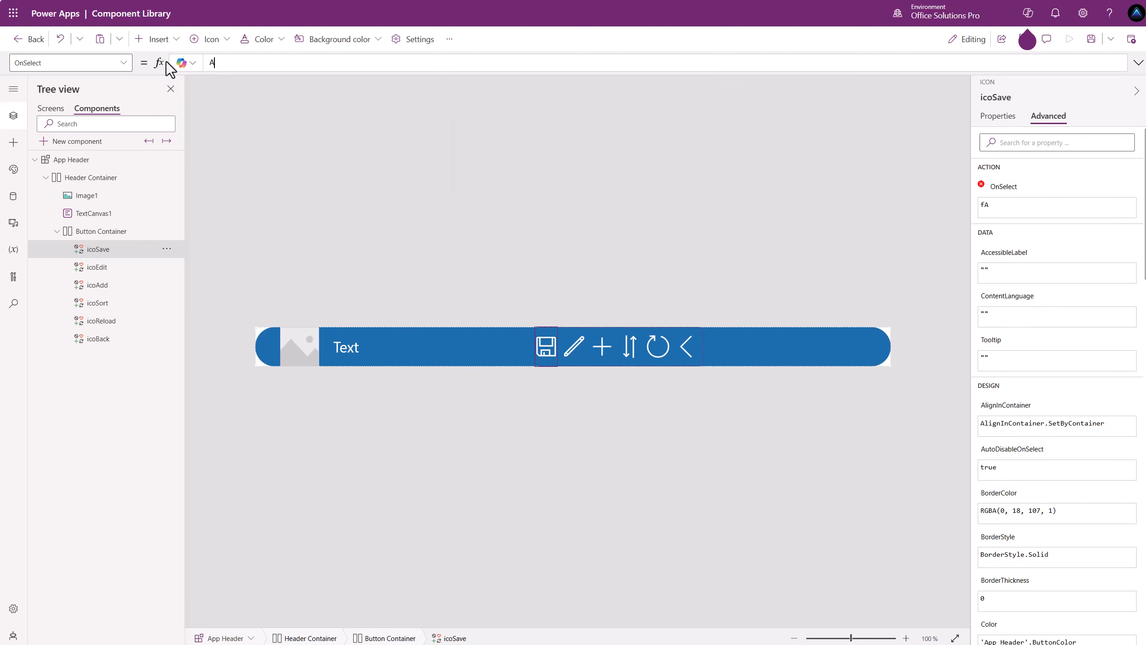
{"action": "type", "text": "Ap"}
{"action": "key", "text": "Tab"}
{"action": "type", "text": "."}
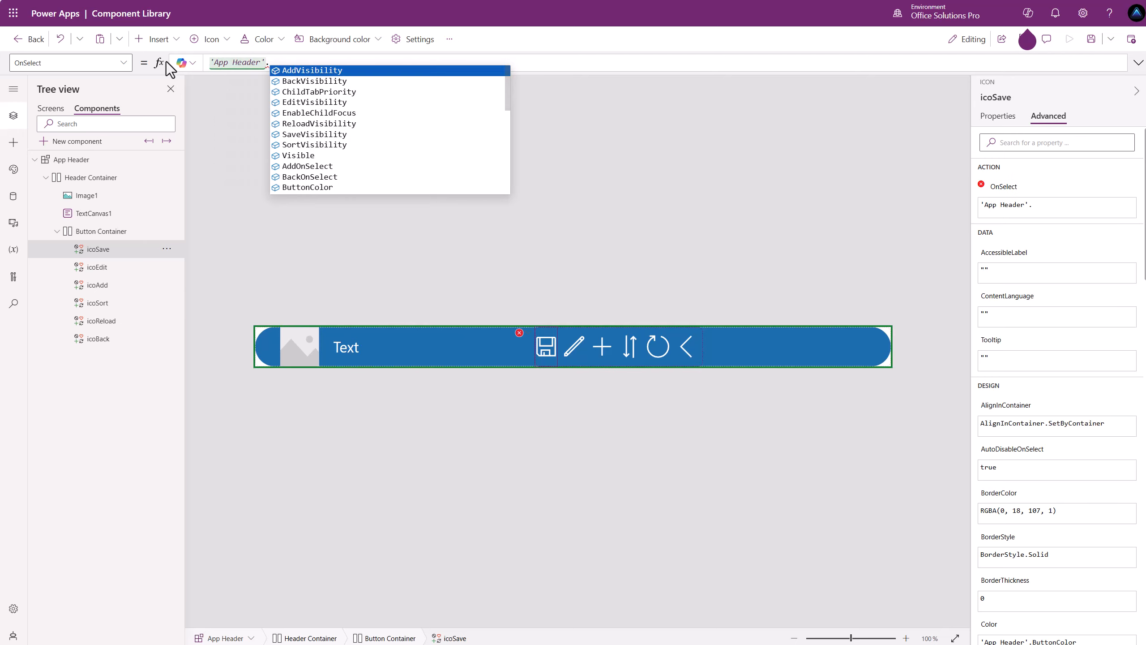
{"action": "type", "text": "Sa"}
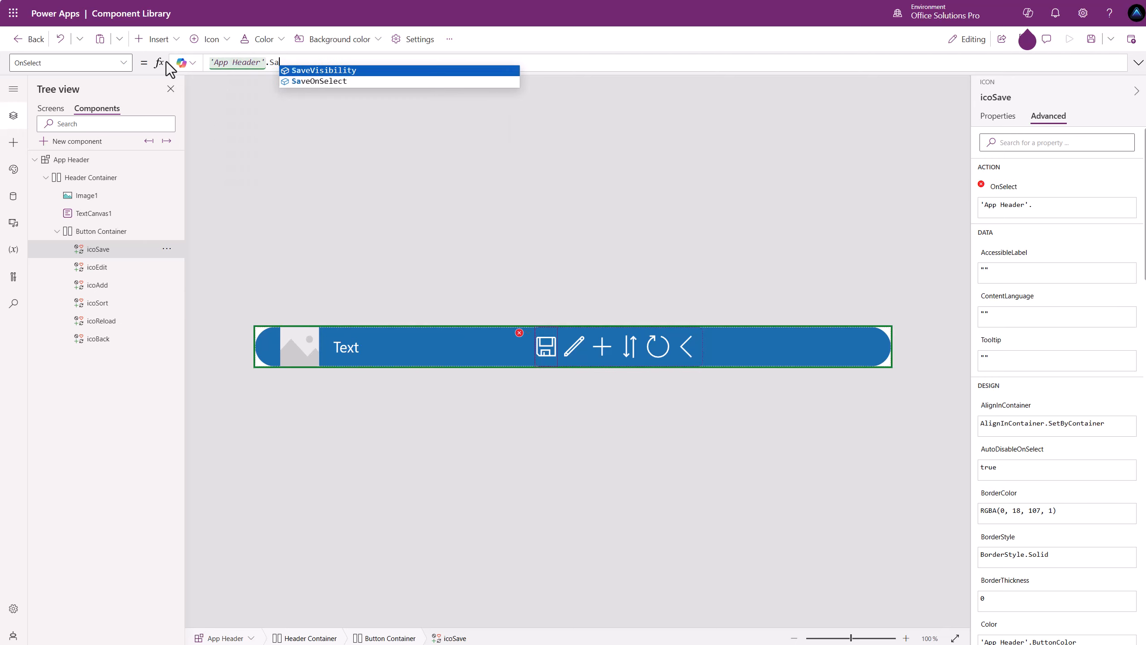
{"action": "left_click", "coordinate": [314, 82]}
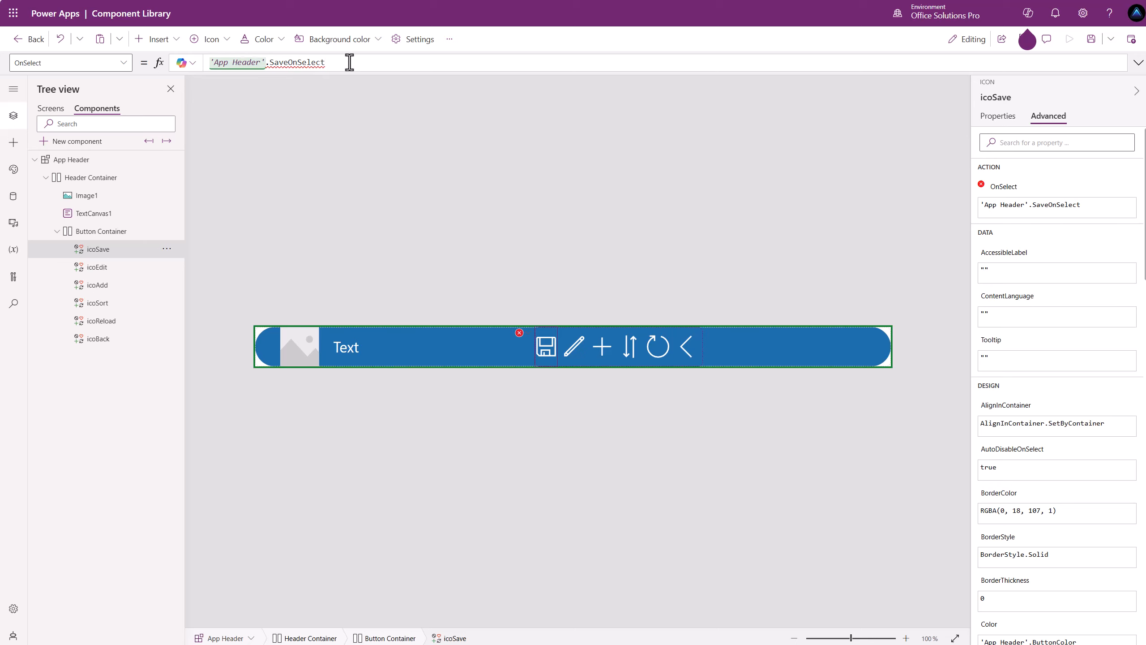
{"action": "type", "text": "()"}
{"action": "left_click_drag", "start_coordinate": [349, 62], "coordinate": [141, 54]}
{"action": "key", "text": "ctrl+c"}
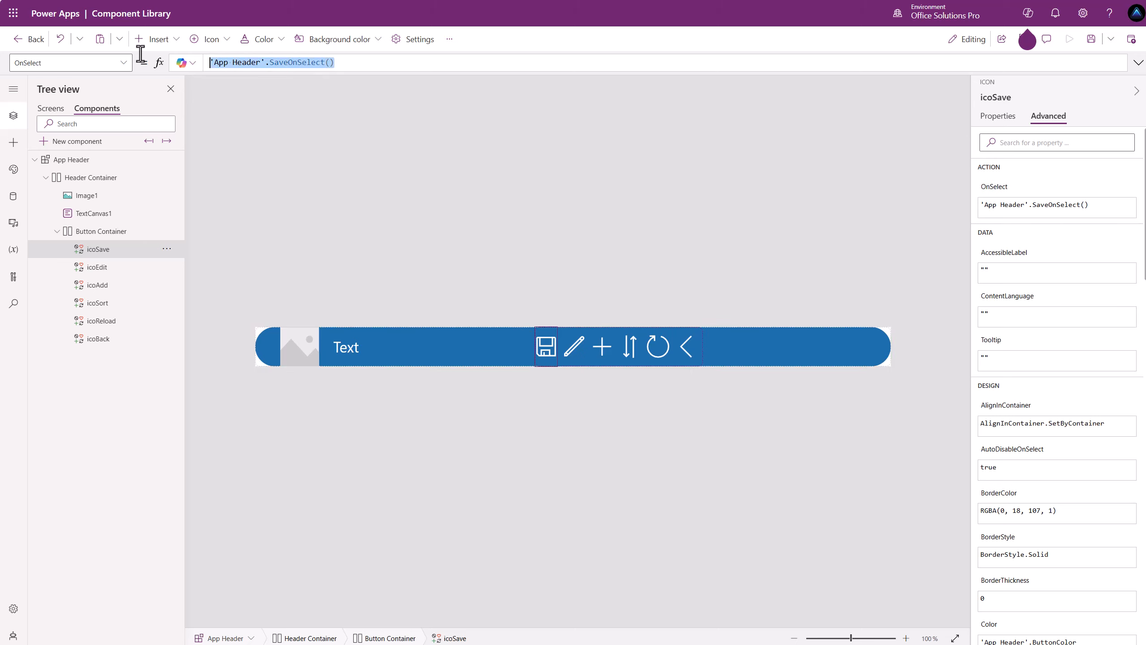
Set the OnSelect property of icoEdit to 'App Header'.EditOnSelect() by adapting the formula copied from icoSave.
{"action": "left_click", "coordinate": [571, 350]}
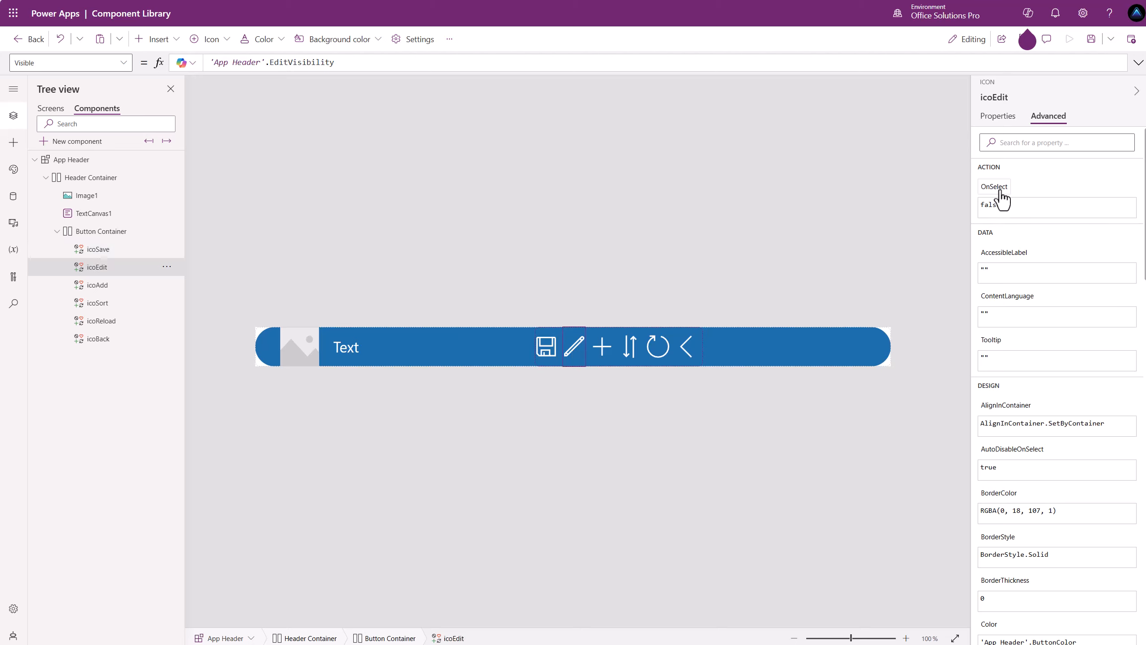
{"action": "left_click", "coordinate": [999, 205]}
{"action": "key", "text": "ctrl+a"}
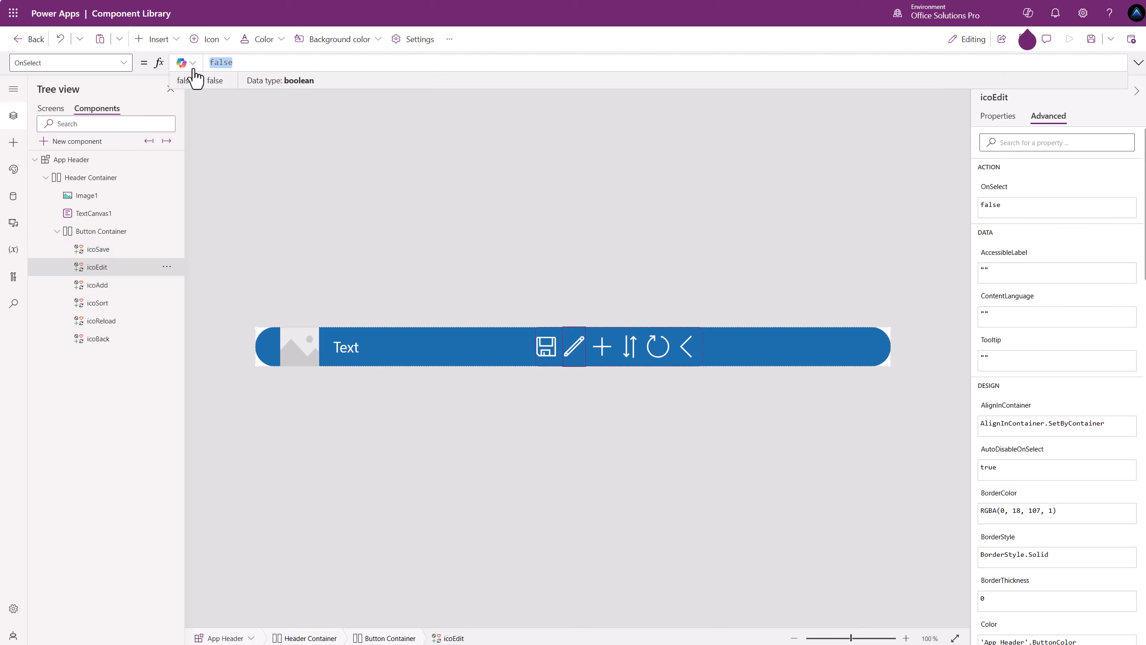
{"action": "key", "text": "ctrl+v"}
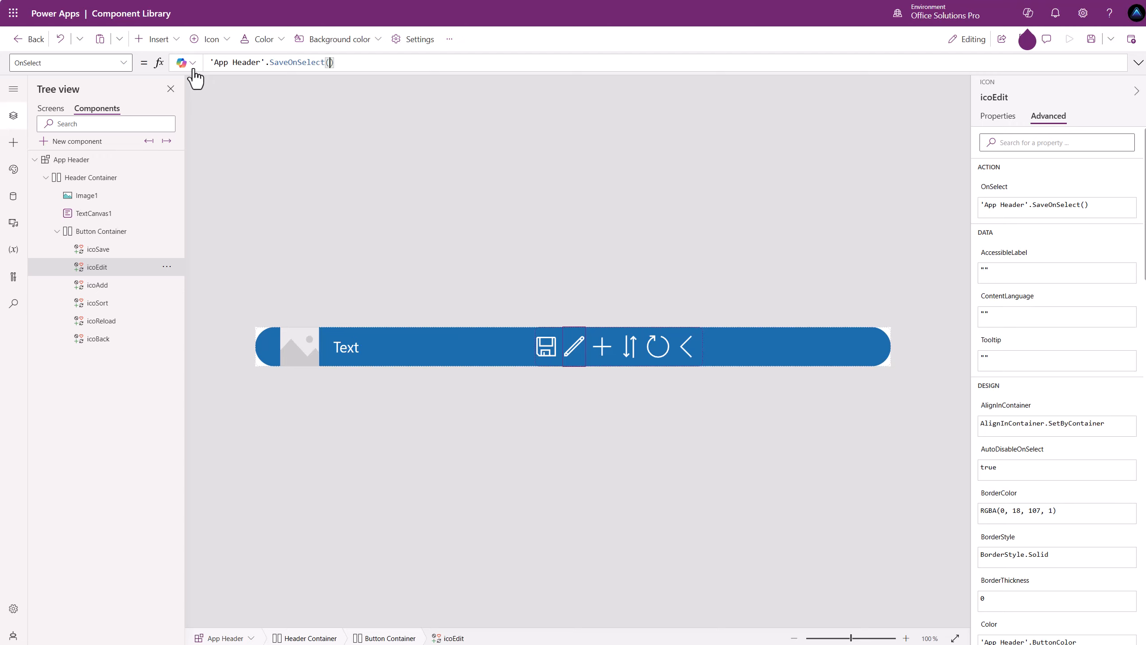
{"action": "key", "text": "Left"}
{"action": "key", "text": "Left"}
{"action": "key", "text": "BackSpace"}
{"action": "key", "text": "BackSpace"}
{"action": "key", "text": "BackSpace"}
{"action": "key", "text": "BackSpace"}
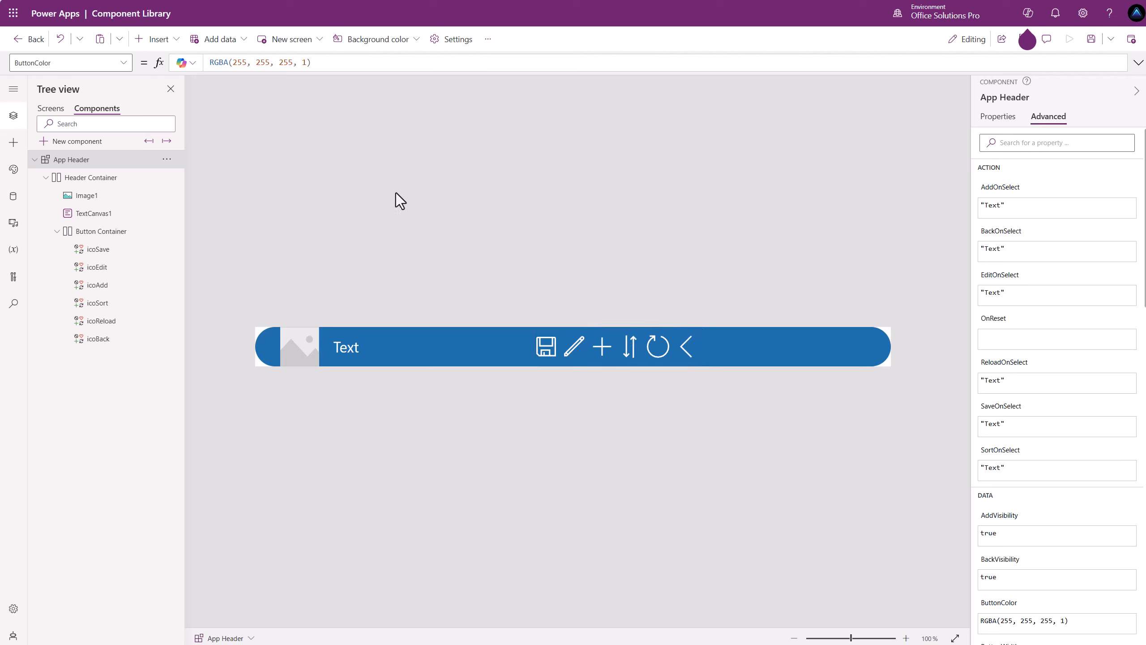
On Screen1, turn off the Save, Edit, Add, Sort, Reload and Back Visibility properties of App Header_1 as a test.
{"action": "left_click", "coordinate": [50, 108]}
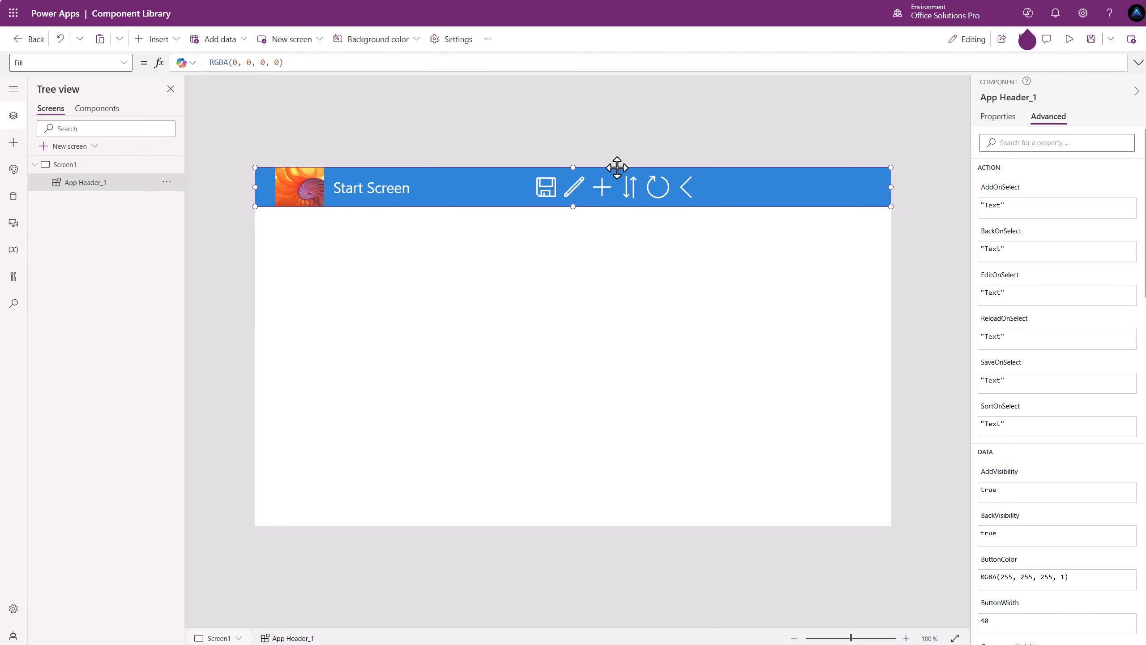
{"action": "left_click", "coordinate": [997, 117]}
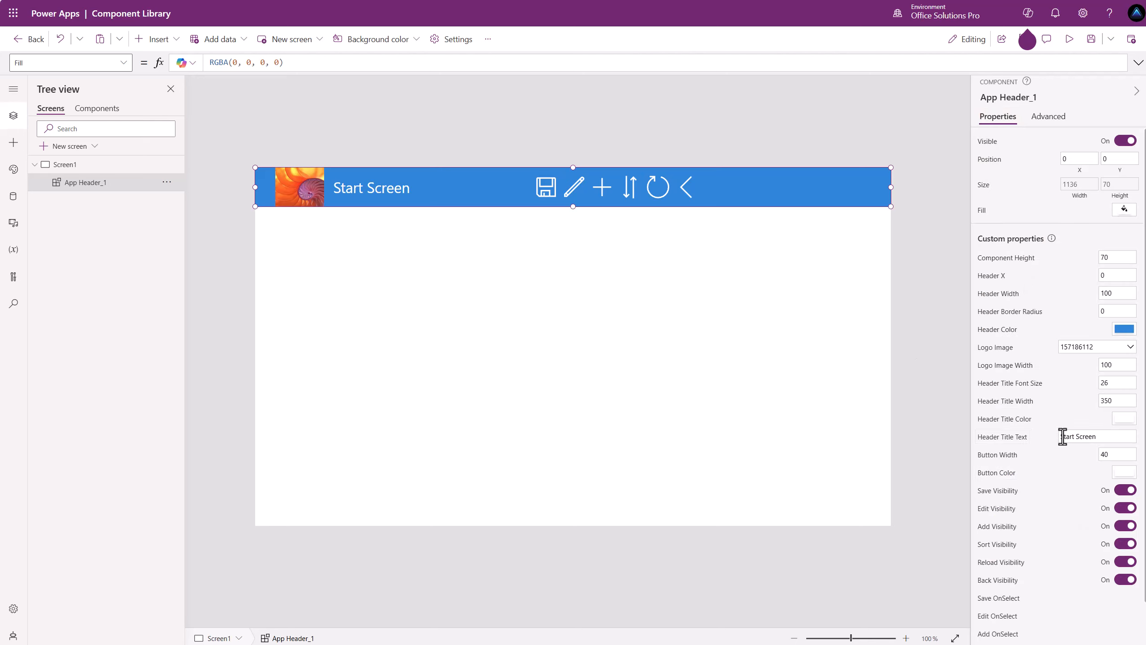
{"action": "left_click", "coordinate": [1126, 490]}
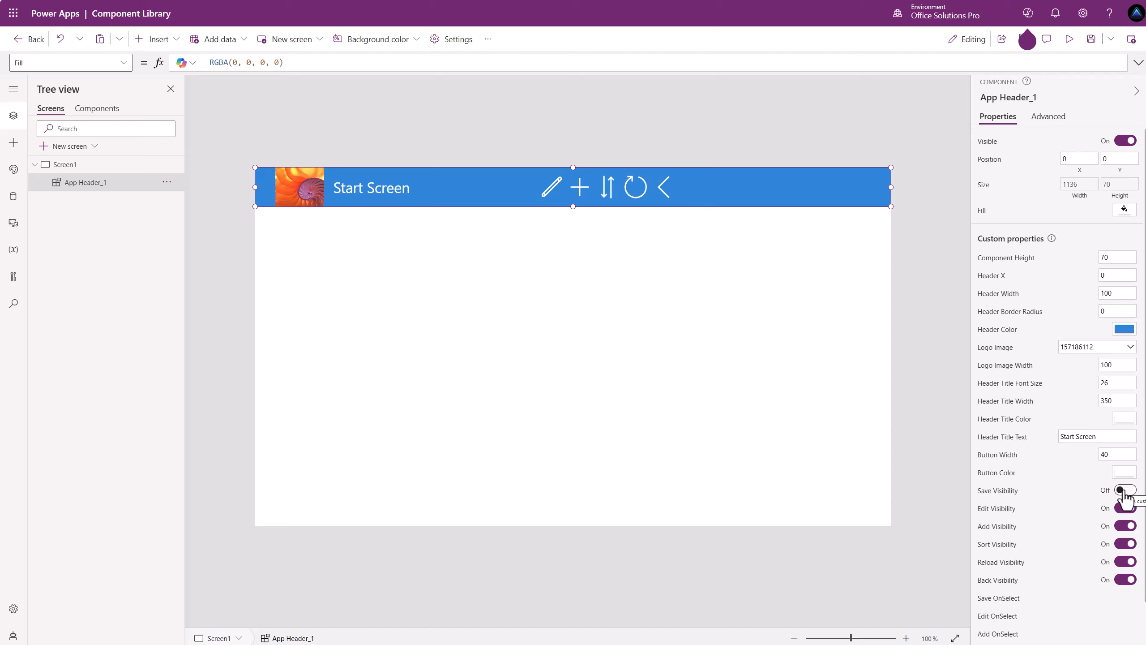
{"action": "left_click", "coordinate": [1124, 509]}
{"action": "left_click", "coordinate": [1124, 508]}
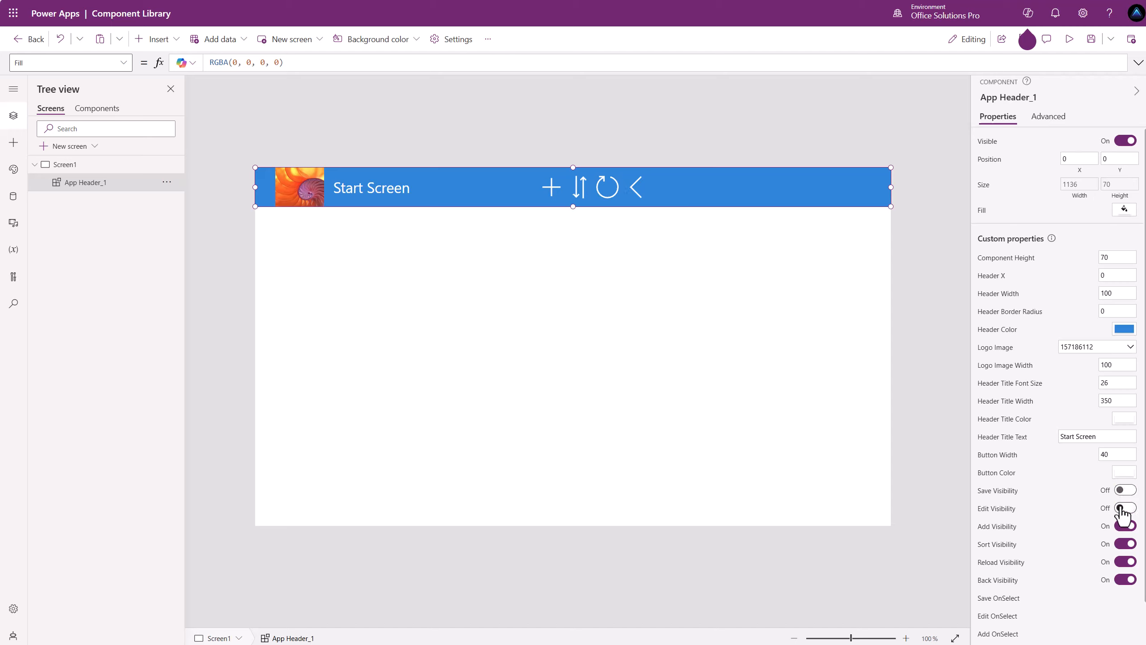
{"action": "left_click", "coordinate": [1125, 527]}
{"action": "left_click", "coordinate": [1125, 544]}
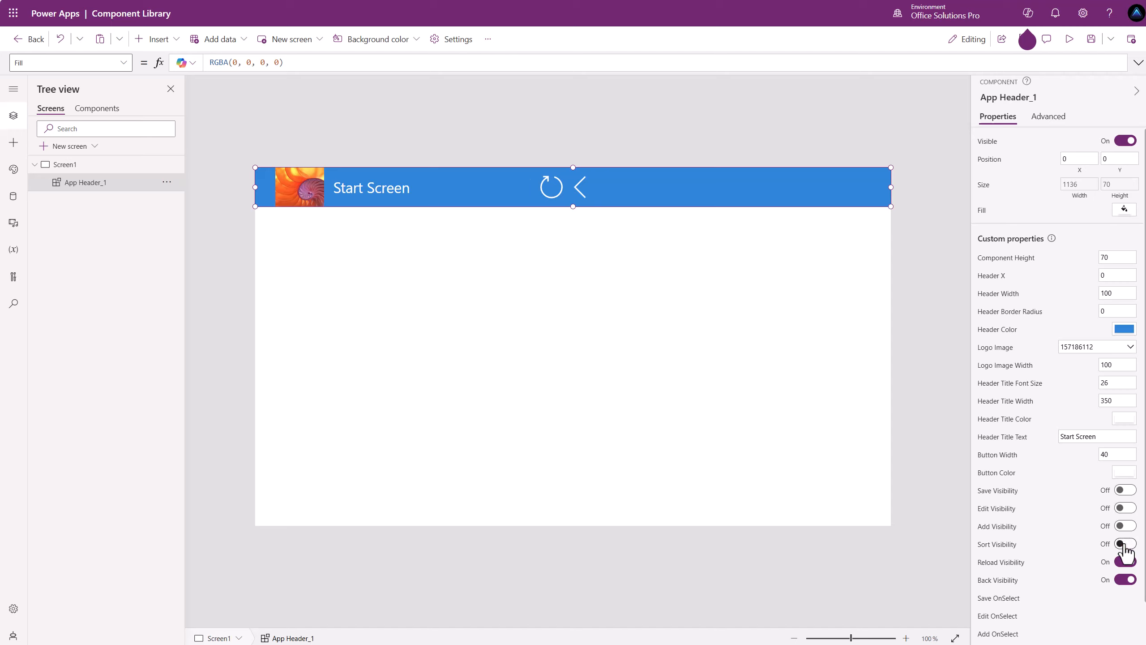
{"action": "left_click", "coordinate": [1125, 561]}
{"action": "left_click", "coordinate": [1124, 580]}
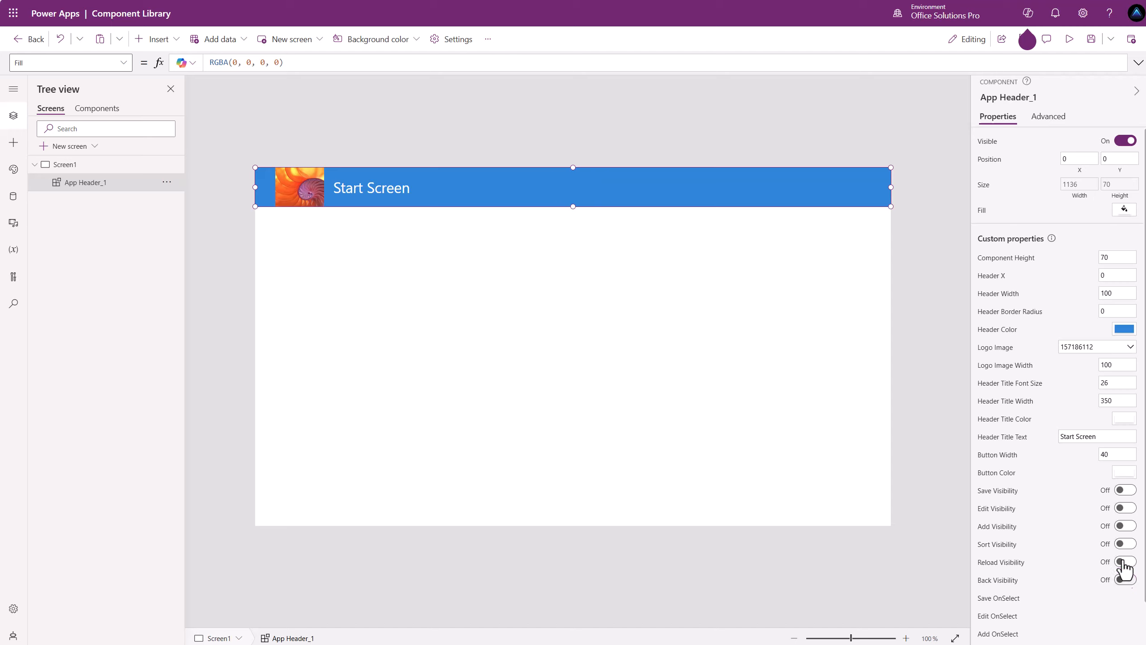
Turn all six icon visibility properties of App Header_1 back on, from Back Visibility up to Save Visibility.
{"action": "left_click", "coordinate": [1125, 580]}
{"action": "left_click", "coordinate": [1125, 562]}
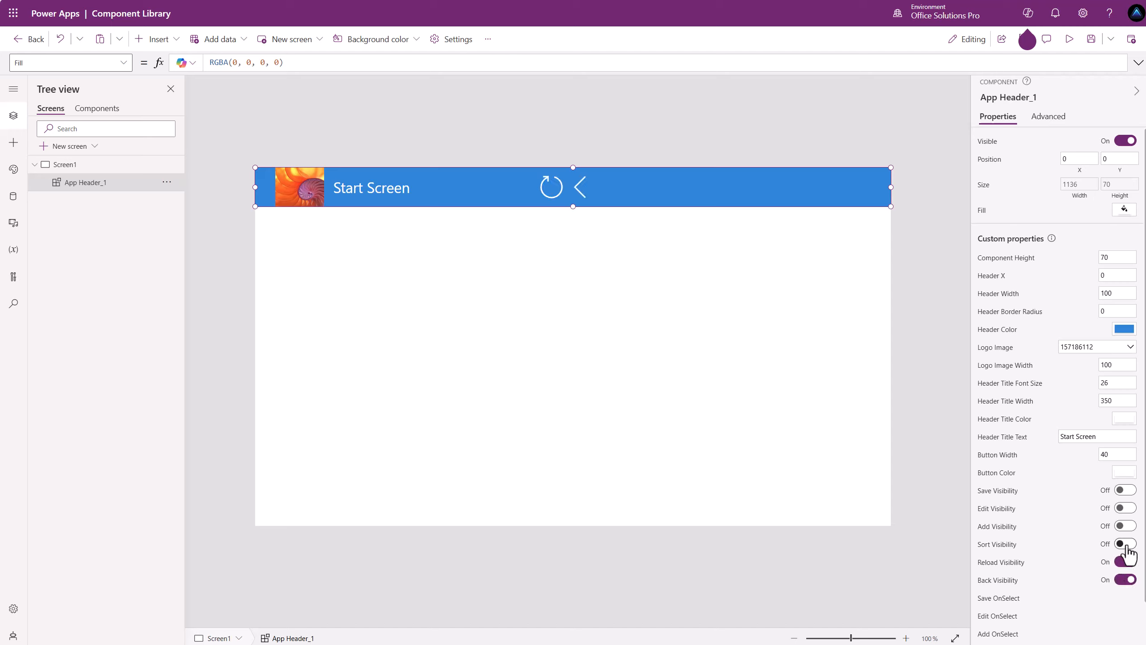
{"action": "left_click", "coordinate": [1125, 544]}
{"action": "left_click", "coordinate": [1126, 526]}
{"action": "left_click", "coordinate": [1125, 508]}
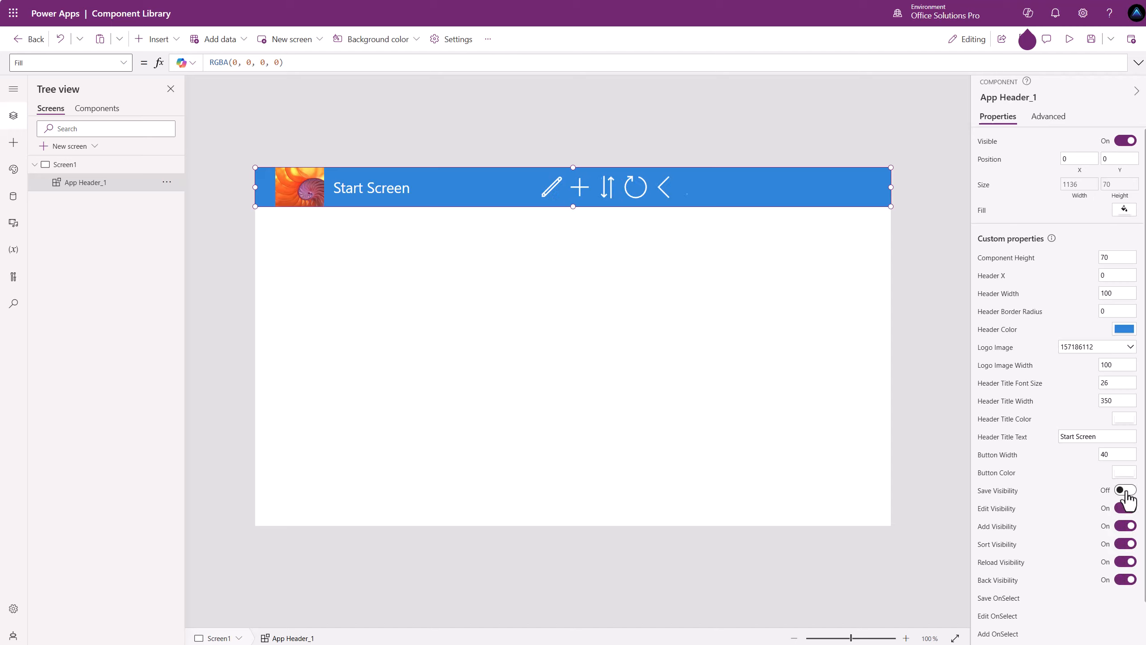
{"action": "left_click", "coordinate": [1125, 490]}
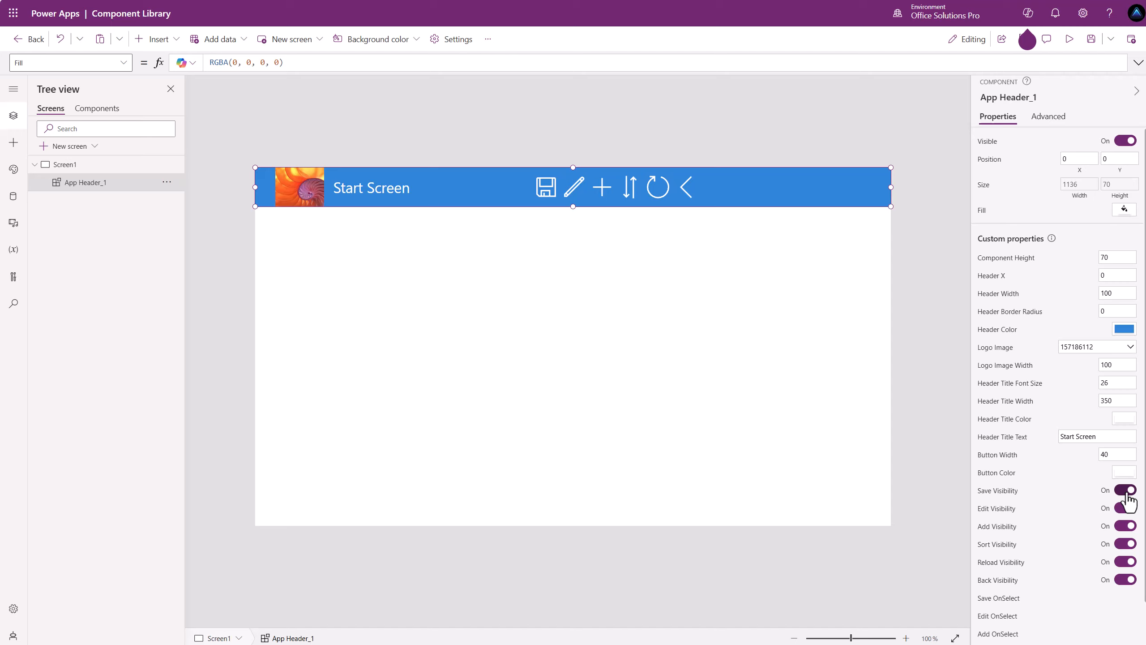
Set the Back OnSelect custom property of App Header_1 to Back().
{"action": "left_click", "coordinate": [998, 601]}
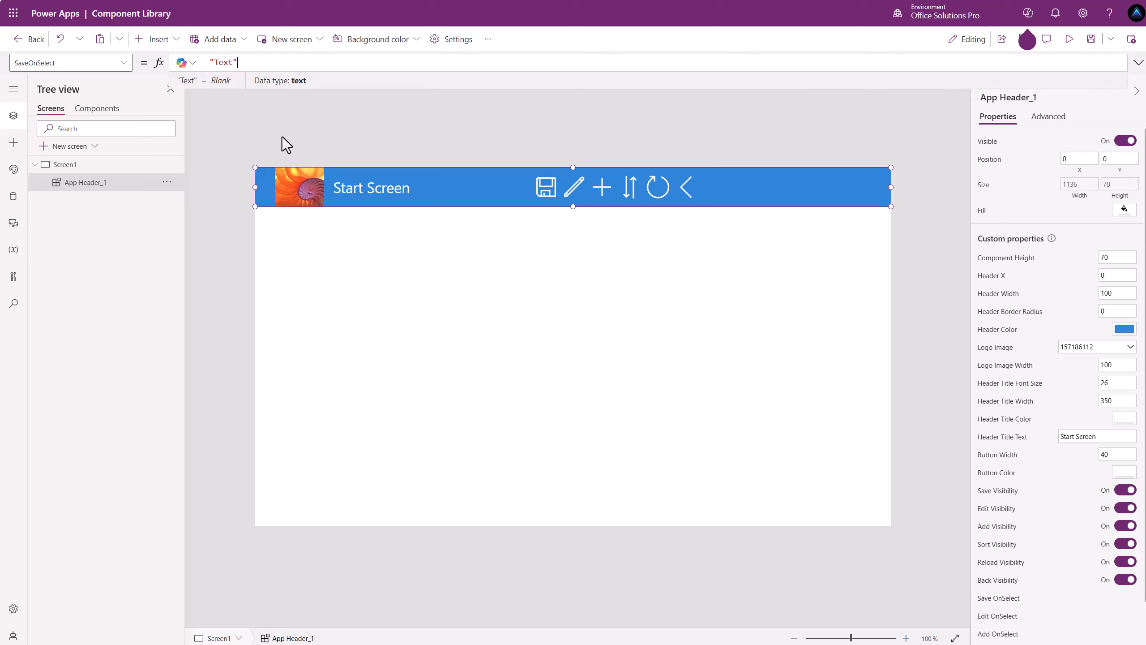
{"action": "scroll", "coordinate": [1101, 524], "scroll_direction": "down", "scroll_amount": 1}
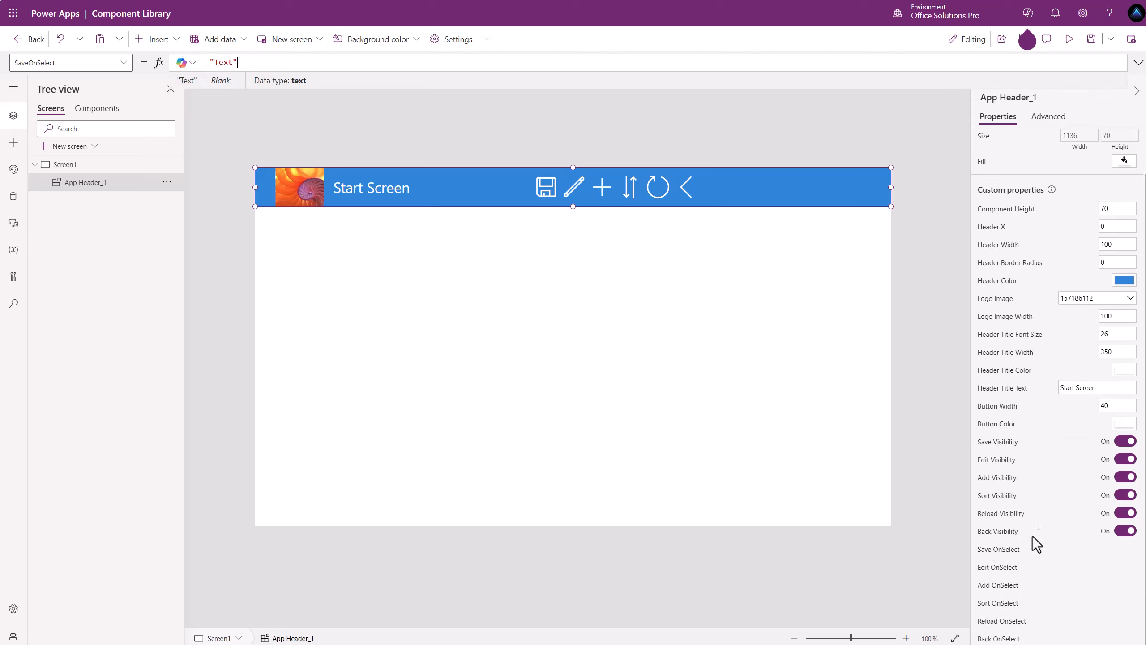
{"action": "left_click", "coordinate": [1000, 636]}
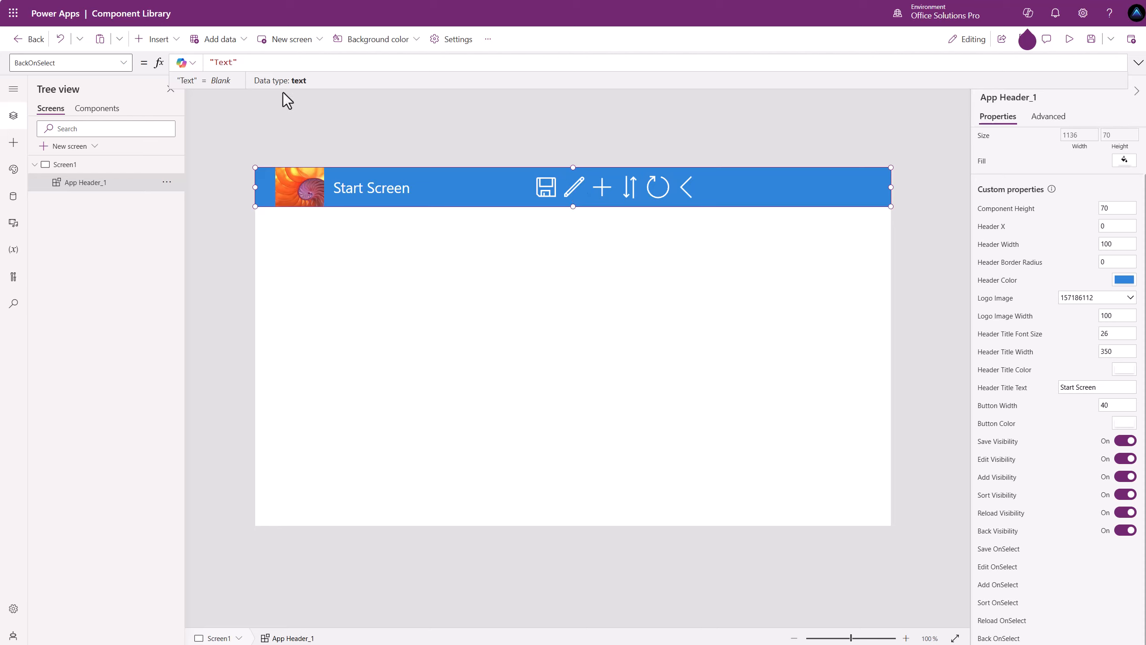
{"action": "left_click_drag", "start_coordinate": [267, 64], "coordinate": [153, 61]}
{"action": "type", "text": "Back()"}
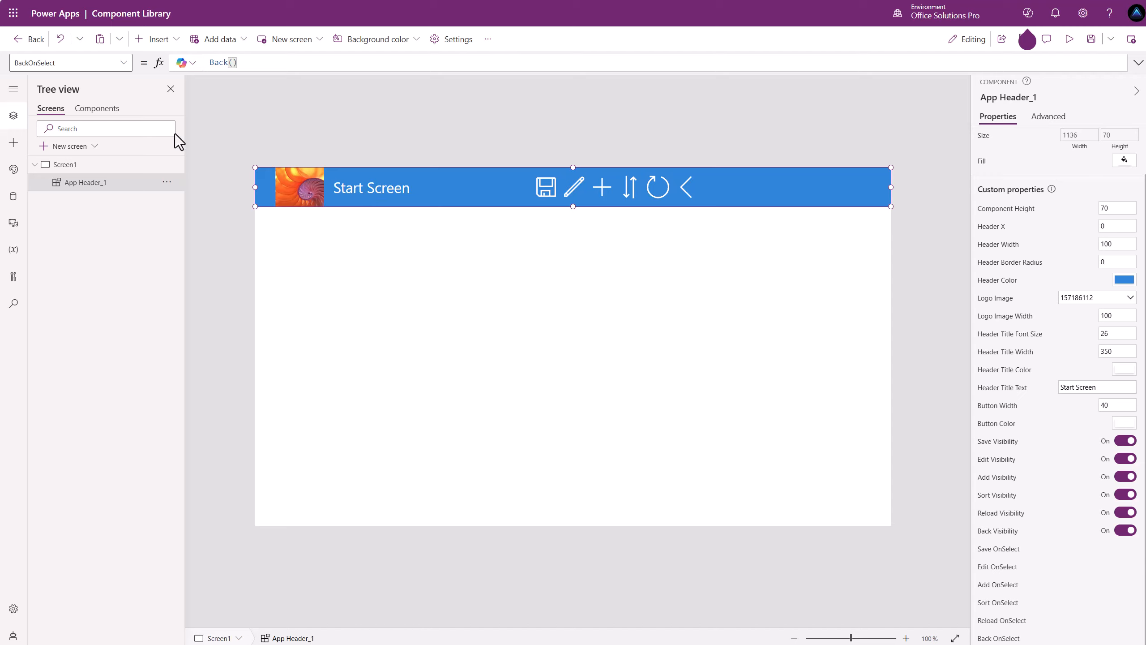
Duplicate Screen1 together with its header.
{"action": "left_click", "coordinate": [124, 168]}
{"action": "right_click", "coordinate": [125, 166]}
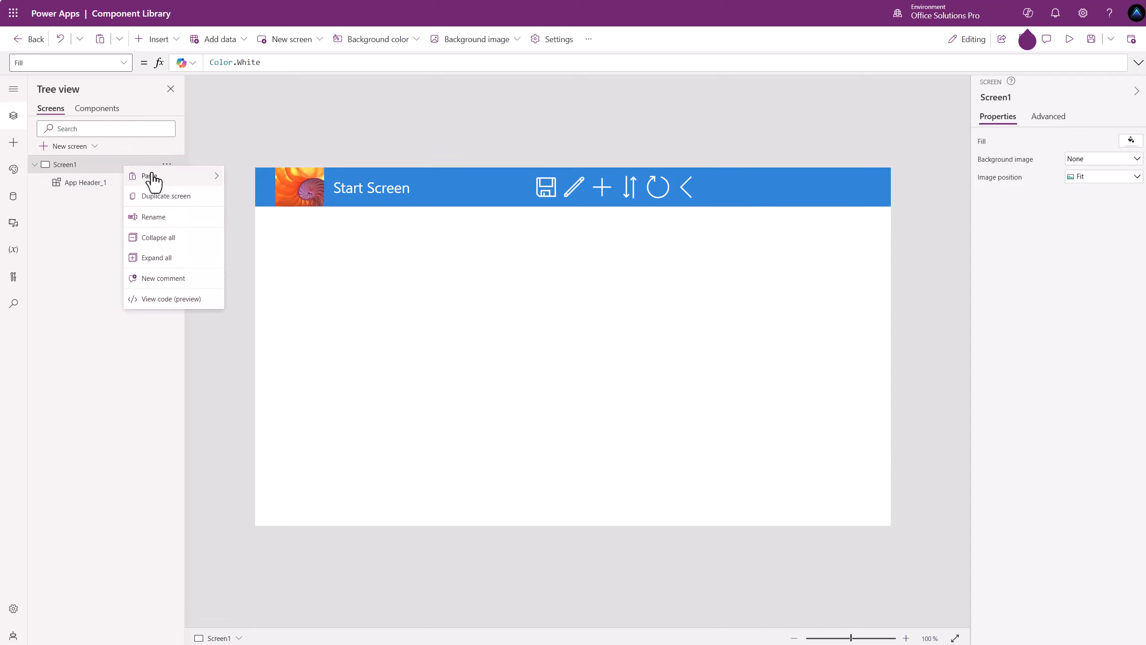
{"action": "left_click", "coordinate": [166, 196]}
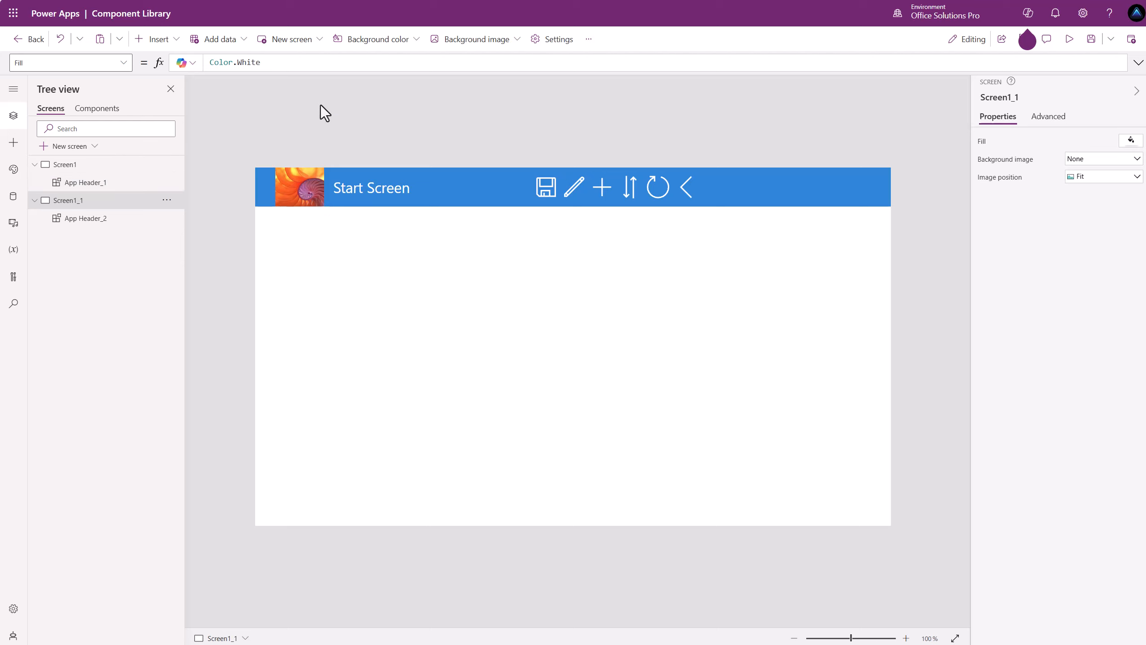
Insert a button on Screen1 and place it below the header at about X 170, Y 175.
{"action": "left_click", "coordinate": [75, 167]}
{"action": "left_click", "coordinate": [158, 40]}
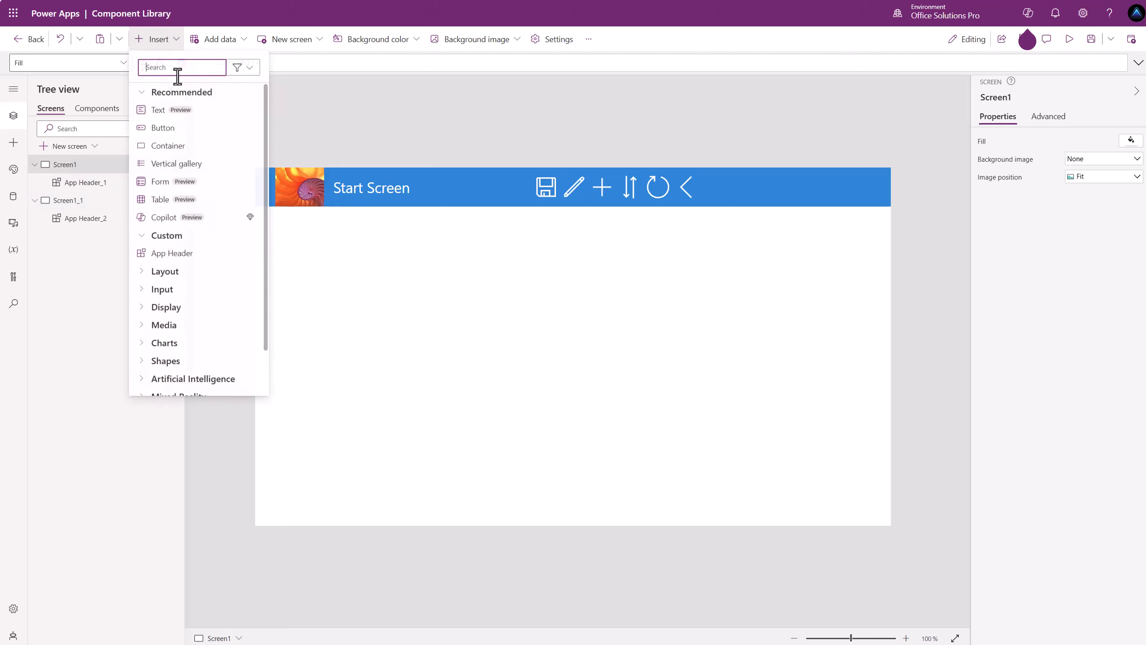
{"action": "left_click", "coordinate": [176, 125]}
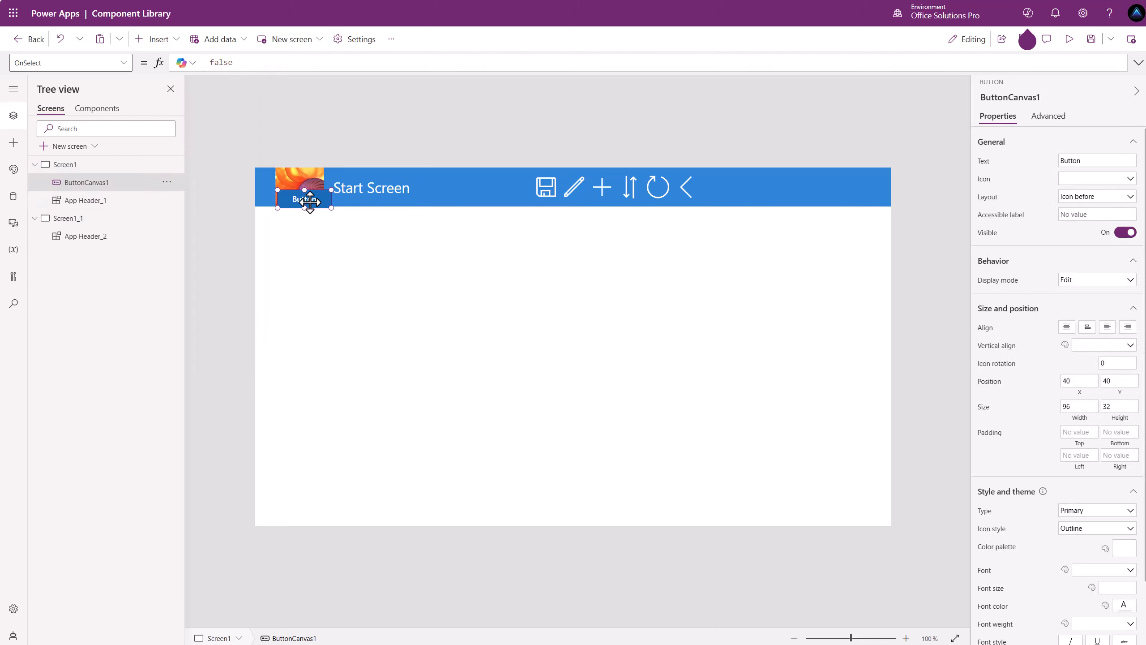
{"action": "left_click_drag", "start_coordinate": [307, 199], "coordinate": [379, 276]}
Set the new button's OnSelect property to Navigate(Screen1_1,ScreenTransition.Cover);.
{"action": "left_click", "coordinate": [216, 65]}
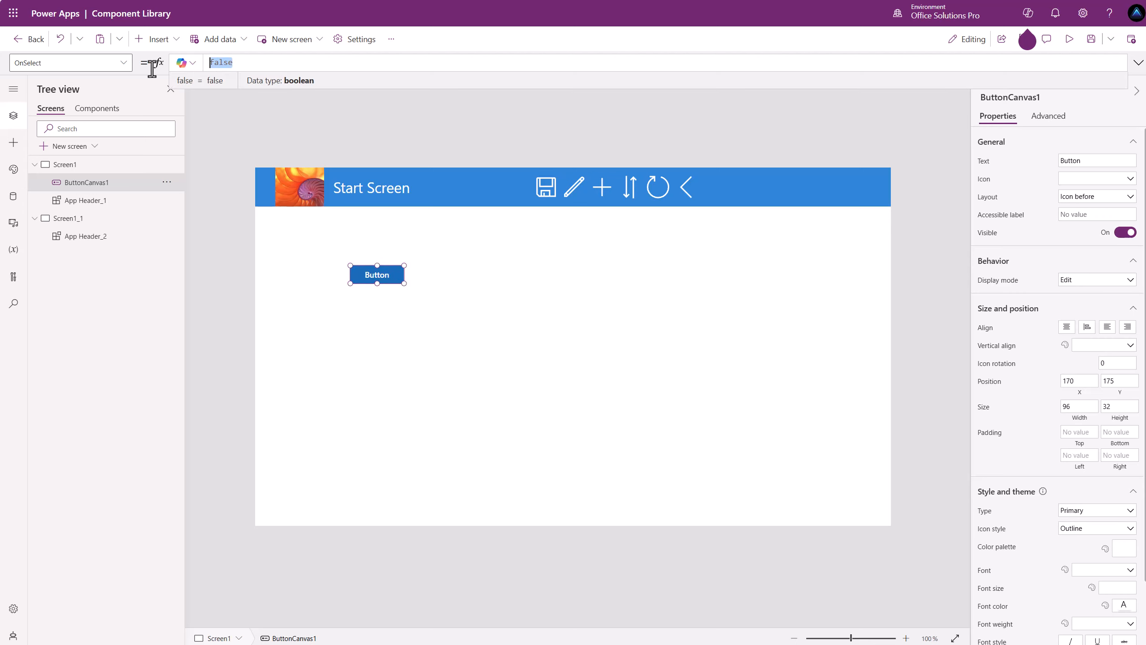
{"action": "type", "text": "Navi"}
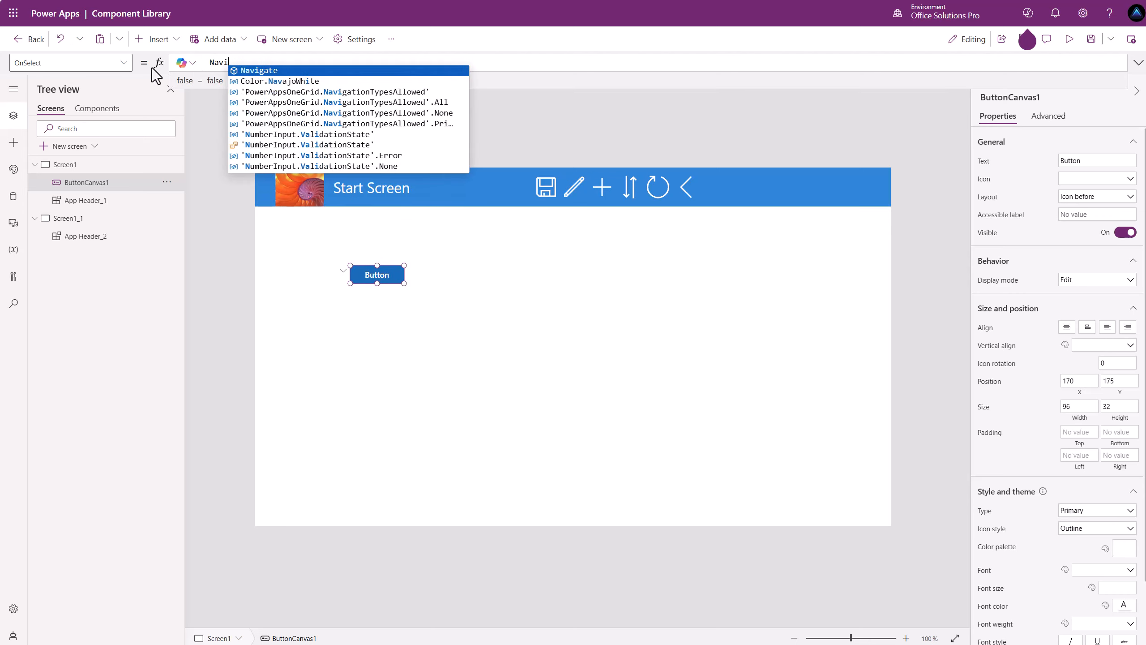
{"action": "type", "text": "gate(Sc"}
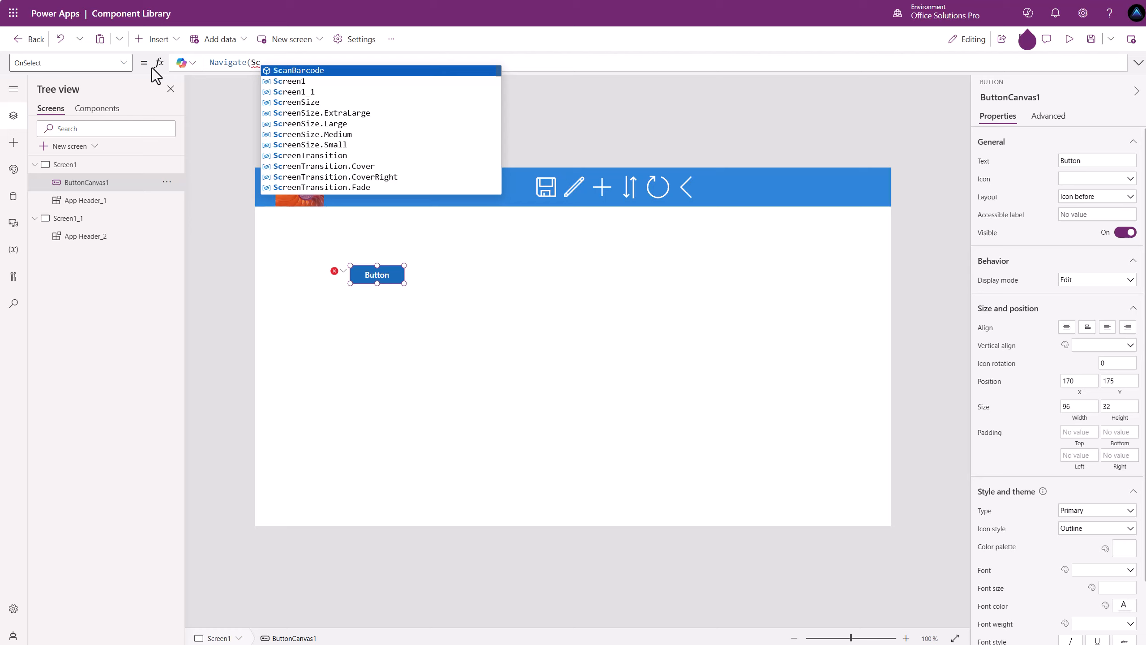
{"action": "left_click", "coordinate": [281, 90]}
{"action": "type", "text": ","}
{"action": "key", "text": "Tab"}
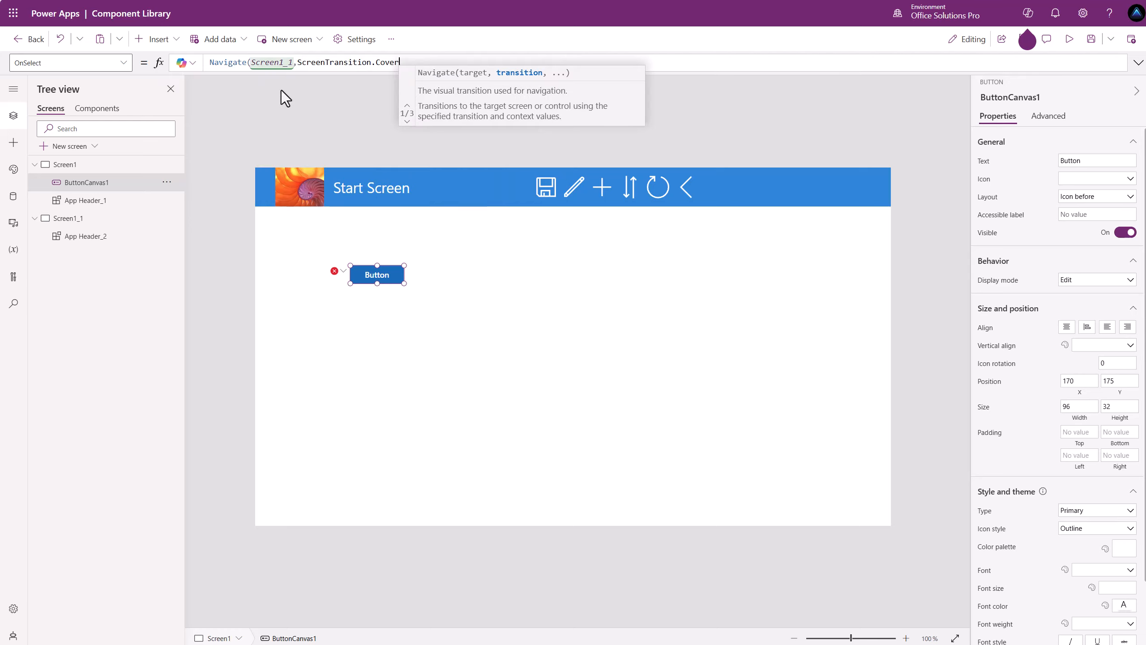
{"action": "type", "text": ");"}
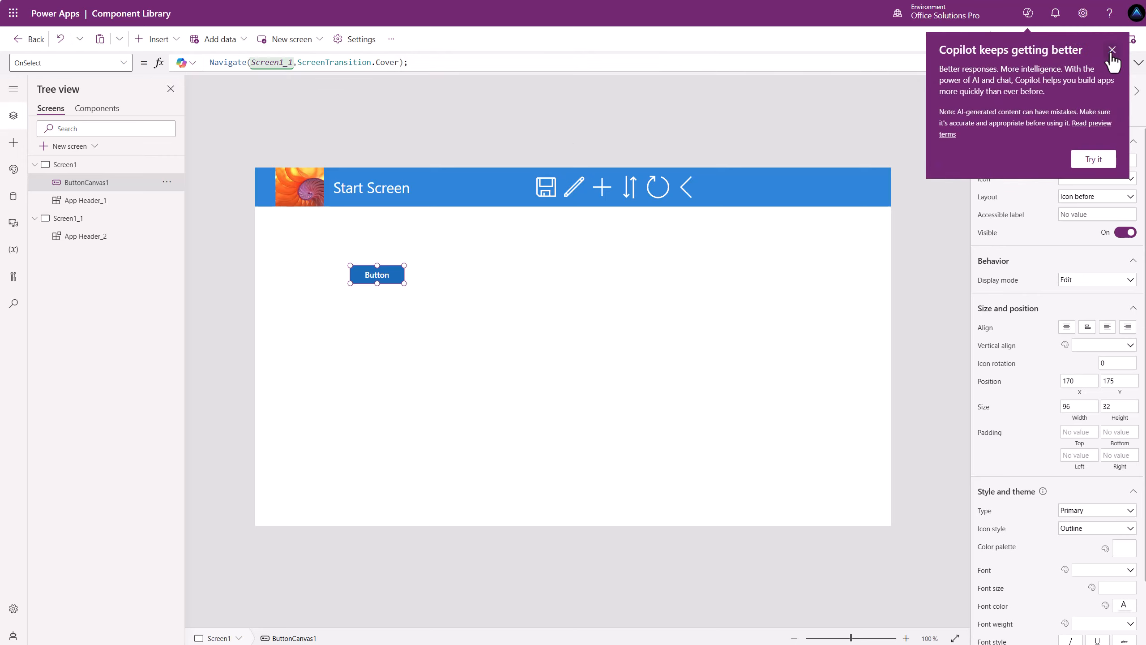
Dismiss the Copilot notice, preview Screen1 to test the button and the header's back icon, and close the preview.
{"action": "left_click", "coordinate": [1115, 49]}
{"action": "left_click", "coordinate": [1064, 45]}
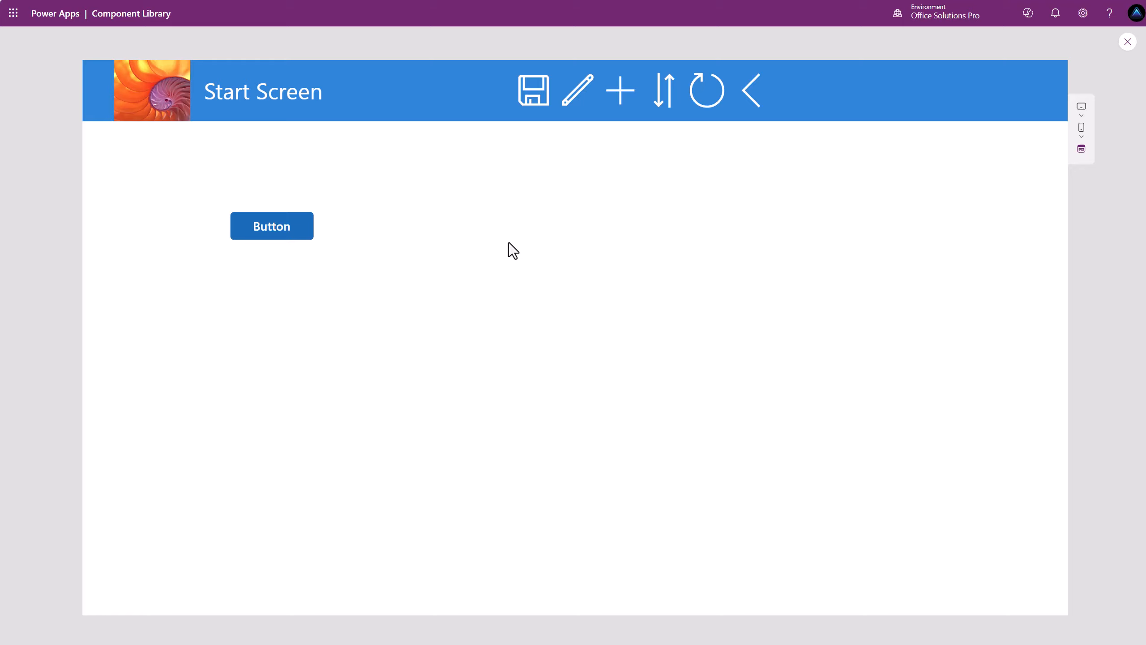
{"action": "left_click", "coordinate": [268, 231]}
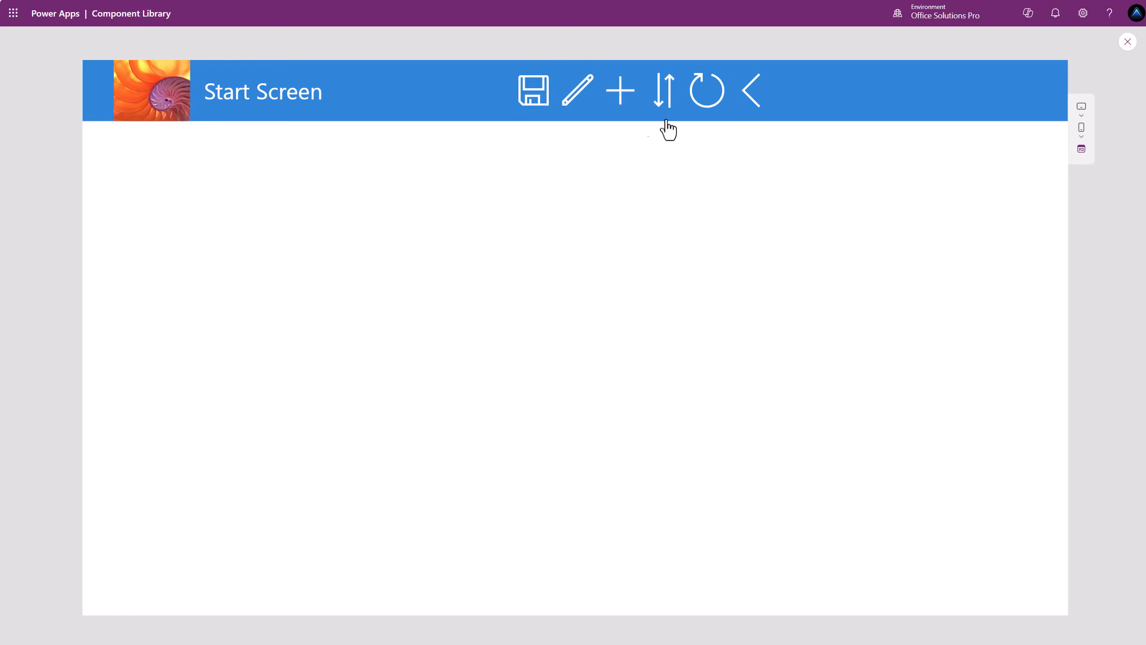
{"action": "left_click", "coordinate": [749, 105]}
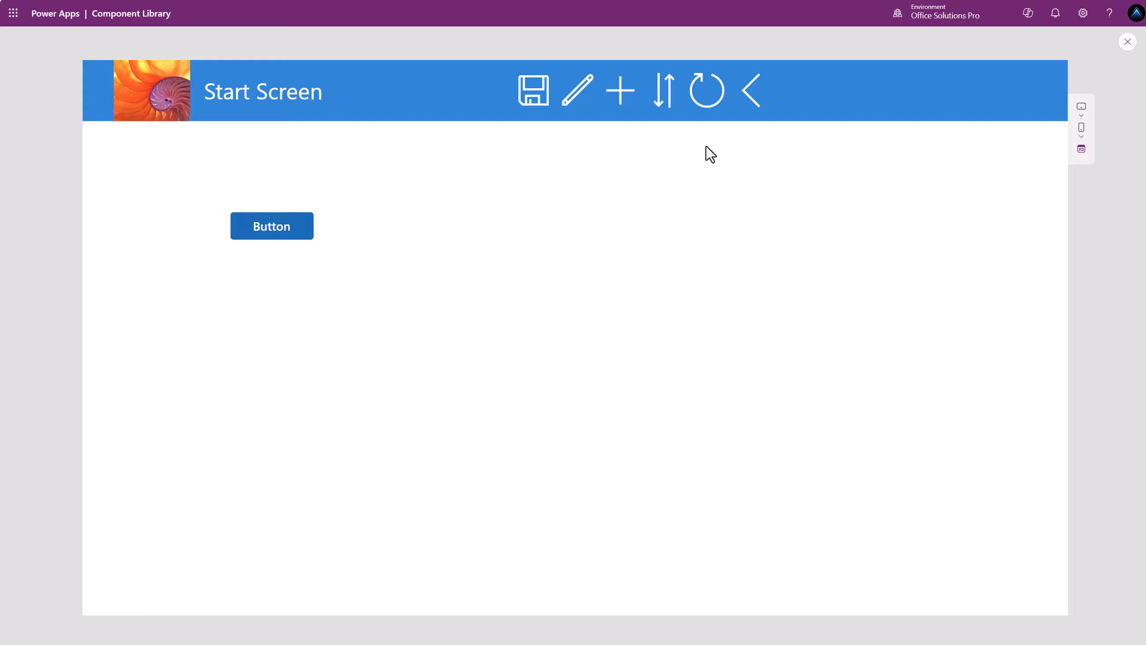
{"action": "left_click", "coordinate": [1128, 42]}
{"action": "left_click", "coordinate": [666, 379]}
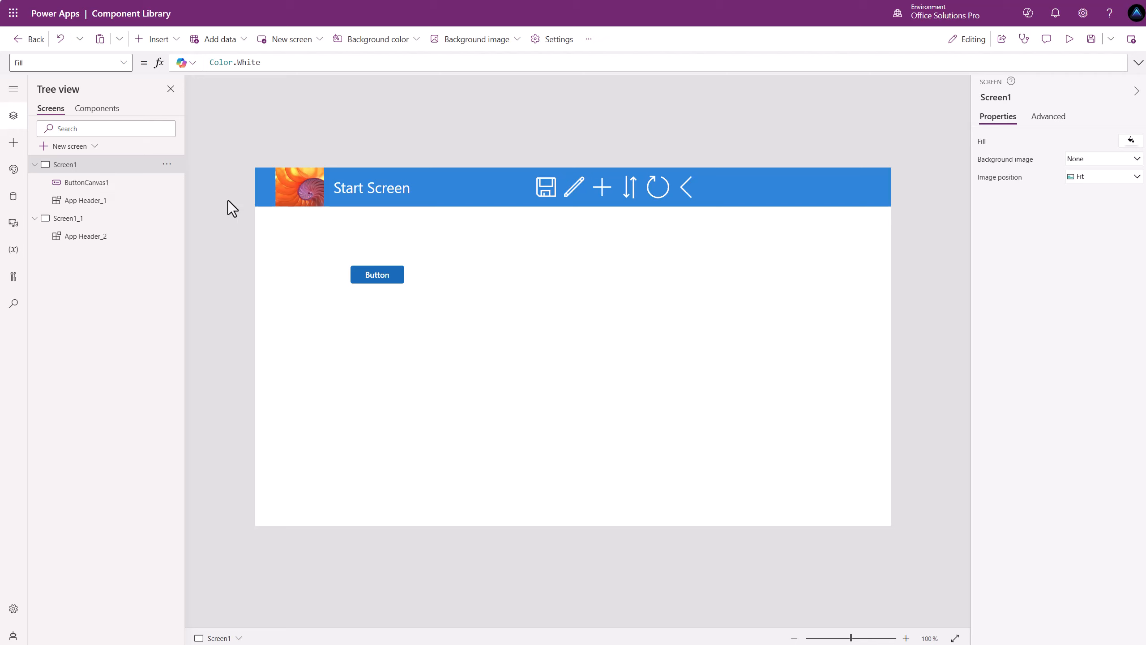
Create a User Name custom property on the App Header component with property type Function and data type Text.
{"action": "left_click", "coordinate": [104, 111]}
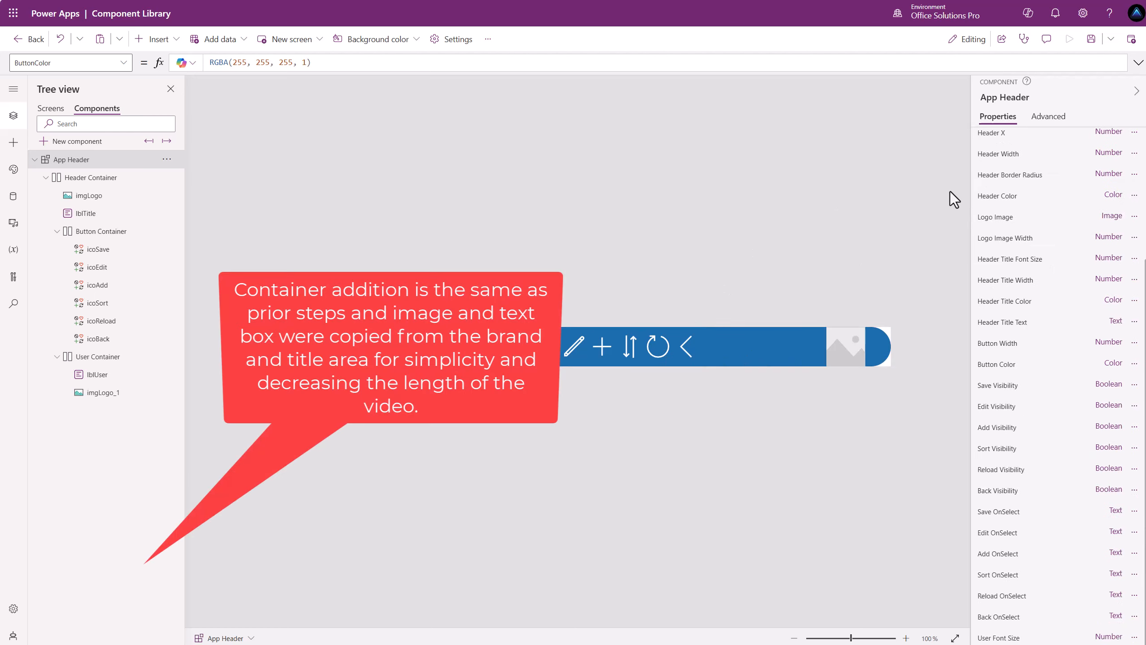
{"action": "scroll", "coordinate": [1007, 181], "scroll_direction": "up", "scroll_amount": 4}
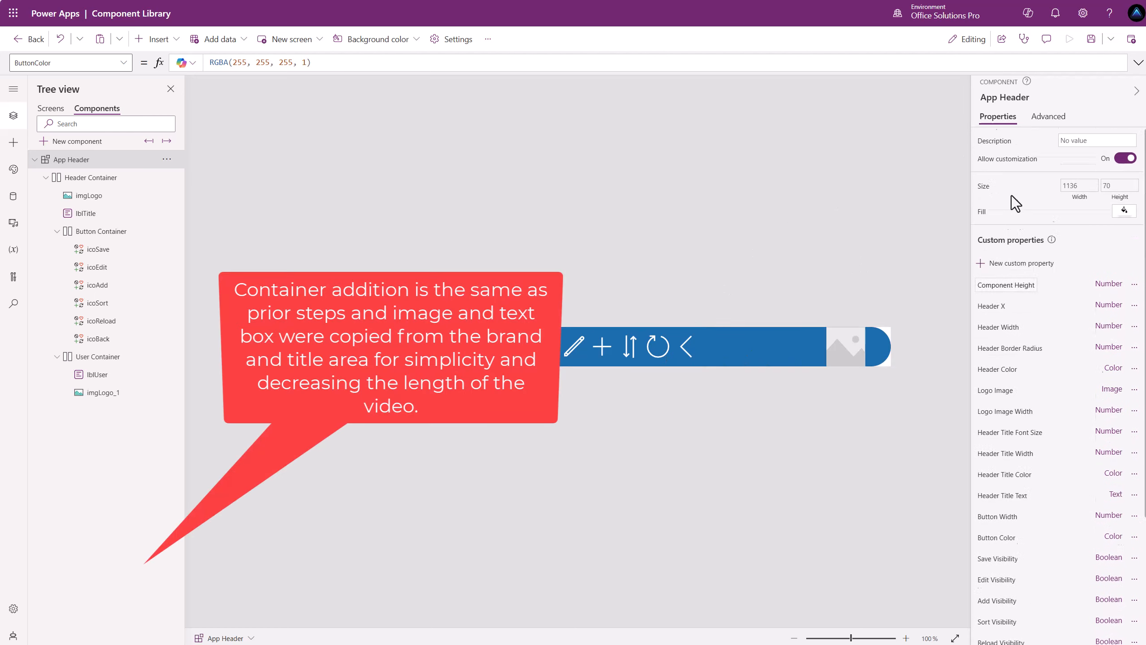
{"action": "left_click", "coordinate": [1004, 265]}
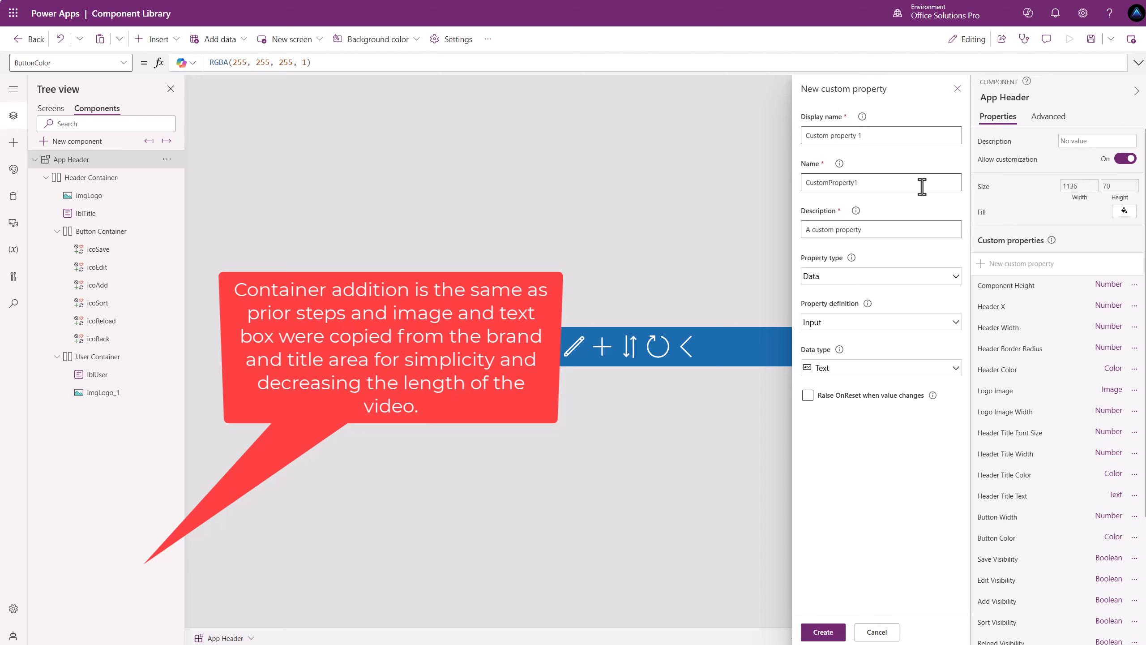
{"action": "triple_click", "coordinate": [896, 136]}
{"action": "type", "text": "User Name"}
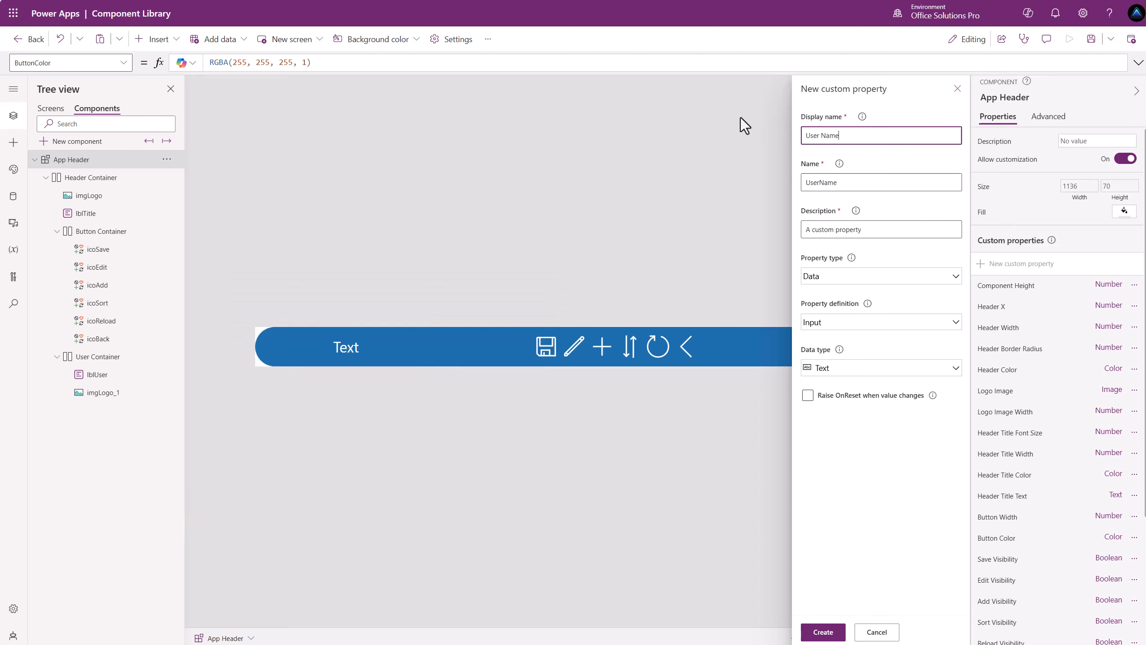
{"action": "left_click", "coordinate": [892, 278]}
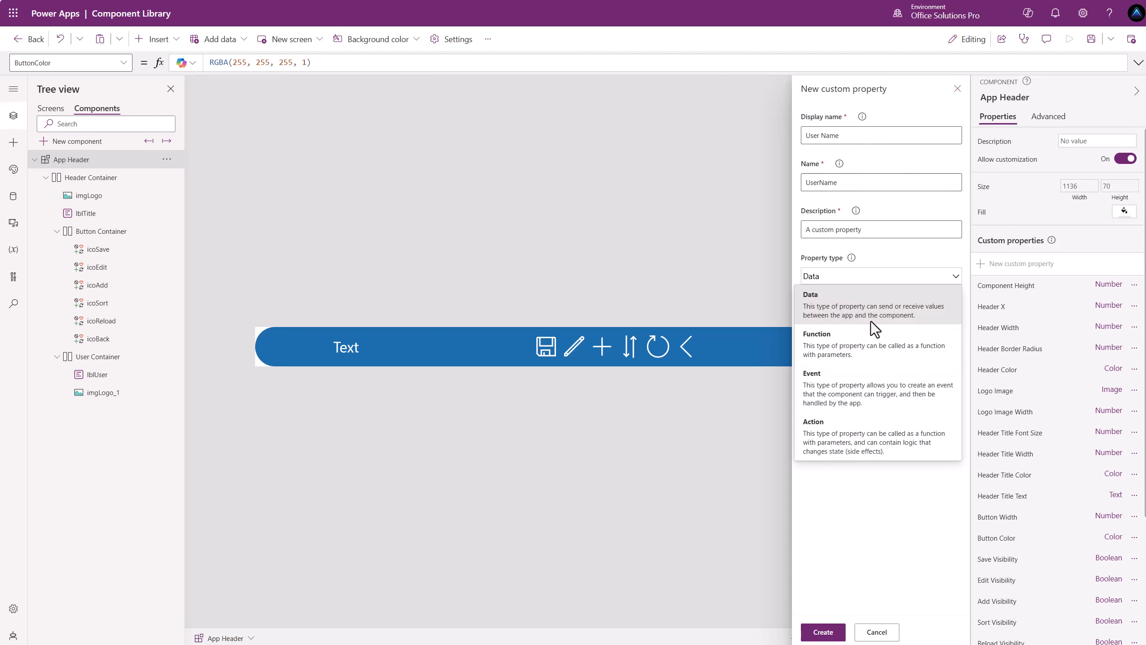
{"action": "left_click", "coordinate": [858, 343]}
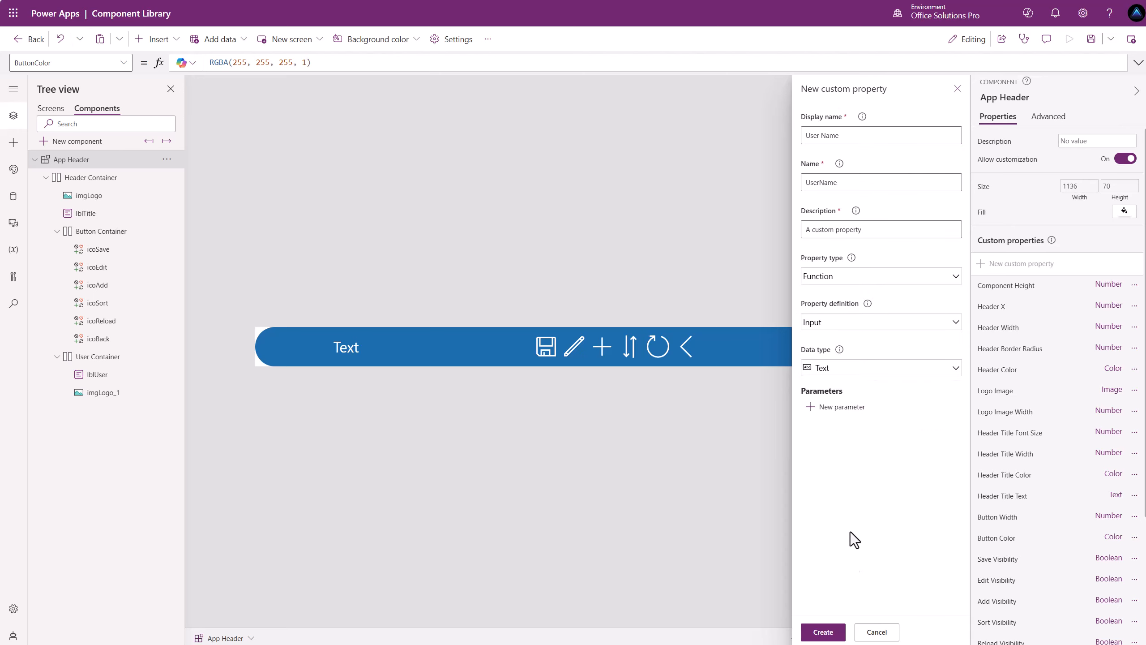
{"action": "left_click", "coordinate": [822, 632]}
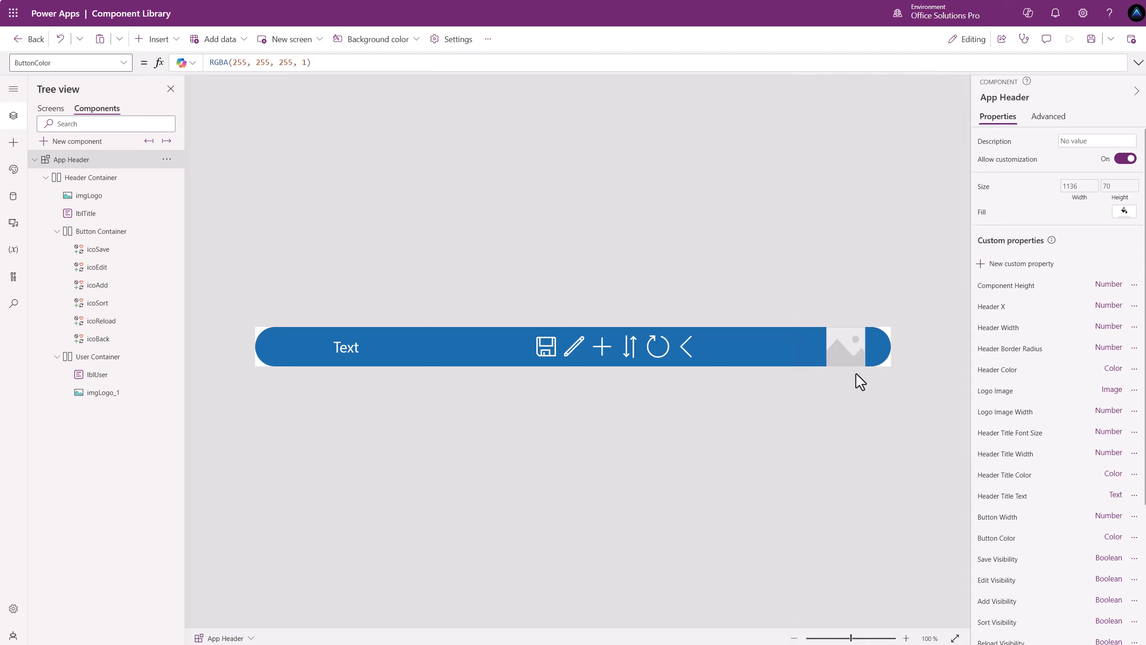
Create a User Image custom input property on the App Header component with data type Image.
{"action": "left_click", "coordinate": [1005, 265]}
{"action": "left_click_drag", "start_coordinate": [877, 140], "coordinate": [774, 140]}
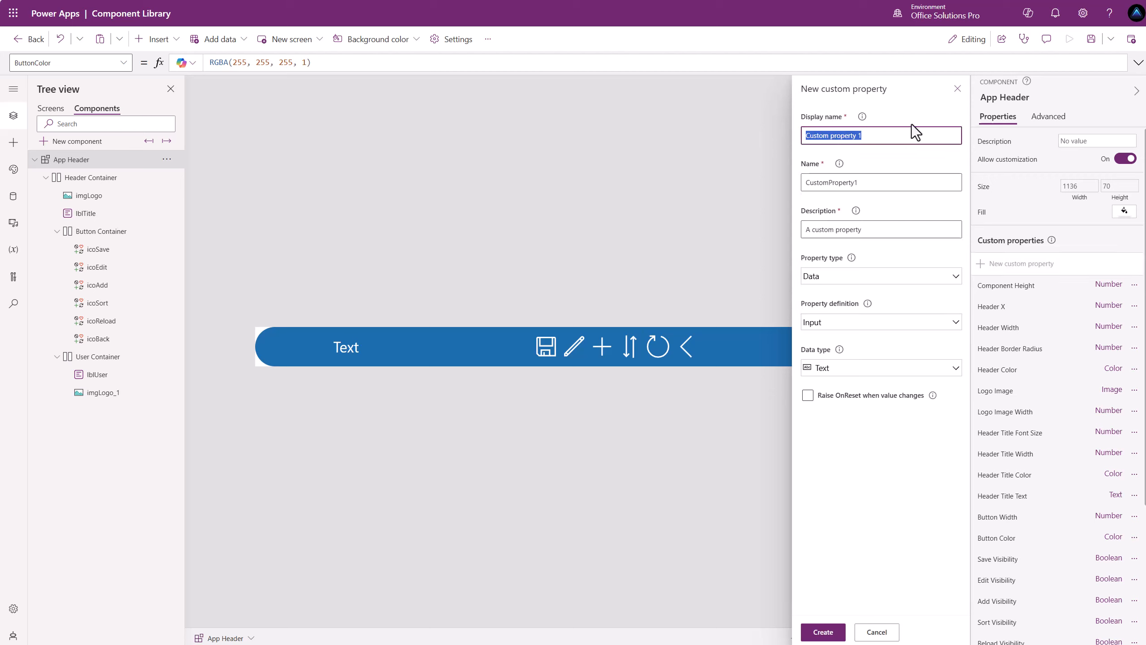
{"action": "type", "text": "User Image"}
{"action": "left_click", "coordinate": [850, 368]}
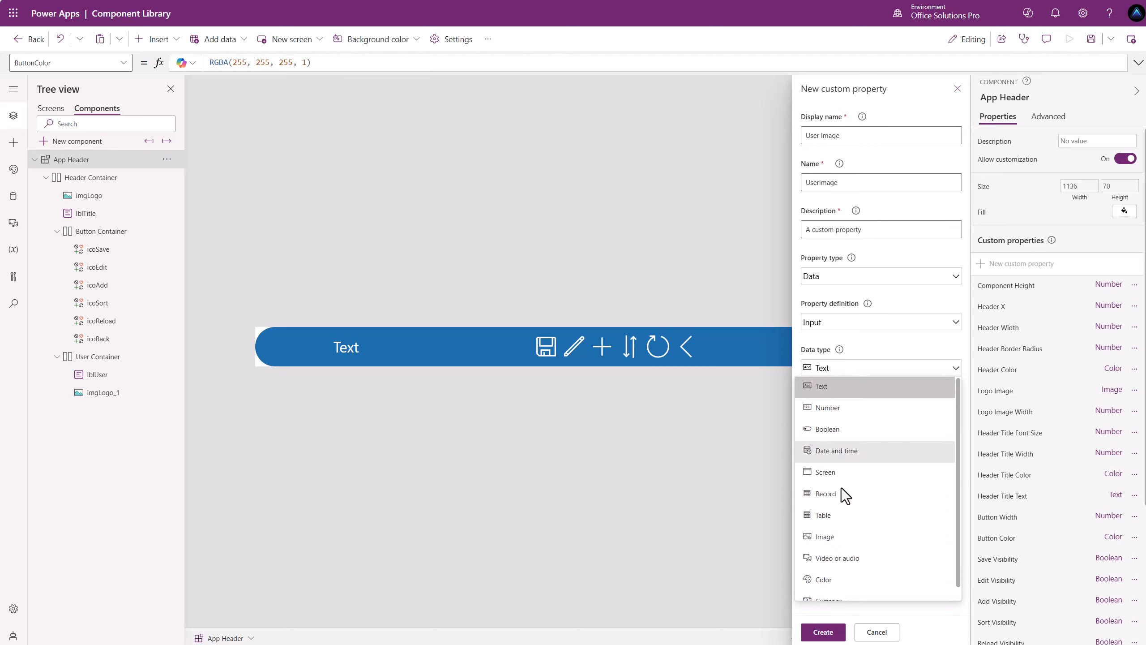
{"action": "left_click", "coordinate": [831, 543]}
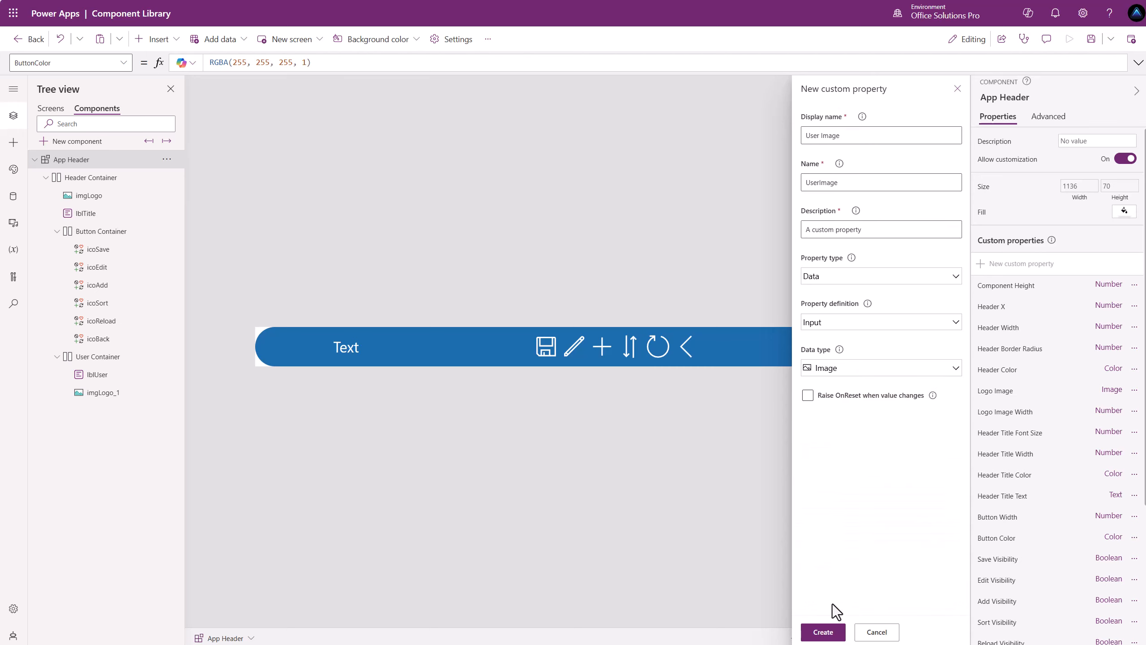
{"action": "left_click", "coordinate": [823, 632]}
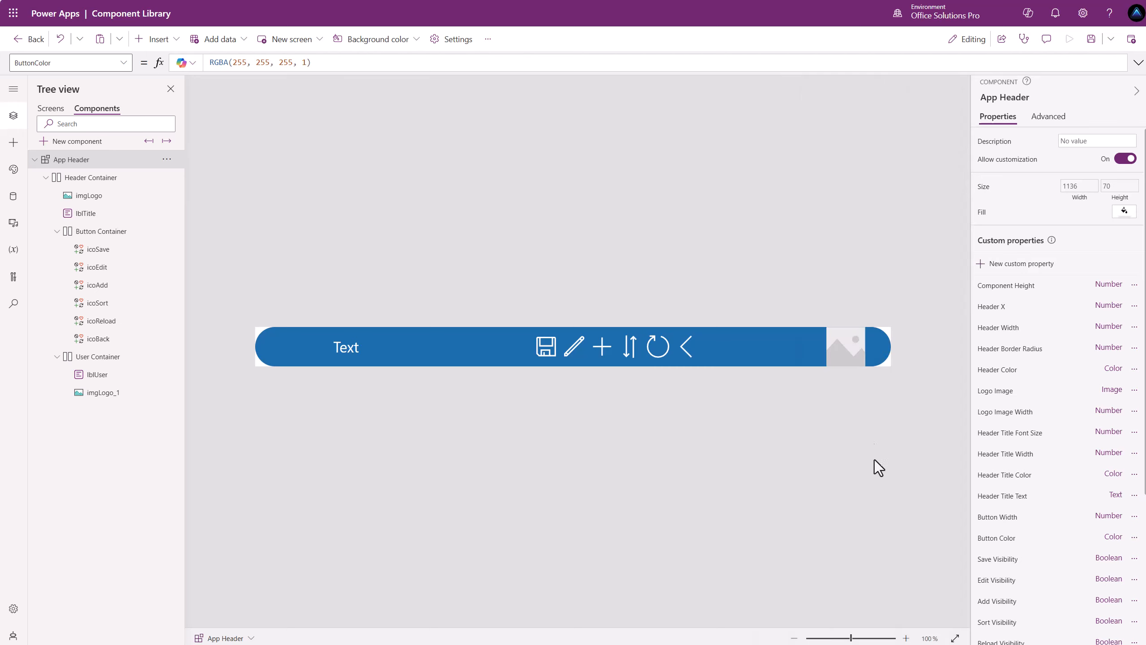
Set the Image property of imgLogo_1 in the User Container to 'App Header'.UserImage.
{"action": "left_click", "coordinate": [838, 338]}
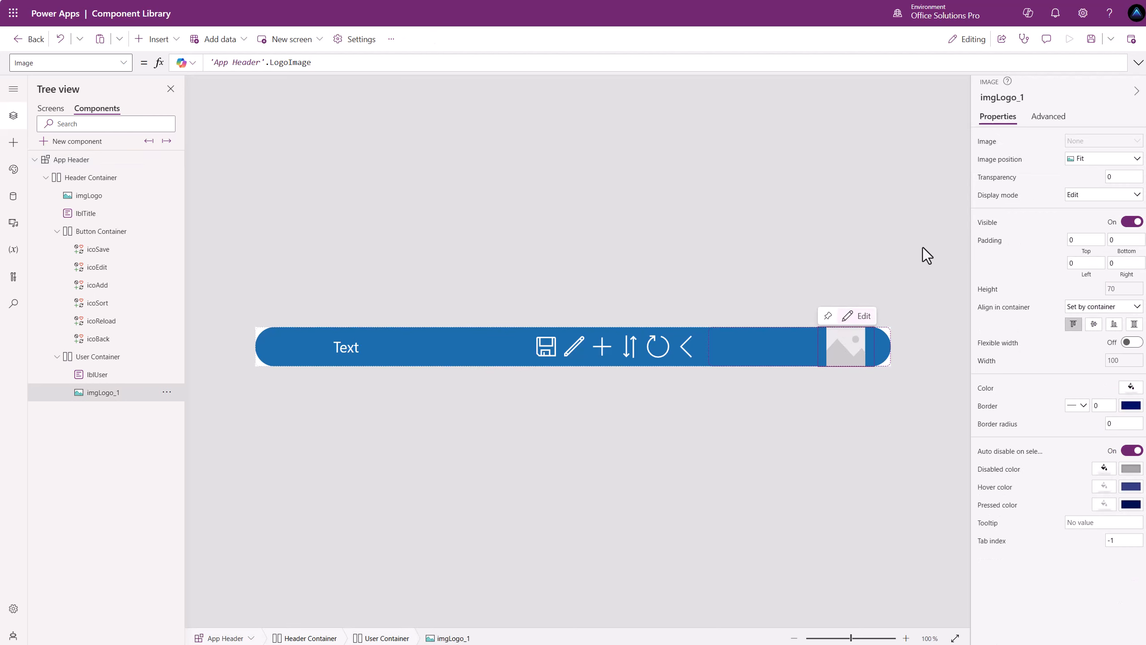
{"action": "left_click", "coordinate": [370, 58]}
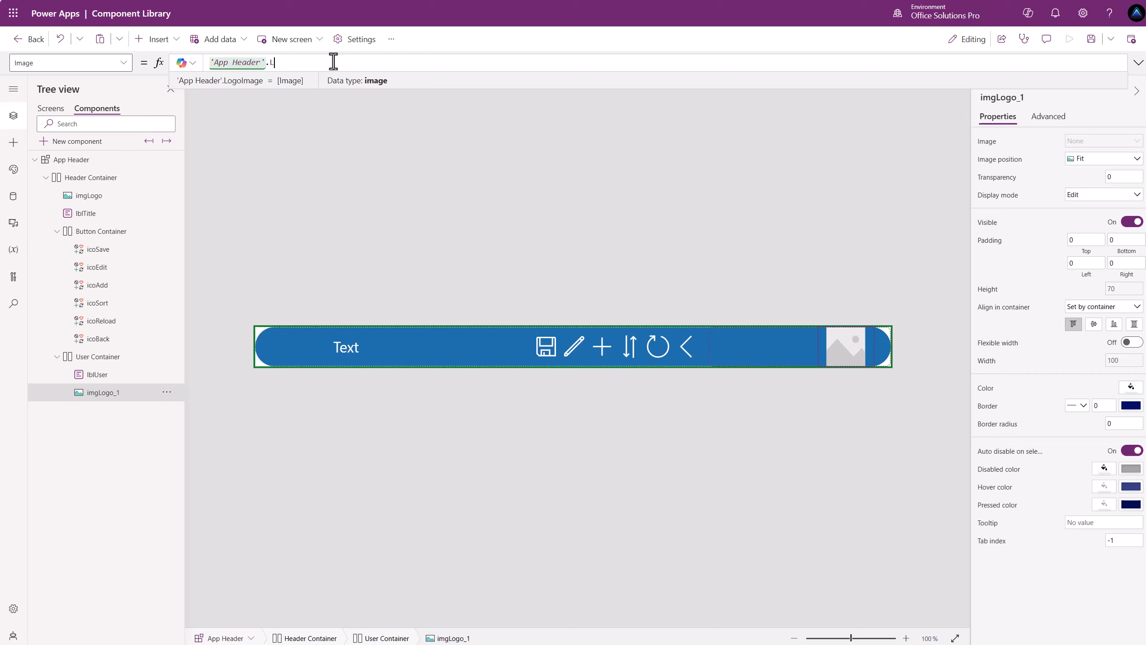
{"action": "type", "text": "UserImage"}
{"action": "key", "text": "Tab"}
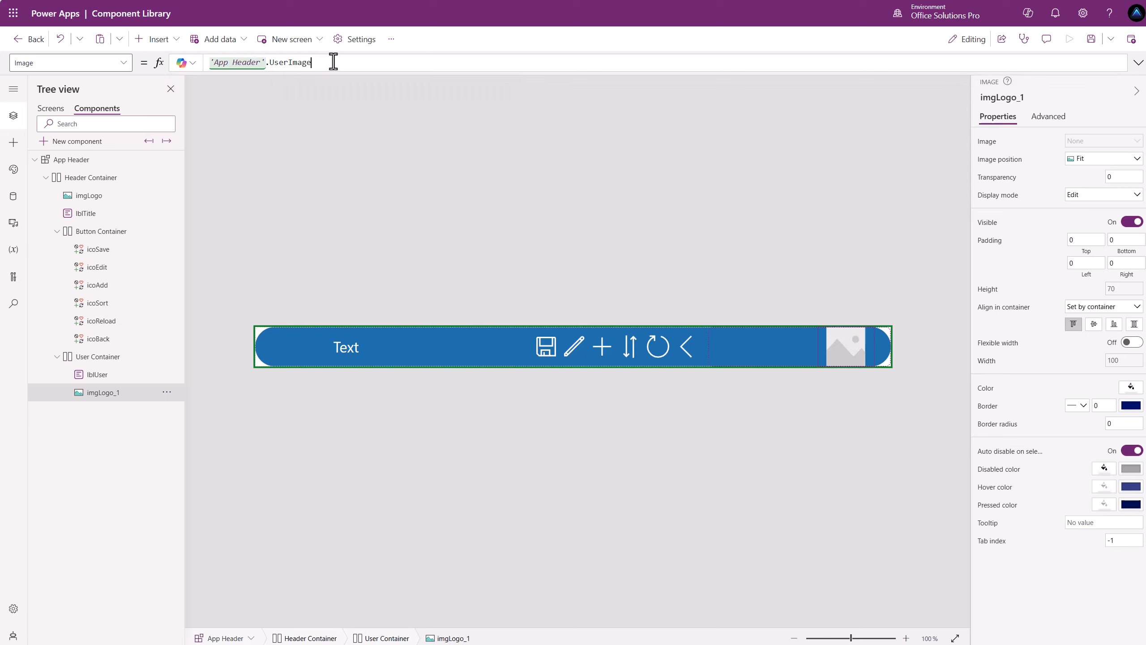
Set the Text property of lblUser to 'App Header'.UserName().
{"action": "left_click", "coordinate": [779, 343]}
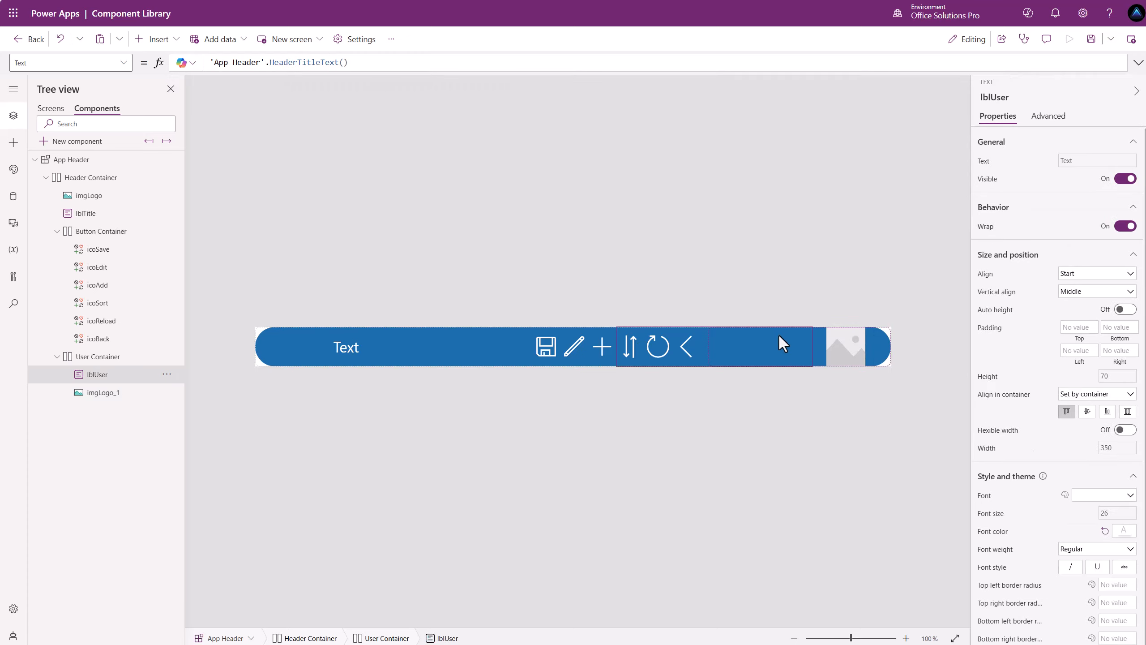
{"action": "left_click", "coordinate": [360, 62]}
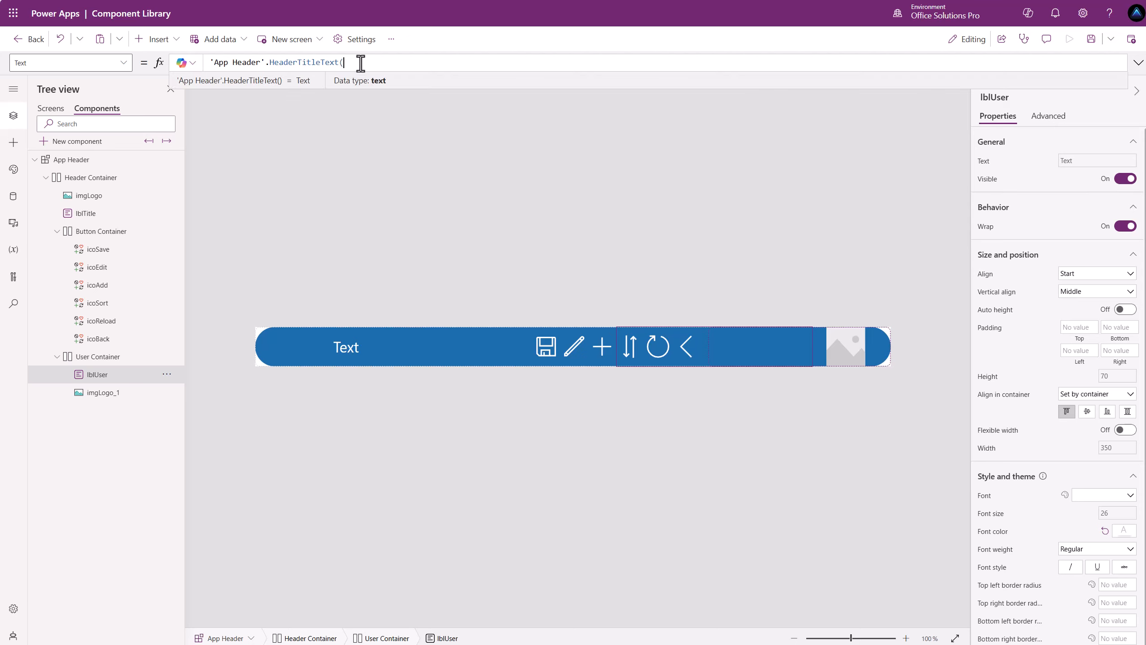
{"action": "key", "text": "BackSpace"}
{"action": "key", "text": "BackSpace"}
{"action": "key", "text": "BackSpace"}
{"action": "key", "text": "BackSpace"}
{"action": "key", "text": "BackSpace"}
{"action": "key", "text": "BackSpace"}
{"action": "key", "text": "BackSpace"}
{"action": "key", "text": "BackSpace"}
{"action": "key", "text": "BackSpace"}
{"action": "key", "text": "BackSpace"}
{"action": "key", "text": "BackSpace"}
{"action": "key", "text": "BackSpace"}
{"action": "key", "text": "BackSpace"}
{"action": "key", "text": "BackSpace"}
{"action": "key", "text": "BackSpace"}
{"action": "key", "text": "BackSpace"}
{"action": "key", "text": "BackSpace"}
{"action": "type", "text": "Use"}
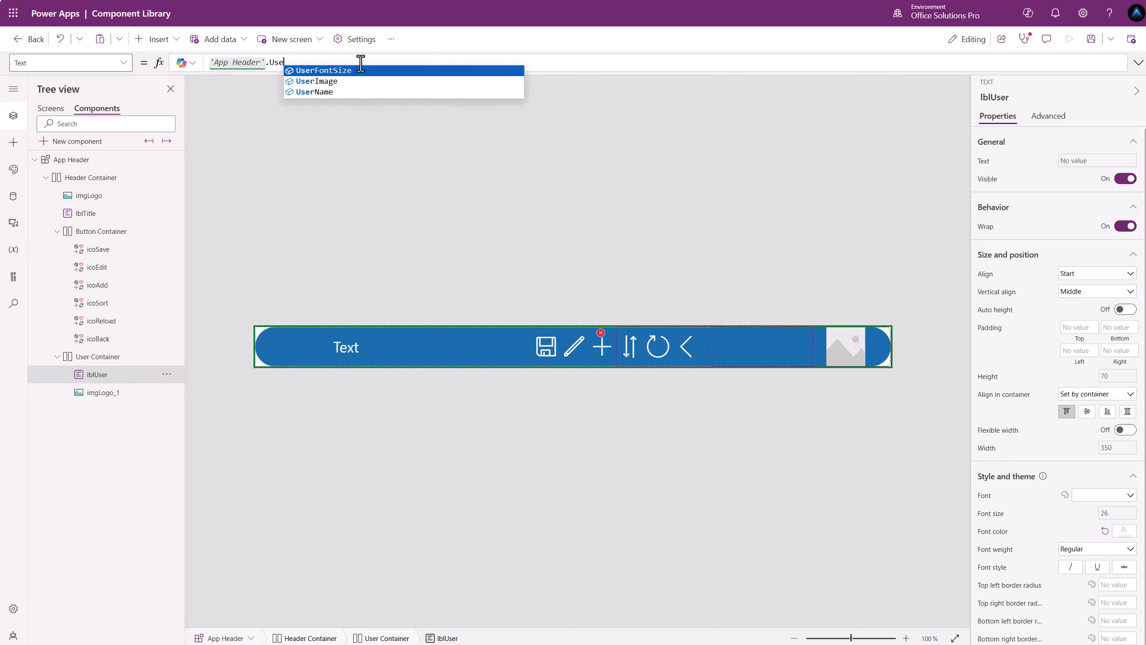
{"action": "type", "text": "rName"}
{"action": "type", "text": "()"}
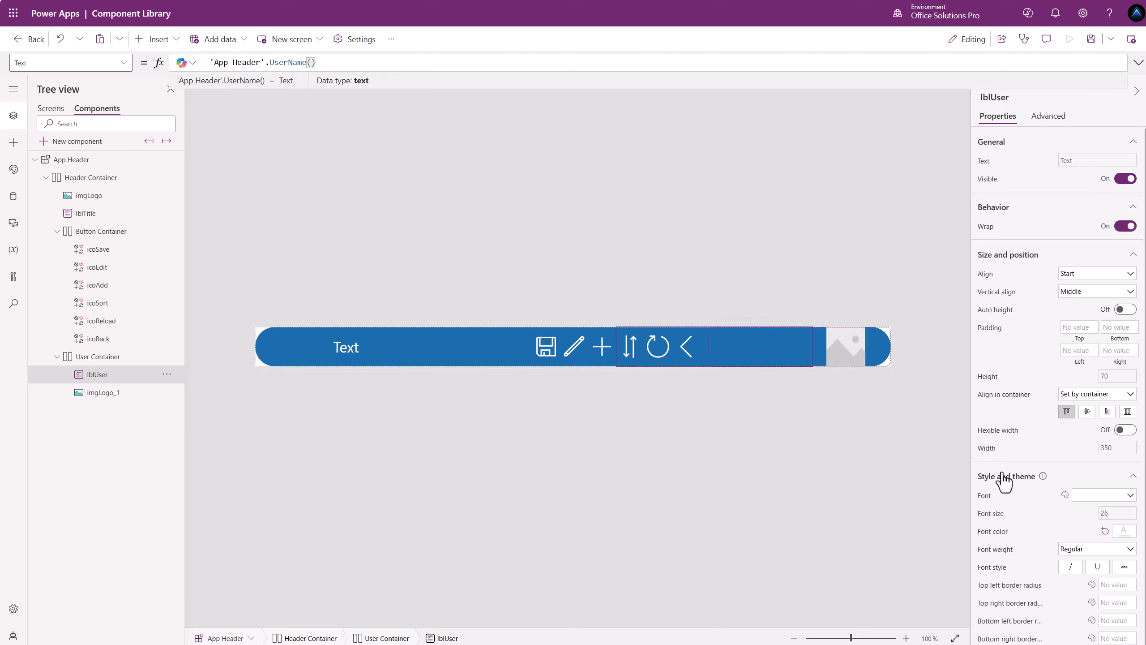
Check lblUser's font color formula and set its font size to 'App Header'.UserFontSize.
{"action": "left_click", "coordinate": [993, 531]}
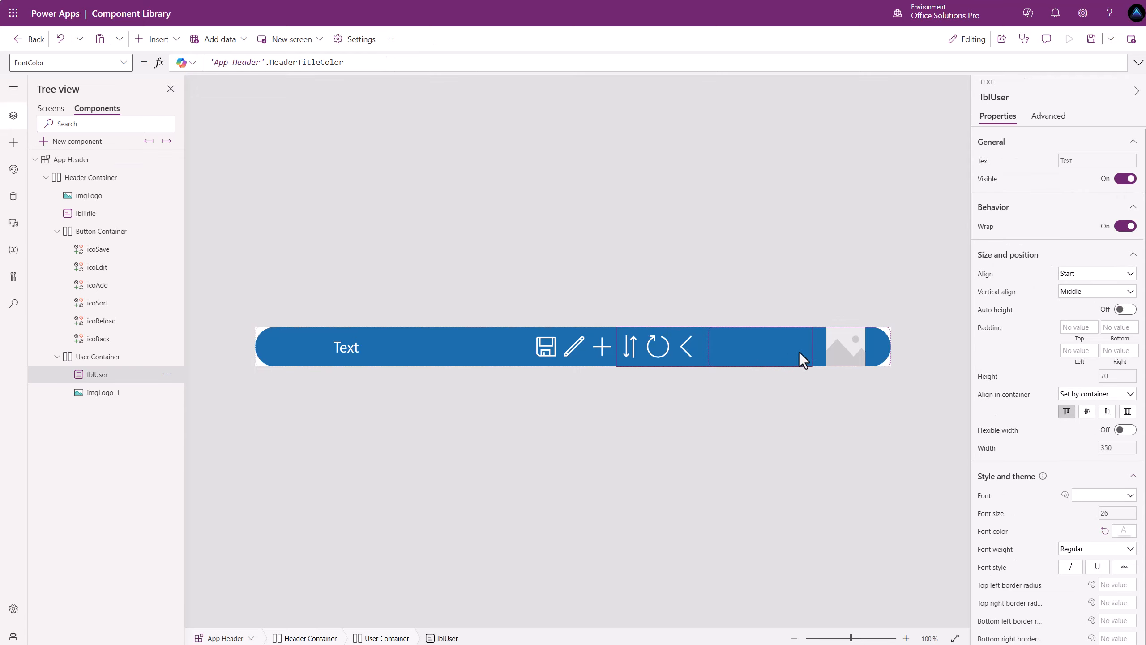
{"action": "left_click", "coordinate": [945, 414]}
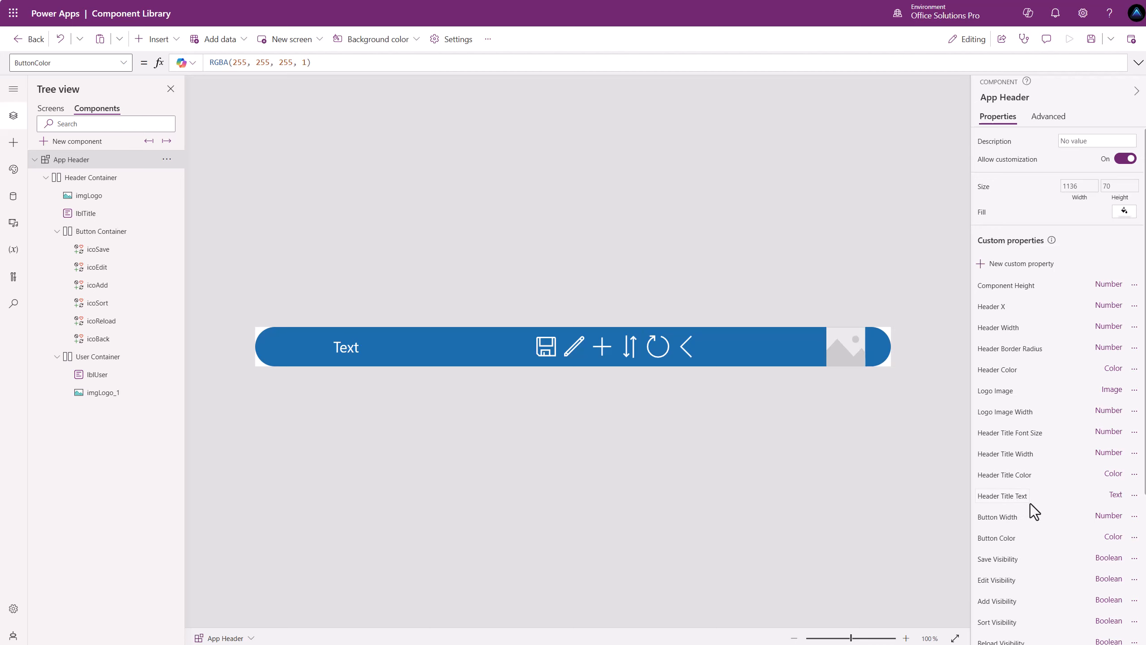
{"action": "left_click", "coordinate": [775, 361]}
{"action": "left_click", "coordinate": [988, 516]}
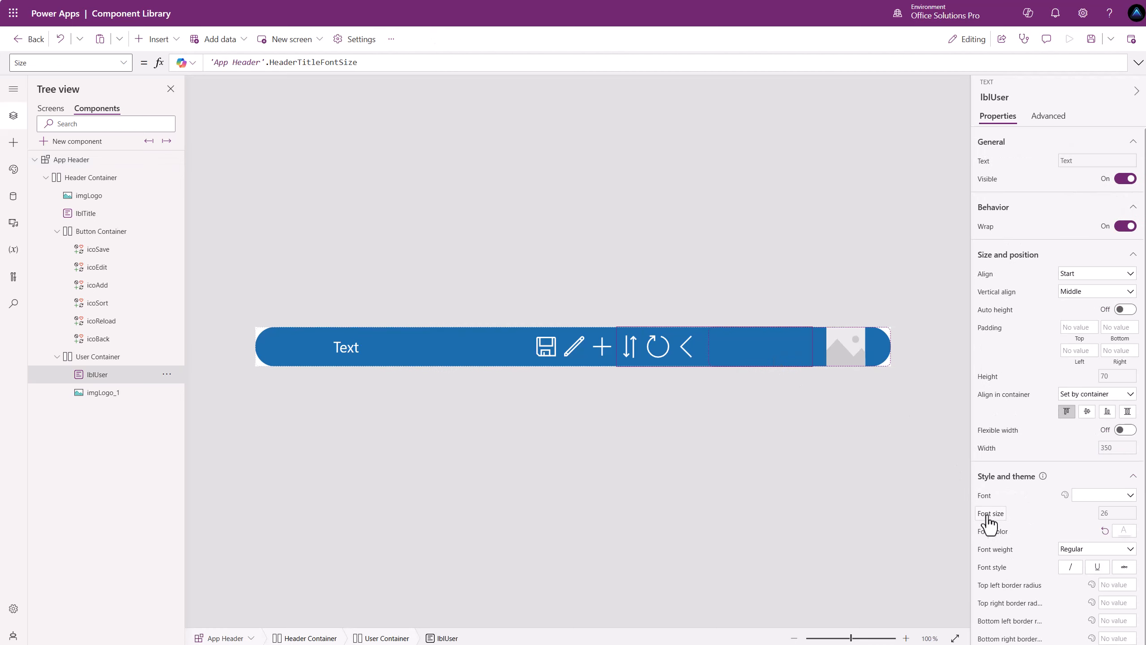
{"action": "key", "text": "BackSpace"}
{"action": "key", "text": "BackSpace"}
{"action": "key", "text": "BackSpace"}
{"action": "key", "text": "BackSpace"}
{"action": "key", "text": "BackSpace"}
{"action": "key", "text": "BackSpace"}
{"action": "key", "text": "BackSpace"}
{"action": "key", "text": "BackSpace"}
{"action": "key", "text": "BackSpace"}
{"action": "key", "text": "BackSpace"}
{"action": "key", "text": "BackSpace"}
{"action": "key", "text": "BackSpace"}
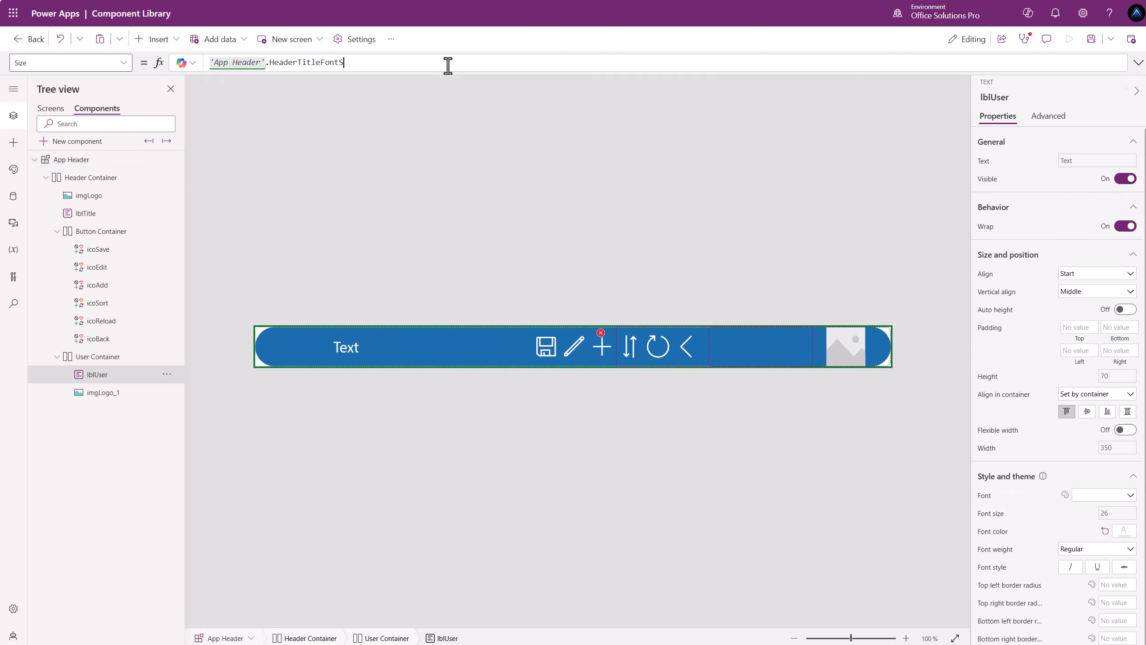
{"action": "key", "text": "BackSpace"}
{"action": "key", "text": "BackSpace"}
{"action": "key", "text": "BackSpace"}
{"action": "key", "text": "BackSpace"}
{"action": "type", "text": "User"}
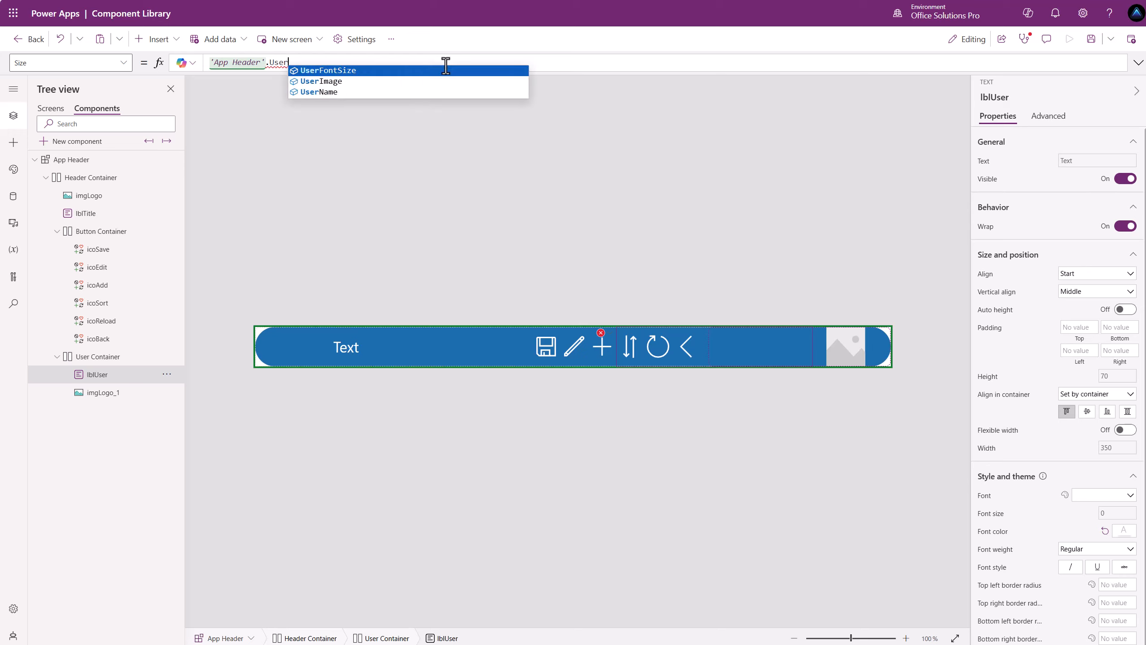
{"action": "left_click", "coordinate": [398, 74]}
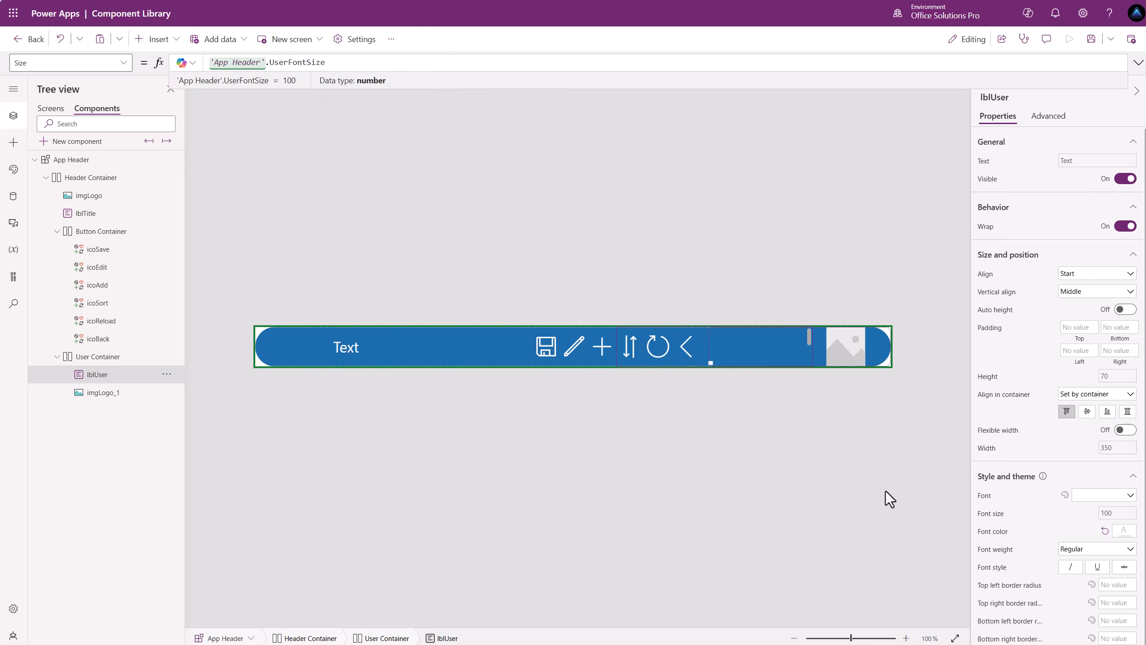
Set the App Header component's User Font Size property to a default of 20.
{"action": "left_click", "coordinate": [904, 497]}
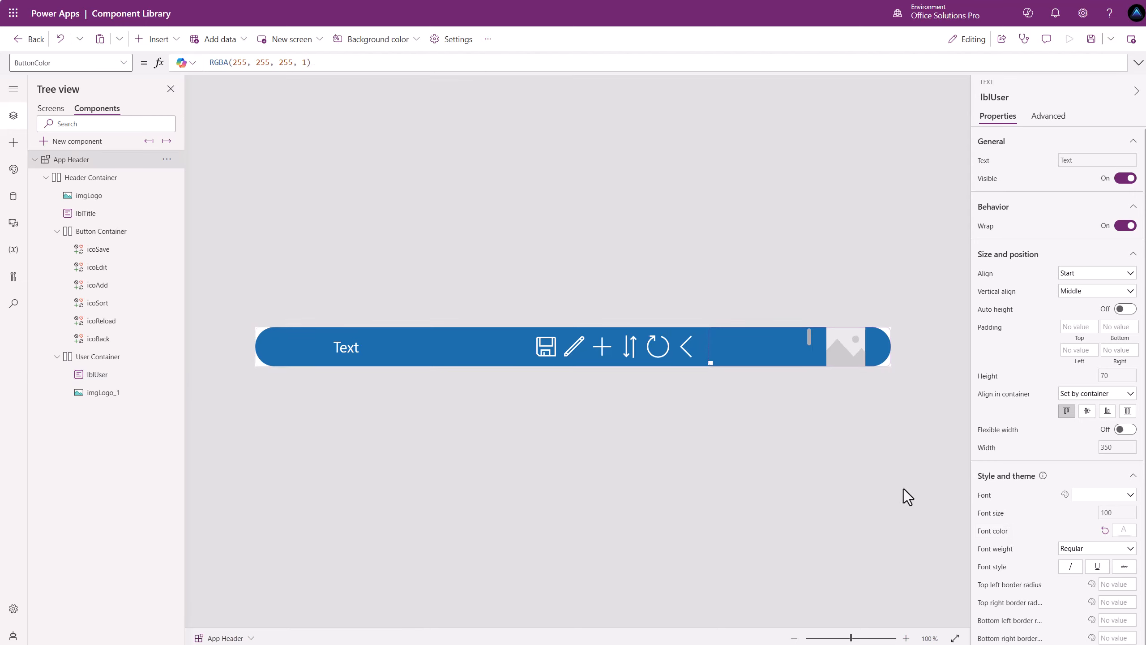
{"action": "scroll", "coordinate": [1011, 528], "scroll_direction": "down", "scroll_amount": 4}
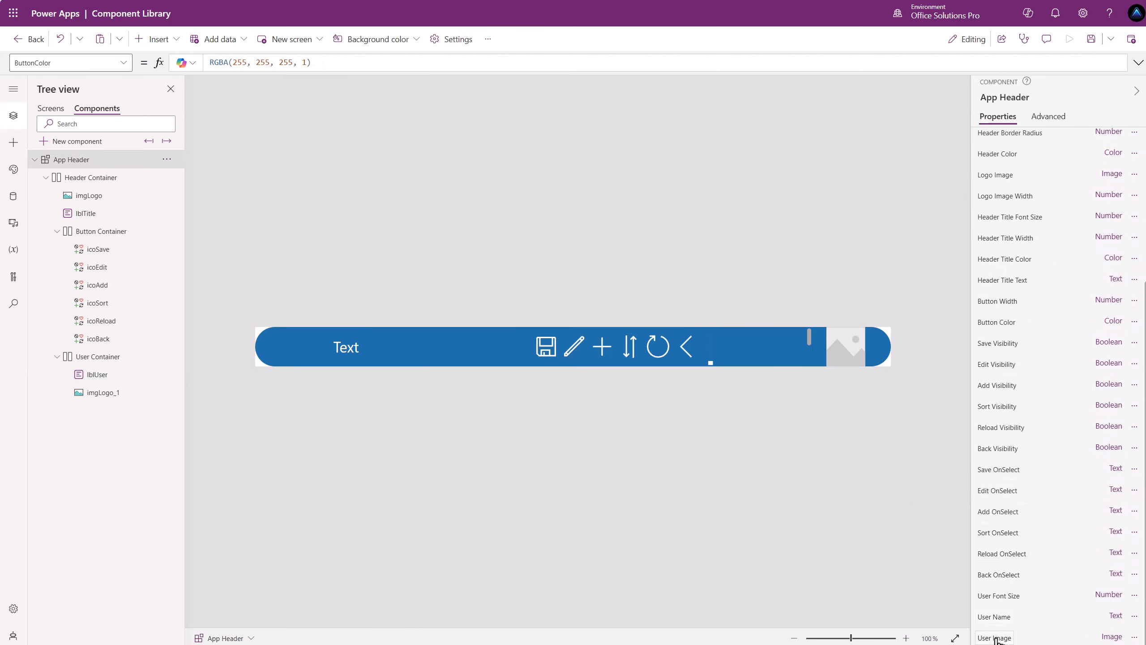
{"action": "left_click", "coordinate": [998, 597]}
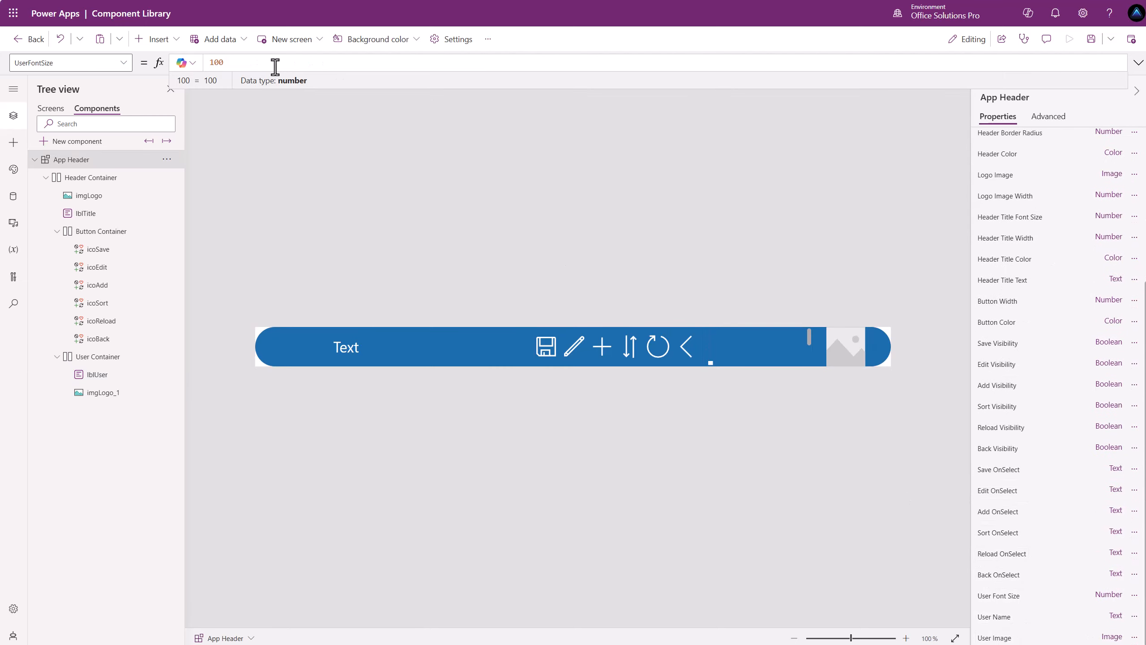
{"action": "left_click_drag", "start_coordinate": [229, 68], "coordinate": [193, 66]}
{"action": "type", "text": "1"}
{"action": "key", "text": "BackSpace"}
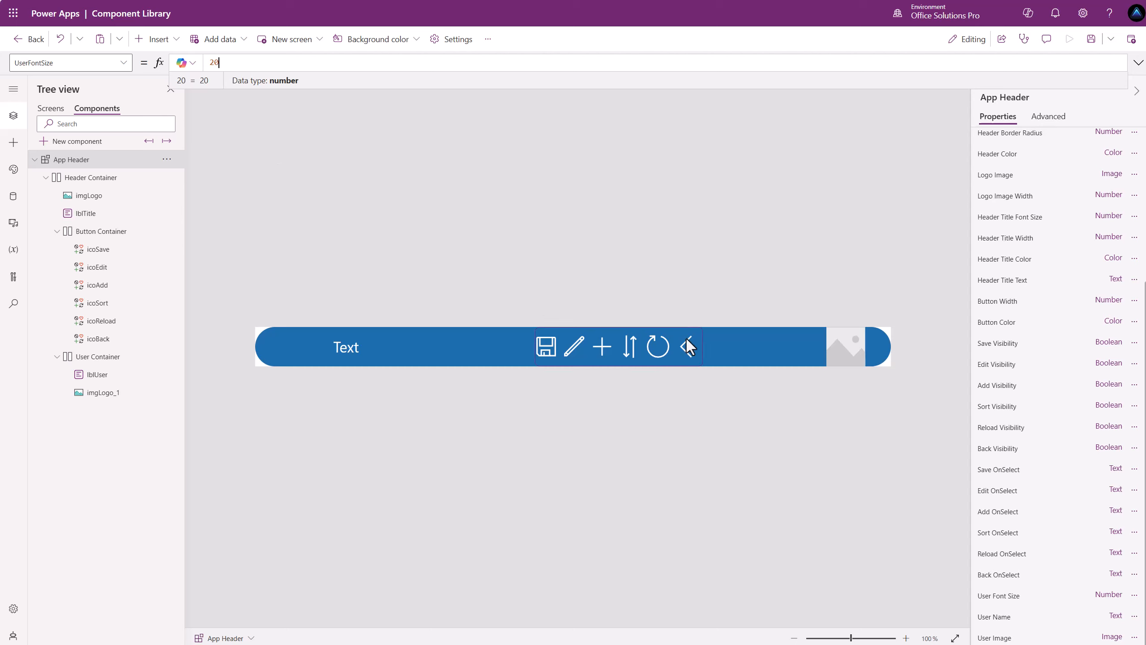
Align lblUser's text to End and turn on its flexible width.
{"action": "left_click", "coordinate": [787, 342]}
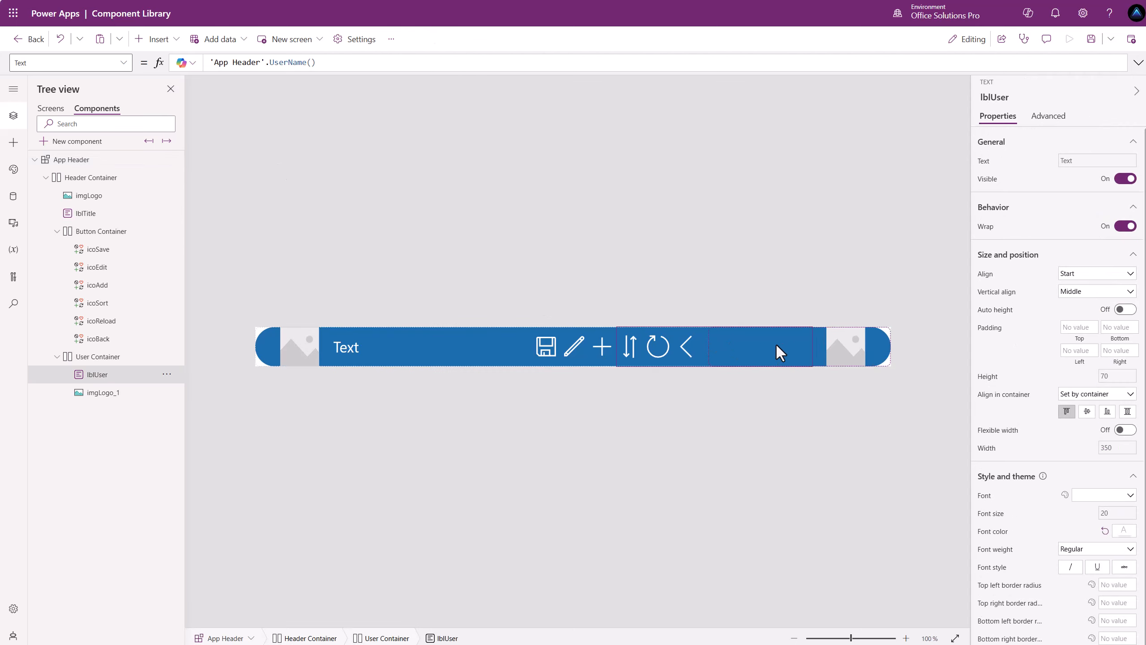
{"action": "left_click", "coordinate": [1079, 276]}
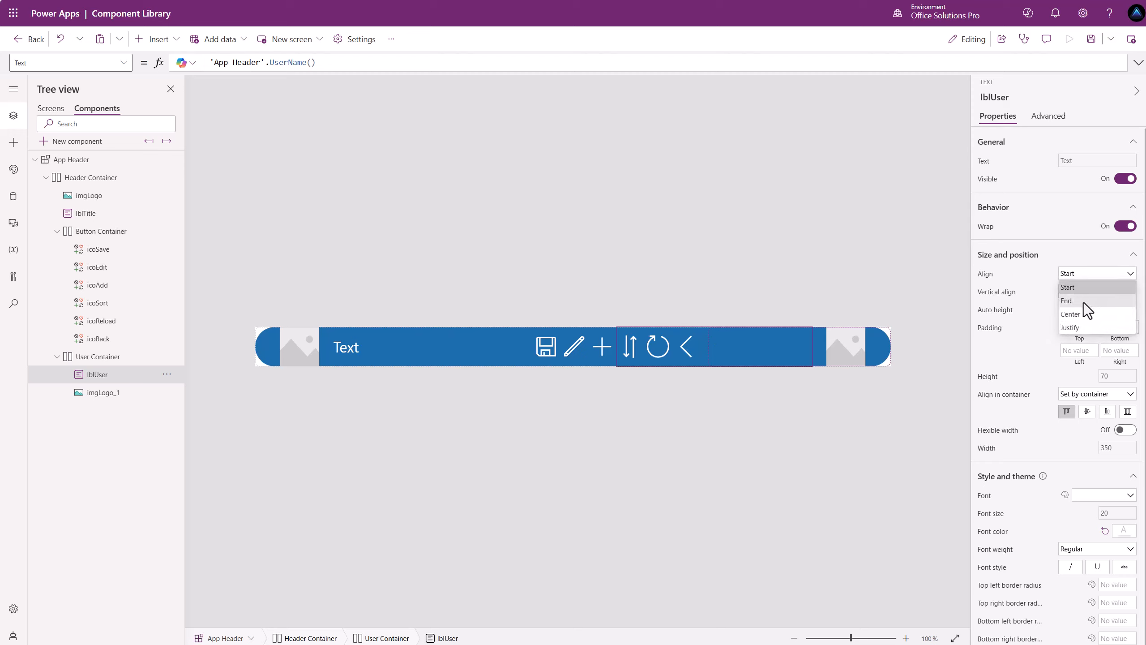
{"action": "left_click", "coordinate": [1084, 303]}
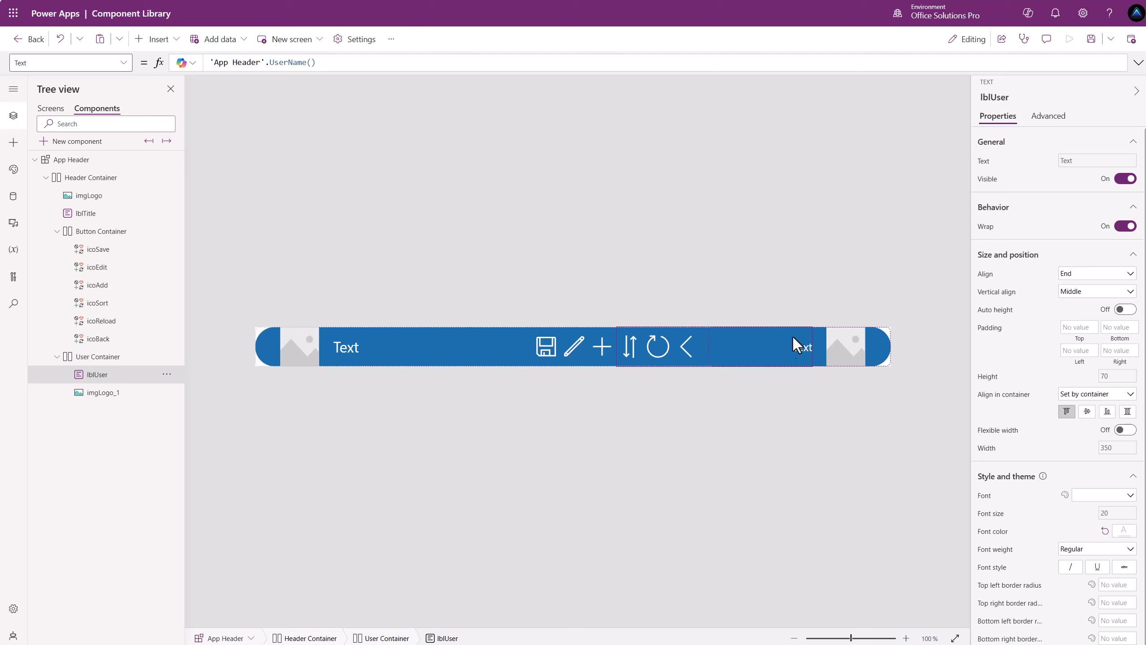
{"action": "left_click", "coordinate": [986, 447]}
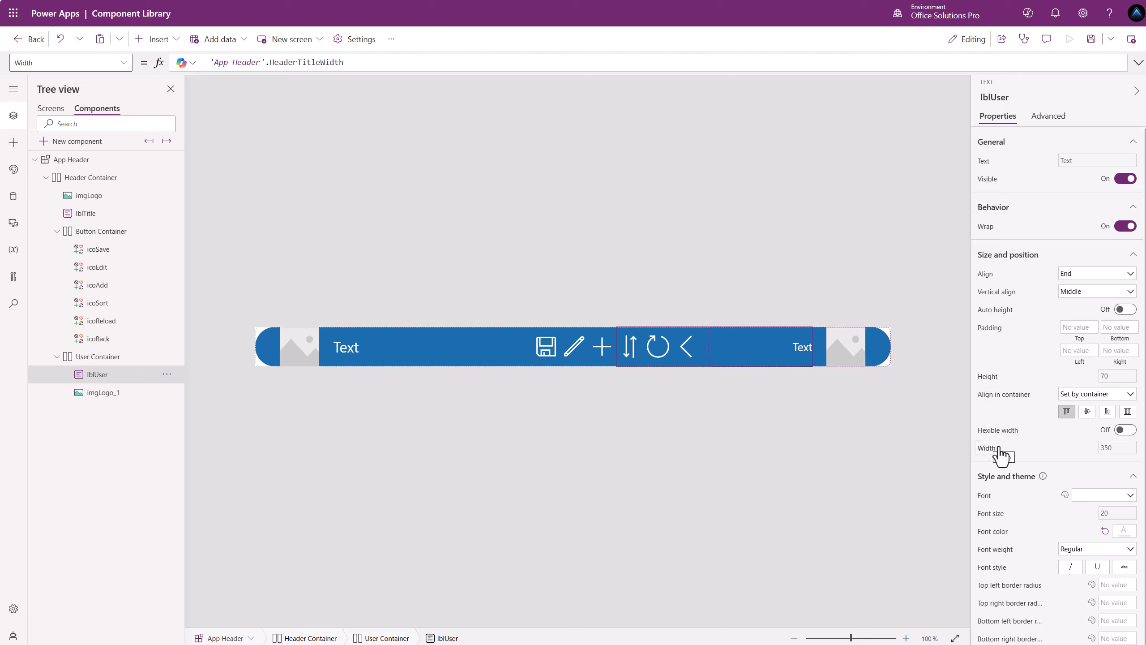
{"action": "left_click", "coordinate": [1128, 431]}
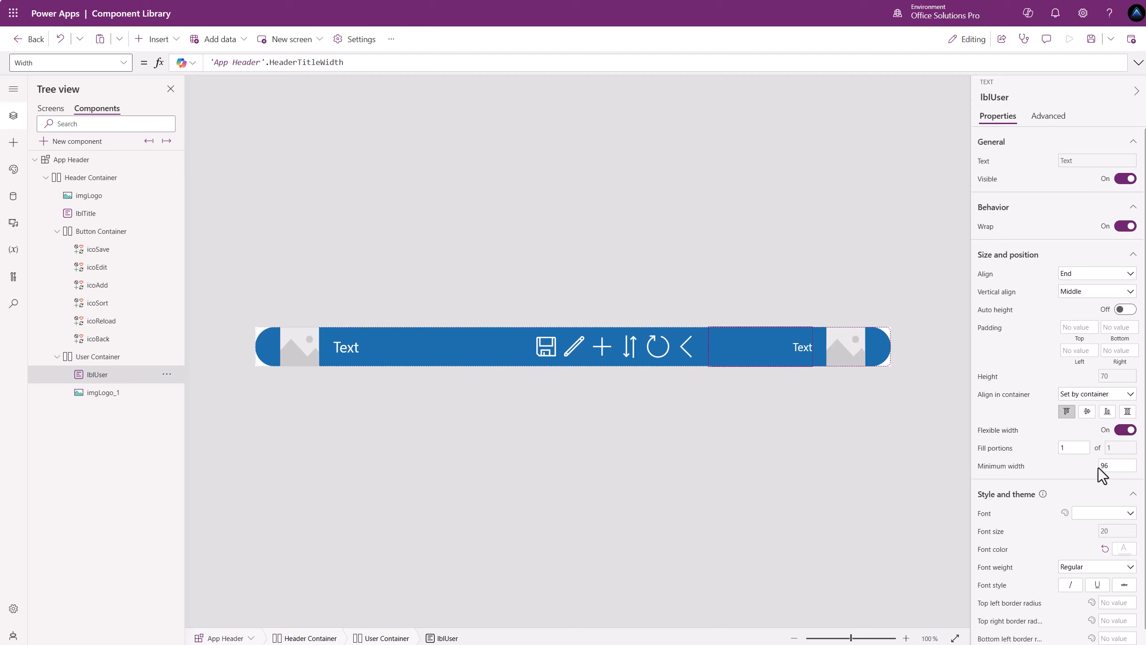
{"action": "left_click", "coordinate": [843, 355]}
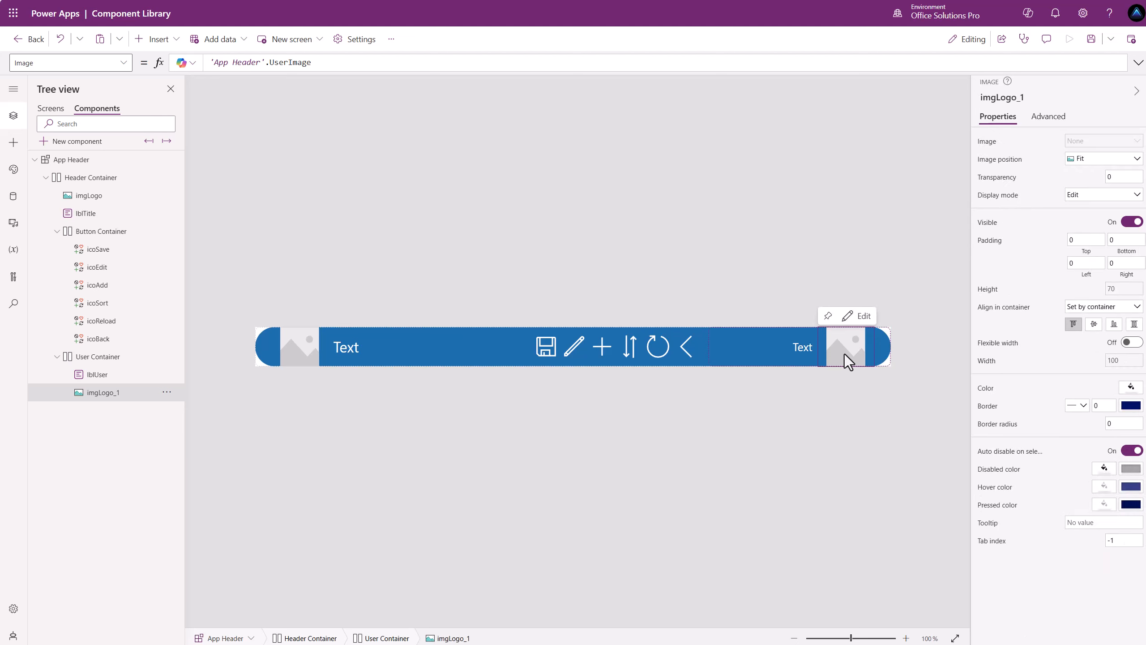
{"action": "left_click", "coordinate": [841, 412]}
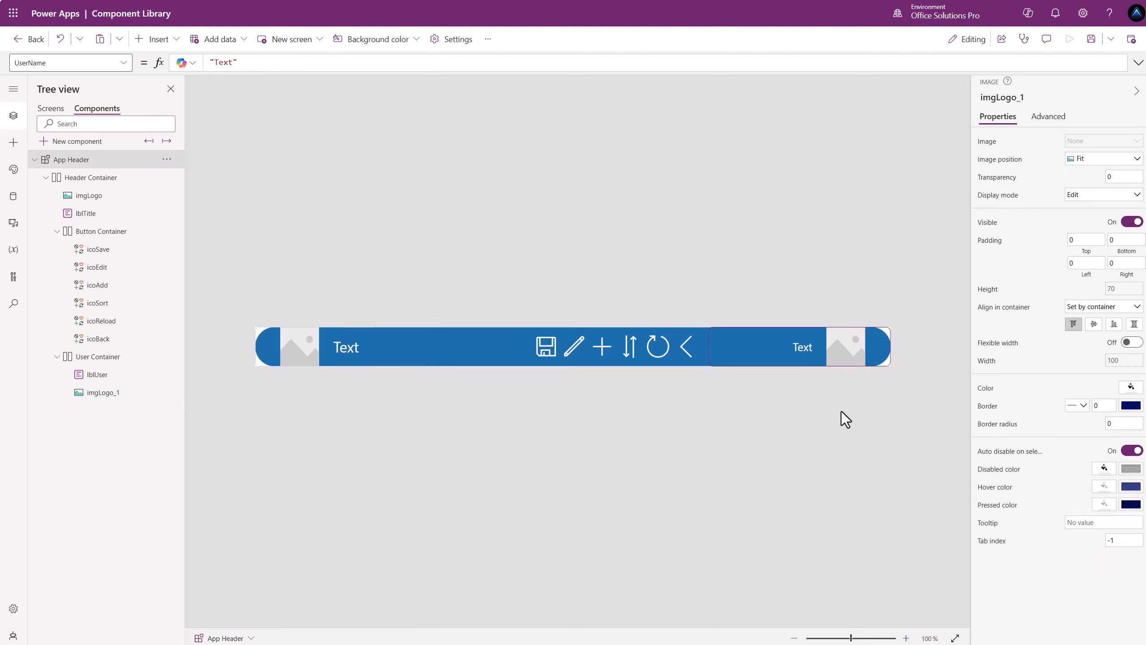
Set the Height of the user image imgLogo_1 to 'App Header'.ComponentHeight -10.
{"action": "left_click", "coordinate": [846, 352]}
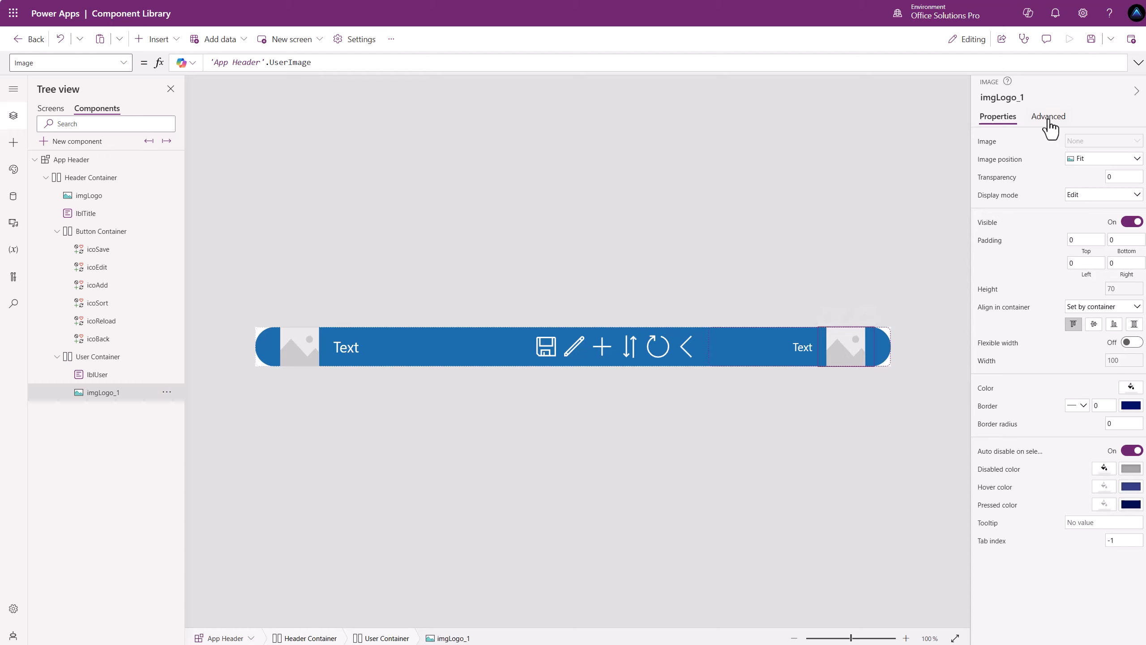
{"action": "left_click", "coordinate": [994, 296]}
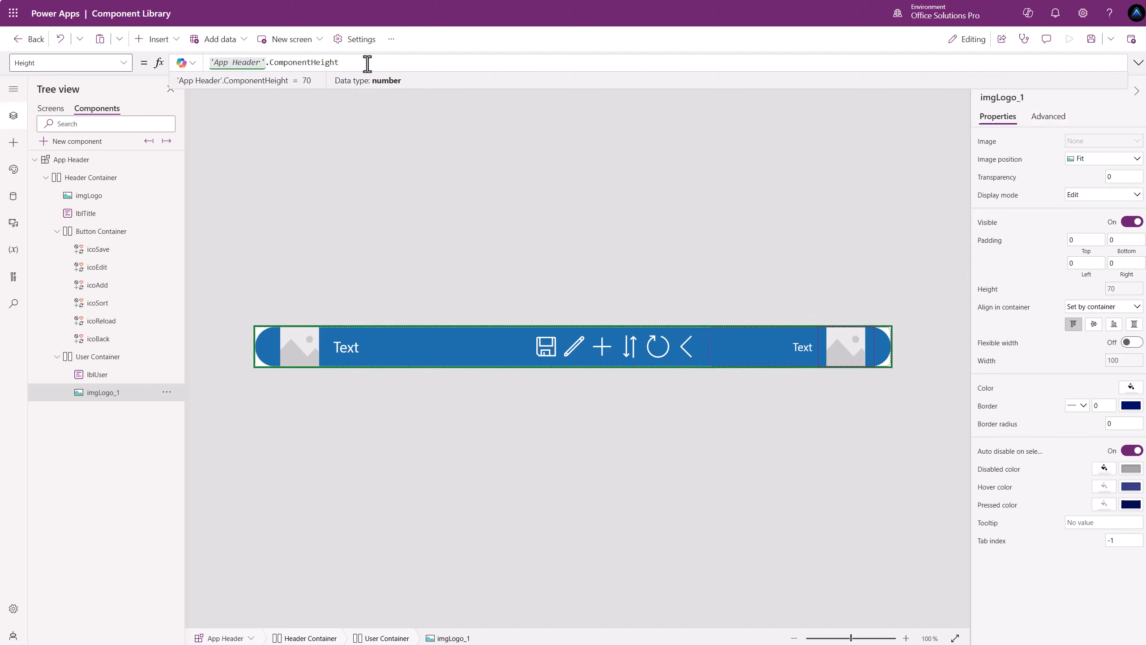
{"action": "type", "text": "-10"}
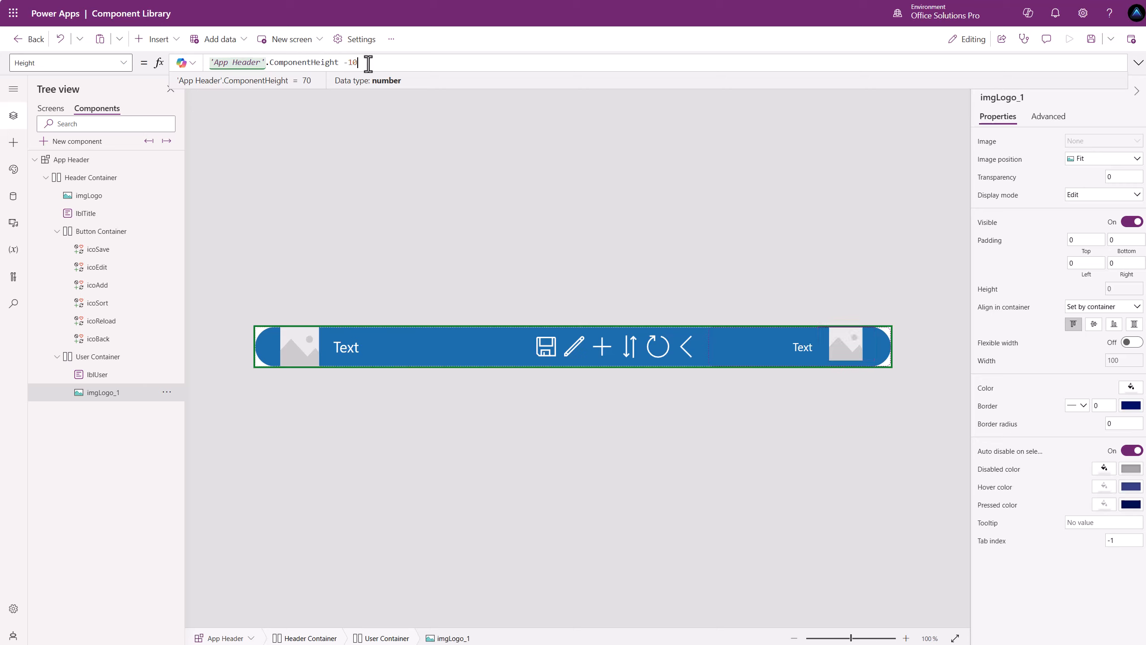
Reuse the height formula 'App Header'.ComponentHeight -10 for the Width of imgLogo_1.
{"action": "left_click_drag", "start_coordinate": [385, 65], "coordinate": [165, 63]}
{"action": "key", "text": "ctrl+c"}
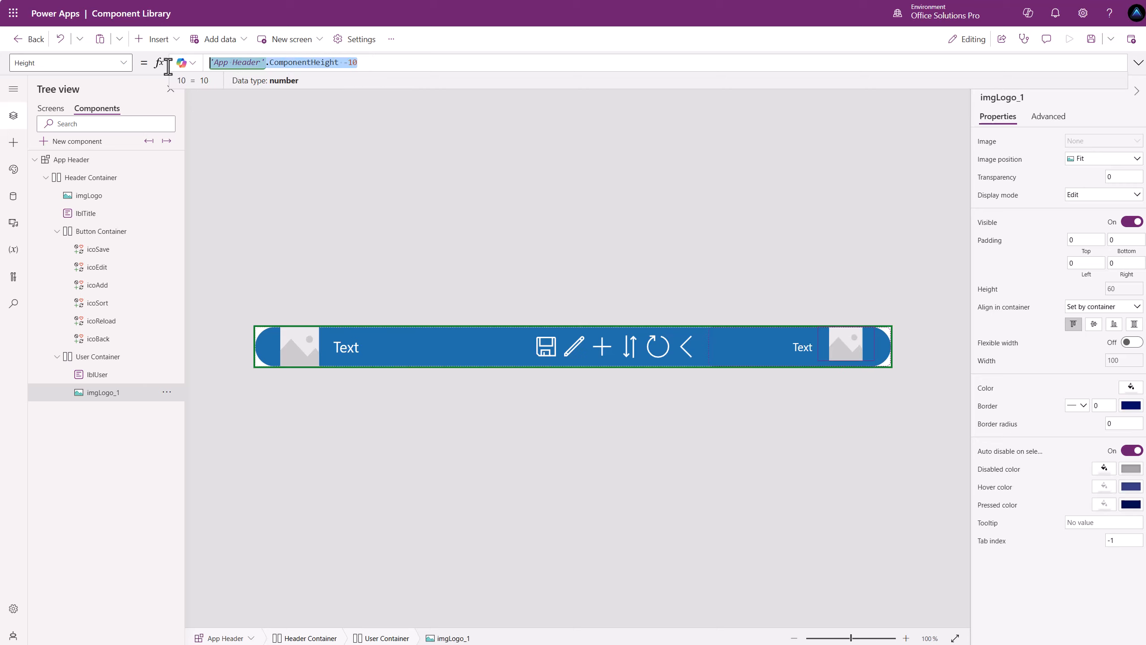
{"action": "left_click", "coordinate": [986, 360]}
{"action": "left_click_drag", "start_coordinate": [335, 63], "coordinate": [174, 72]}
{"action": "key", "text": "ctrl+v"}
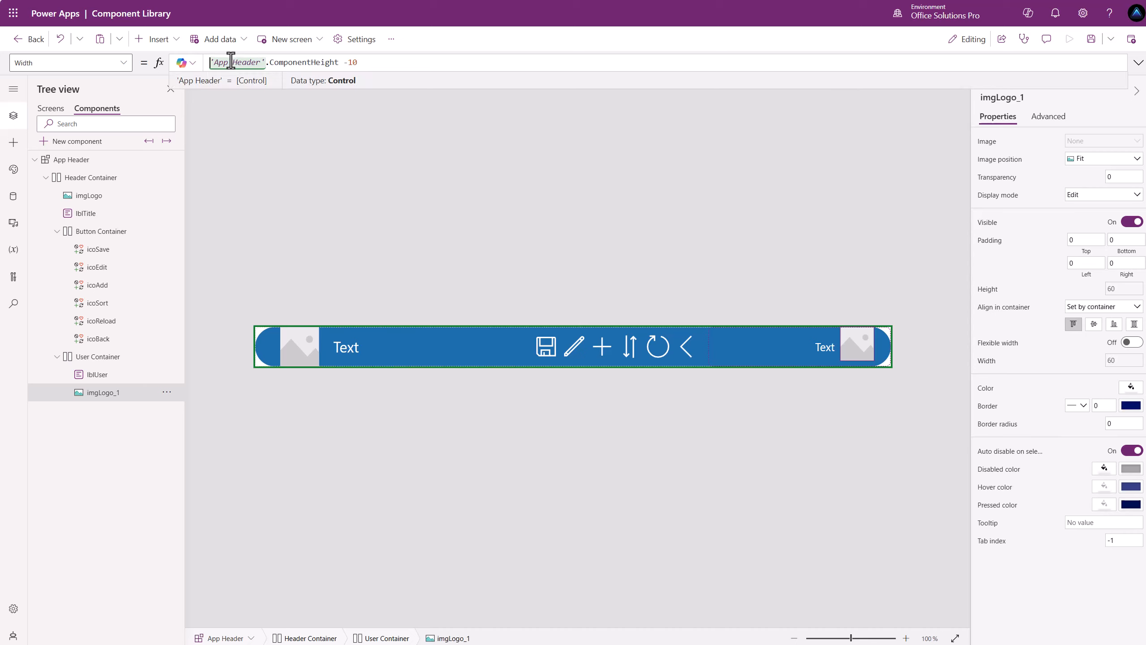
{"action": "left_click", "coordinate": [381, 67]}
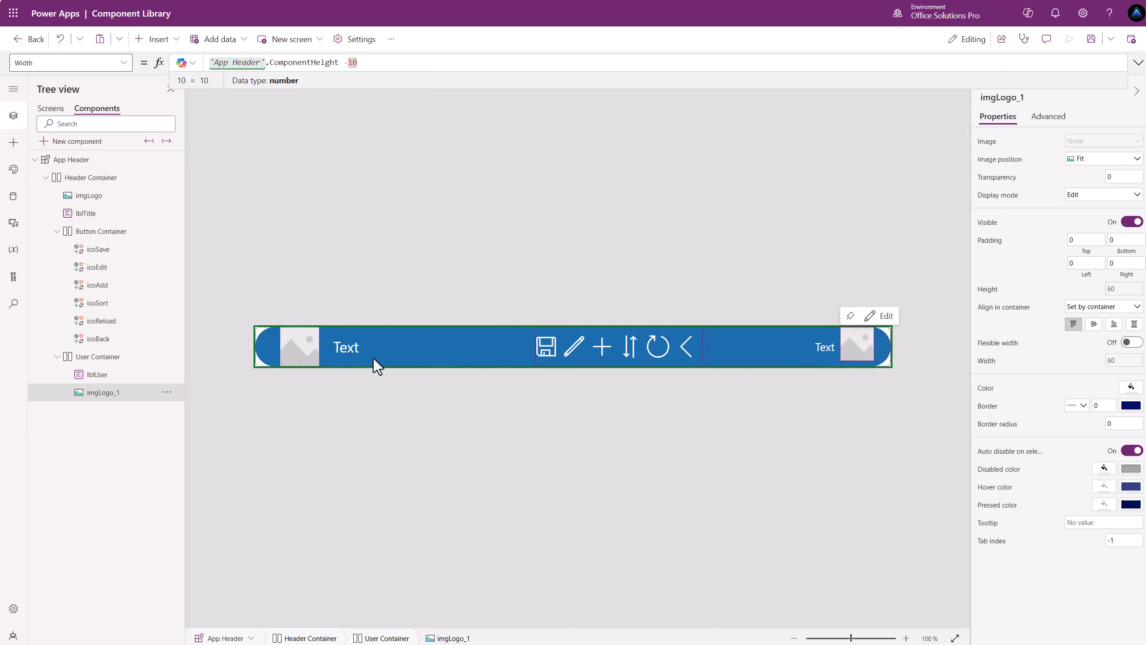
Set the User Container's vertical alignment to center.
{"action": "left_click", "coordinate": [123, 359]}
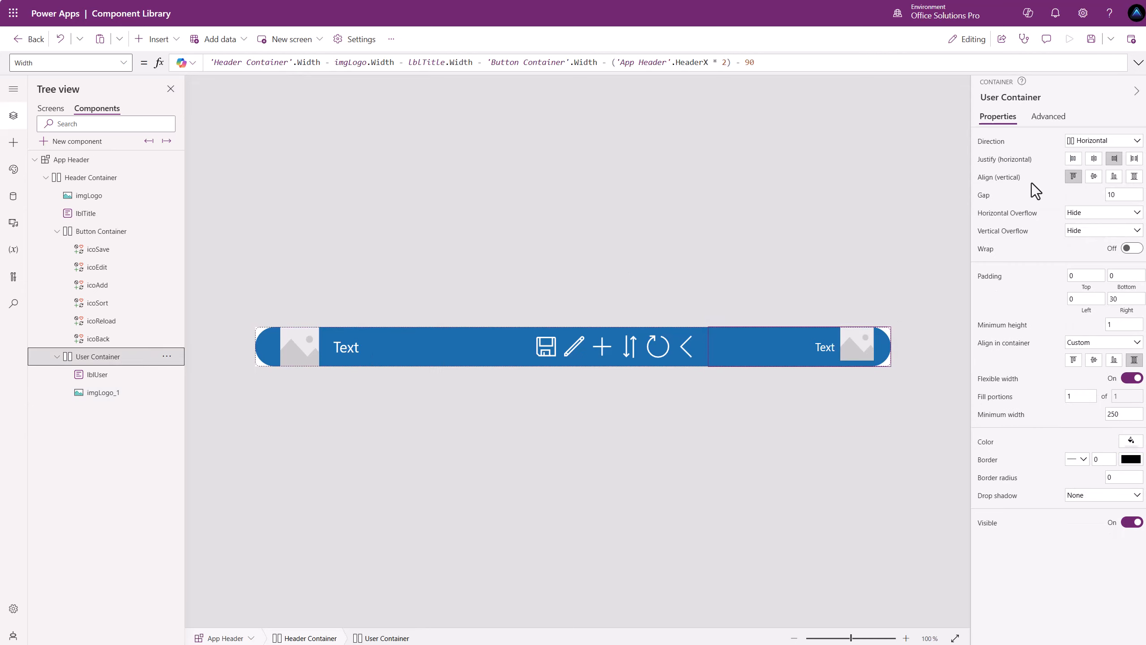
{"action": "left_click", "coordinate": [1094, 177]}
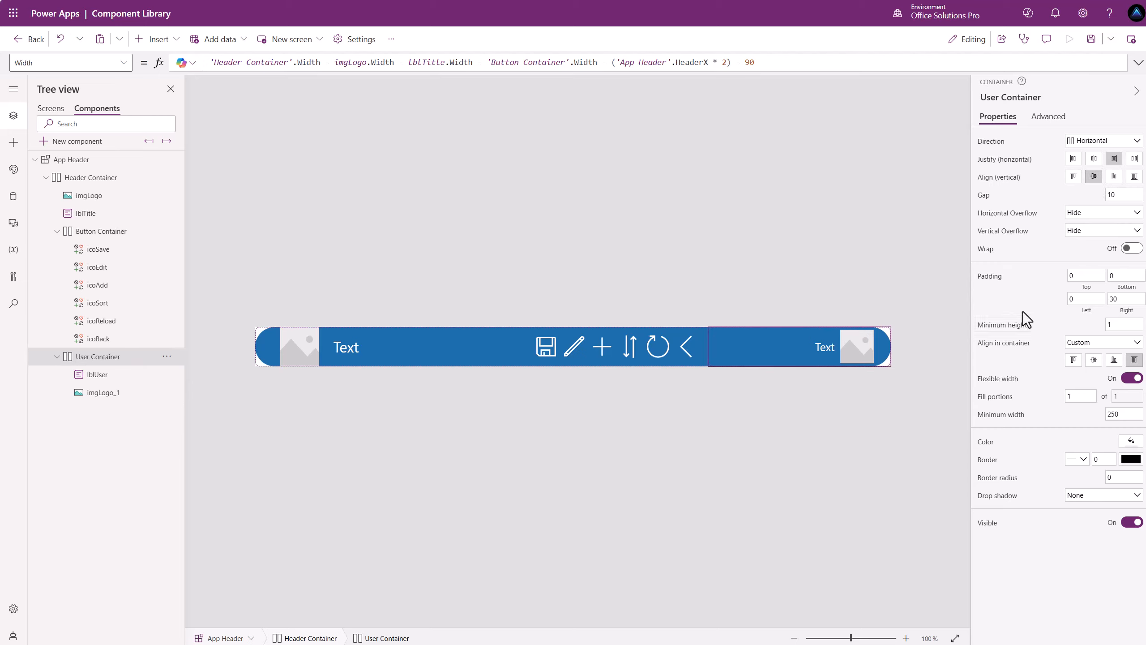
Round imgLogo_1 by setting all four corner radius properties to 'App Header'.ComponentHeight.
{"action": "left_click", "coordinate": [858, 357]}
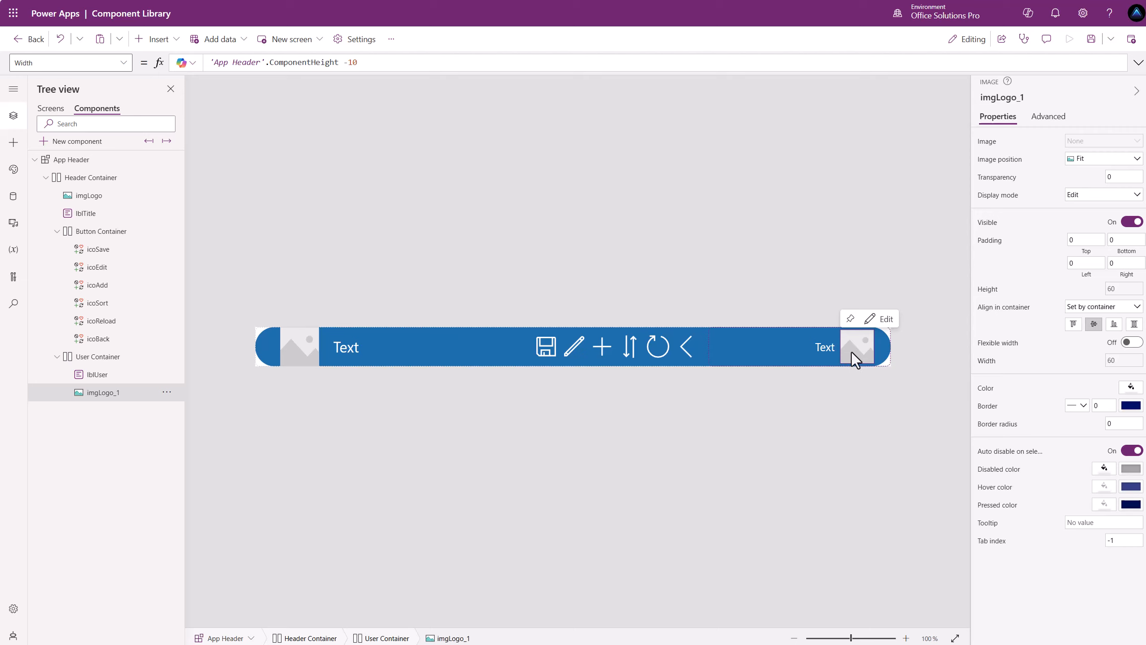
{"action": "left_click", "coordinate": [1048, 118]}
{"action": "left_click", "coordinate": [1040, 142]}
{"action": "type", "text": "rad"}
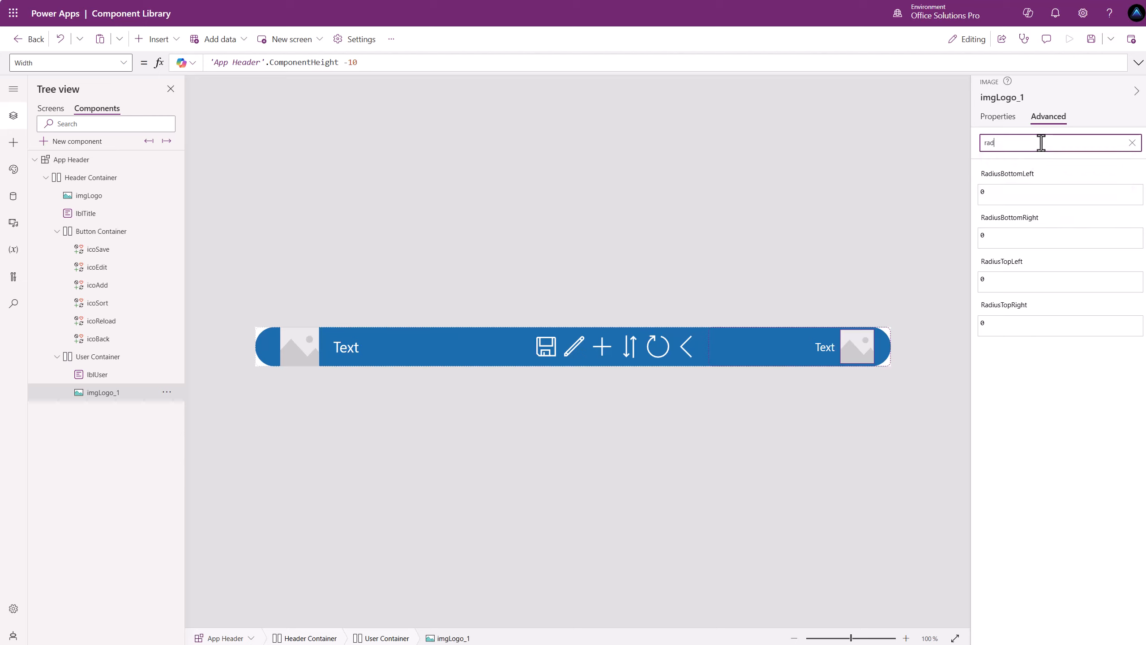
{"action": "left_click", "coordinate": [996, 192]}
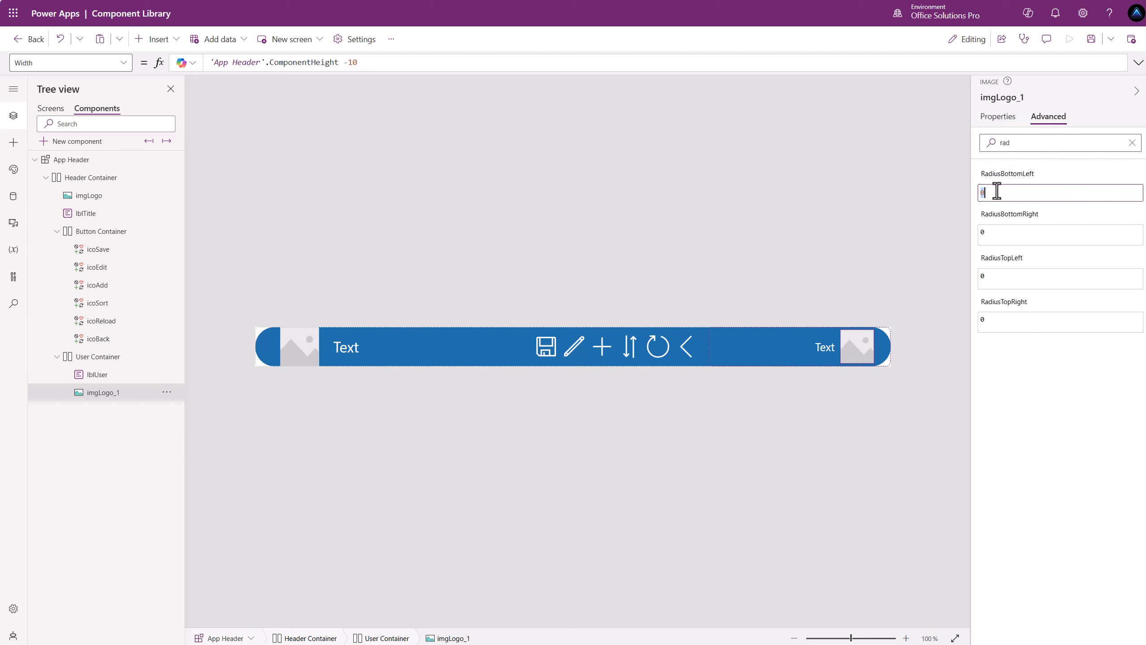
{"action": "type", "text": "'App Header'.ComponentHeight"}
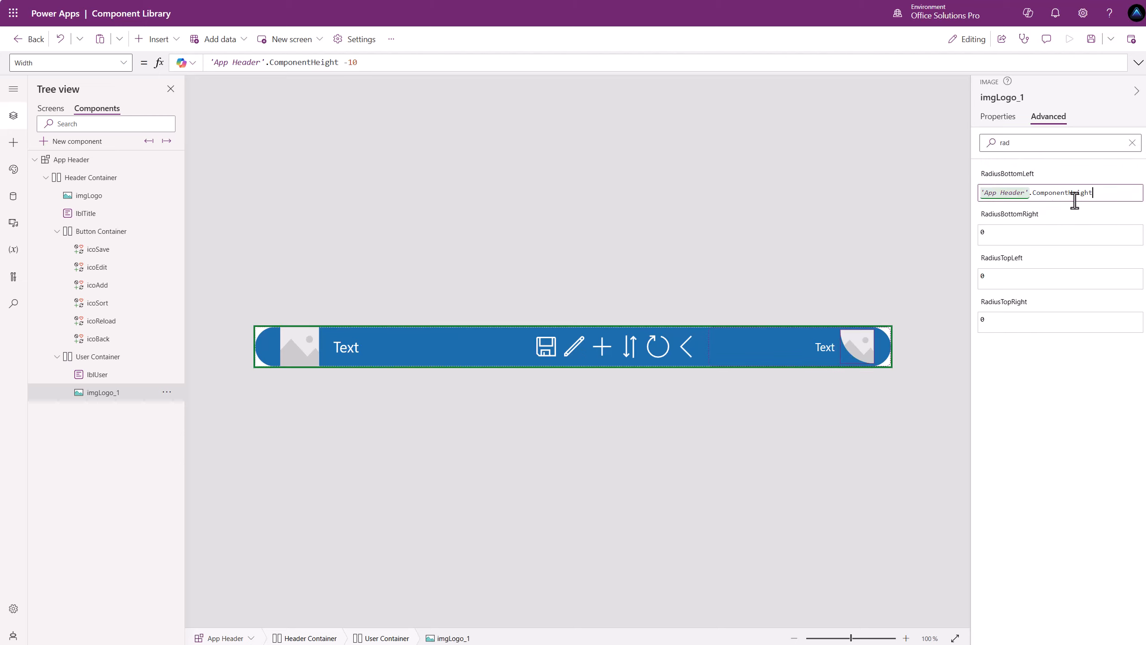
{"action": "left_click", "coordinate": [1005, 239]}
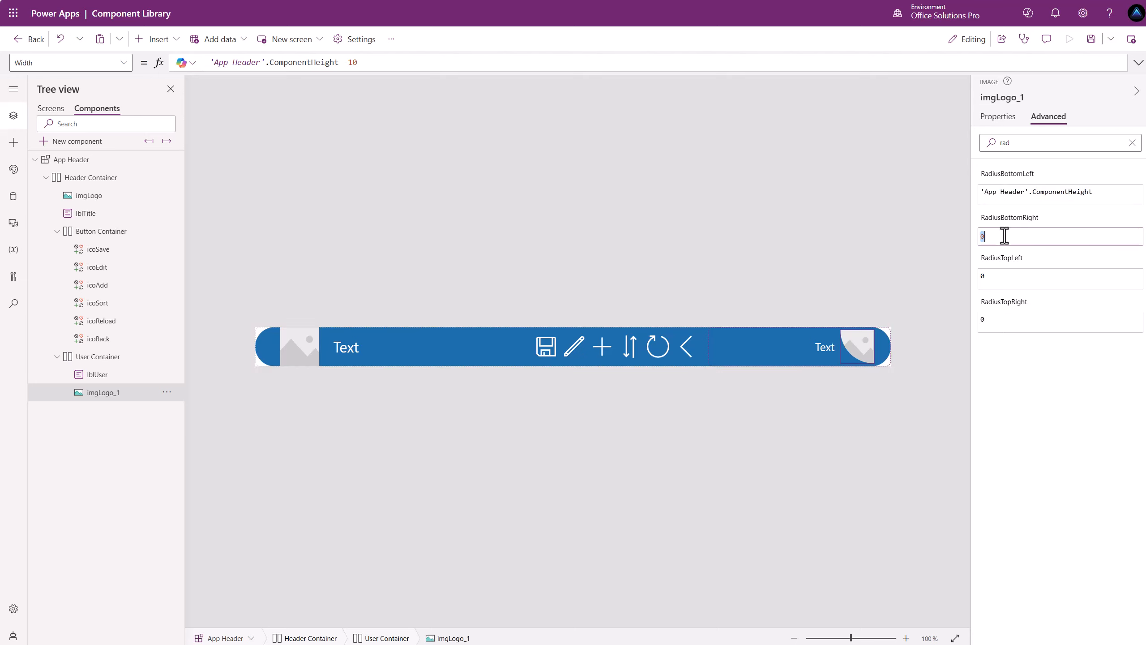
{"action": "type", "text": "'App Header'.ComponentHeight"}
{"action": "left_click", "coordinate": [994, 282]}
{"action": "type", "text": "'App Header'.ComponentHeight"}
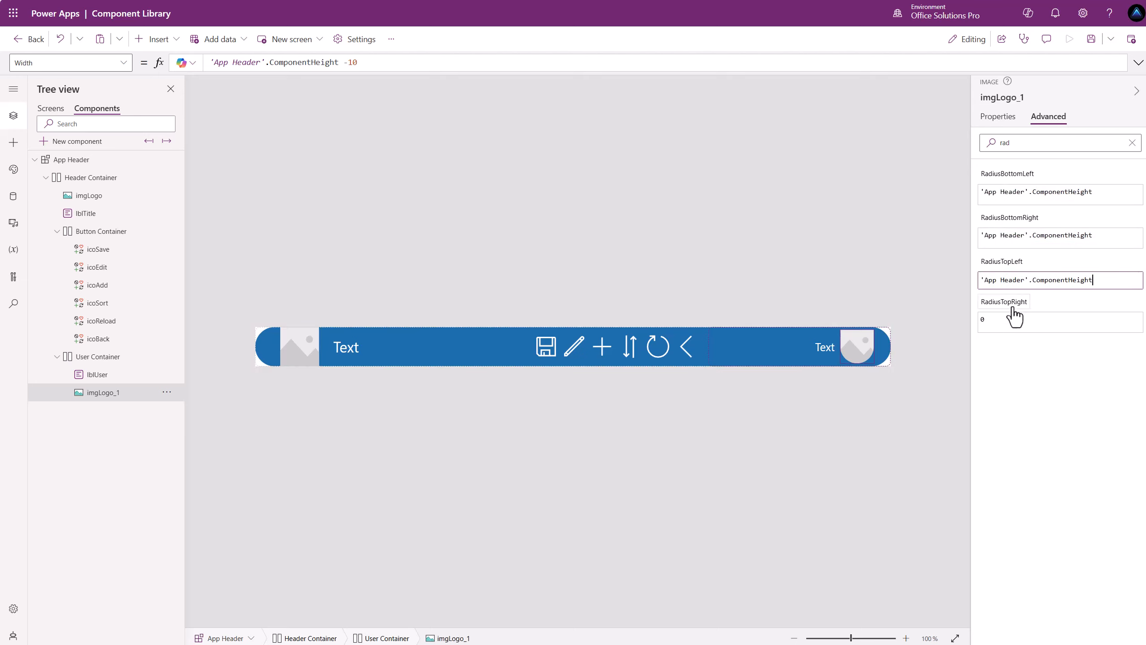
{"action": "left_click", "coordinate": [998, 322]}
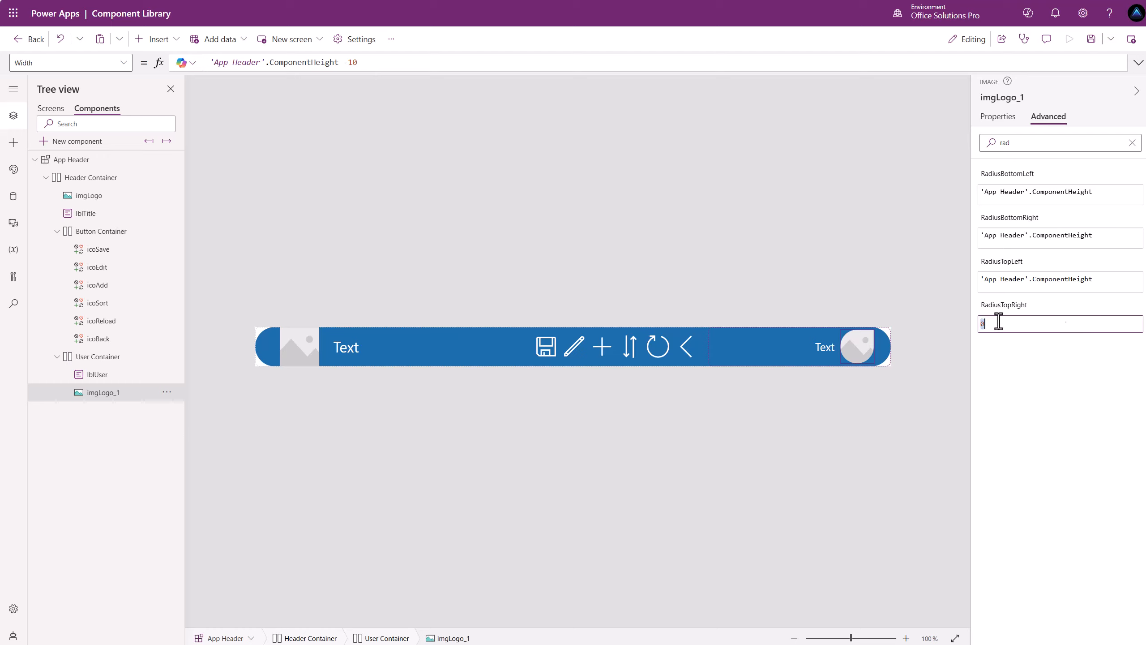
{"action": "type", "text": "'App Header'.ComponentHeight"}
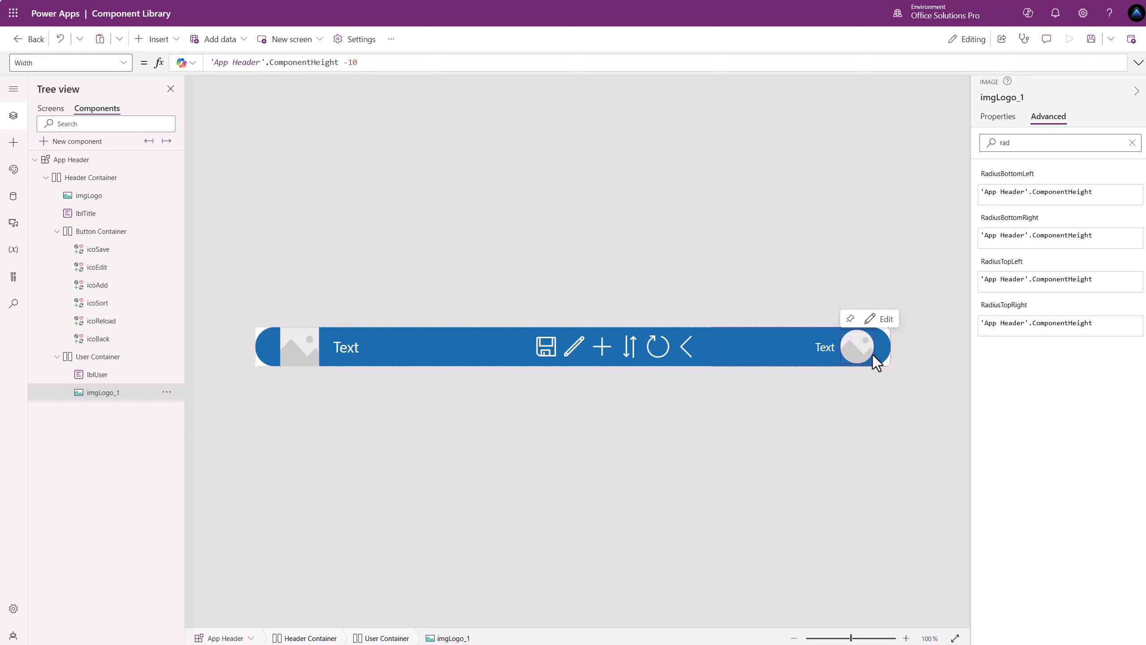
Clear the property filter and set imgLogo_1's BorderStyle to BorderStyle.None.
{"action": "left_click", "coordinate": [1132, 143]}
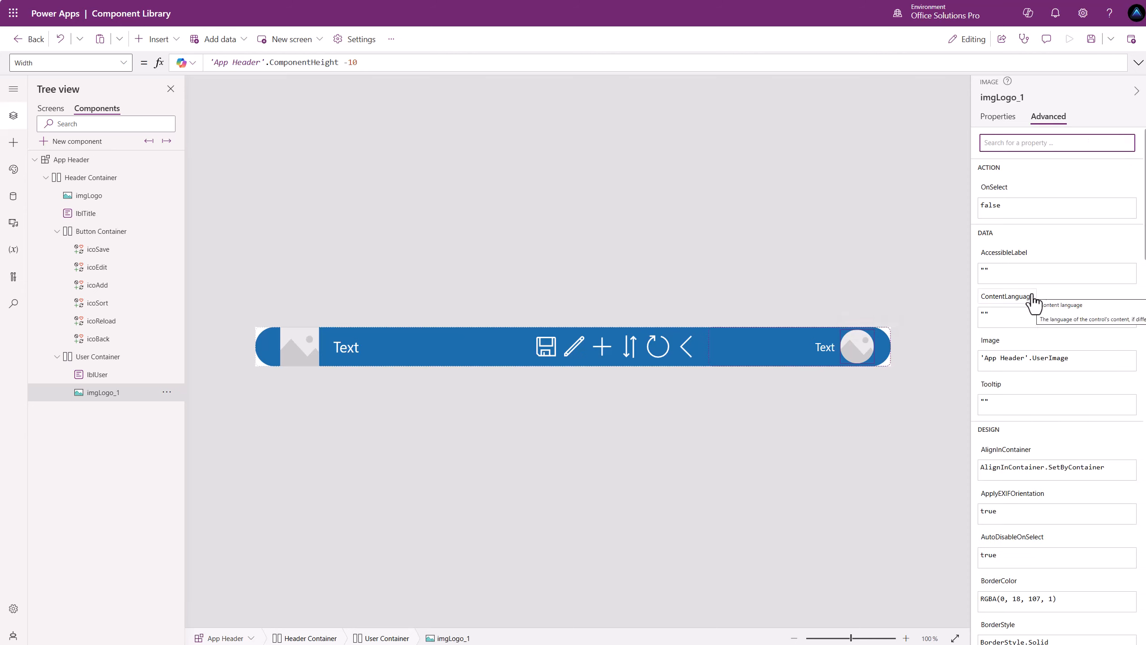
{"action": "scroll", "coordinate": [1038, 361], "scroll_direction": "down", "scroll_amount": 1}
{"action": "left_click", "coordinate": [1063, 601]}
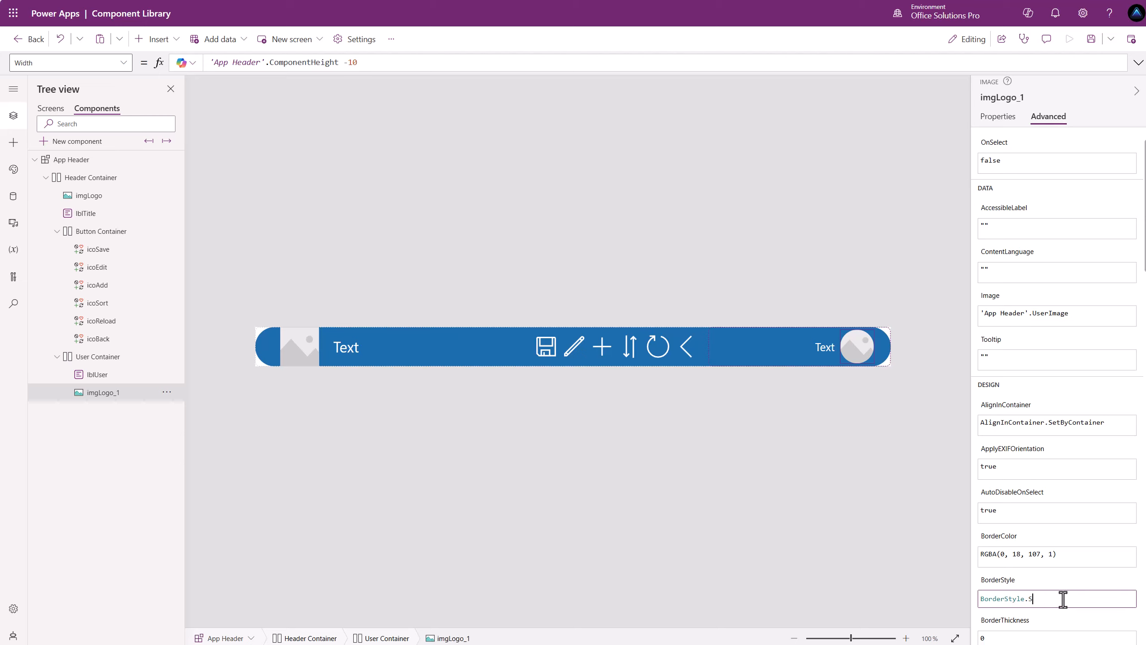
{"action": "type", "text": "None"}
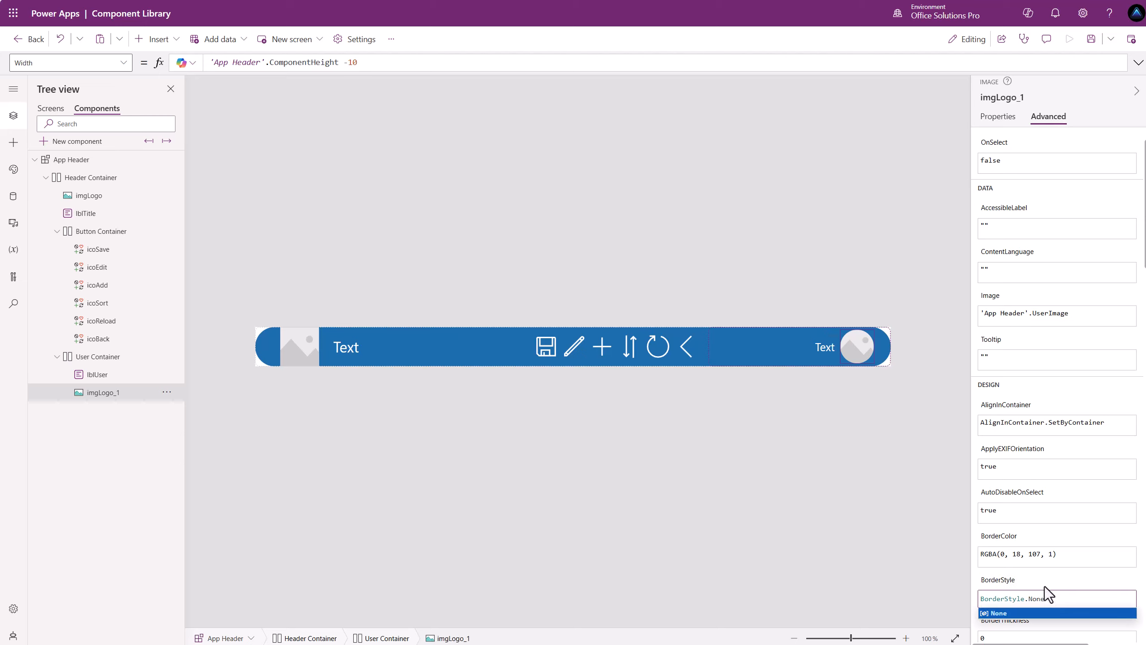
Set the BorderStyle of all six header icons, from icoSave to icoBack, to BorderStyle.None together.
{"action": "left_click", "coordinate": [686, 345]}
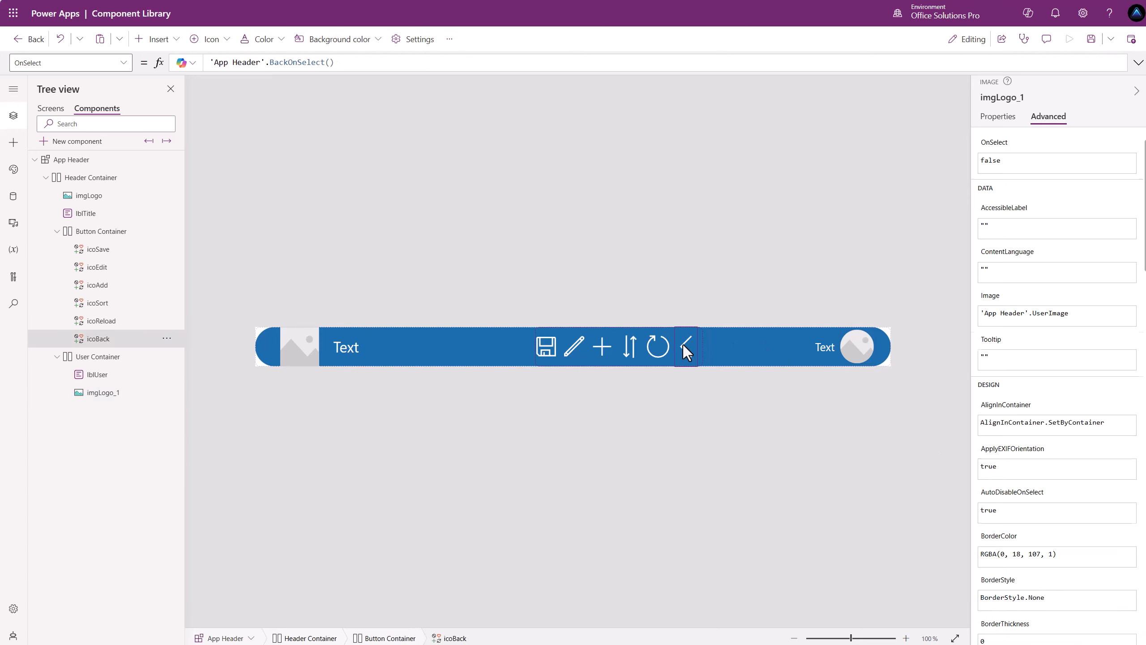
{"action": "left_click", "coordinate": [654, 355], "text": "shift"}
{"action": "left_click", "coordinate": [631, 354], "text": "shift"}
{"action": "left_click", "coordinate": [600, 351], "text": "shift"}
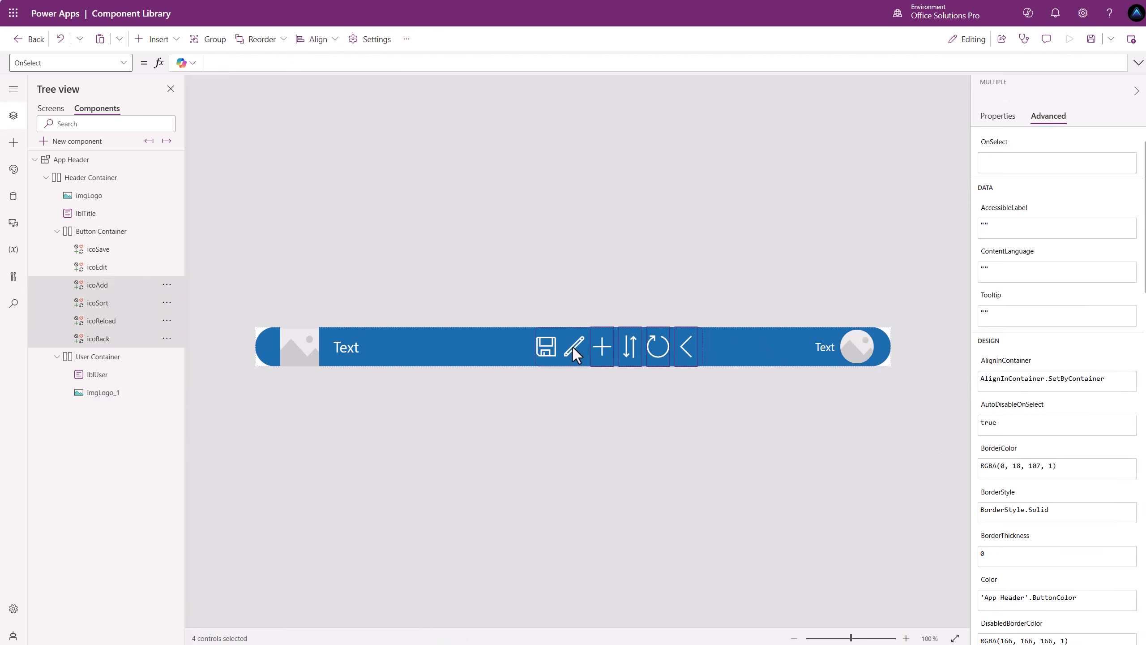
{"action": "left_click", "coordinate": [573, 348], "text": "shift"}
{"action": "left_click", "coordinate": [546, 345], "text": "shift"}
{"action": "left_click", "coordinate": [1054, 510]}
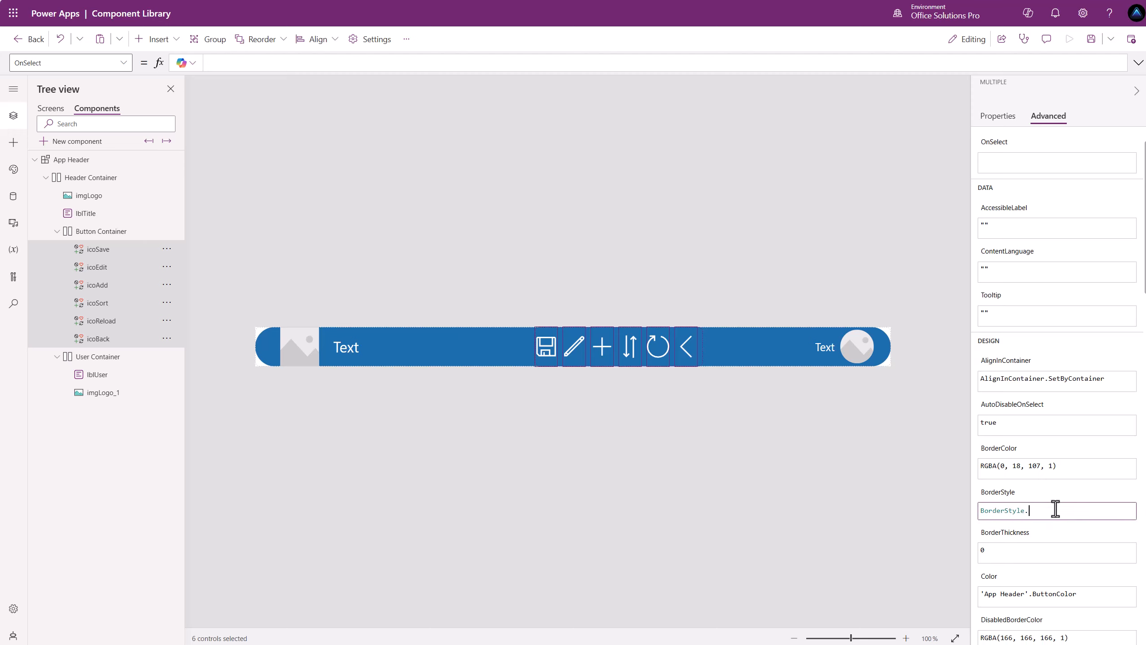
{"action": "type", "text": "None"}
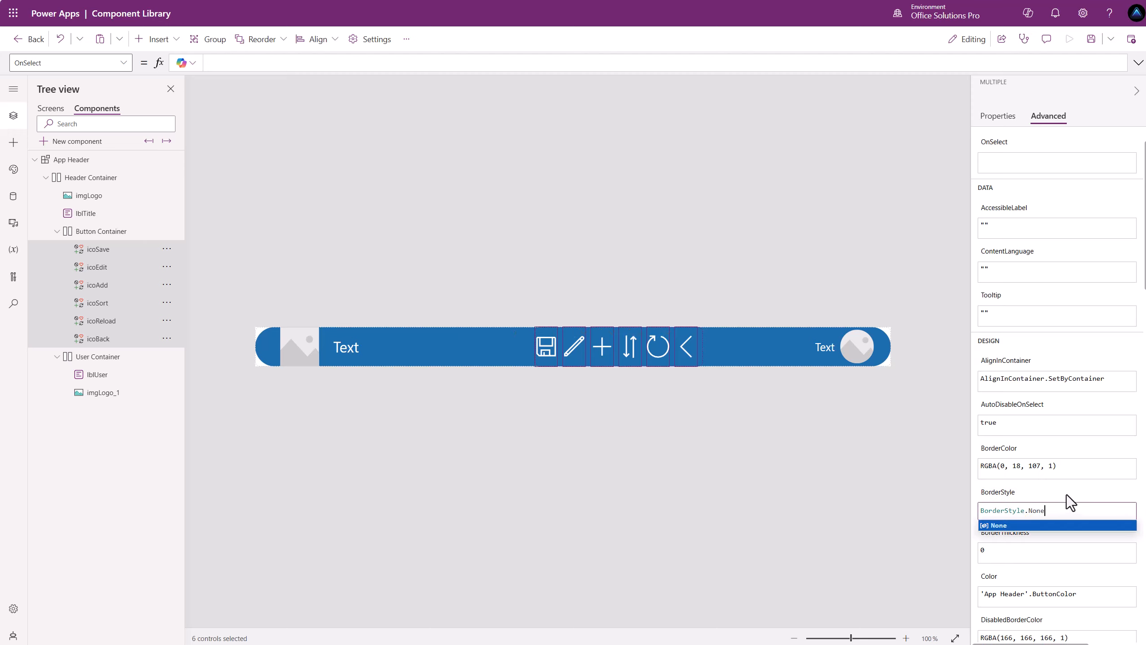
{"action": "left_click", "coordinate": [1049, 484]}
Set the BorderStyle of the logo image imgLogo to BorderStyle.None.
{"action": "left_click", "coordinate": [289, 345]}
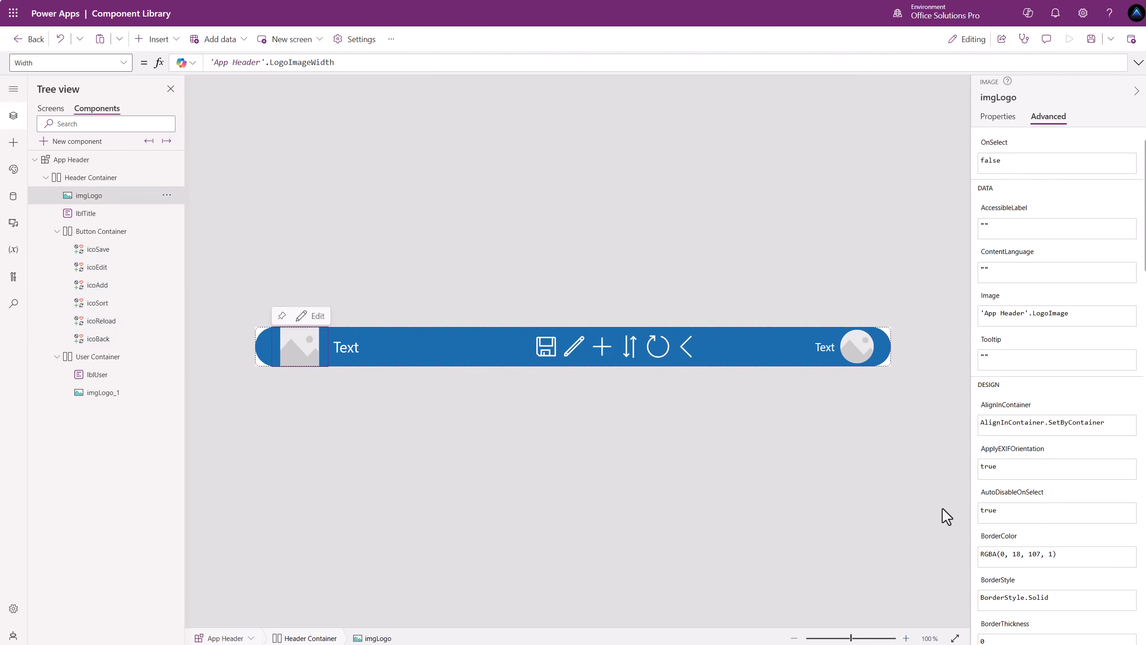
{"action": "left_click", "coordinate": [1058, 597]}
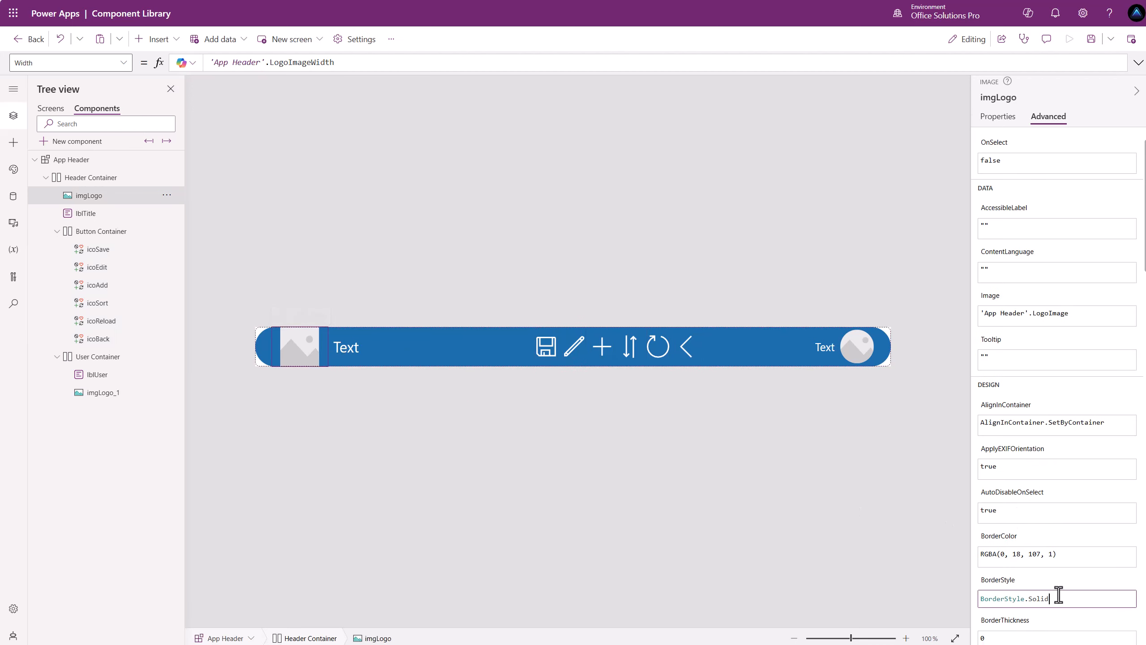
{"action": "key", "text": "BackSpace"}
{"action": "type", "text": "None"}
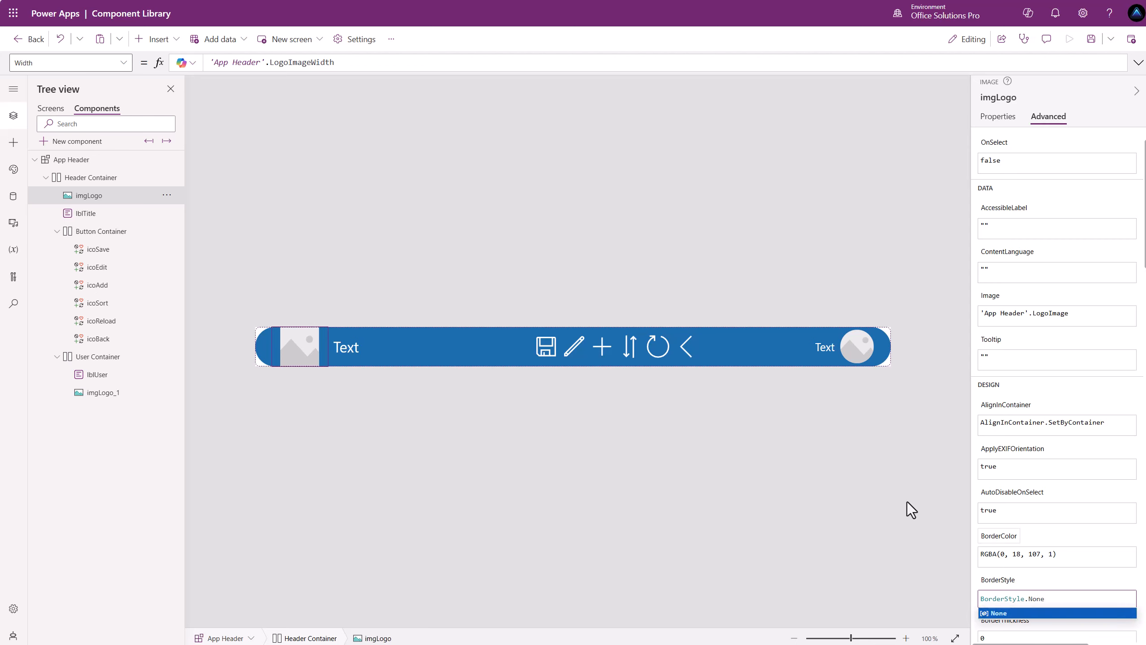
{"action": "left_click", "coordinate": [869, 441]}
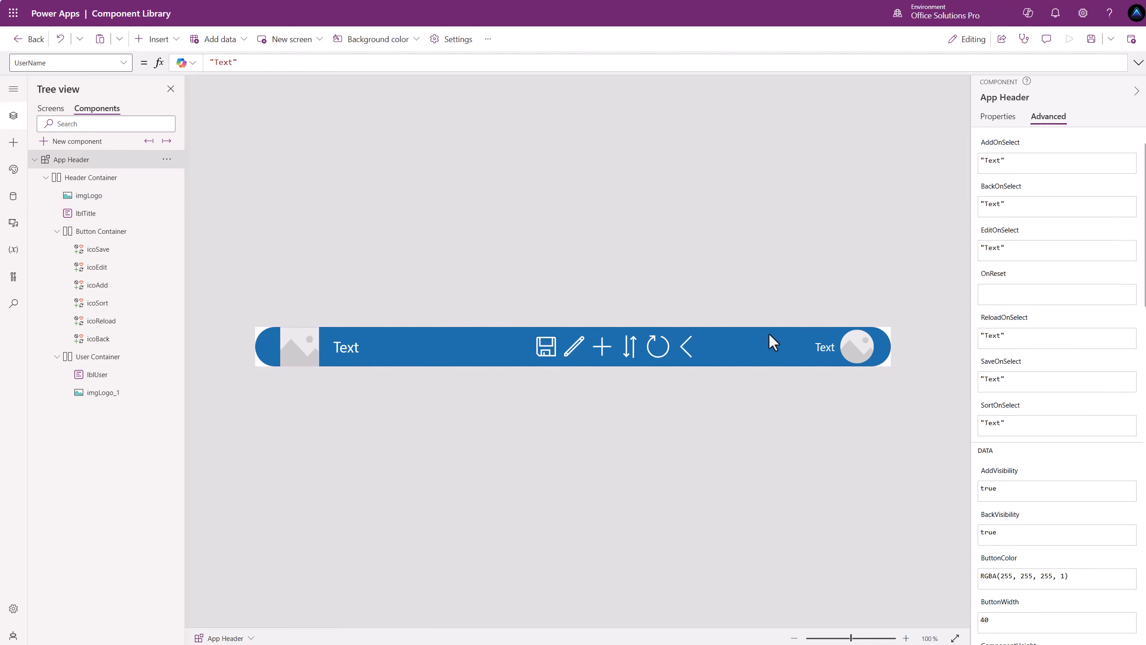
Set the User Image property of the App Header_1 instance on Screen1 to User().Image.
{"action": "left_click", "coordinate": [51, 111]}
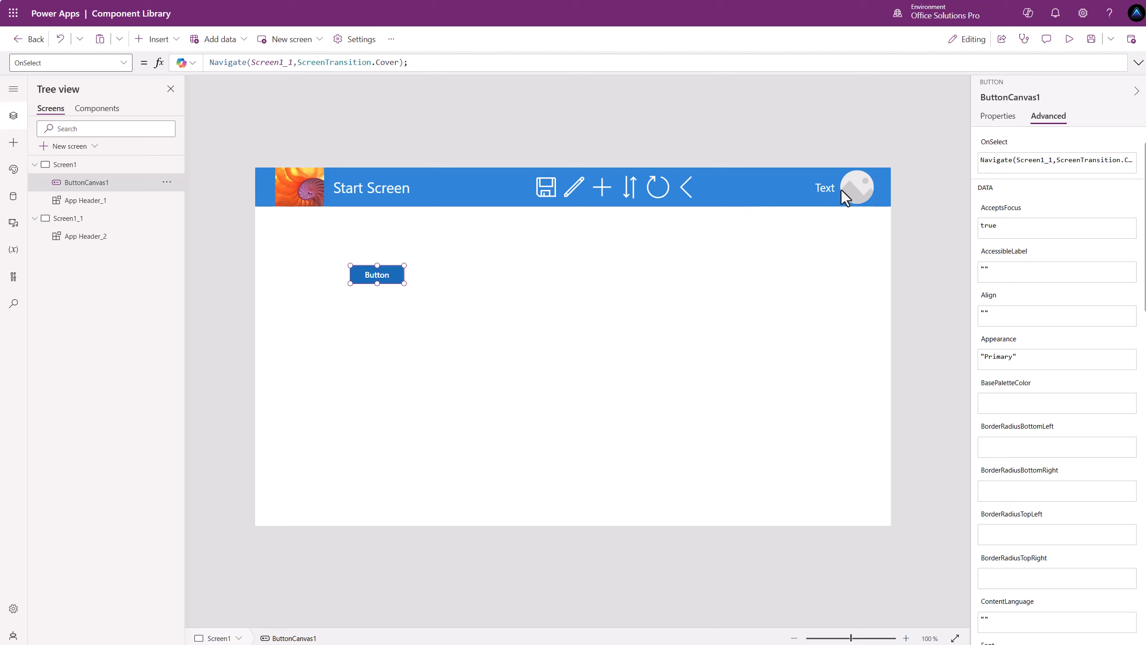
{"action": "left_click", "coordinate": [862, 191]}
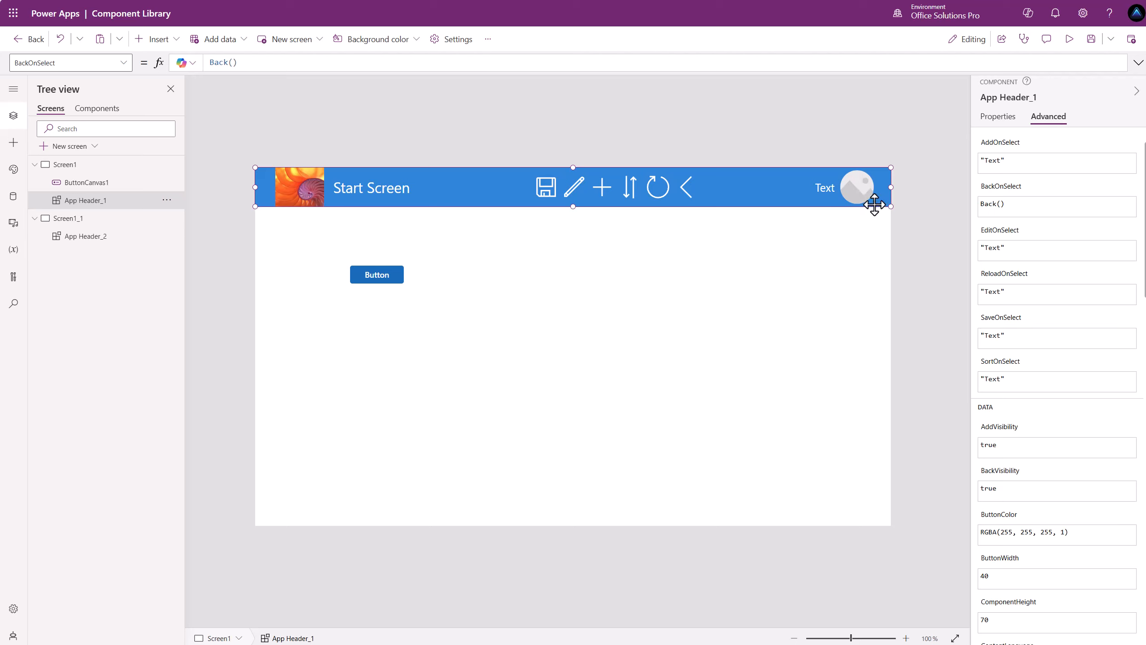
{"action": "scroll", "coordinate": [1056, 356], "scroll_direction": "down", "scroll_amount": 10}
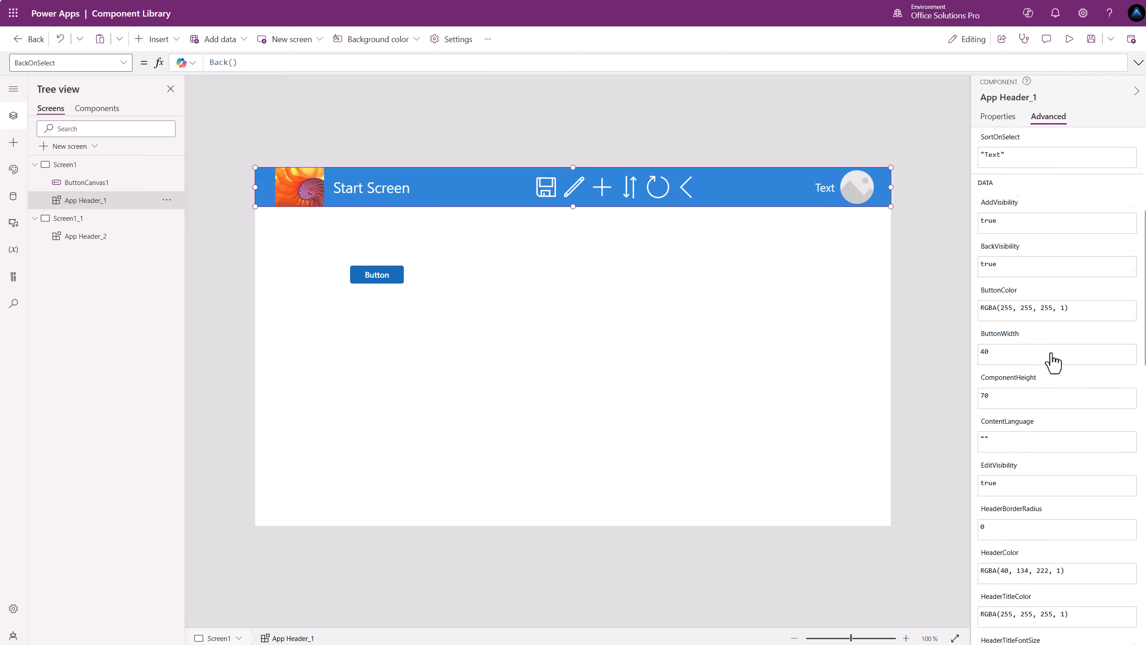
{"action": "left_click", "coordinate": [998, 118]}
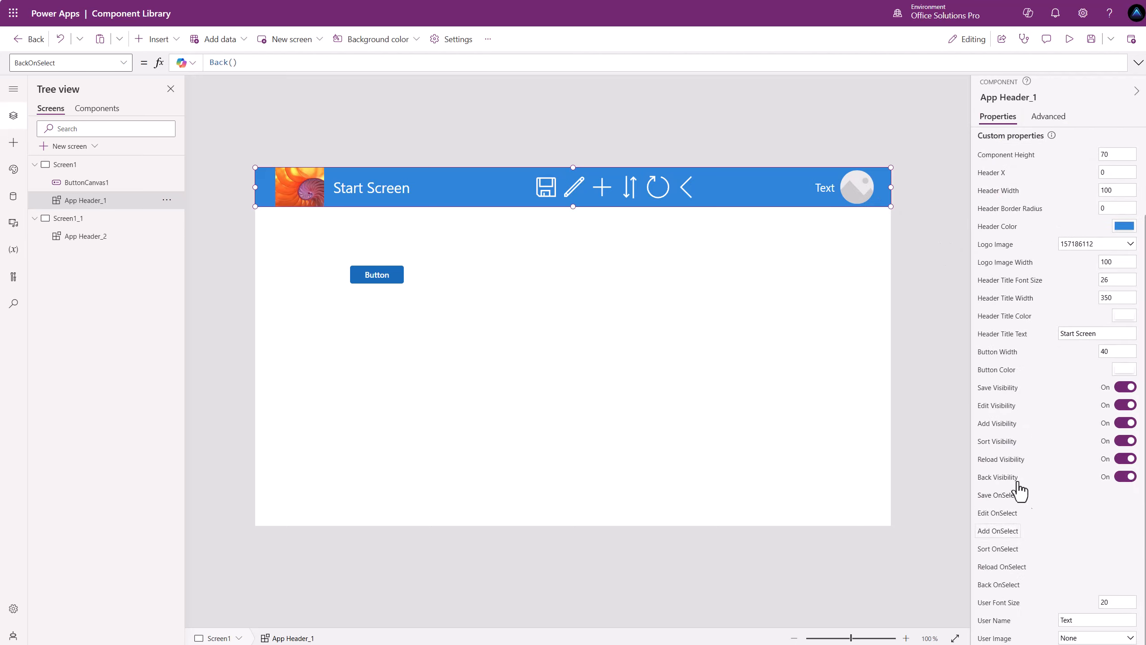
{"action": "left_click", "coordinate": [992, 637]}
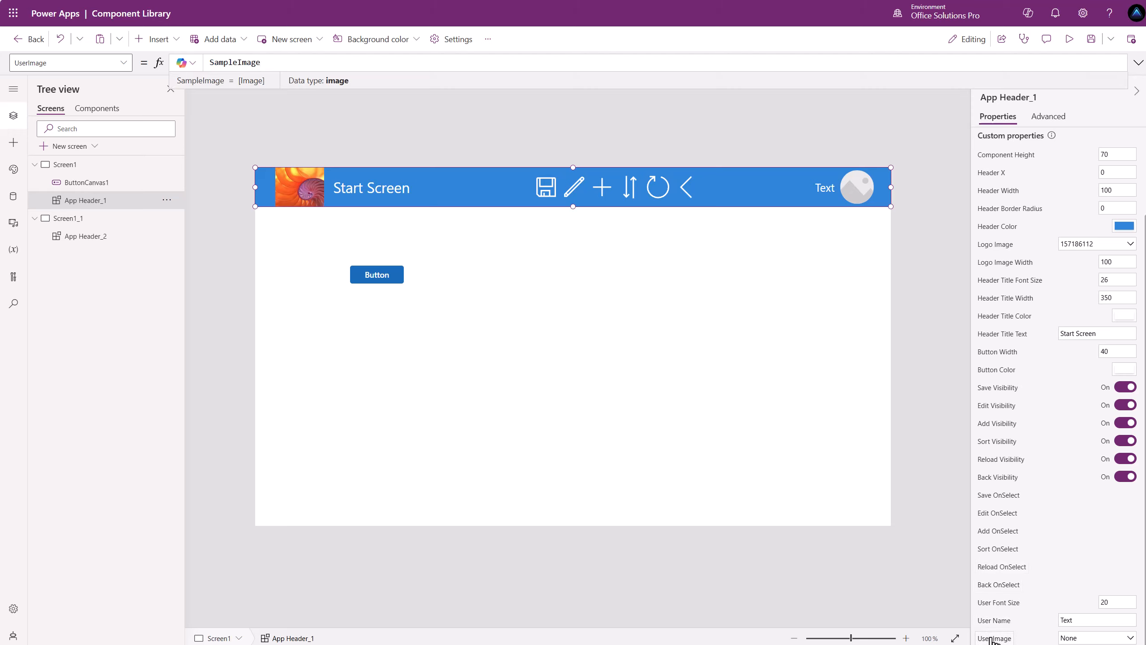
{"action": "left_click", "coordinate": [1094, 637]}
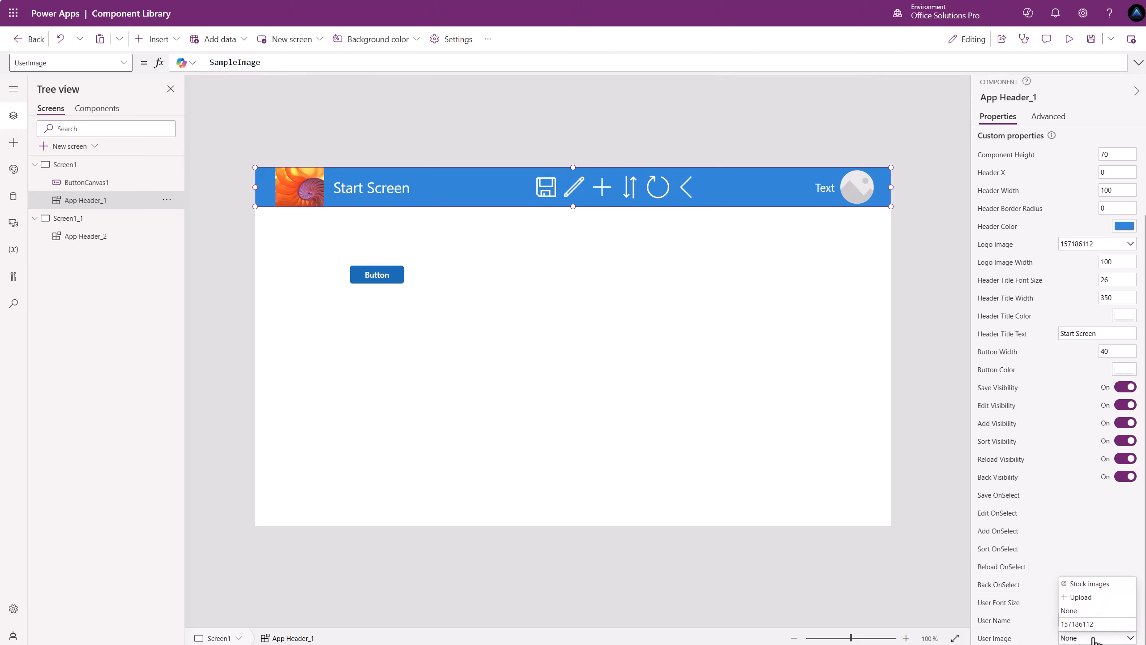
{"action": "left_click", "coordinate": [1035, 640]}
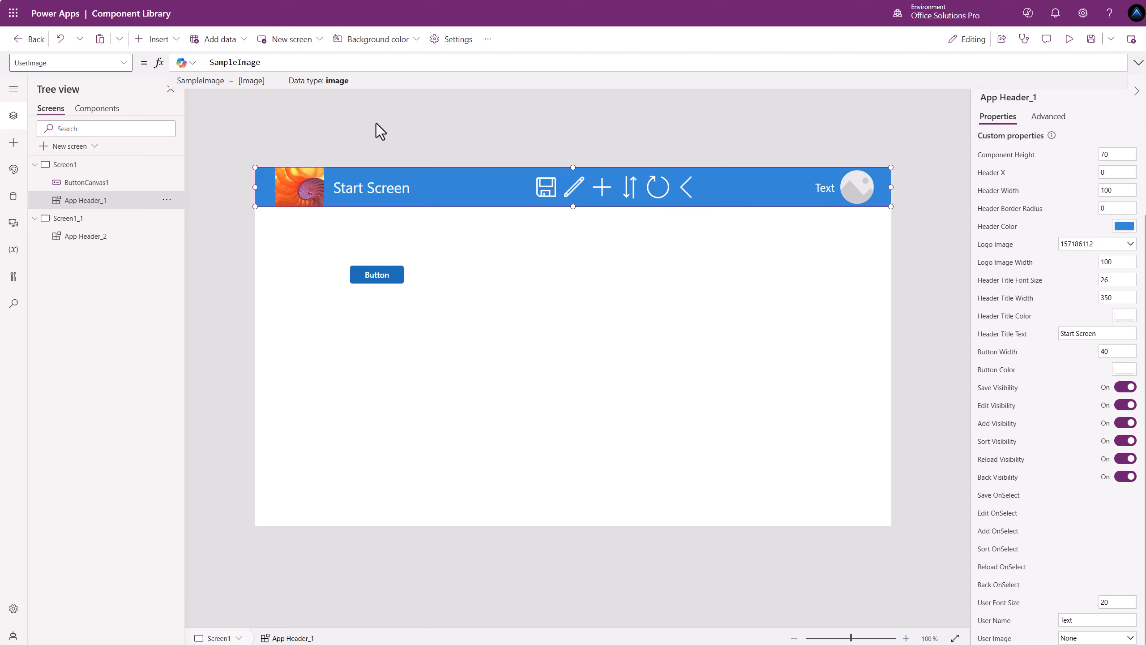
{"action": "left_click_drag", "start_coordinate": [279, 66], "coordinate": [198, 62]}
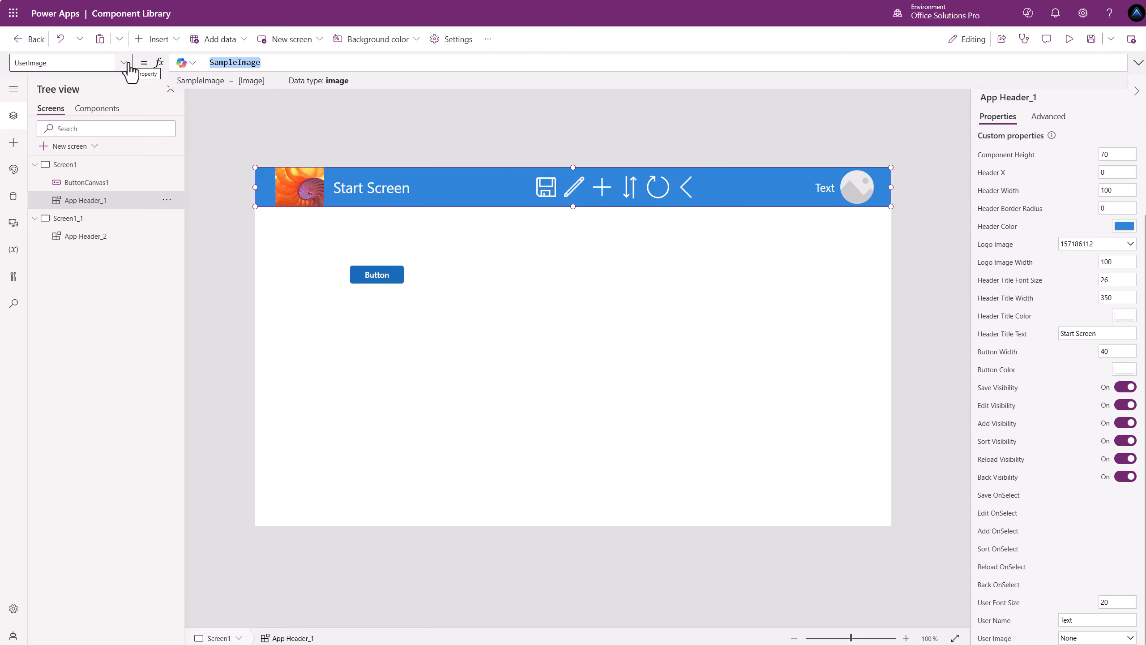
{"action": "type", "text": "User()."}
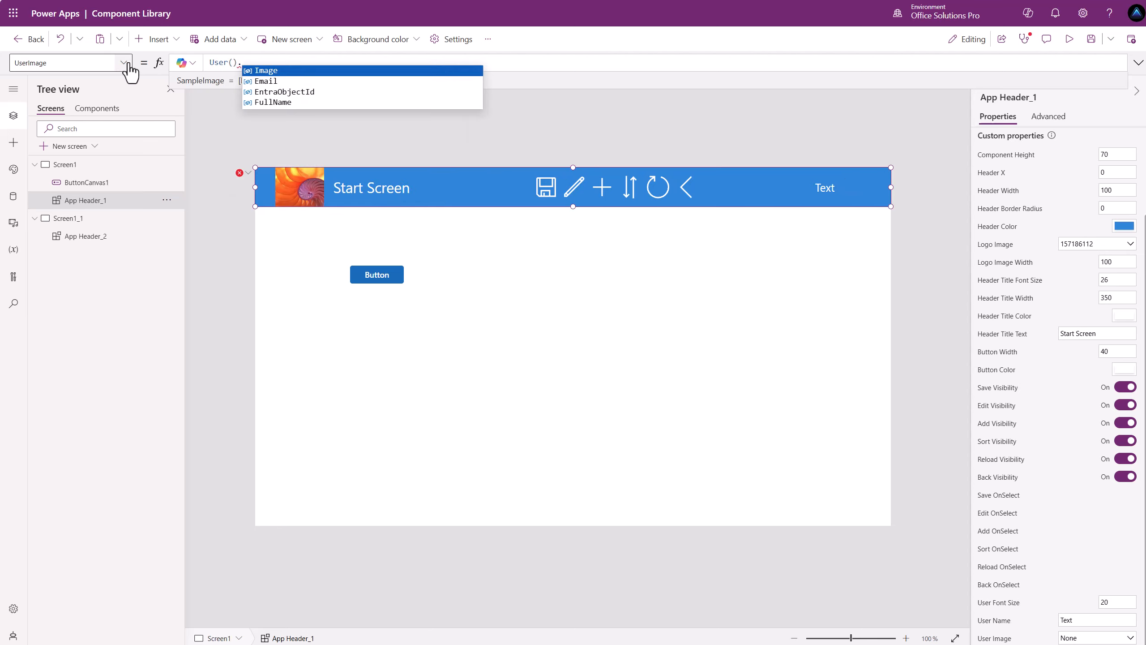
{"action": "type", "text": "Image"}
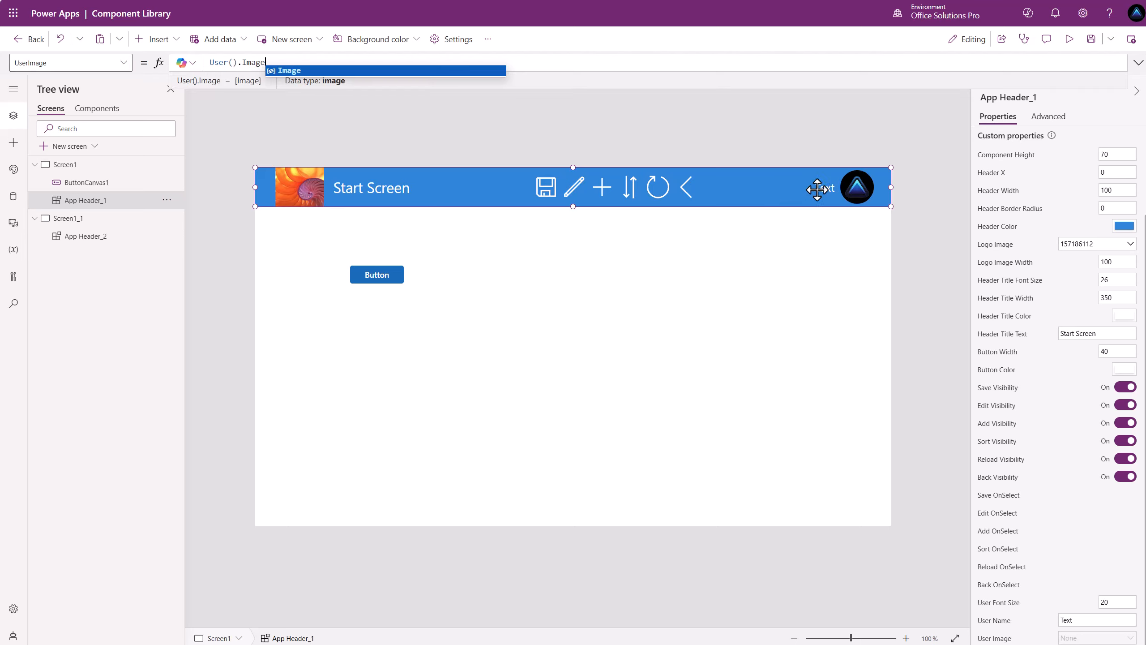
Set the User Name property of App Header_1 to "Welcome:" followed by the user's first name.
{"action": "left_click", "coordinate": [994, 621]}
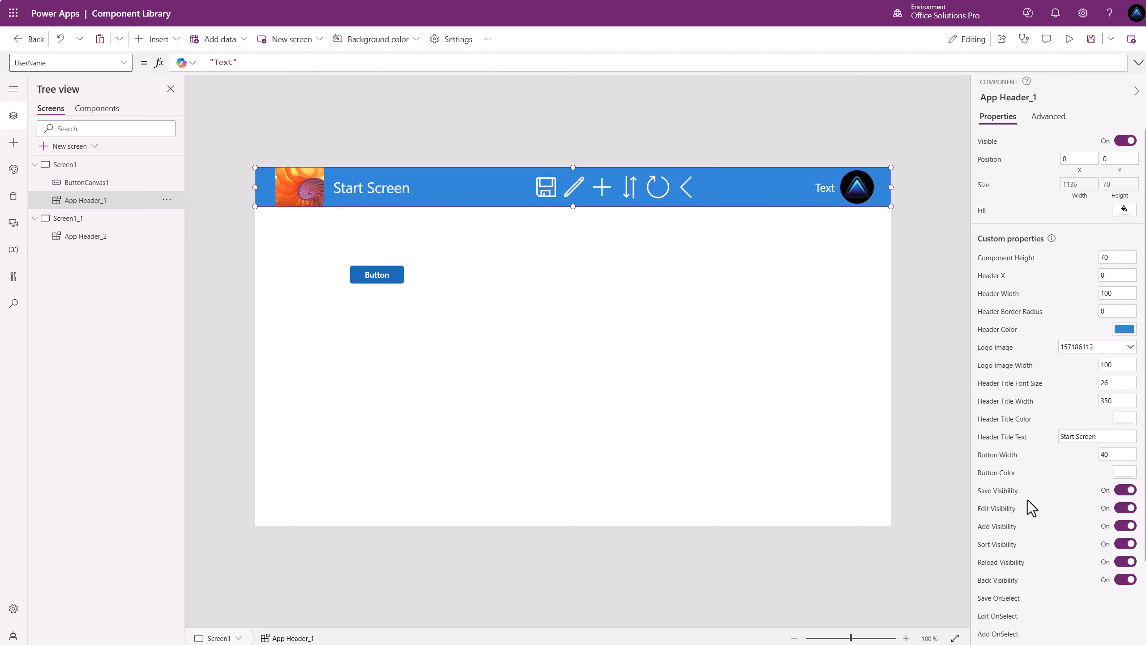
{"action": "scroll", "coordinate": [1031, 507], "scroll_direction": "down", "scroll_amount": 3}
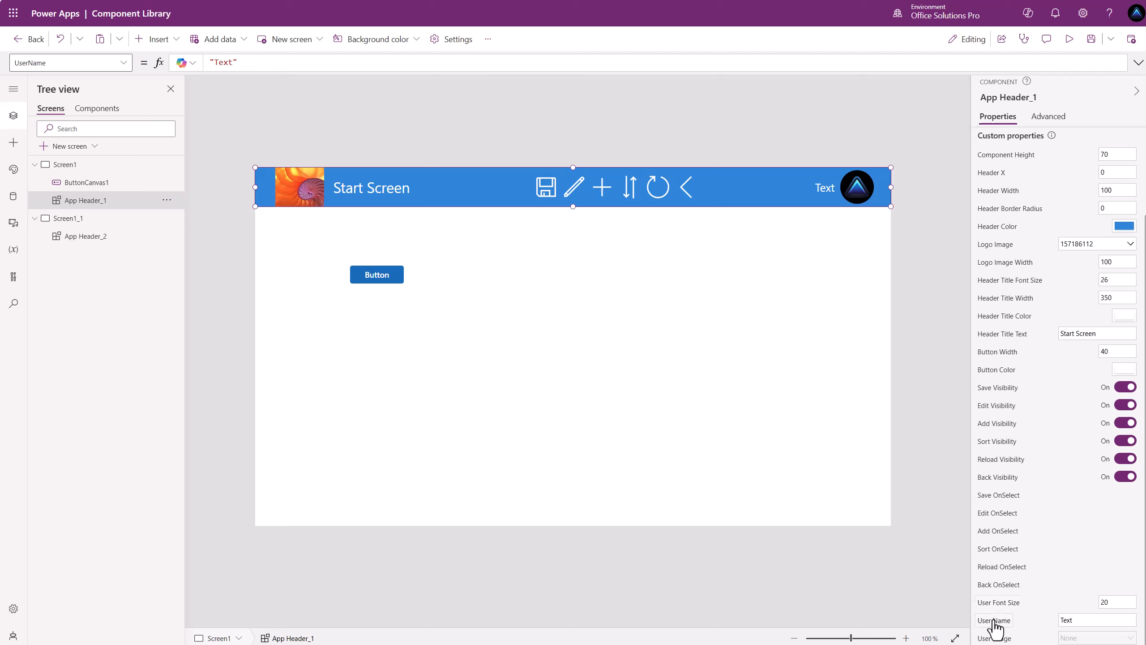
{"action": "left_click_drag", "start_coordinate": [1085, 619], "coordinate": [1066, 620]}
{"action": "type", "text": "Travis"}
{"action": "left_click_drag", "start_coordinate": [1085, 620], "coordinate": [1032, 622]}
{"action": "type", "text": "Welcom"}
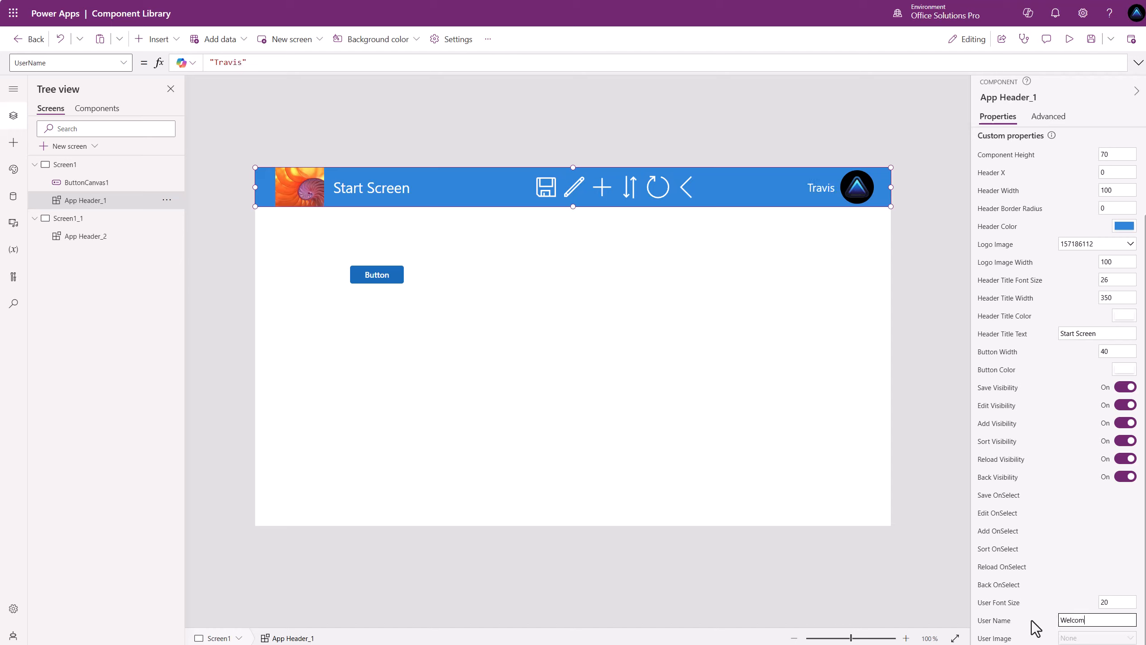
{"action": "type", "text": "e: Travis"}
{"action": "left_click", "coordinate": [1042, 606]}
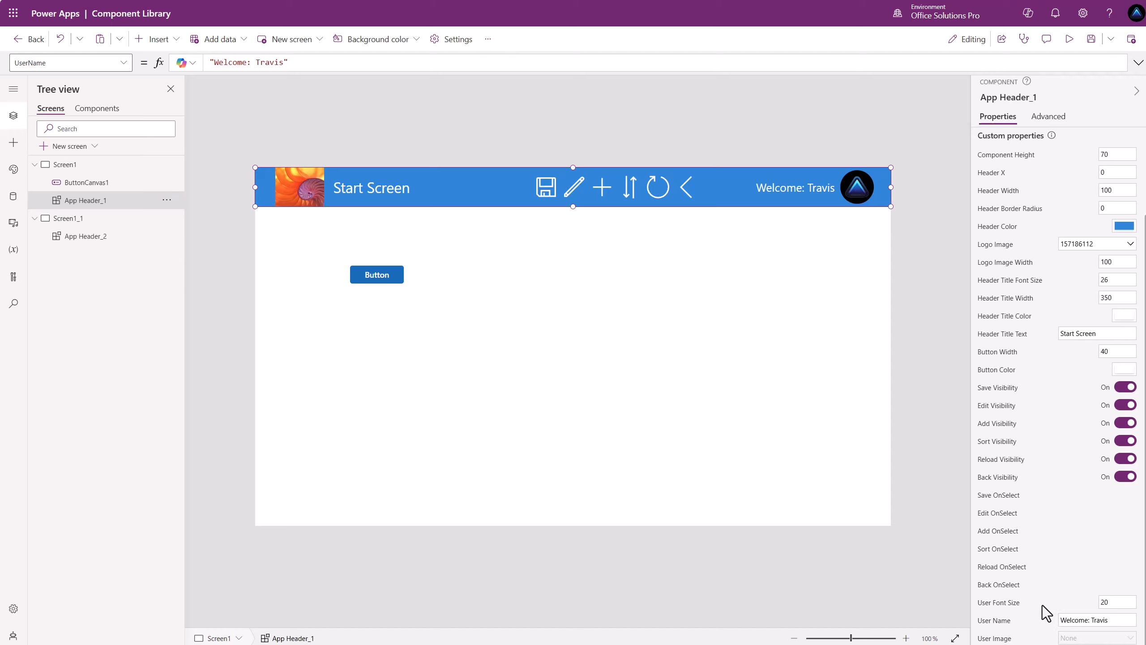
Lengthen the header's User Name text by appending a placeholder full name, and set the User Font Size to 18.
{"action": "left_click", "coordinate": [1115, 622]}
{"action": "type", "text": "John Doe"}
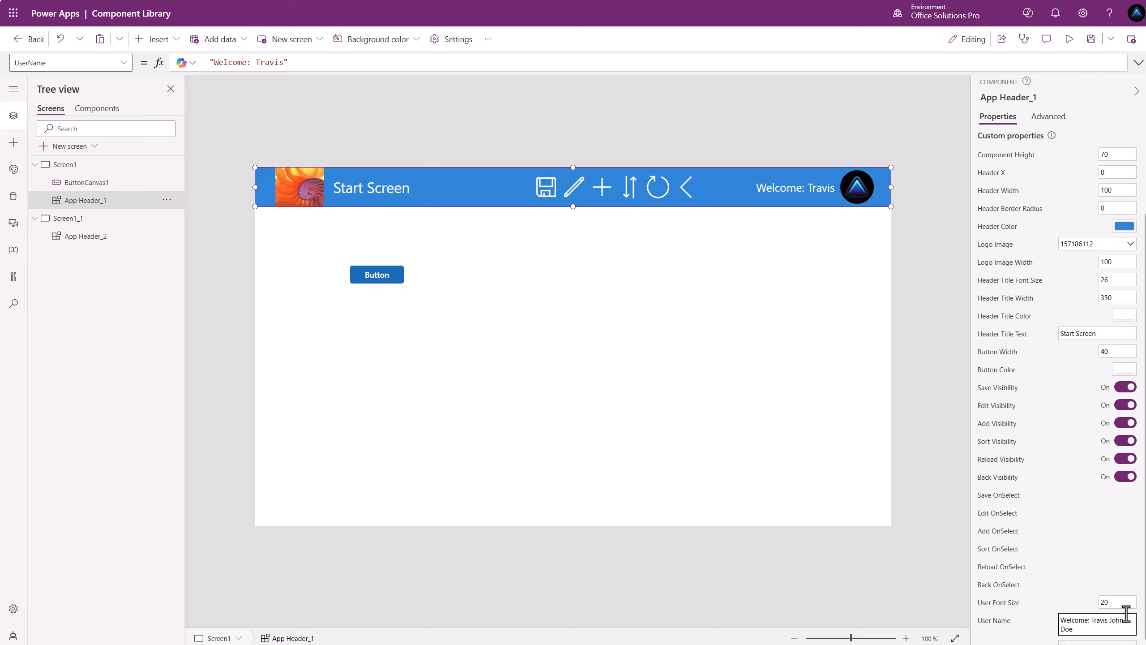
{"action": "left_click", "coordinate": [1076, 601]}
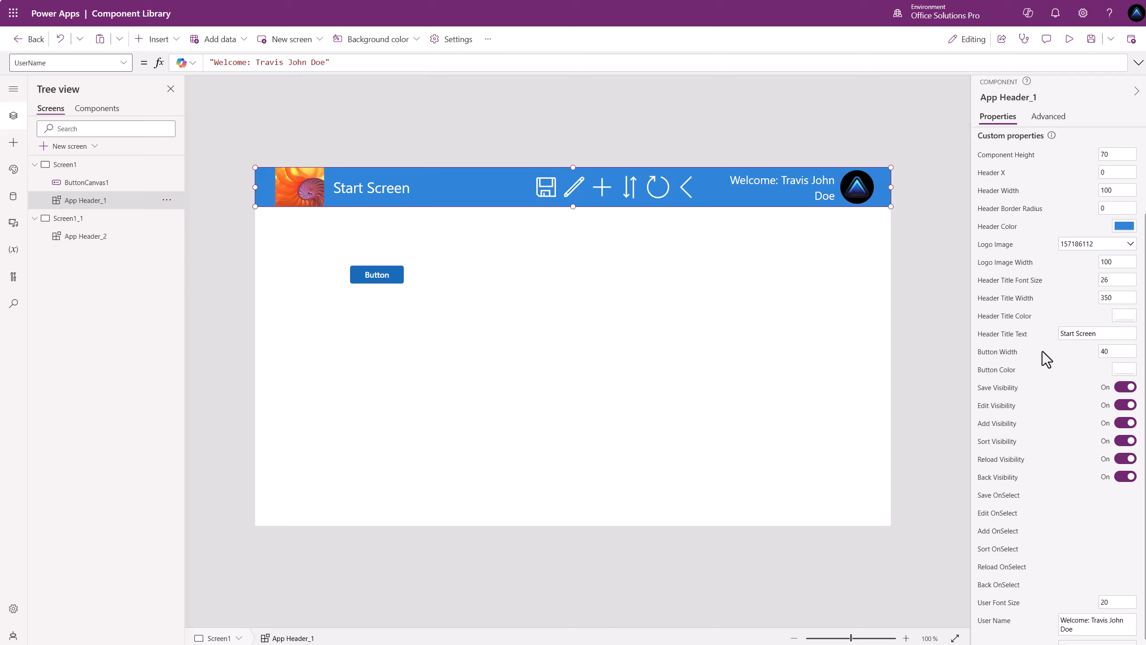
{"action": "left_click", "coordinate": [1115, 602]}
{"action": "key", "text": "Return"}
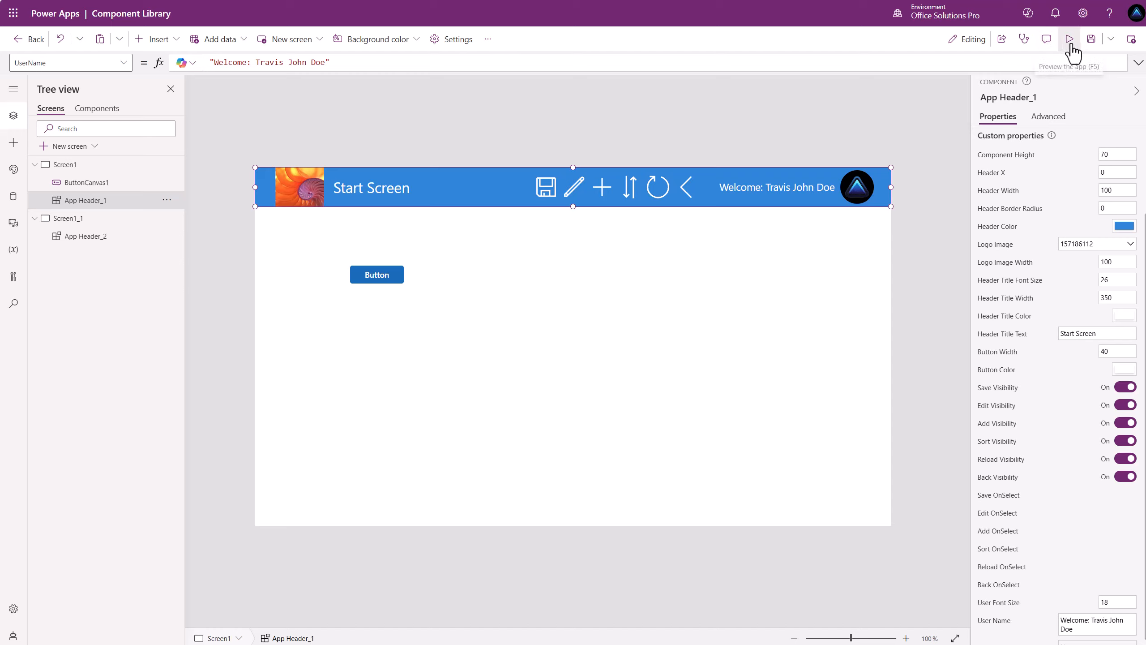
Save the component library and reapply the modern theme to the classic controls.
{"action": "left_click", "coordinate": [1091, 43]}
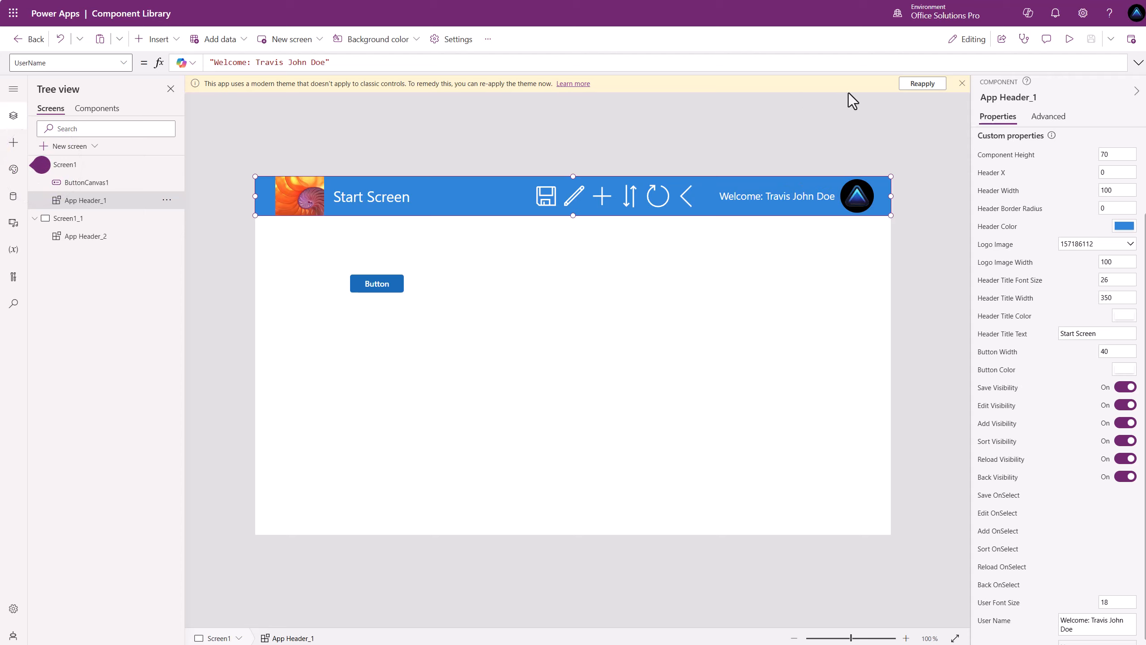
{"action": "left_click", "coordinate": [923, 85]}
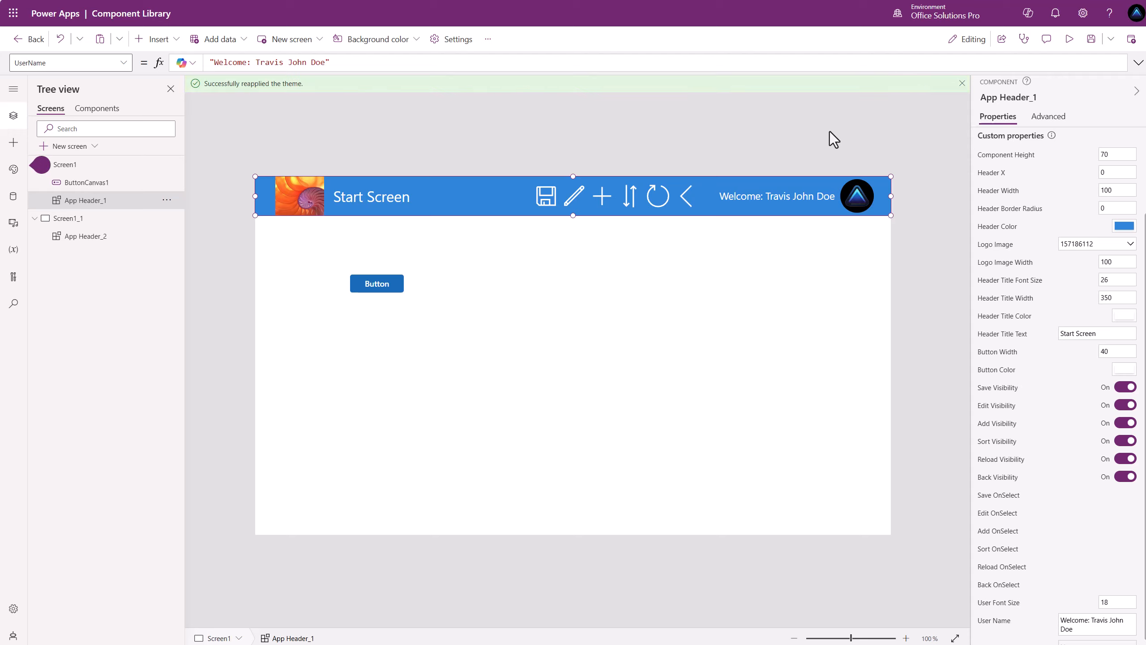